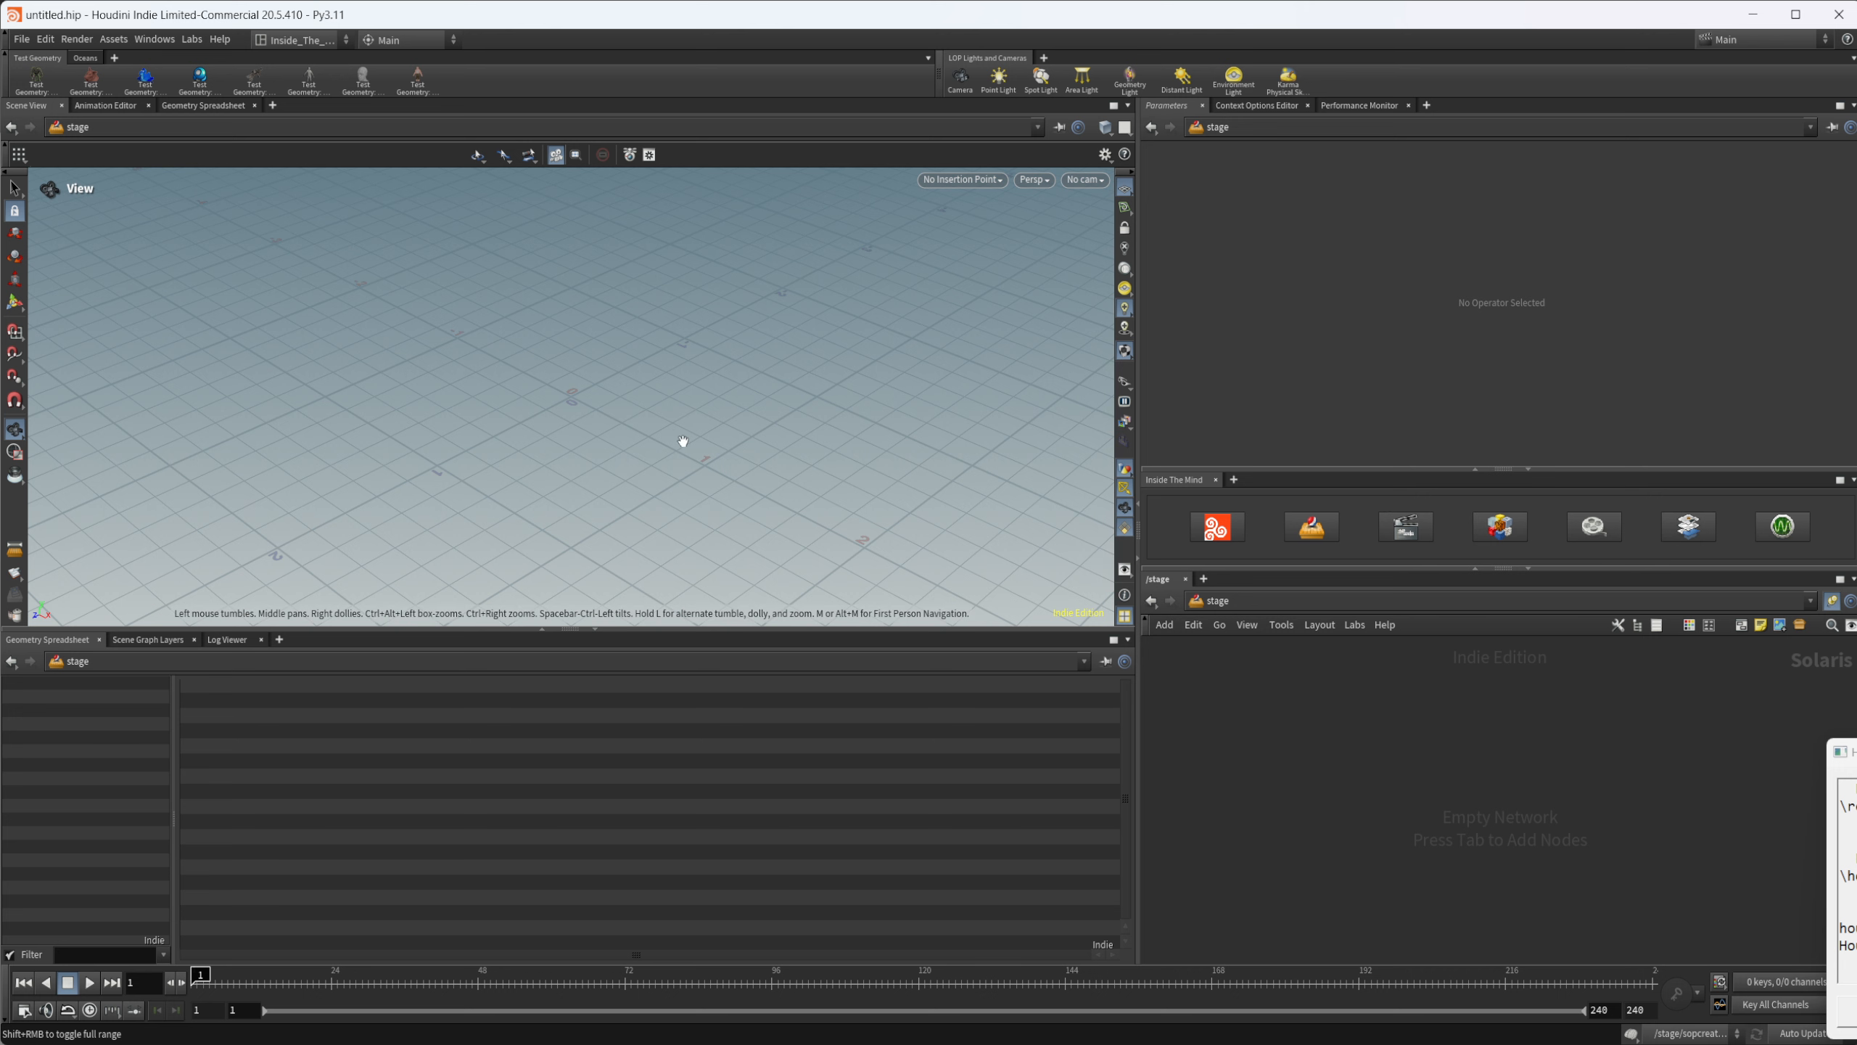
Step: Add a SOP Create node to the empty stage network and go inside it
left_click_drag(683, 440, 718, 286)
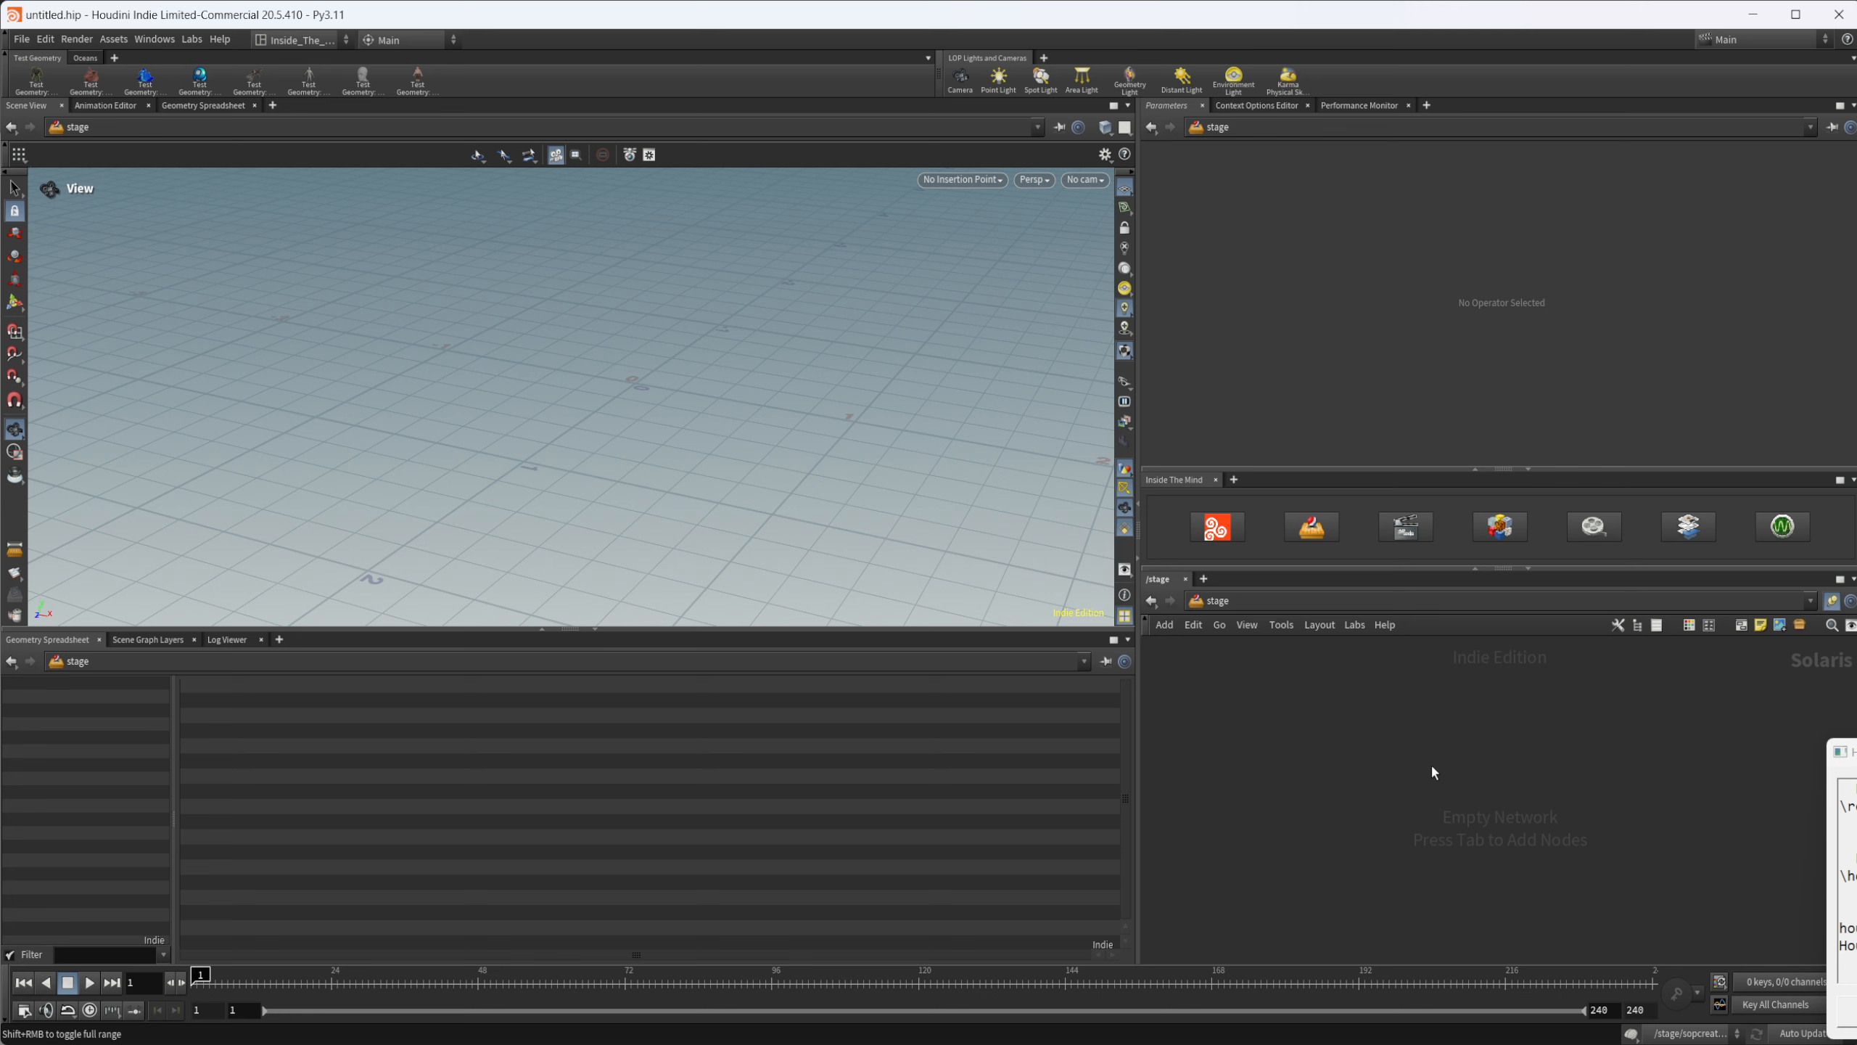
key("Tab")
type("sop")
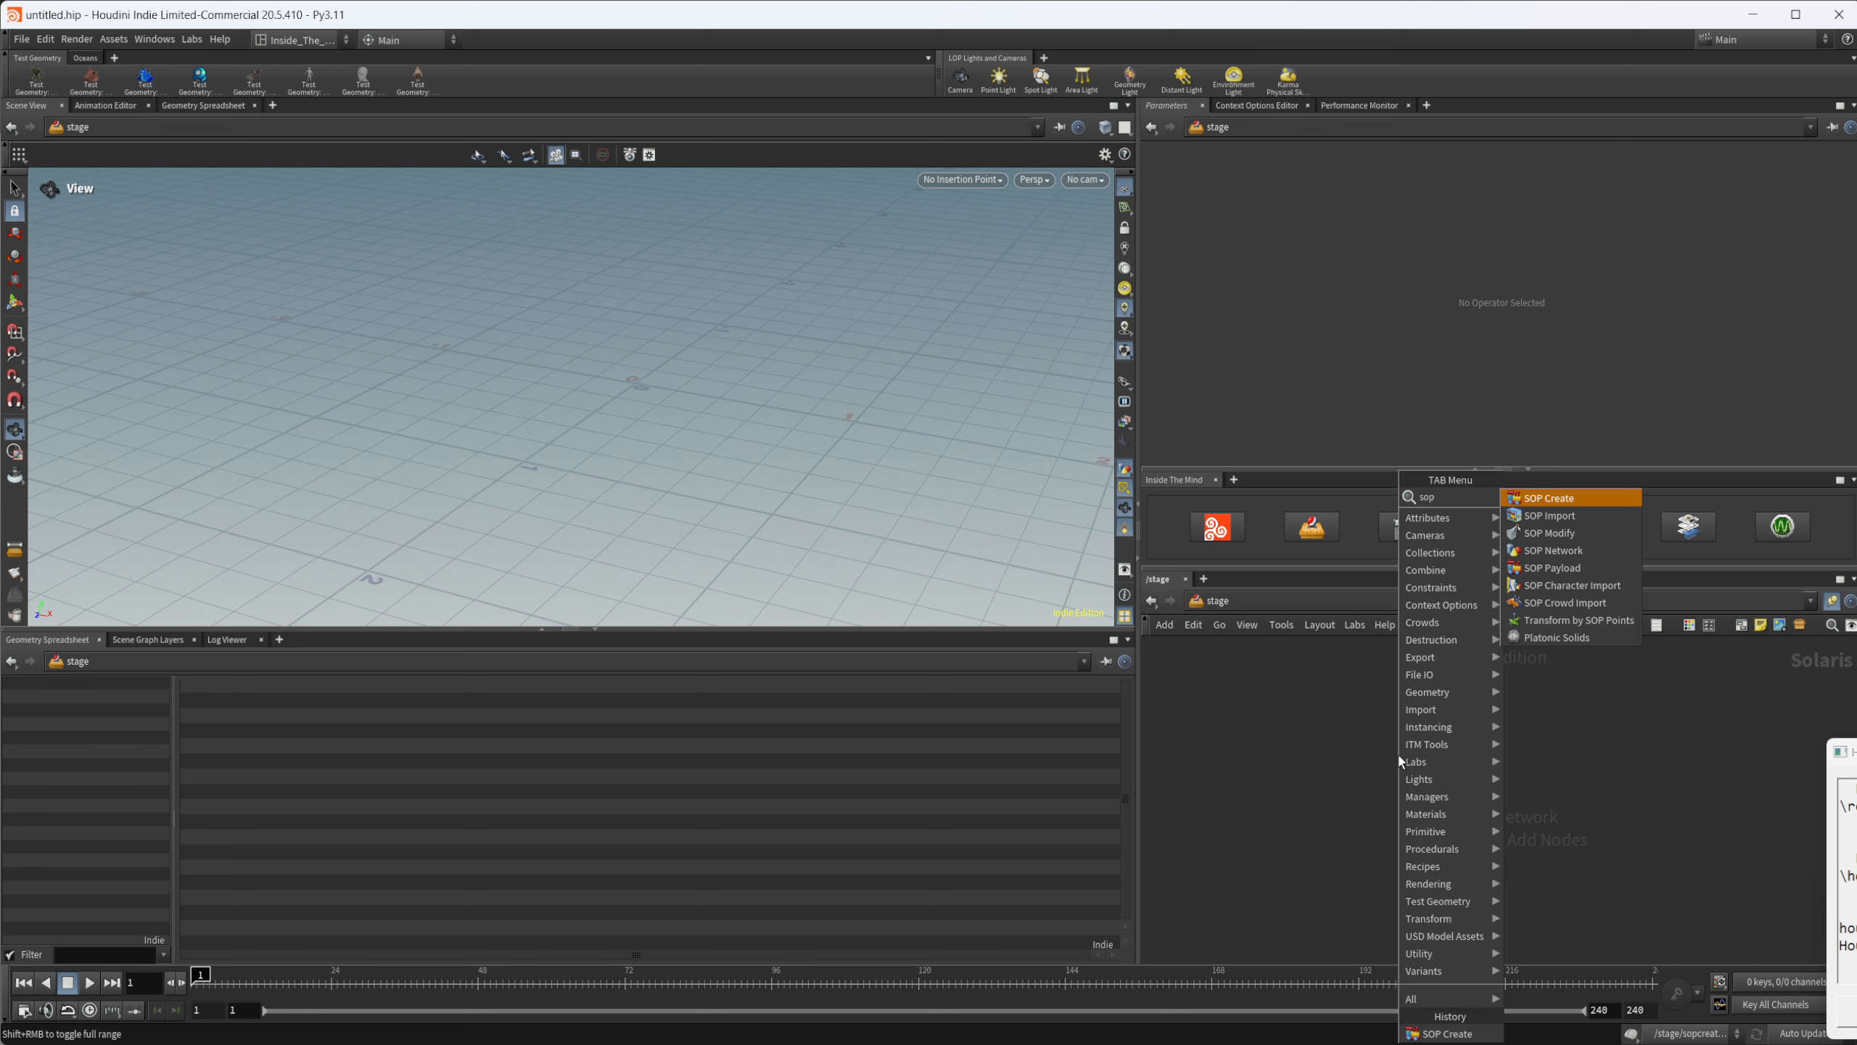
key("Return")
left_click(1399, 756)
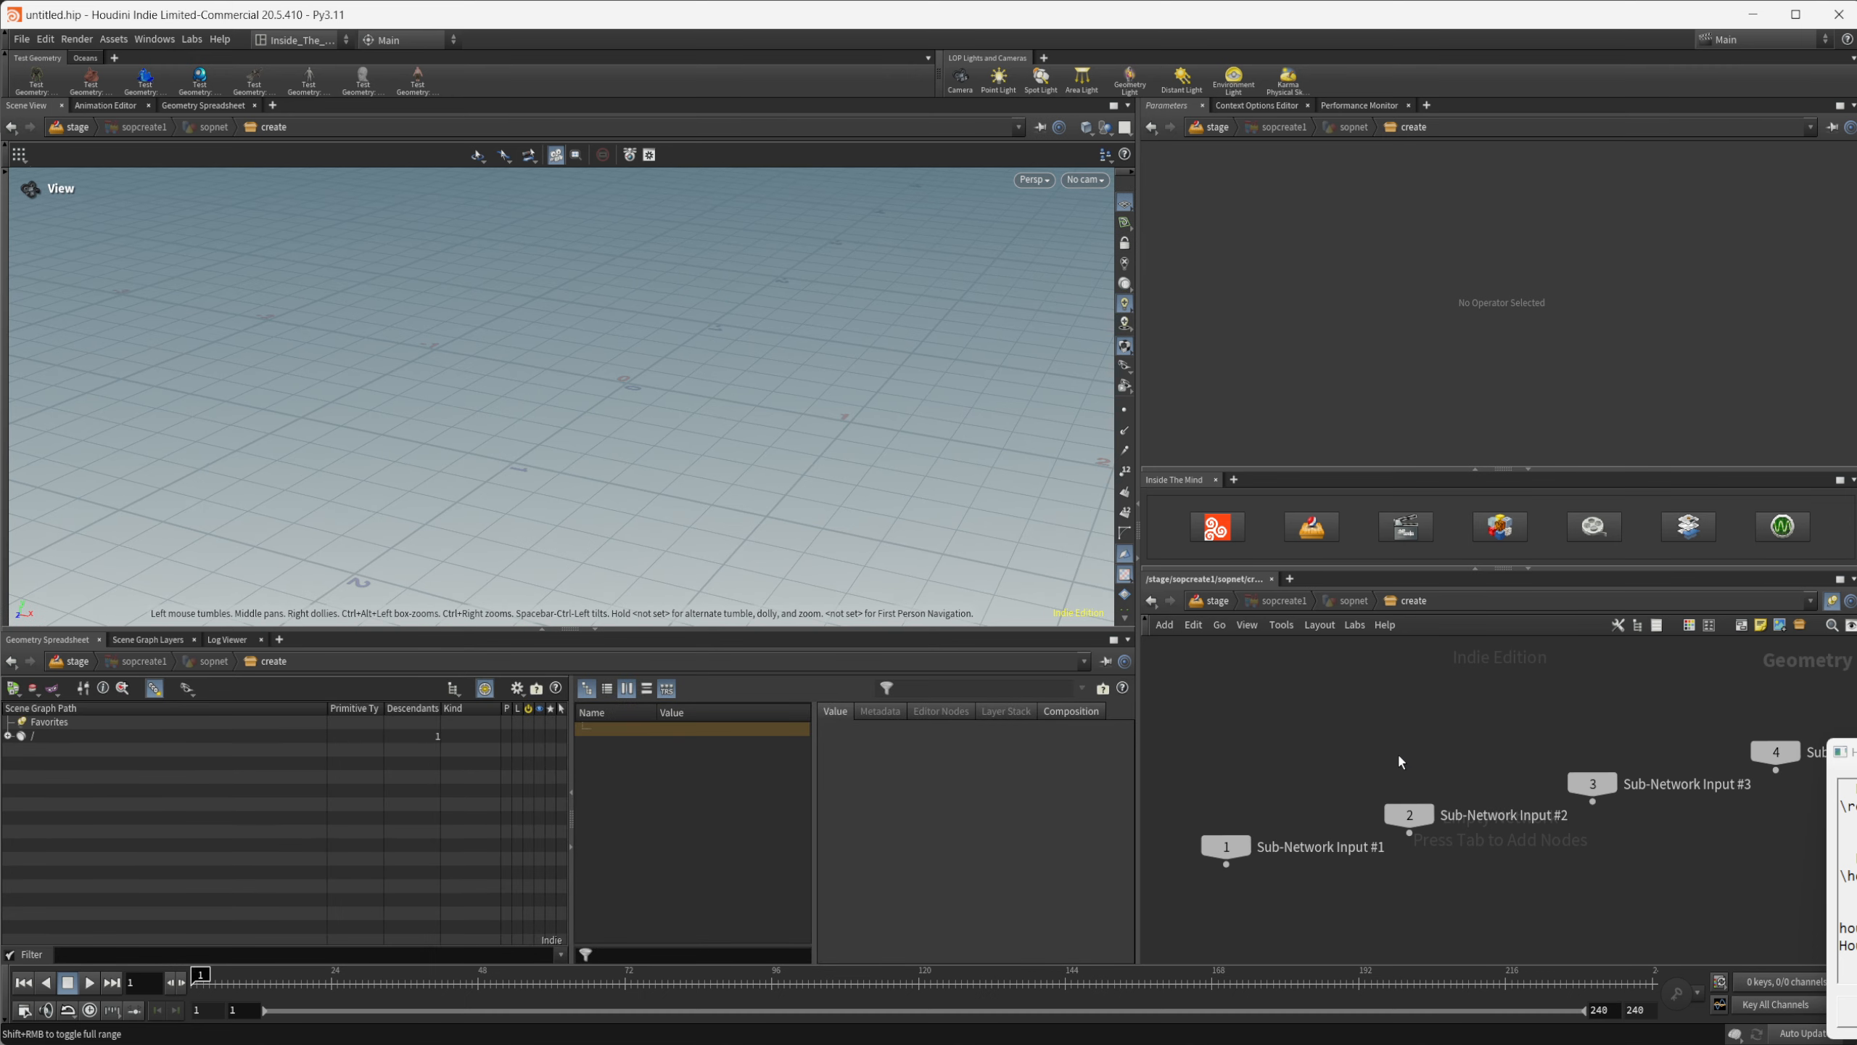
Step: Add a Circle node to the geometry network below the sub-network inputs
key("Tab")
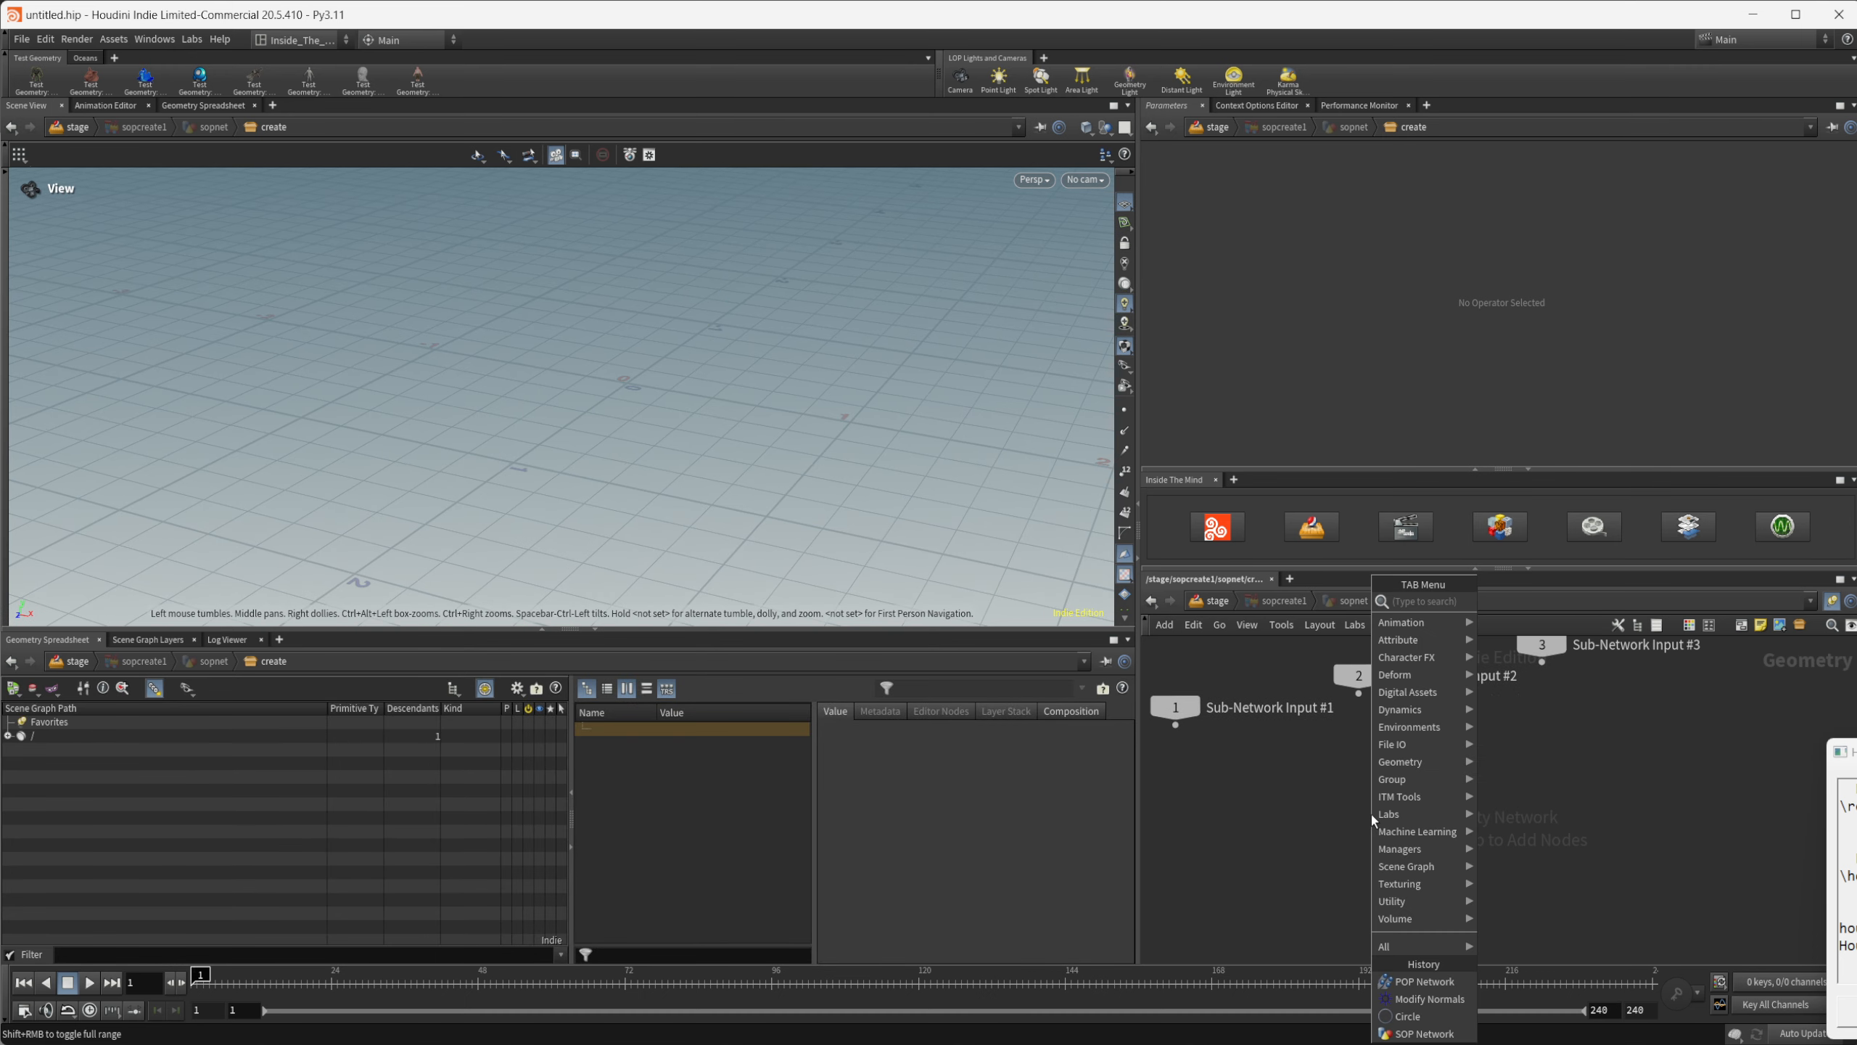
type("grid")
key("Return")
left_click(1371, 814)
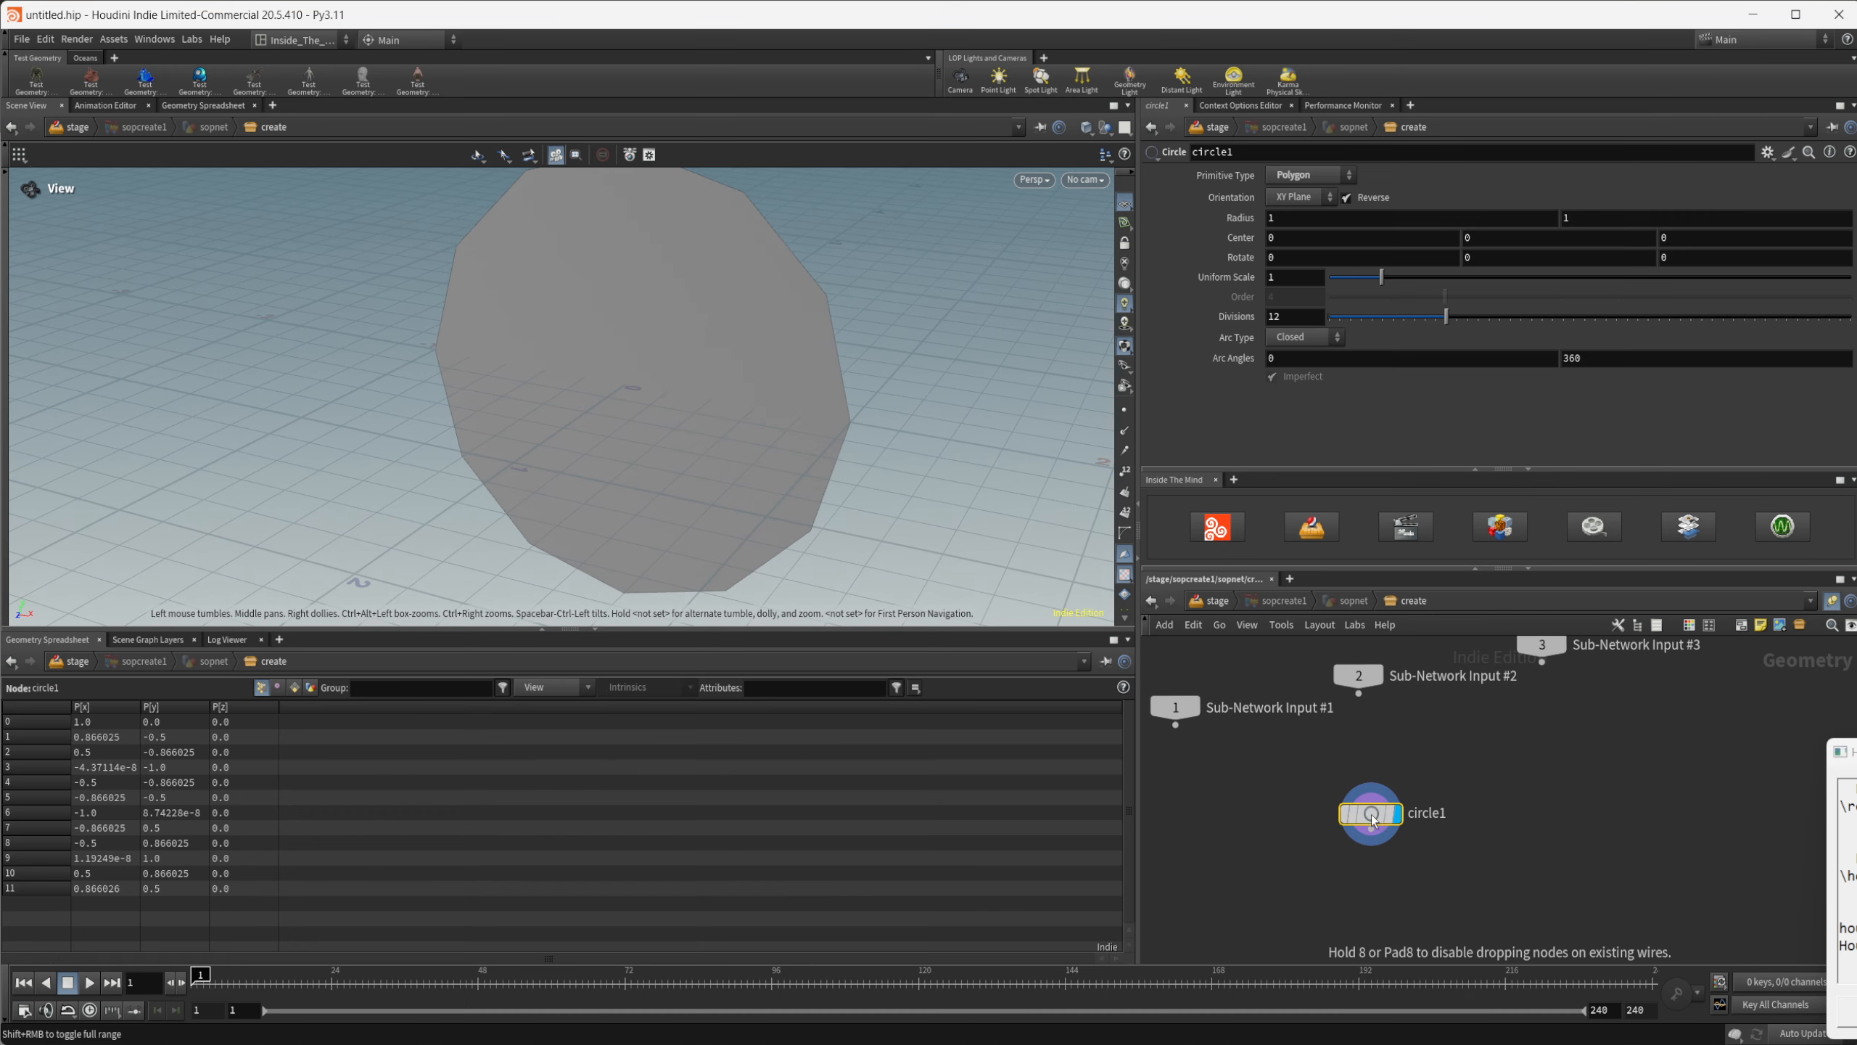
Step: Set the circle's arc type to Open Arc and its divisions to 100
left_click_drag(722, 337, 826, 389)
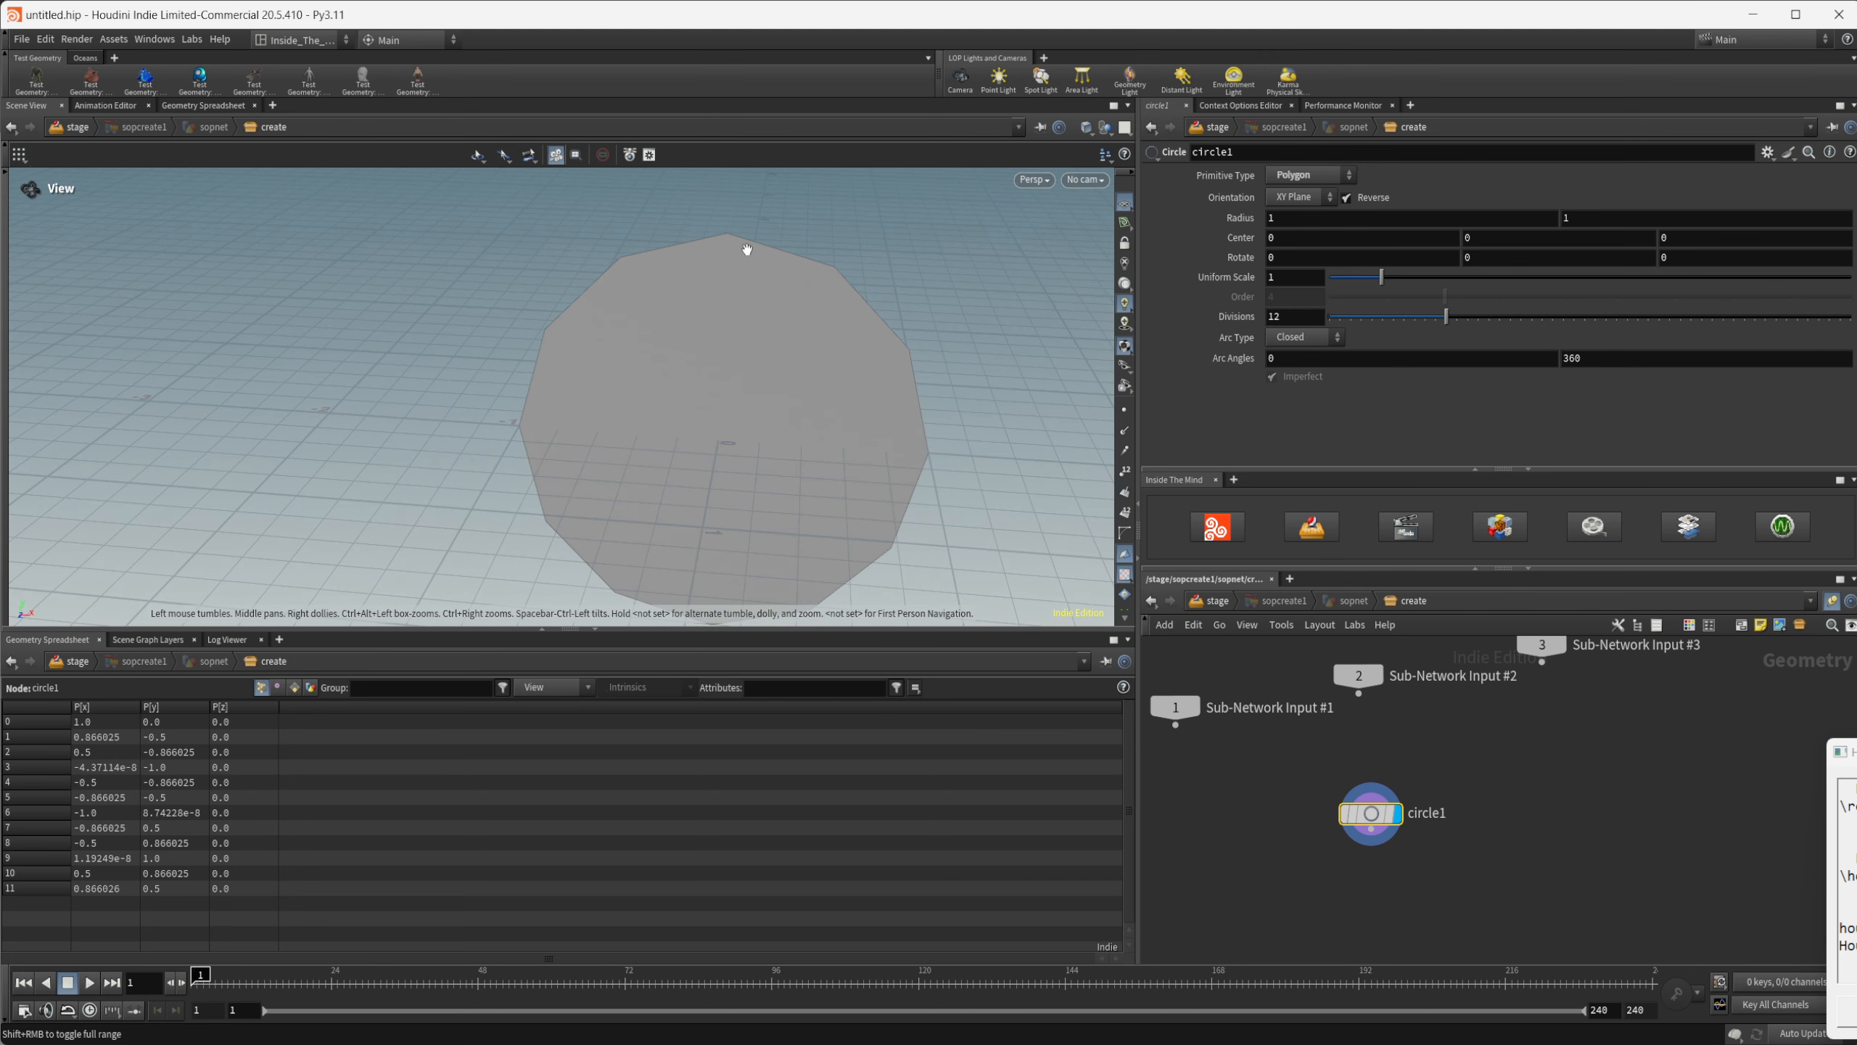
left_click(1306, 337)
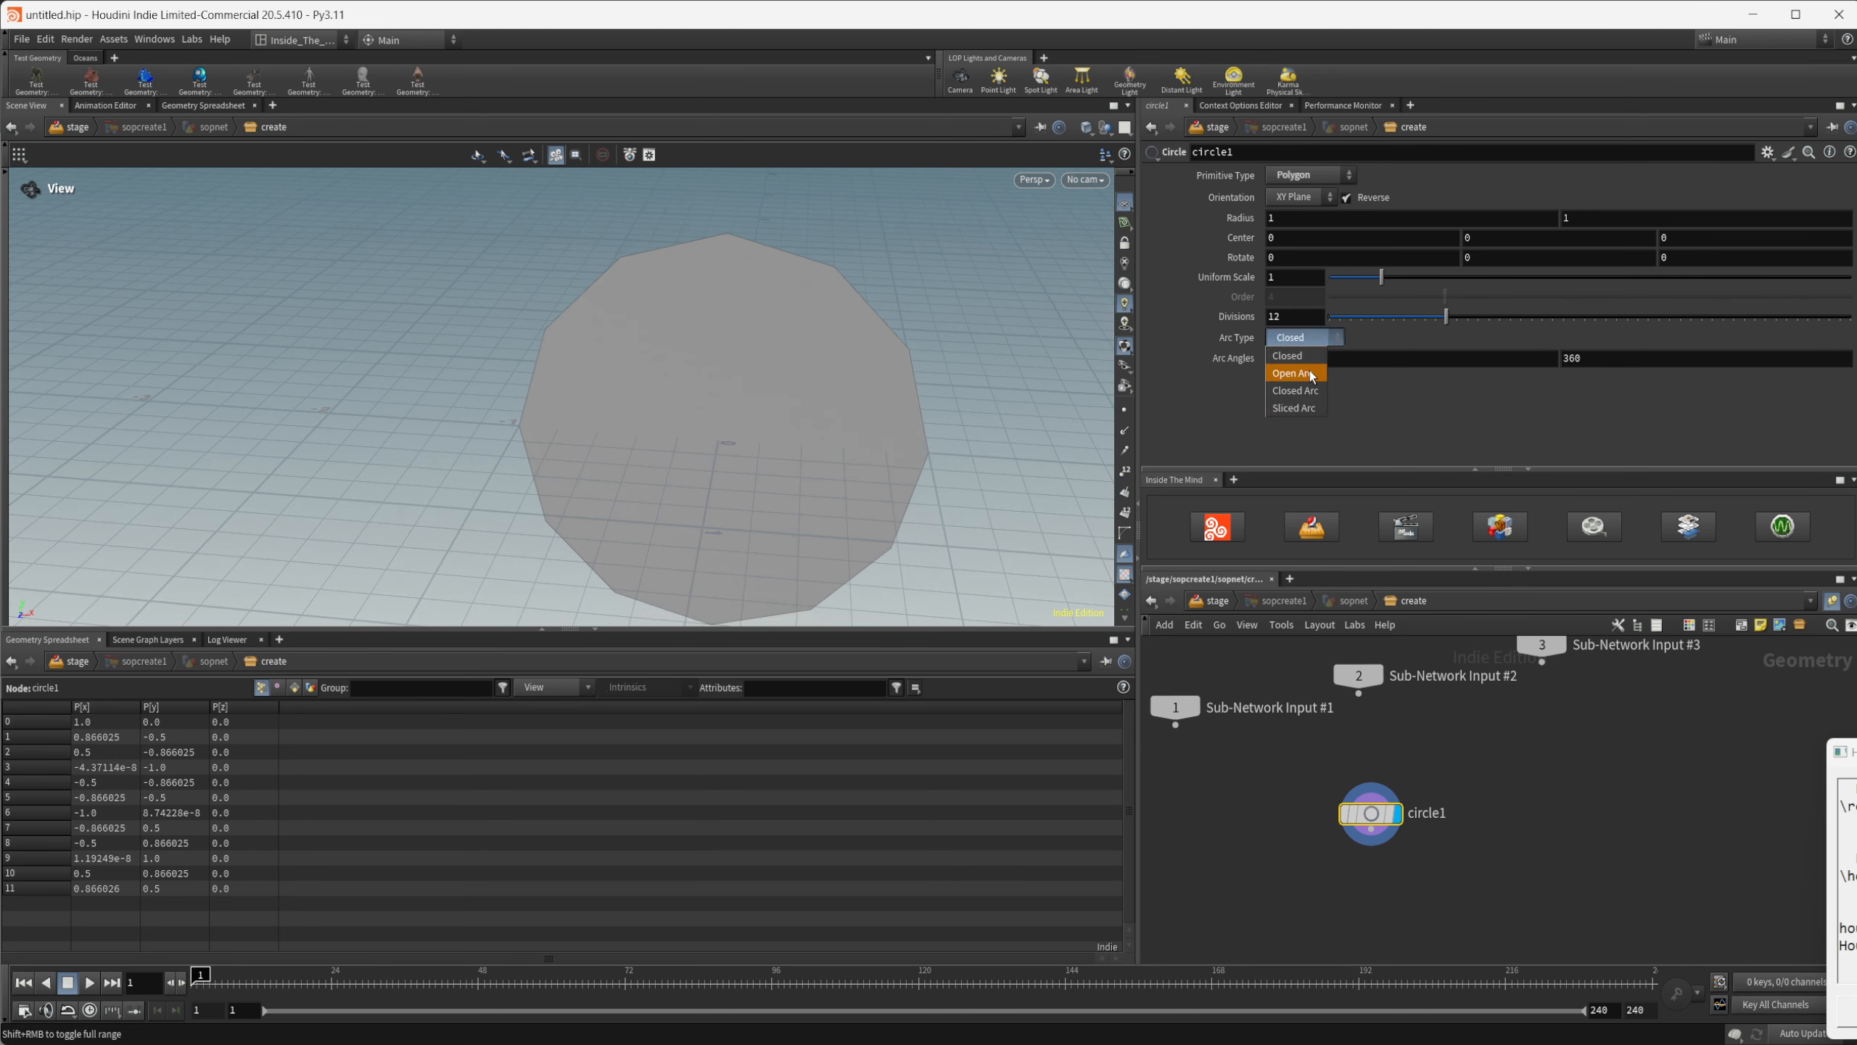
left_click(1298, 364)
mouse_move(1253, 319)
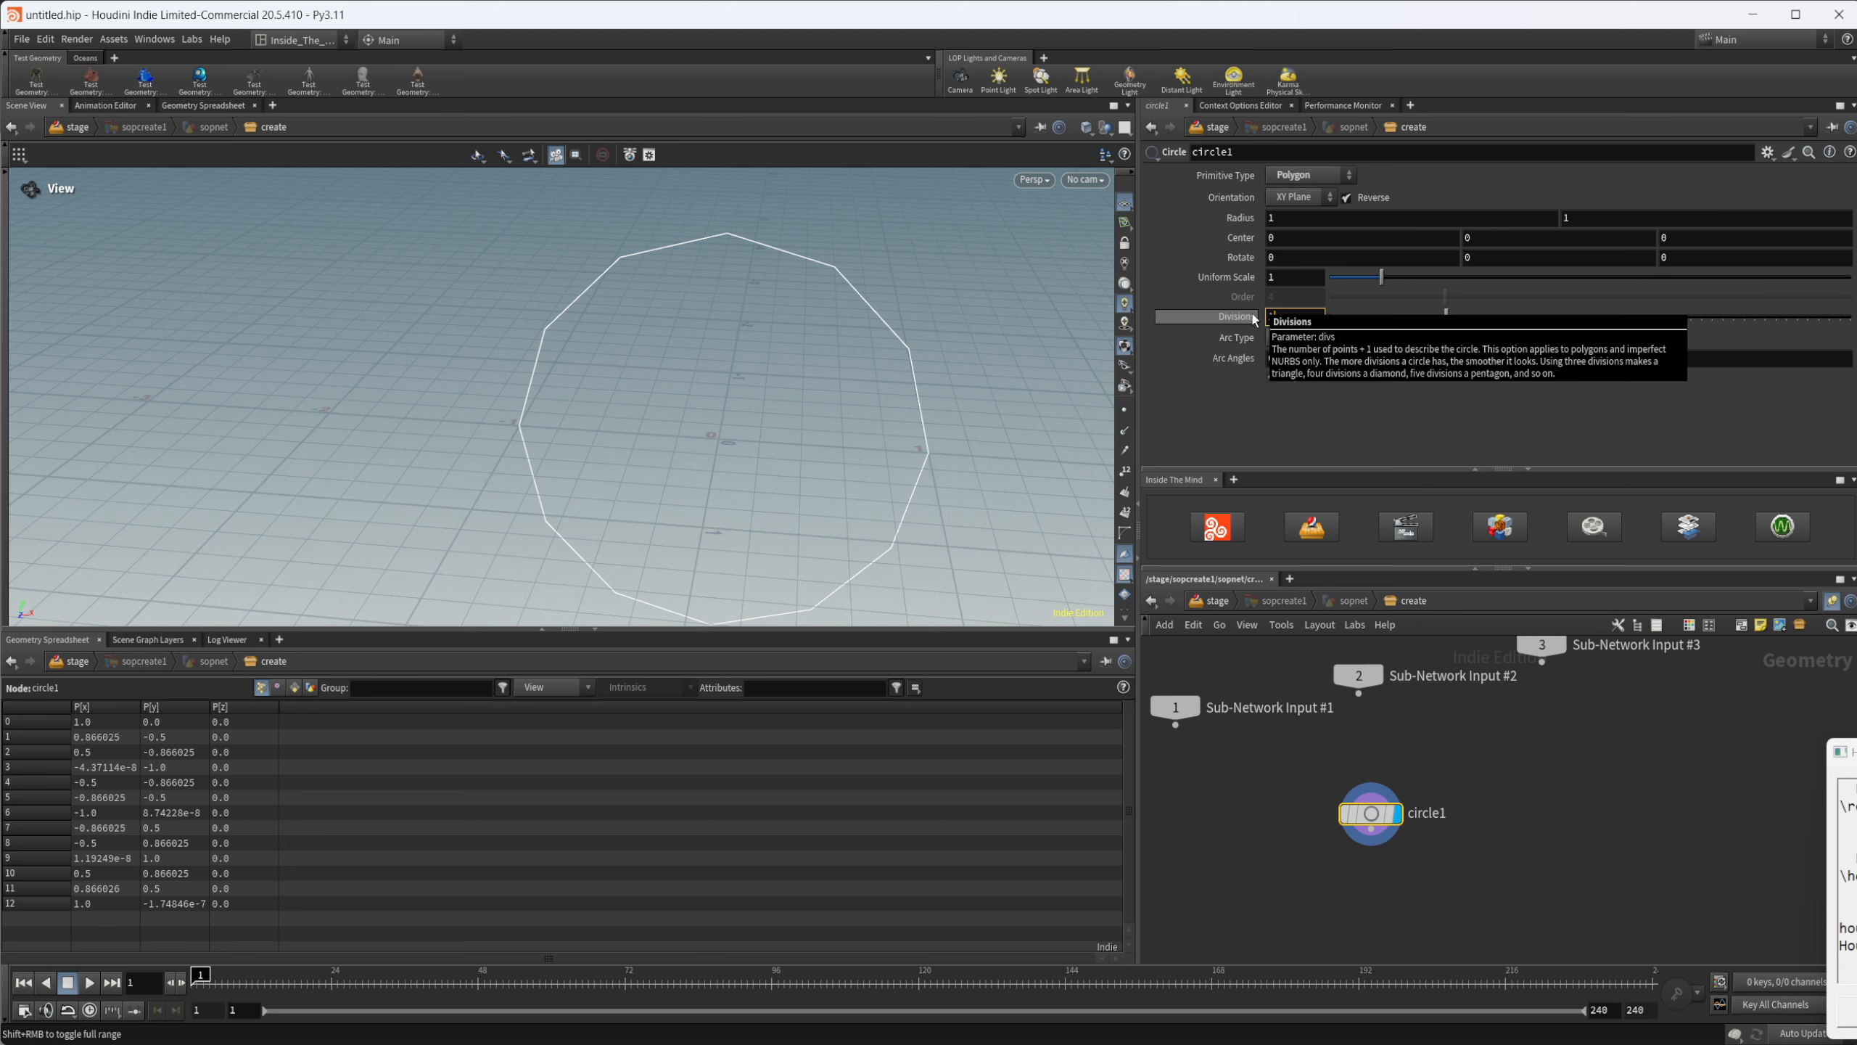
key("Return")
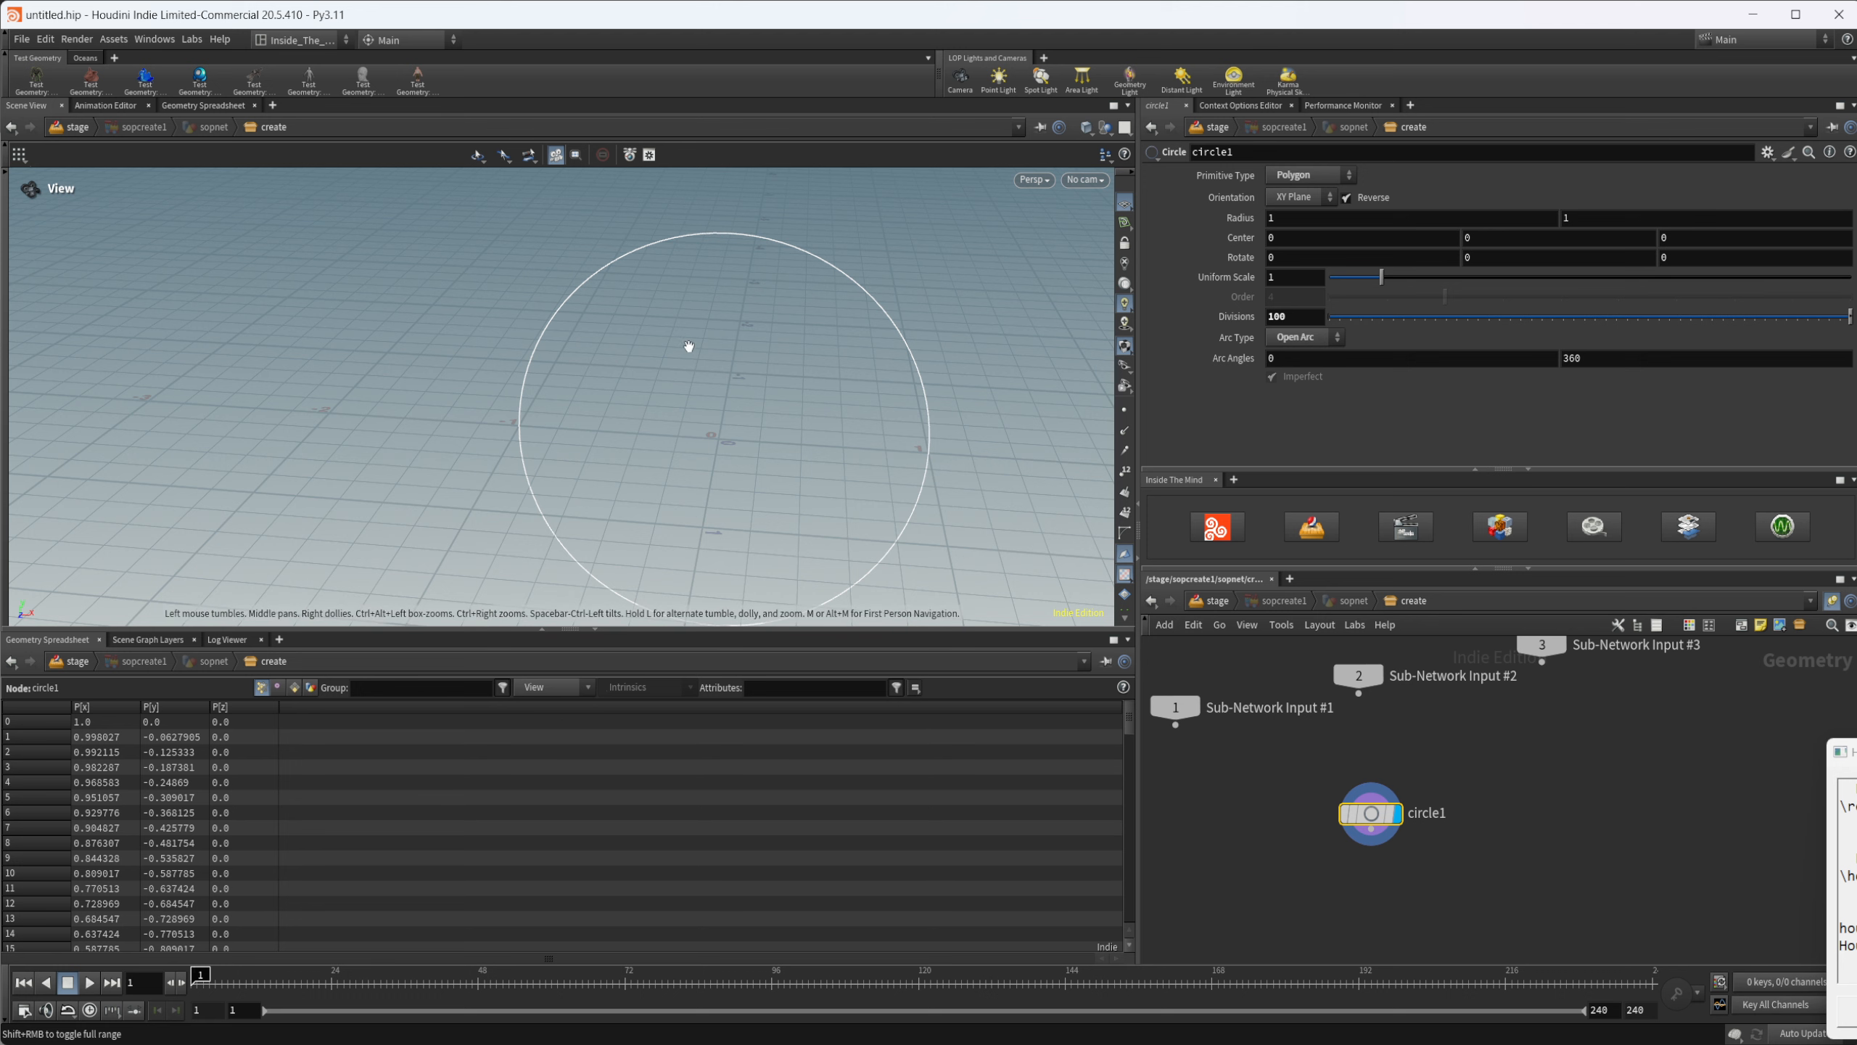
Step: Turn on the display of point normals in the viewport
left_click_drag(687, 348, 729, 379)
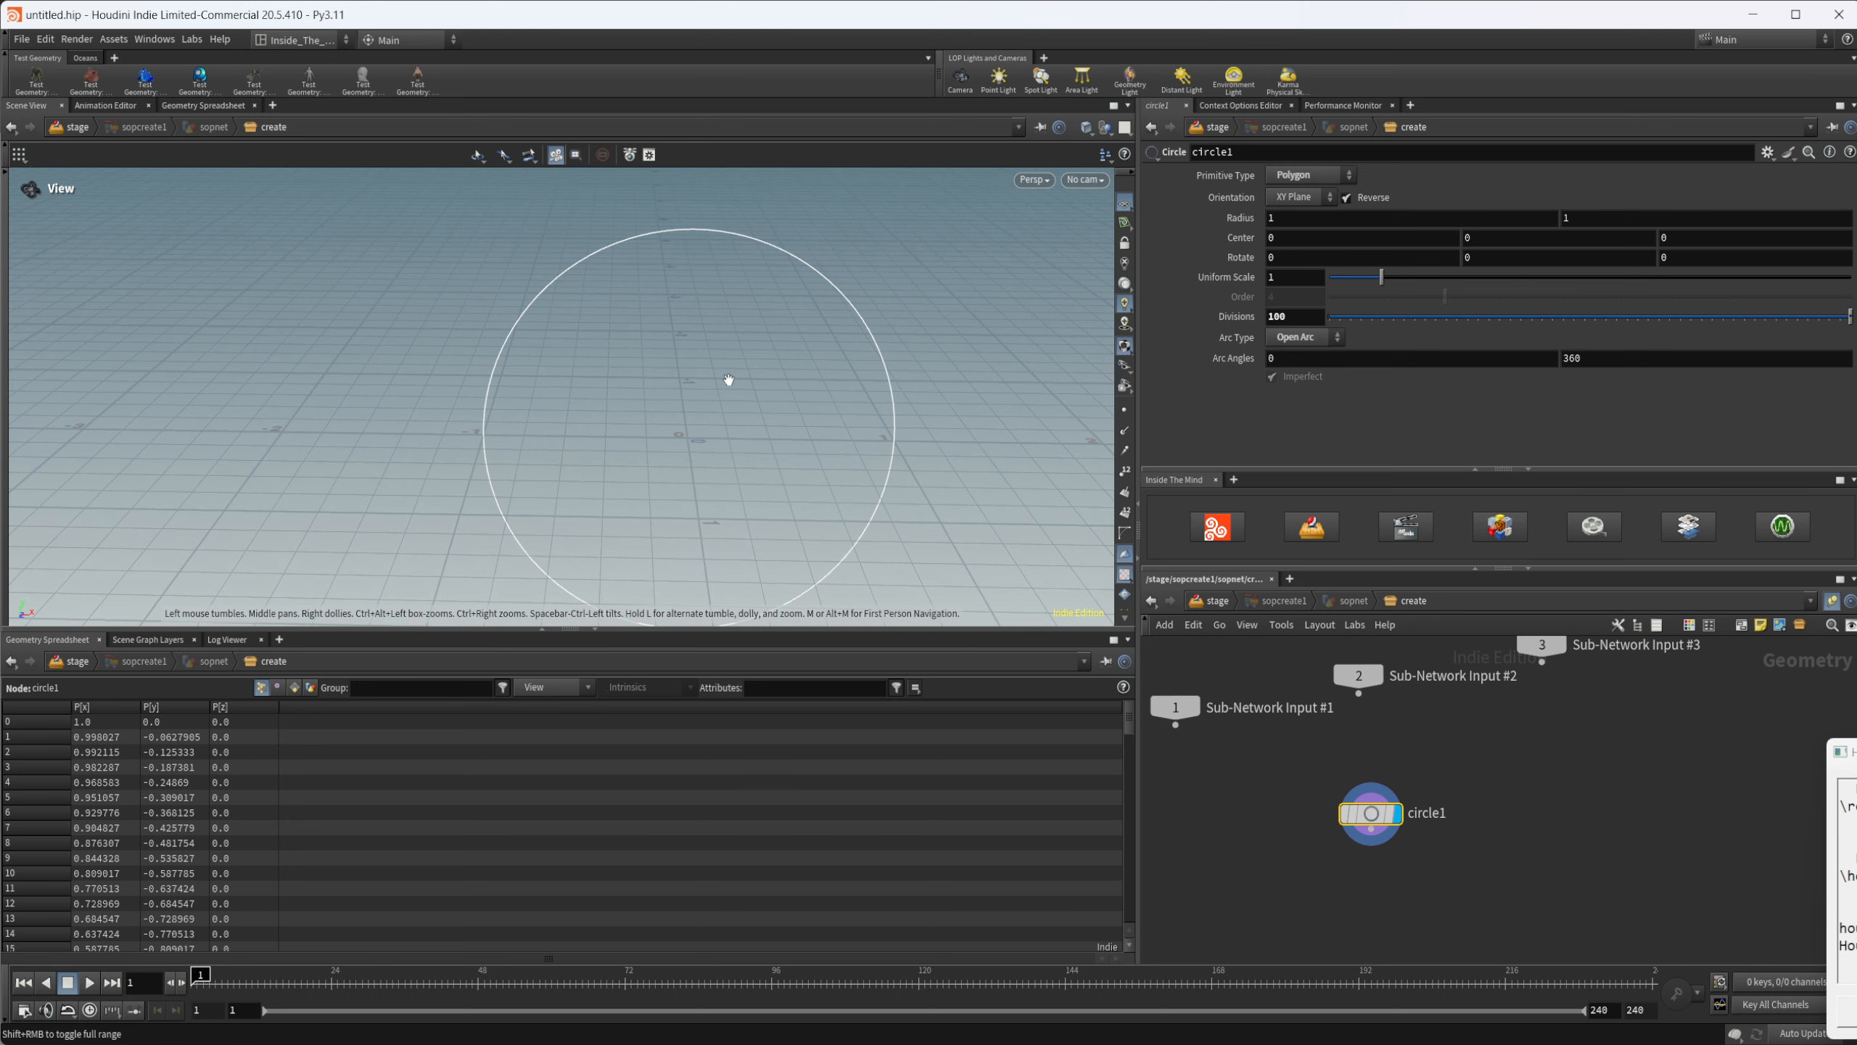
left_click(1123, 432)
middle_click_drag(1291, 887, 1257, 817)
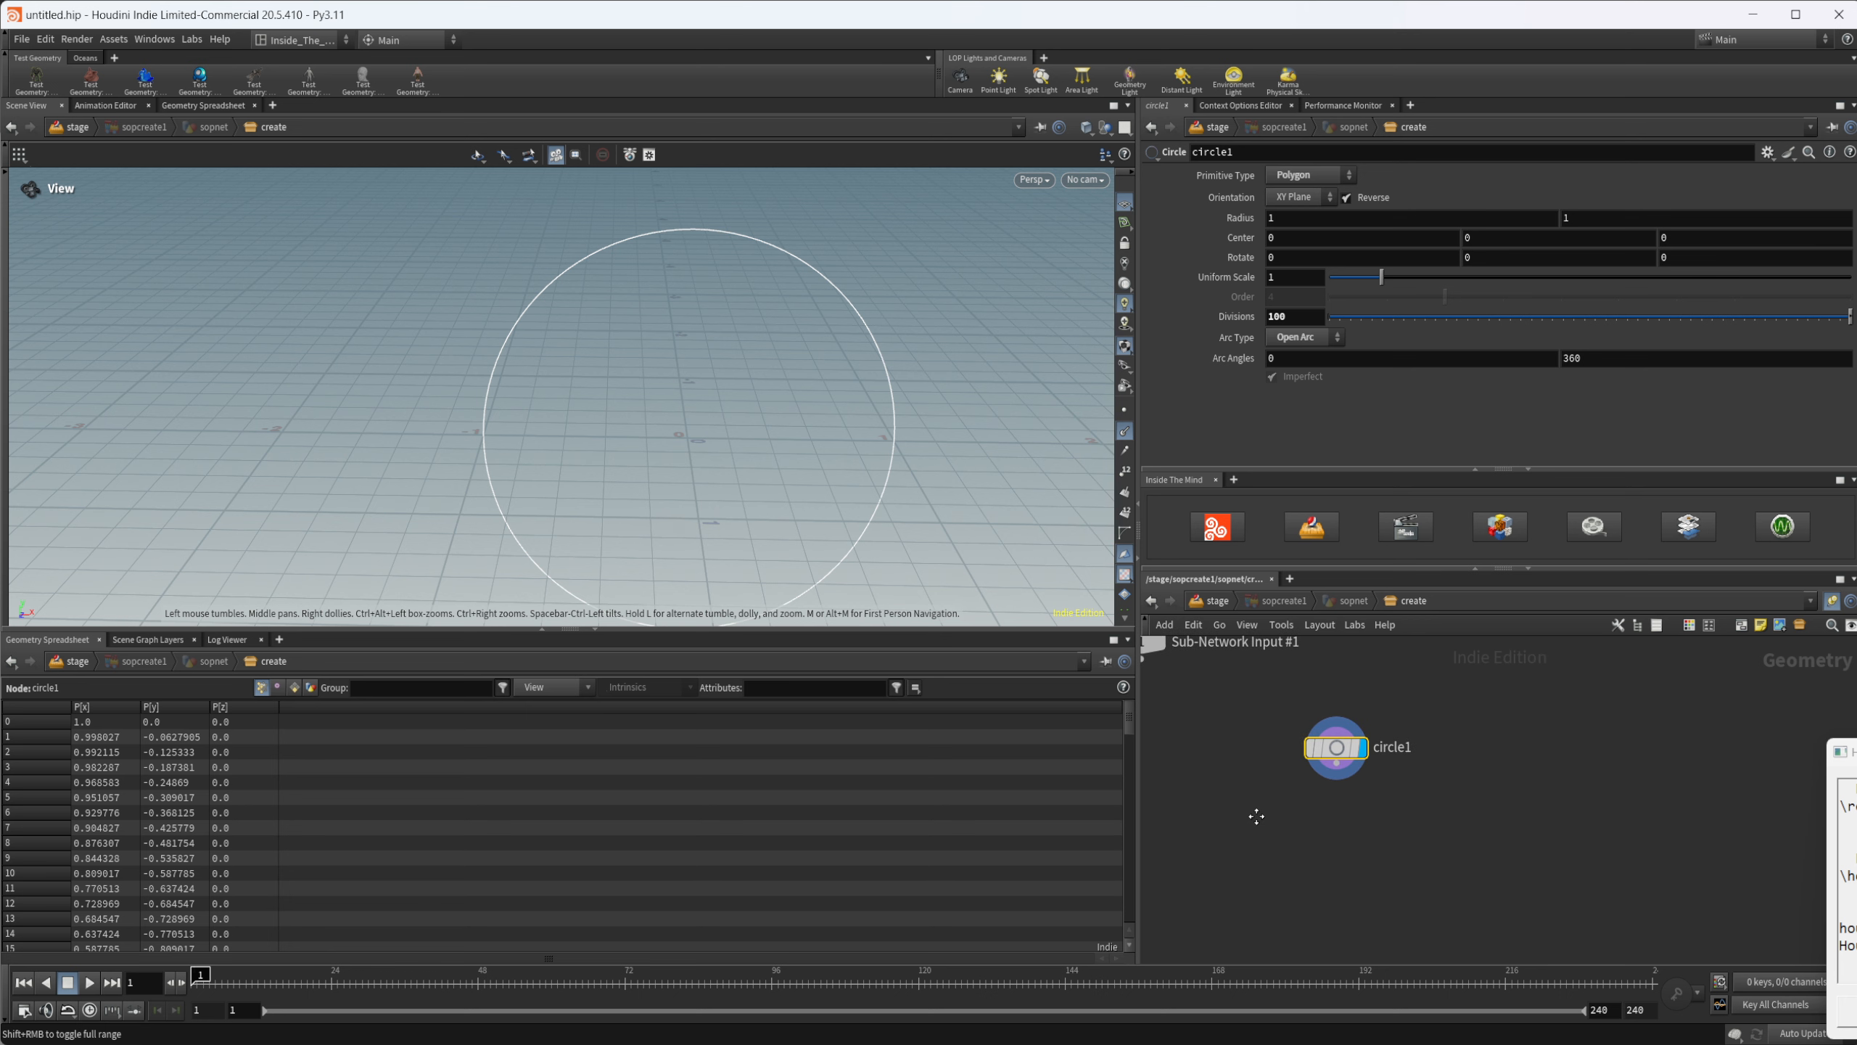
key("Tab")
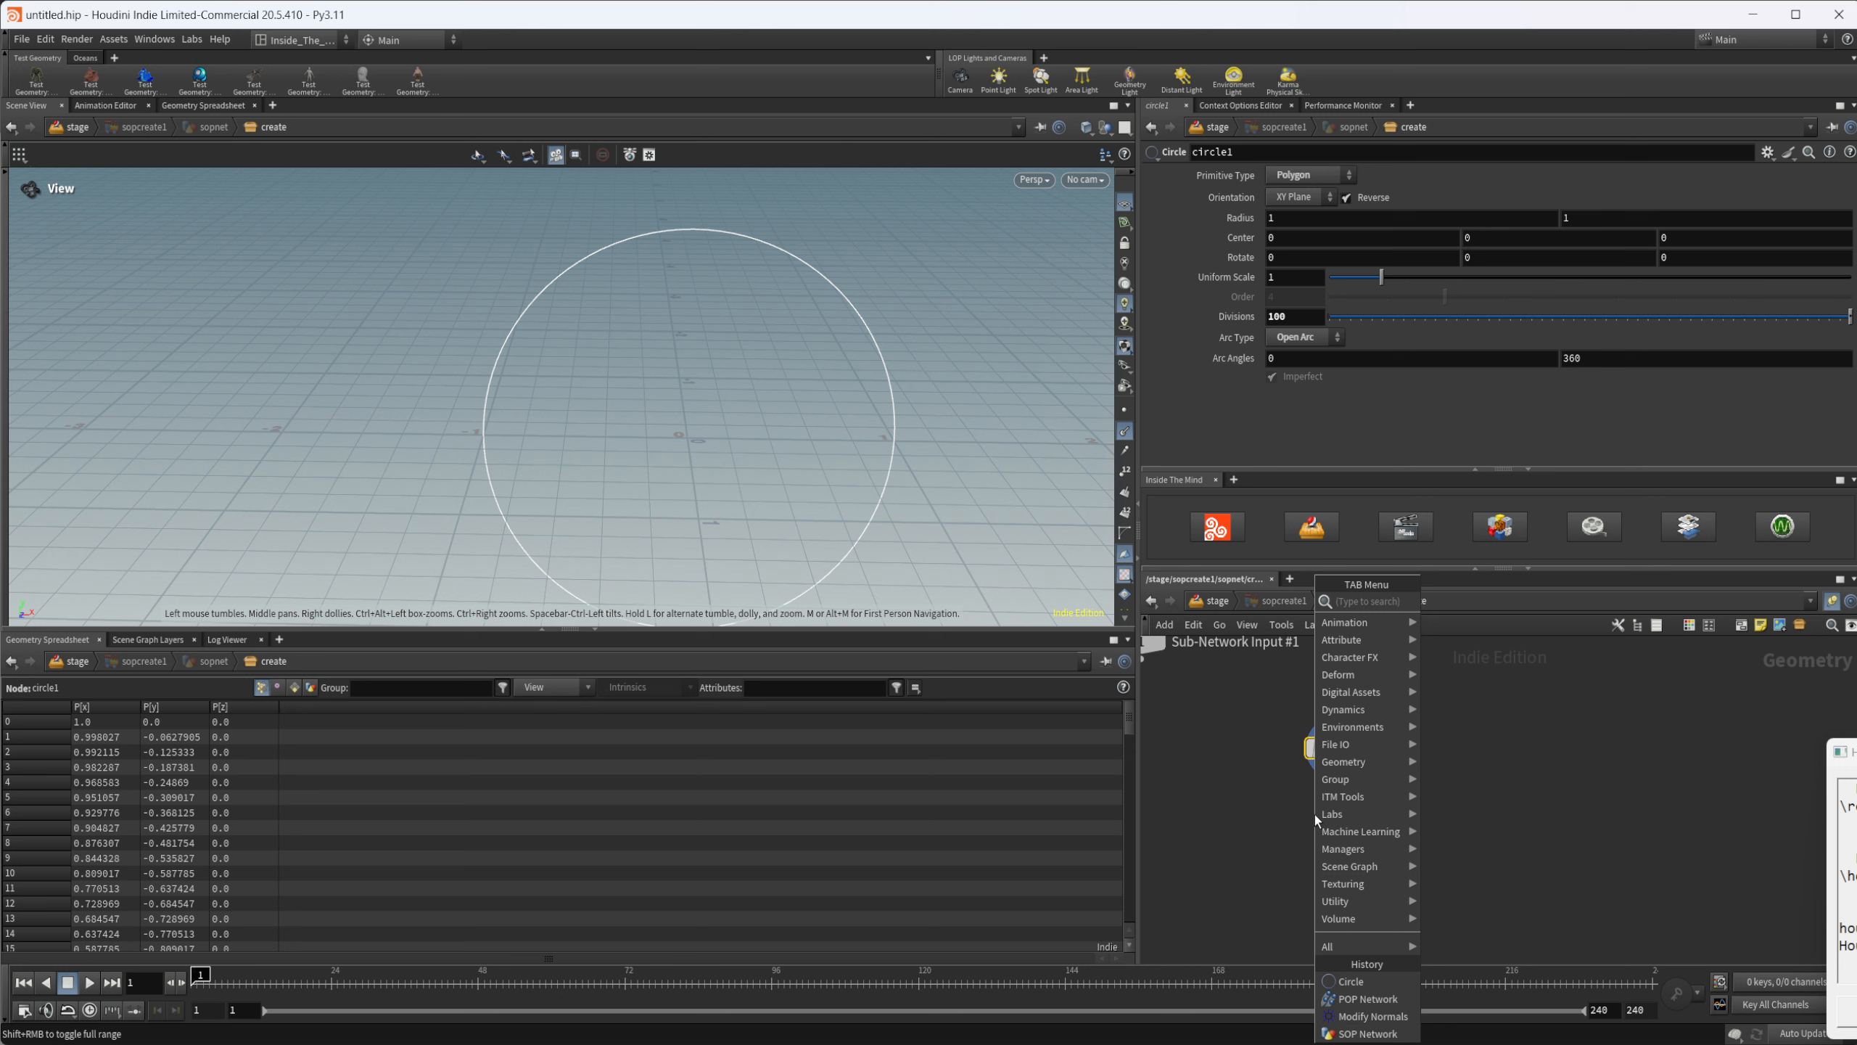
left_click(1270, 795)
Step: Set the circle's uniform scale to .01 and frame the small ring in the viewport
left_click_drag(703, 465, 672, 437)
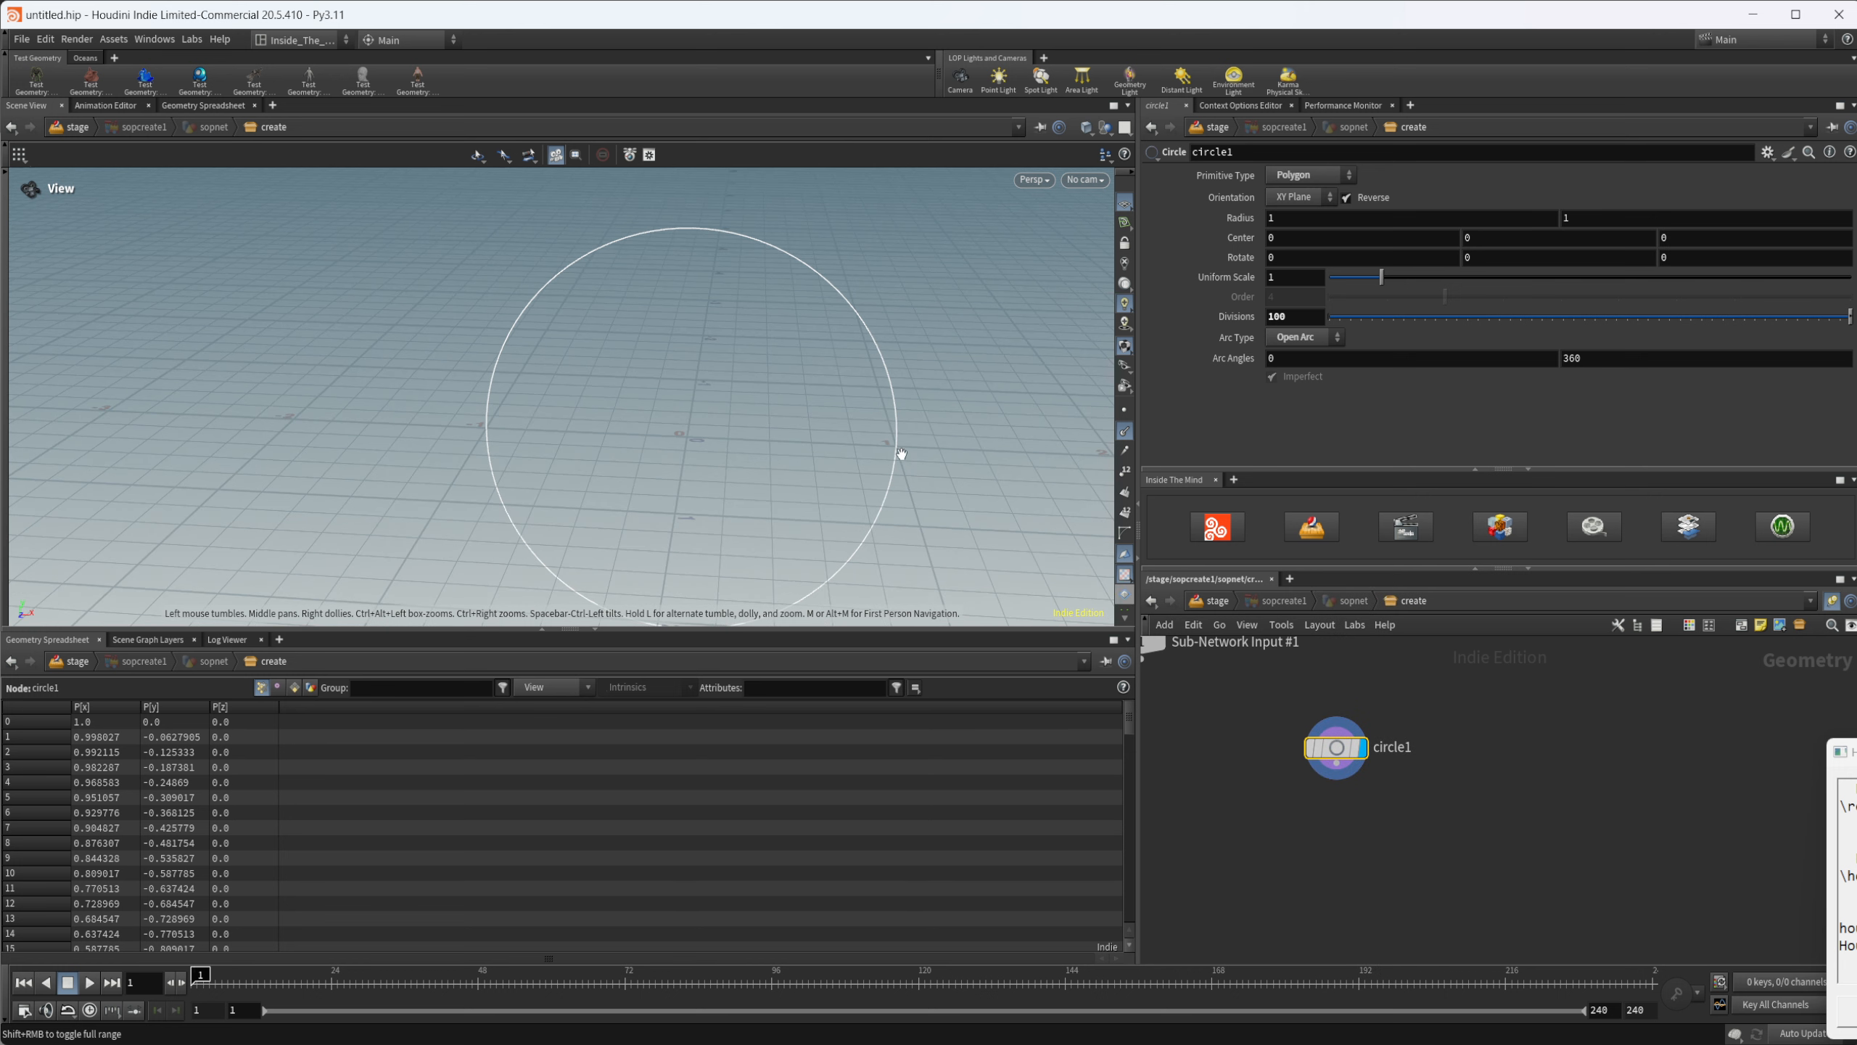
left_click(1271, 277)
type(".")
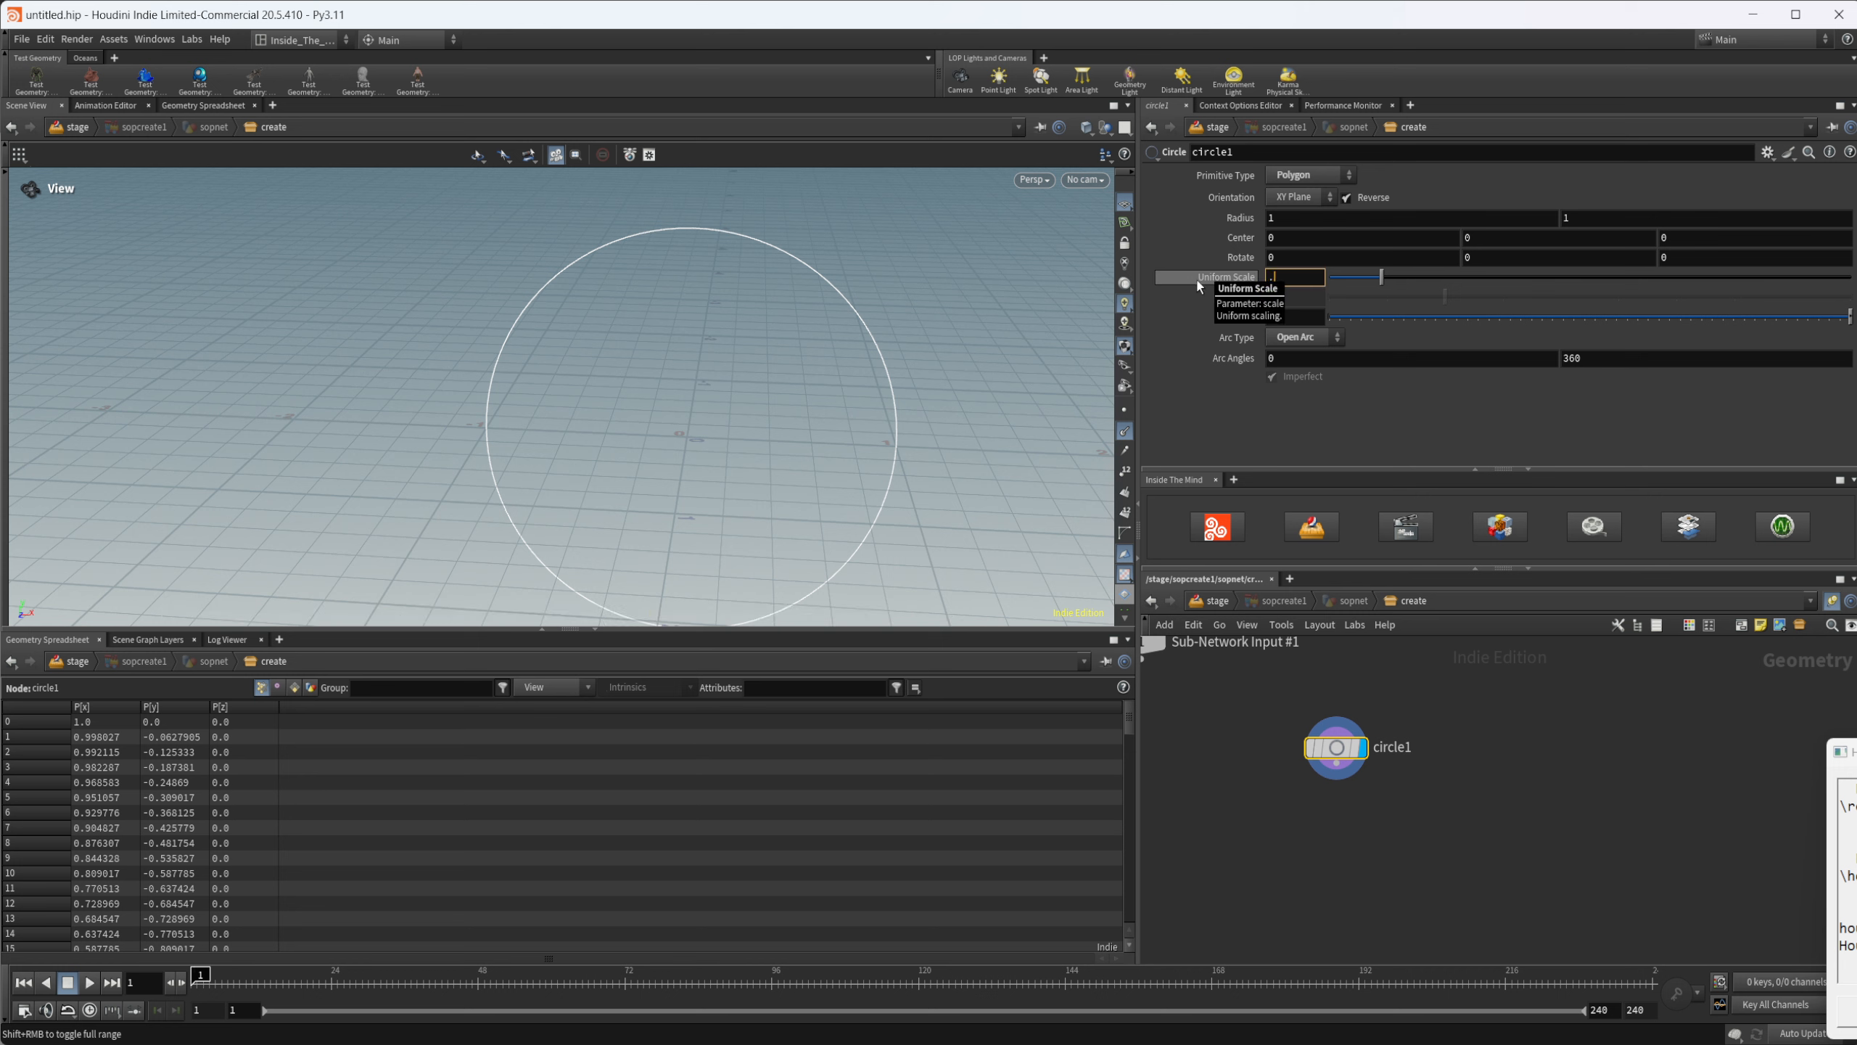
type("01")
key("Return")
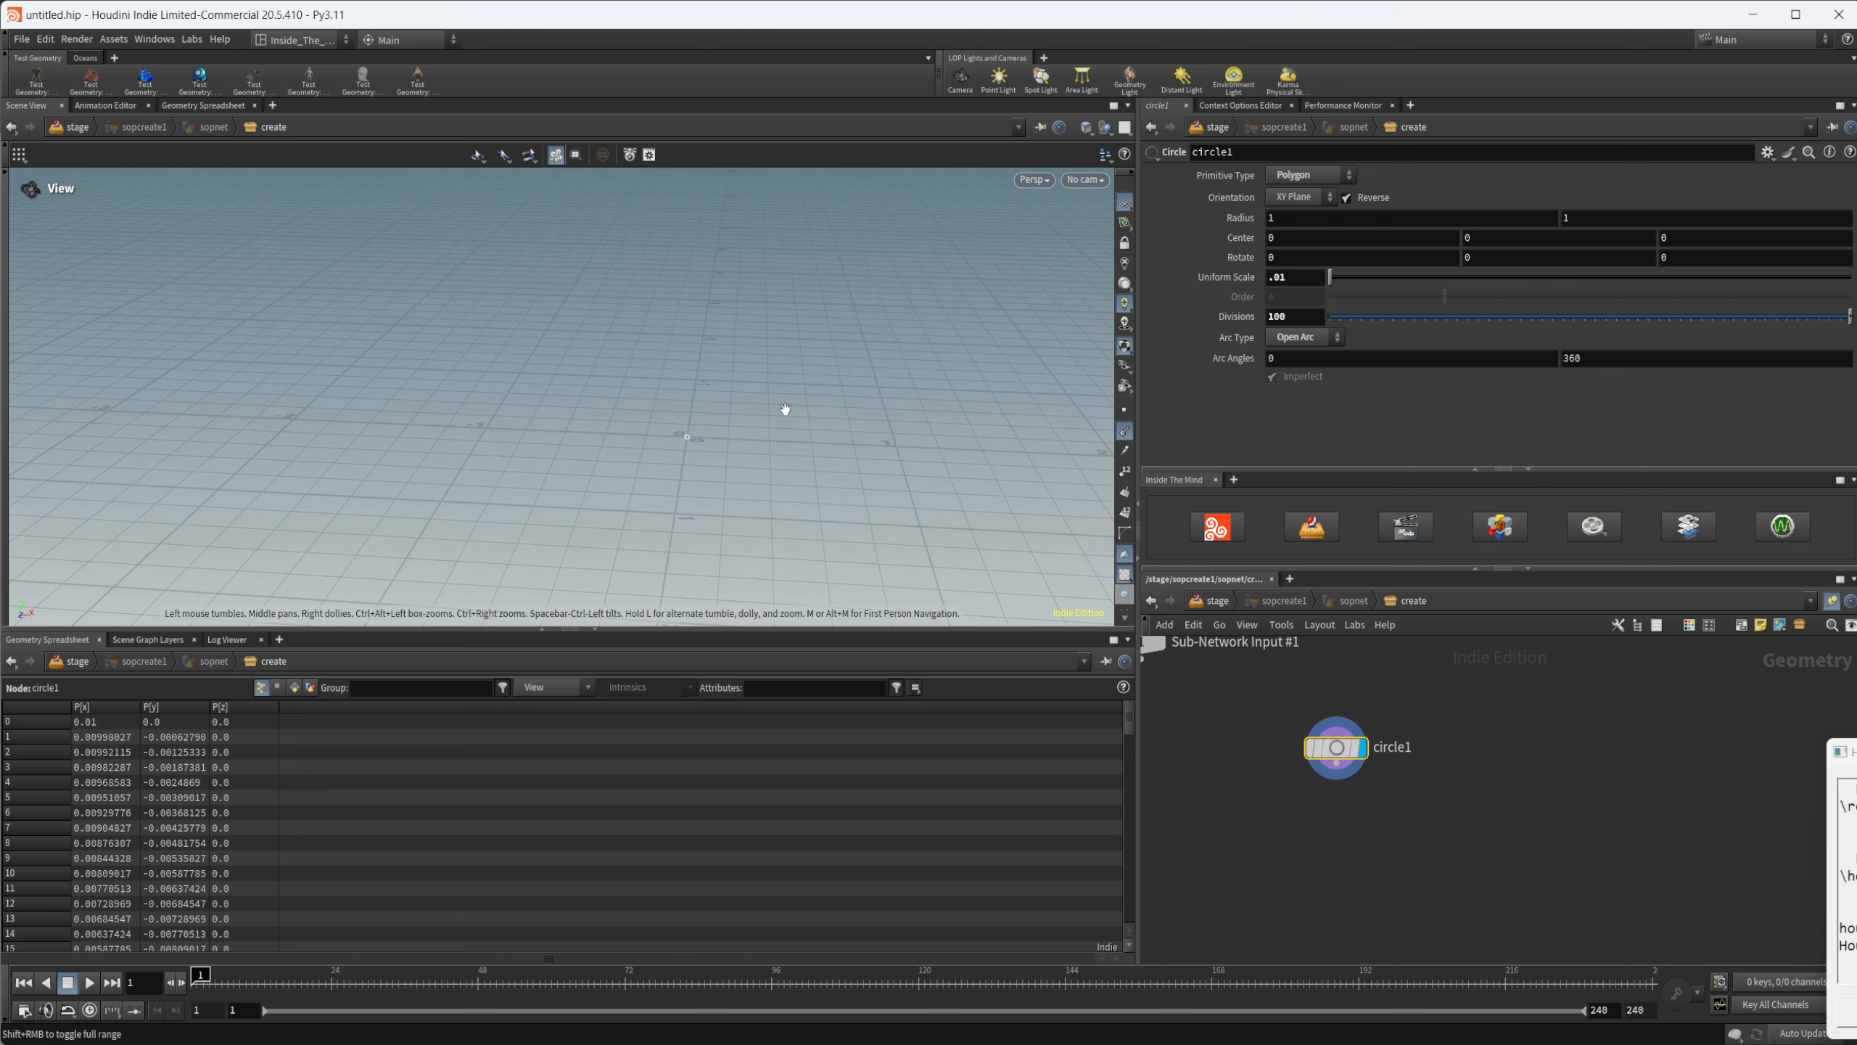
key("f")
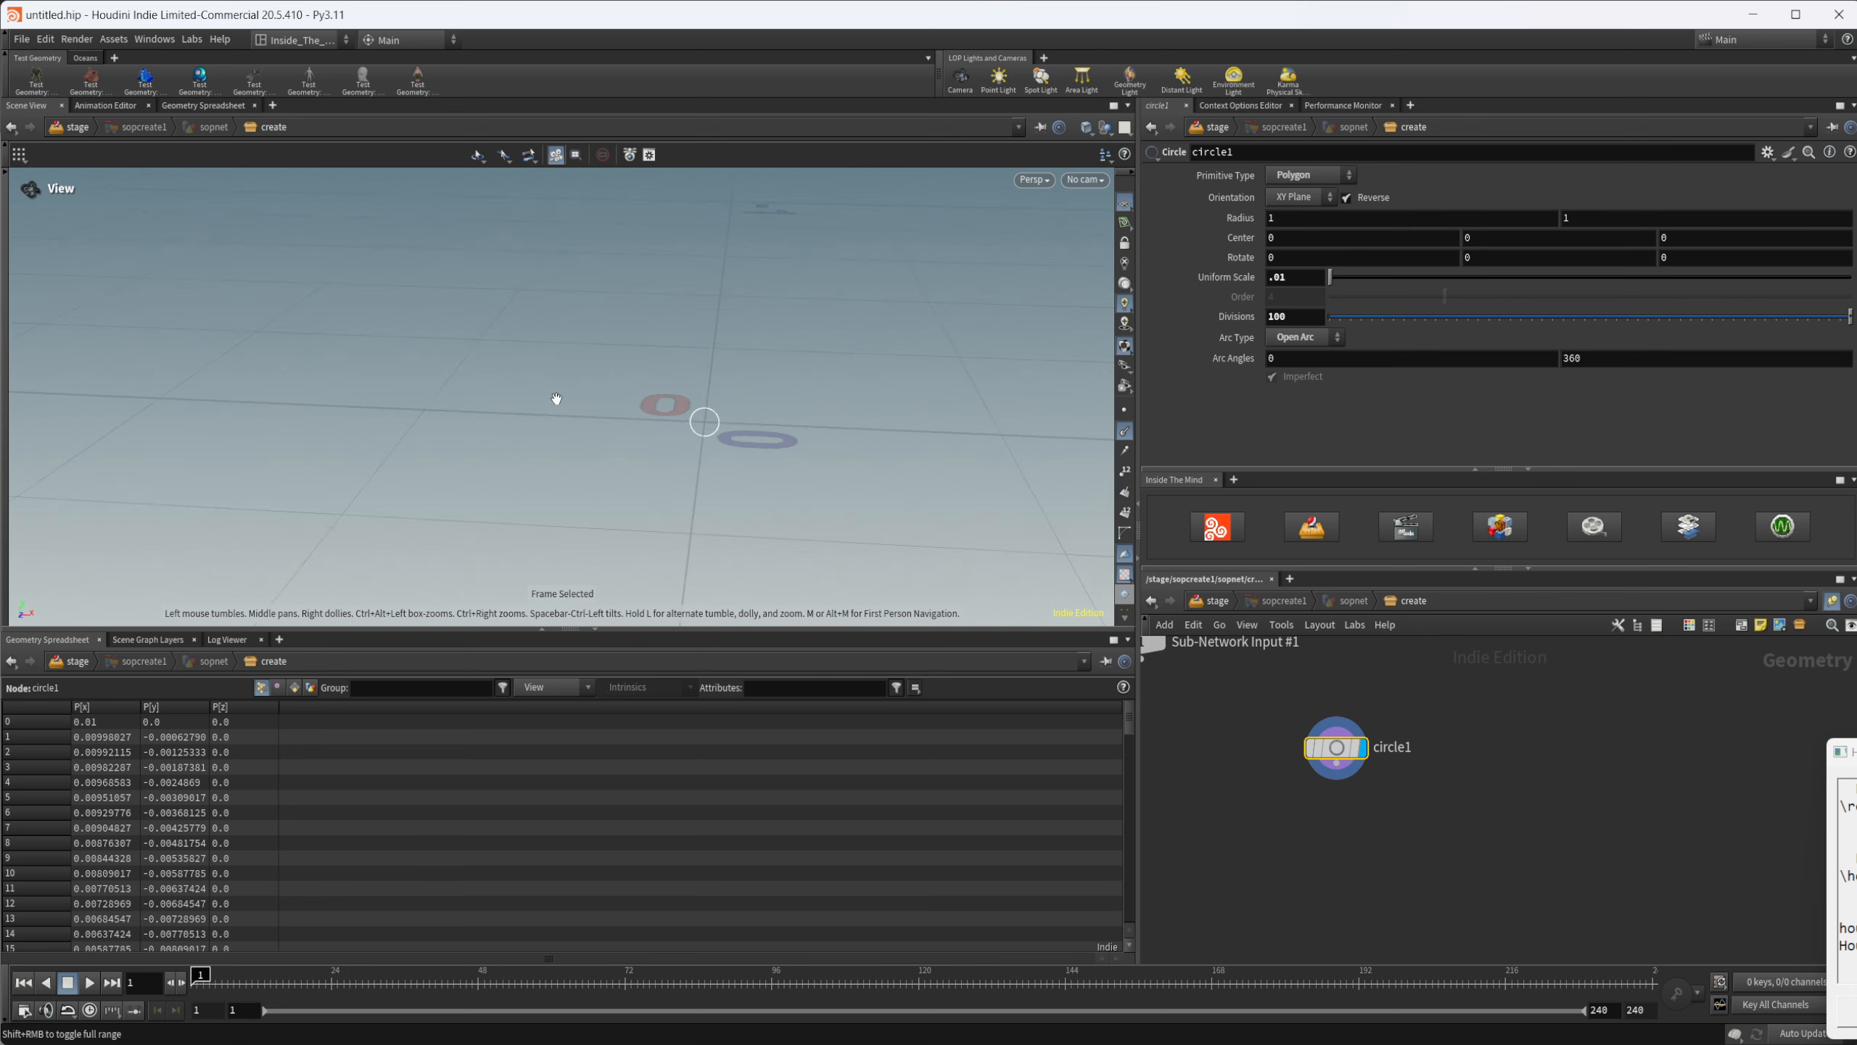
scroll(695, 415, "down", 6)
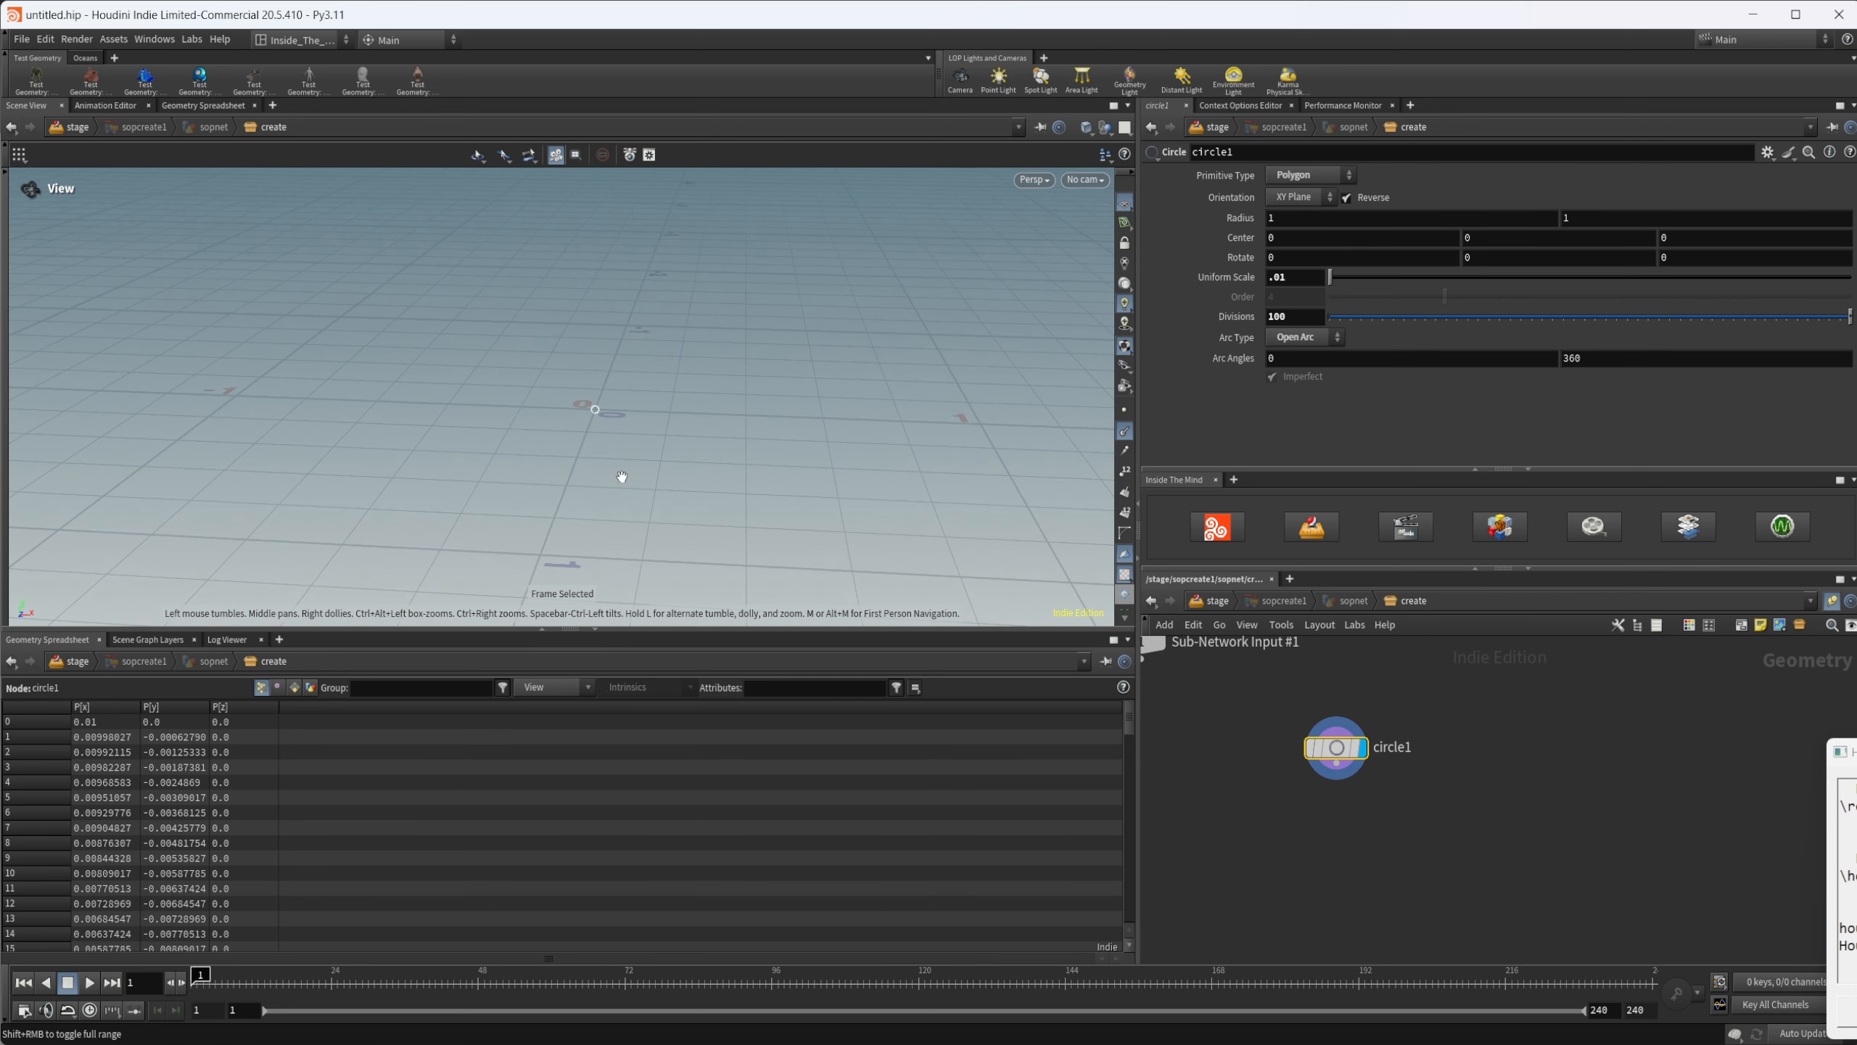
Step: Add a Modify Normals node connected below the circle node
key("Tab")
type("mod")
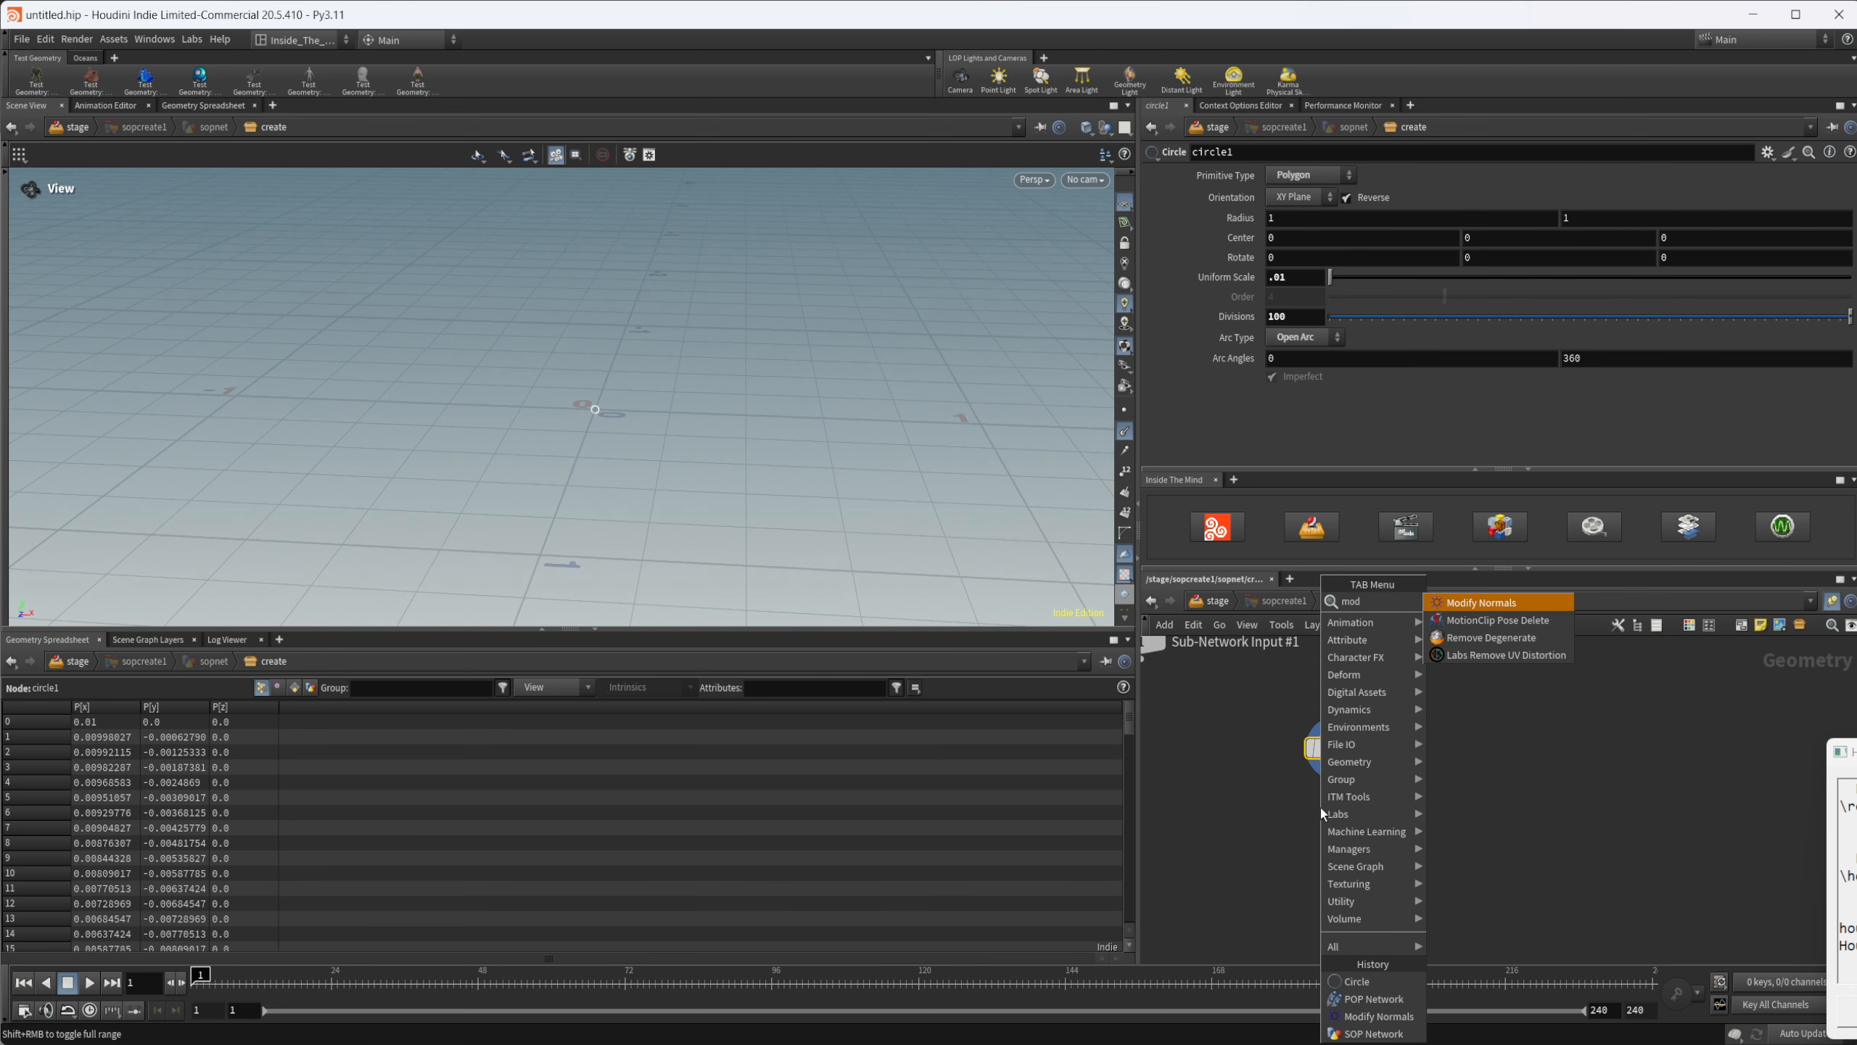
key("Return")
left_click(1337, 809)
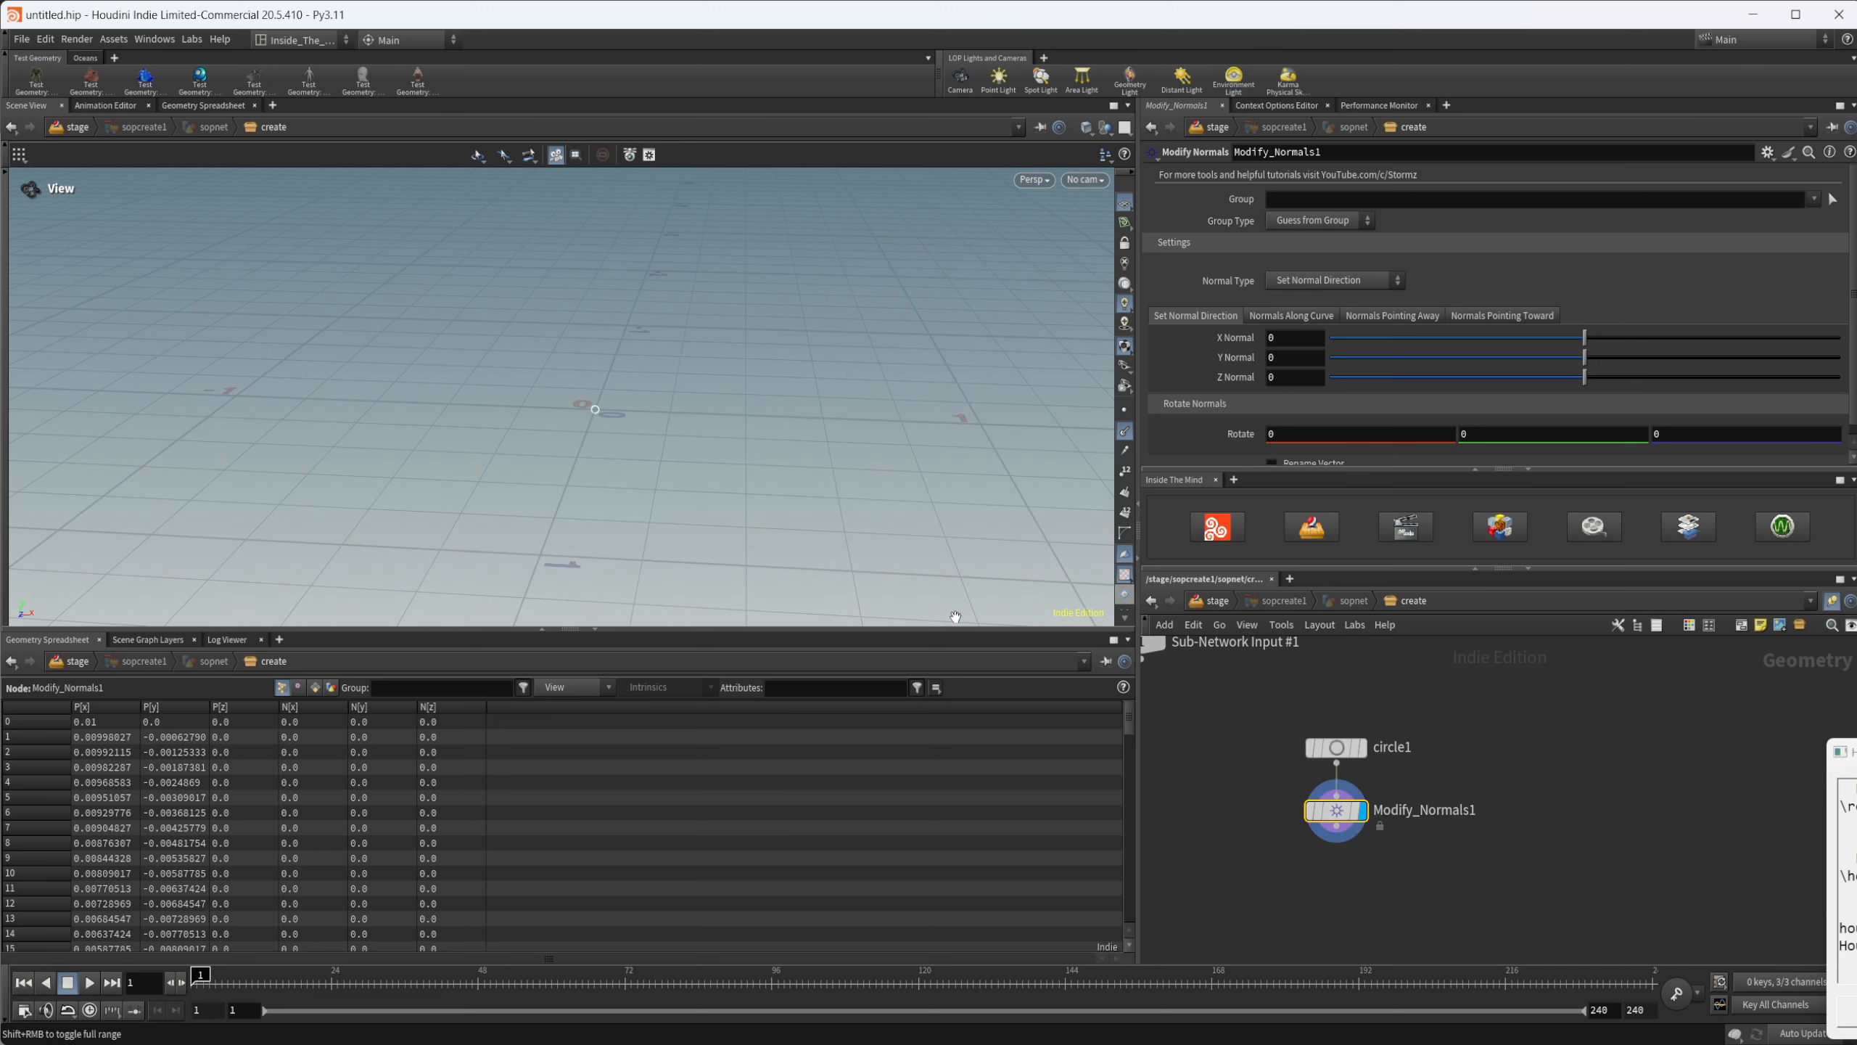
Step: Set the Modify Normals type to Normals Pointing Away, then hide the point normals in the viewport
right_click_drag(604, 402, 829, 409)
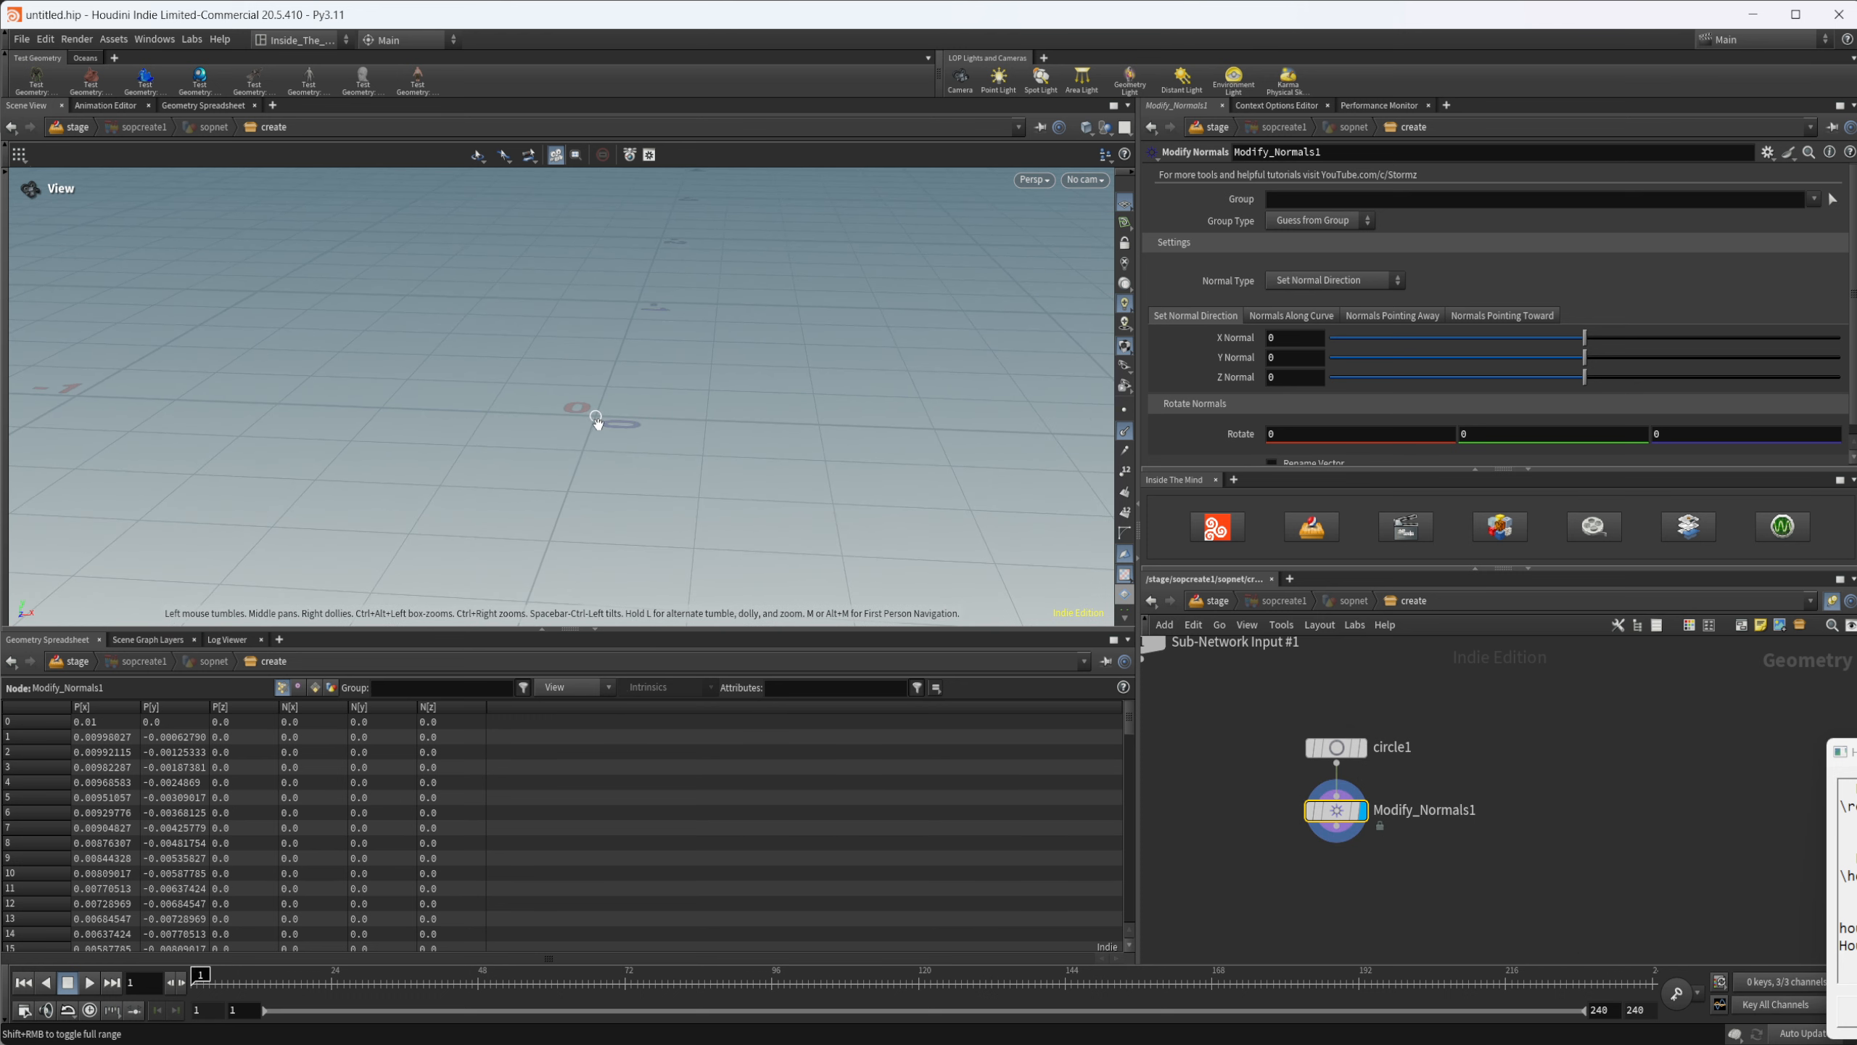
middle_click_drag(598, 424, 639, 424)
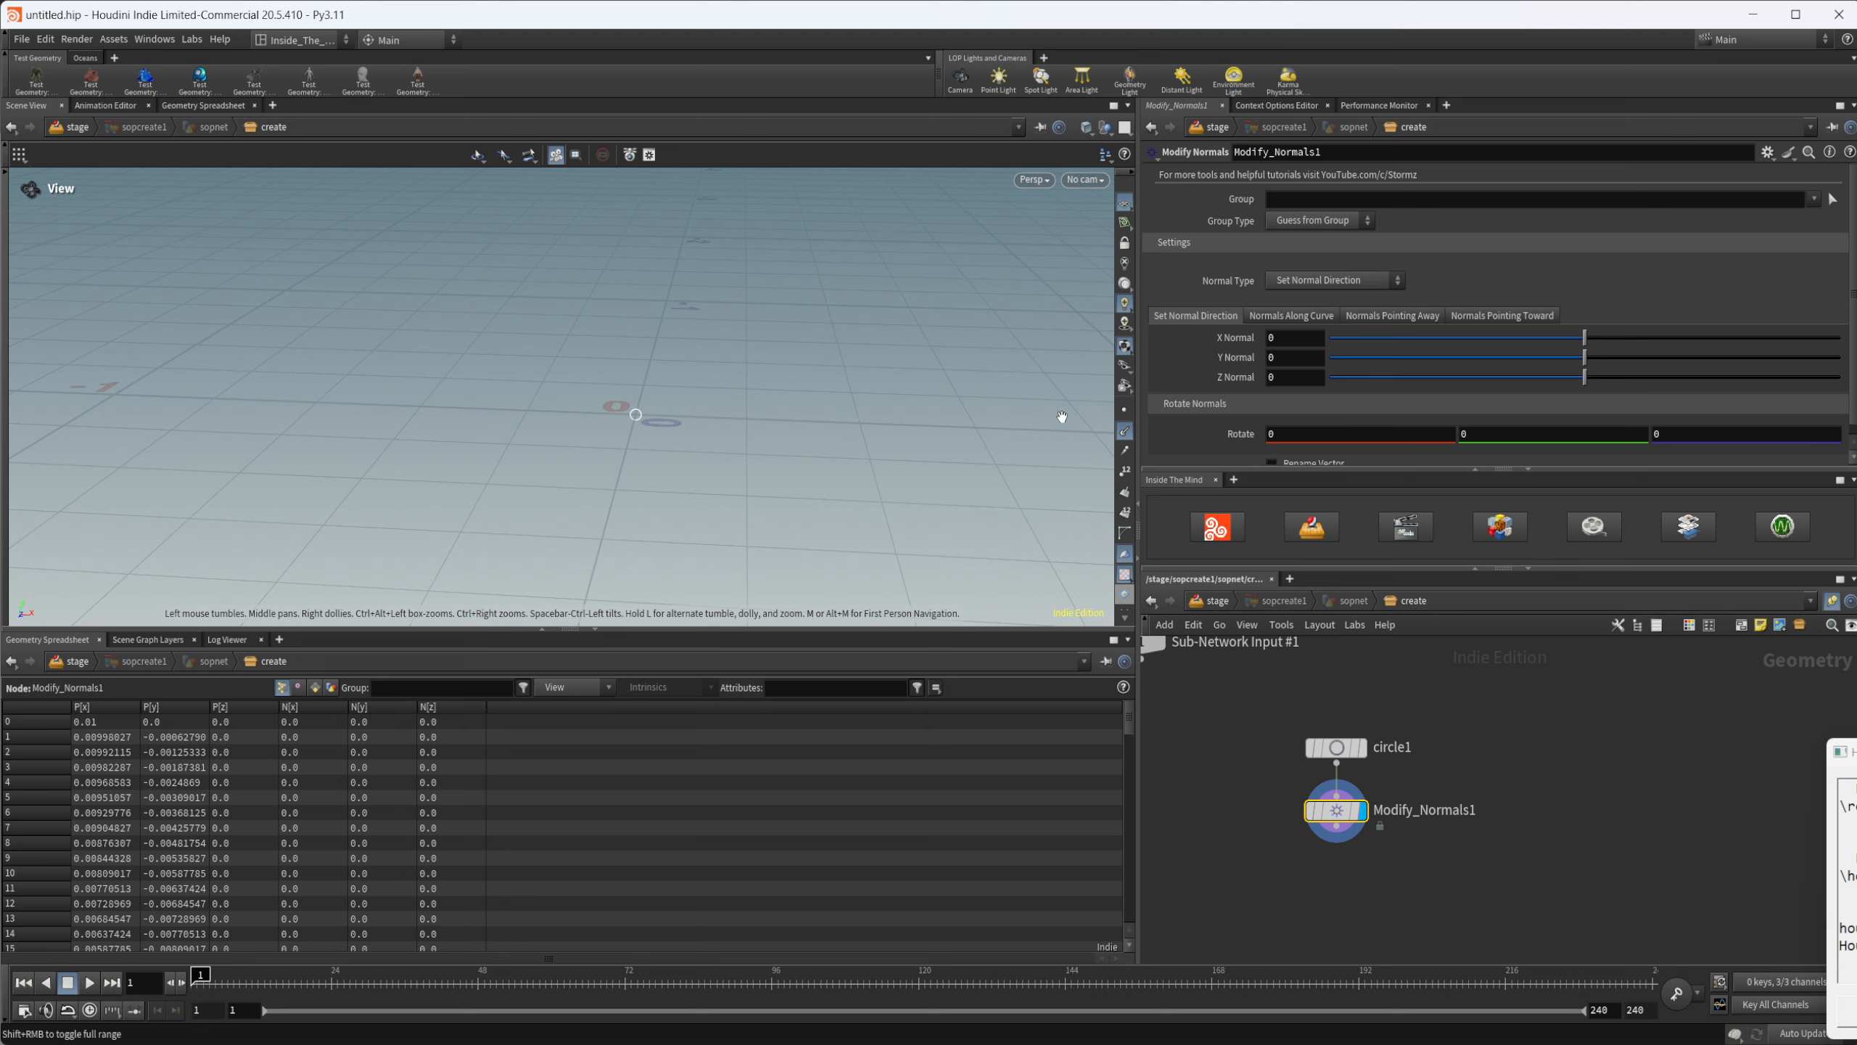
left_click(1325, 284)
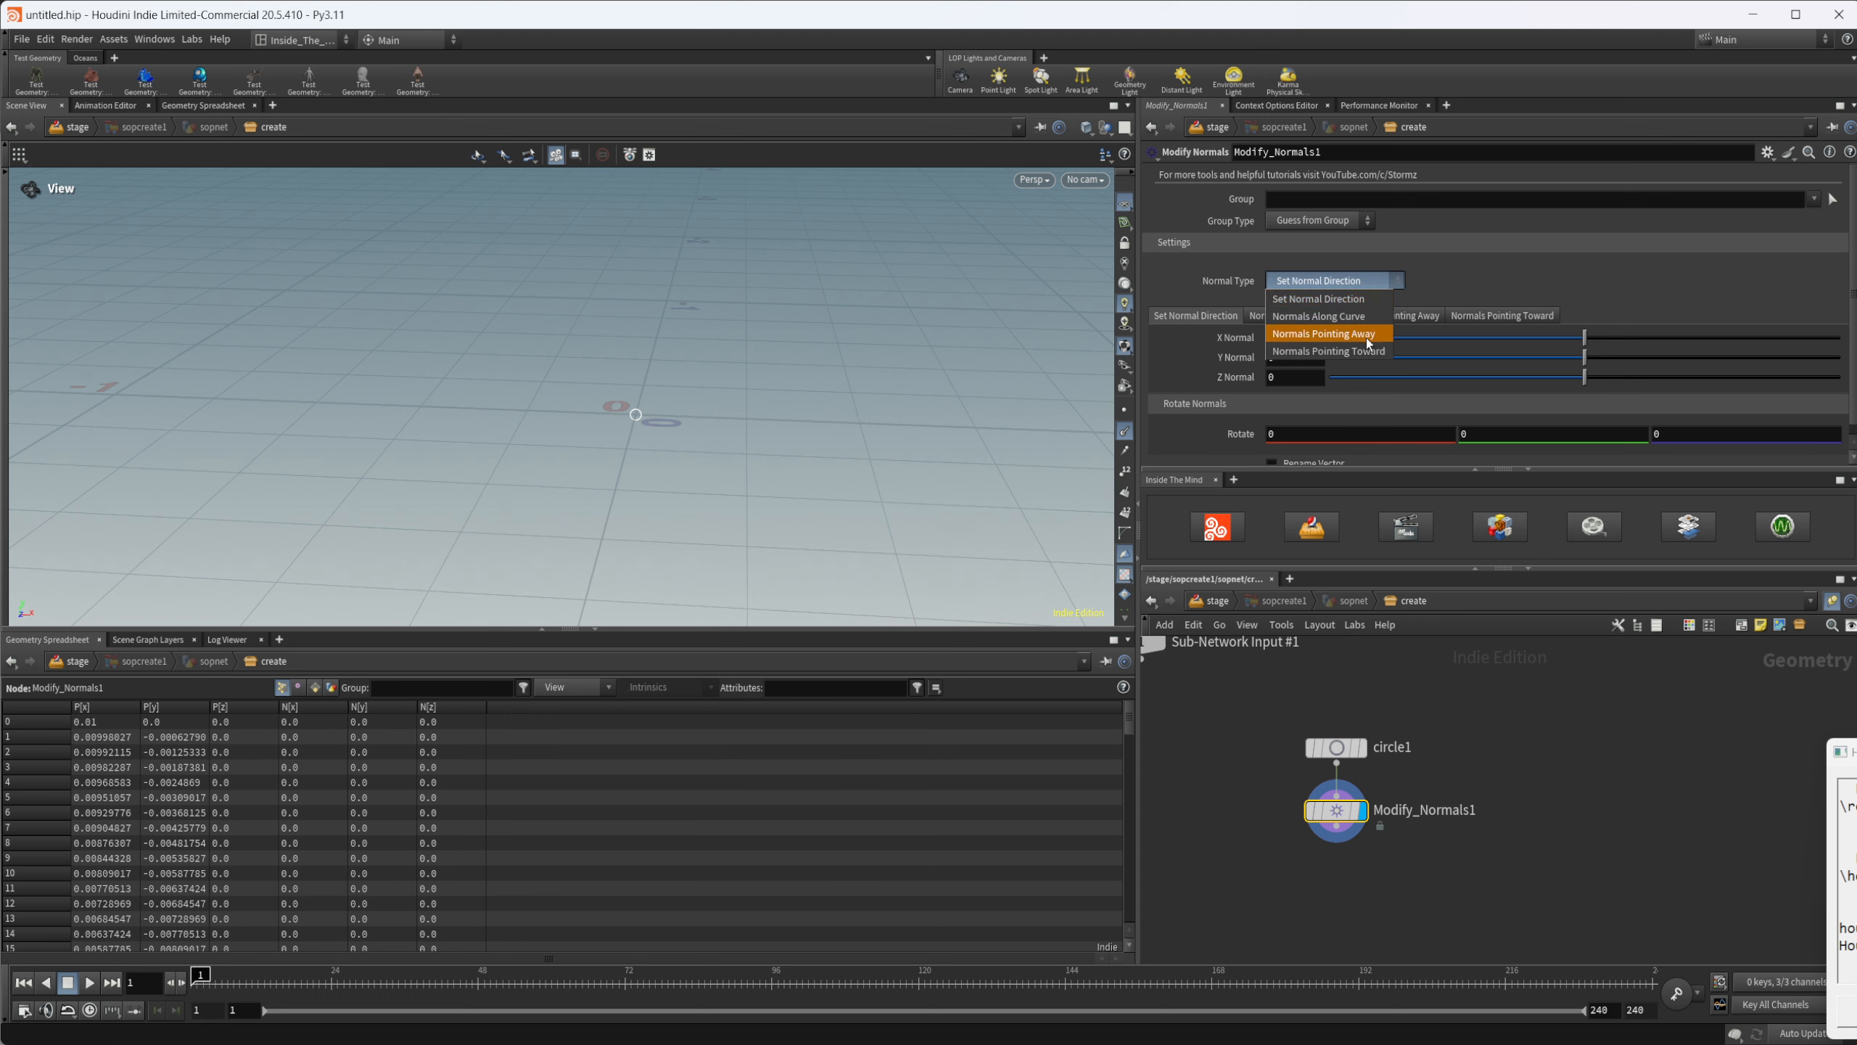
left_click(1367, 342)
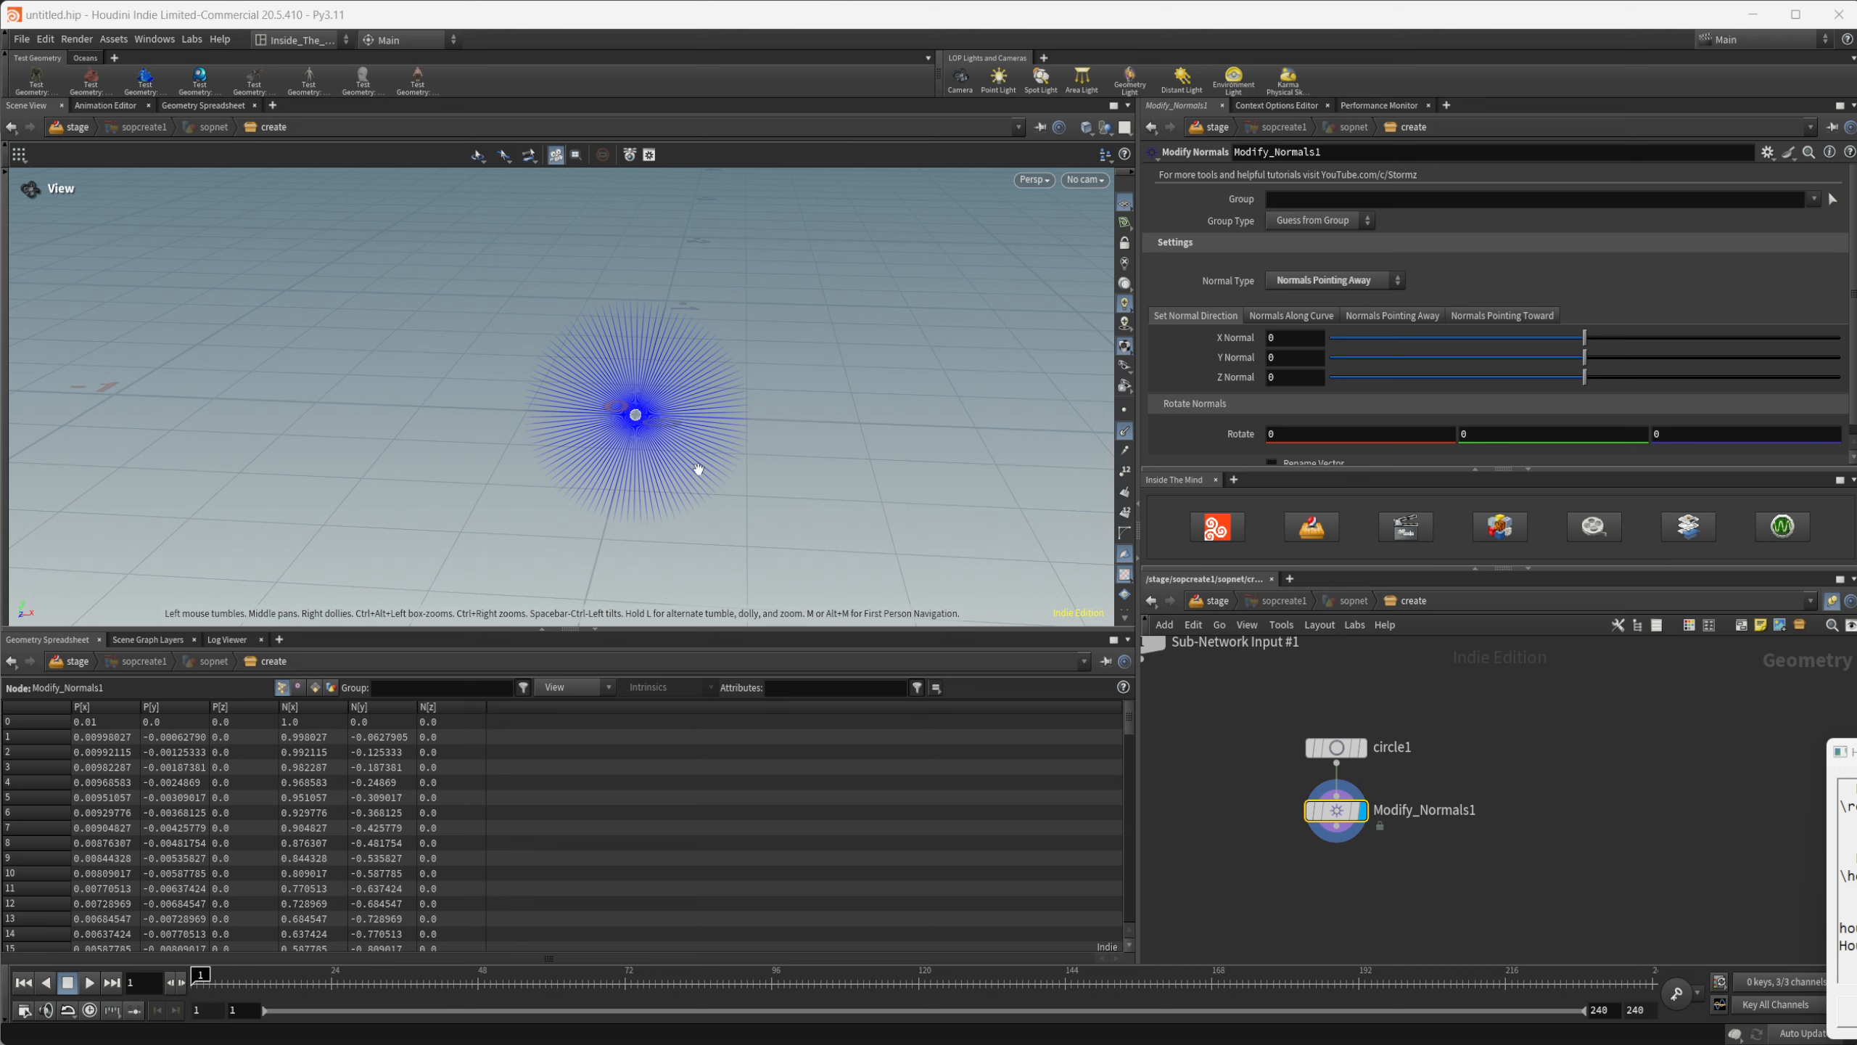
left_click(1126, 432)
Step: Add a POP Network connected below the Modify Normals node and go inside it
middle_click_drag(1324, 884, 1255, 800)
key("Tab")
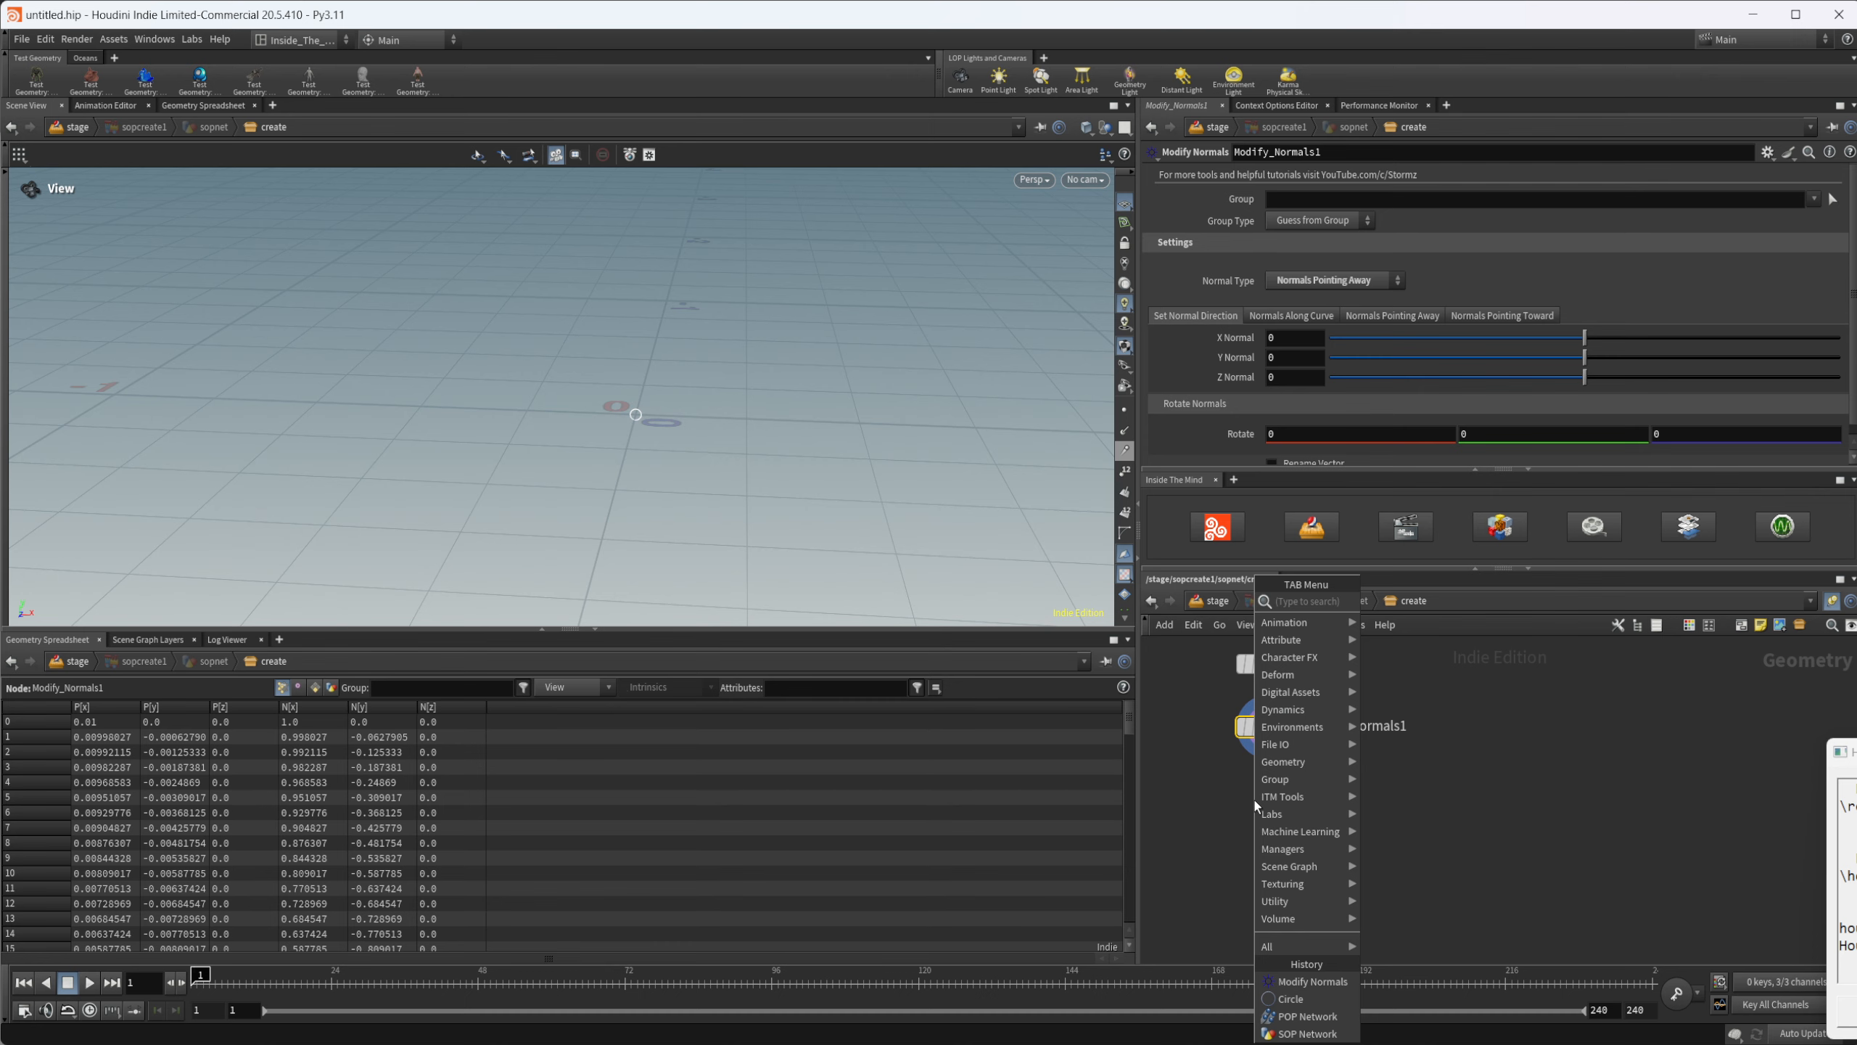
type("popne")
key("Return")
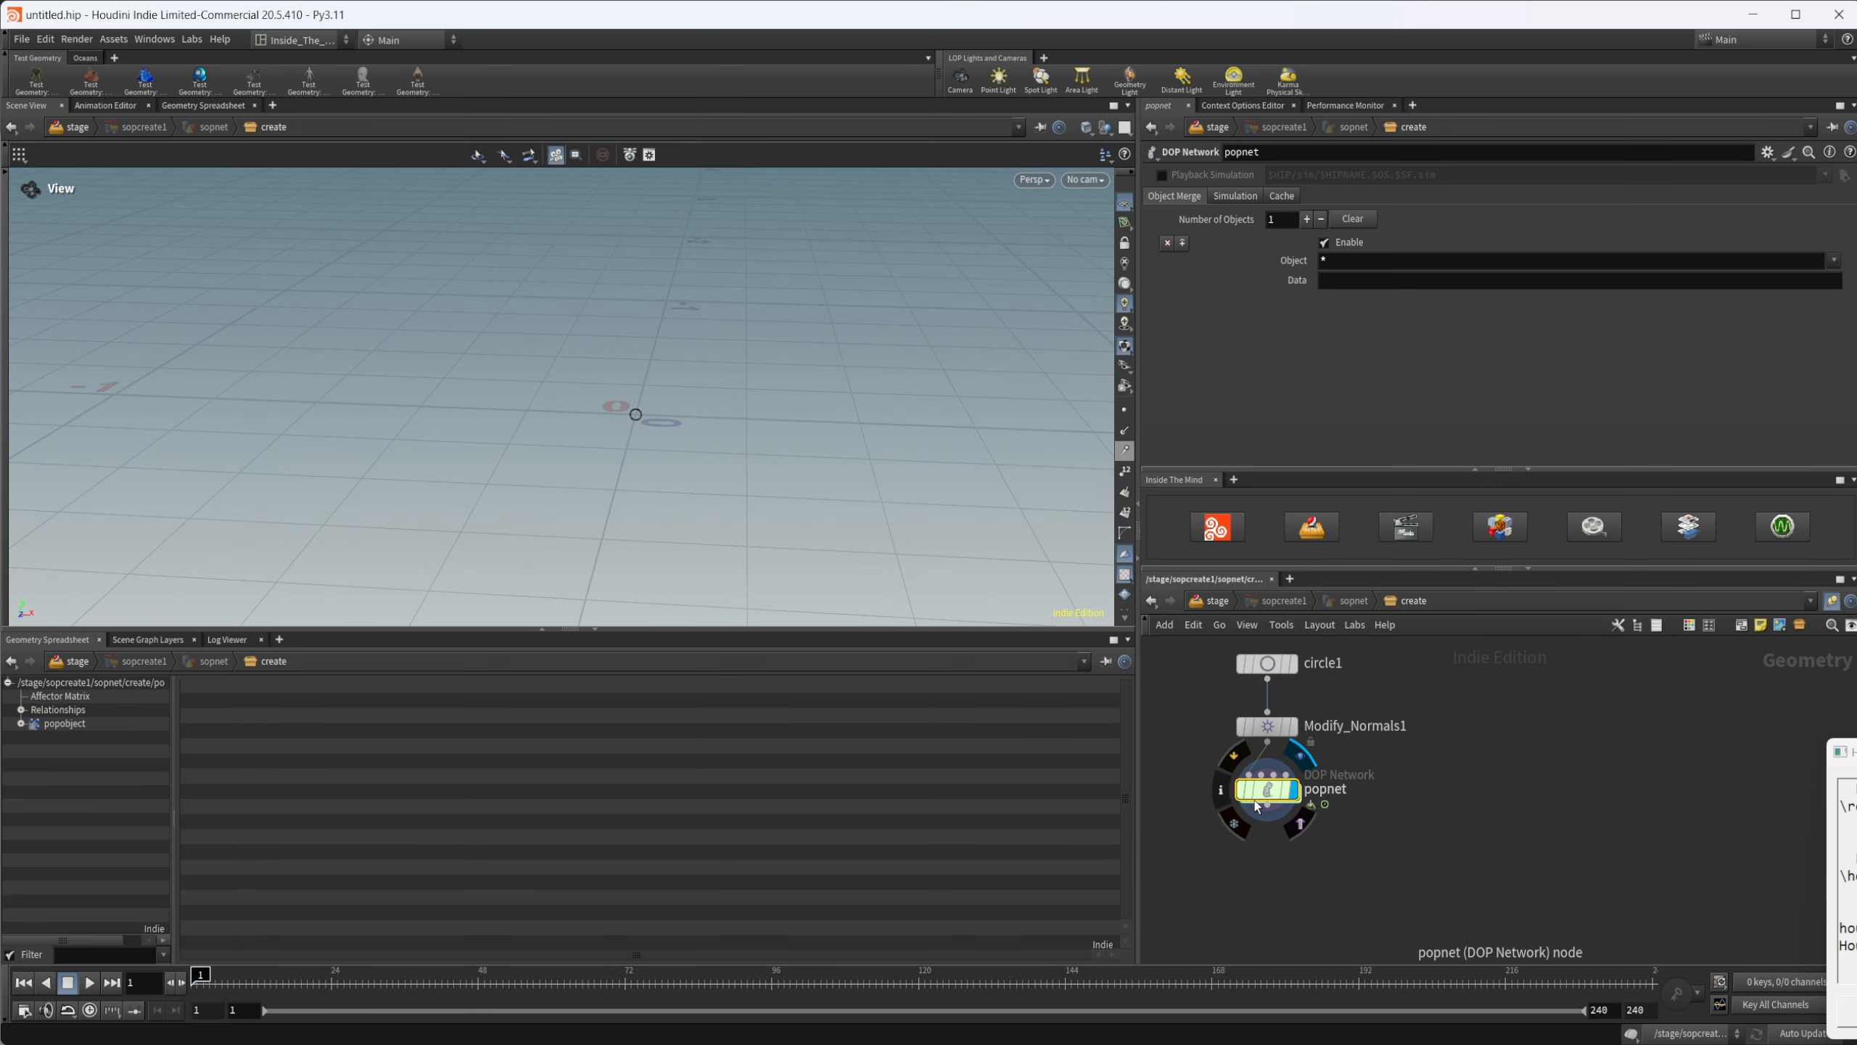
double_click(1272, 791)
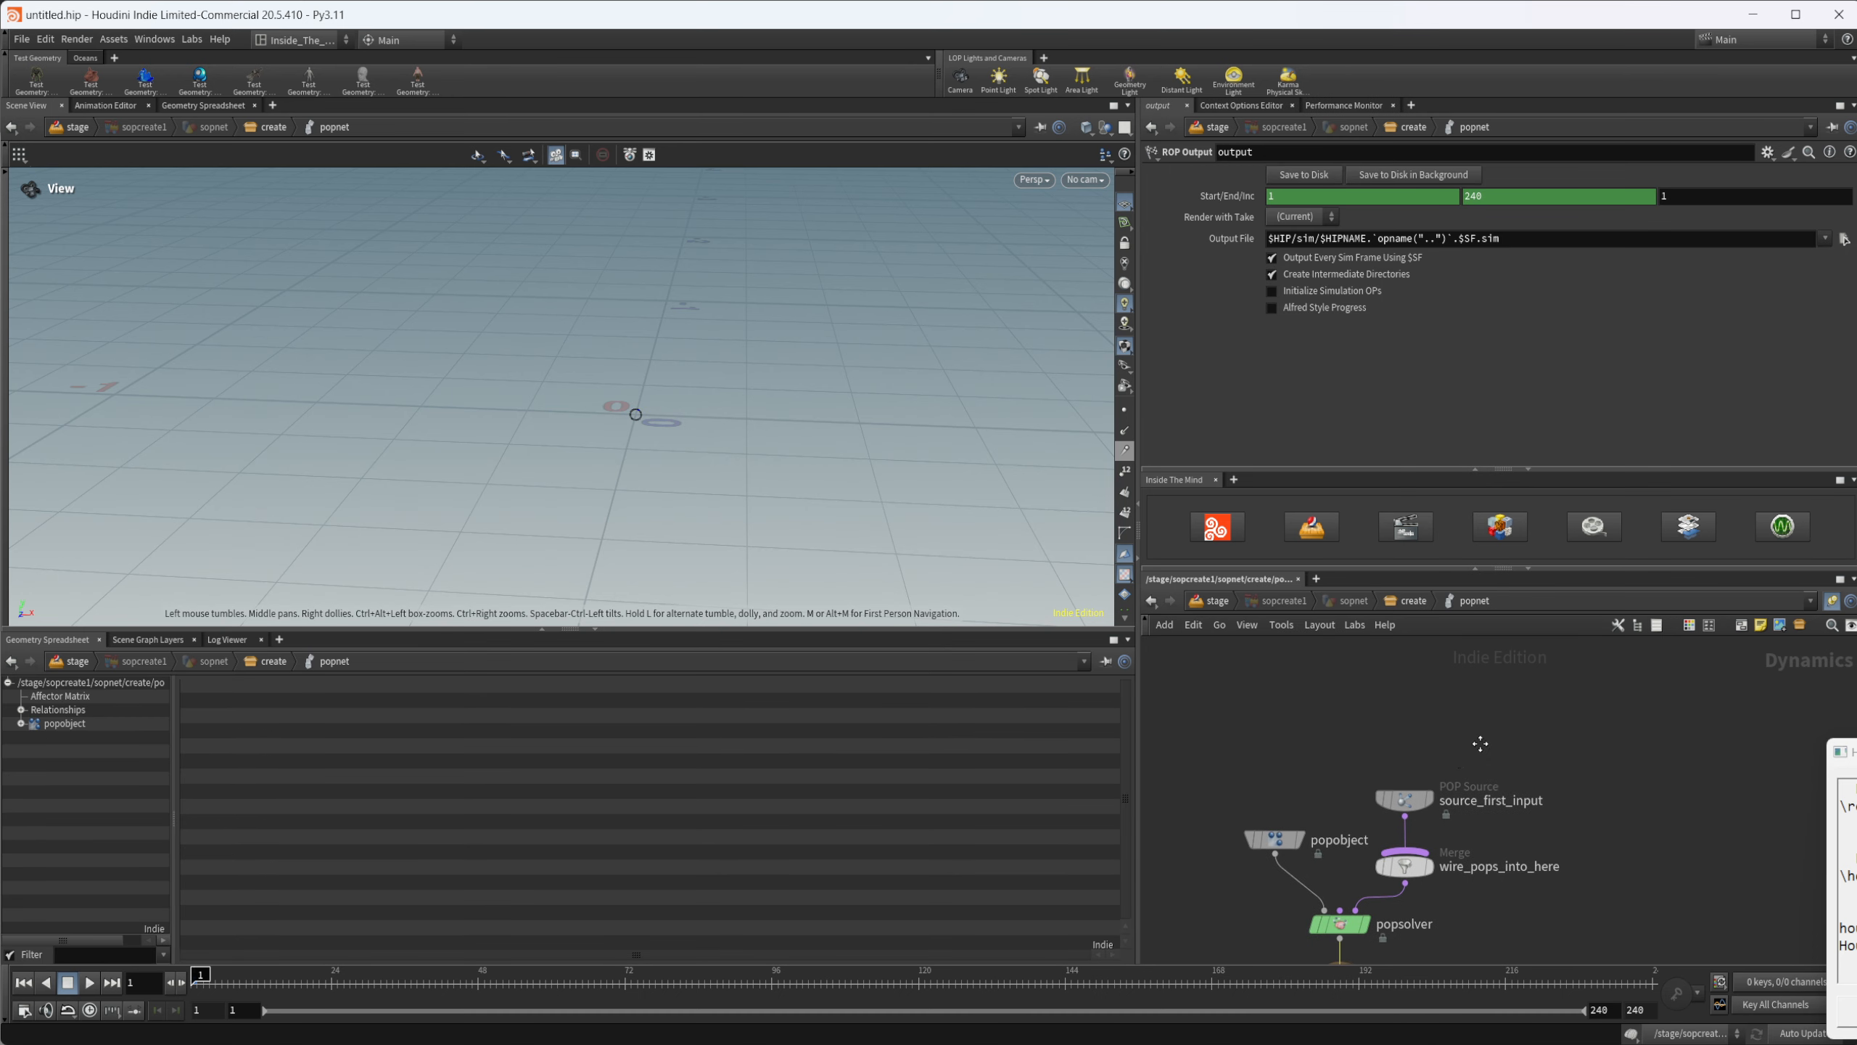
Step: Move the source_first_input node farther above the merge node and set its emission type to All Points
left_click_drag(1425, 888, 1410, 668)
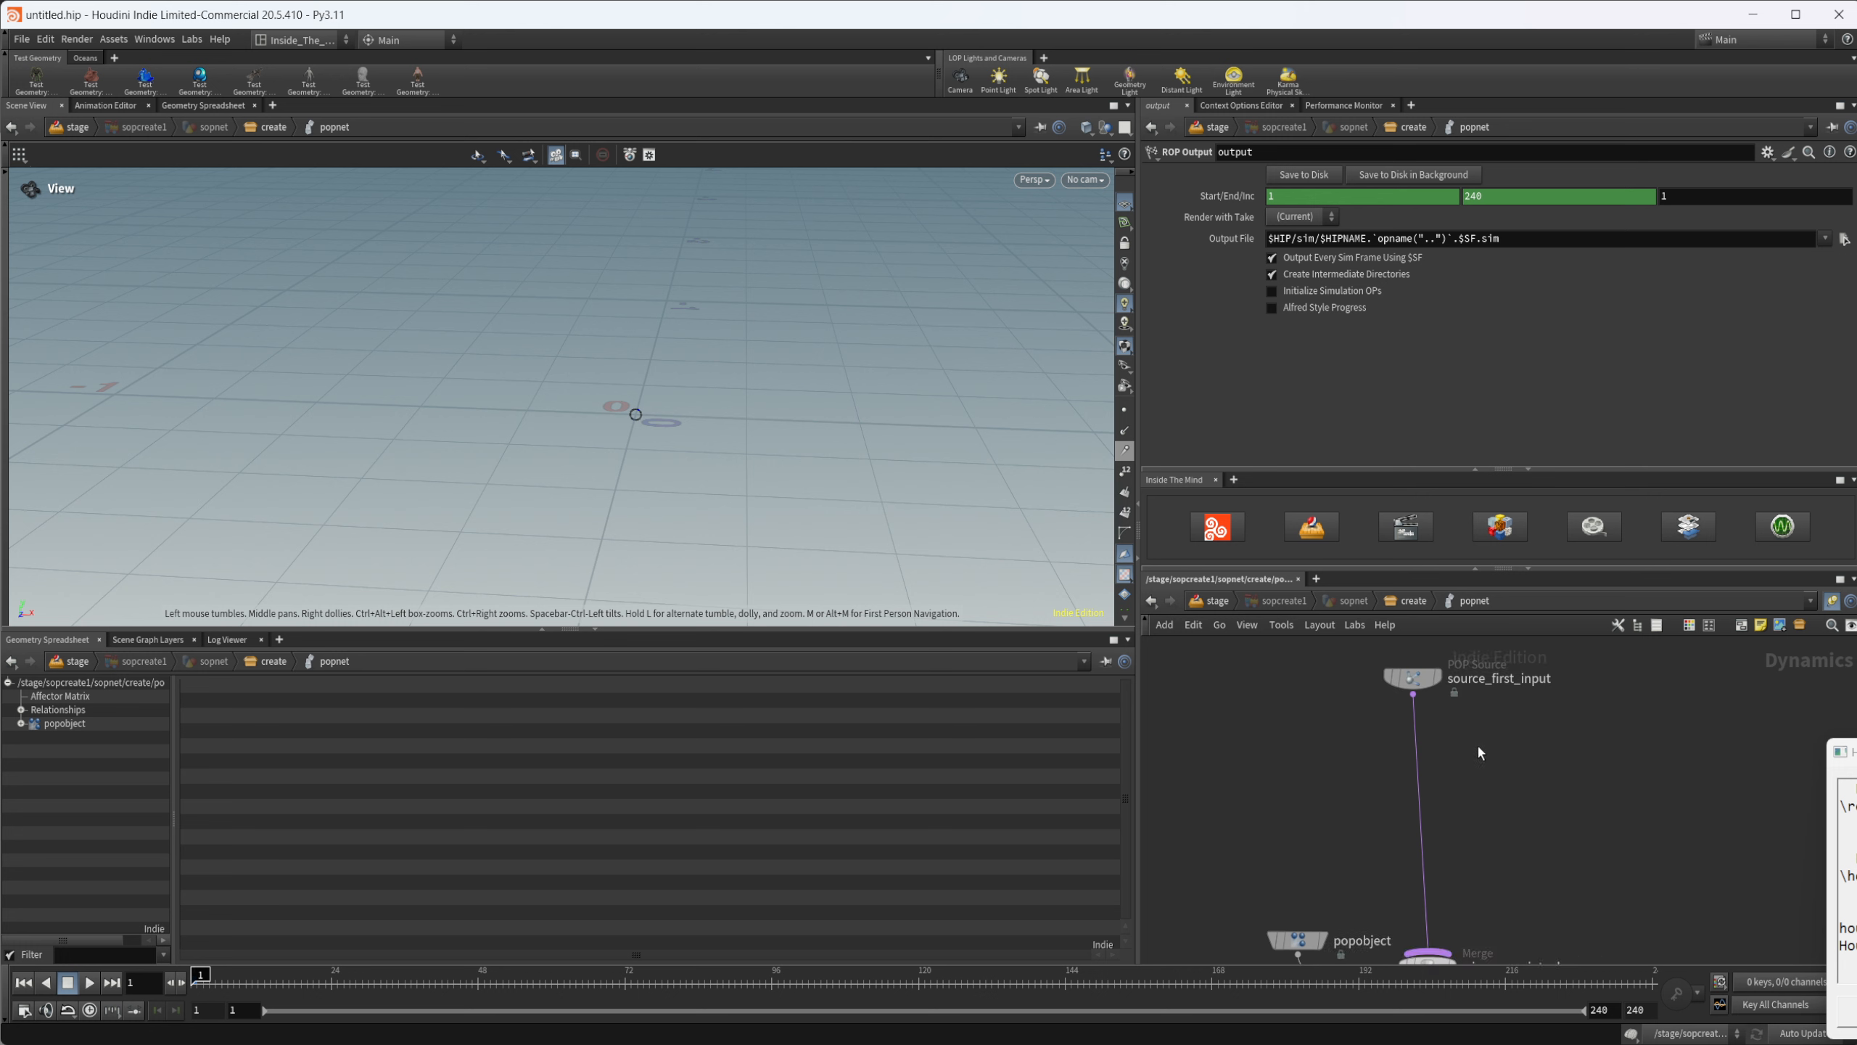
middle_click_drag(1478, 744, 1466, 829)
left_click_drag(1396, 765, 1400, 753)
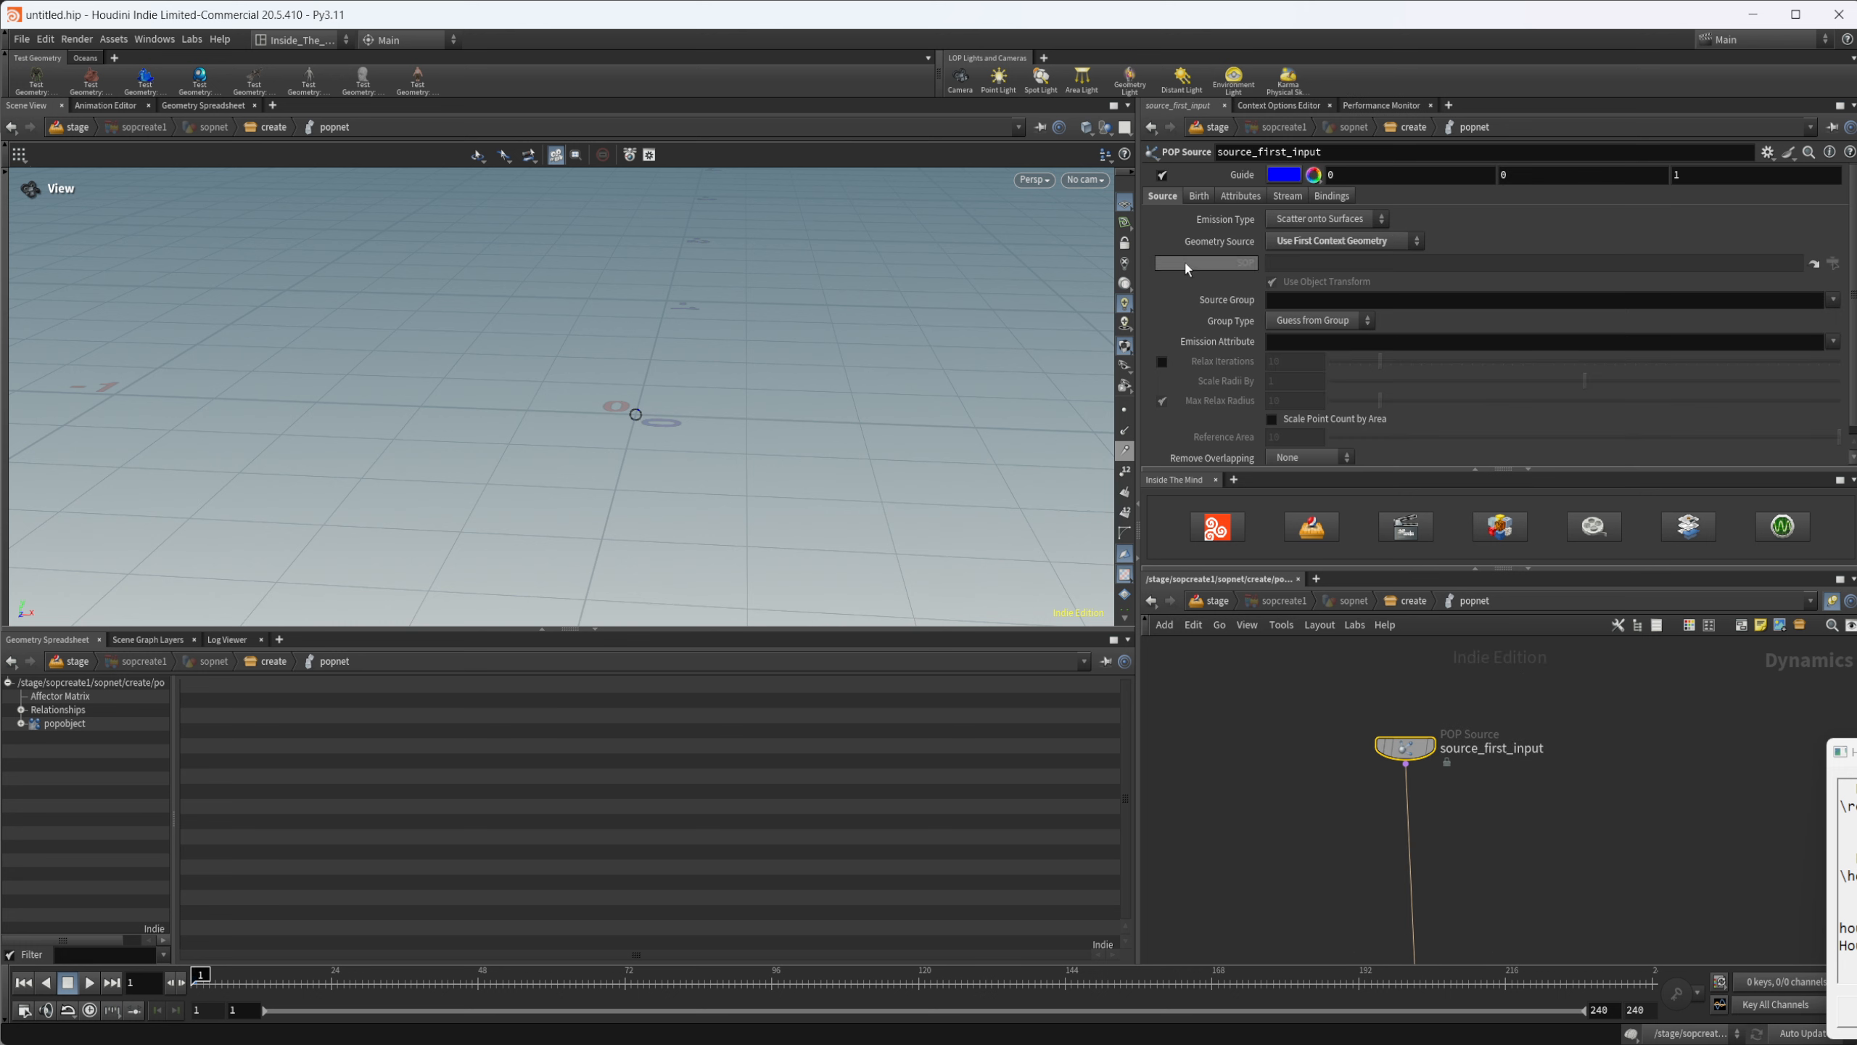
left_click(1316, 219)
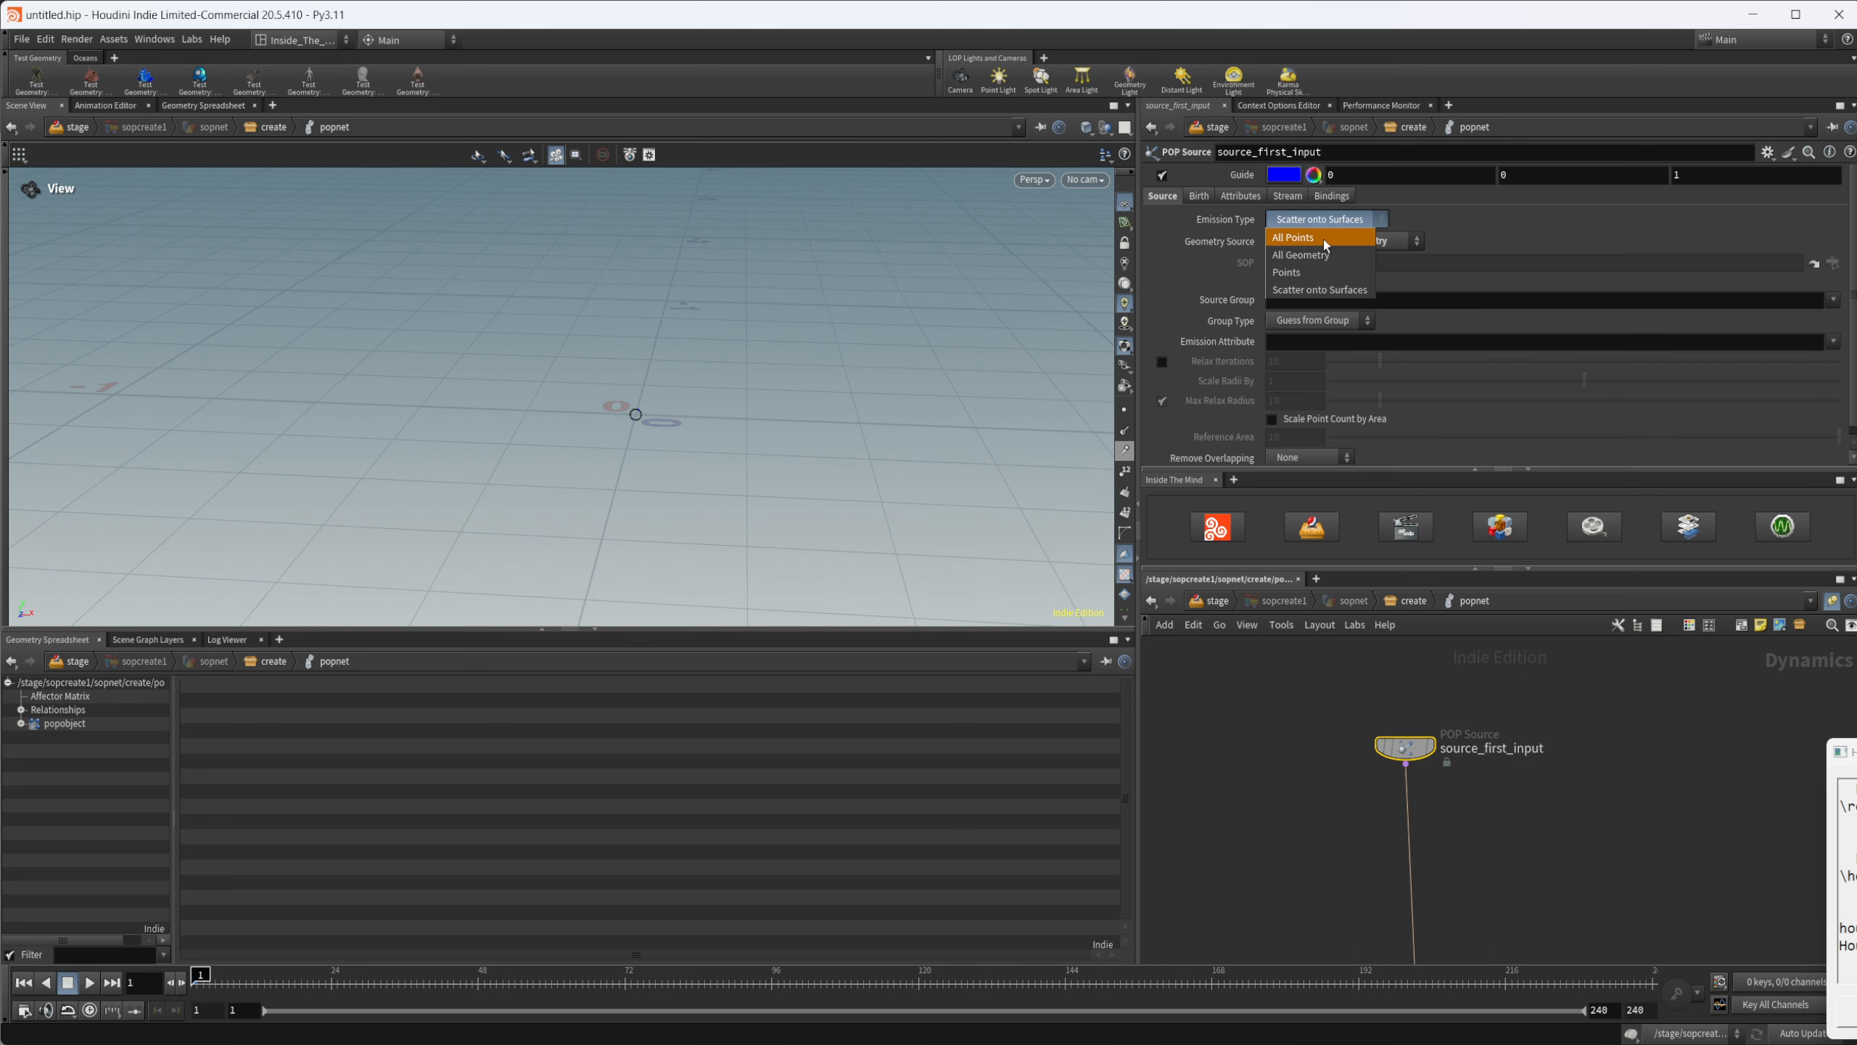
left_click(1325, 239)
Step: Set the POP Source's impulse activation to the expression $F==1 so it emits only on the first frame
left_click(1199, 196)
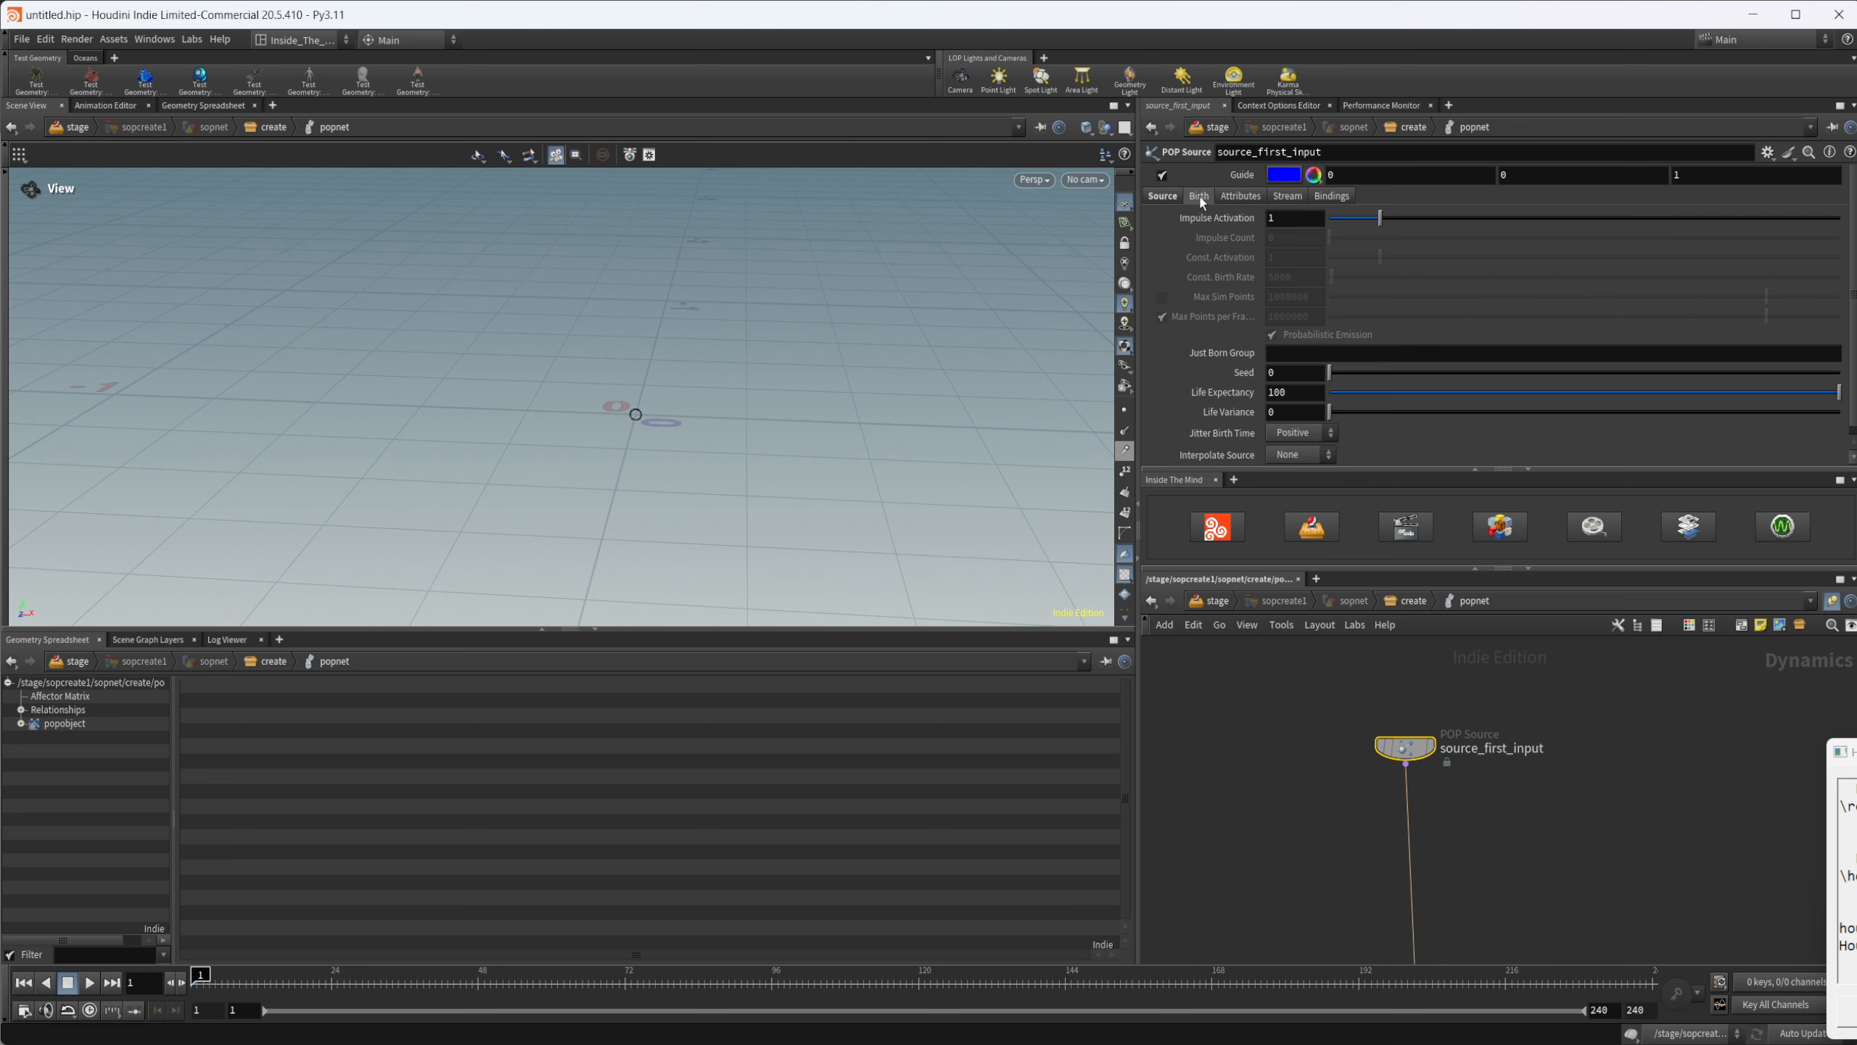
left_click(1273, 220)
type("$")
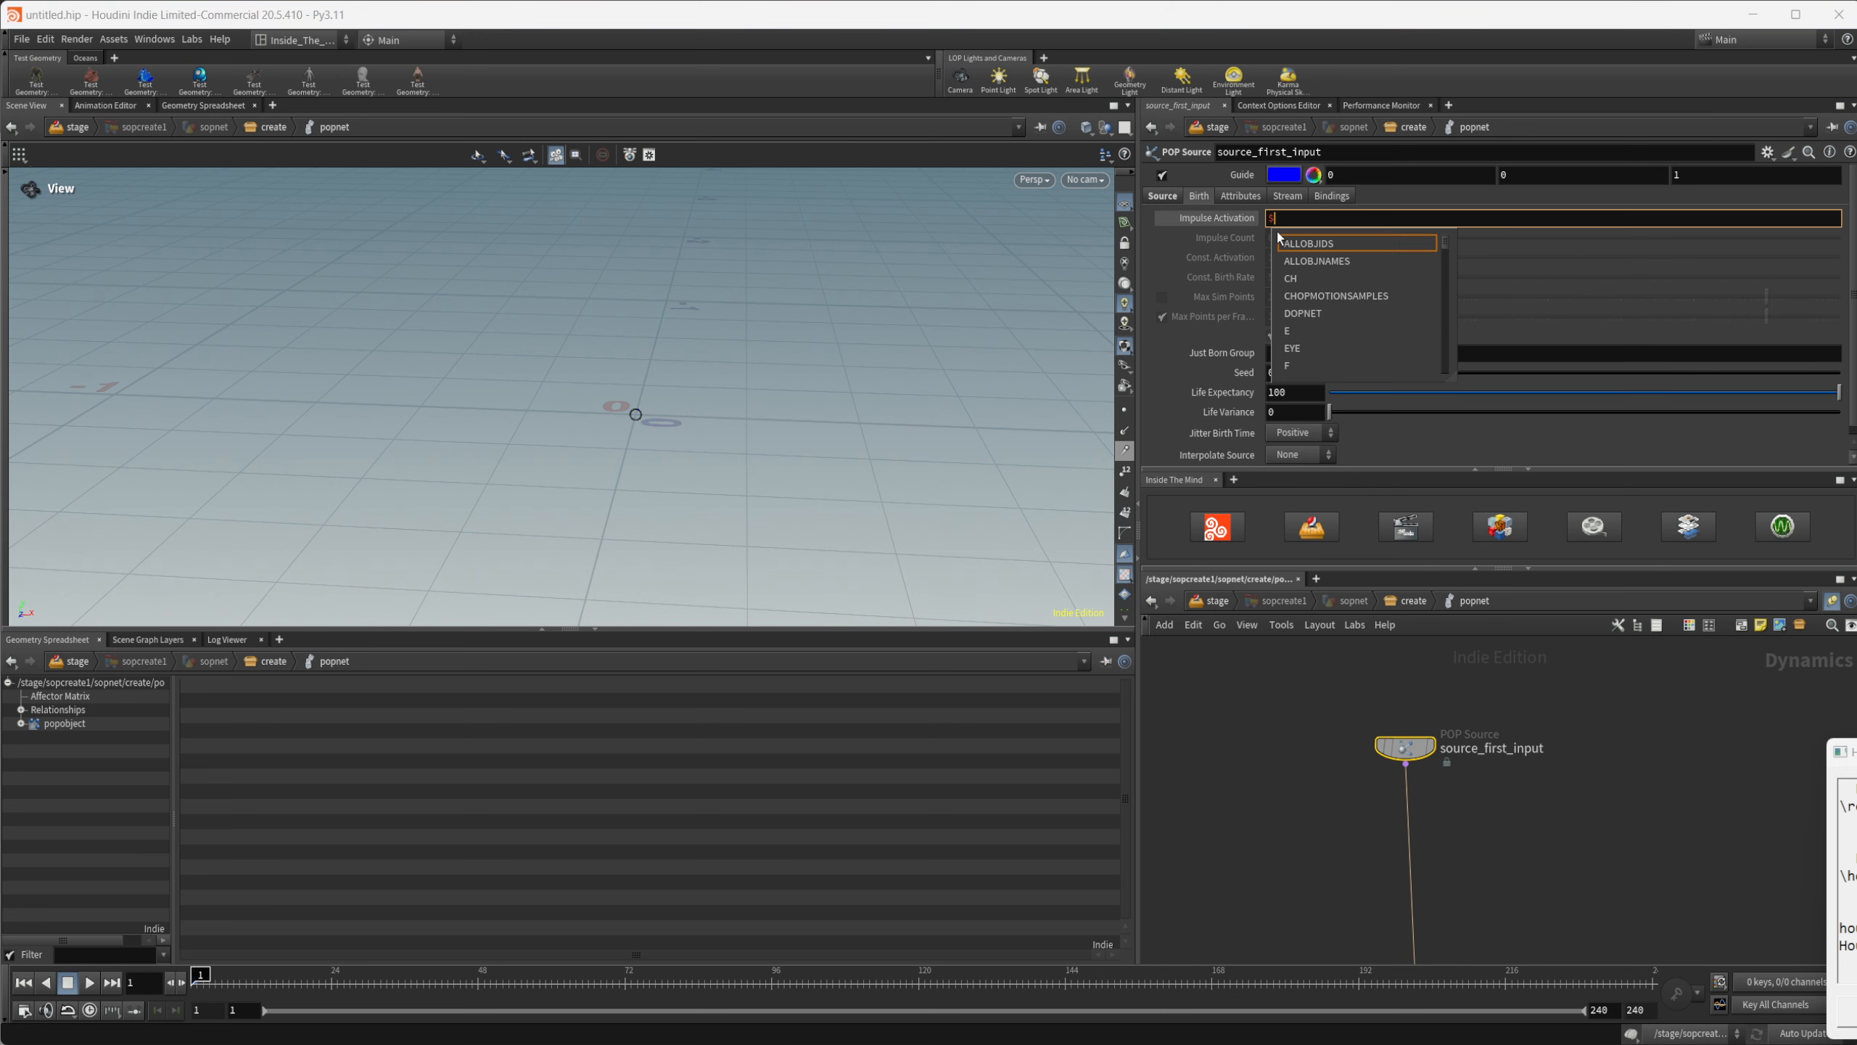
type("F==1")
key("Return")
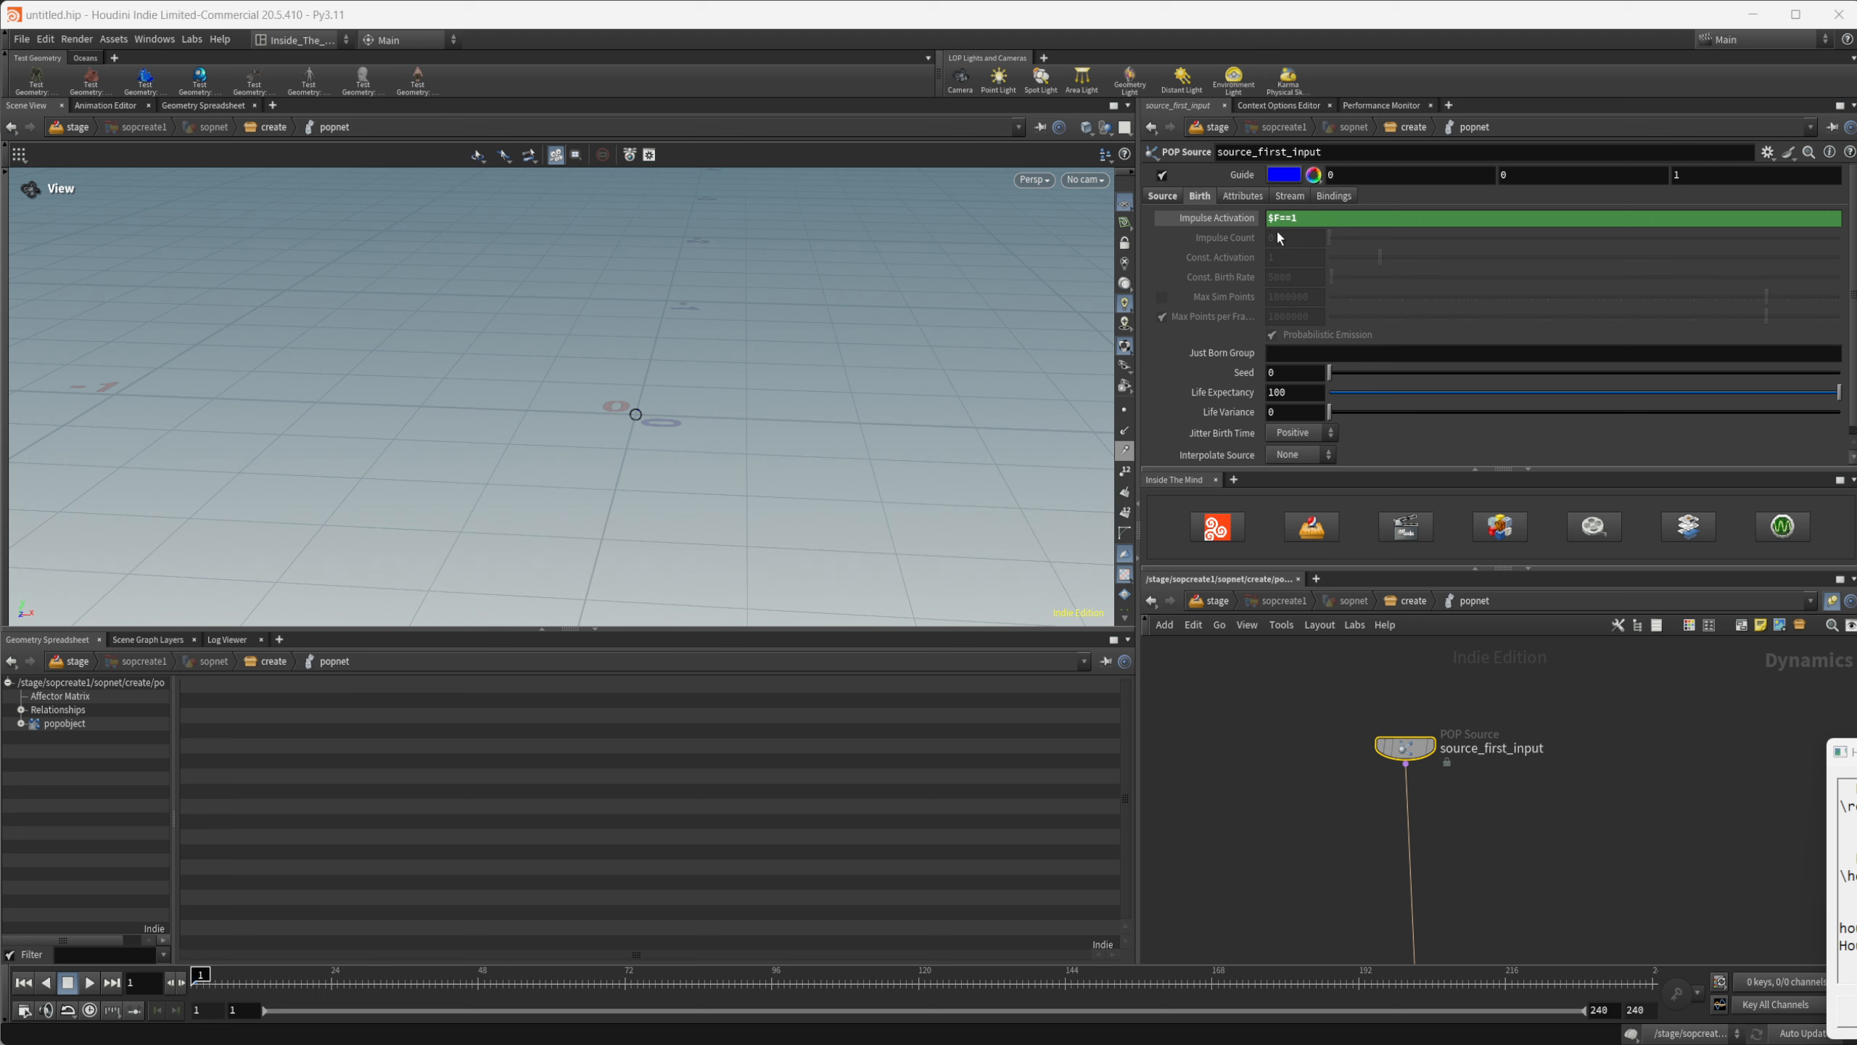
Step: Show the evaluated impulse activation and check it by advancing to frame 2 and returning to frame 1
left_click(1212, 223)
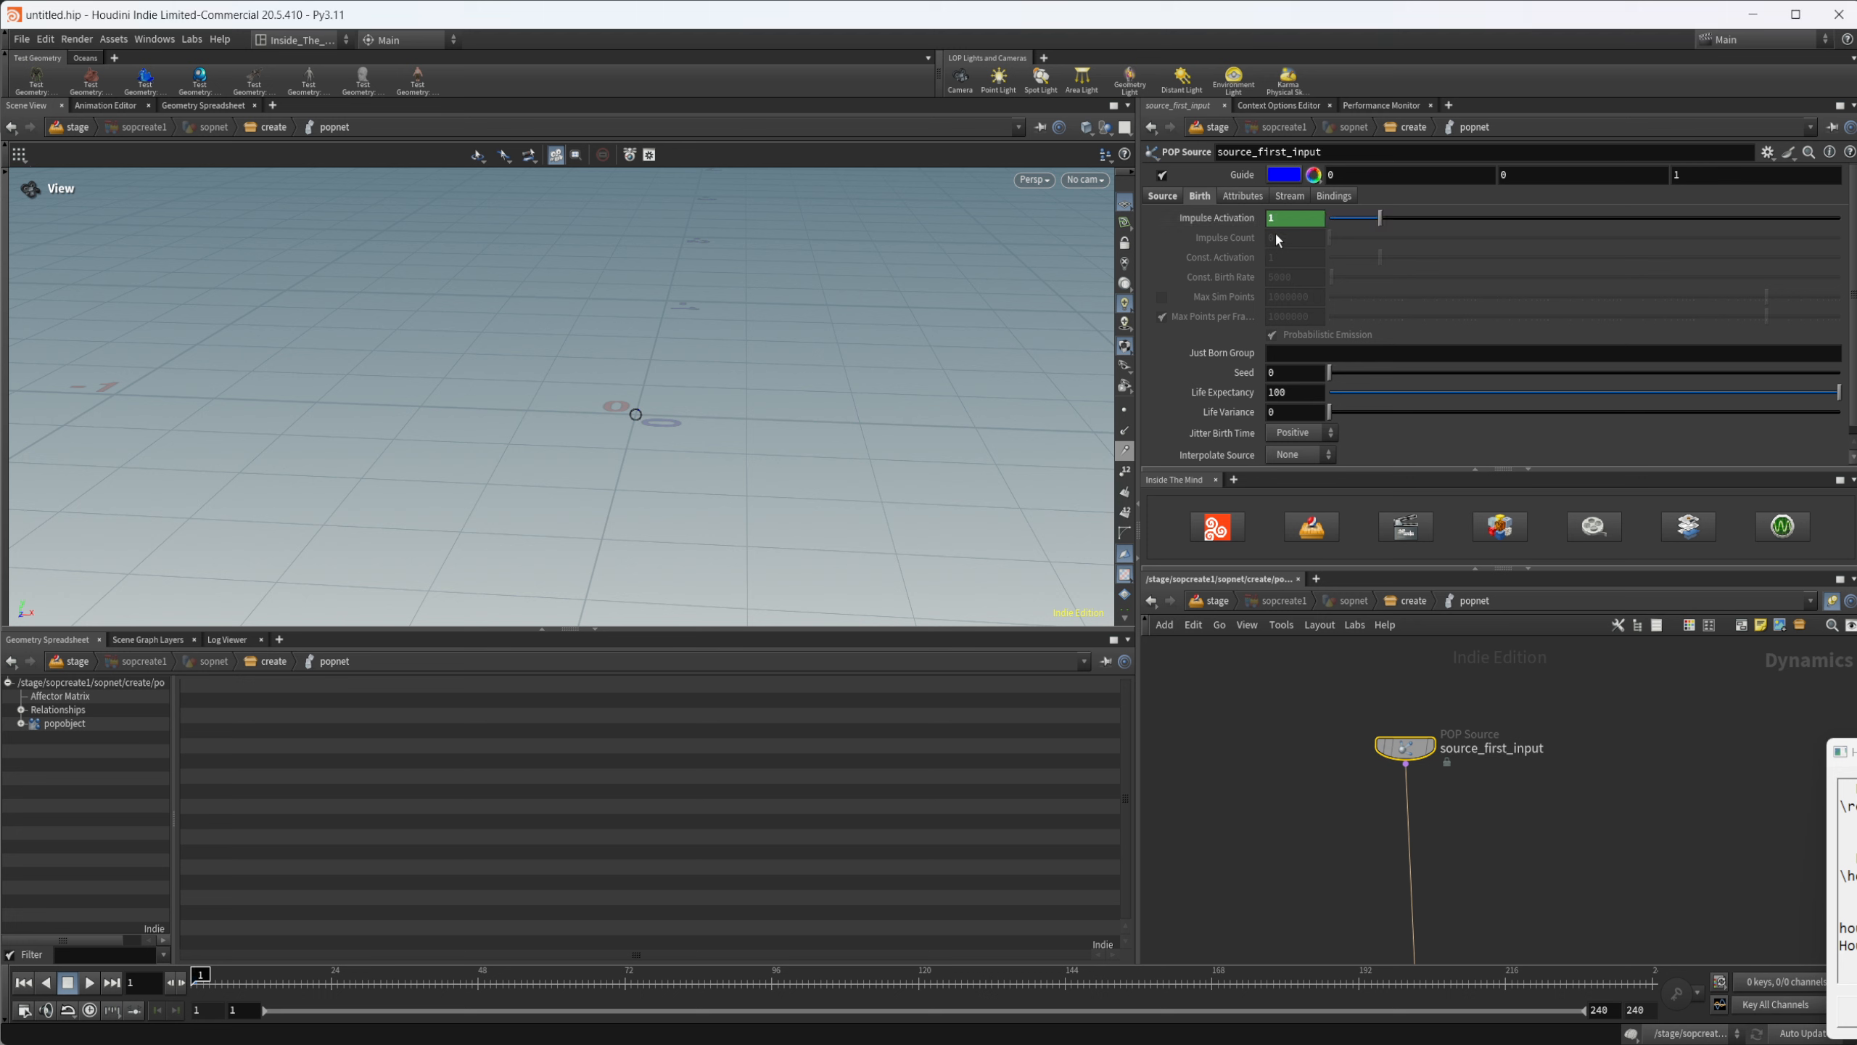
left_click(182, 983)
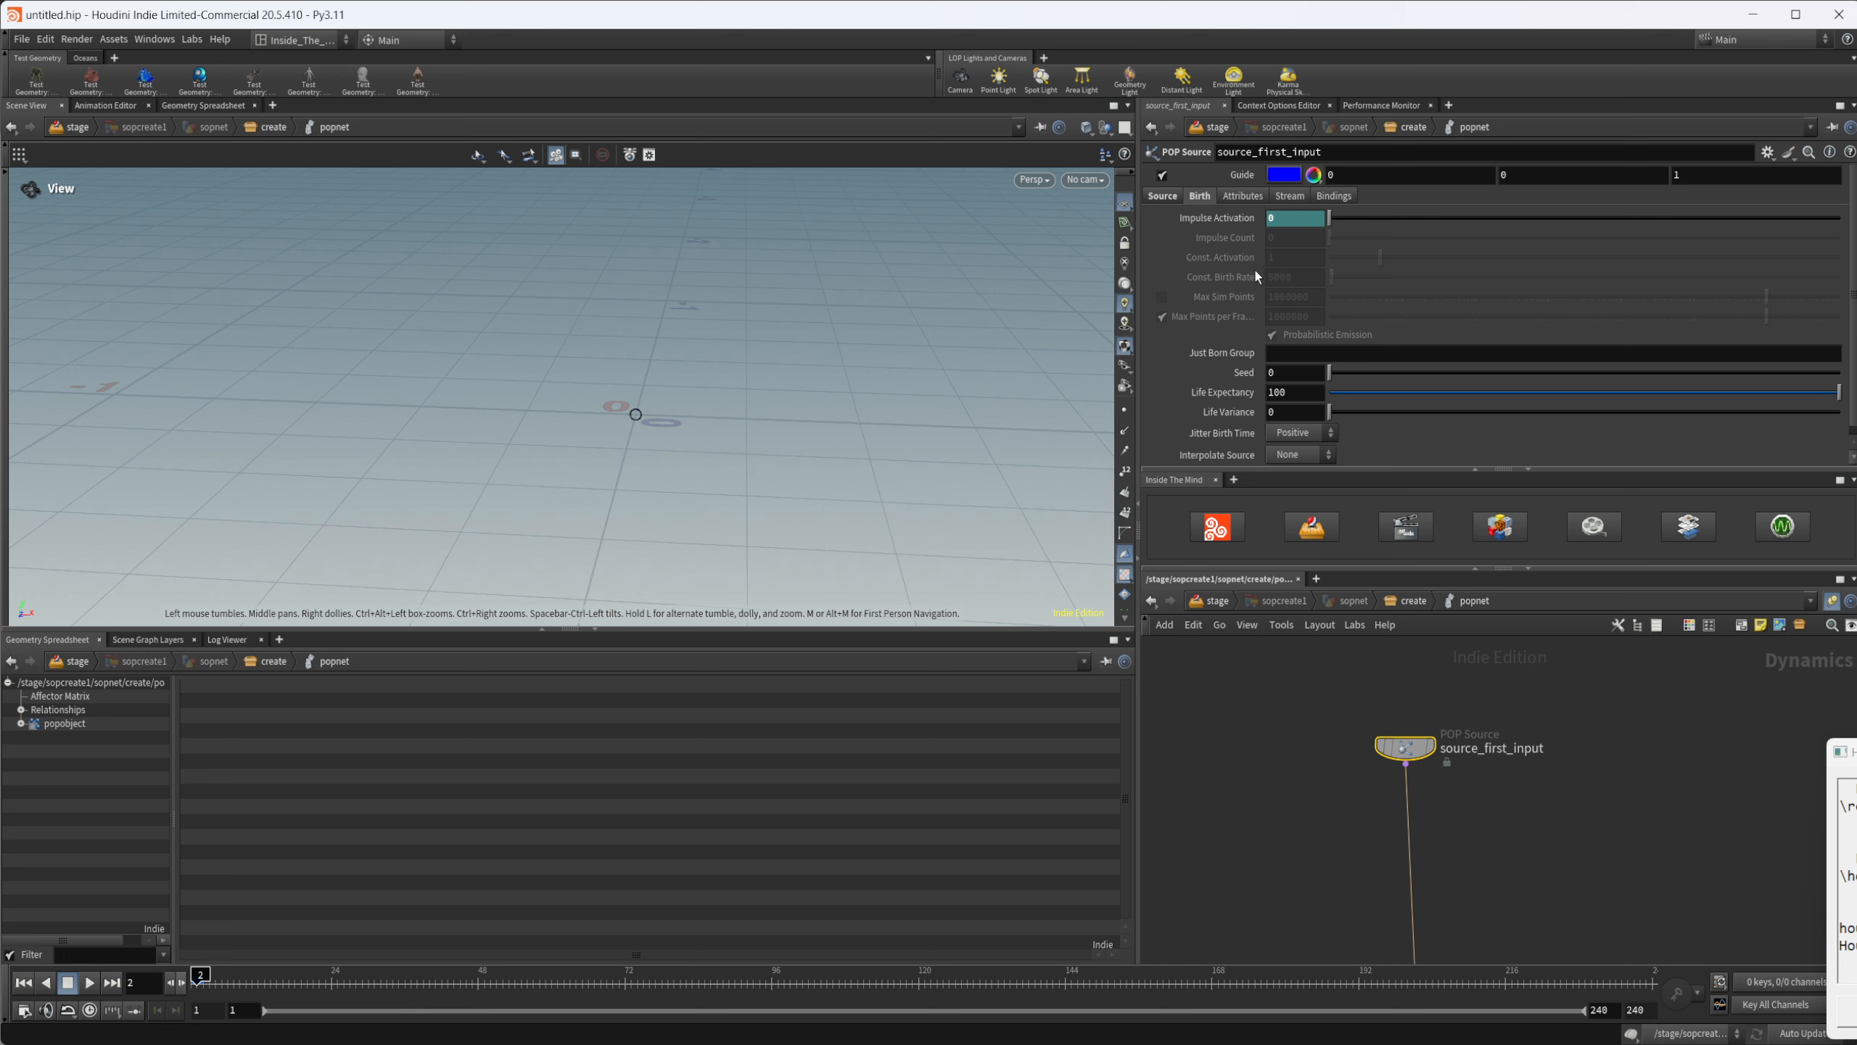
left_click(170, 983)
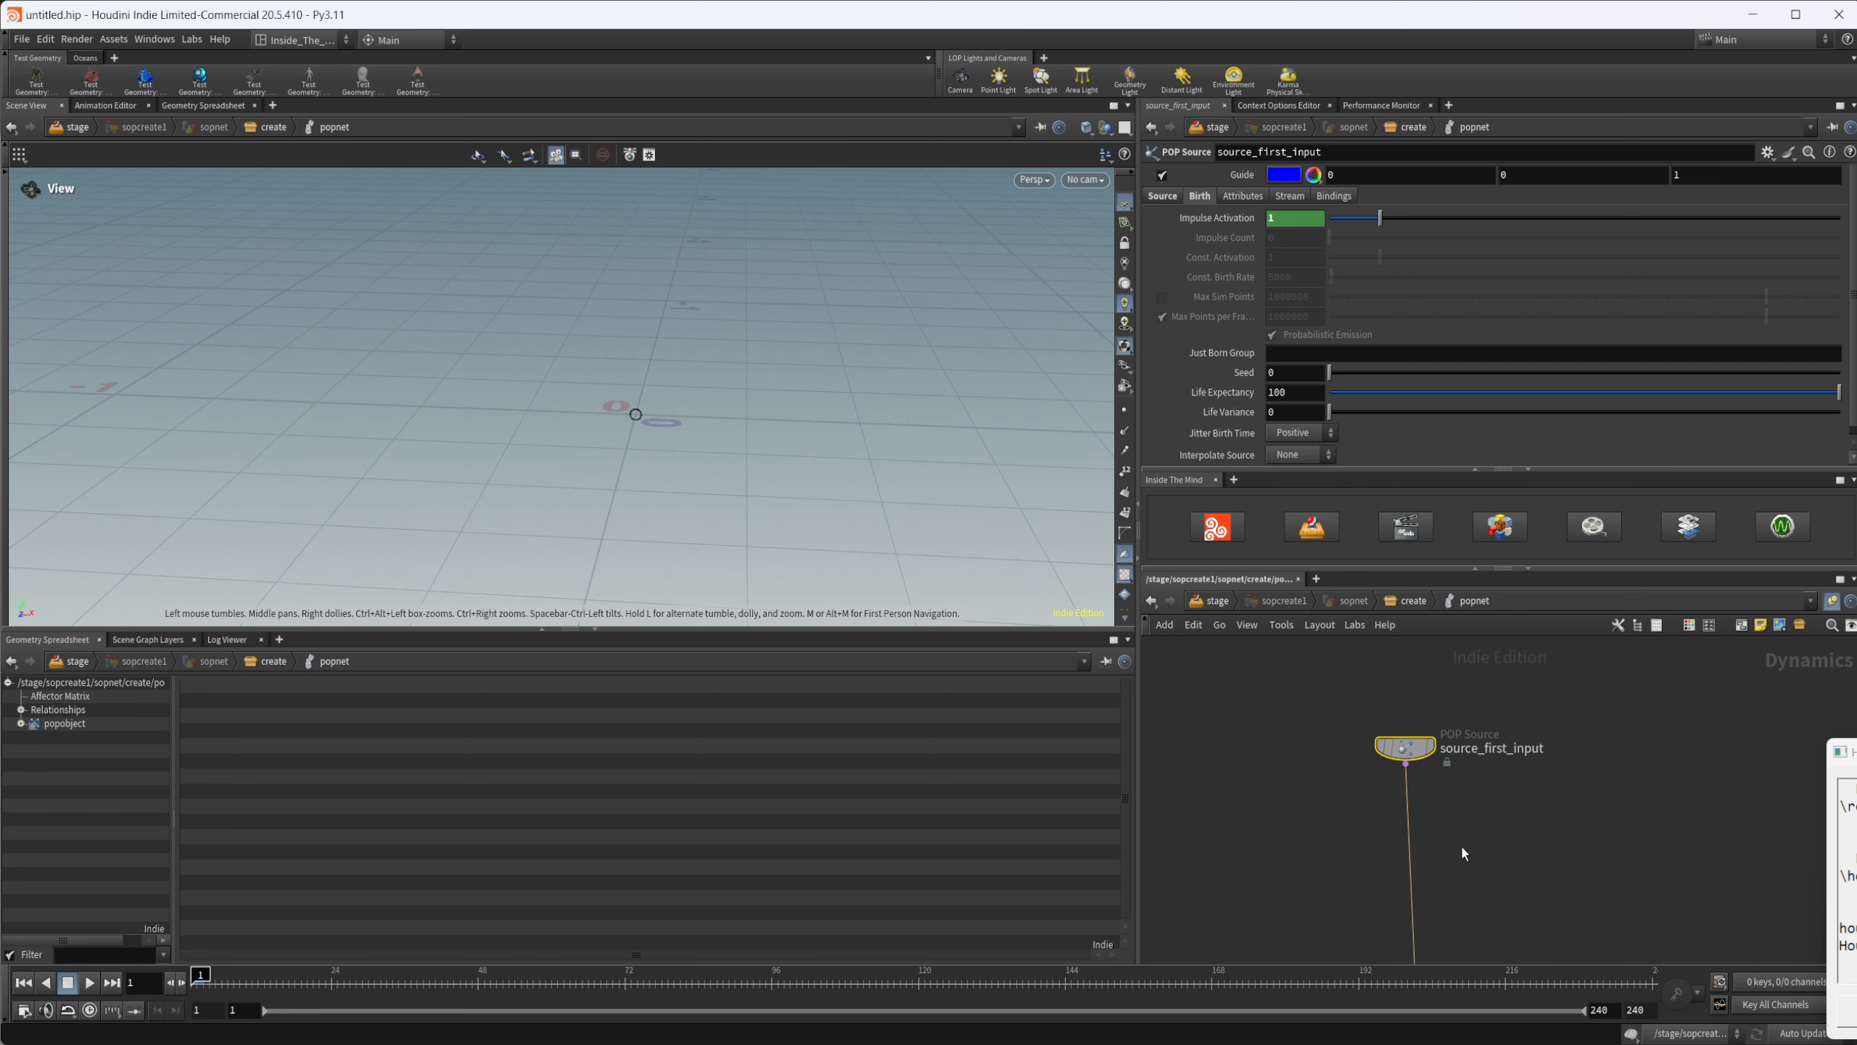
Step: Set the POP Source's just born group to jb
left_click(1328, 351)
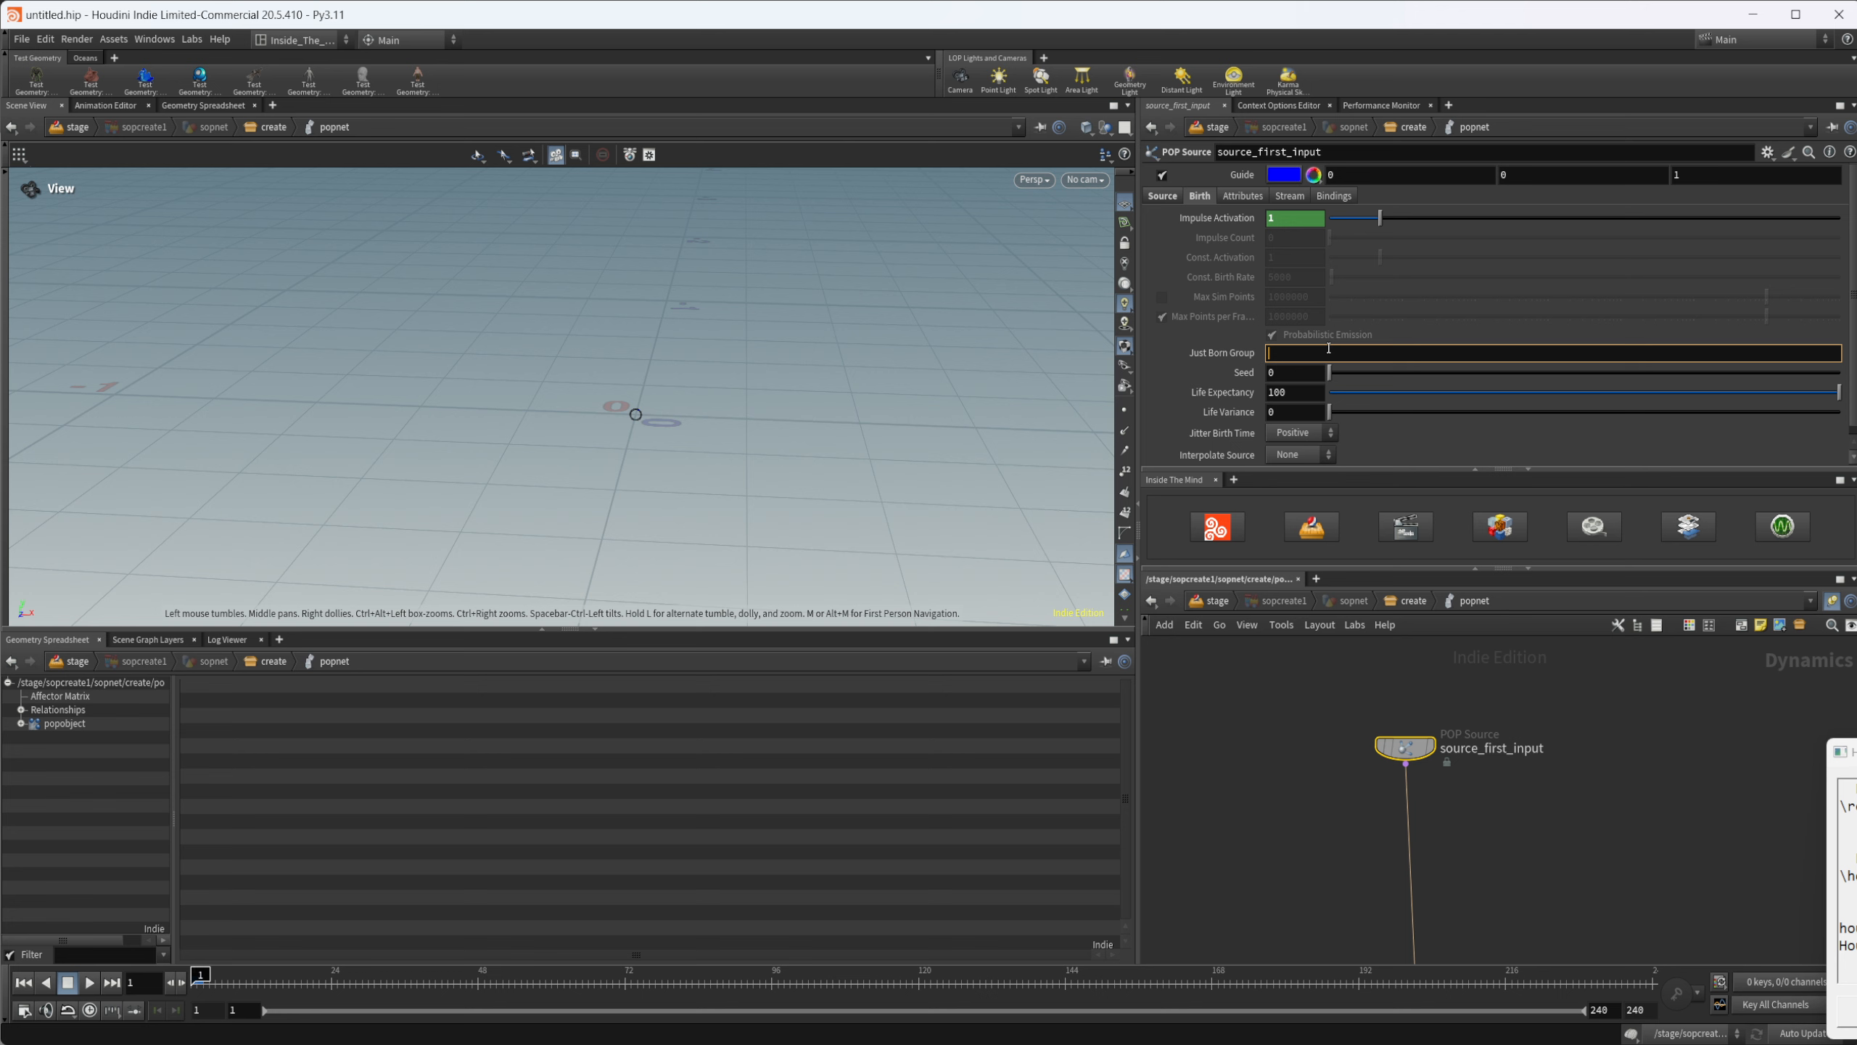
type("jb")
key("Return")
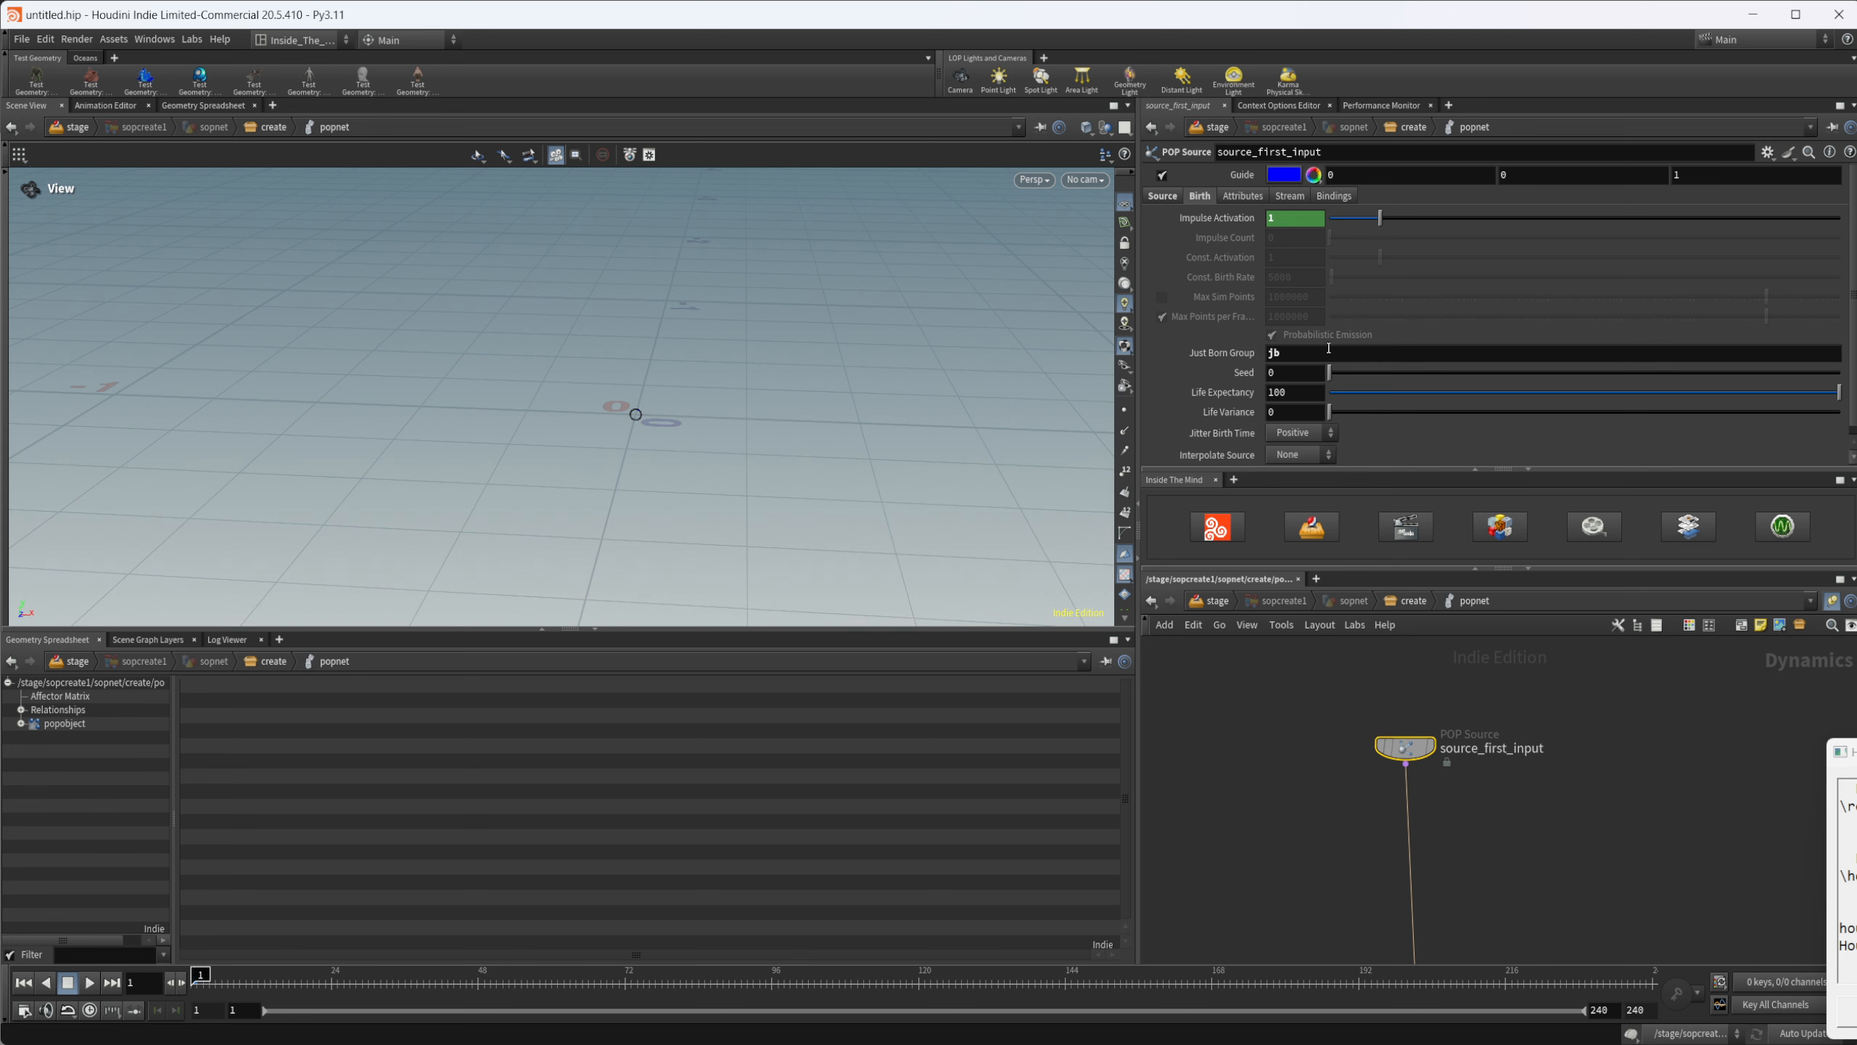
Step: Insert a POP VOP node on the wire below source_first_input and go inside it
middle_click_drag(1301, 843, 1269, 821)
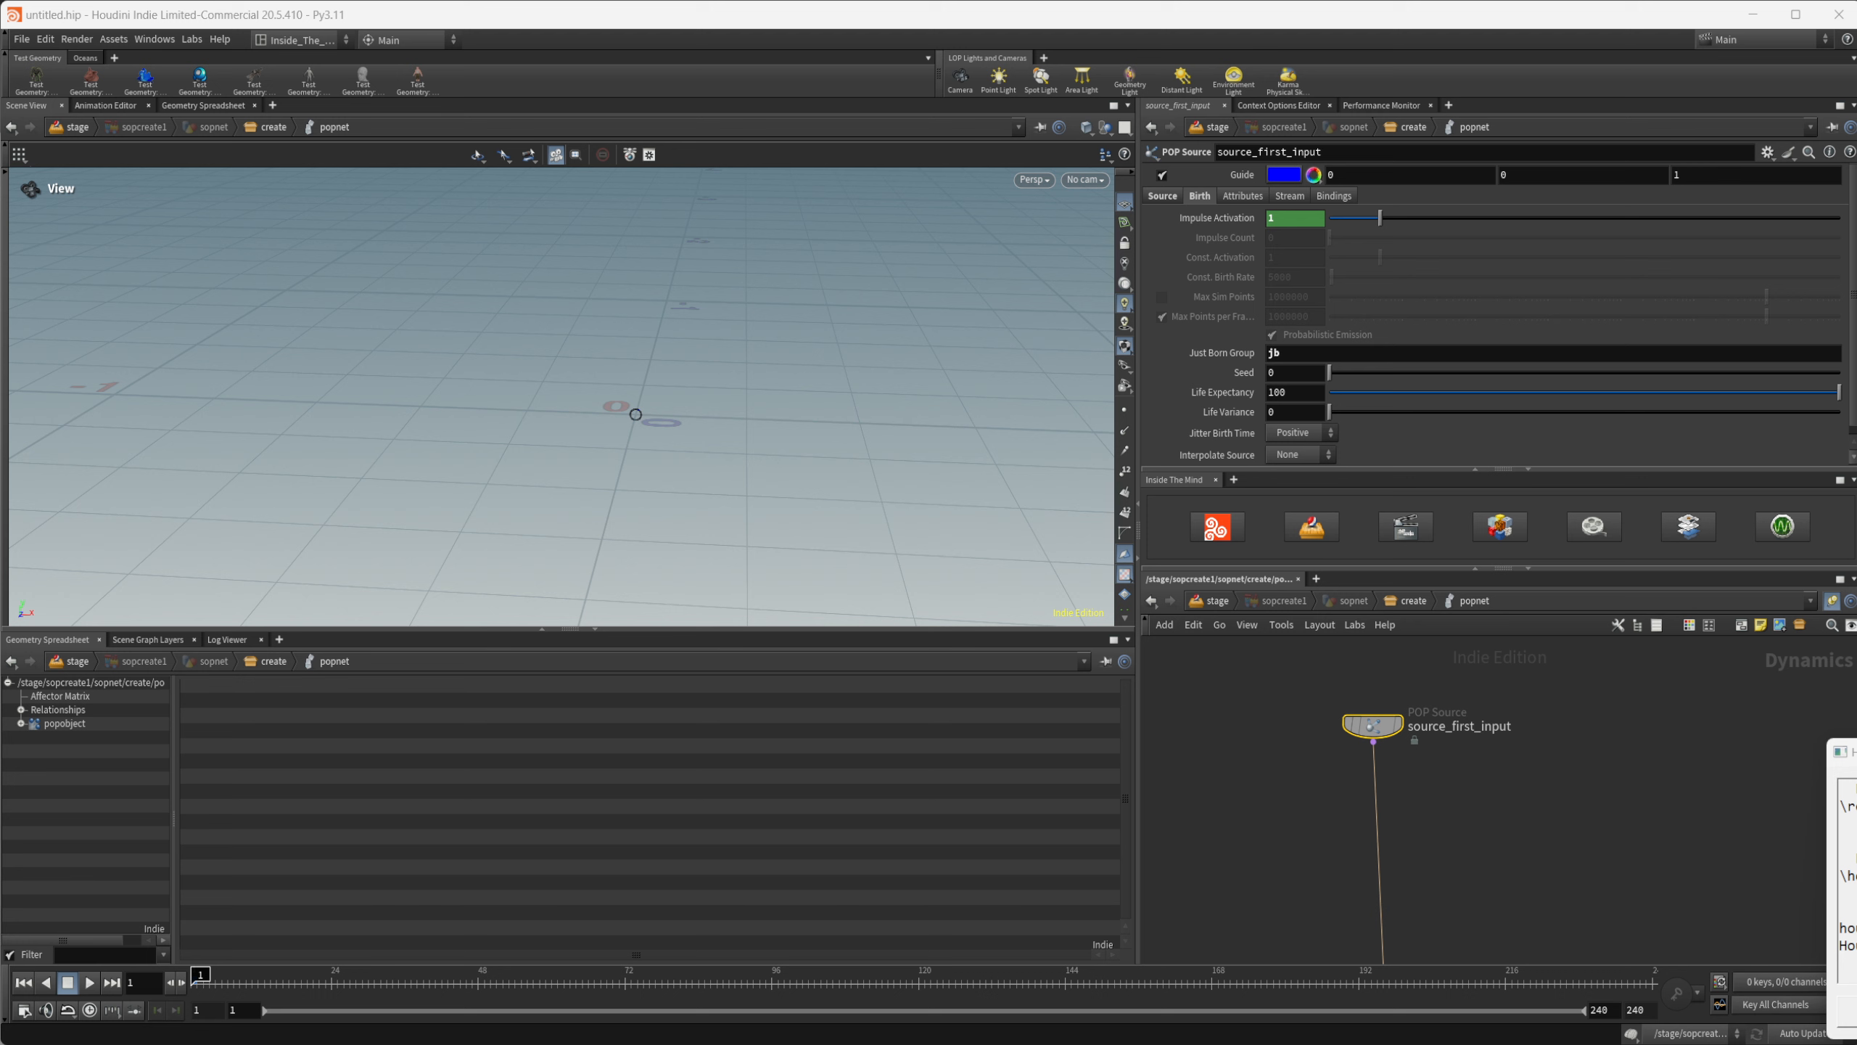
middle_click_drag(1506, 813, 1524, 744)
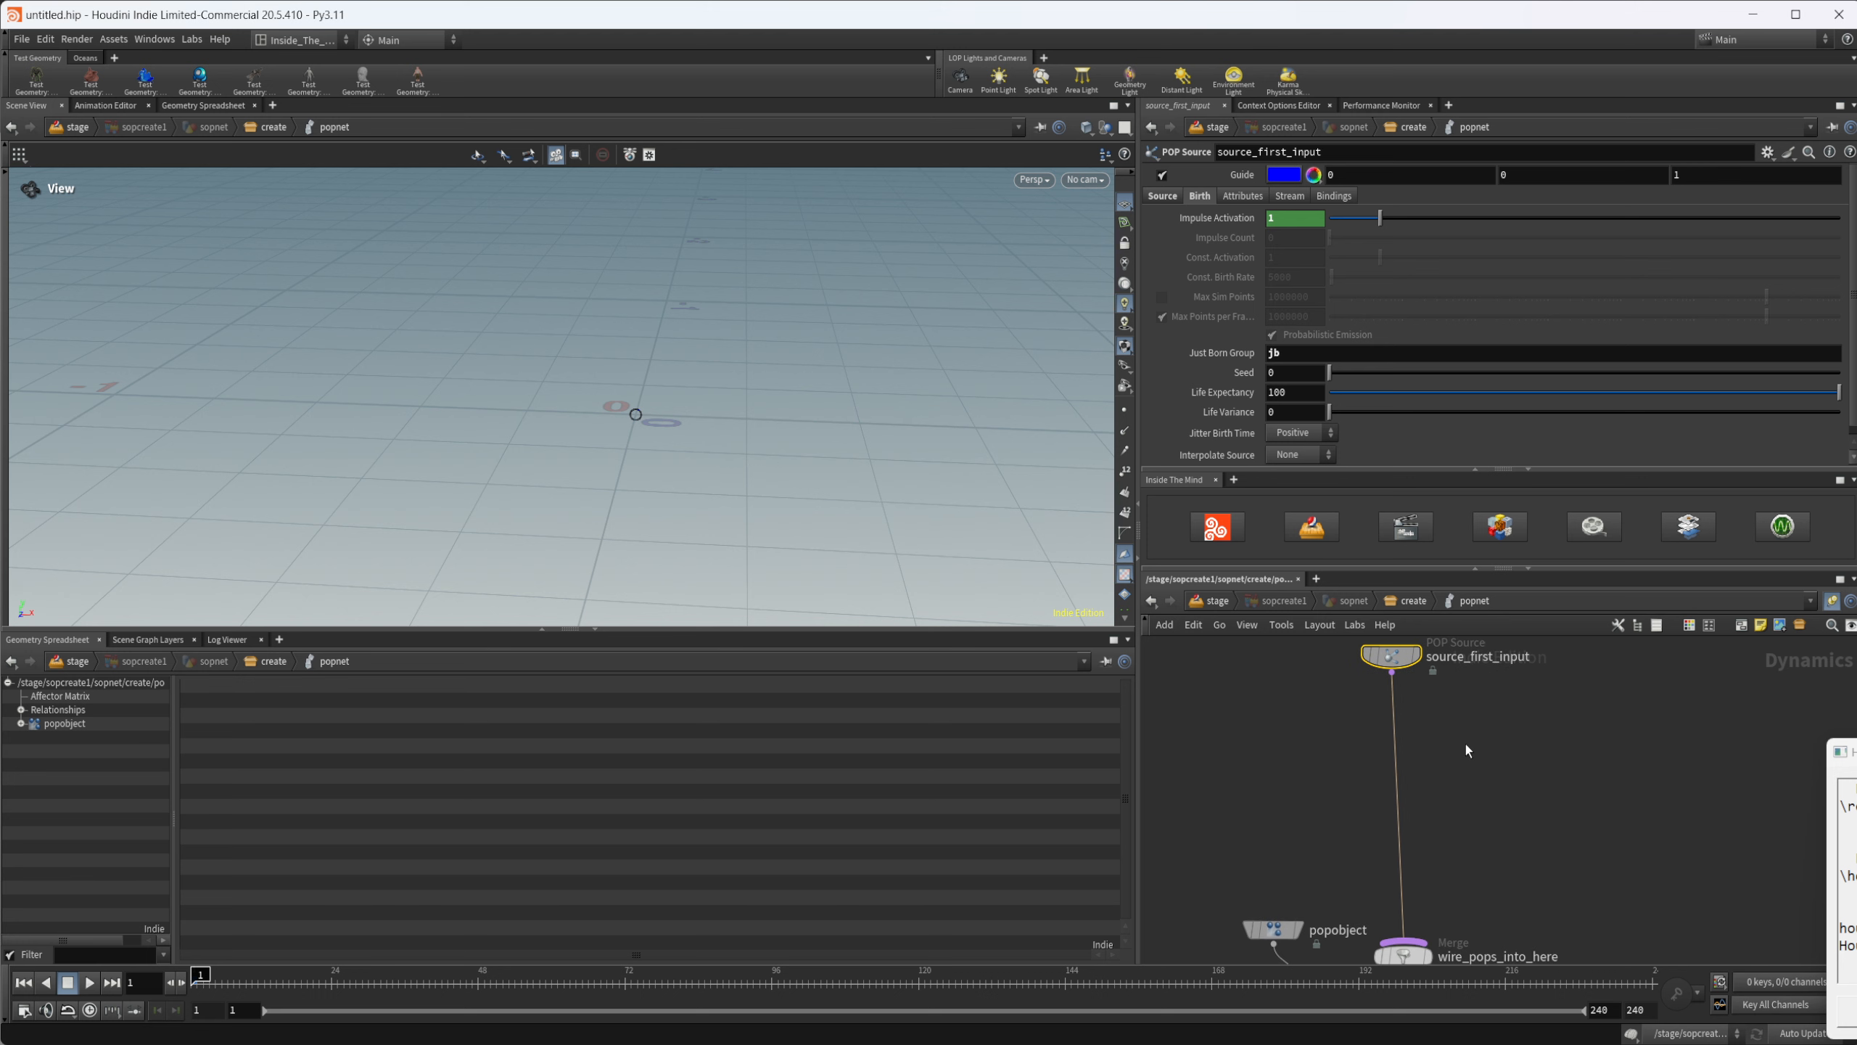
key("Tab")
type("popw")
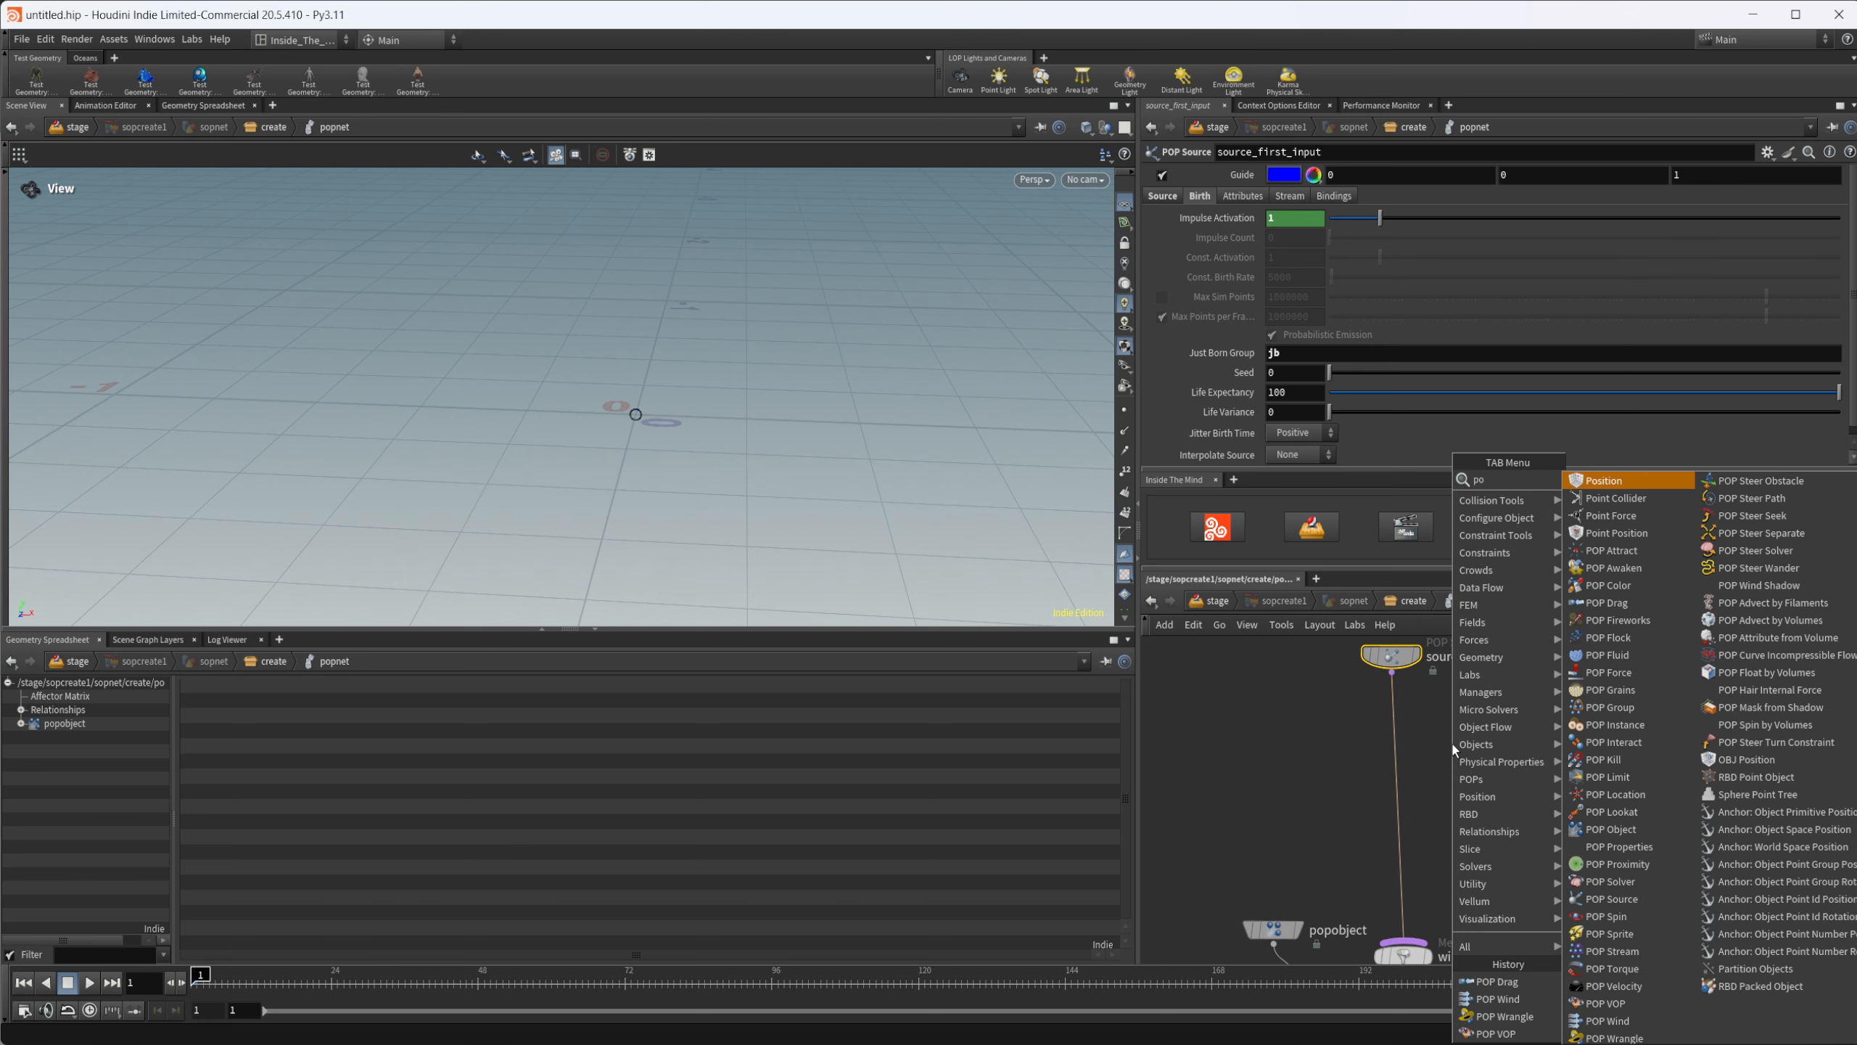
key("Return")
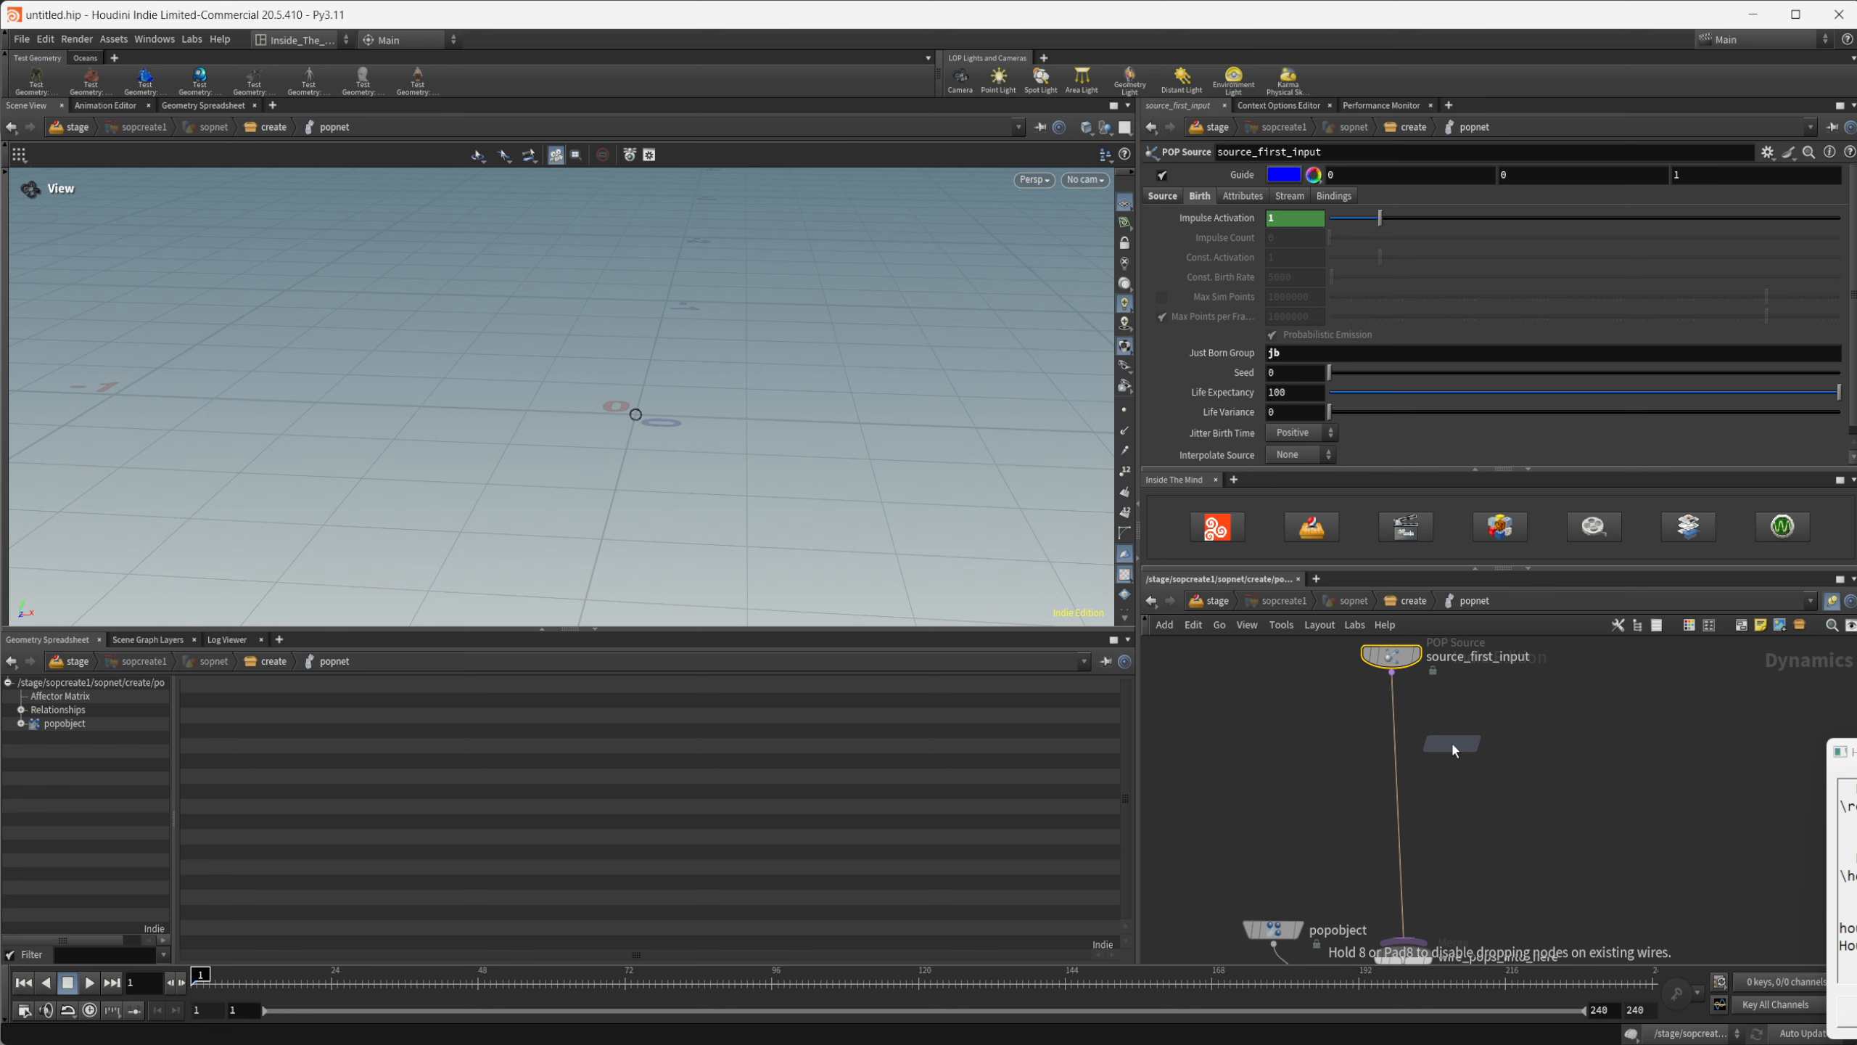
left_click(1451, 742)
left_click_drag(1453, 744, 1401, 727)
double_click(1402, 728)
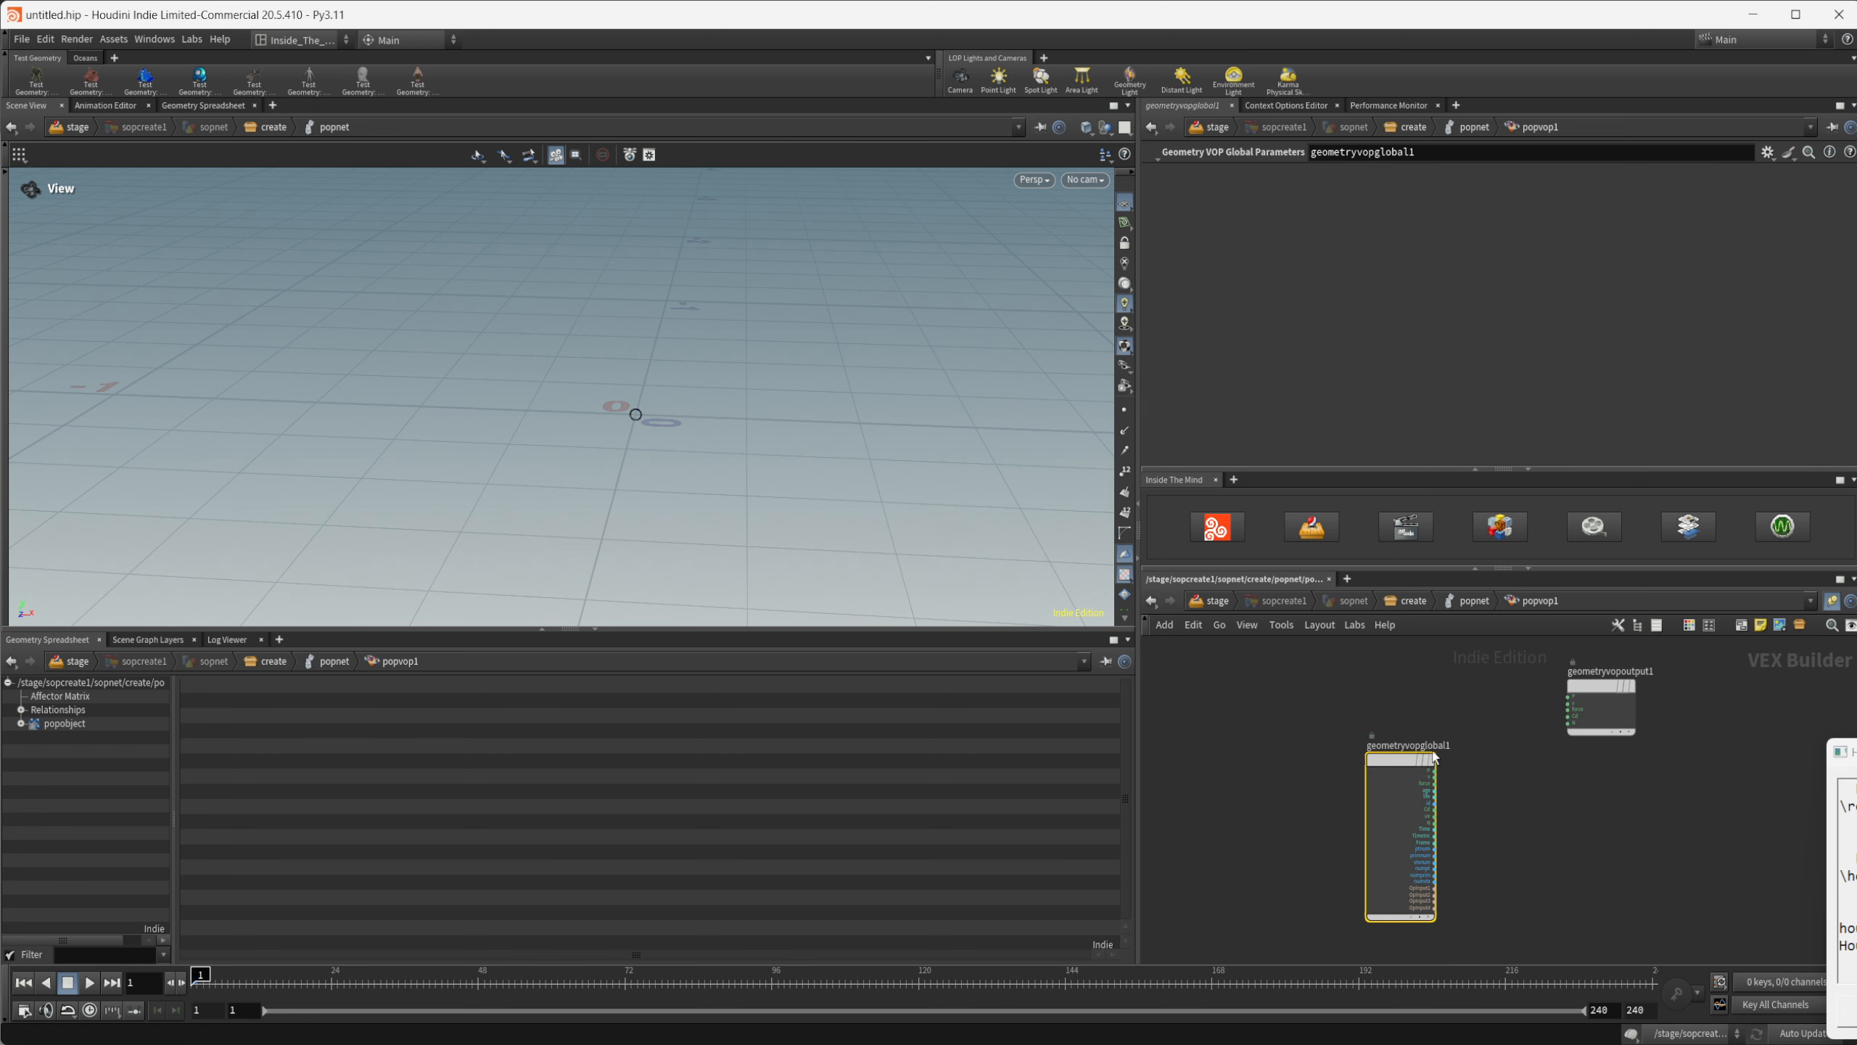
Step: Add a Multiply Constant node between the geometry global parameters and the output node
scroll(1361, 790, "up", 3)
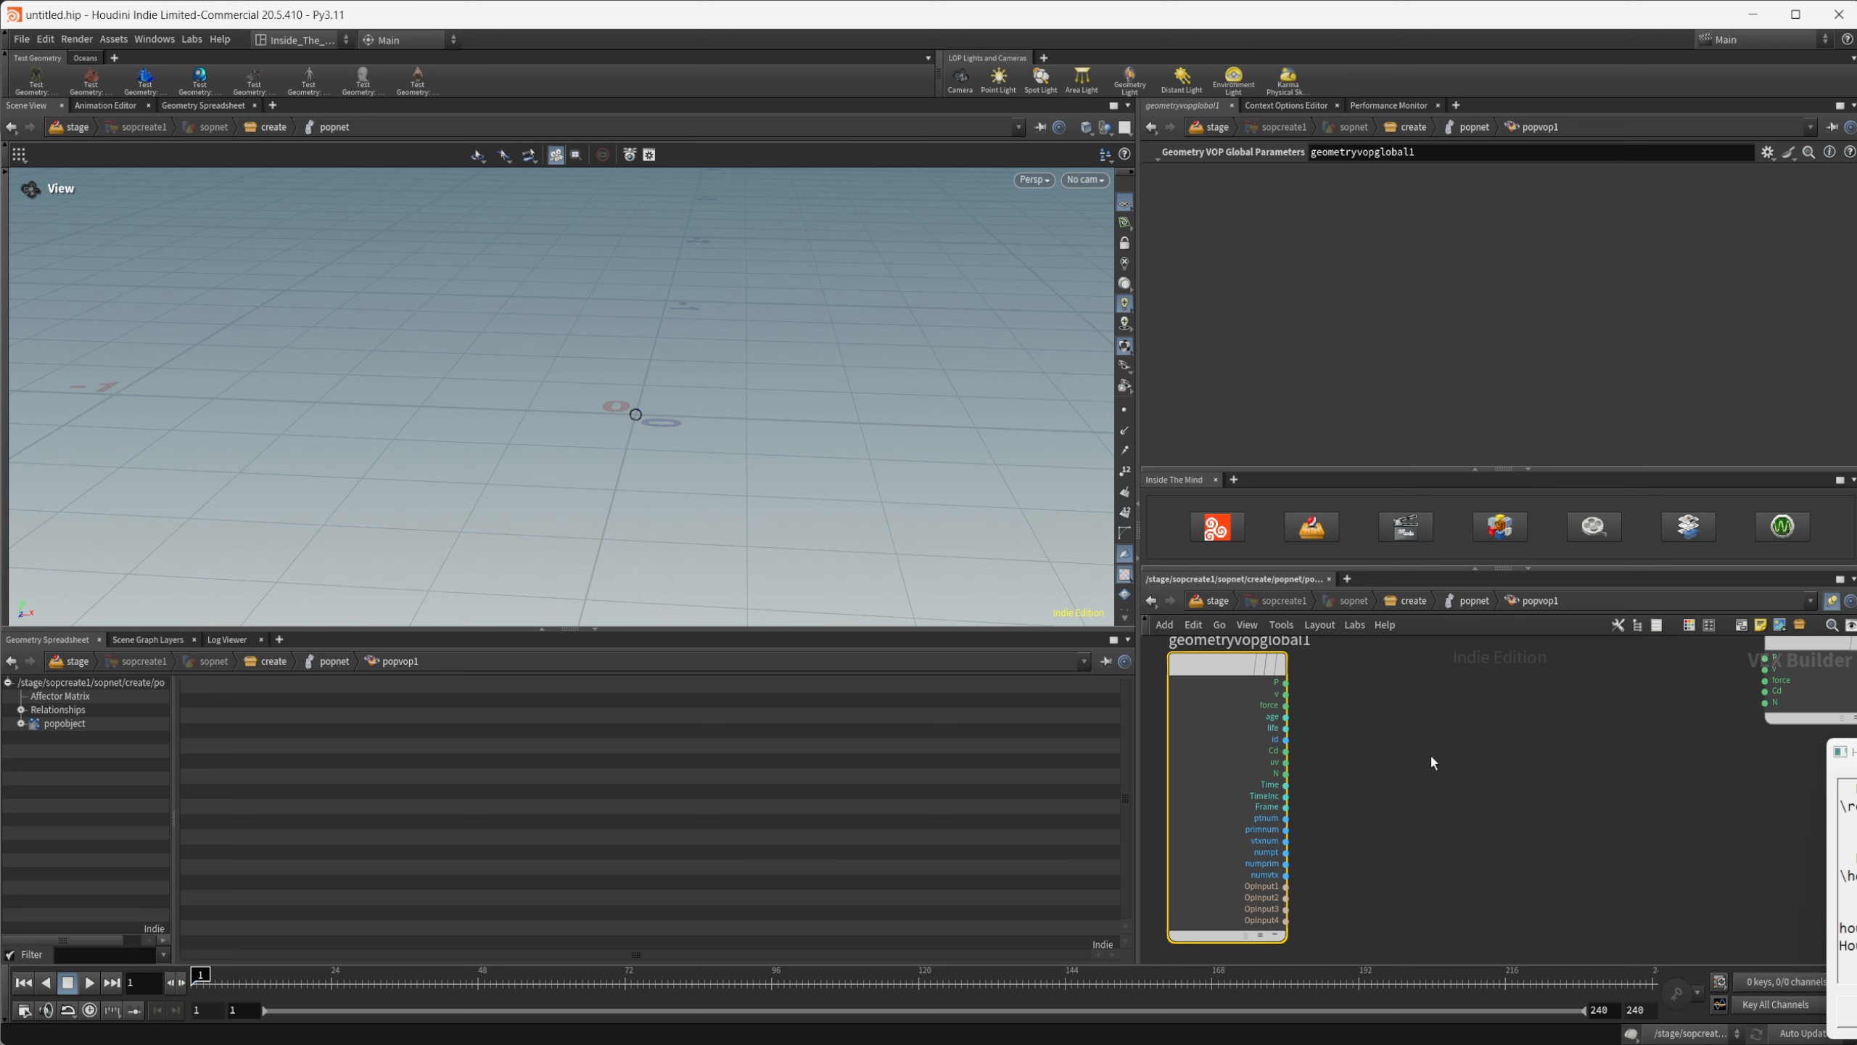
key("Tab")
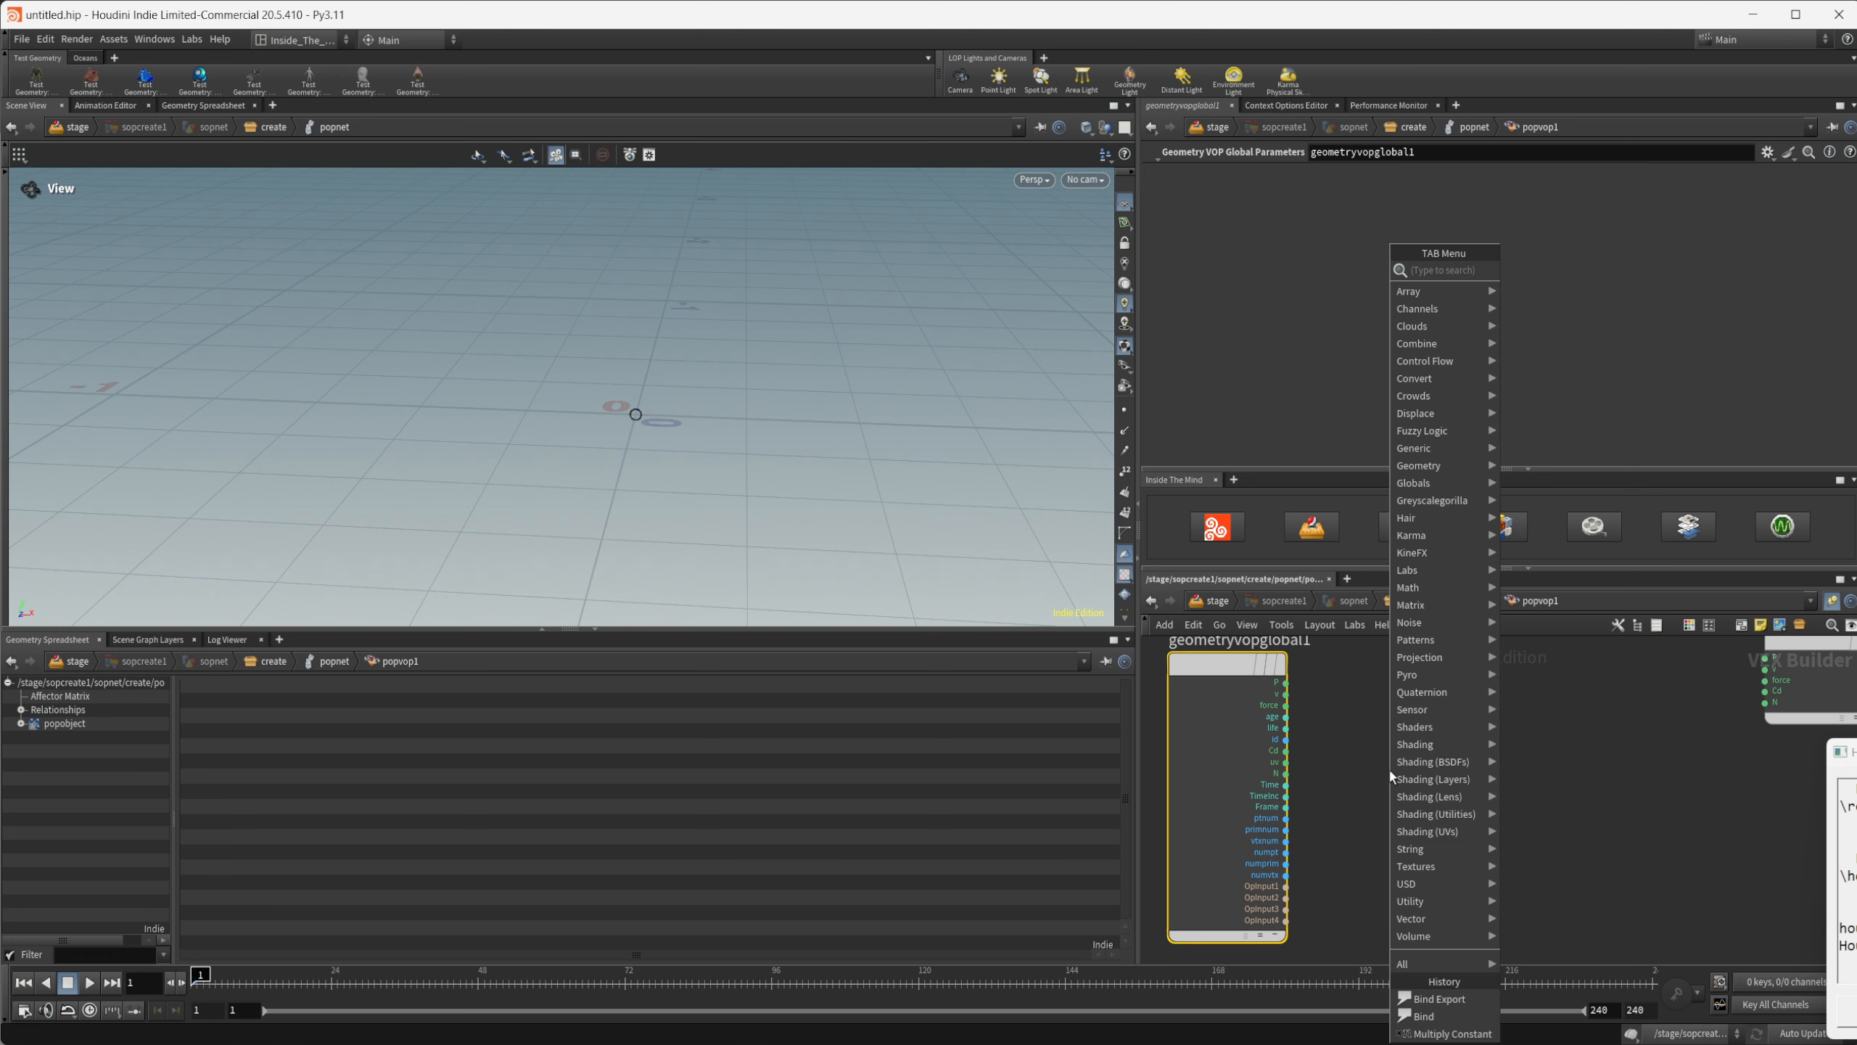
type("mult")
key("Down")
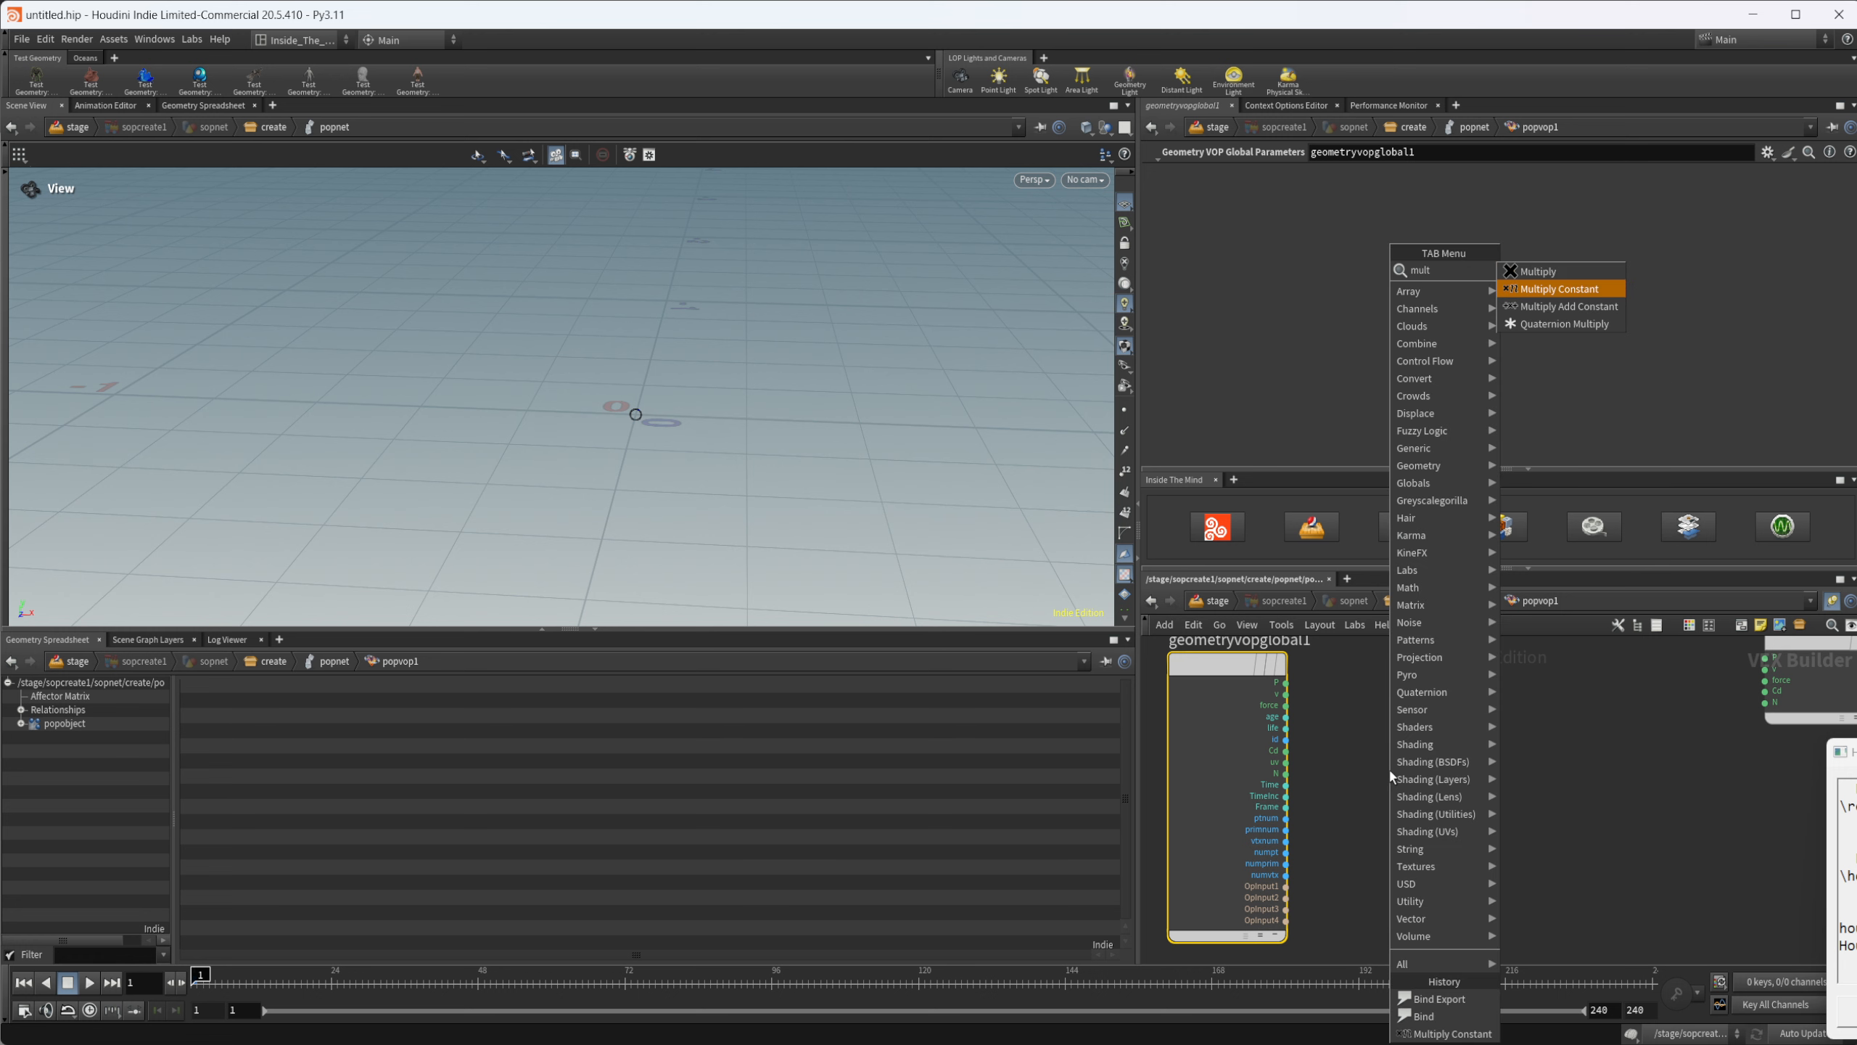
key("Return")
left_click(1389, 767)
left_click_drag(1389, 767, 1520, 708)
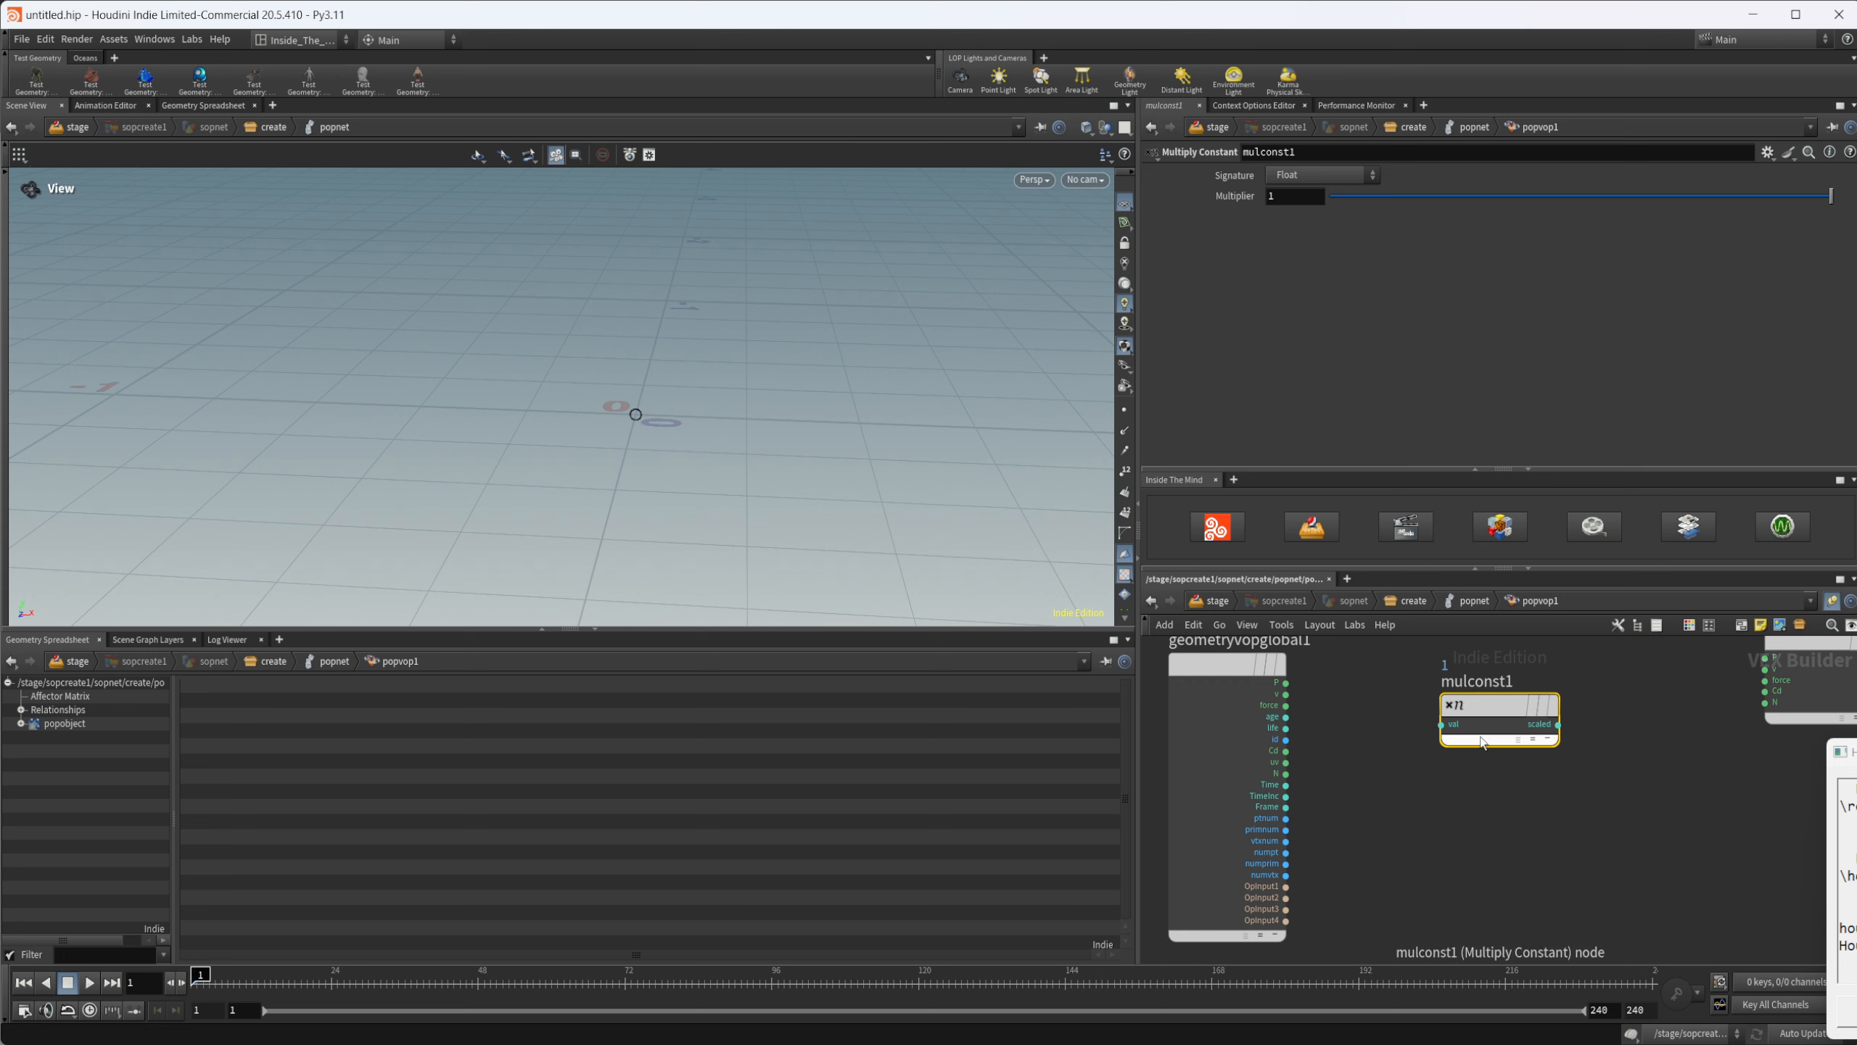
Step: Wire the global N output through the Multiply Constant node into the v input of the output node
left_click_drag(1285, 775, 1441, 724)
middle_click_drag(1496, 814, 1389, 863)
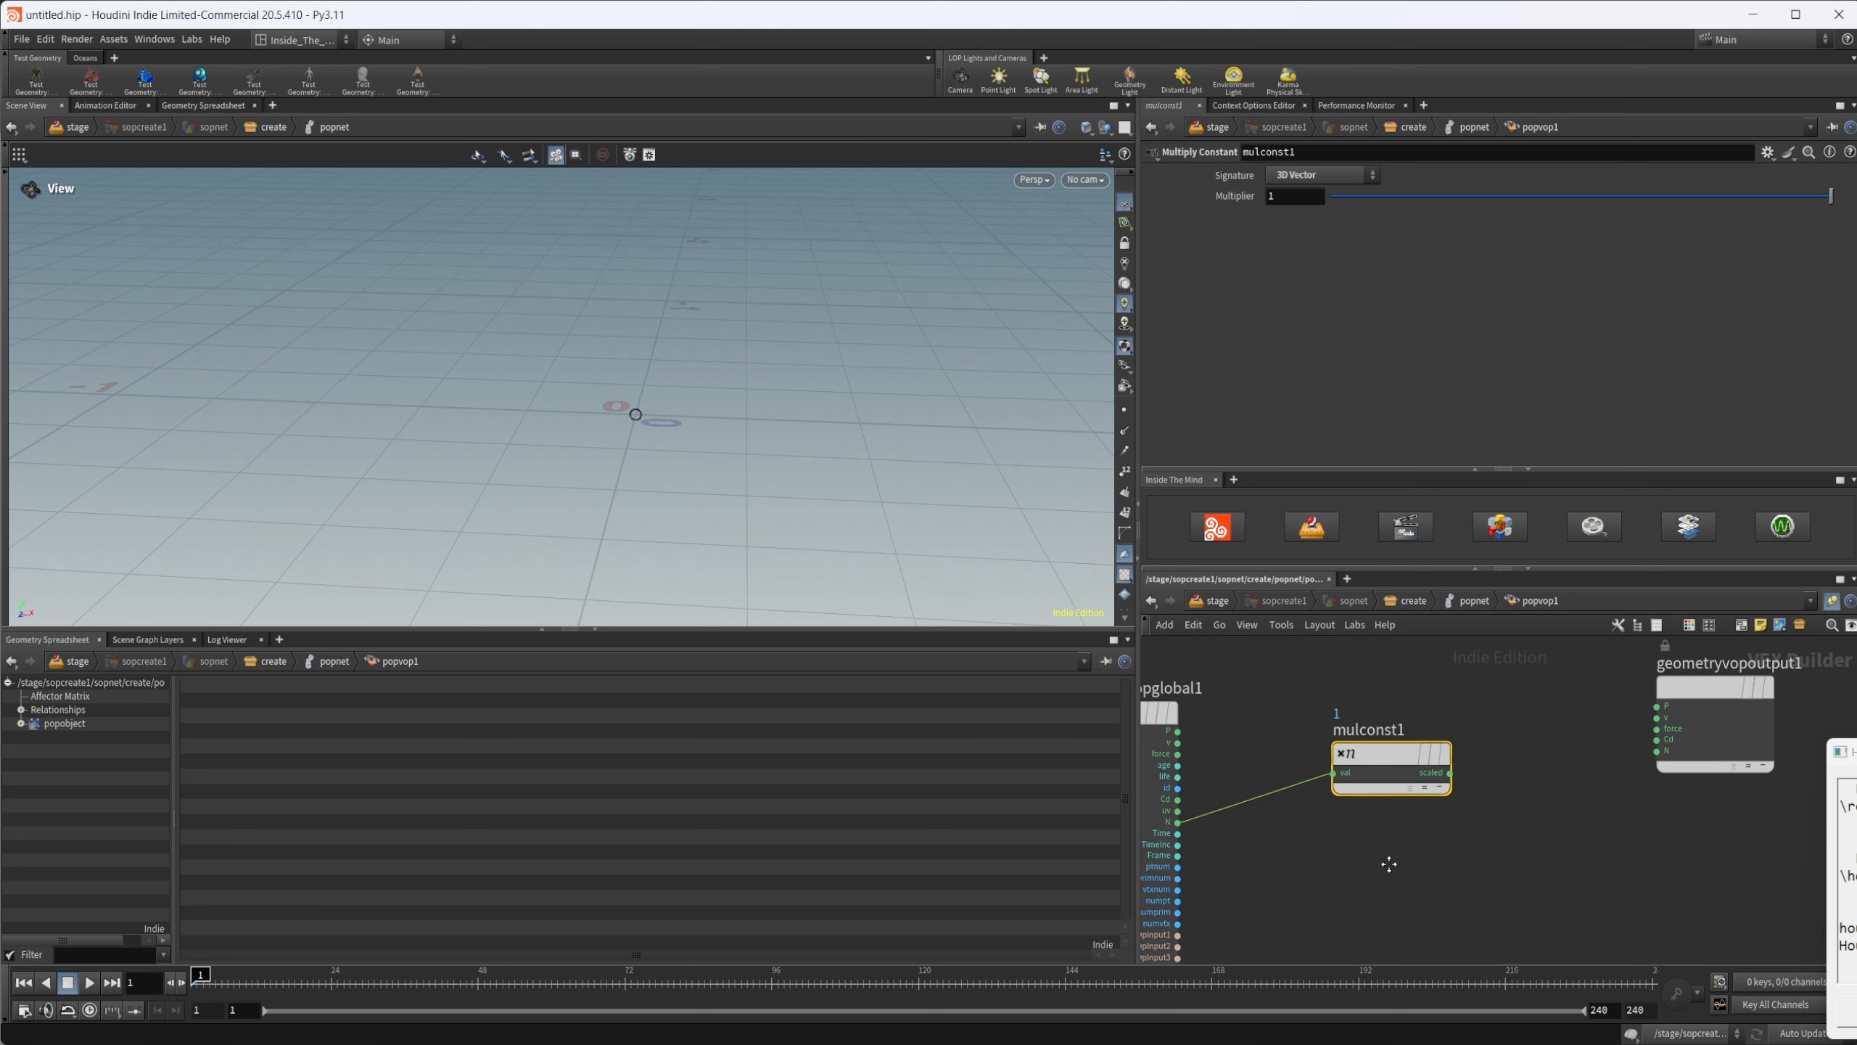
left_click_drag(1452, 774, 1654, 718)
left_click_drag(1413, 776, 1458, 775)
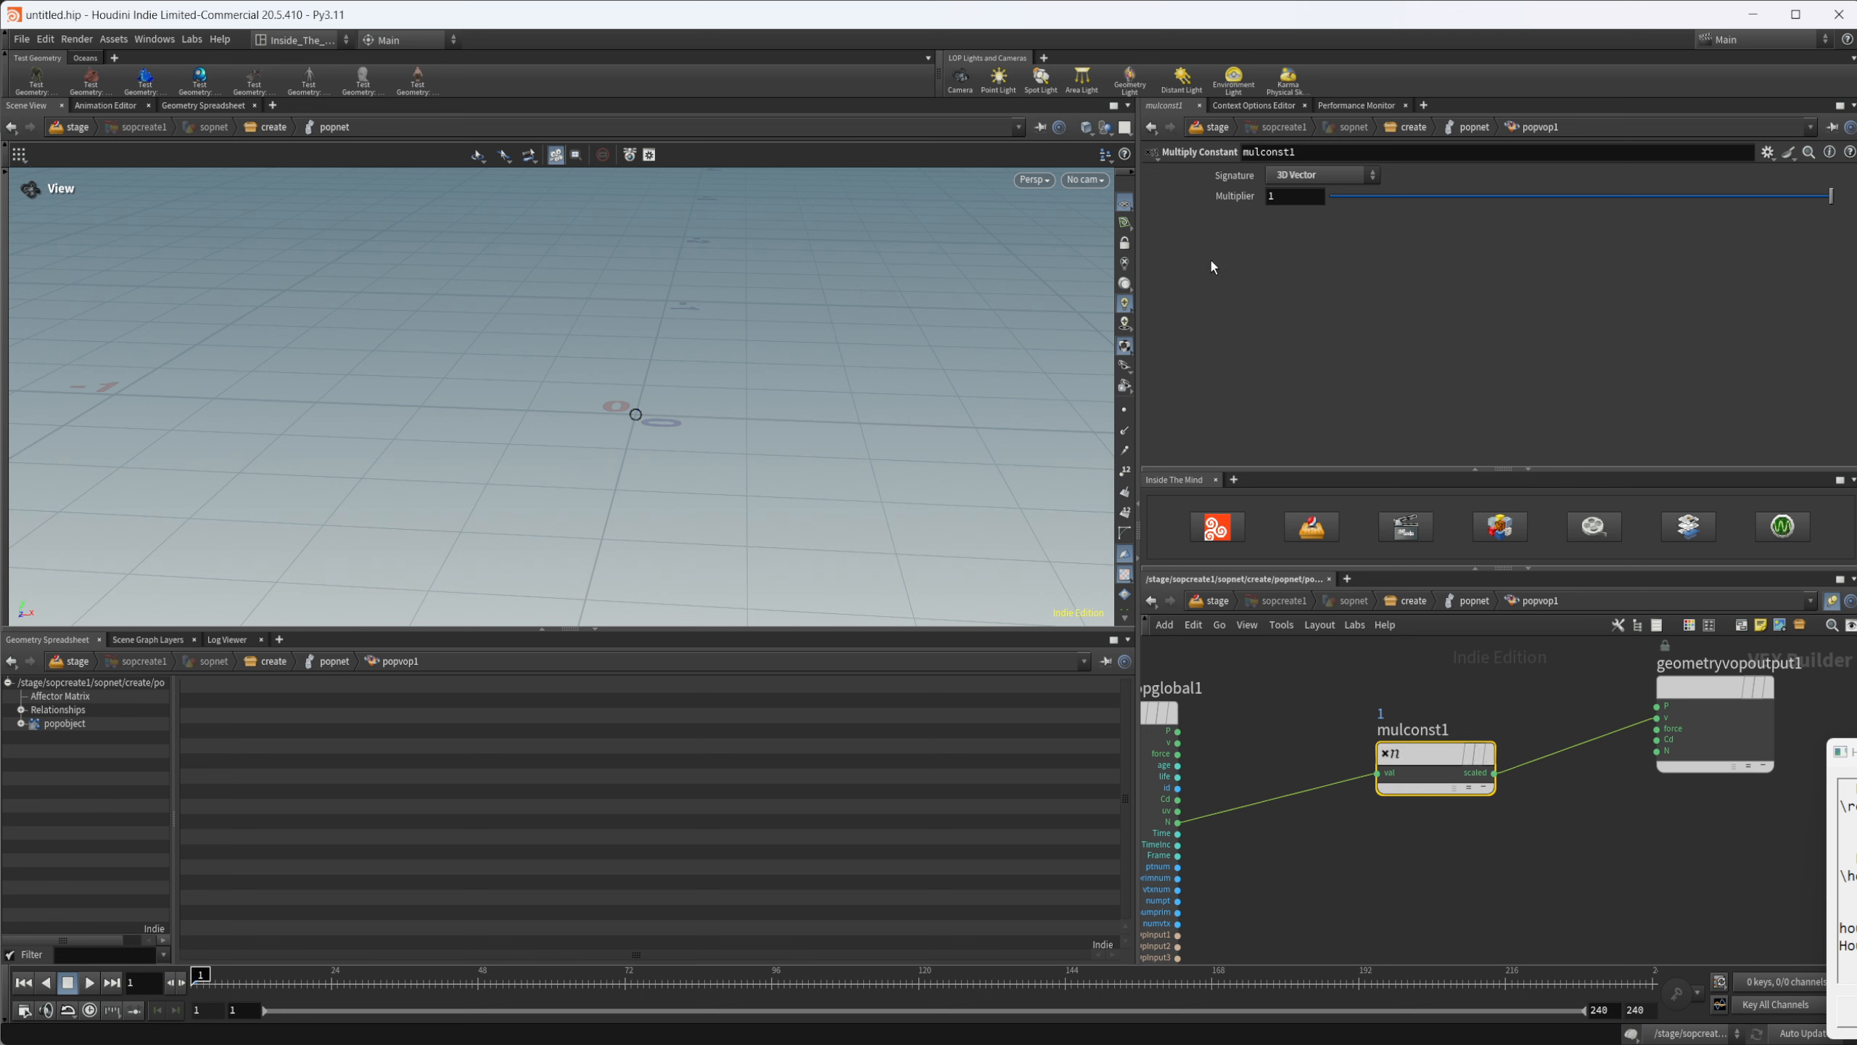
Step: Set the Multiply Constant's multiplier to 0.1, play the simulation to check the expansion, and return to frame 1
type(".1")
key("Return")
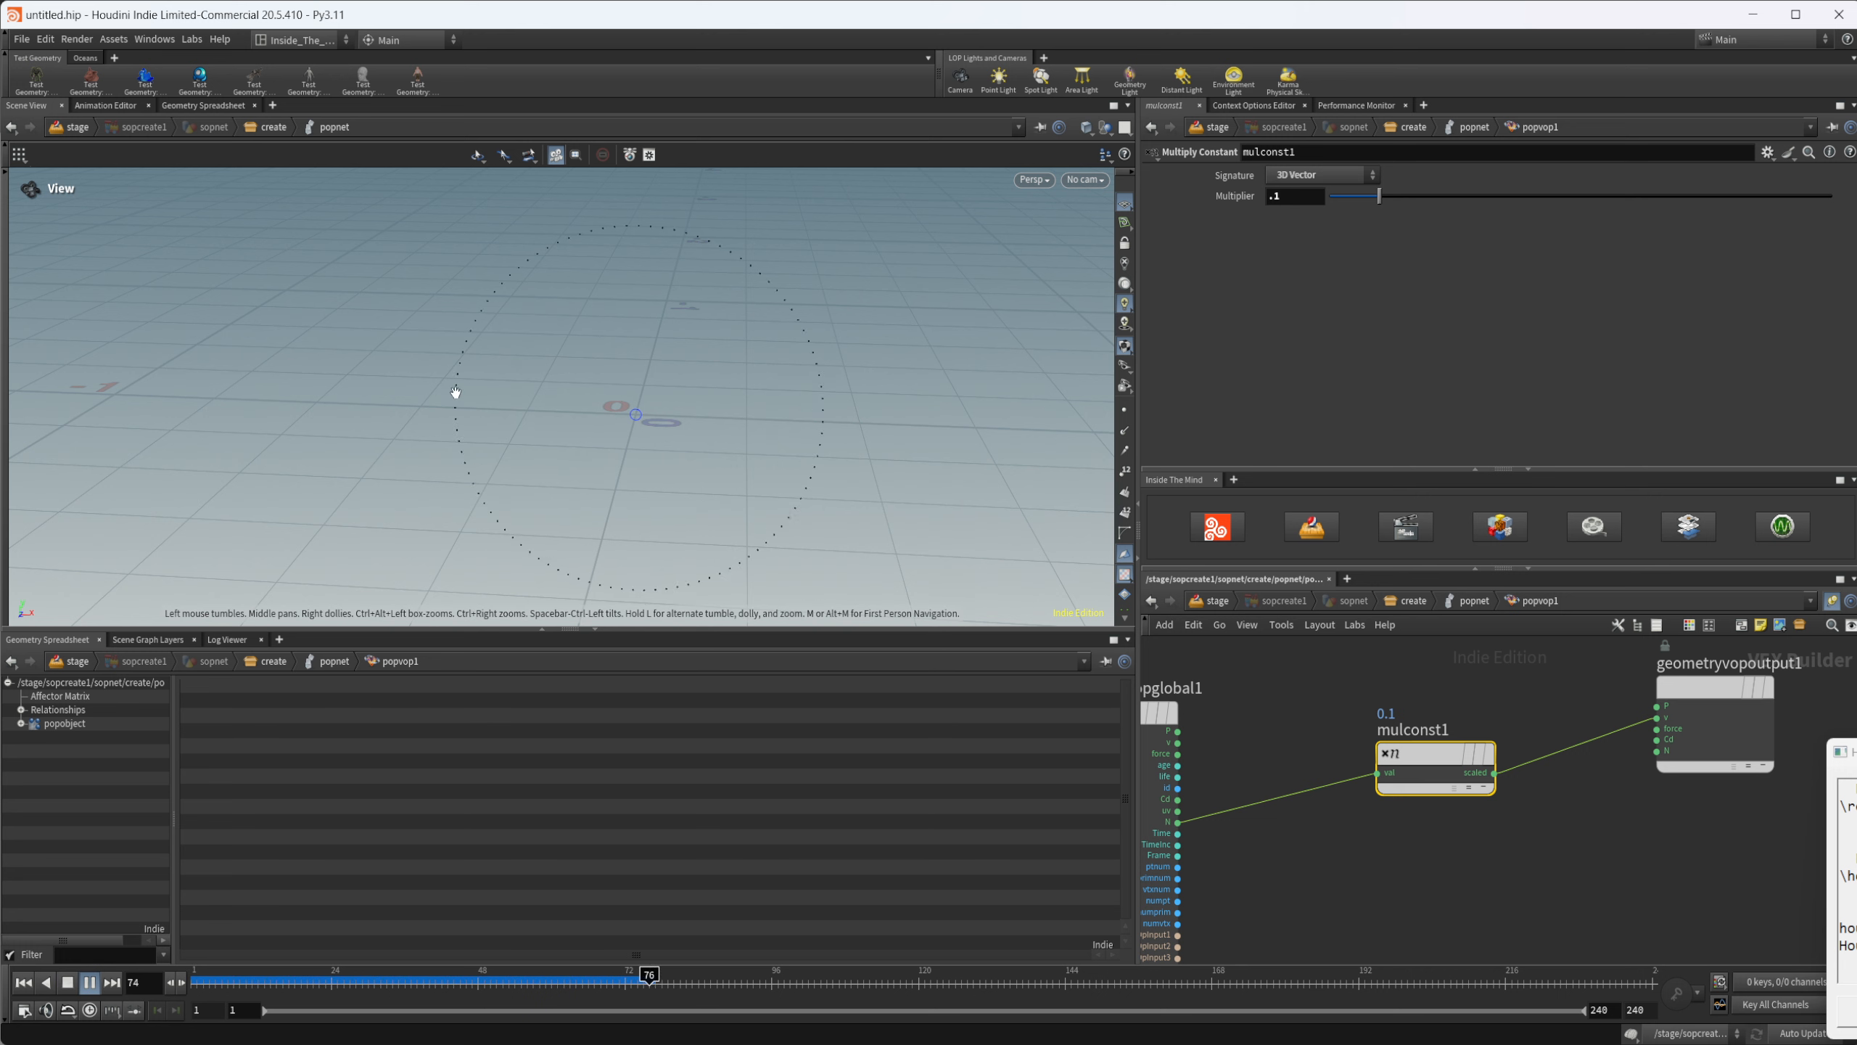
left_click(68, 983)
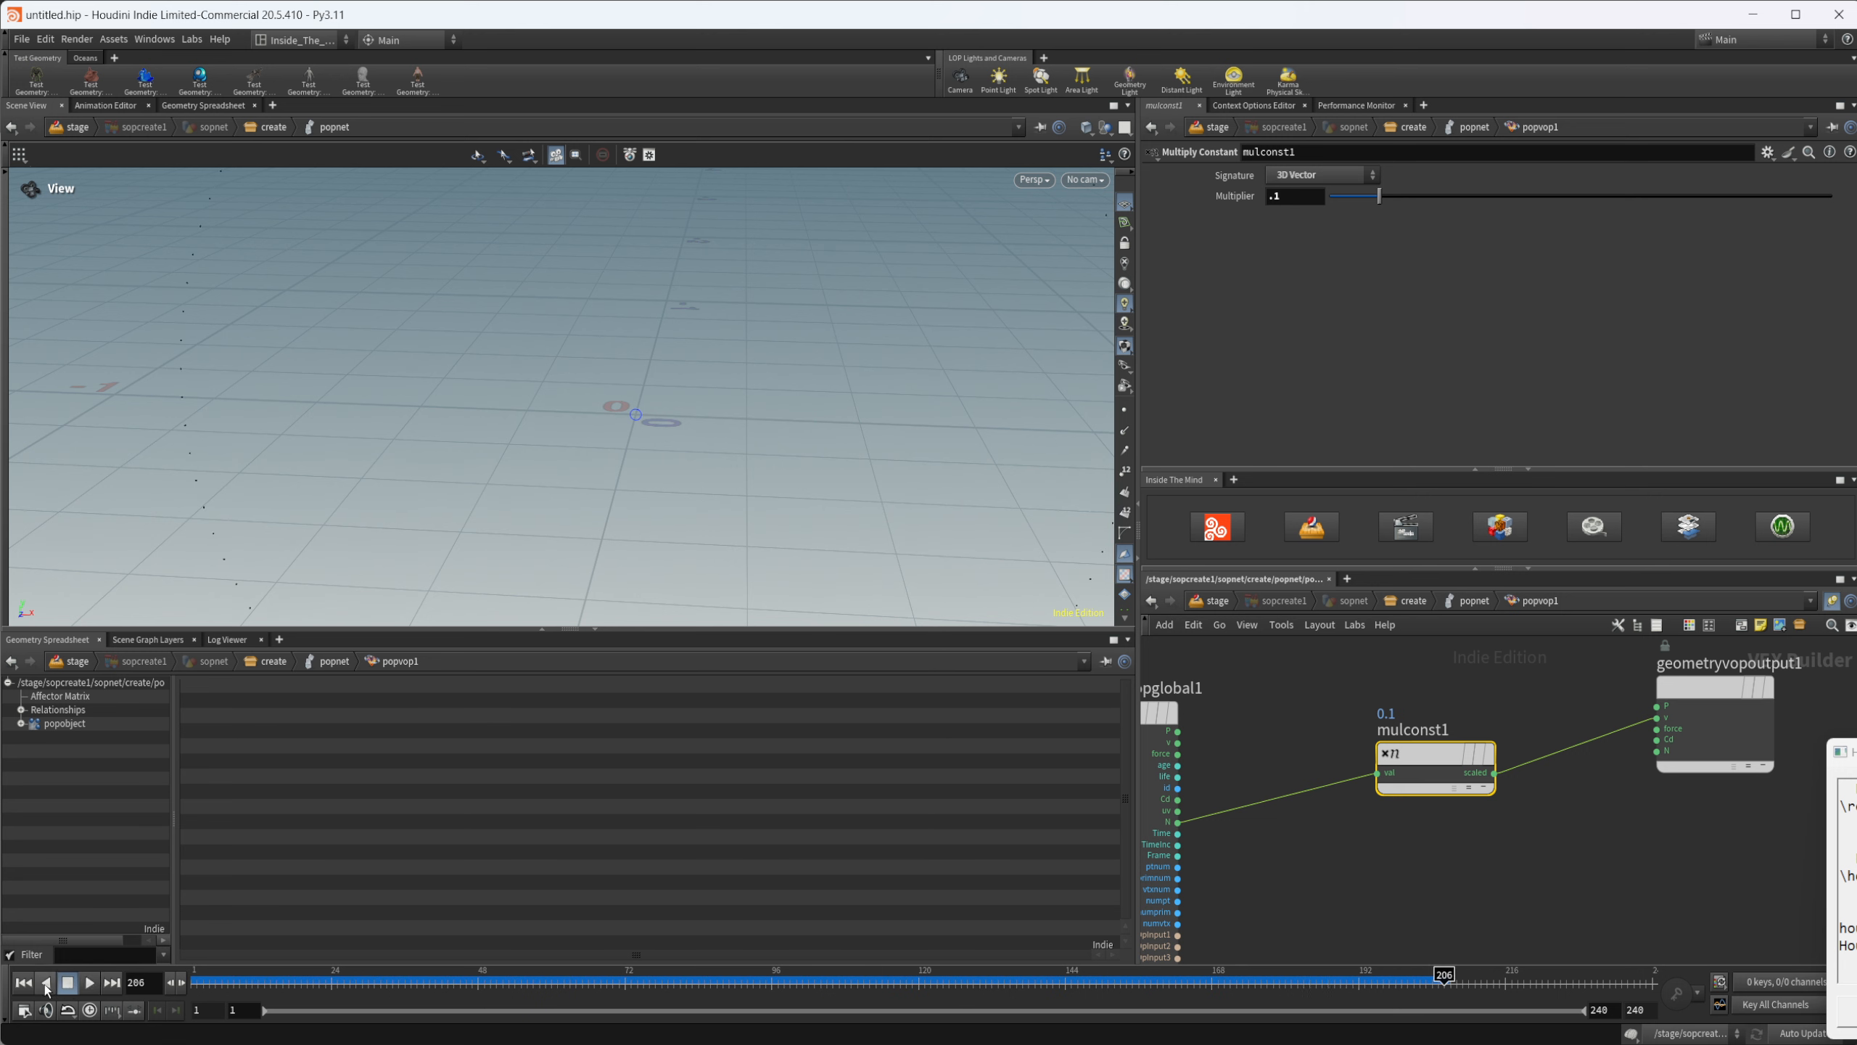
left_click(23, 982)
Step: Add a Bind node below the Multiply Constant node
middle_click_drag(1422, 870, 1446, 788)
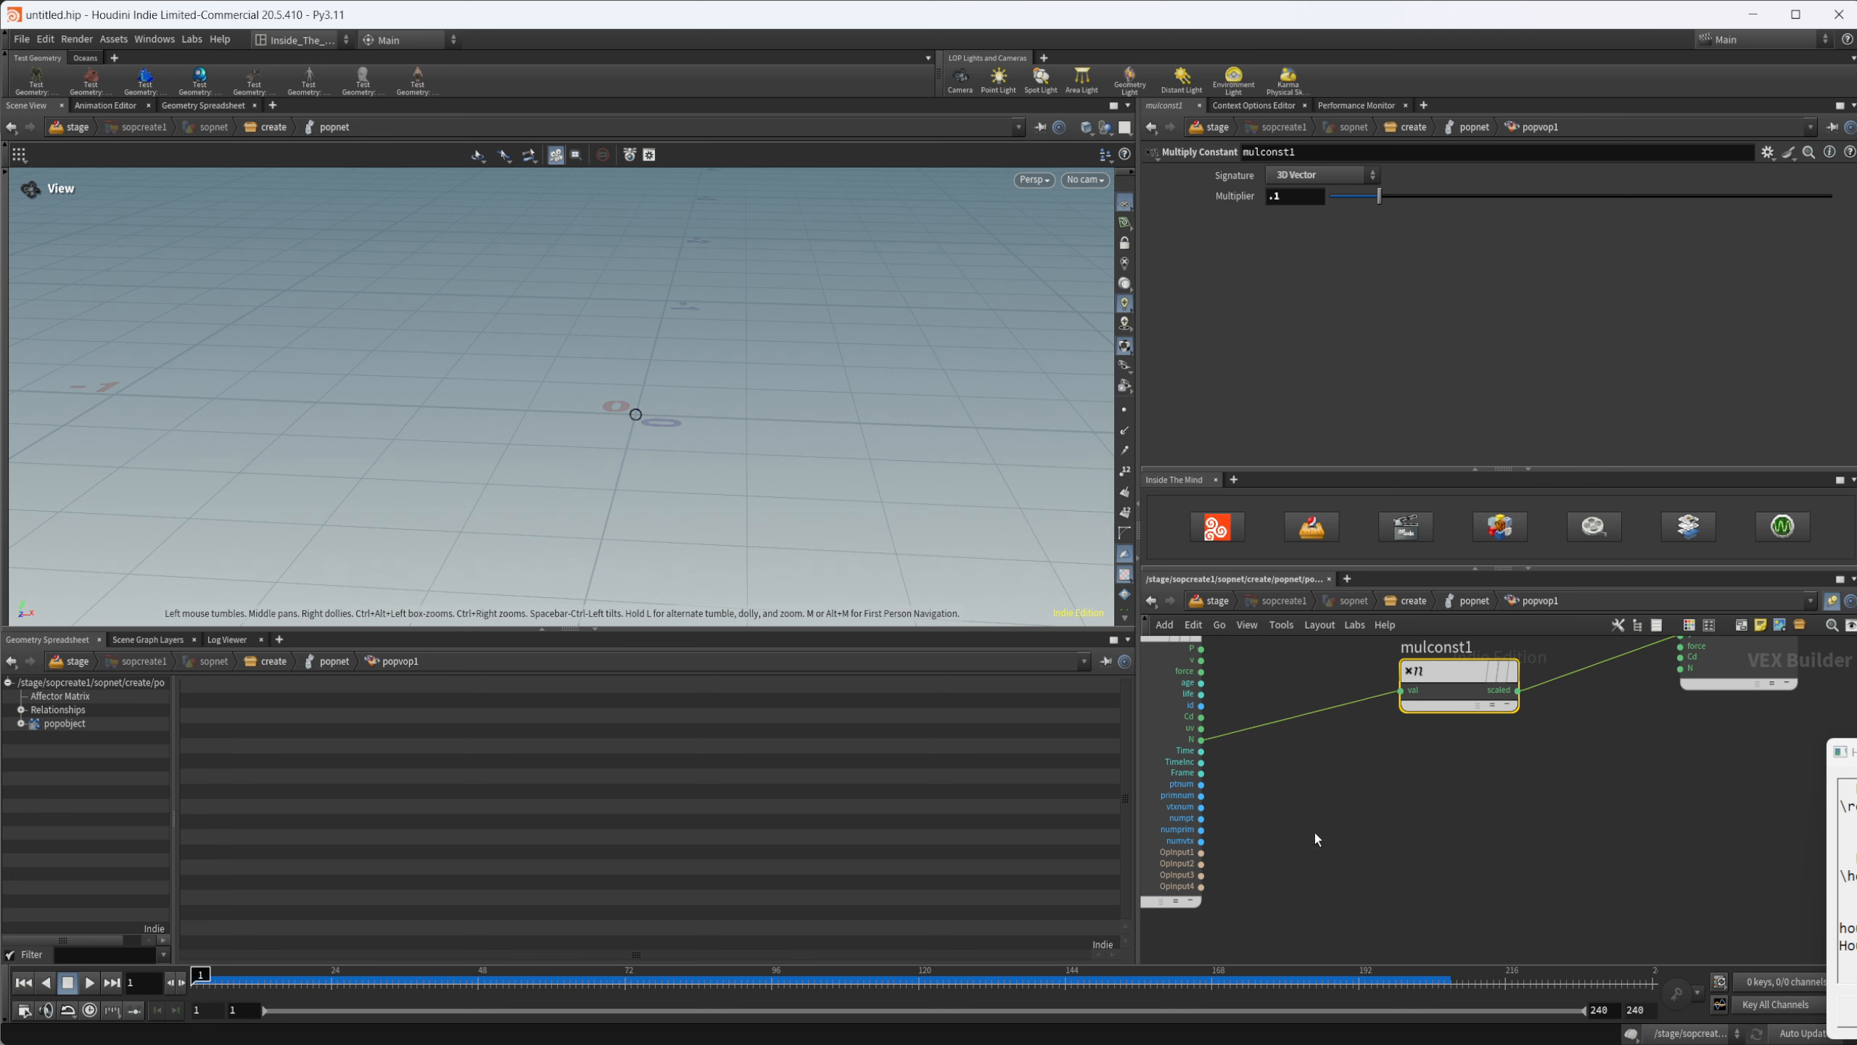
key("Tab")
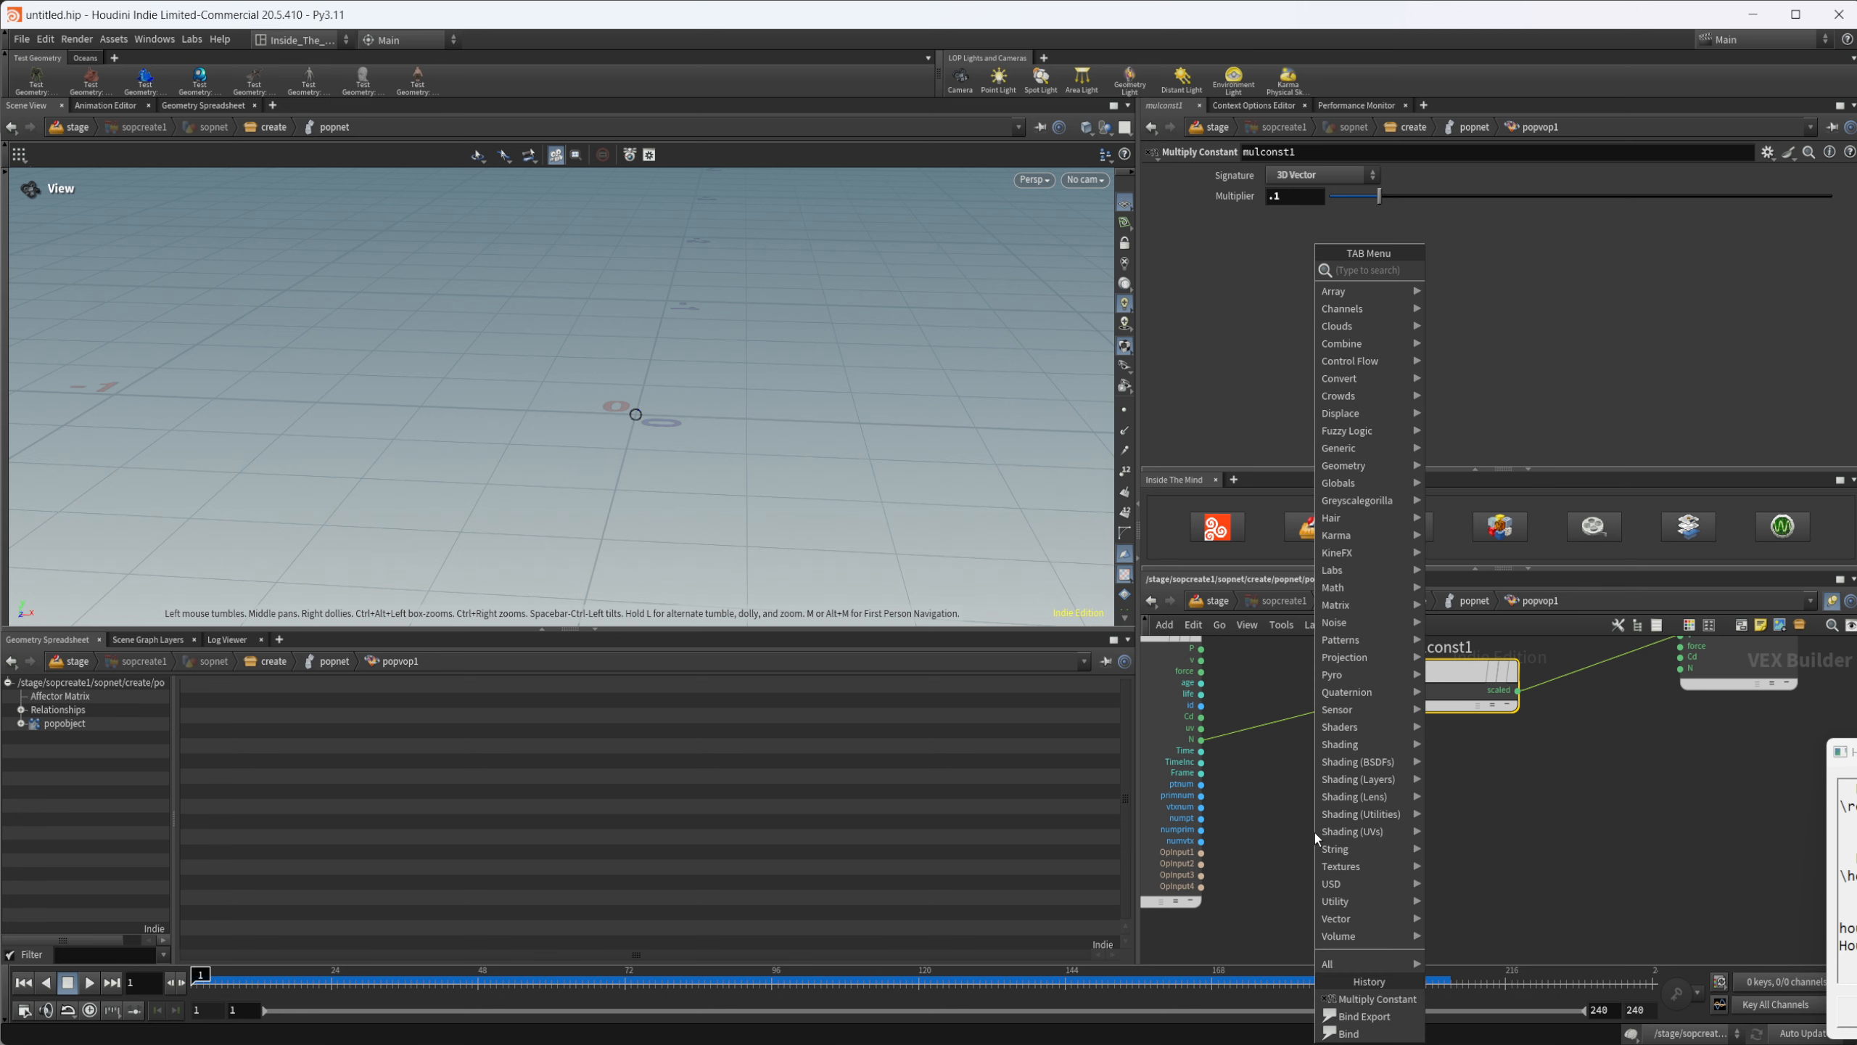
type("bind")
key("Down")
key("Return")
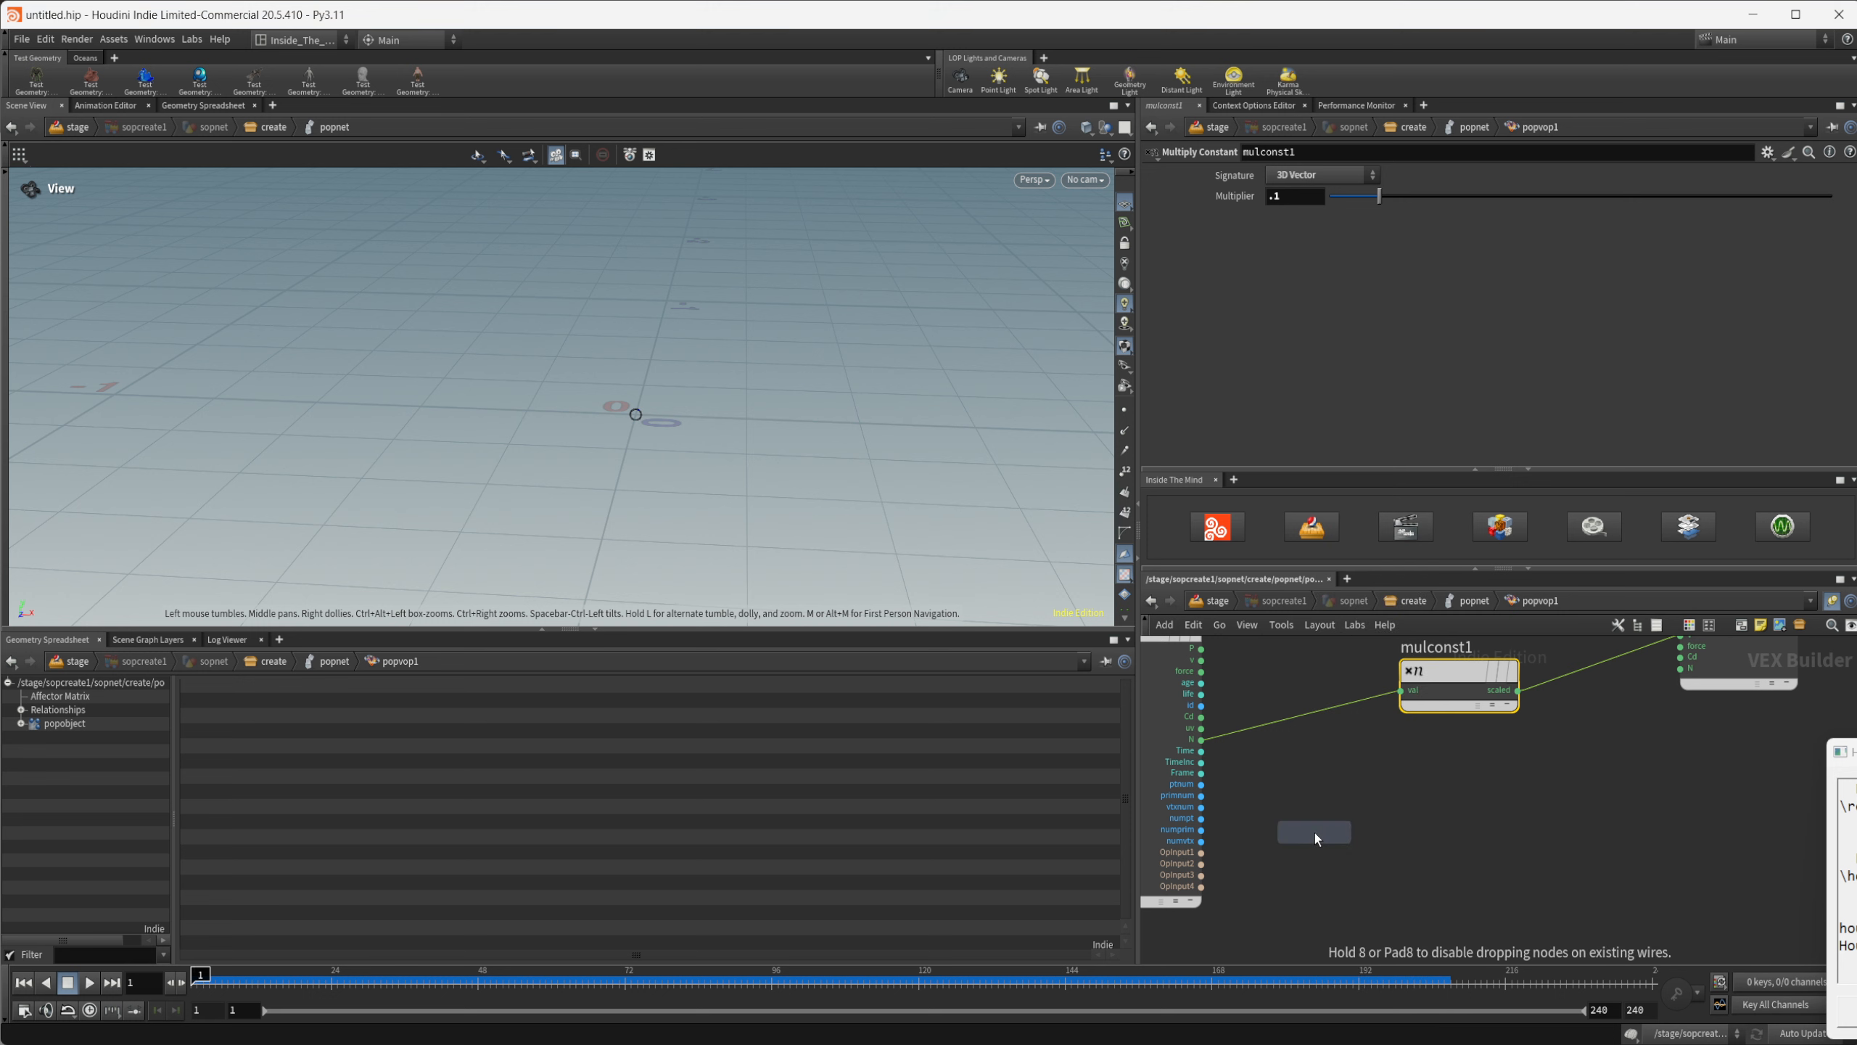
left_click(1314, 833)
left_click_drag(1315, 834, 1439, 798)
scroll(1236, 797, "up", 5)
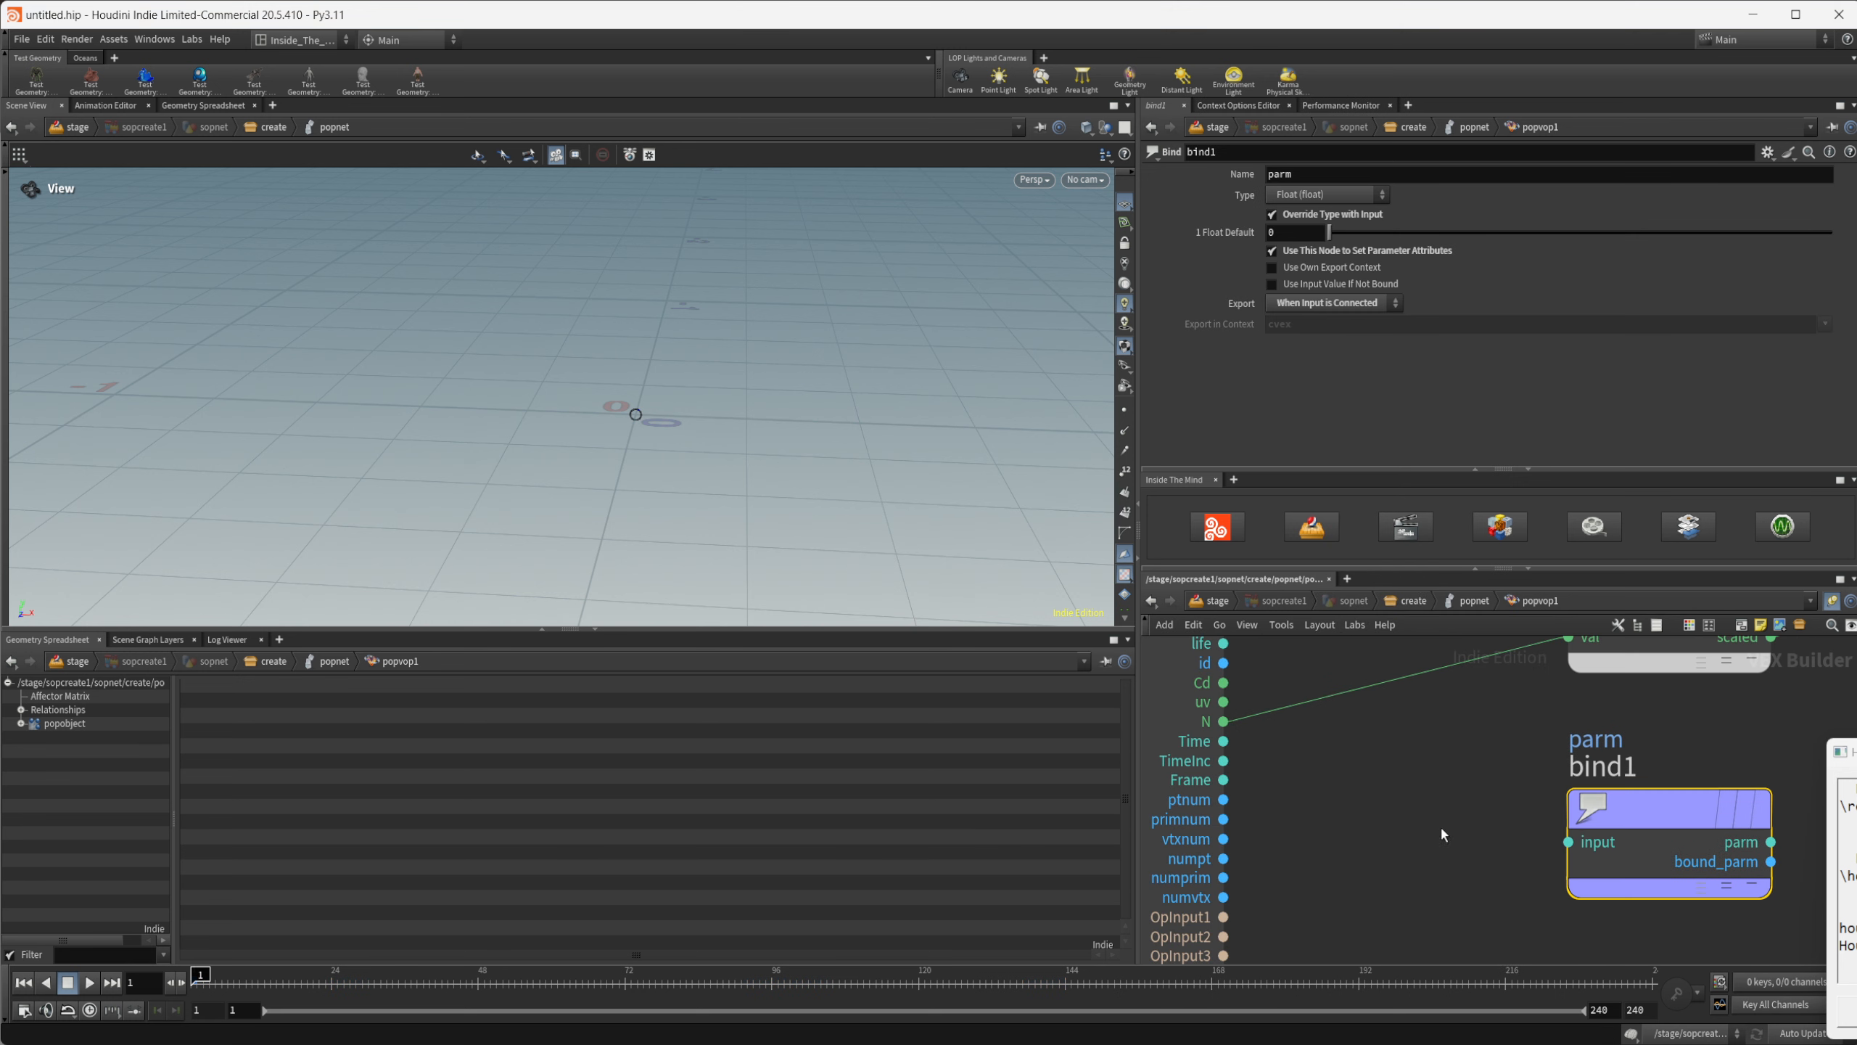
Step: Connect the global Frame output to the Bind node's input and name the bound attribute birthframe
left_click_drag(1223, 780, 1641, 824)
middle_click(1421, 970)
key("ctrl+z")
double_click(1288, 174)
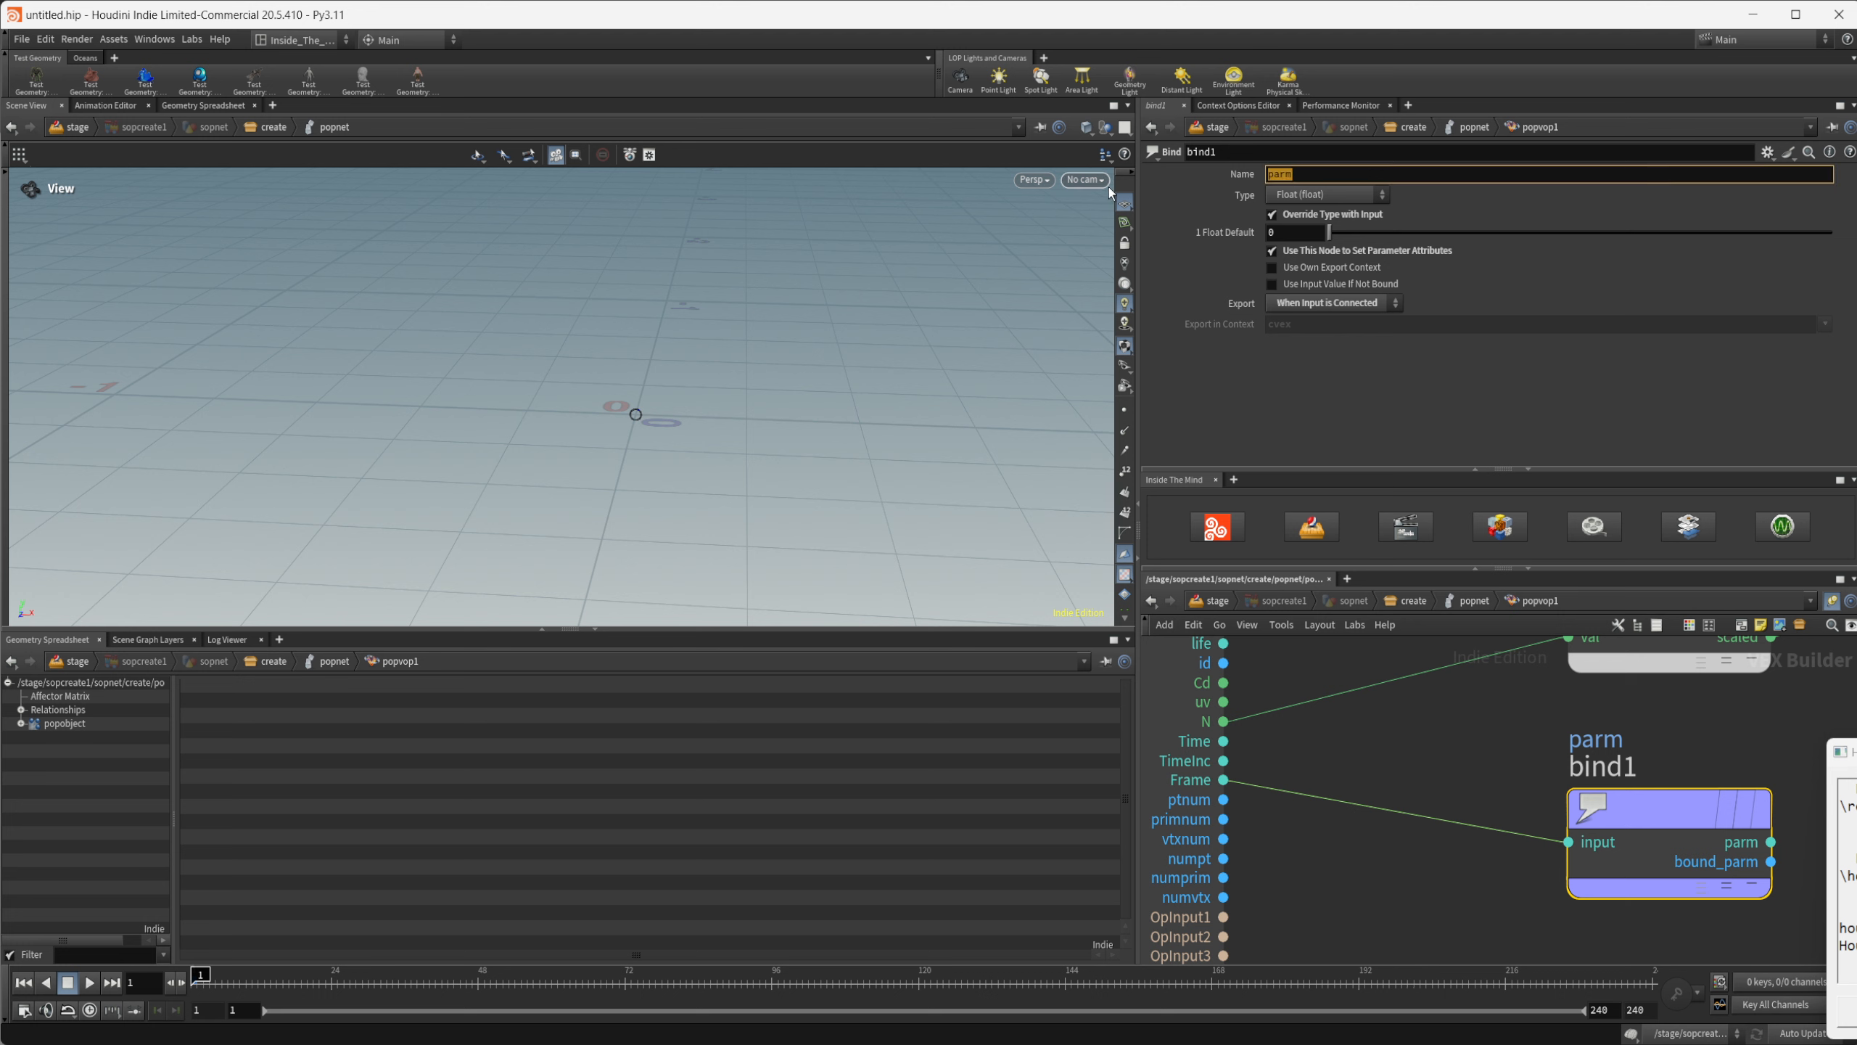
type("birthframe")
key("Return")
scroll(1411, 705, "down", 2)
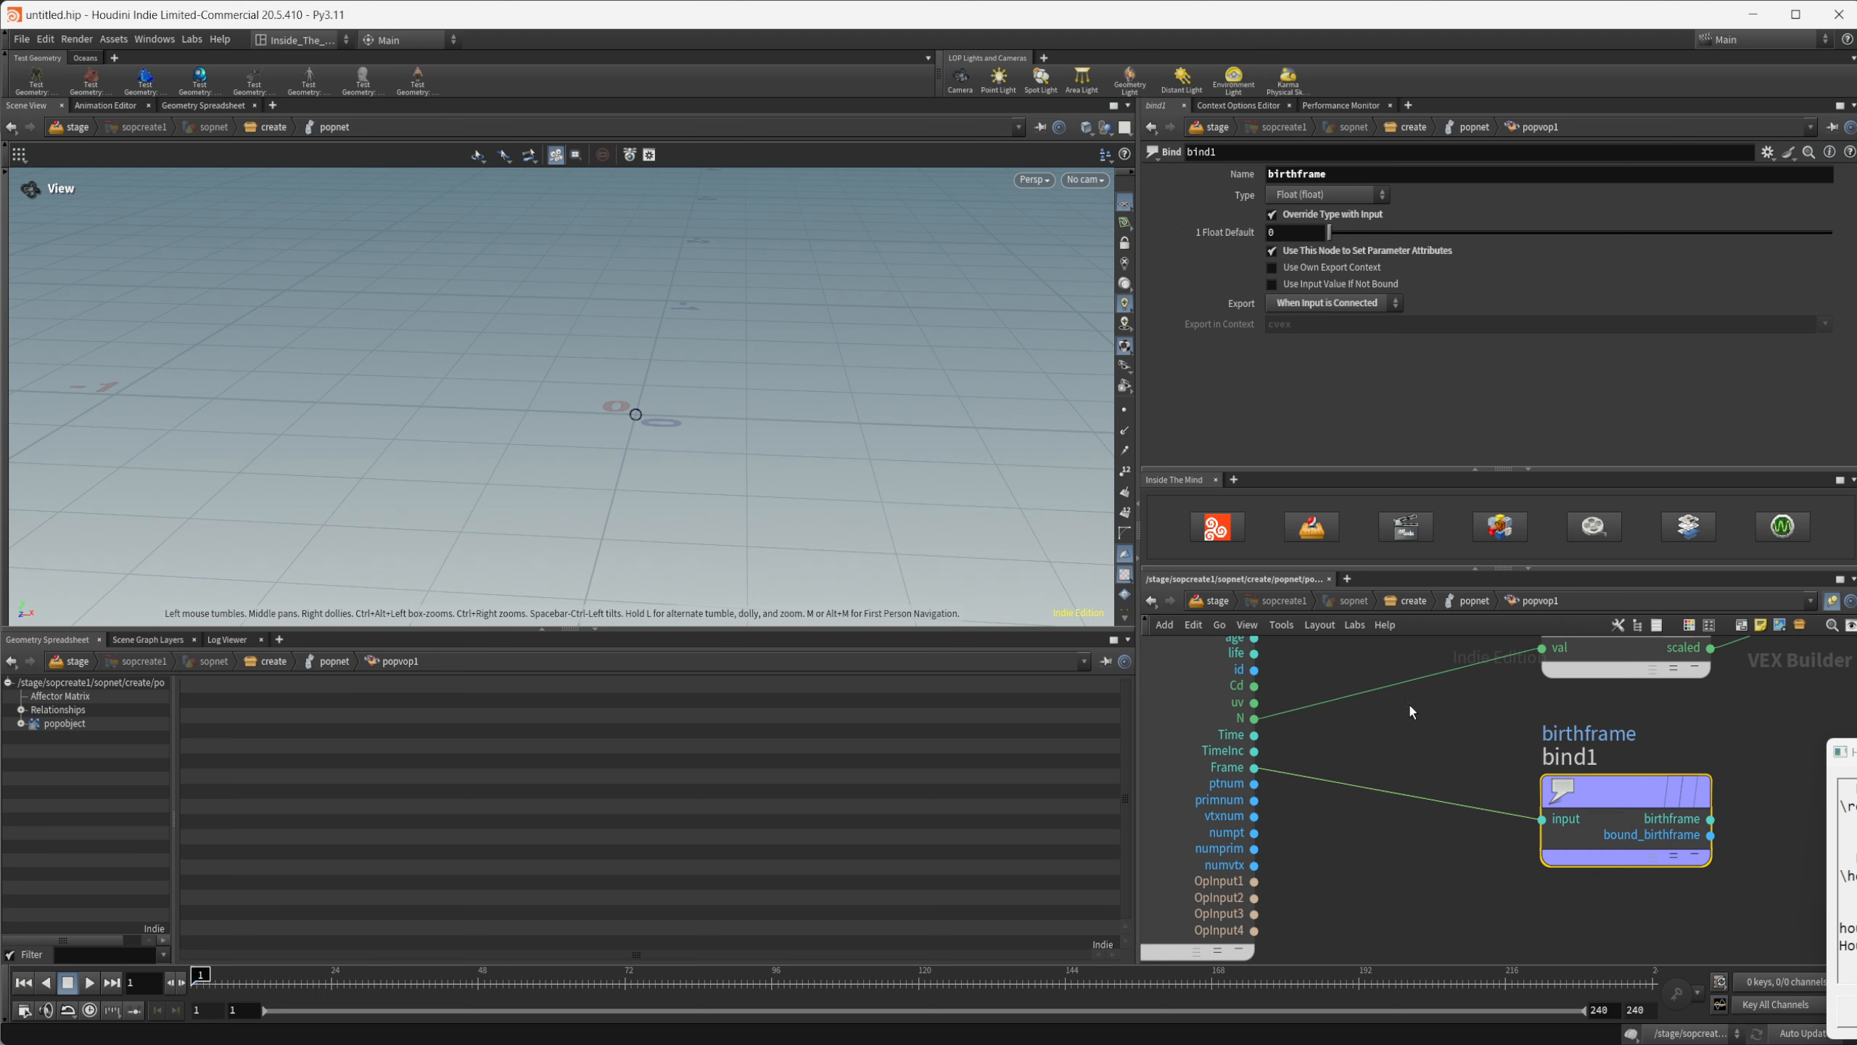
Step: Return to the POP network level and restrict the POP VOP to the jb group
left_click(1459, 601)
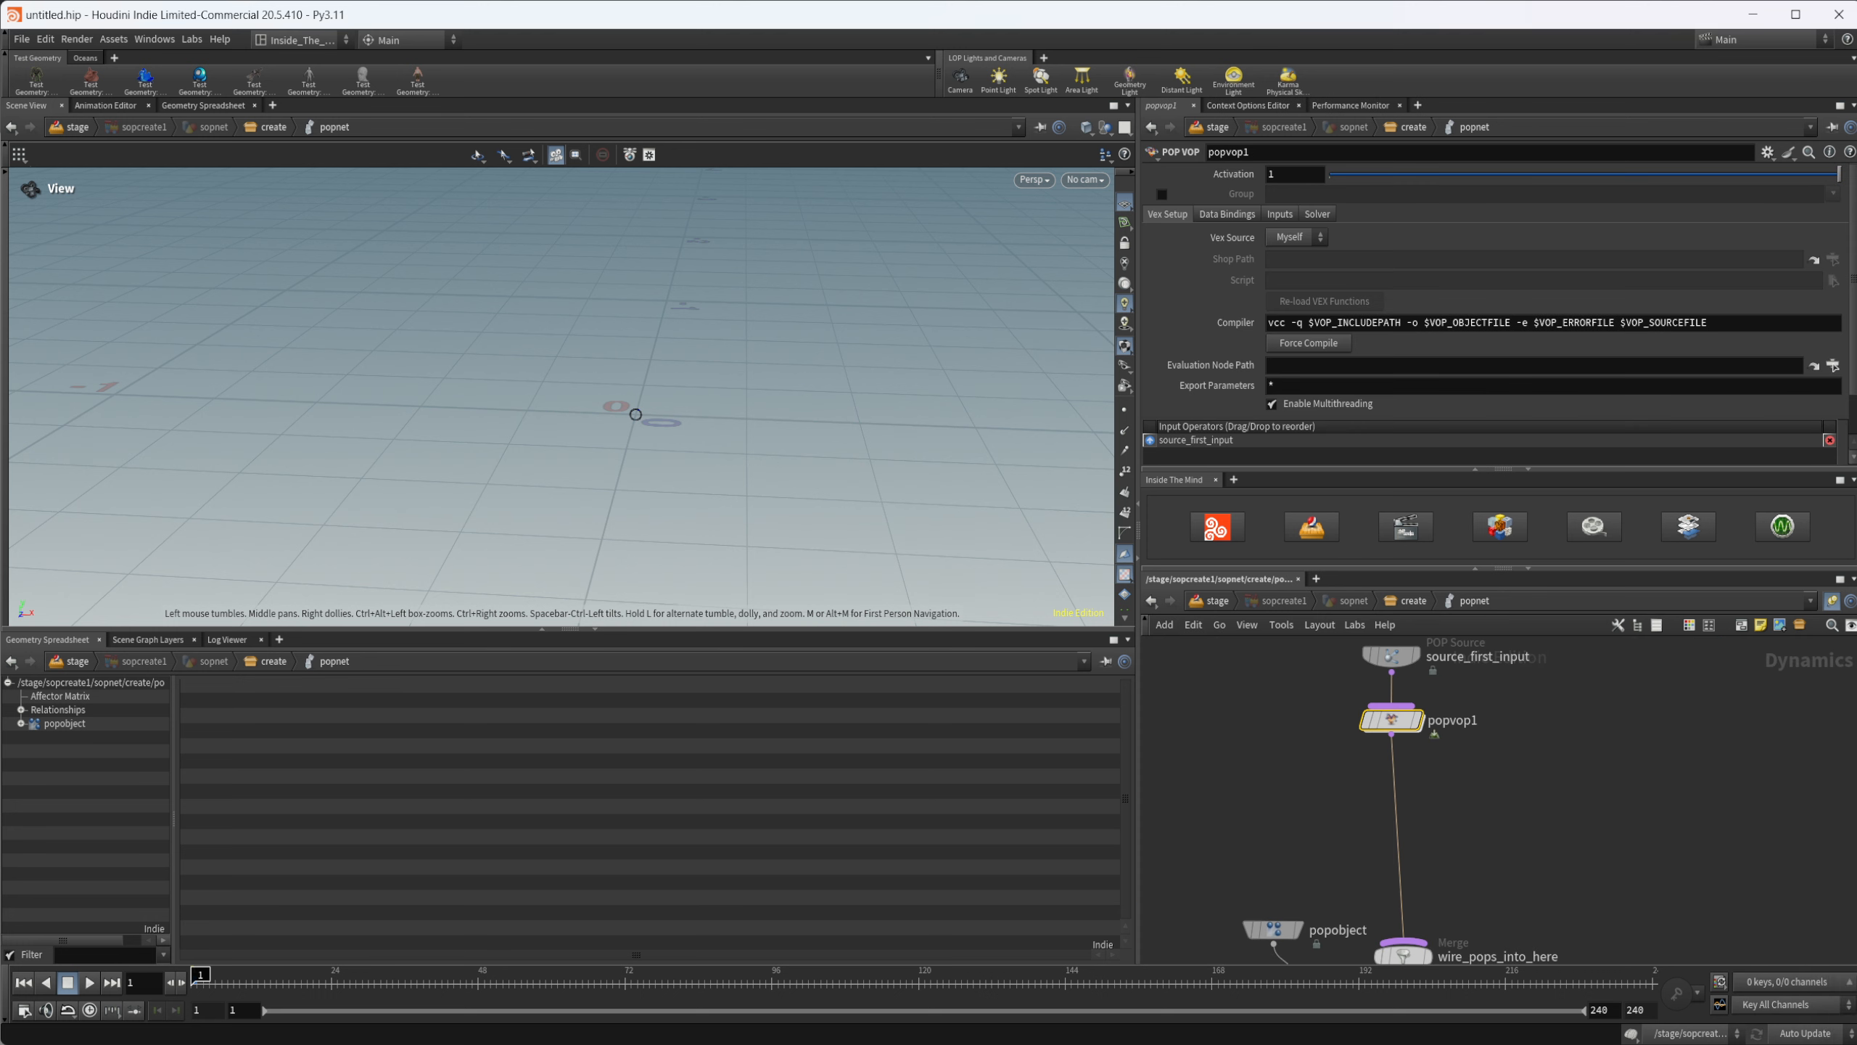
left_click(1163, 194)
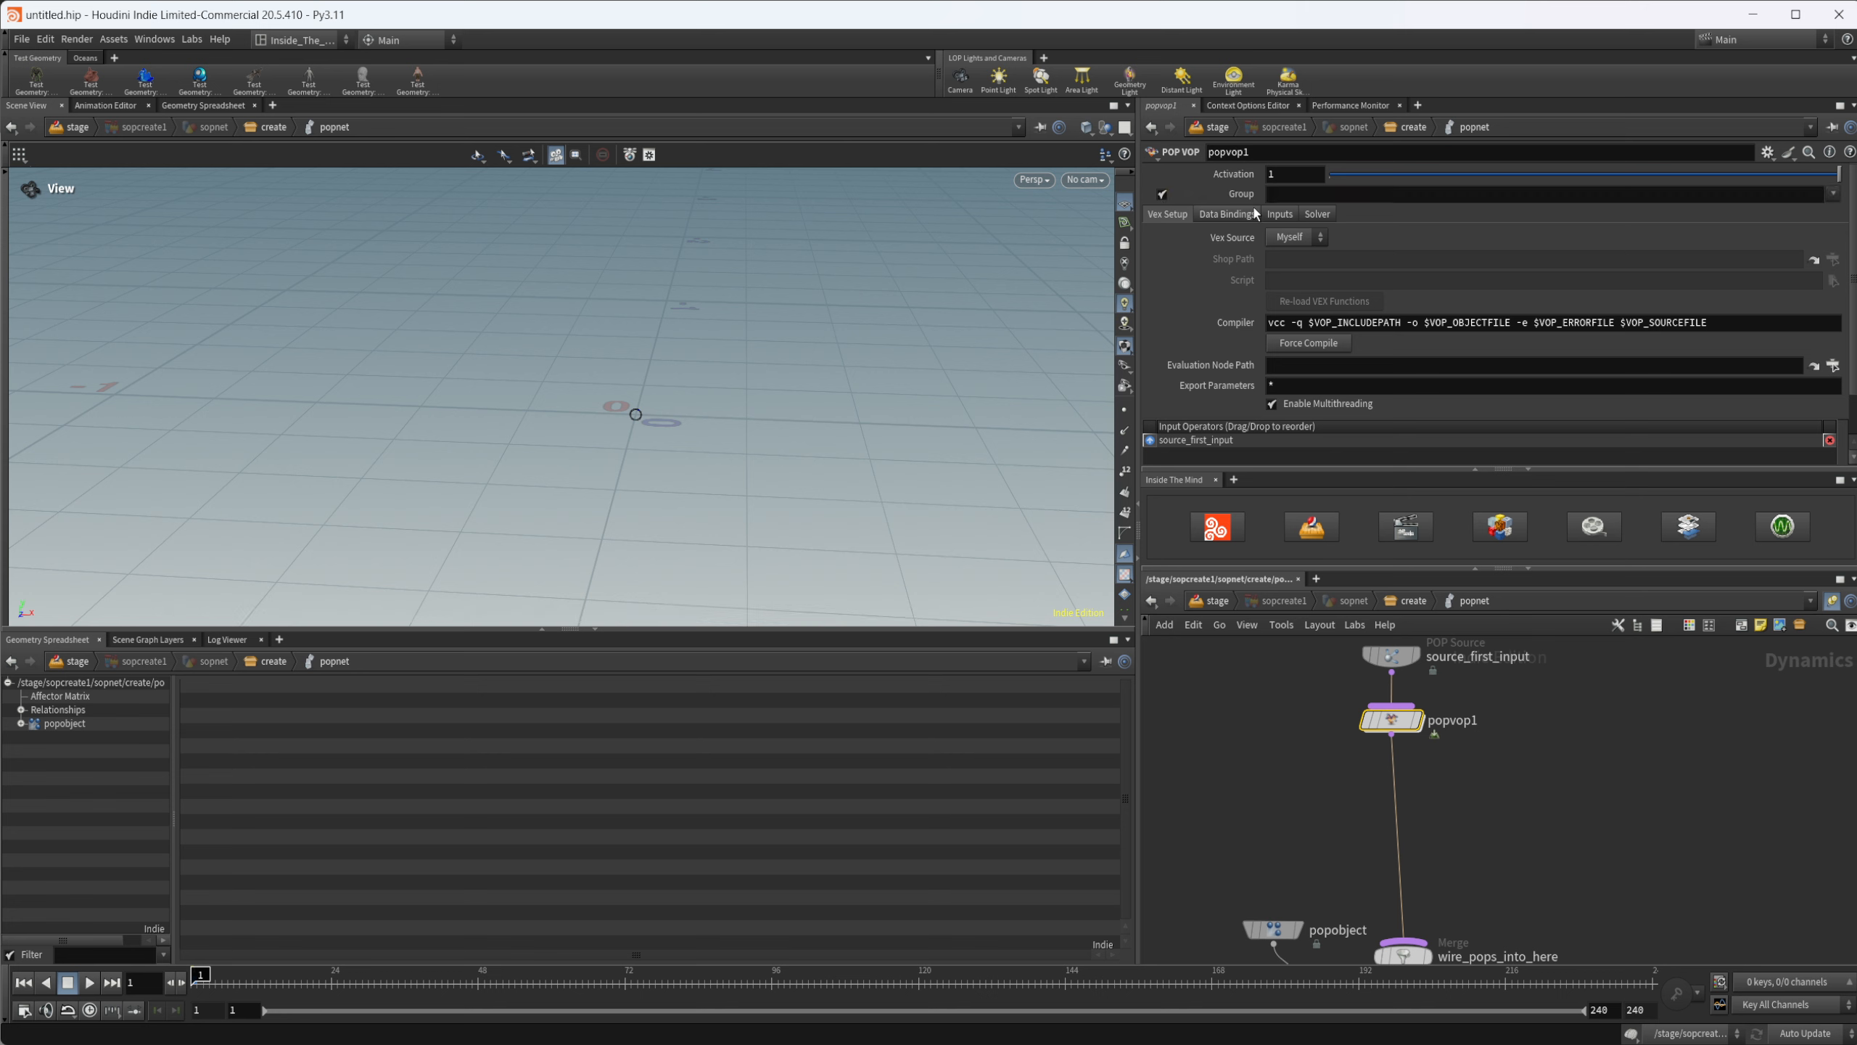
left_click(1300, 194)
type("j")
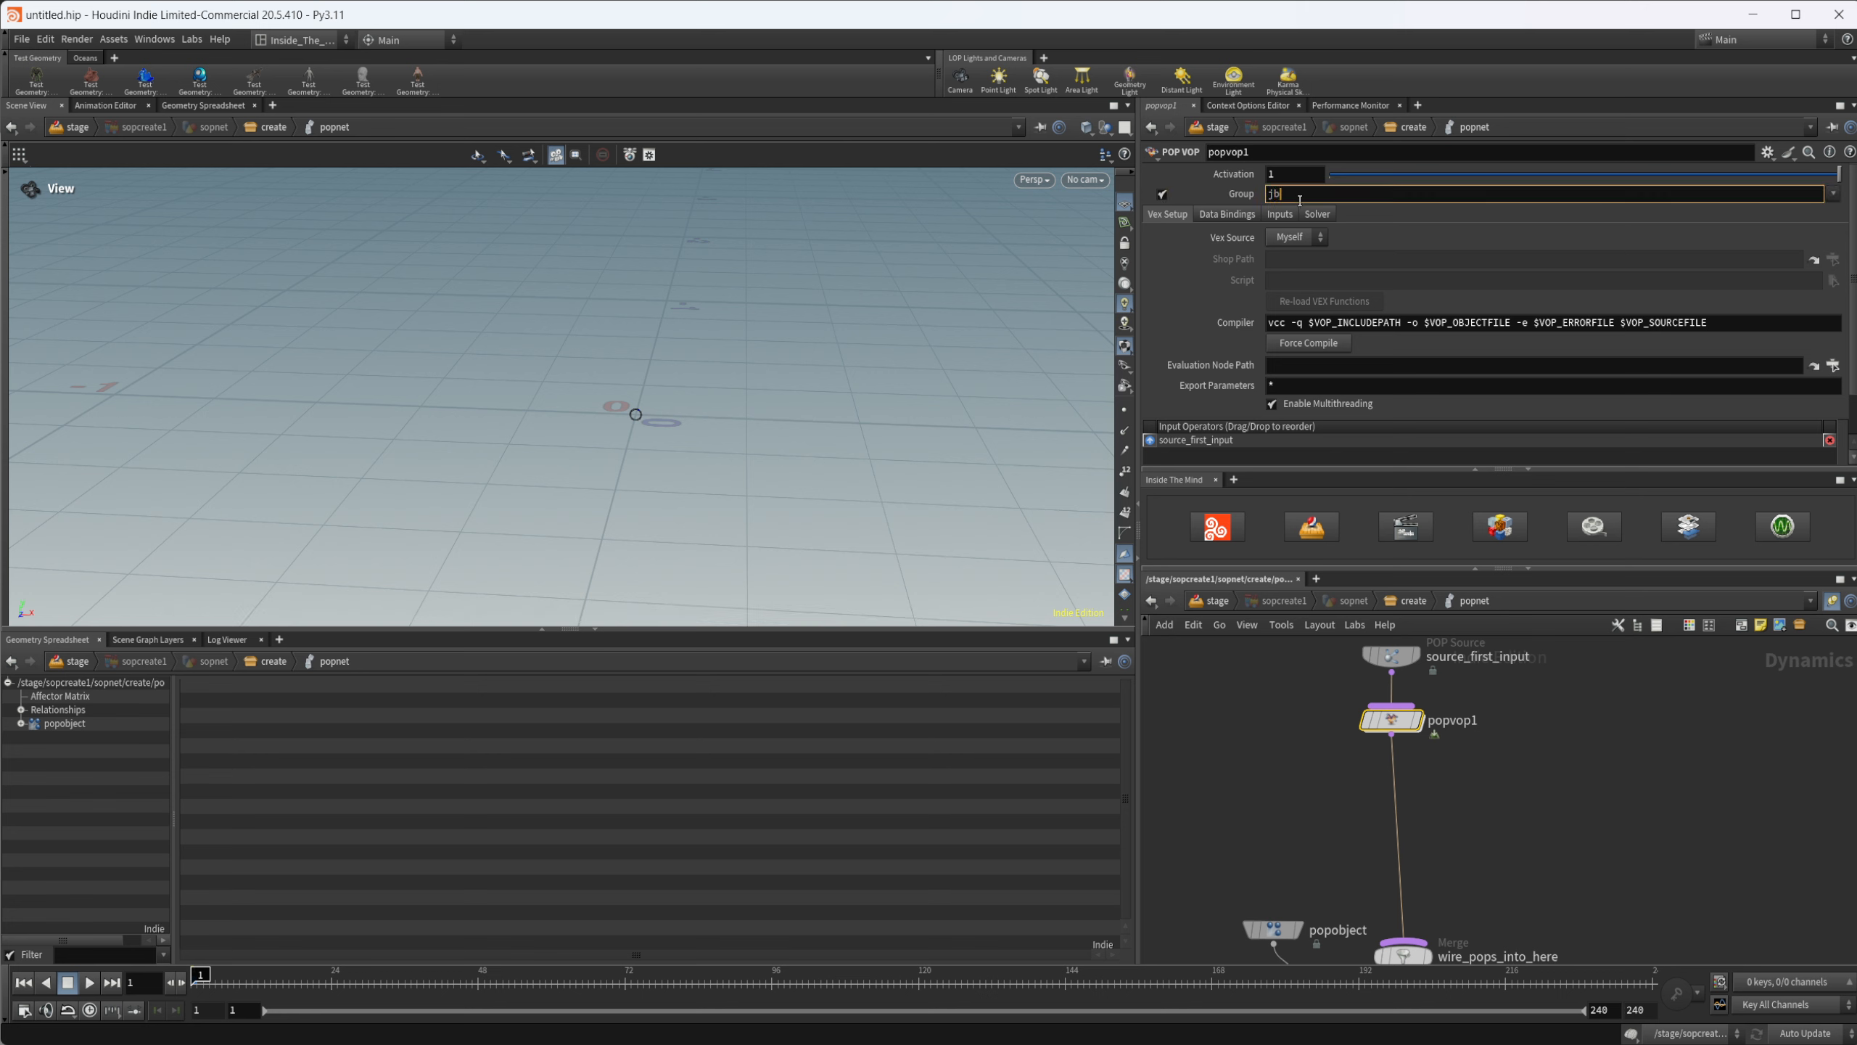
type("b")
key("Return")
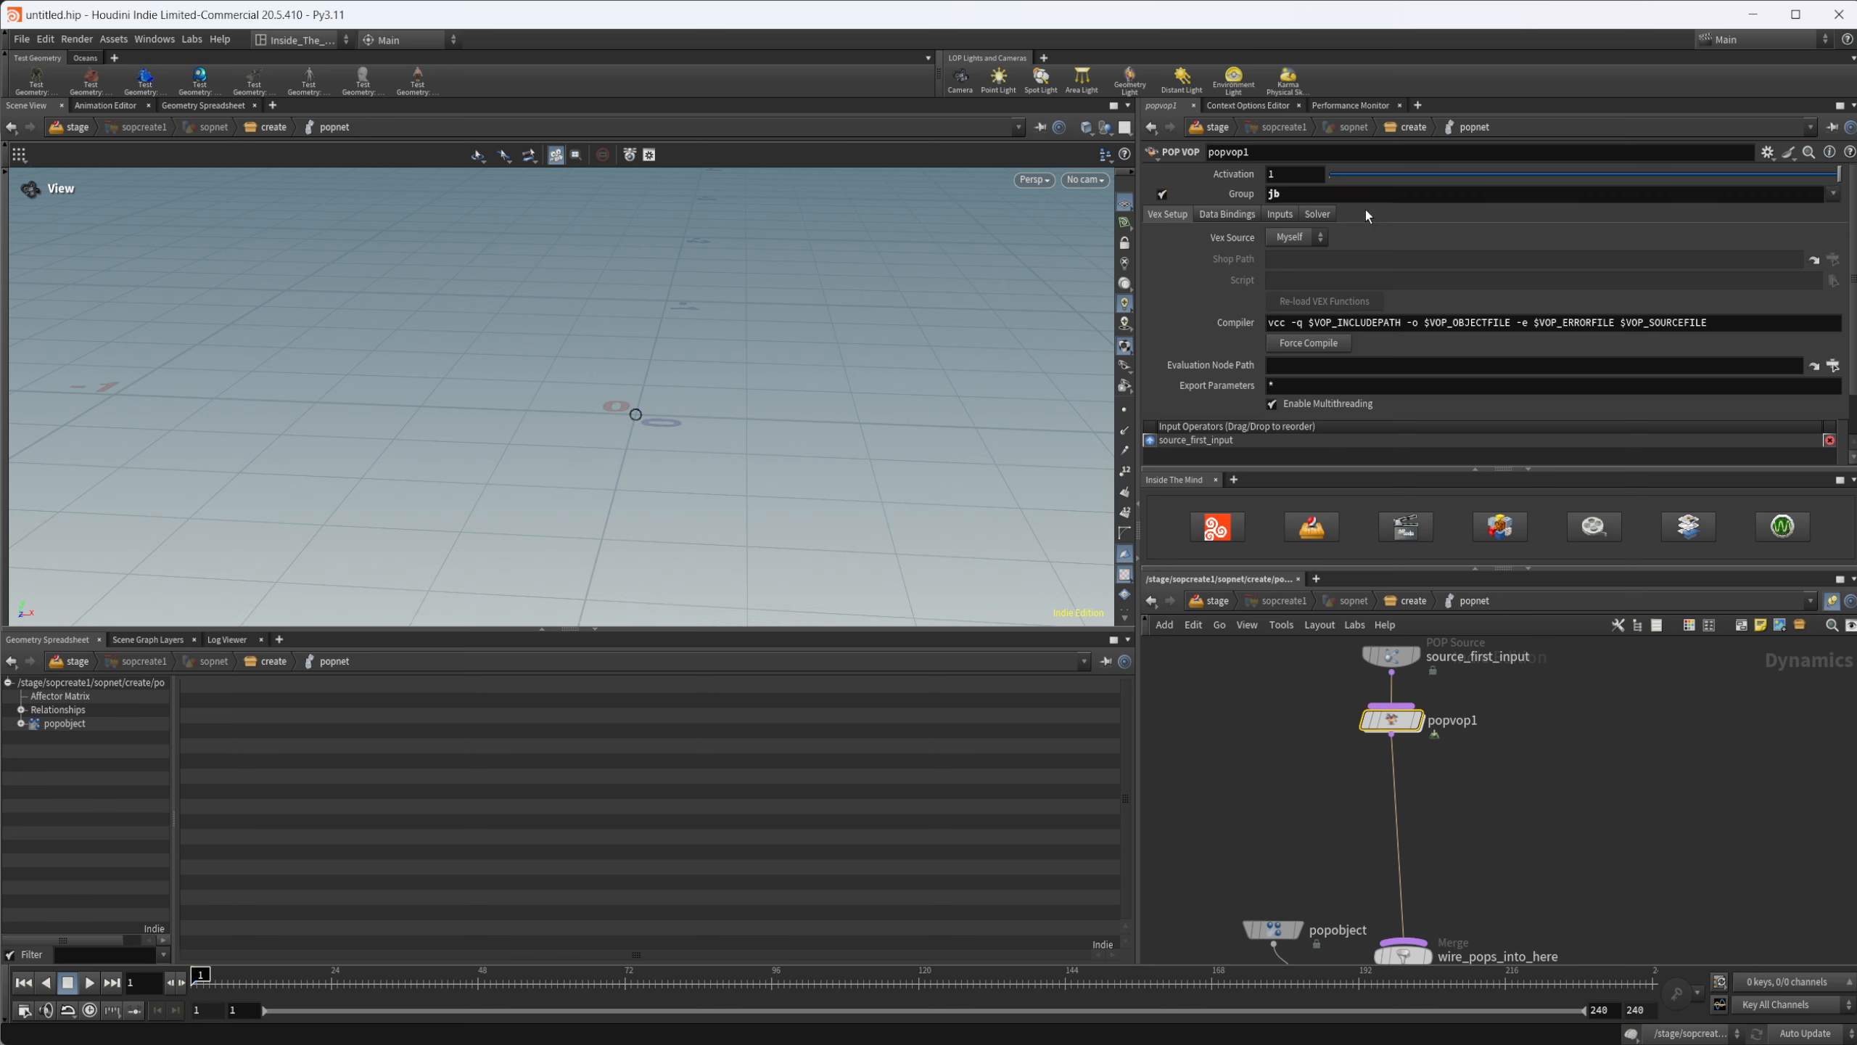
left_click(1833, 194)
left_click(1840, 216)
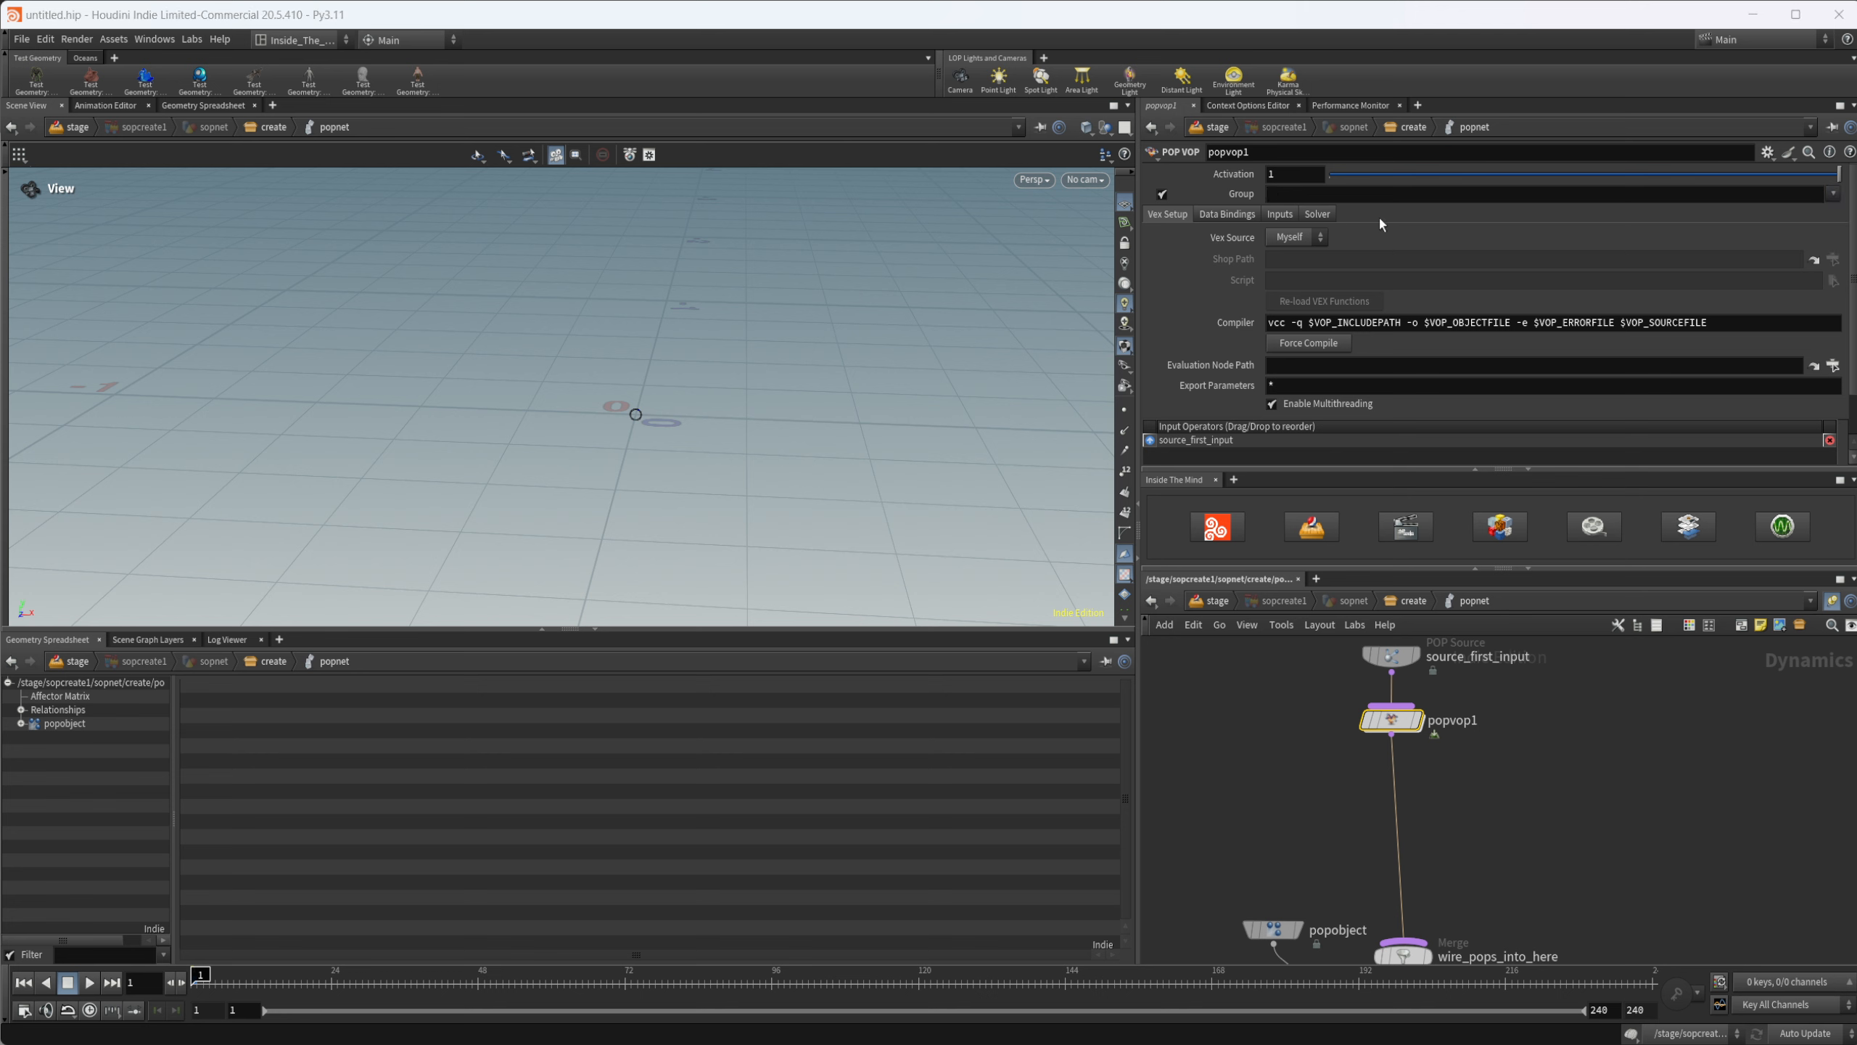
left_click(1833, 195)
left_click(1841, 222)
Step: Insert a POP Wrangle node on the wire below popvop1
key("Tab")
type("pop wra")
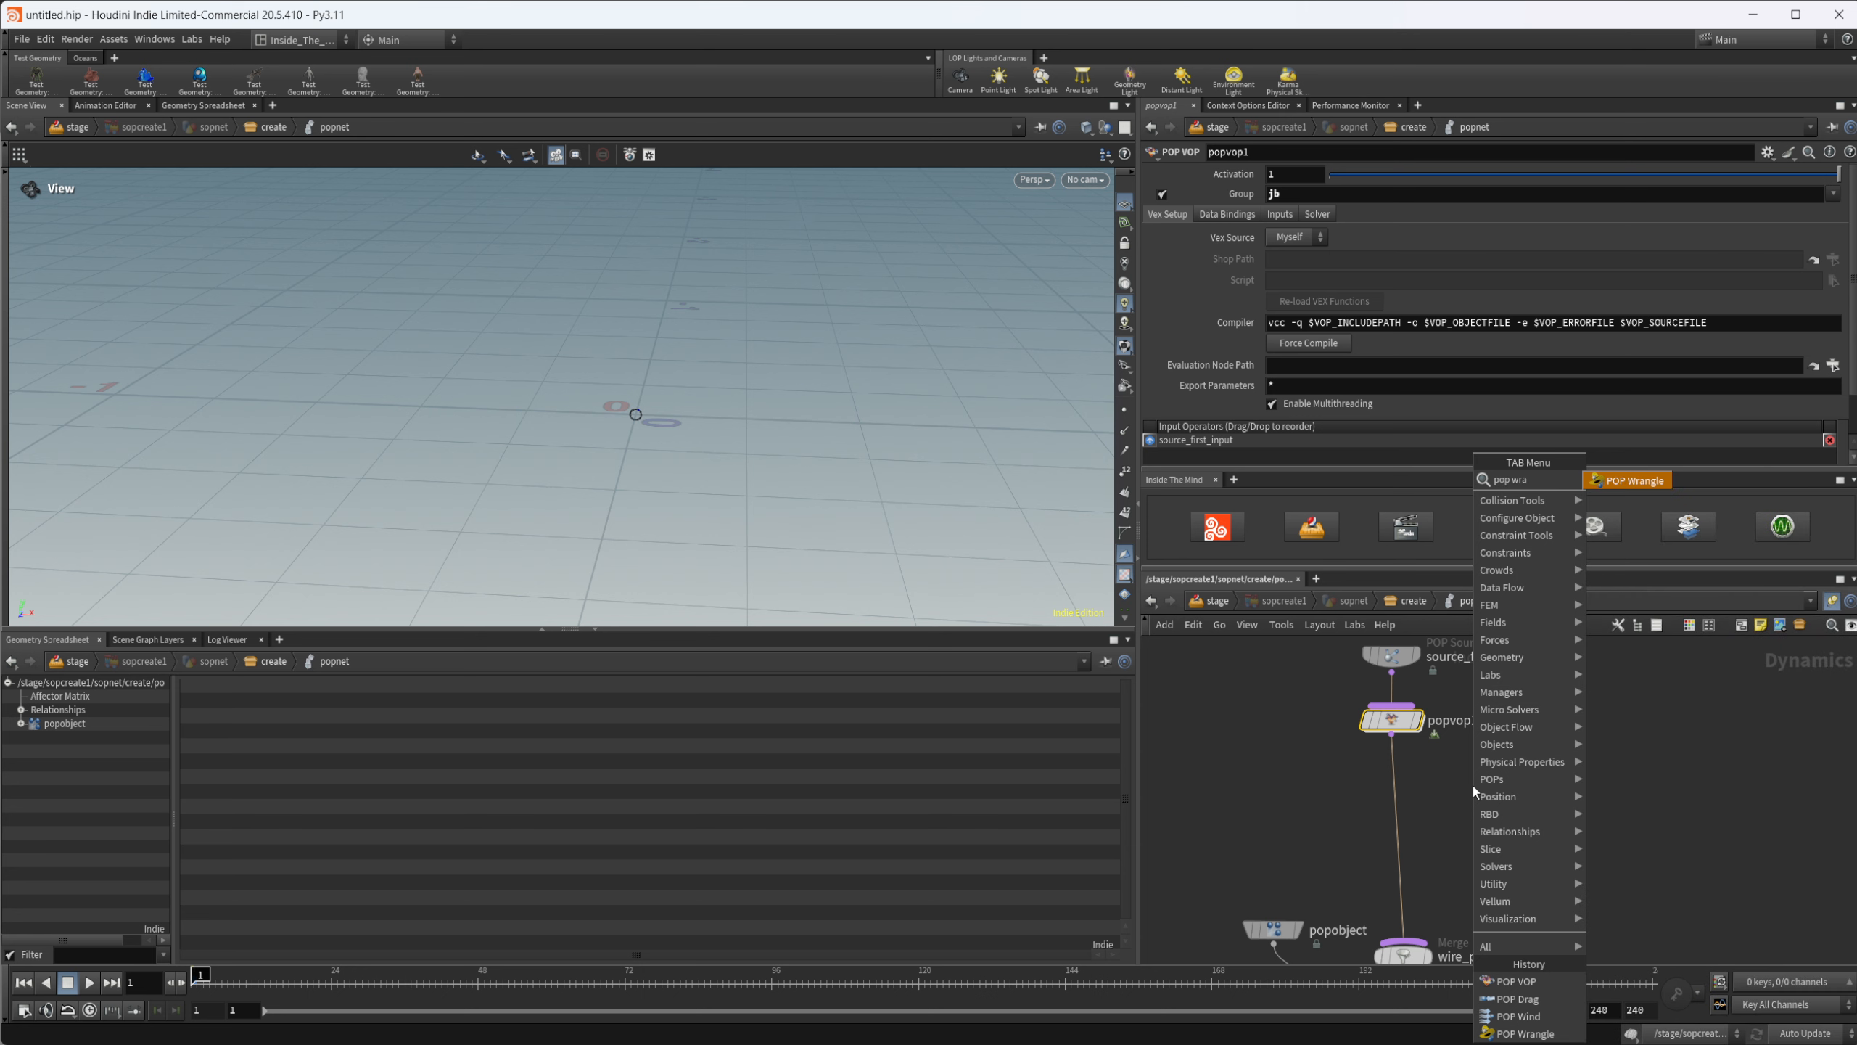
key("Return")
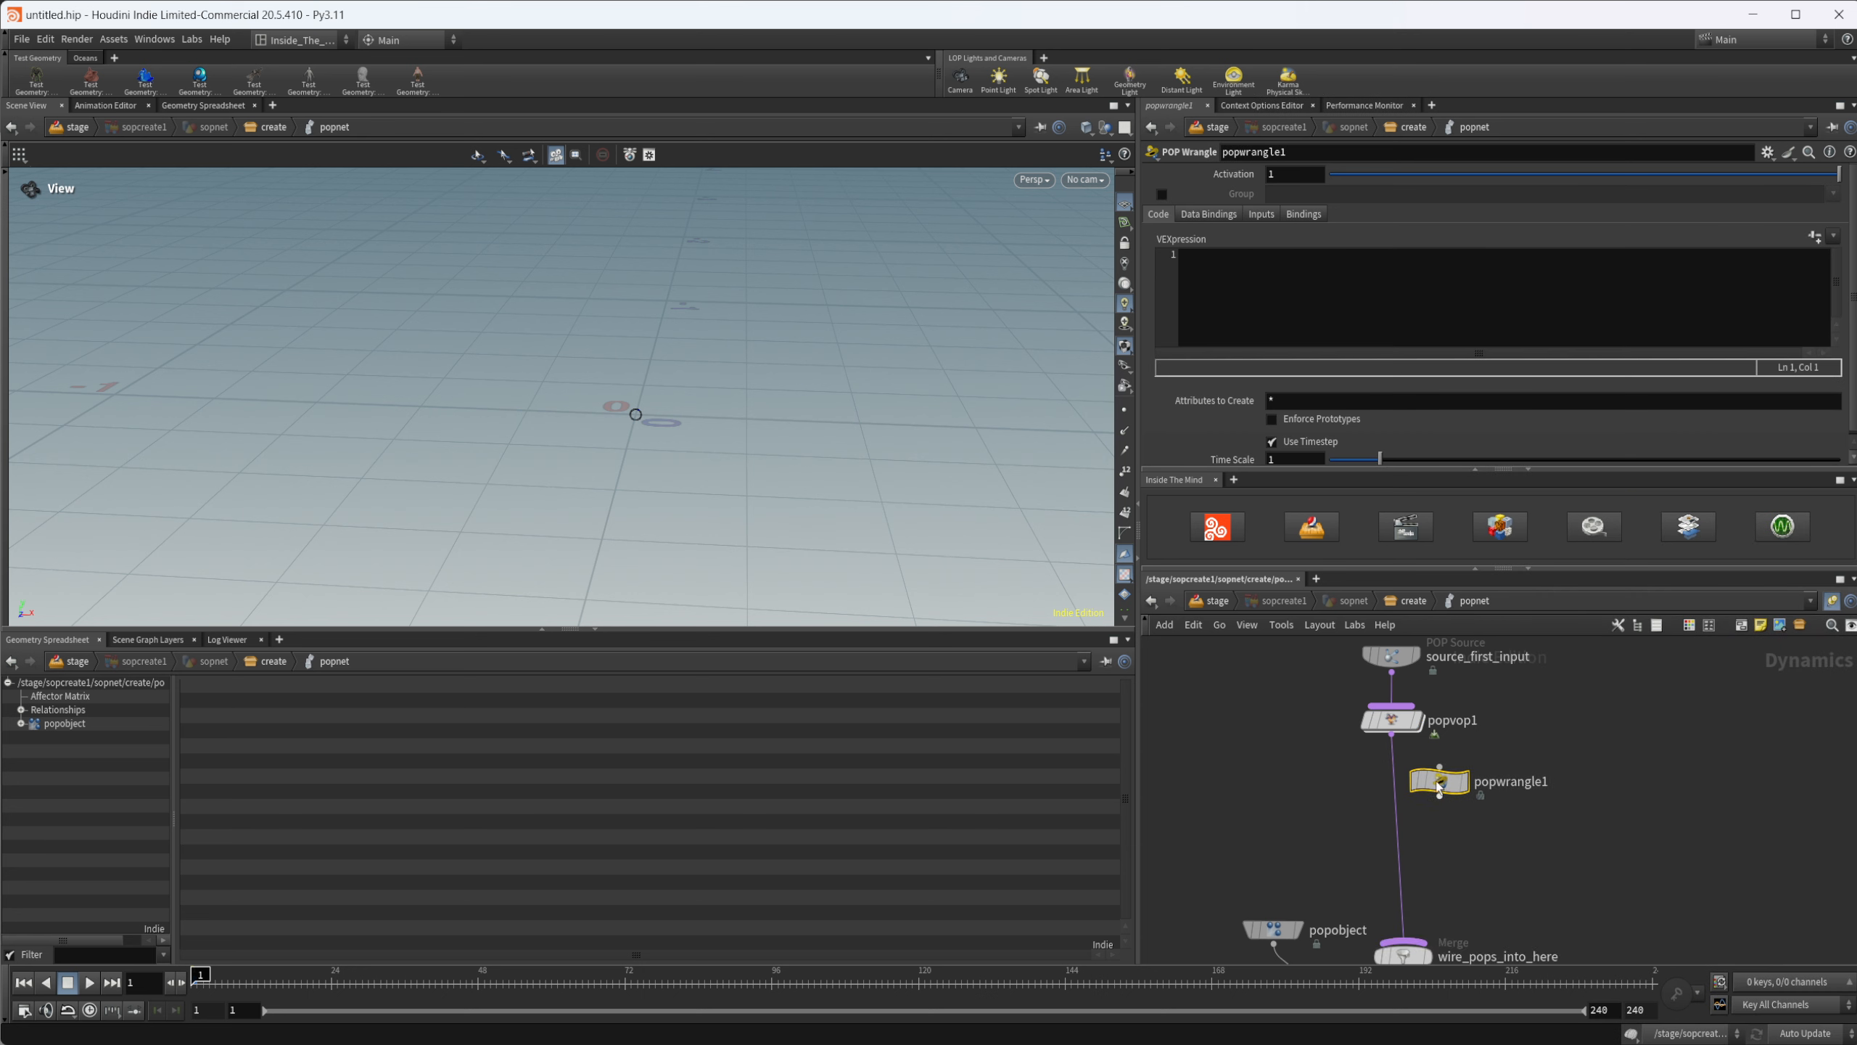
left_click(1392, 781)
Step: Play the simulation, stop it, and scrub through the early frames to check the expanding ring of particles
left_click(88, 981)
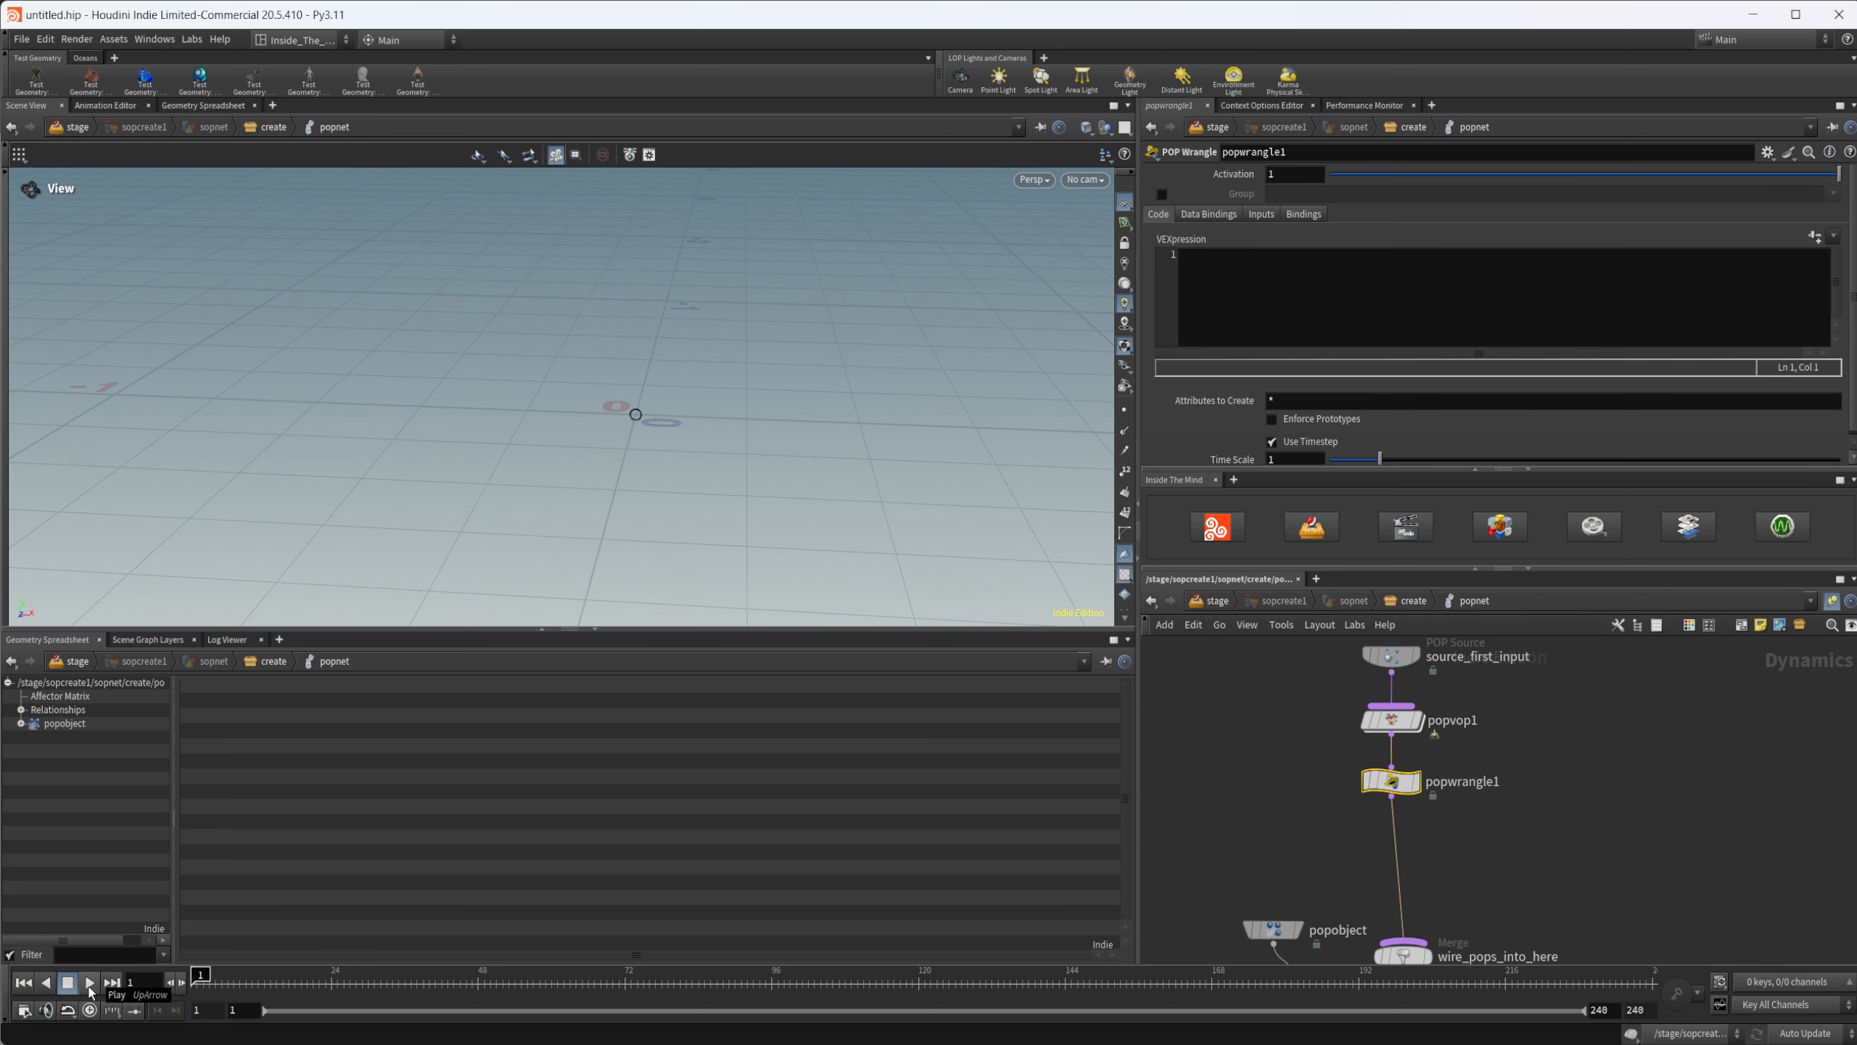
left_click(69, 983)
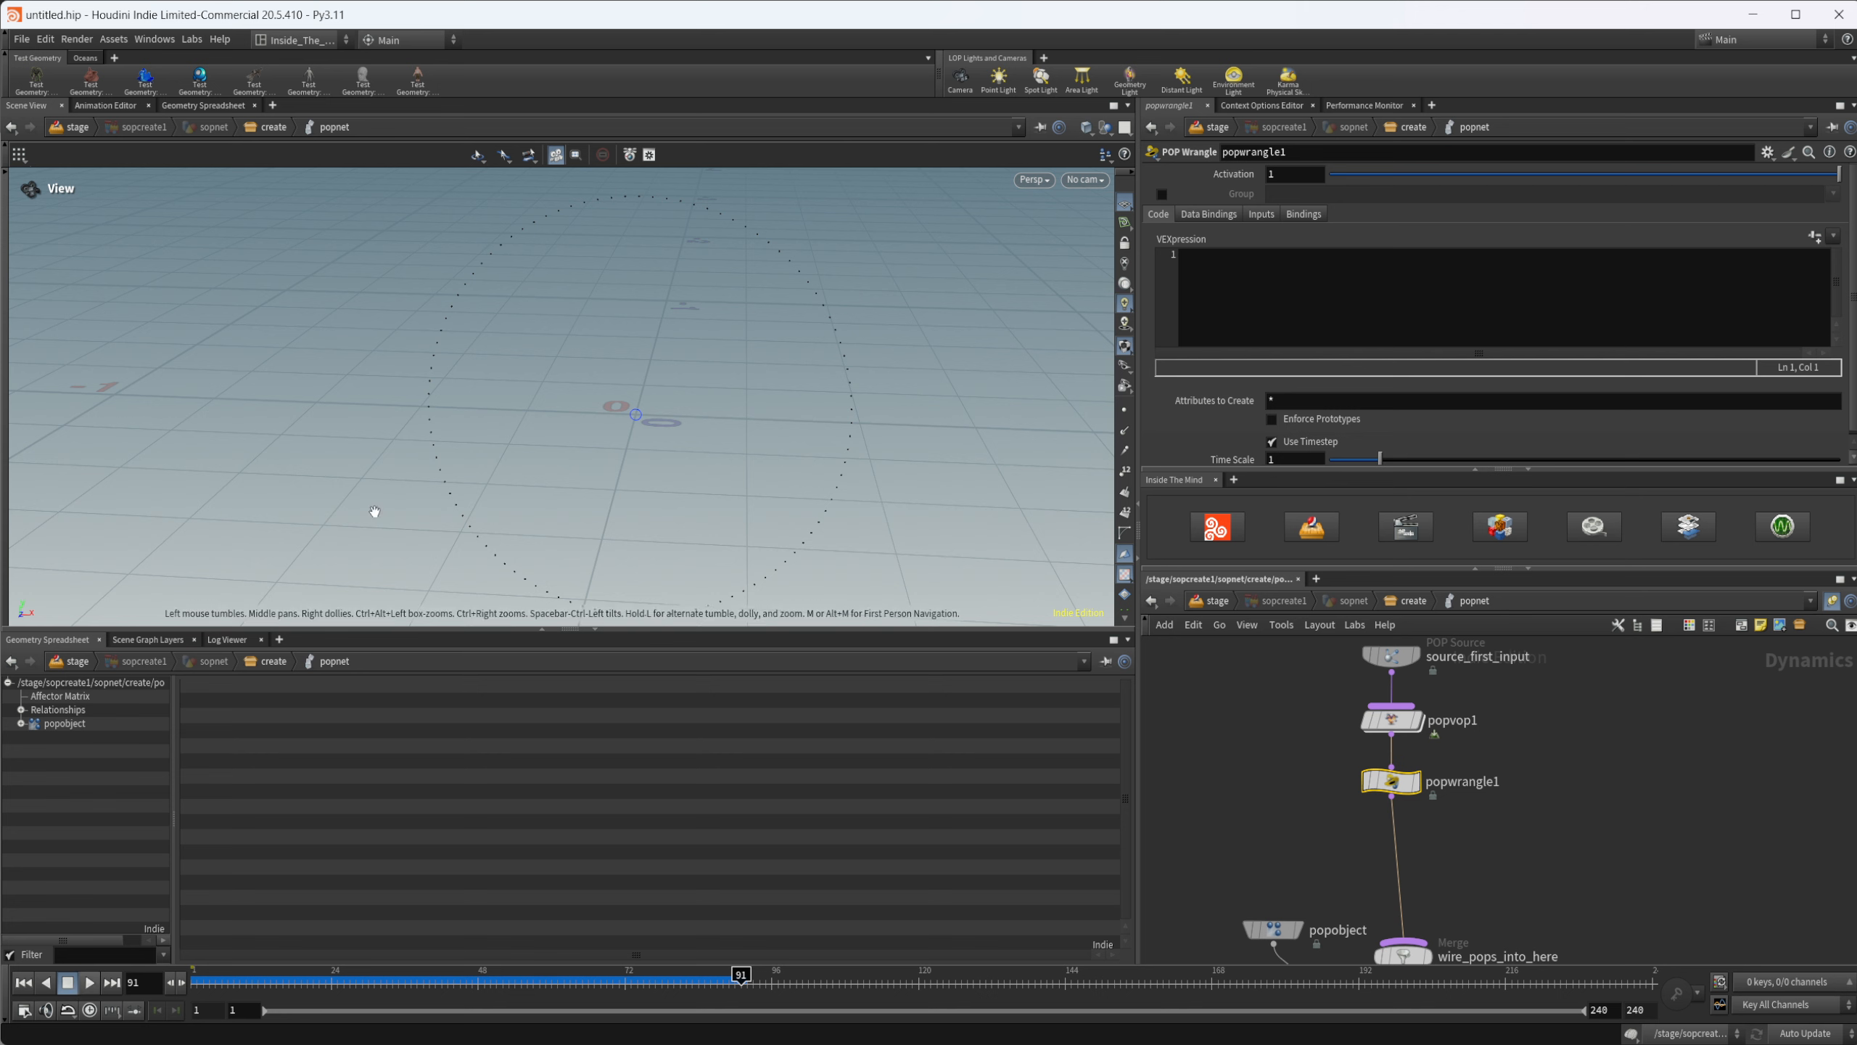
left_click(252, 975)
left_click_drag(252, 975, 336, 975)
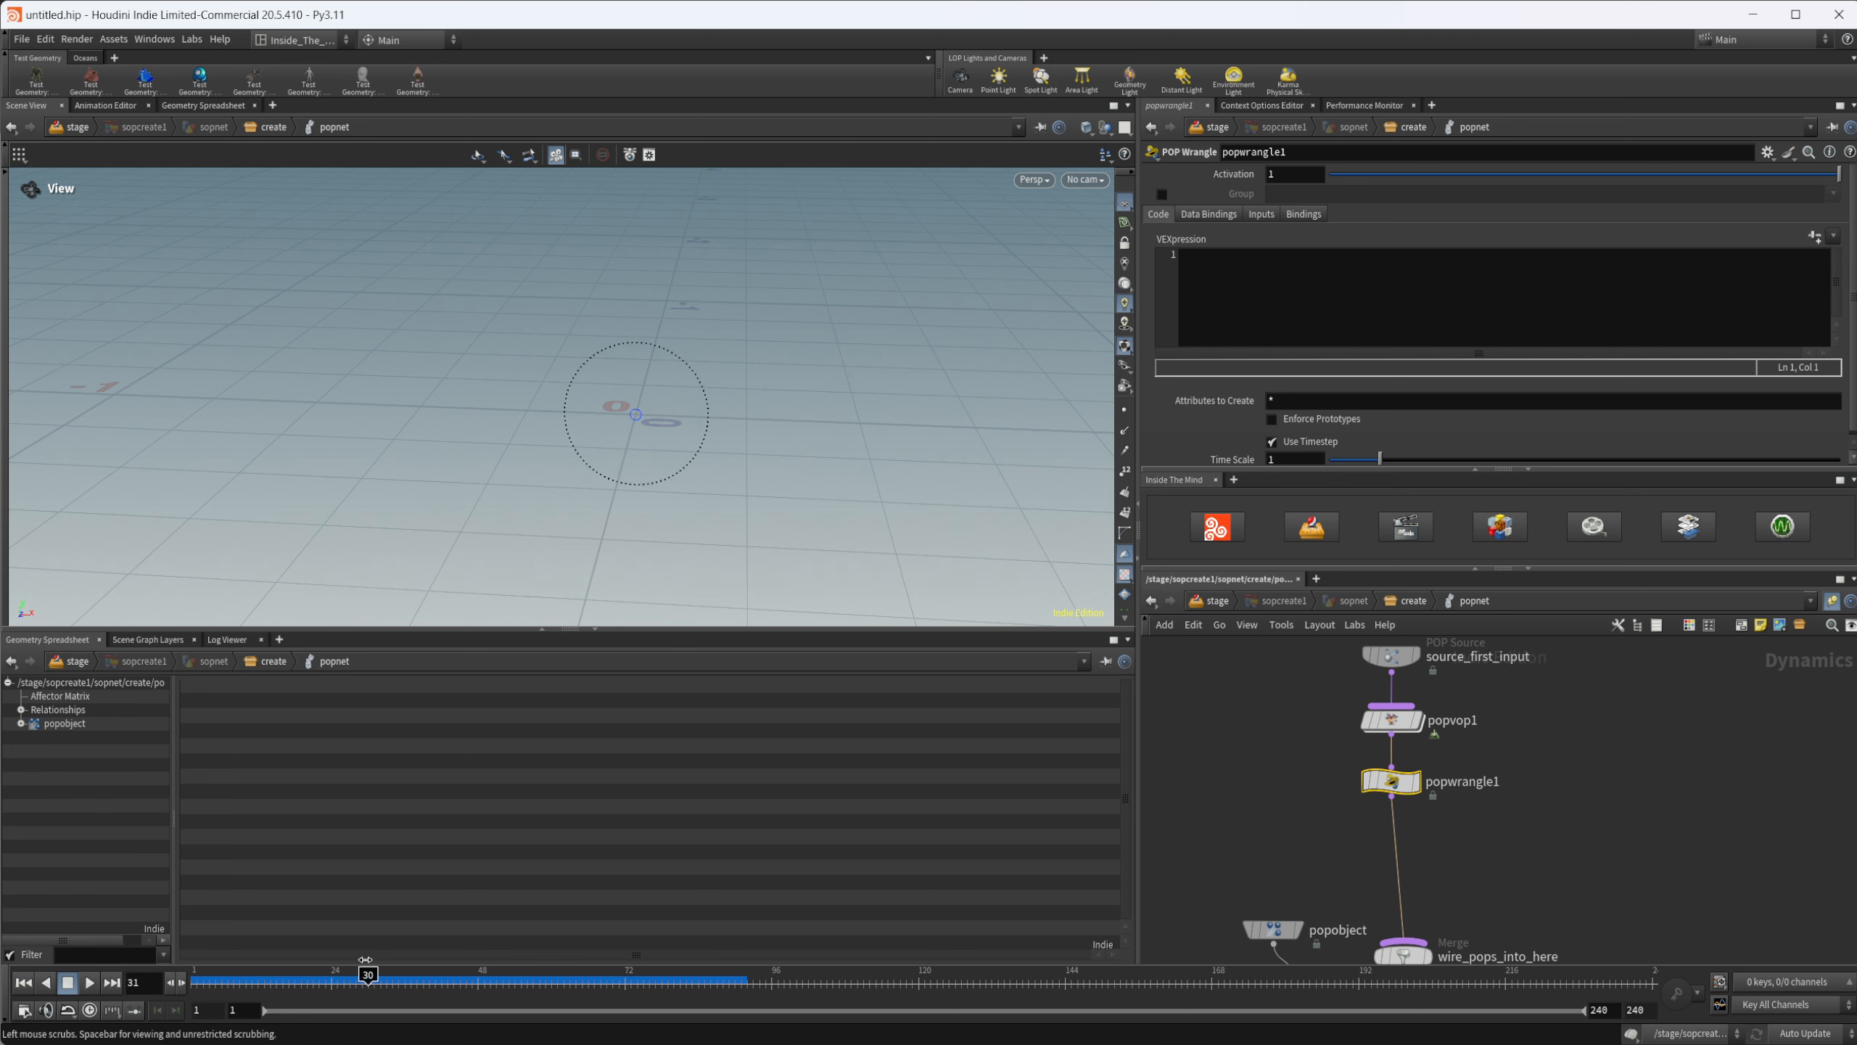
Step: Restrict the POP Wrangle to the jb group and return to frame 1
left_click(1162, 194)
left_click(1833, 194)
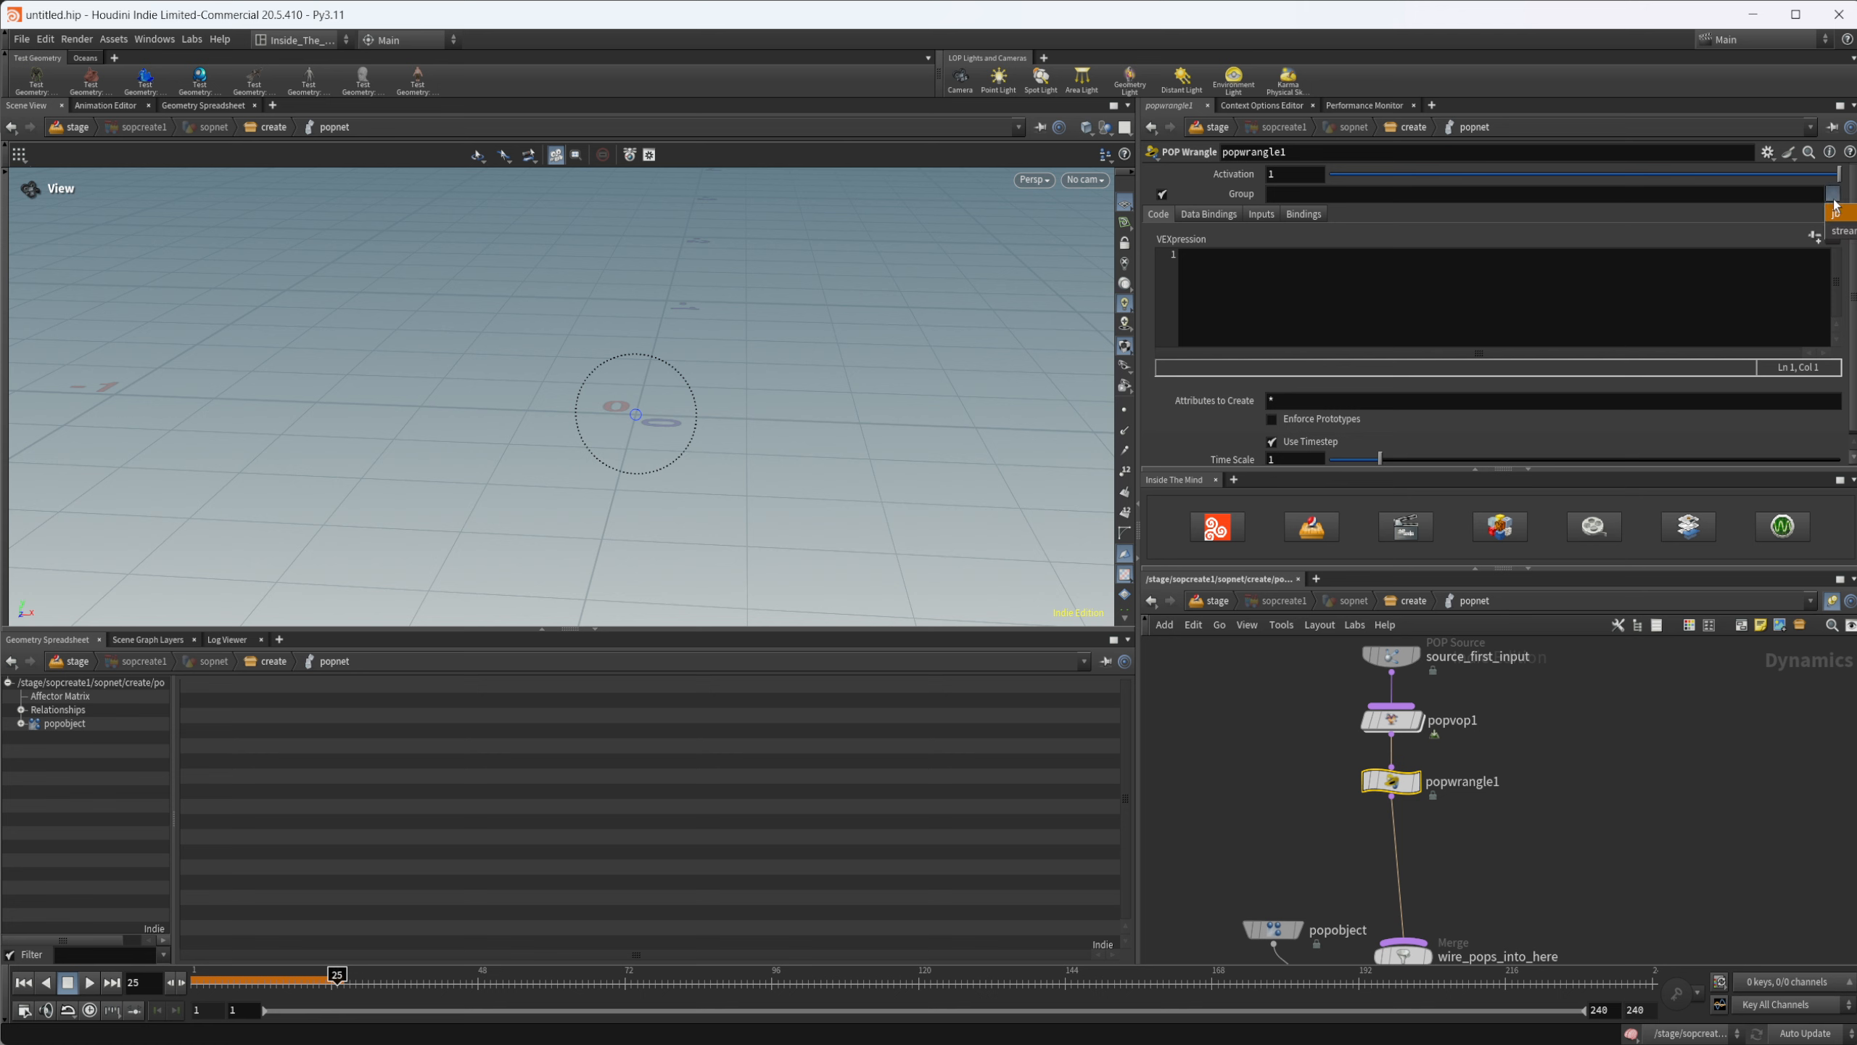
left_click(1834, 210)
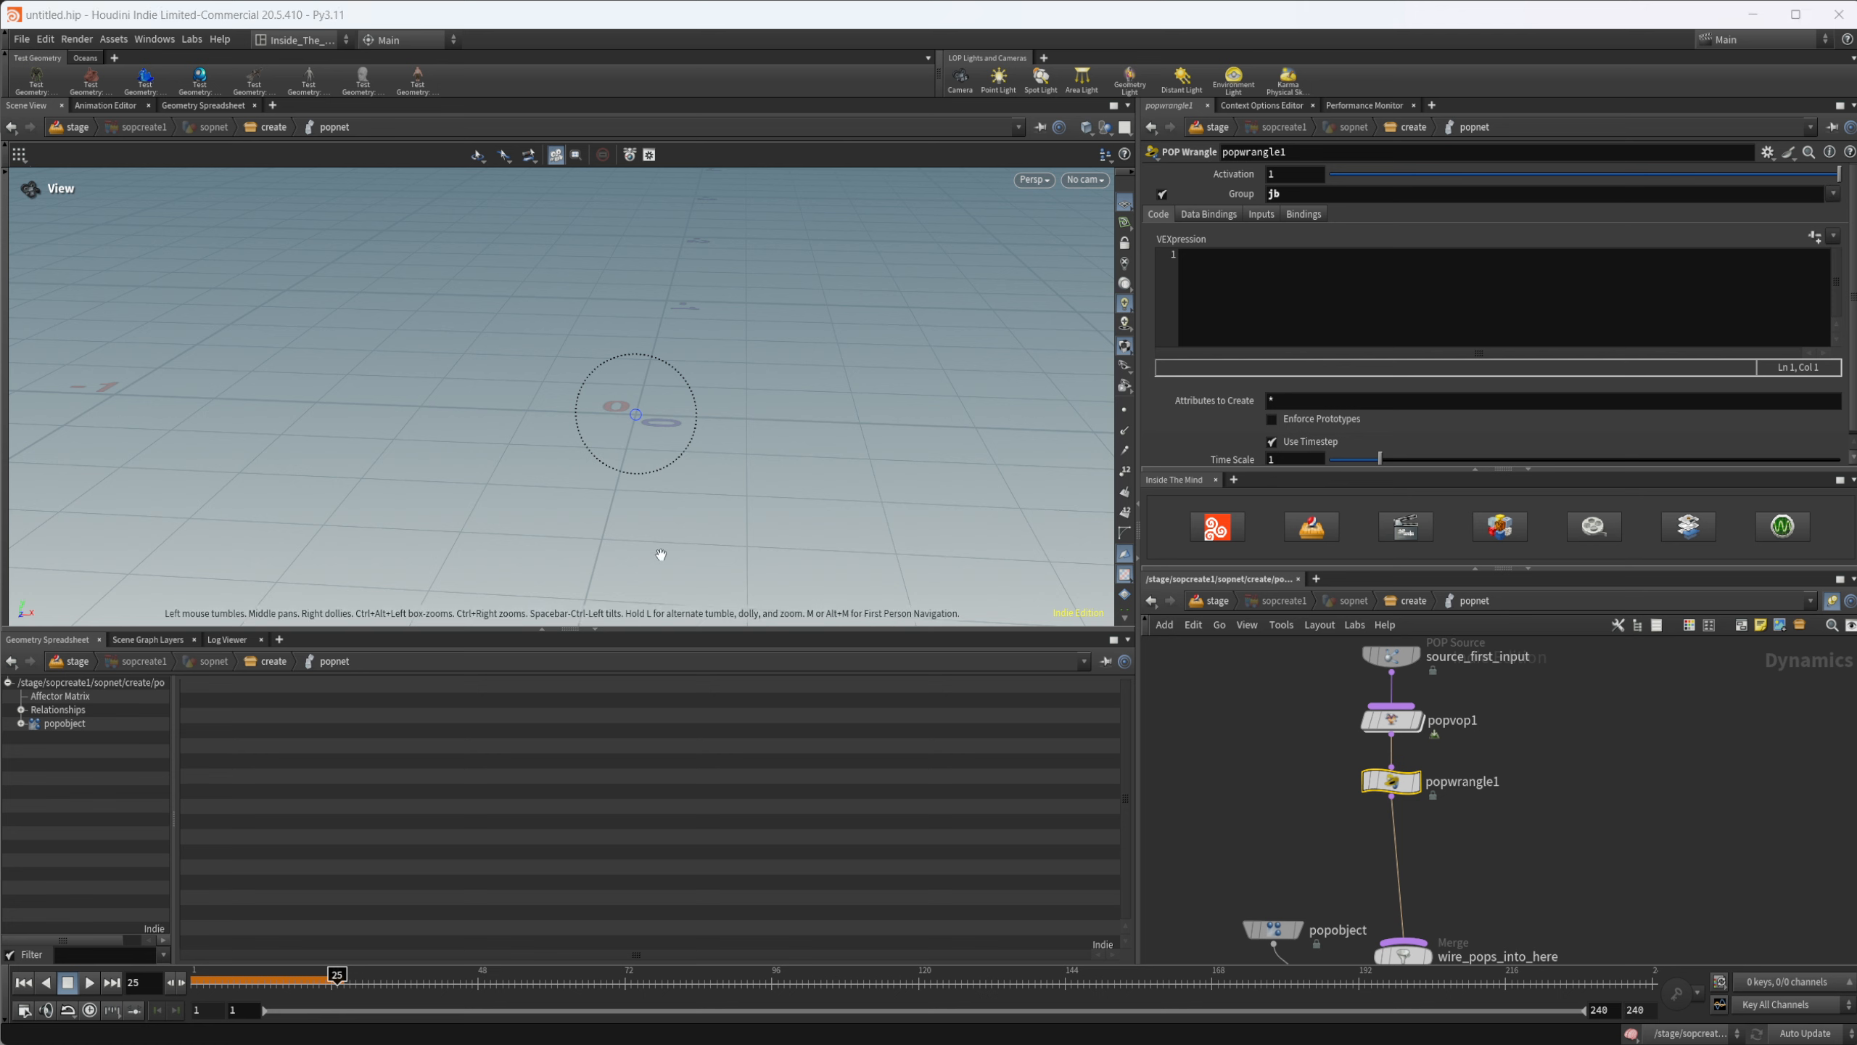
left_click(192, 974)
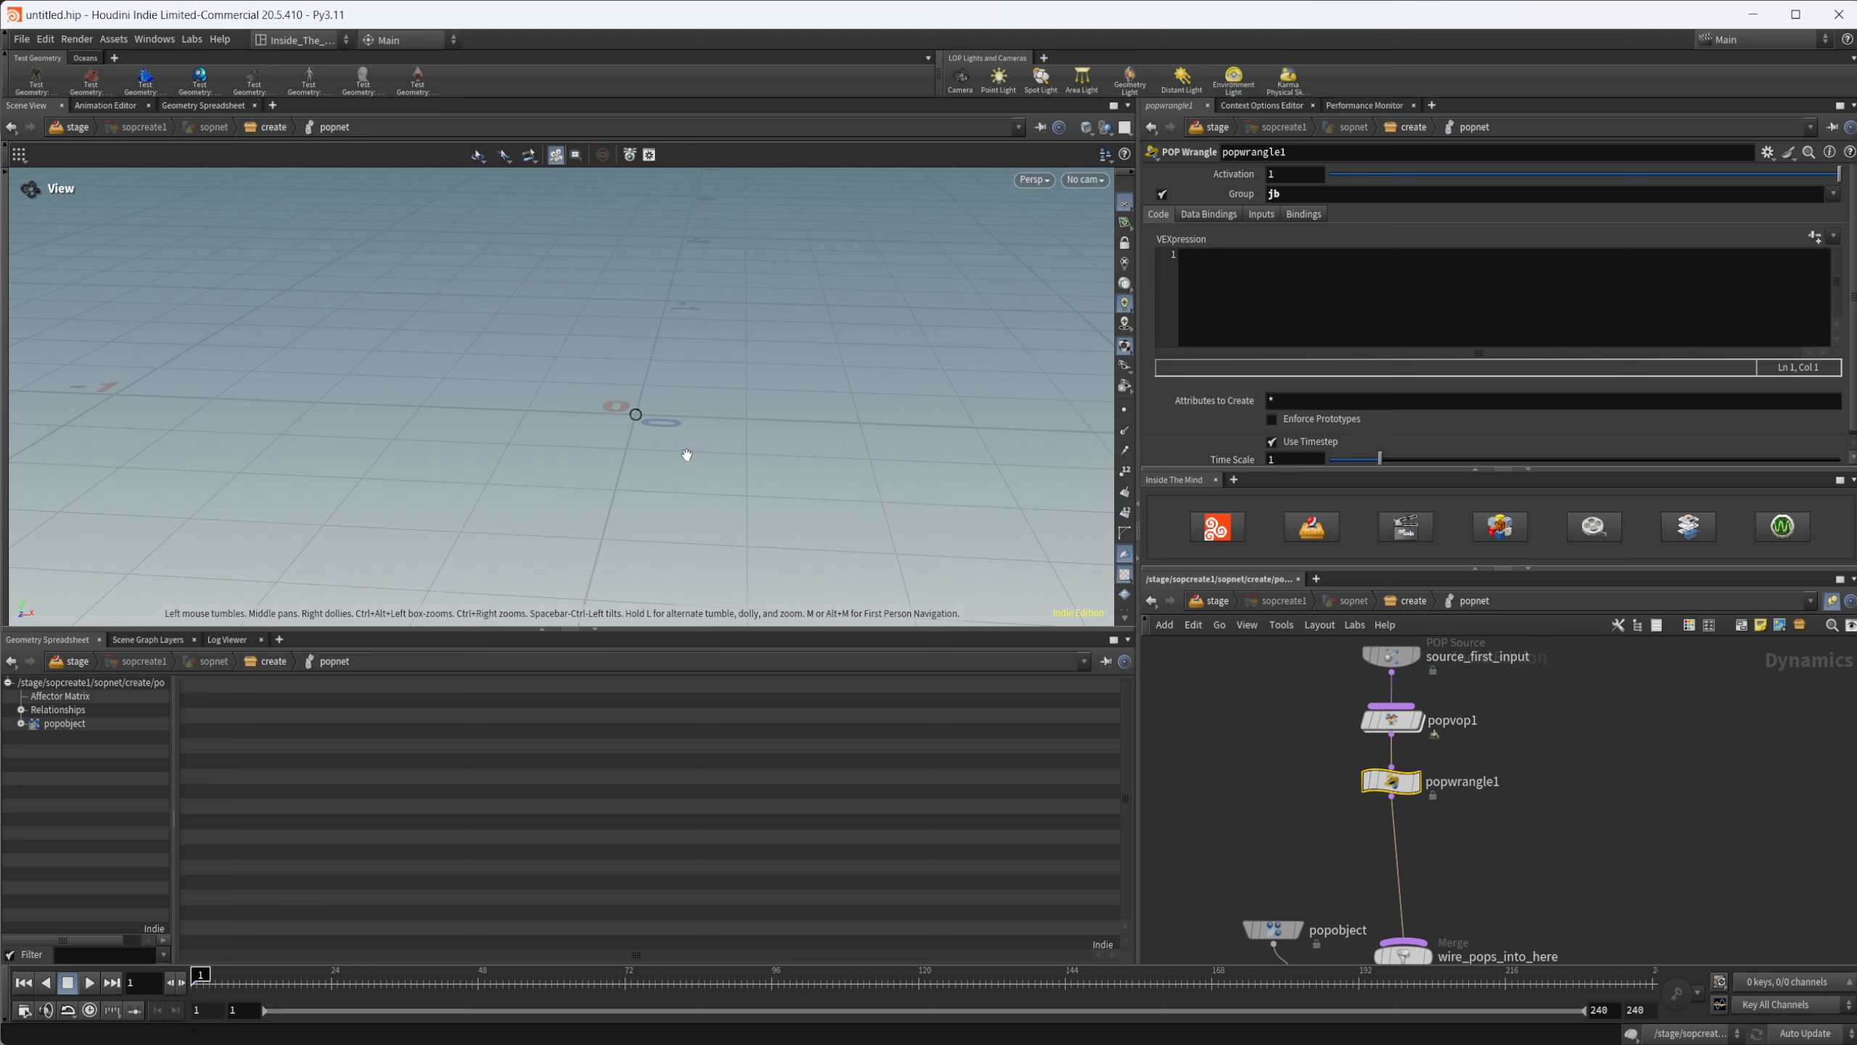
Step: Multiply the just-born particles' velocity by ten in popwrangle1 with the expression v@v*=10;
left_click(1253, 280)
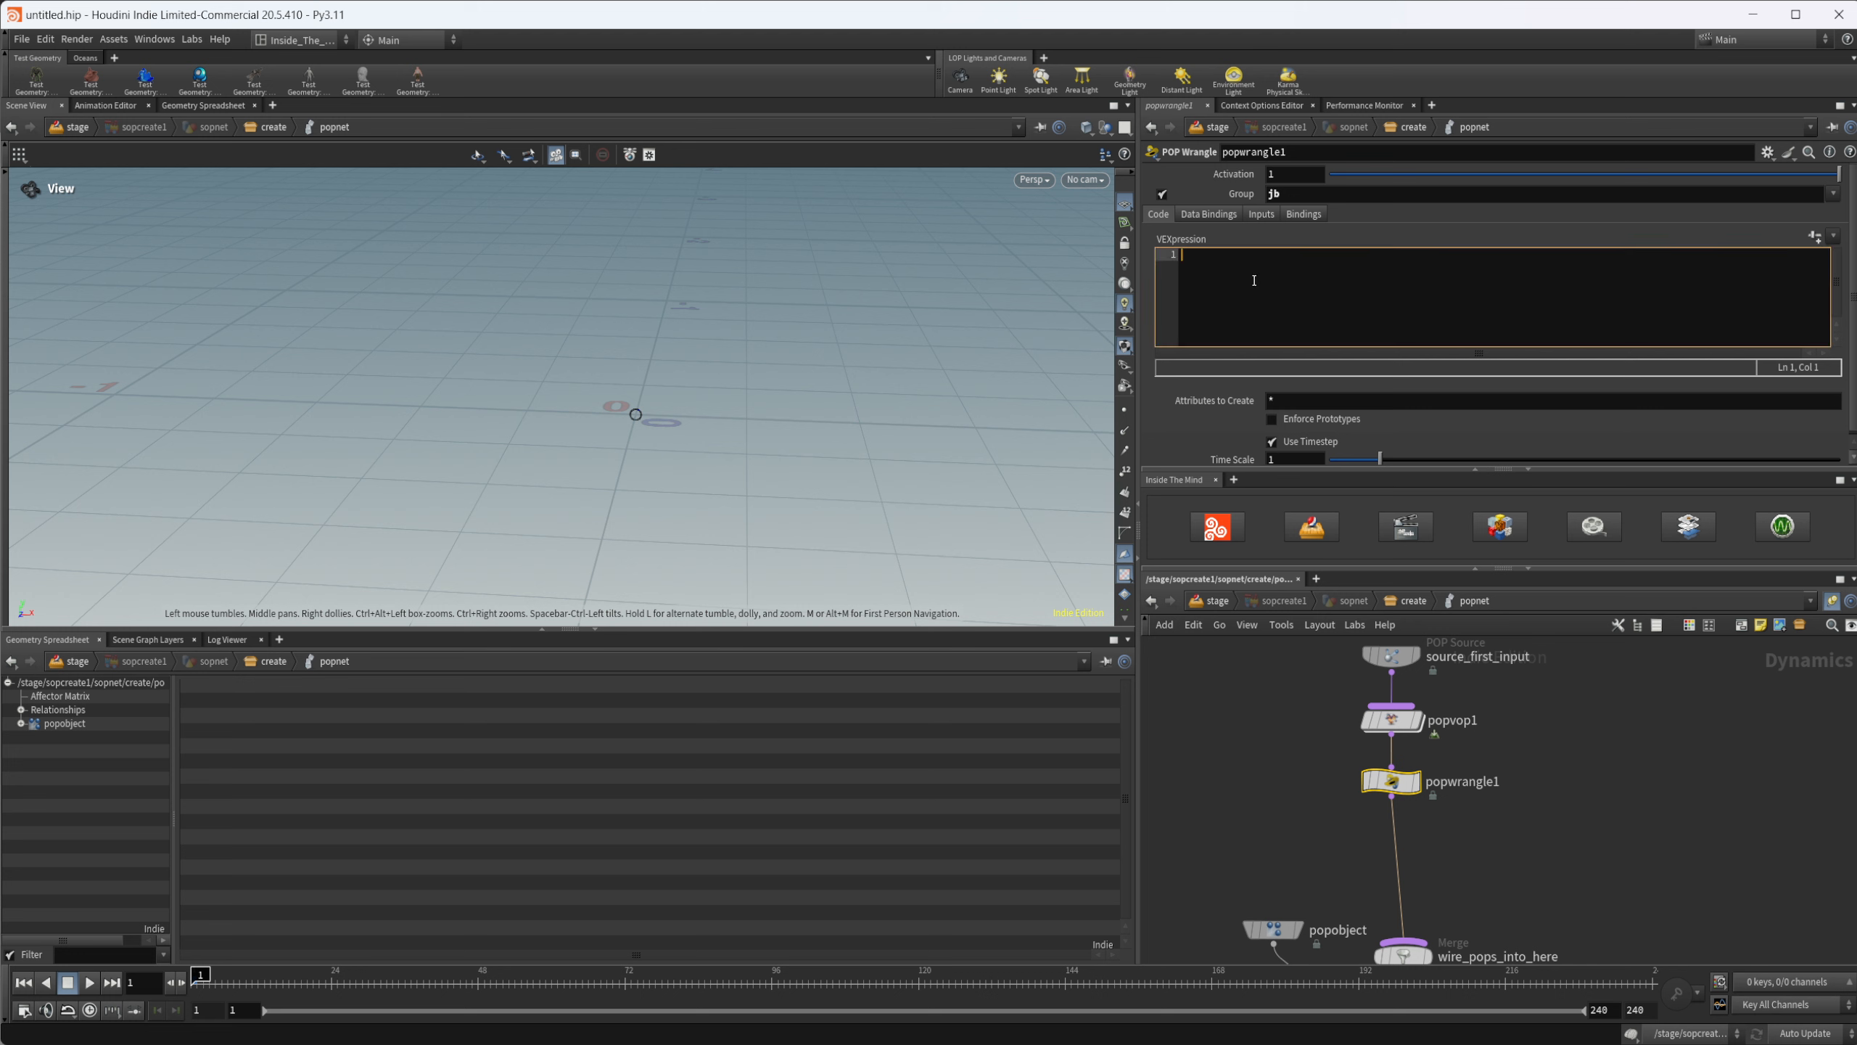
type("v@")
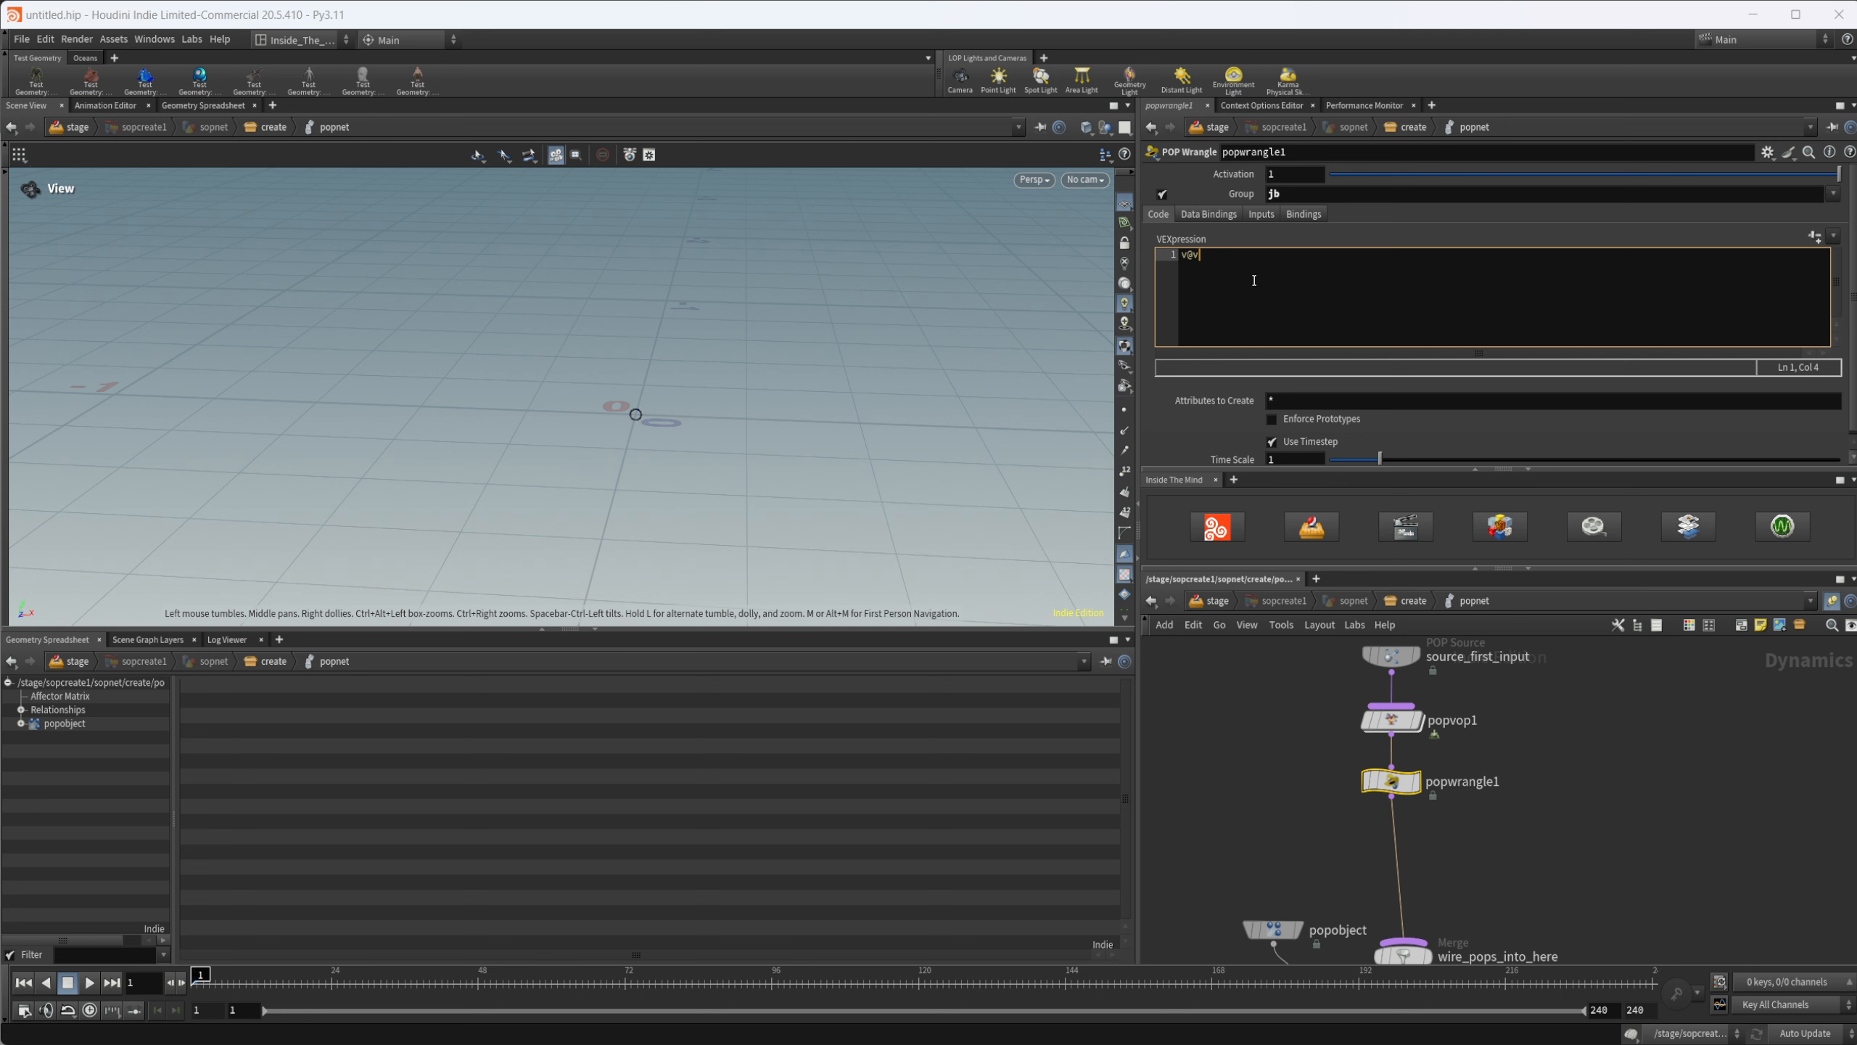
type("v*=10;")
Step: Play the simulation to check the faster emission, then return to frame 1
left_click(90, 982)
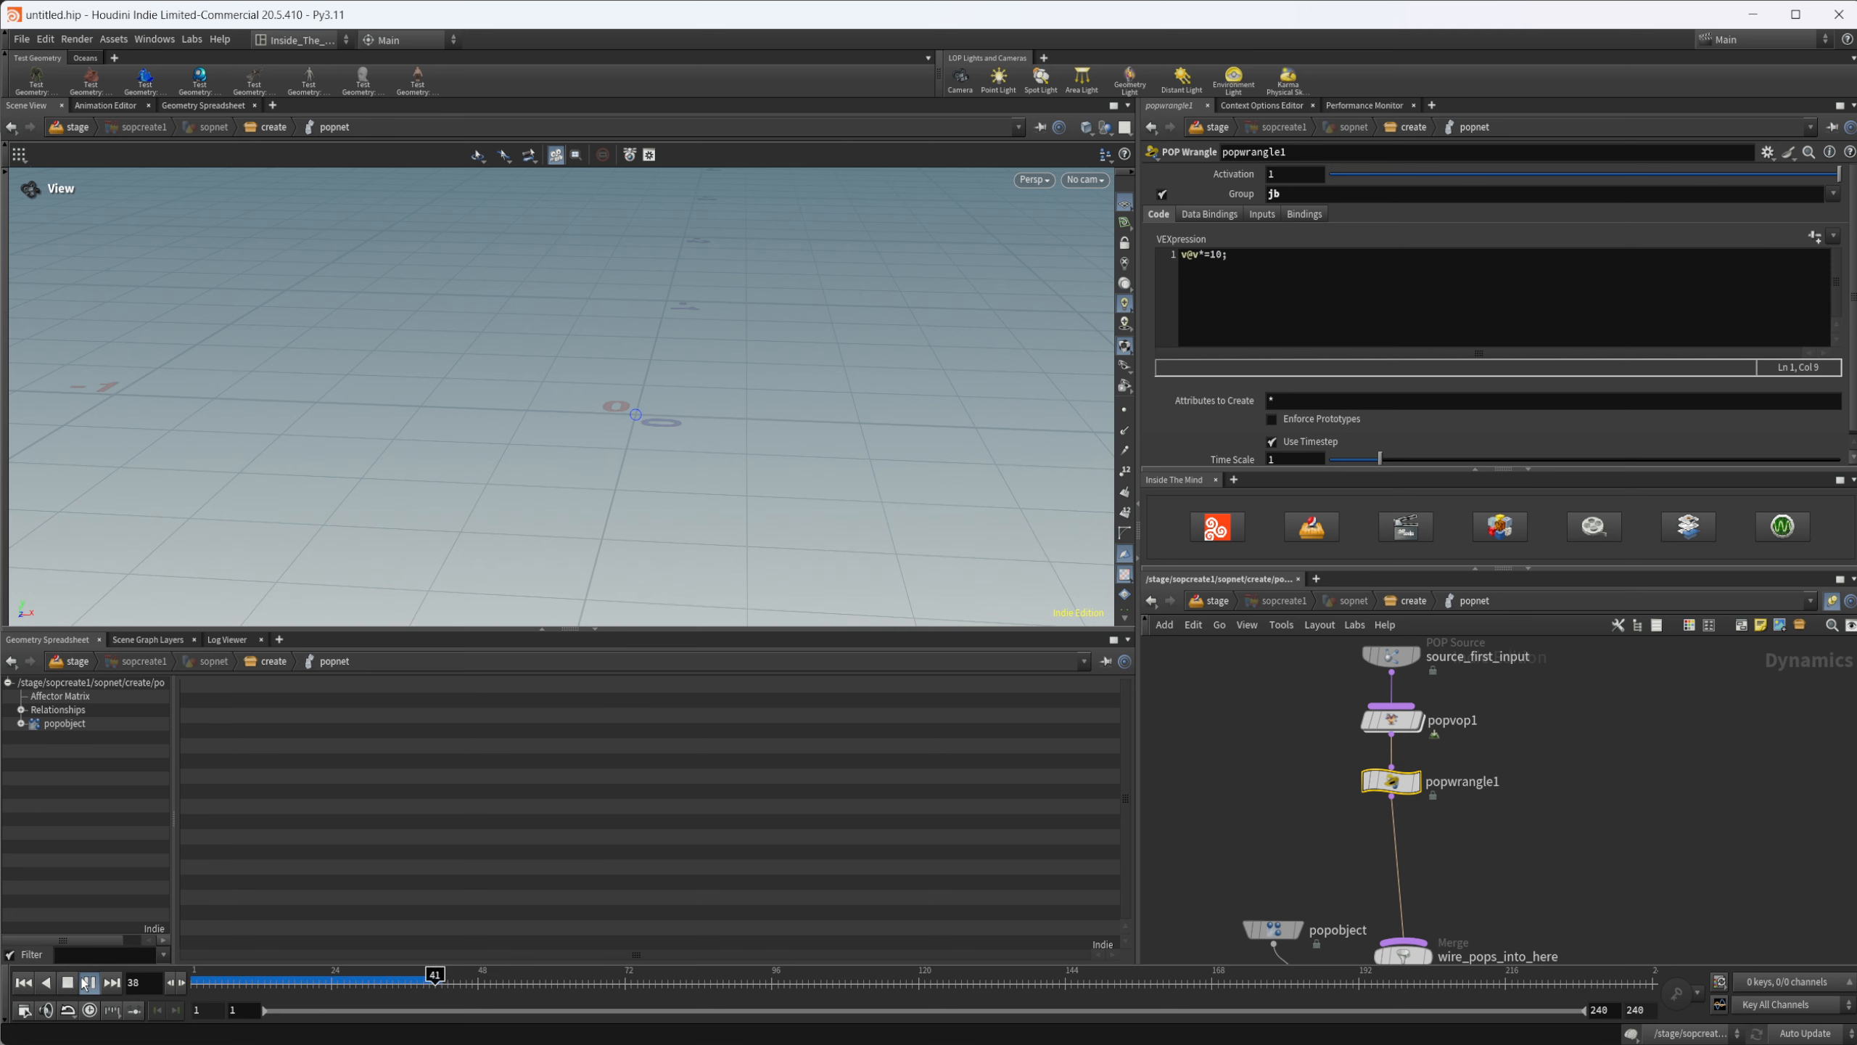
left_click(217, 978)
mouse_move(216, 978)
left_mouse_down()
mouse_move(339, 981)
mouse_move(185, 986)
left_mouse_up()
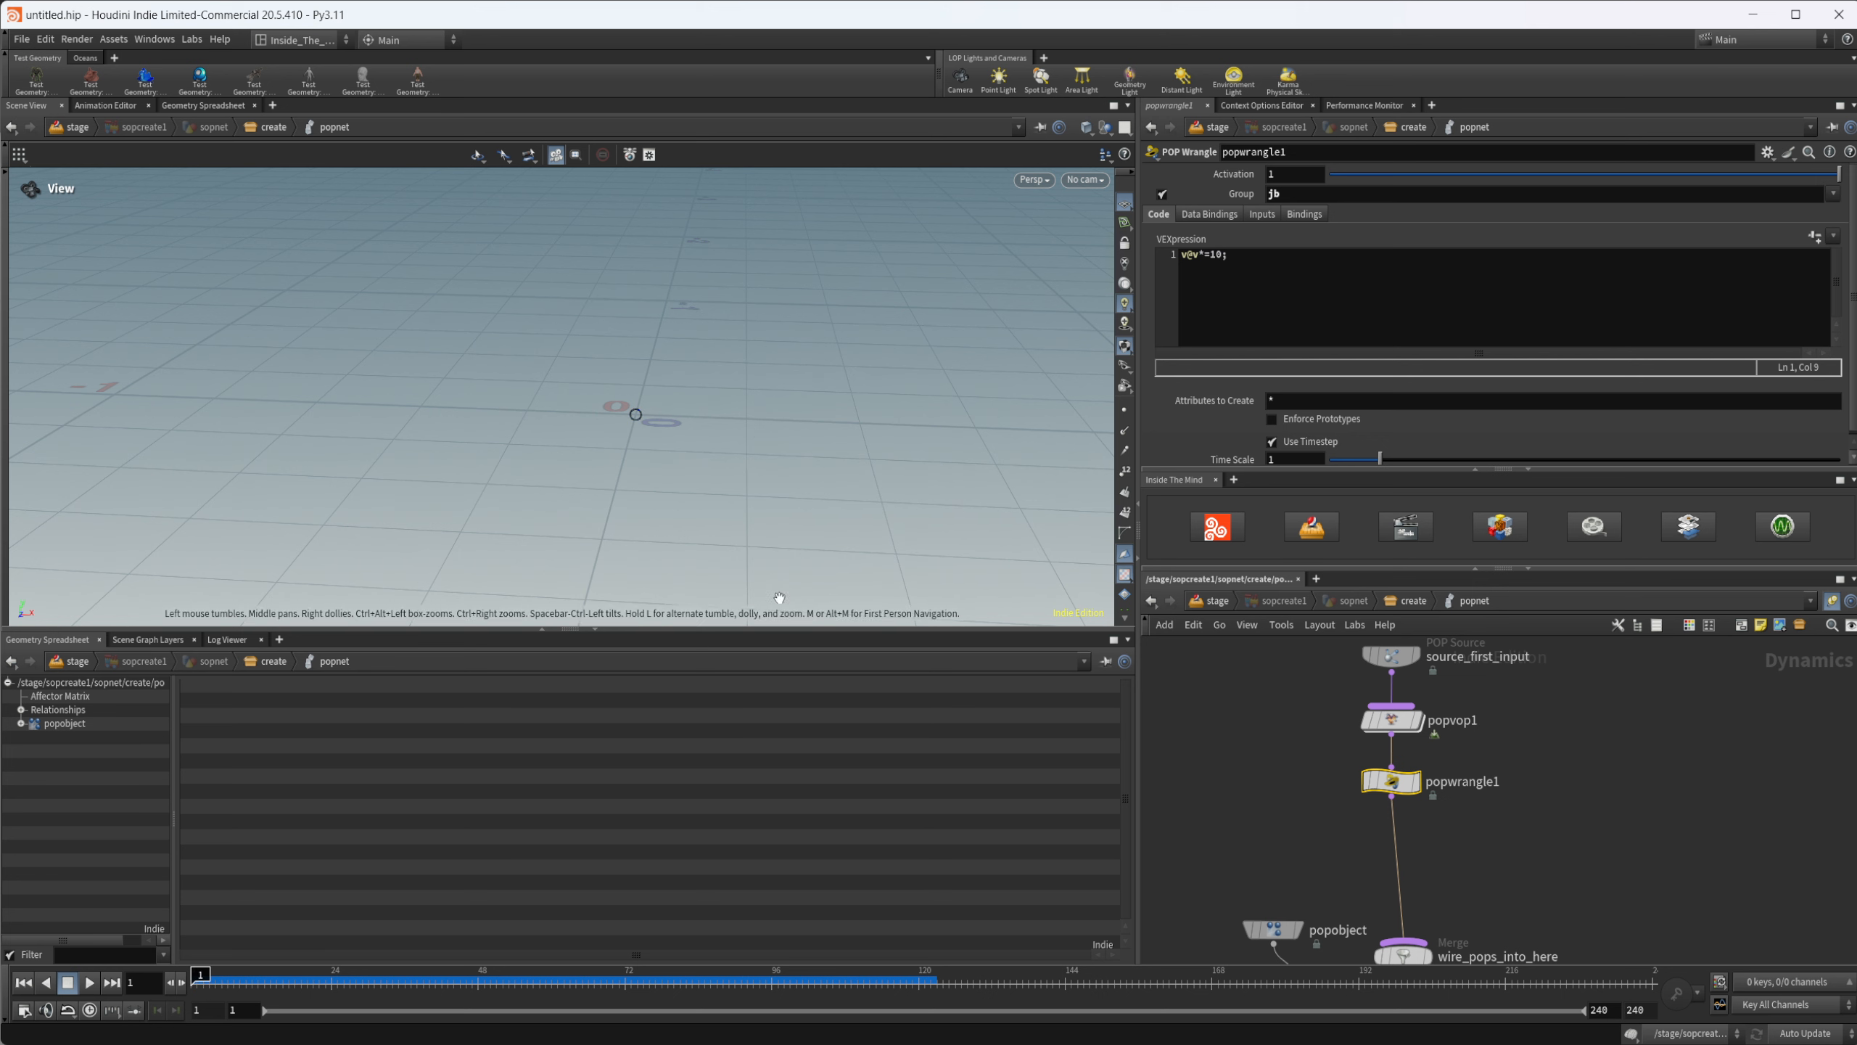
Step: Make room above the merge and solver nodes and insert a POP Wind node on the wire below popwrangle1
middle_click_drag(1488, 806, 1471, 739)
scroll(1478, 749, "down", 3)
left_click_drag(1255, 745, 1442, 886)
scroll(1452, 762, "up", 5)
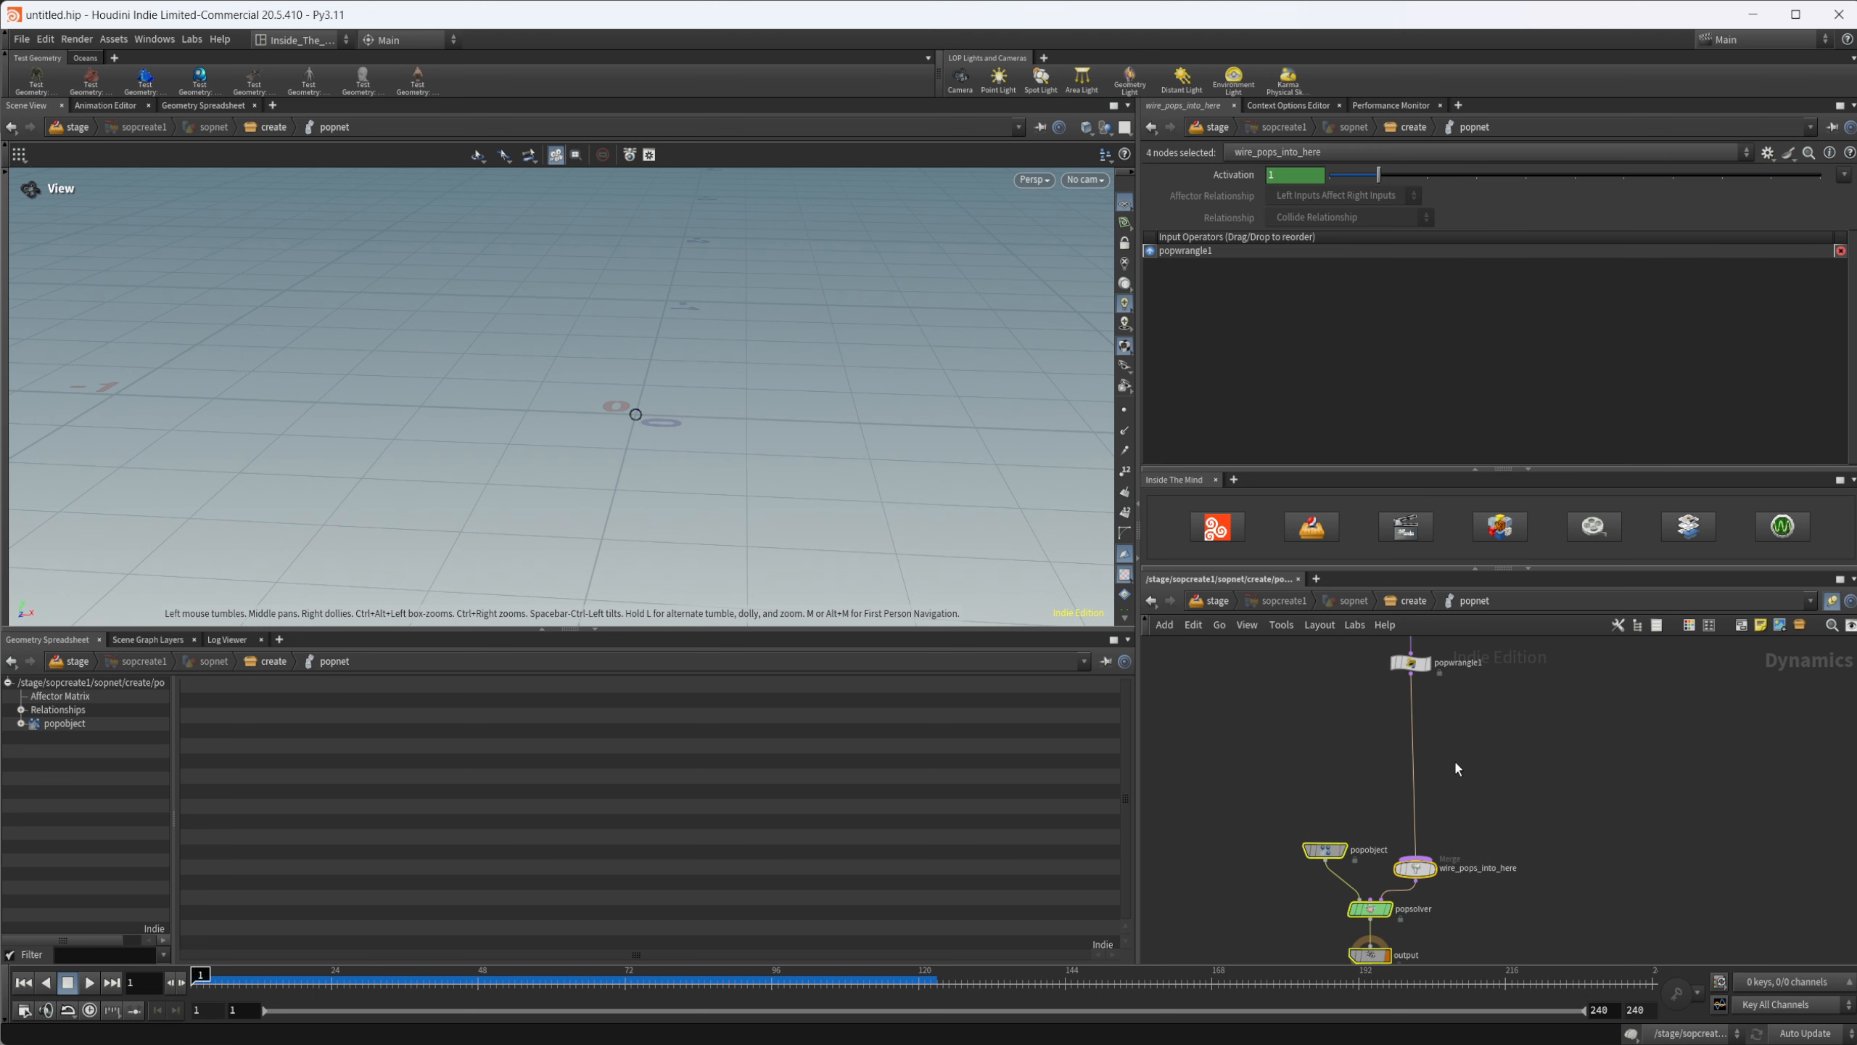
key("Tab")
type("pop w")
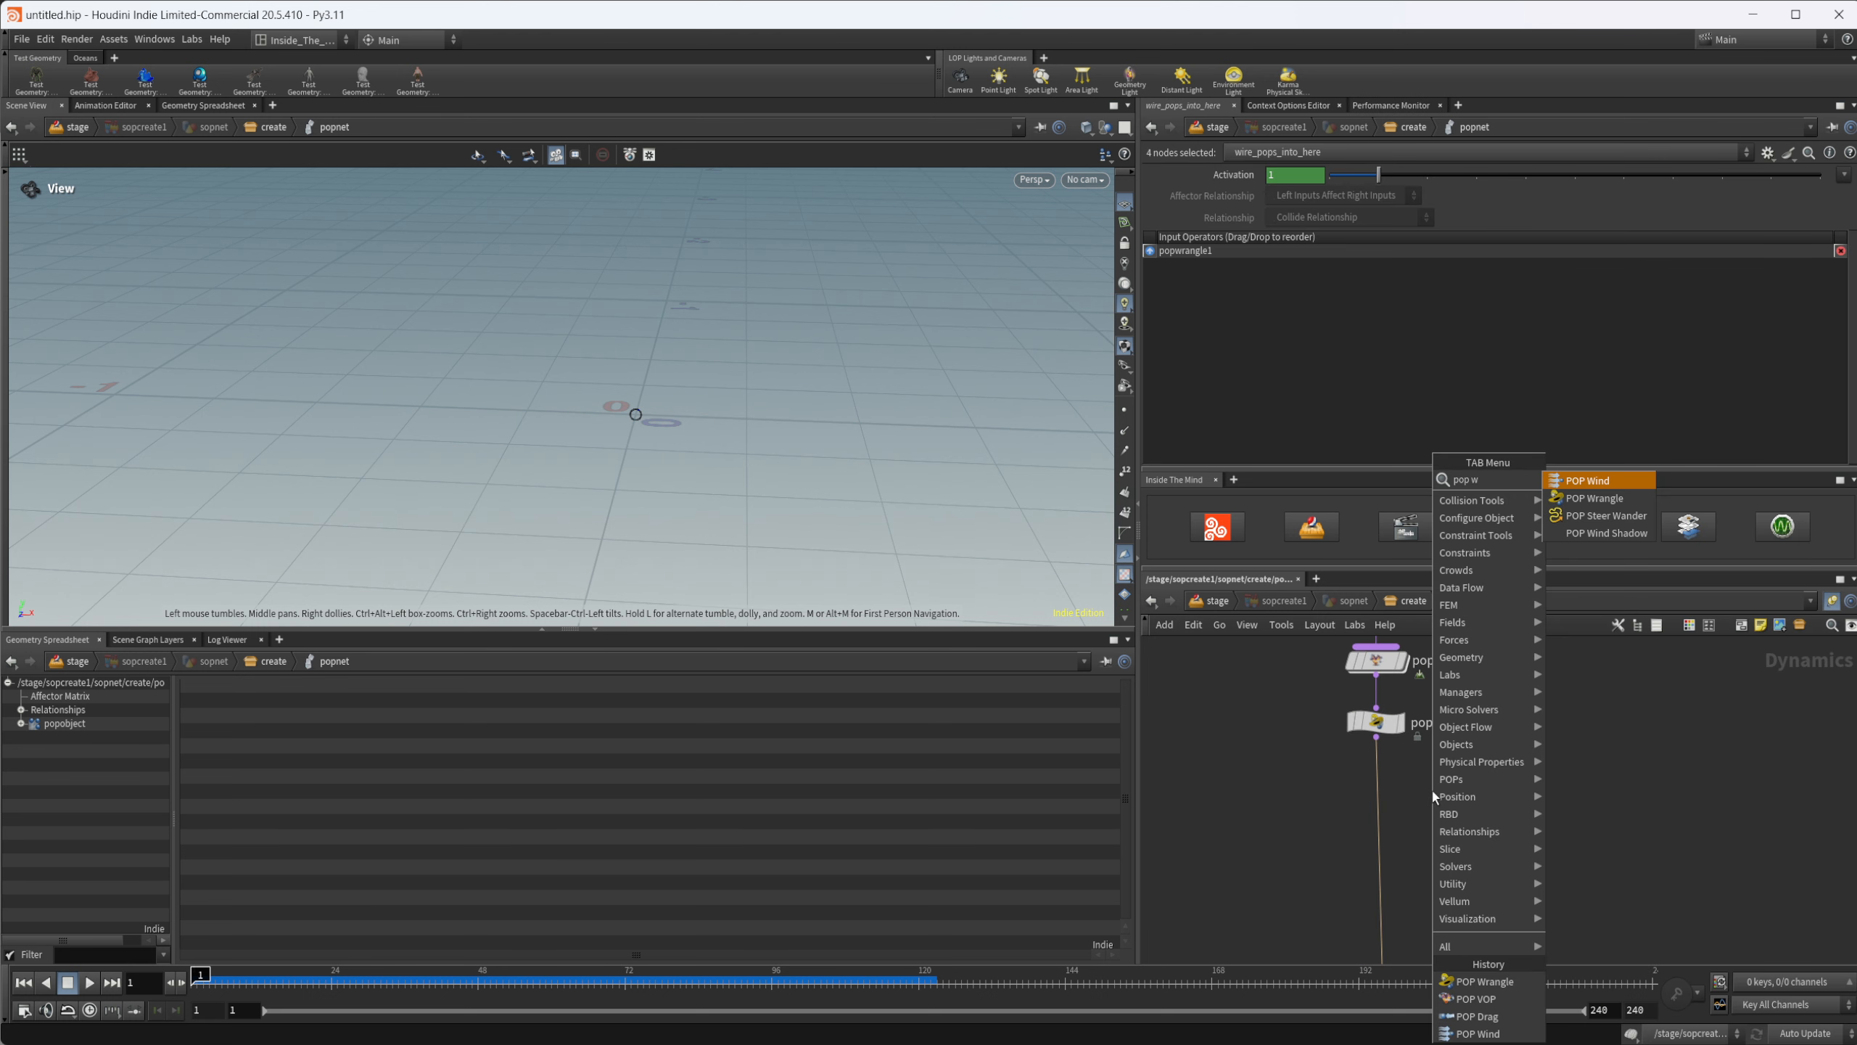
key("Return")
left_click(1432, 791)
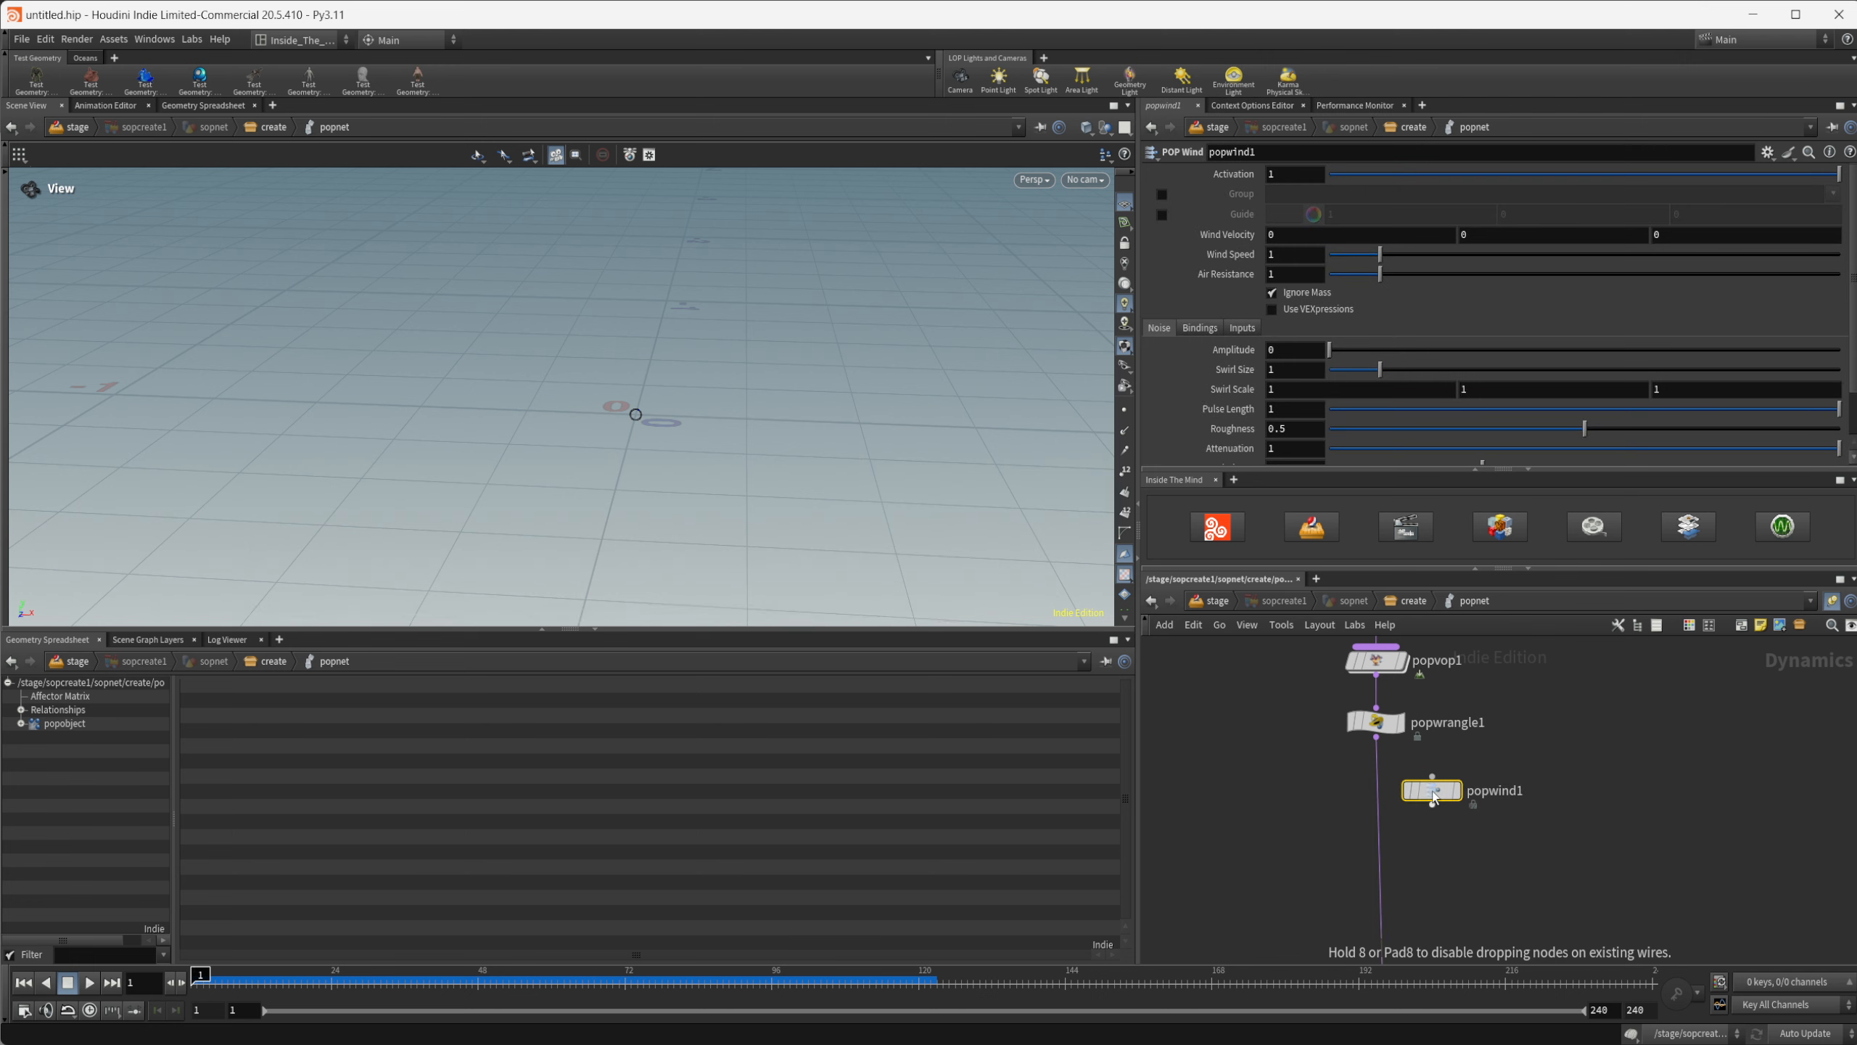
left_click_drag(1431, 789, 1377, 790)
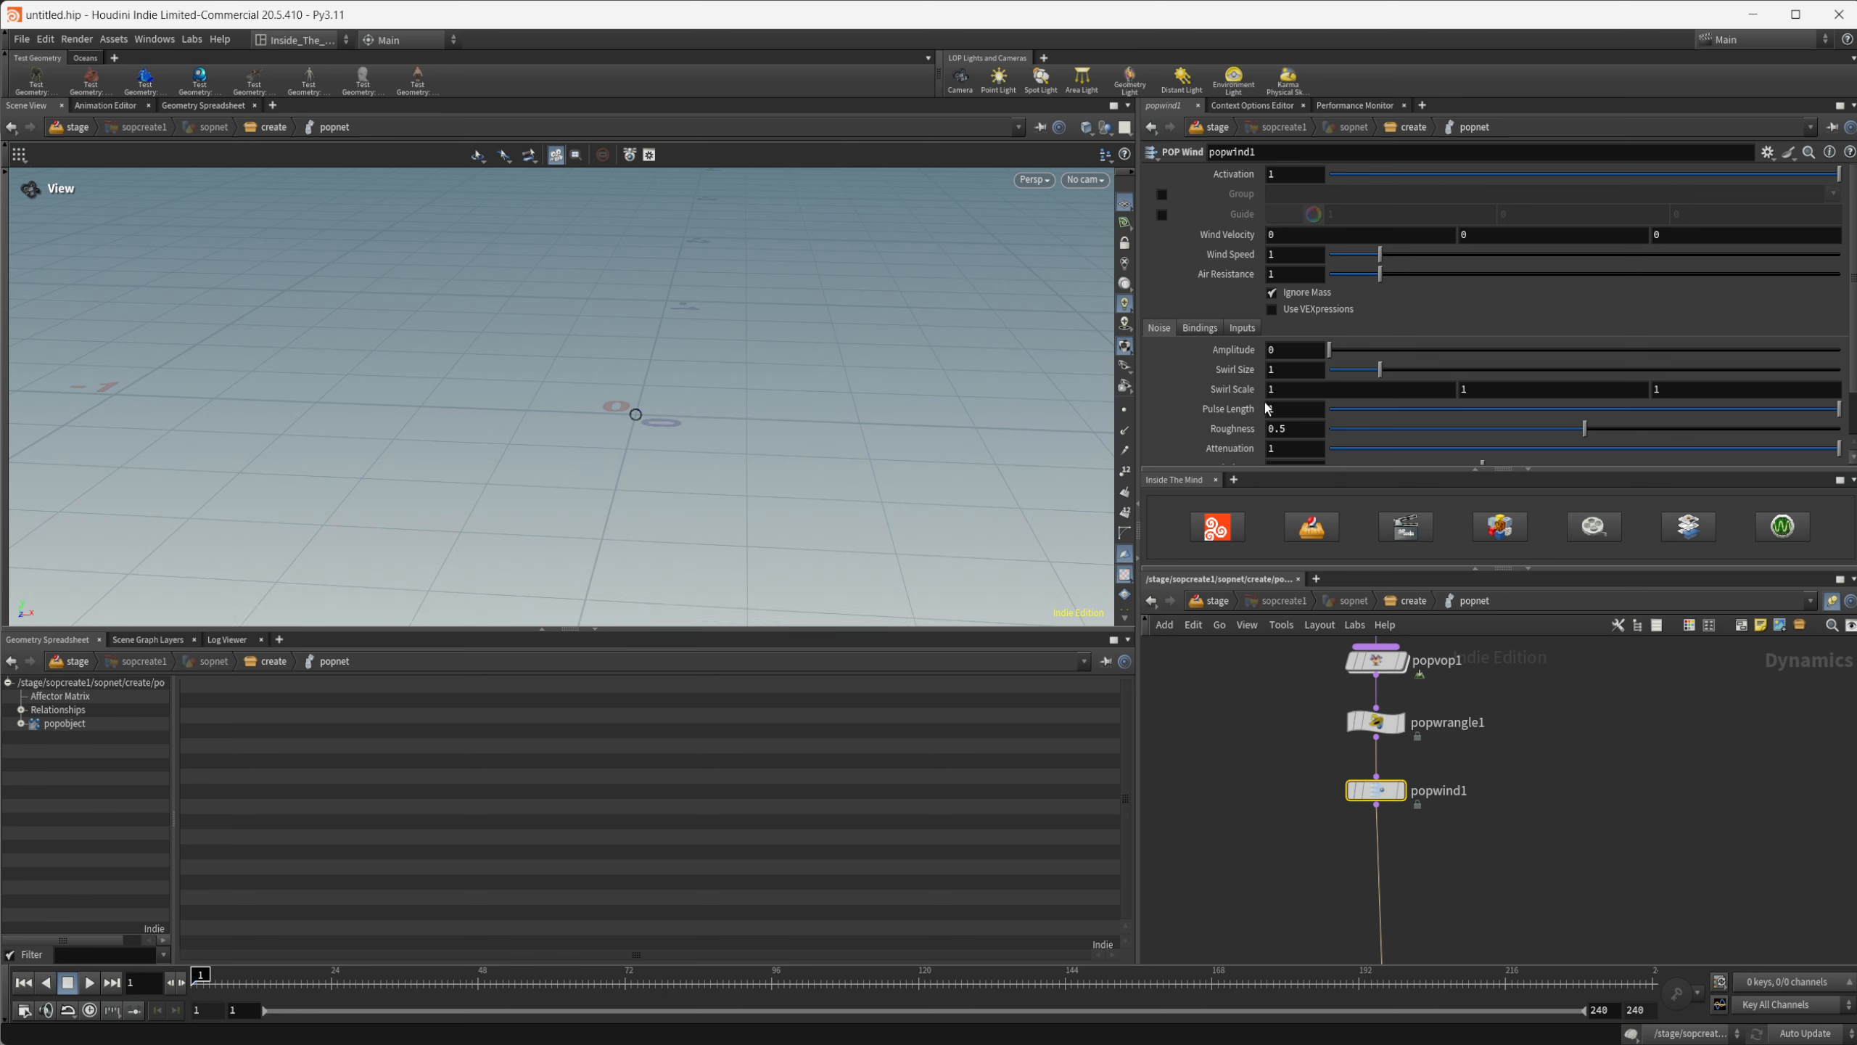
Step: Set the POP Wind noise to amplitude 0.2, swirl size 0.17 and roughness 0.685
scroll(1256, 331, "down", 2)
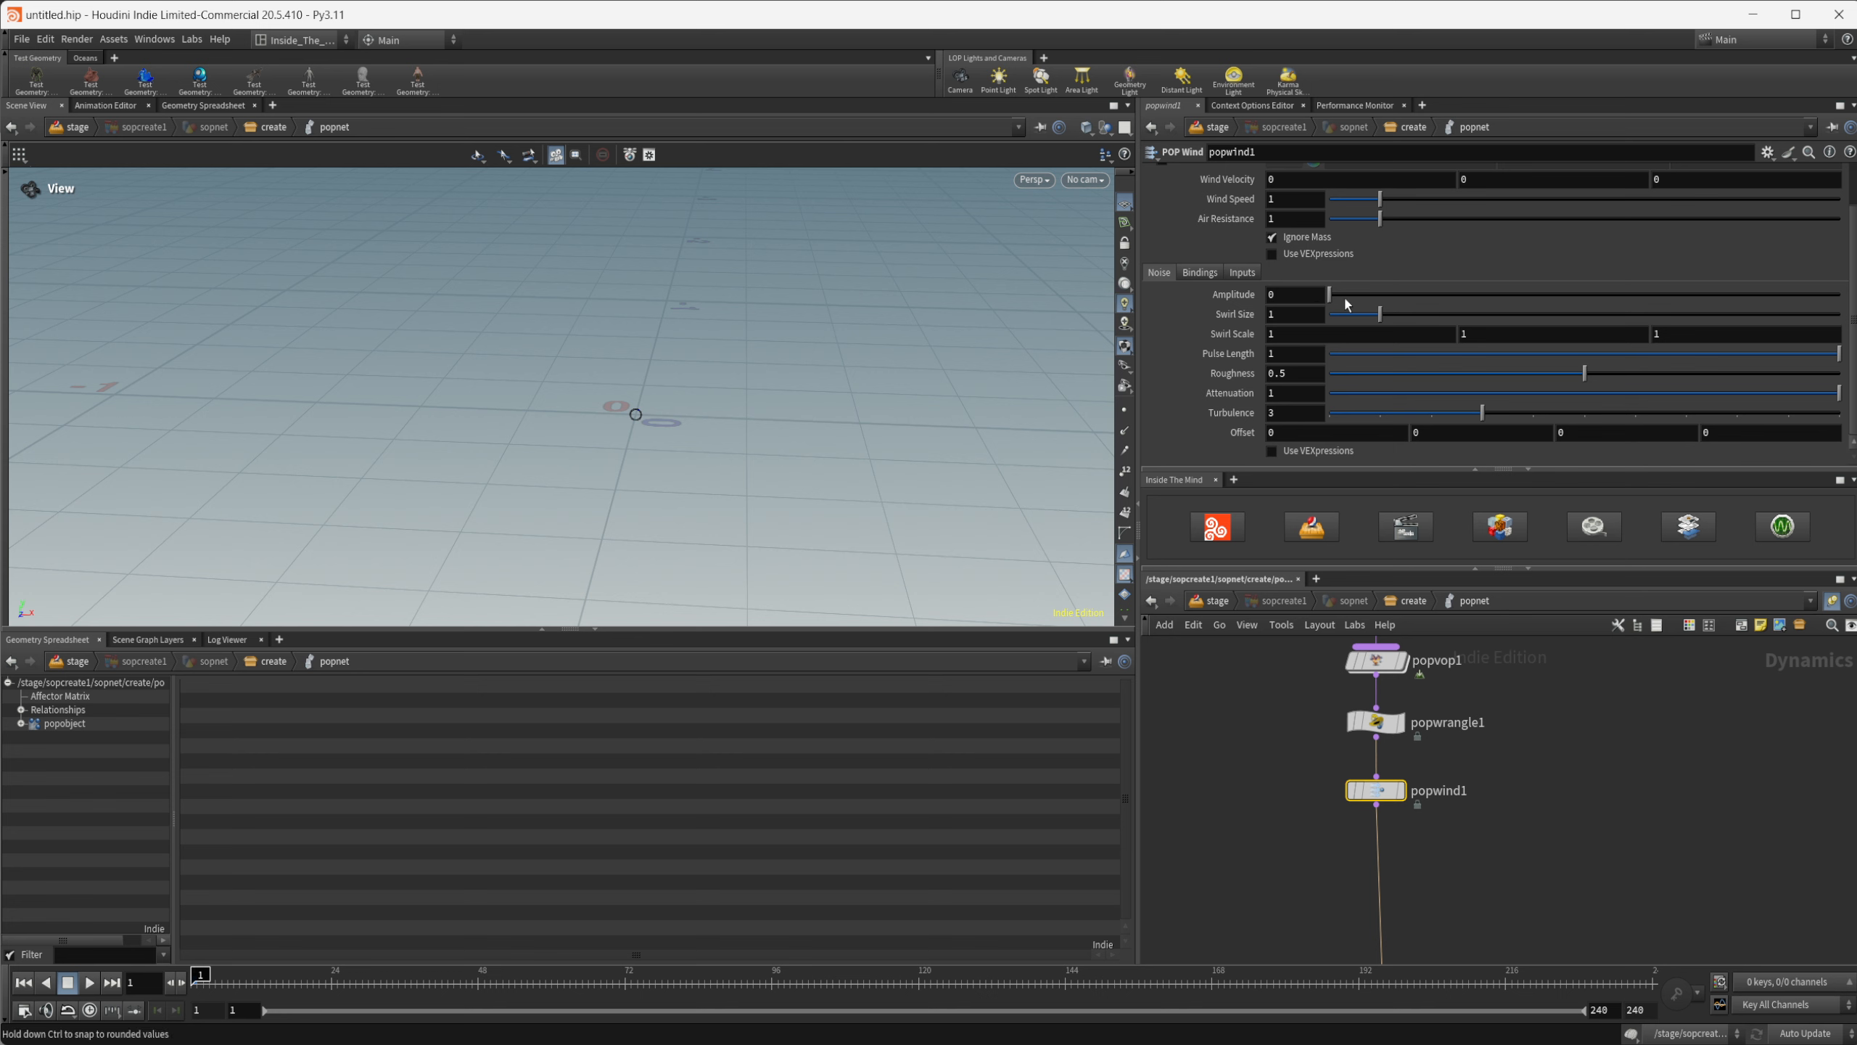
left_click_drag(1334, 296, 1339, 322)
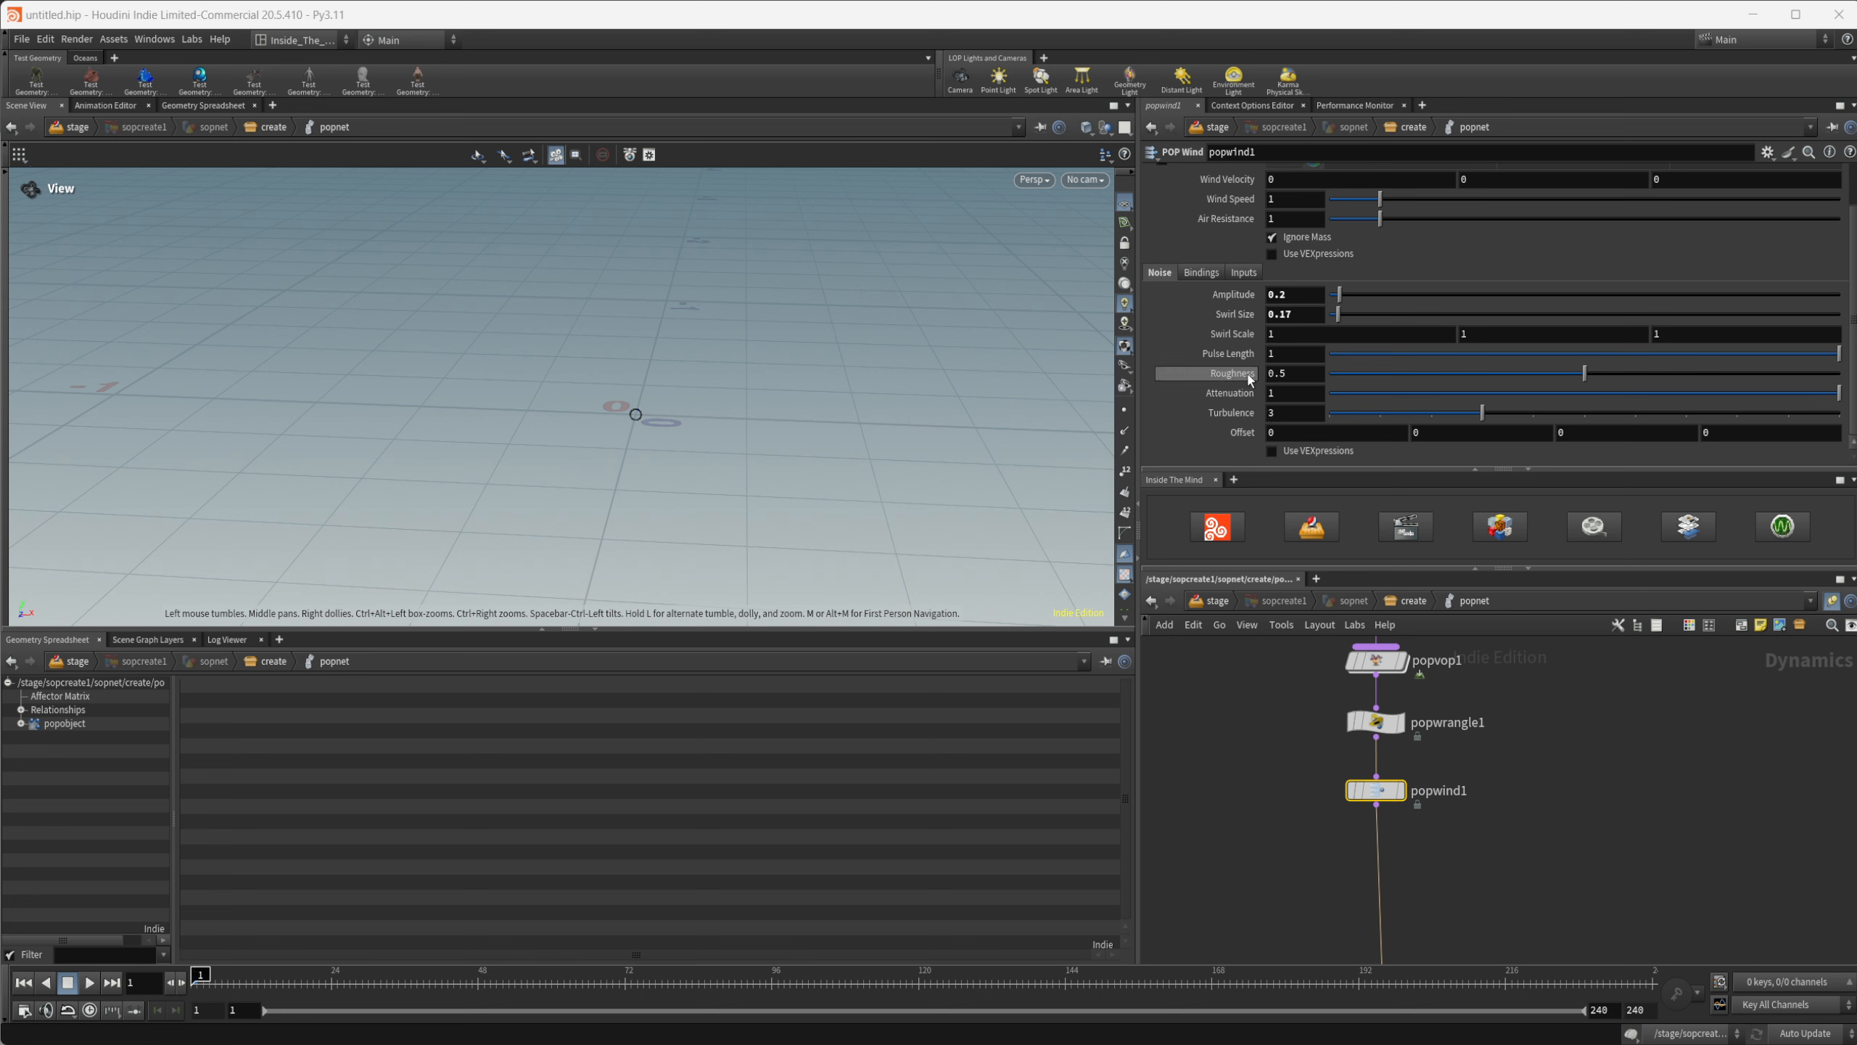
left_click_drag(1584, 373, 1679, 377)
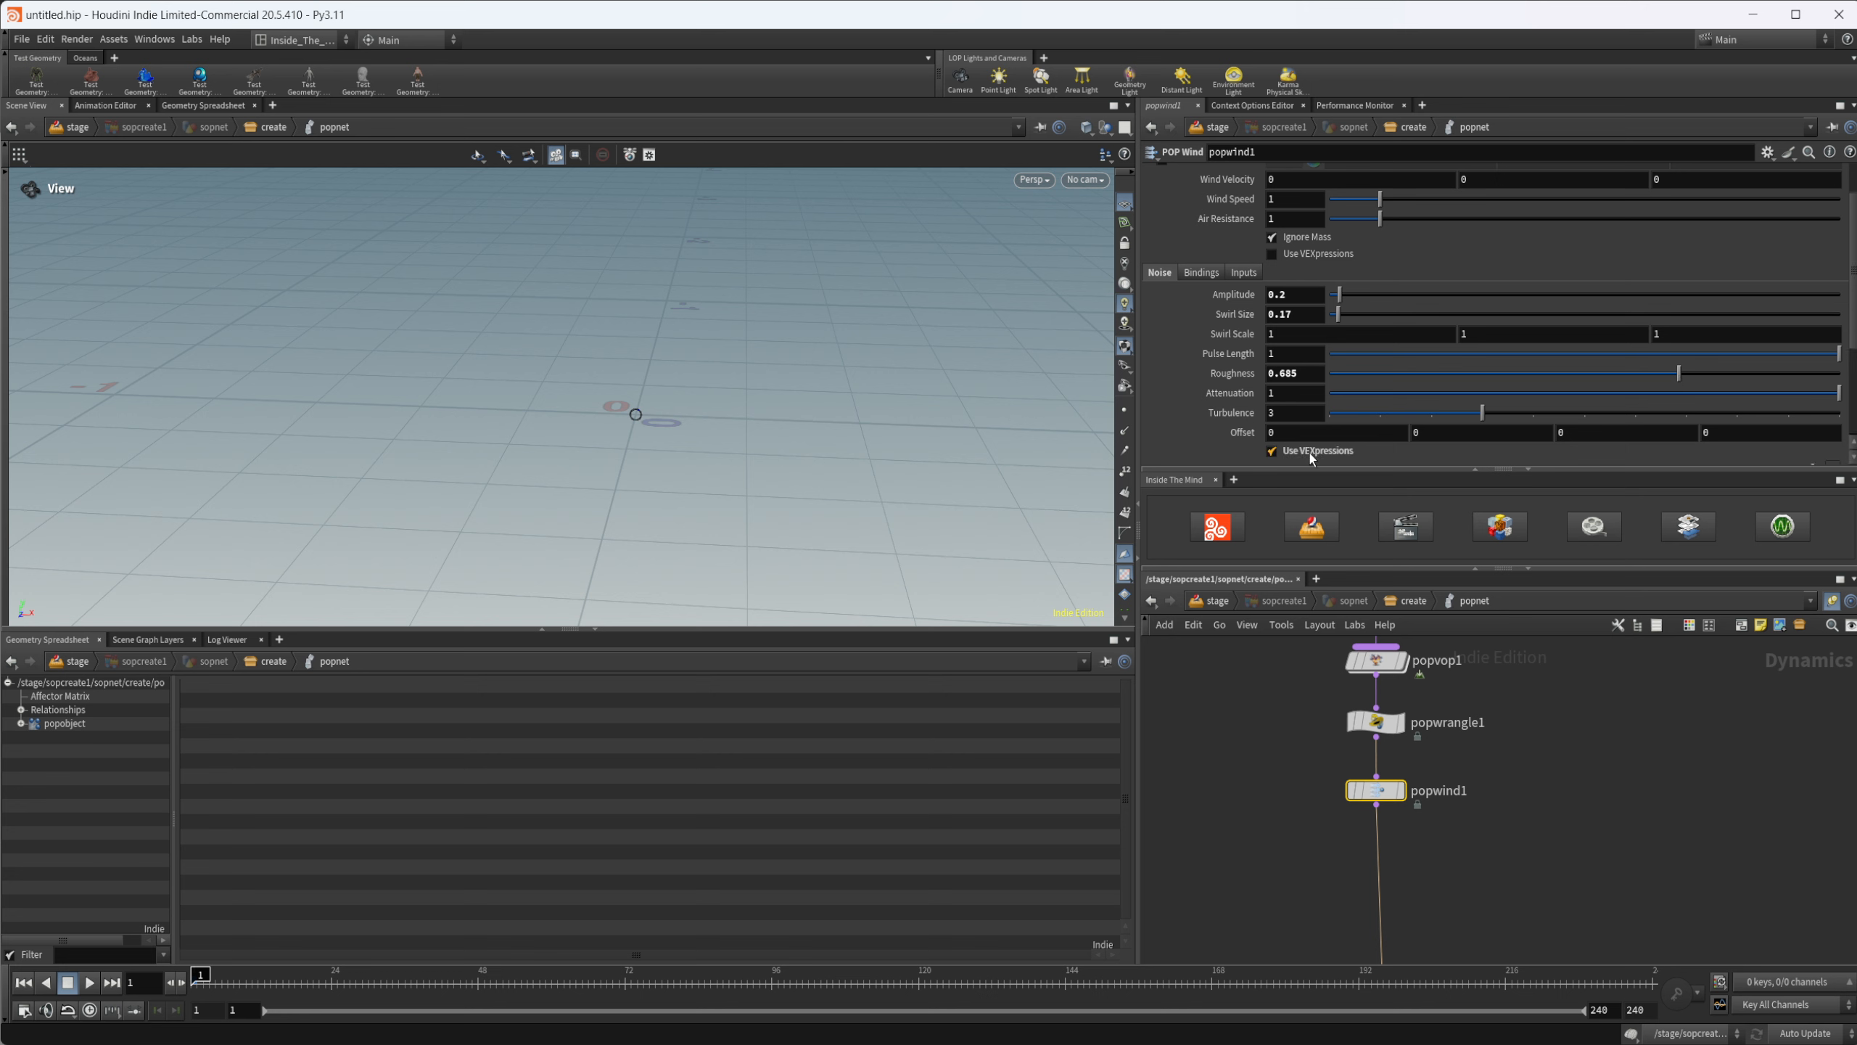
scroll(1213, 357, "down", 3)
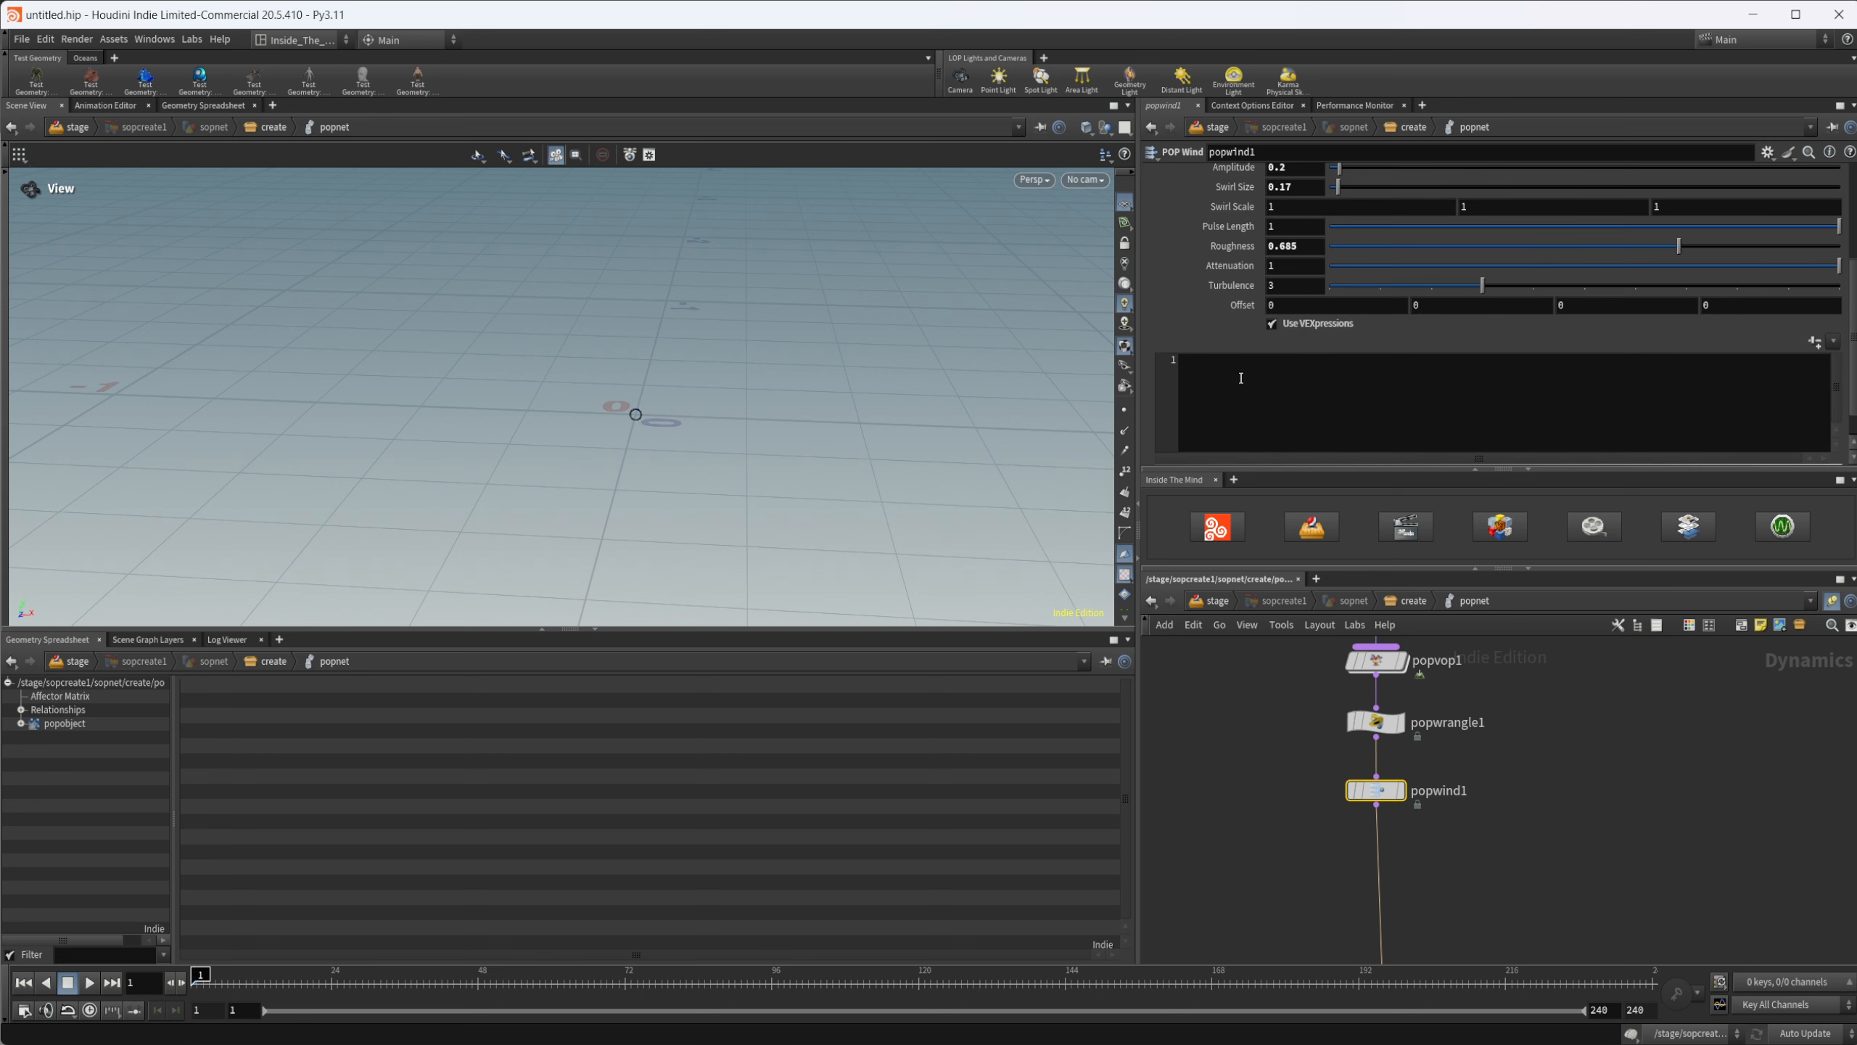
scroll(1240, 378, "up", 1)
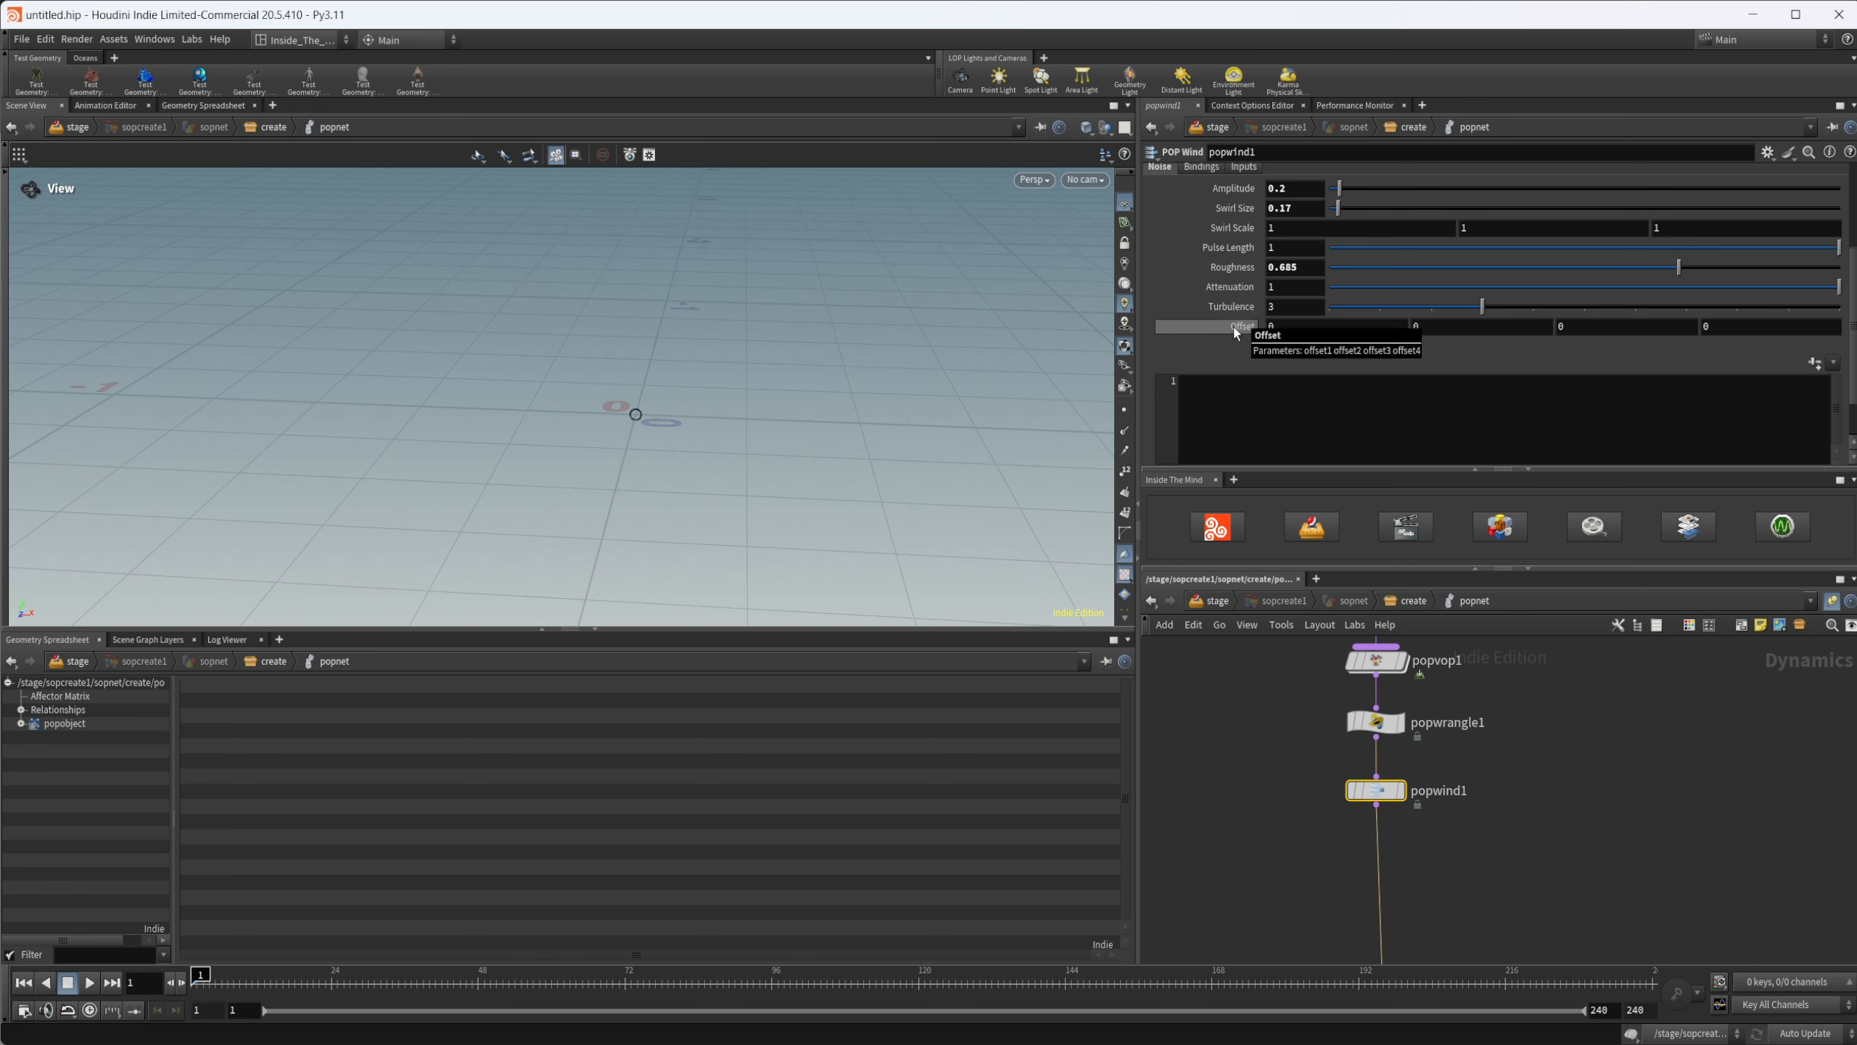
left_click(1211, 421)
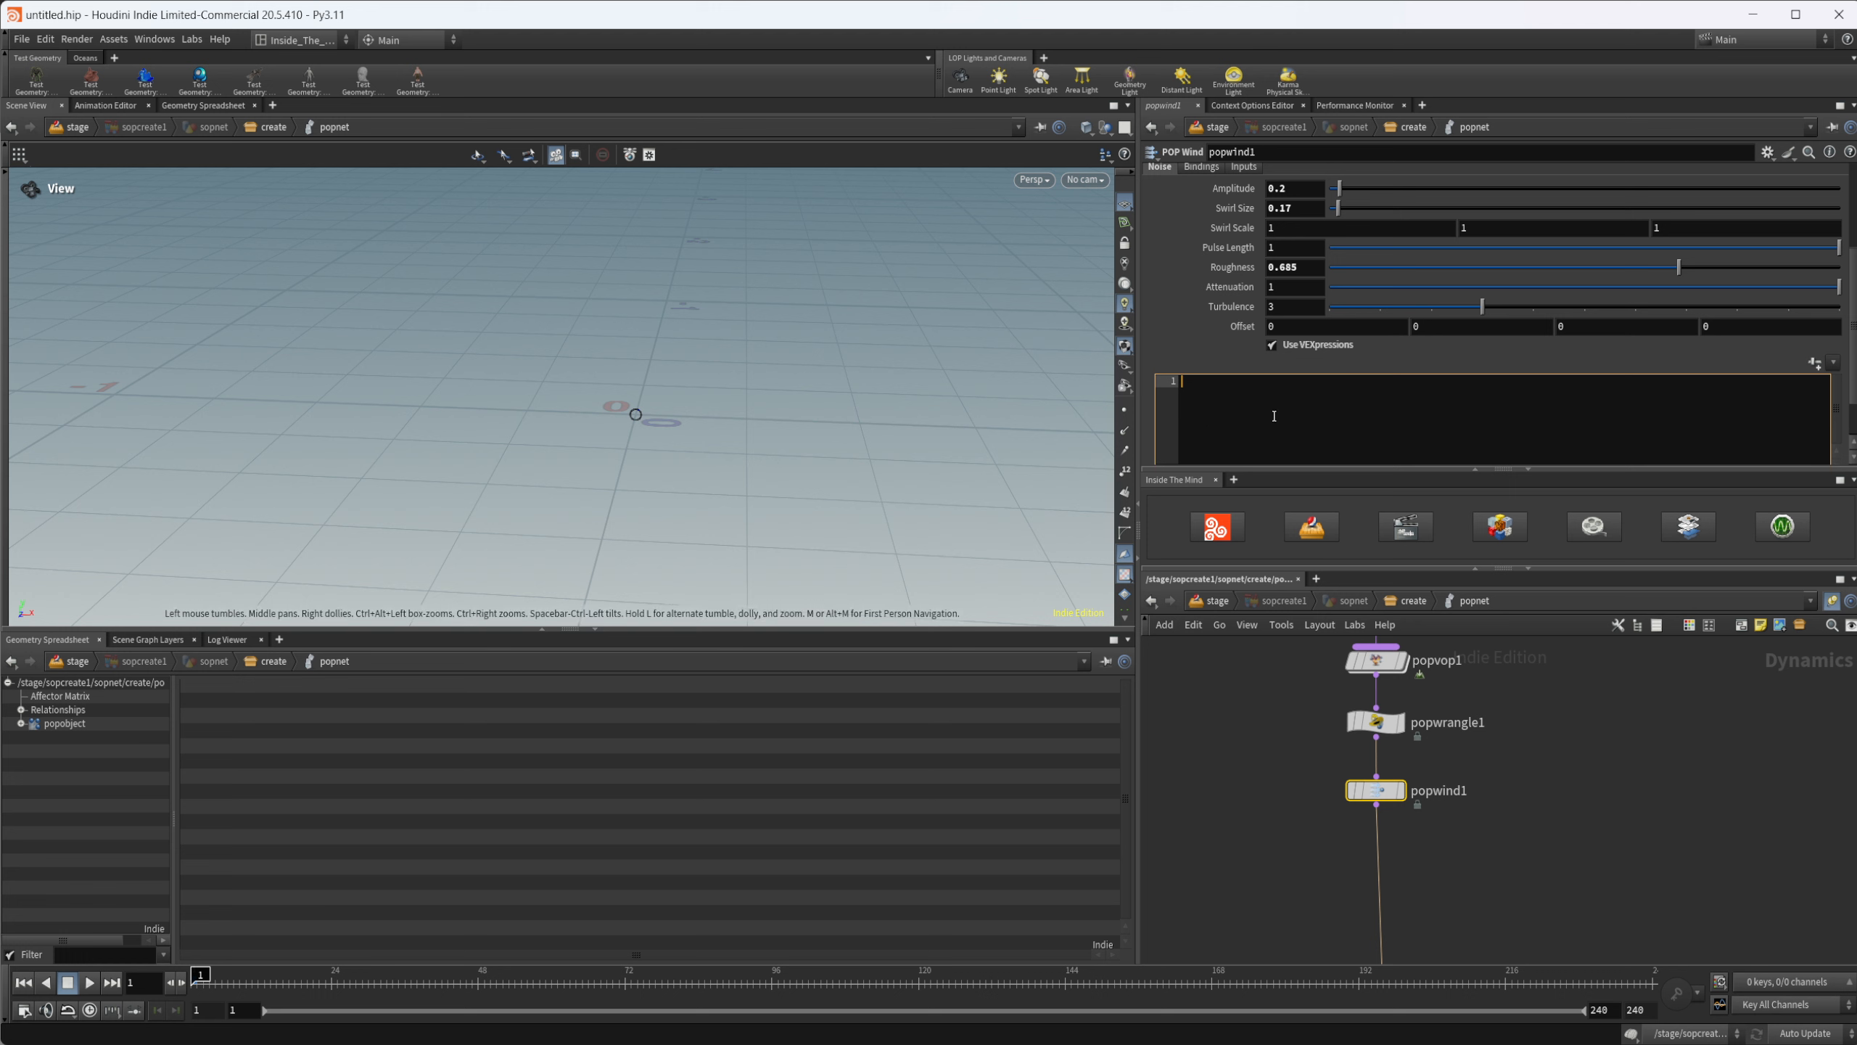
type("offset += @birthframe;")
Step: Play and stop the simulation, scrub the early frames to inspect the wind-distorted ring, and return to frame 1
left_click(89, 982)
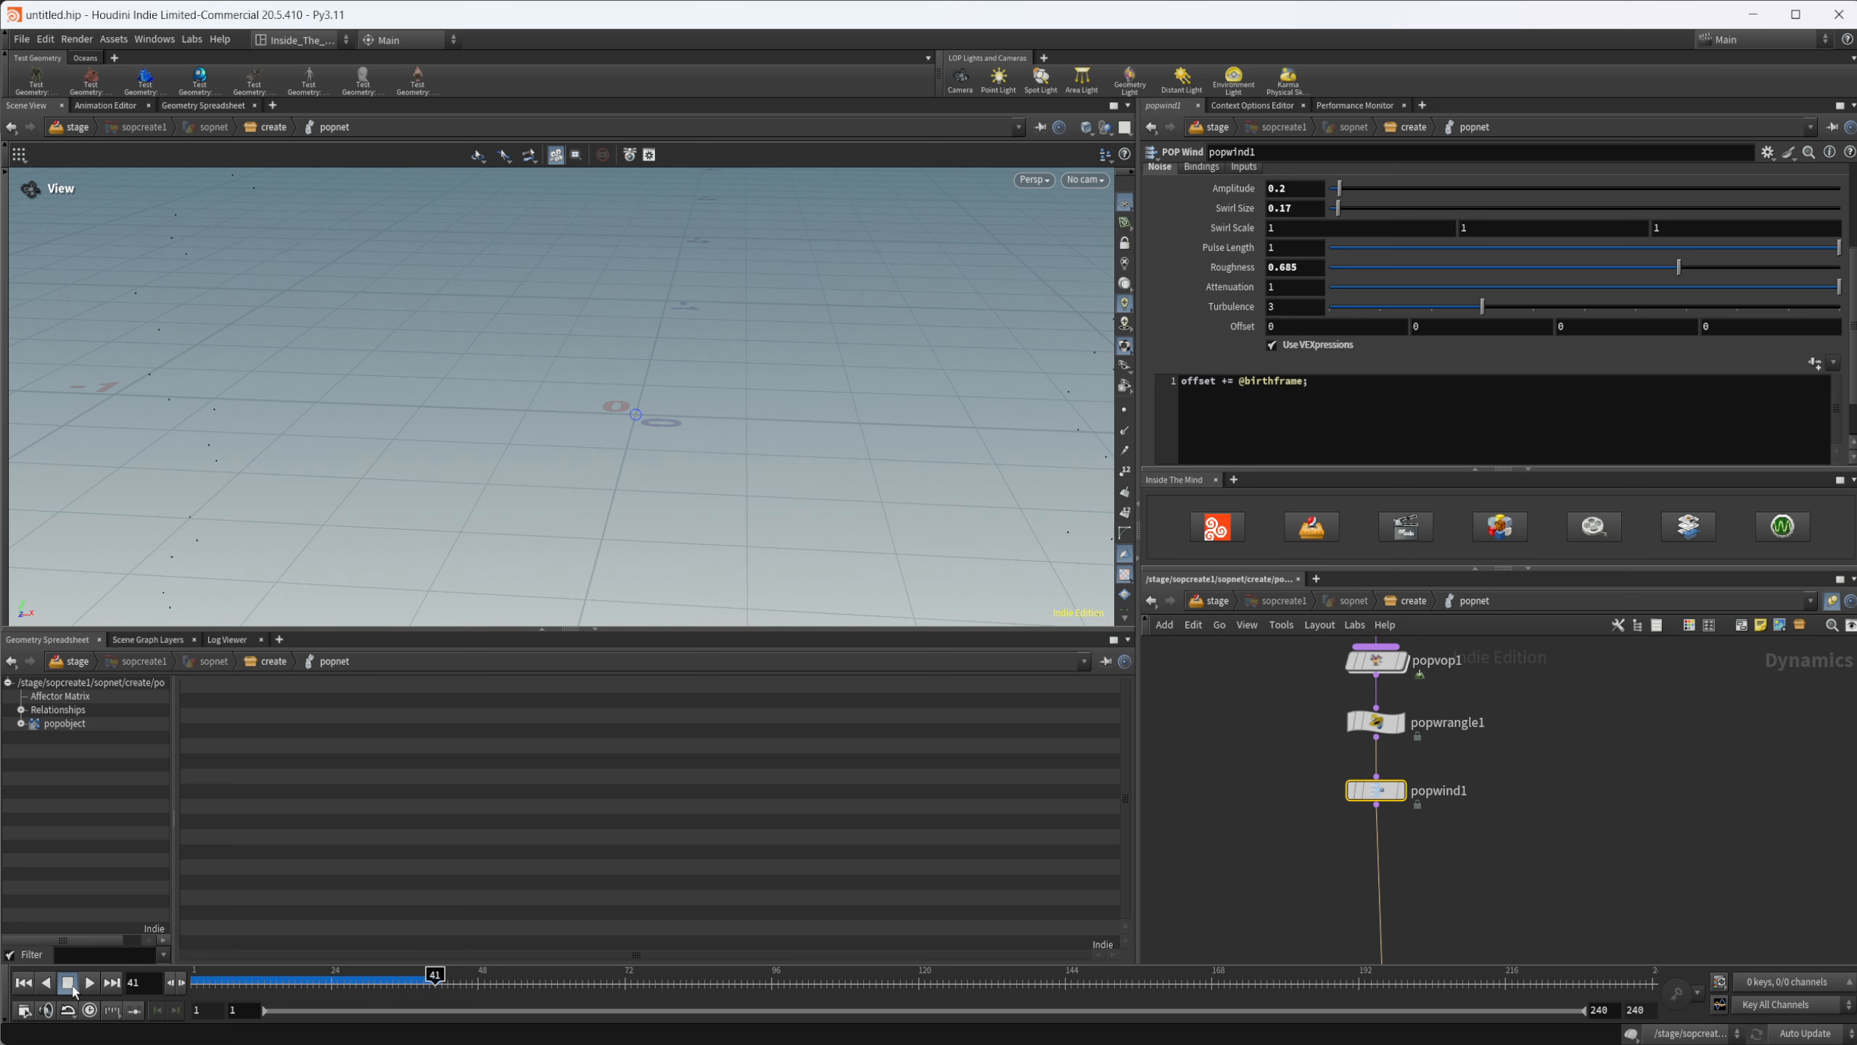
left_click(67, 982)
left_click_drag(310, 977, 258, 977)
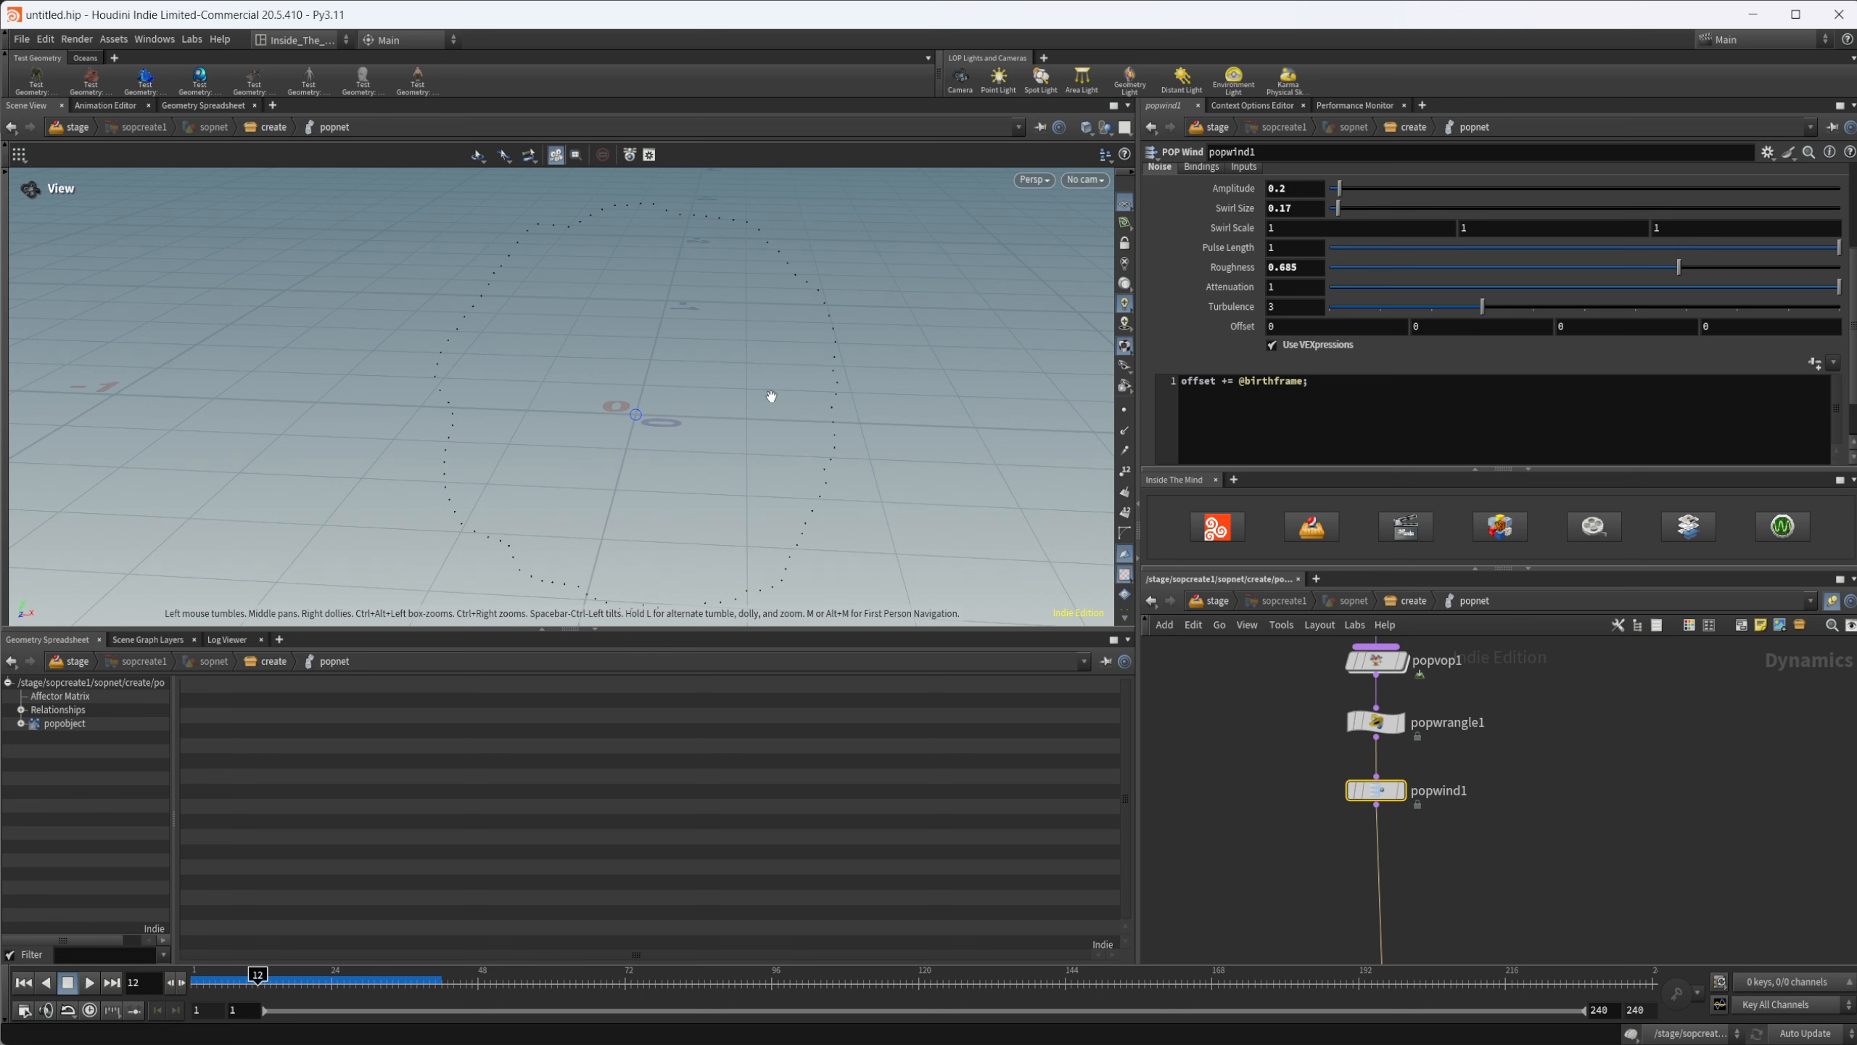
left_click_drag(279, 984, 184, 981)
Step: Extend the POP Wind noise expression with if(length(@v)<.025){ amp*=0; } so slow particles receive no noise
left_click(1315, 391)
key("Return")
key("Return")
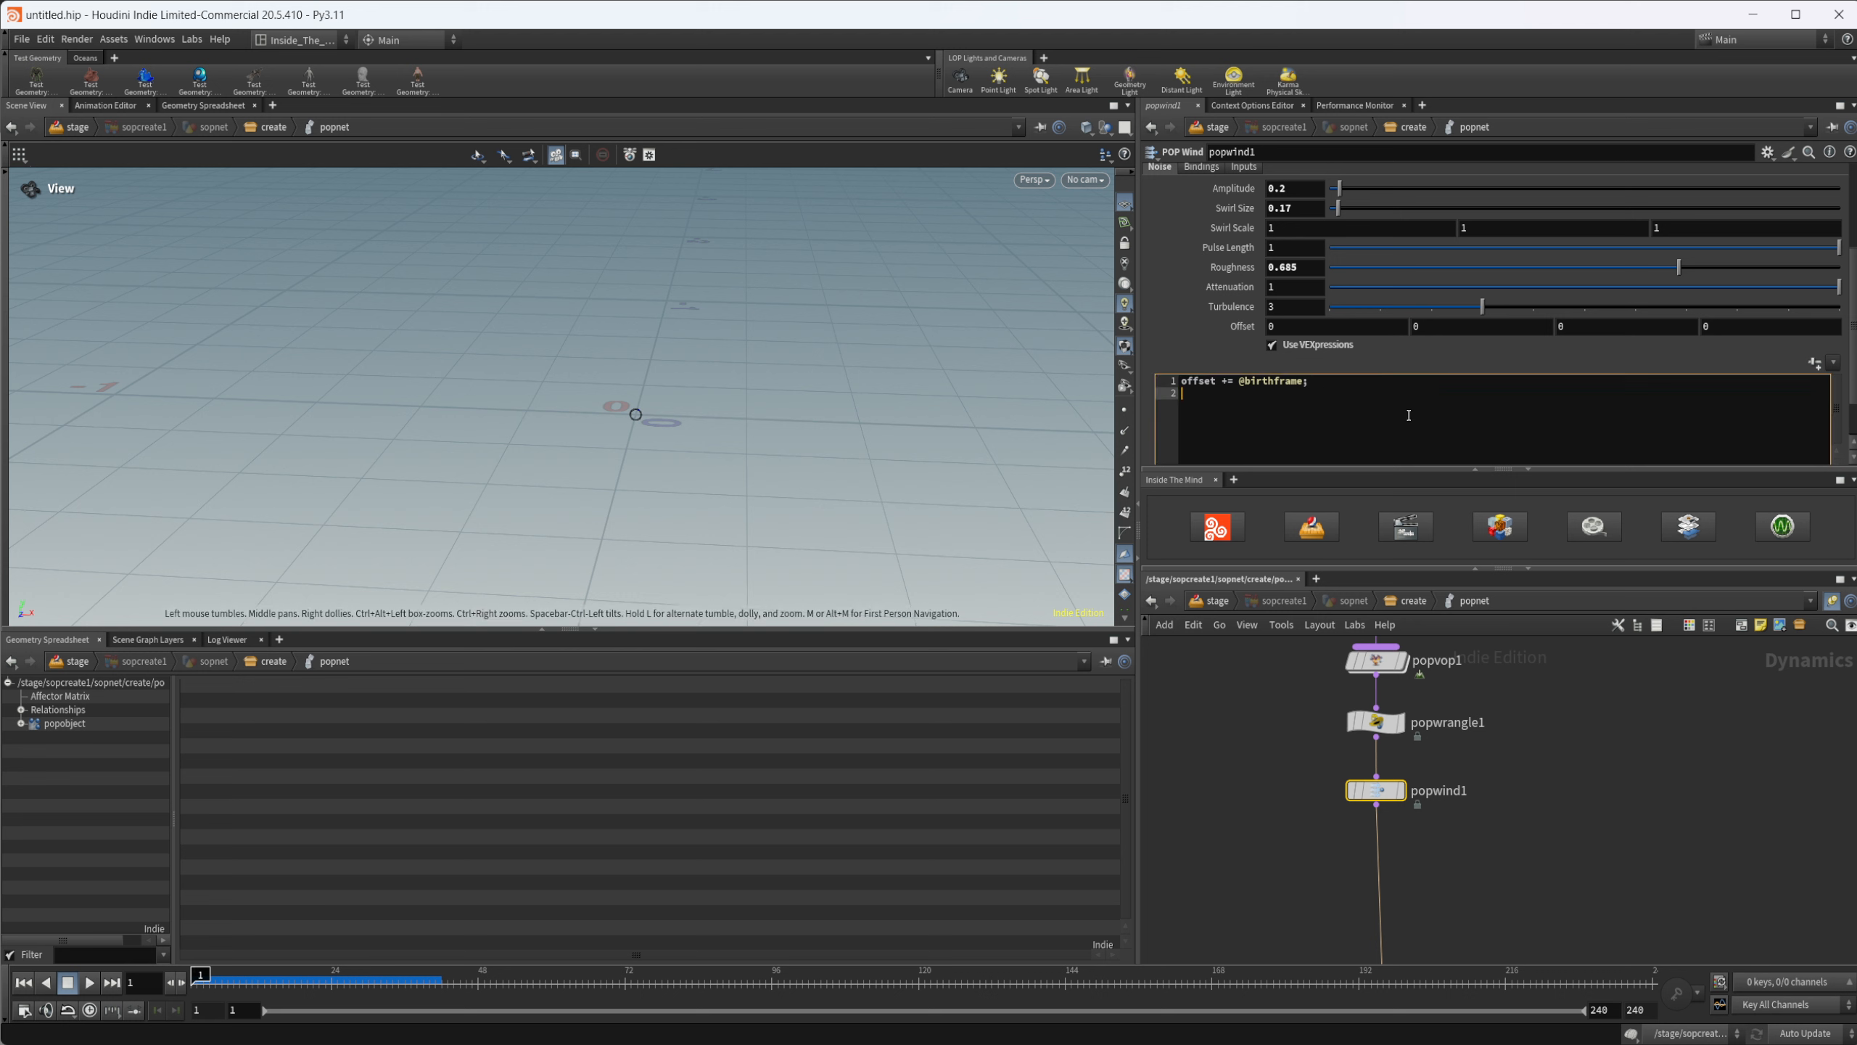
type("if(length(")
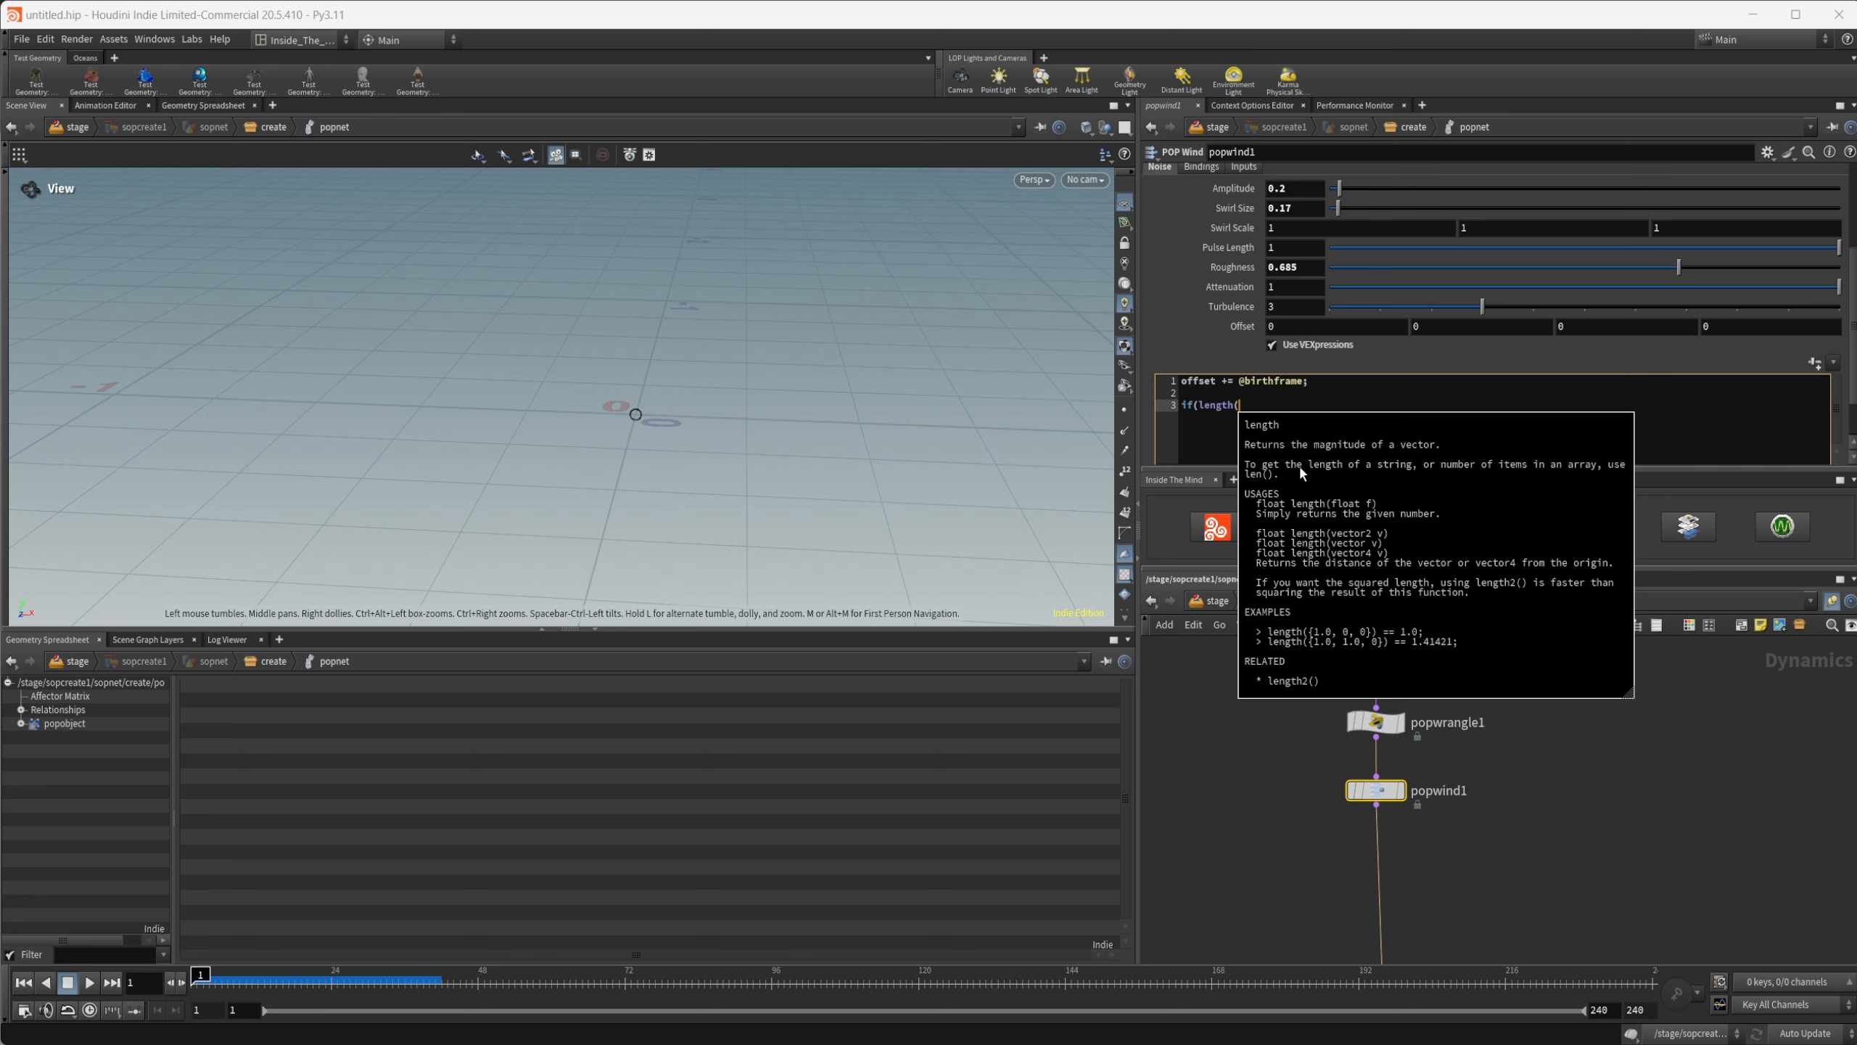
type("@v")
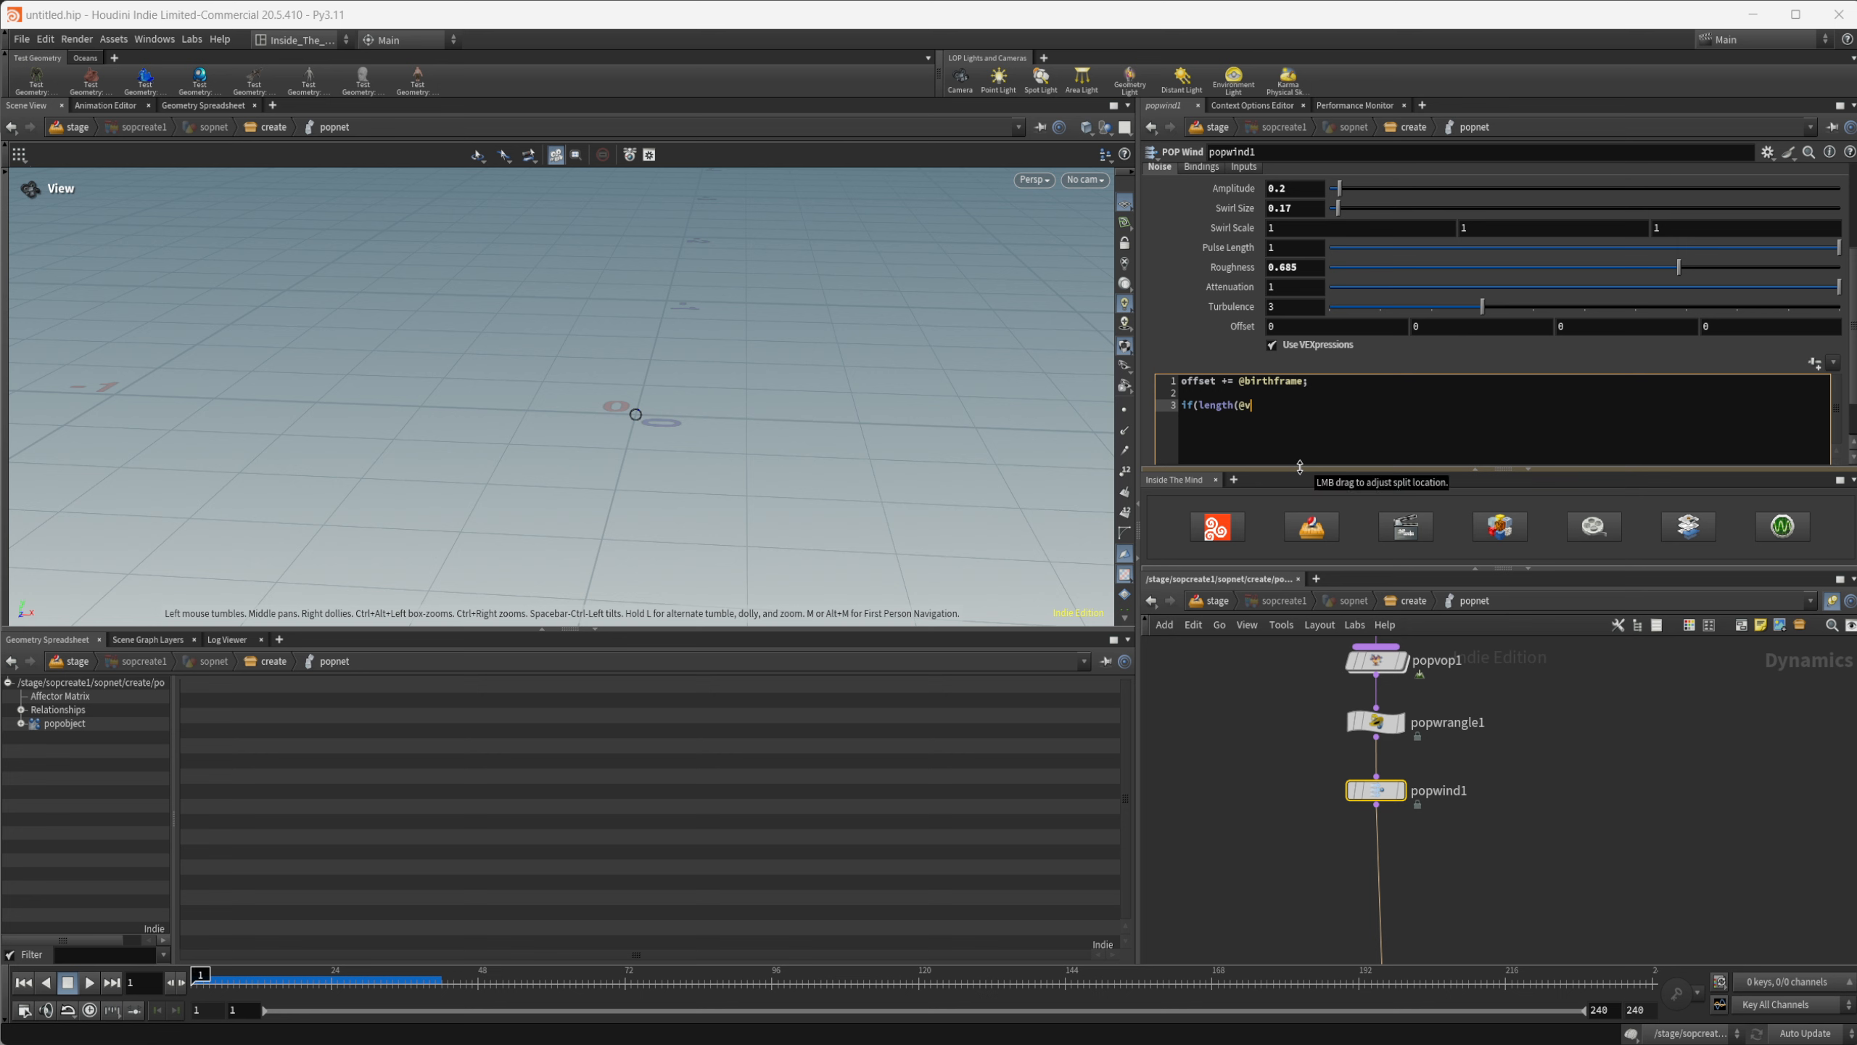
type(")<.025")
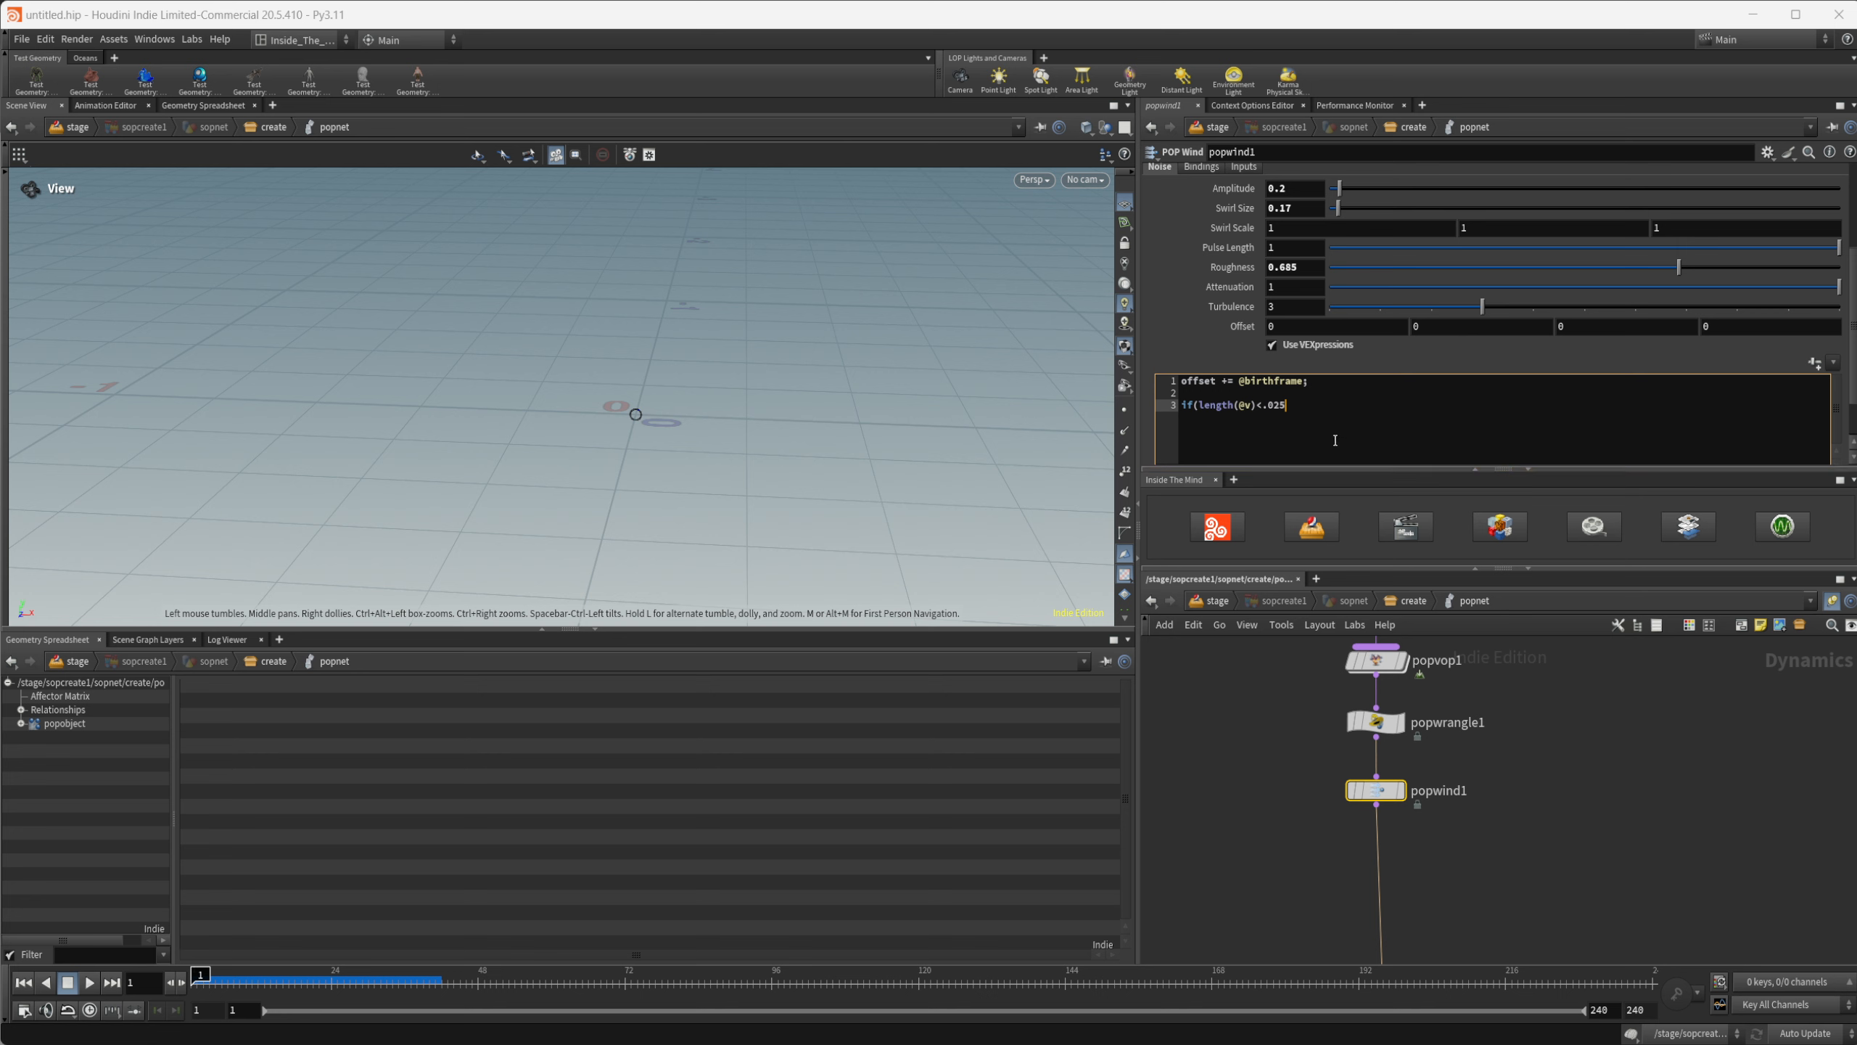
type("){")
key("Return")
key("Return")
type("{")
key("BackSpace")
type("}")
key("Up")
type("amp*=0;")
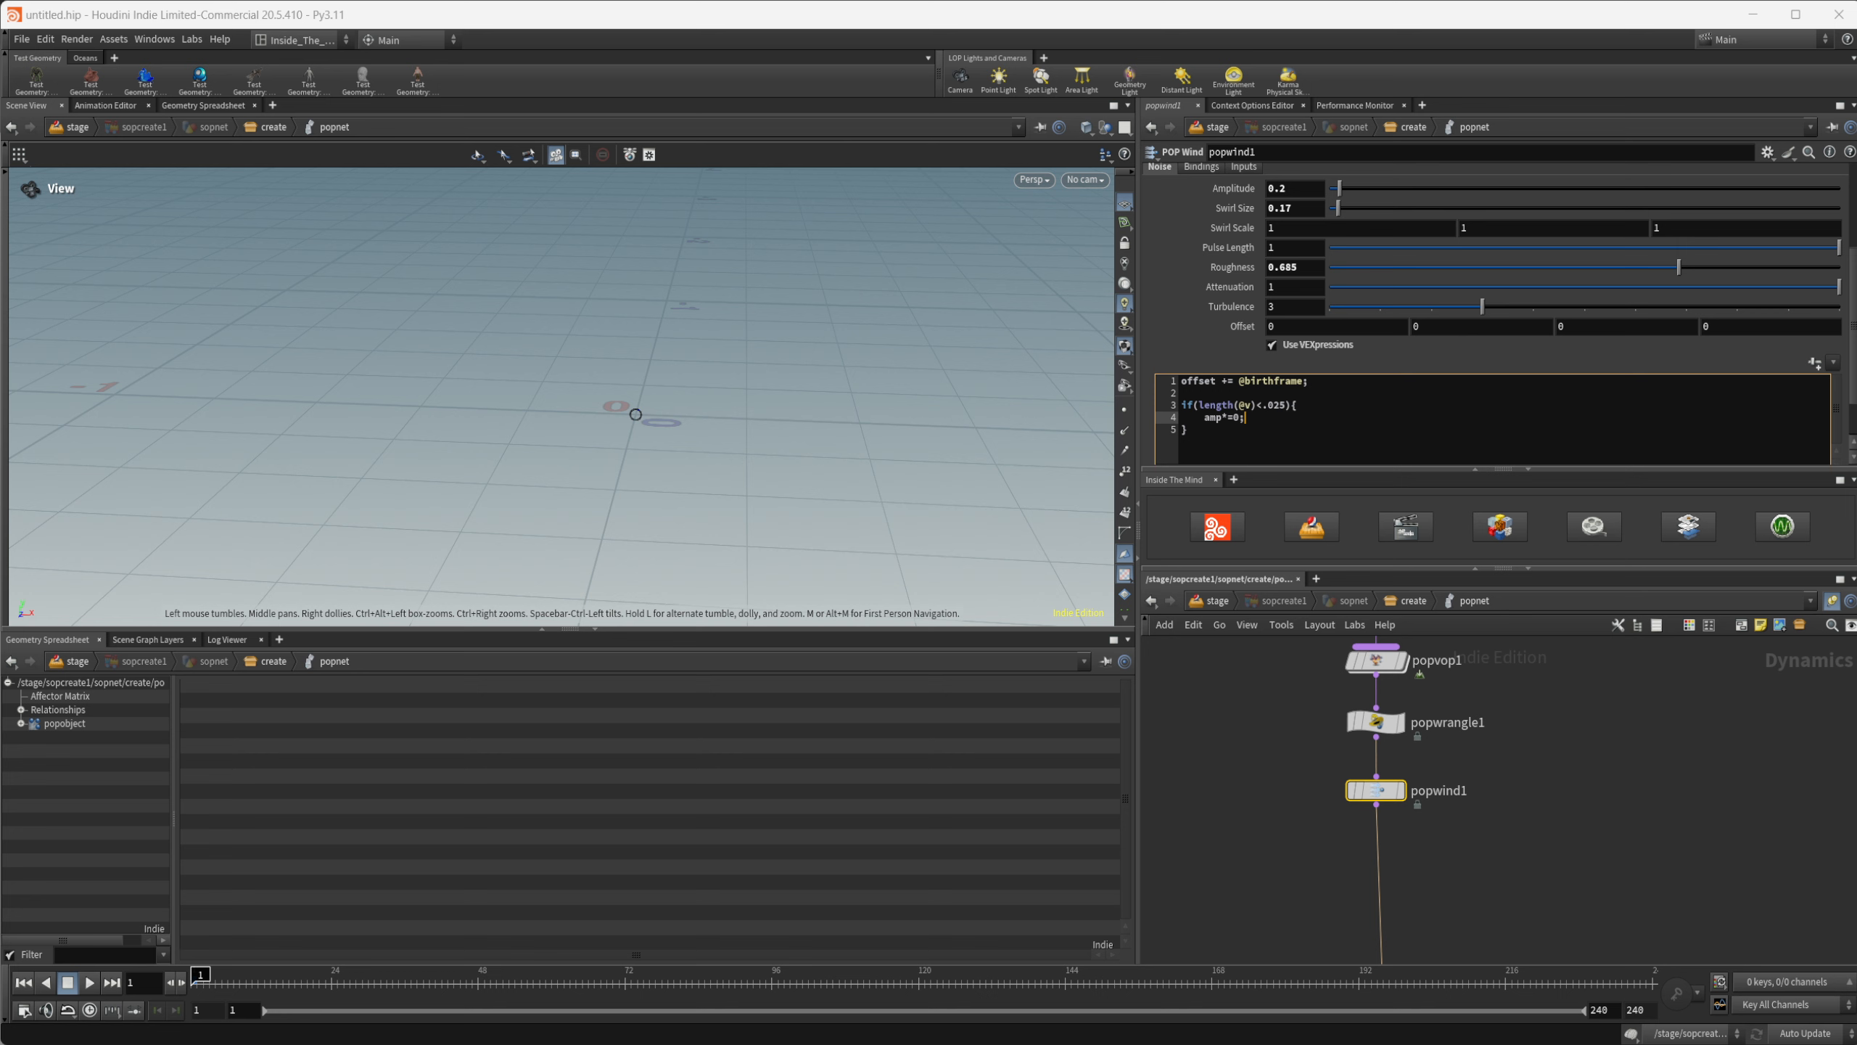
Step: Insert a second POP Wrangle node on the wire below popwind1
middle_click_drag(1513, 857, 1508, 785)
key("Tab")
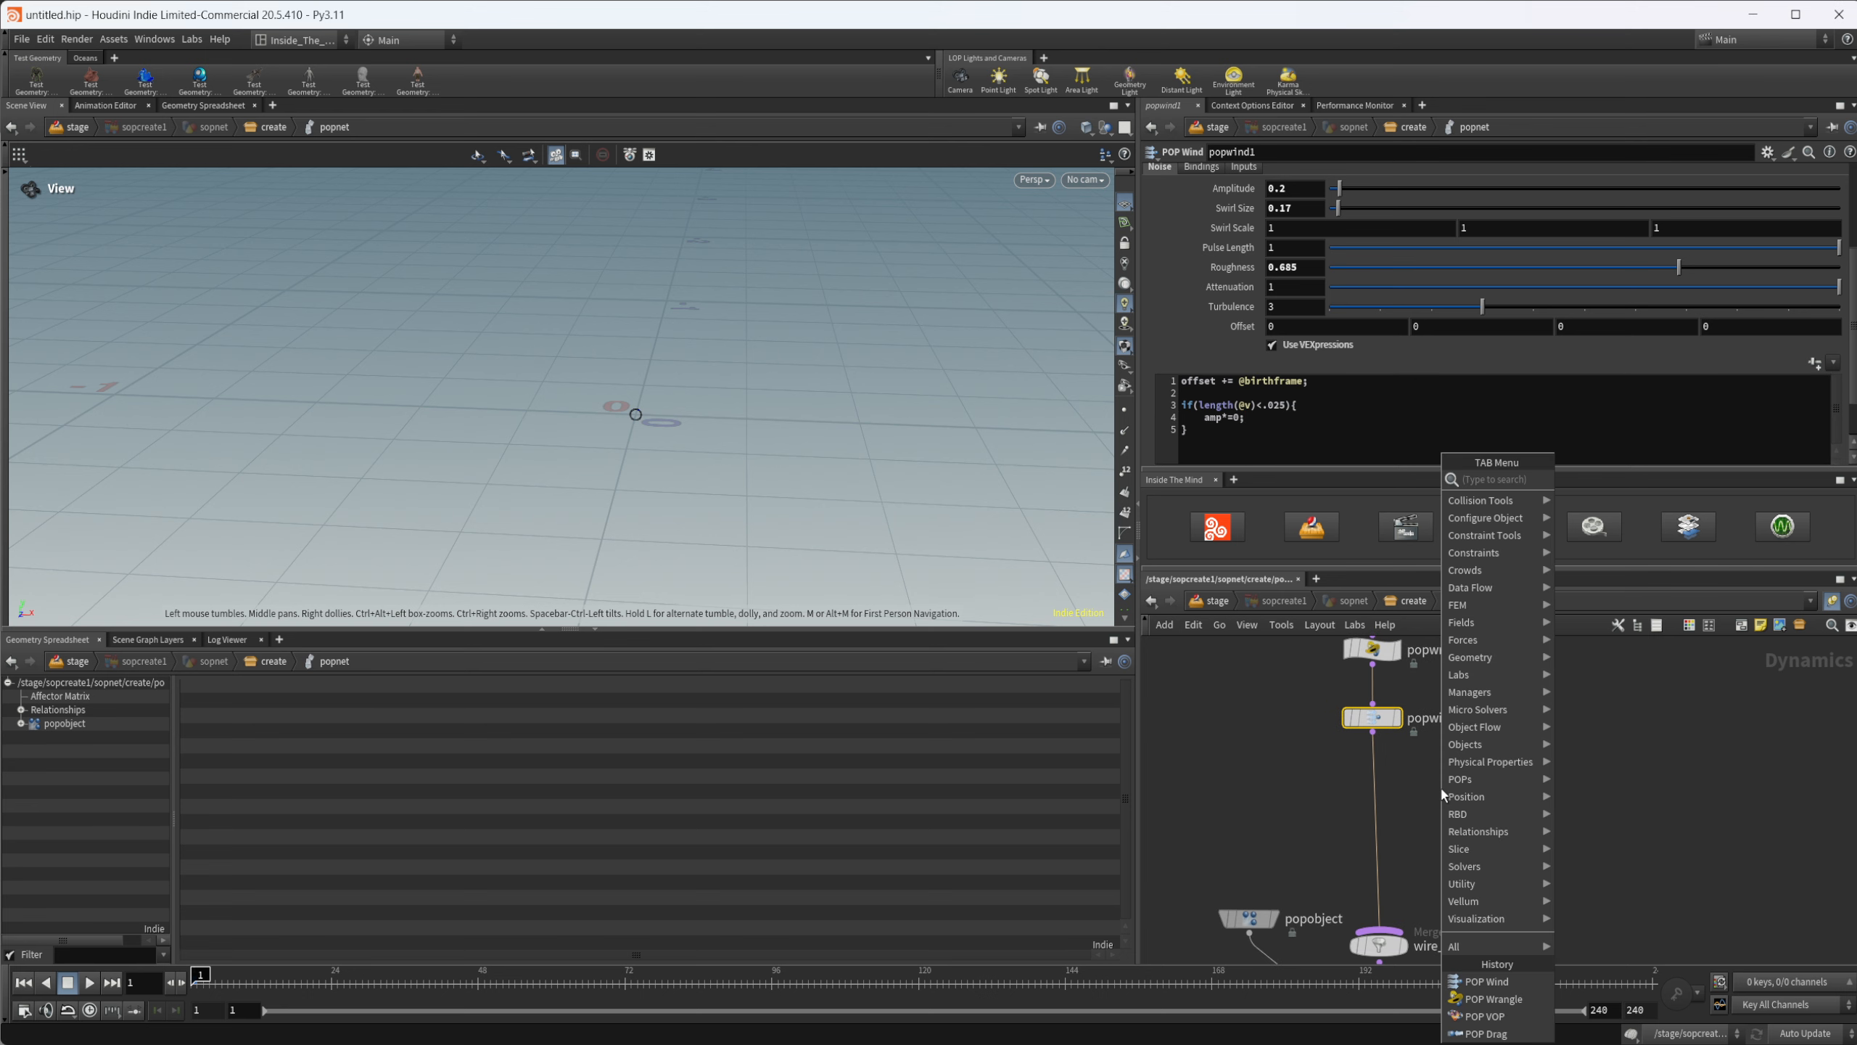
type("attw")
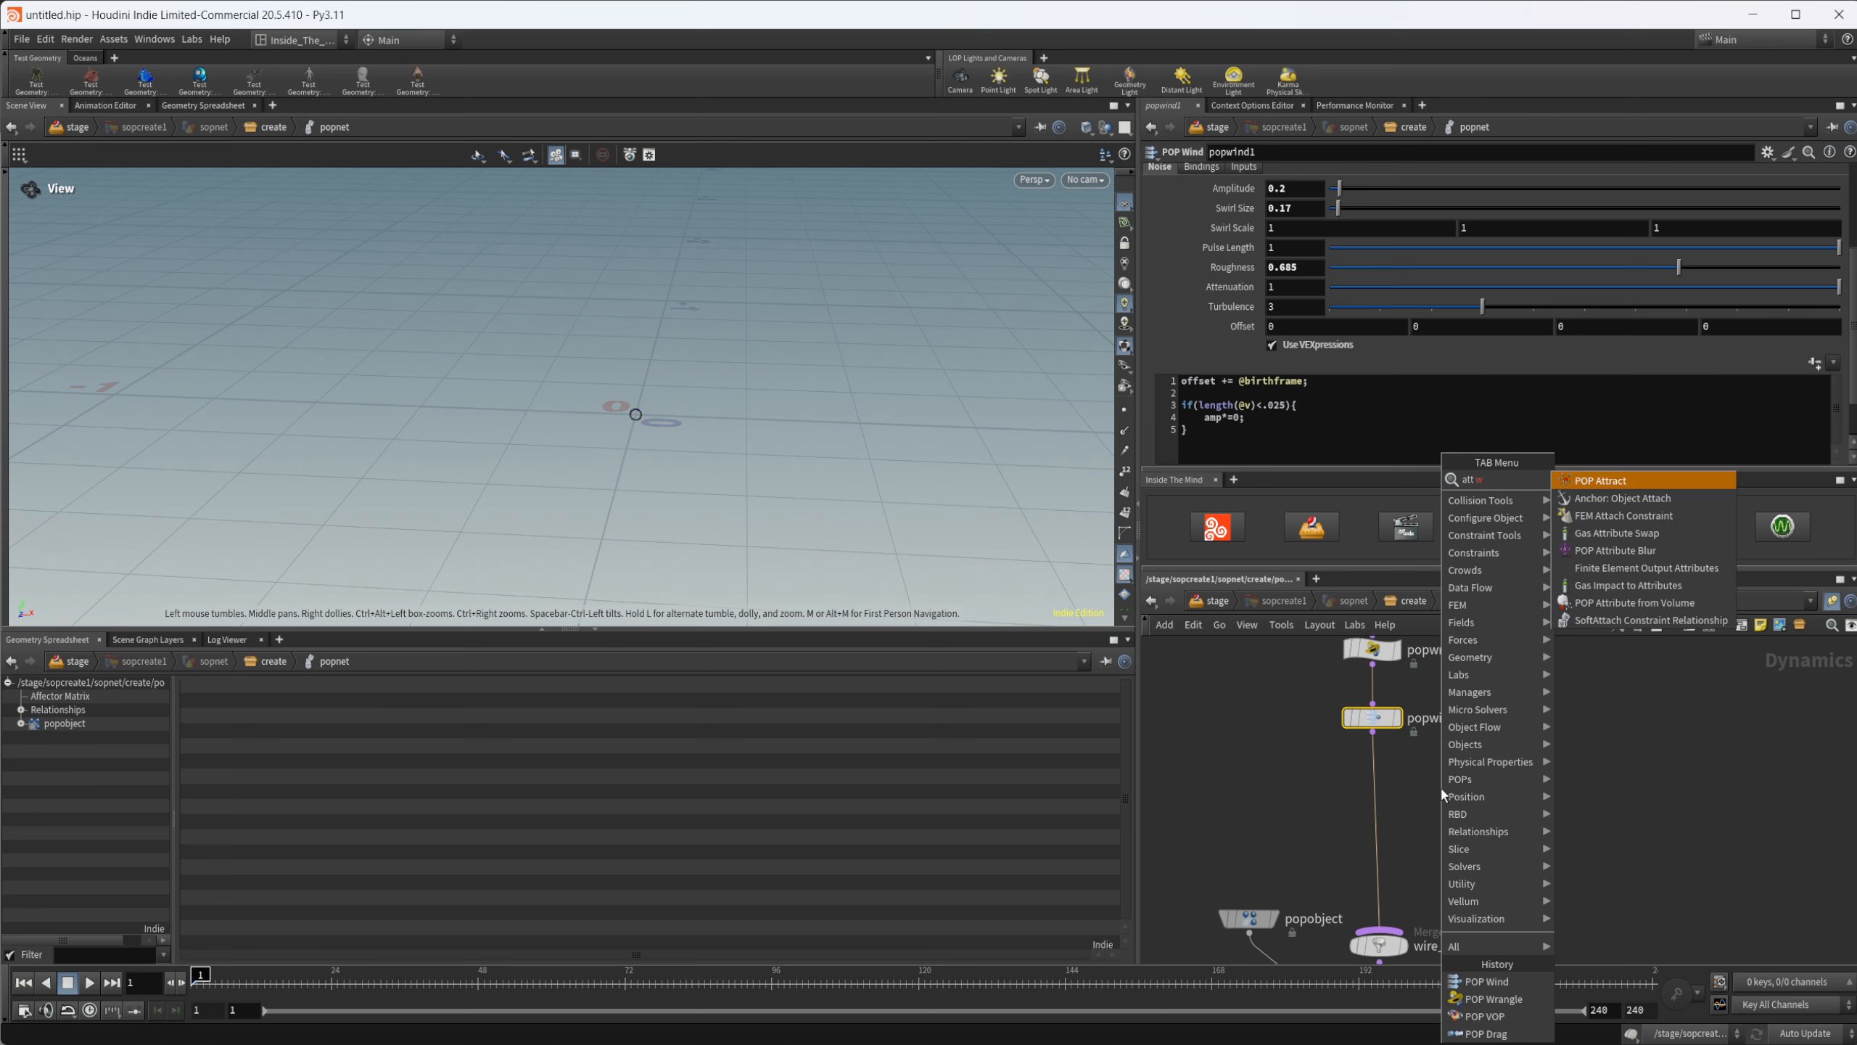
key("BackSpace")
key("BackSpace")
key("BackSpace")
key("BackSpace")
type("popwr")
key("Return")
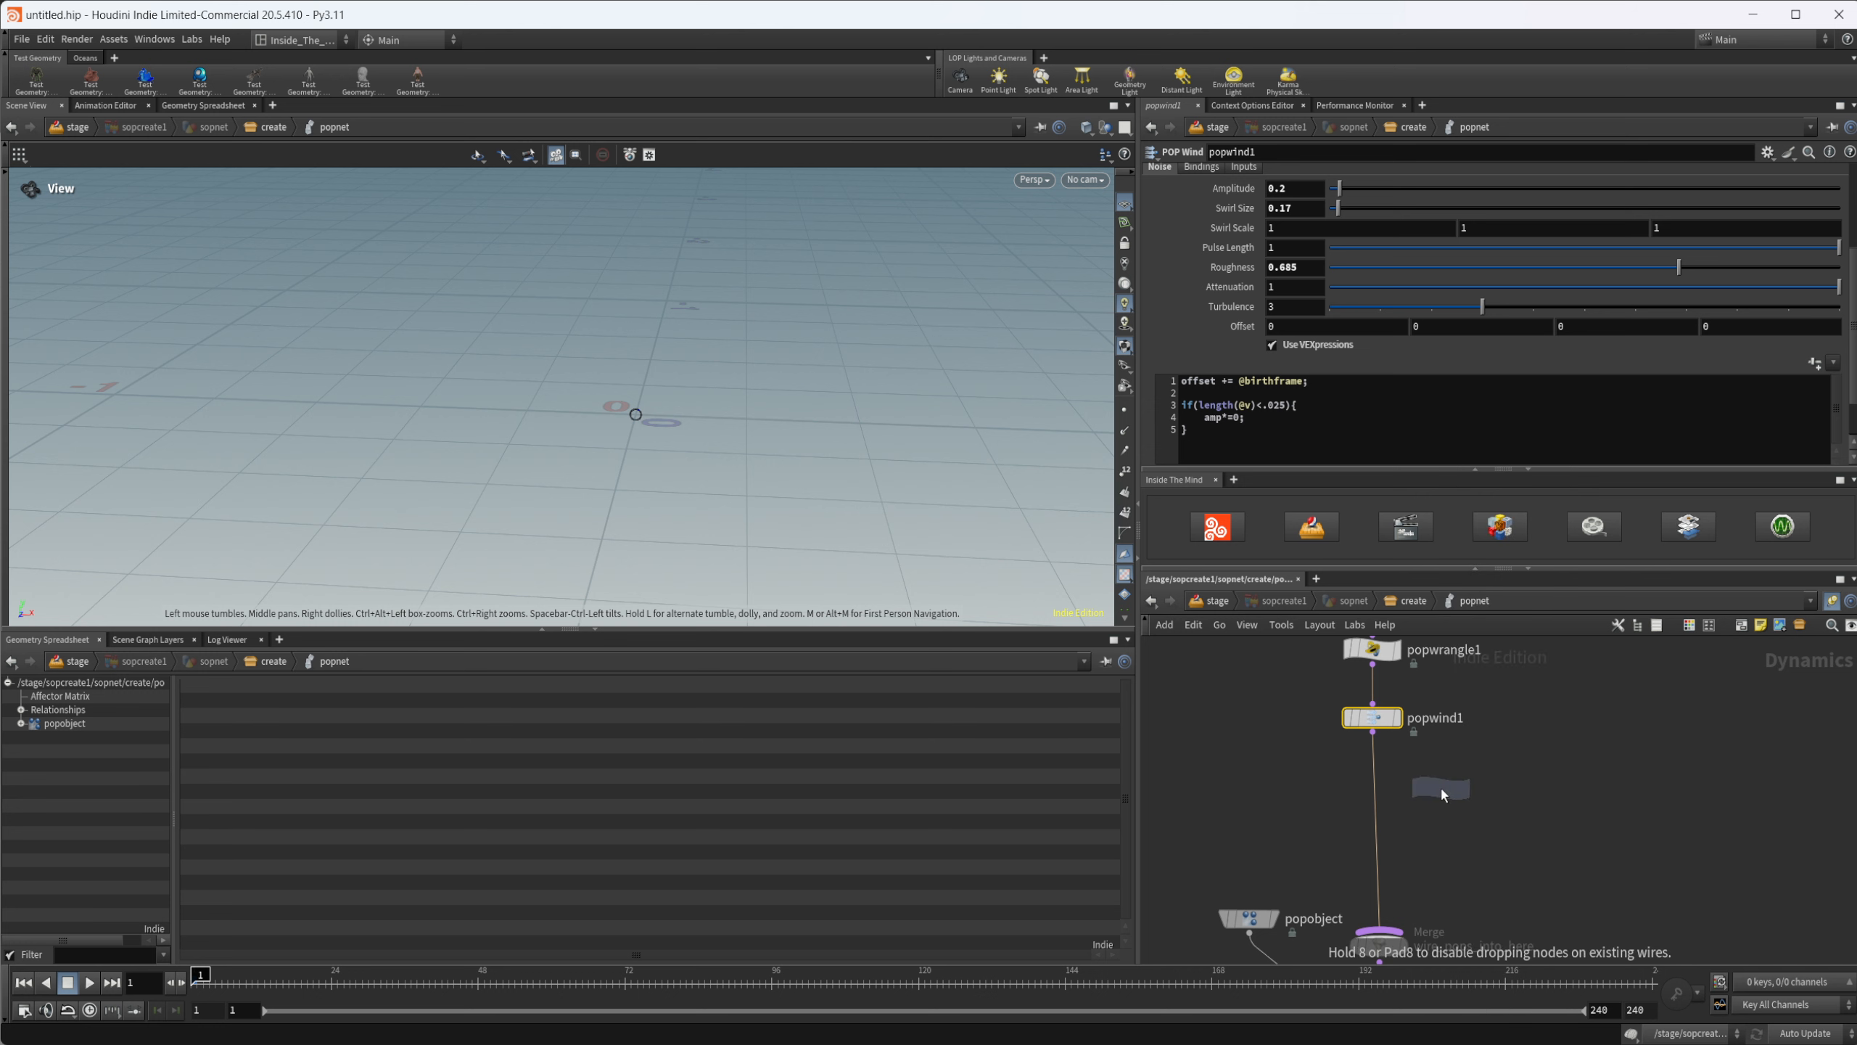
left_click(1442, 793)
left_click_drag(1443, 793, 1372, 789)
Step: Damp the particle velocity in popwrangle2 with the expression v@v*= .975;
left_click(1293, 319)
type("v")
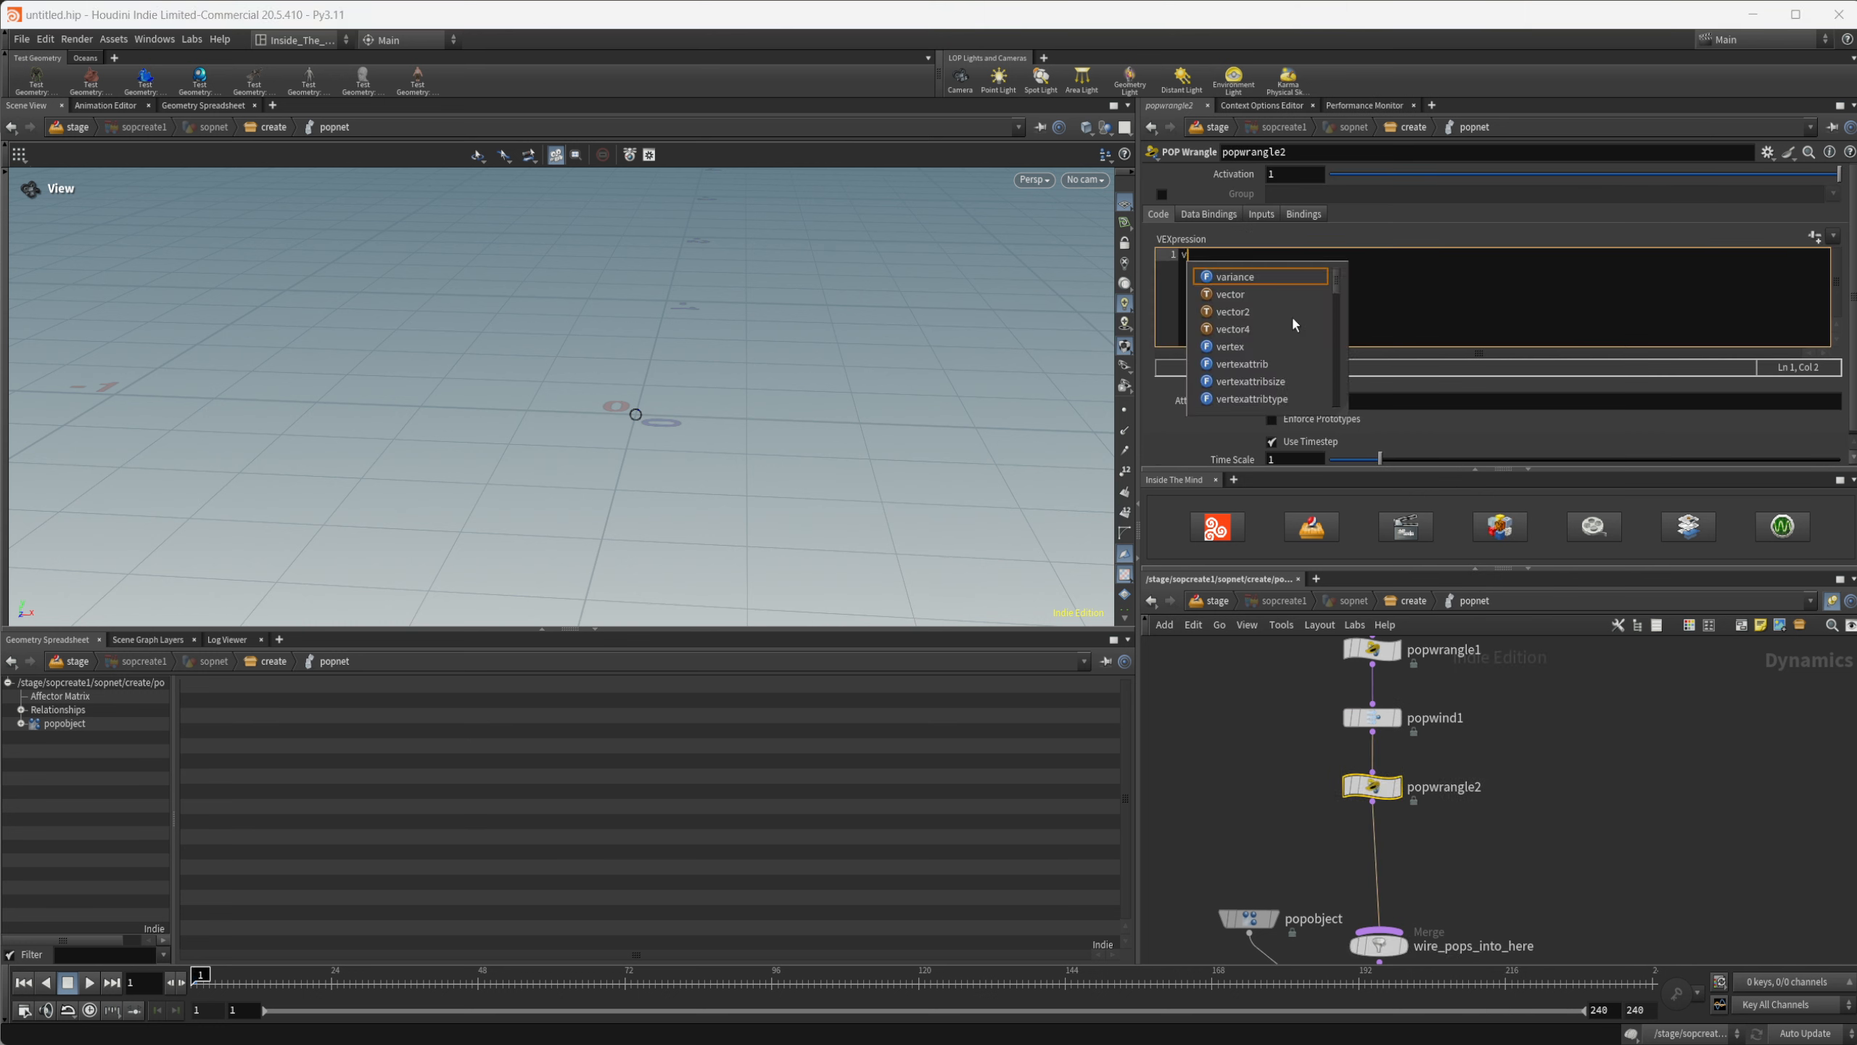
type("2V")
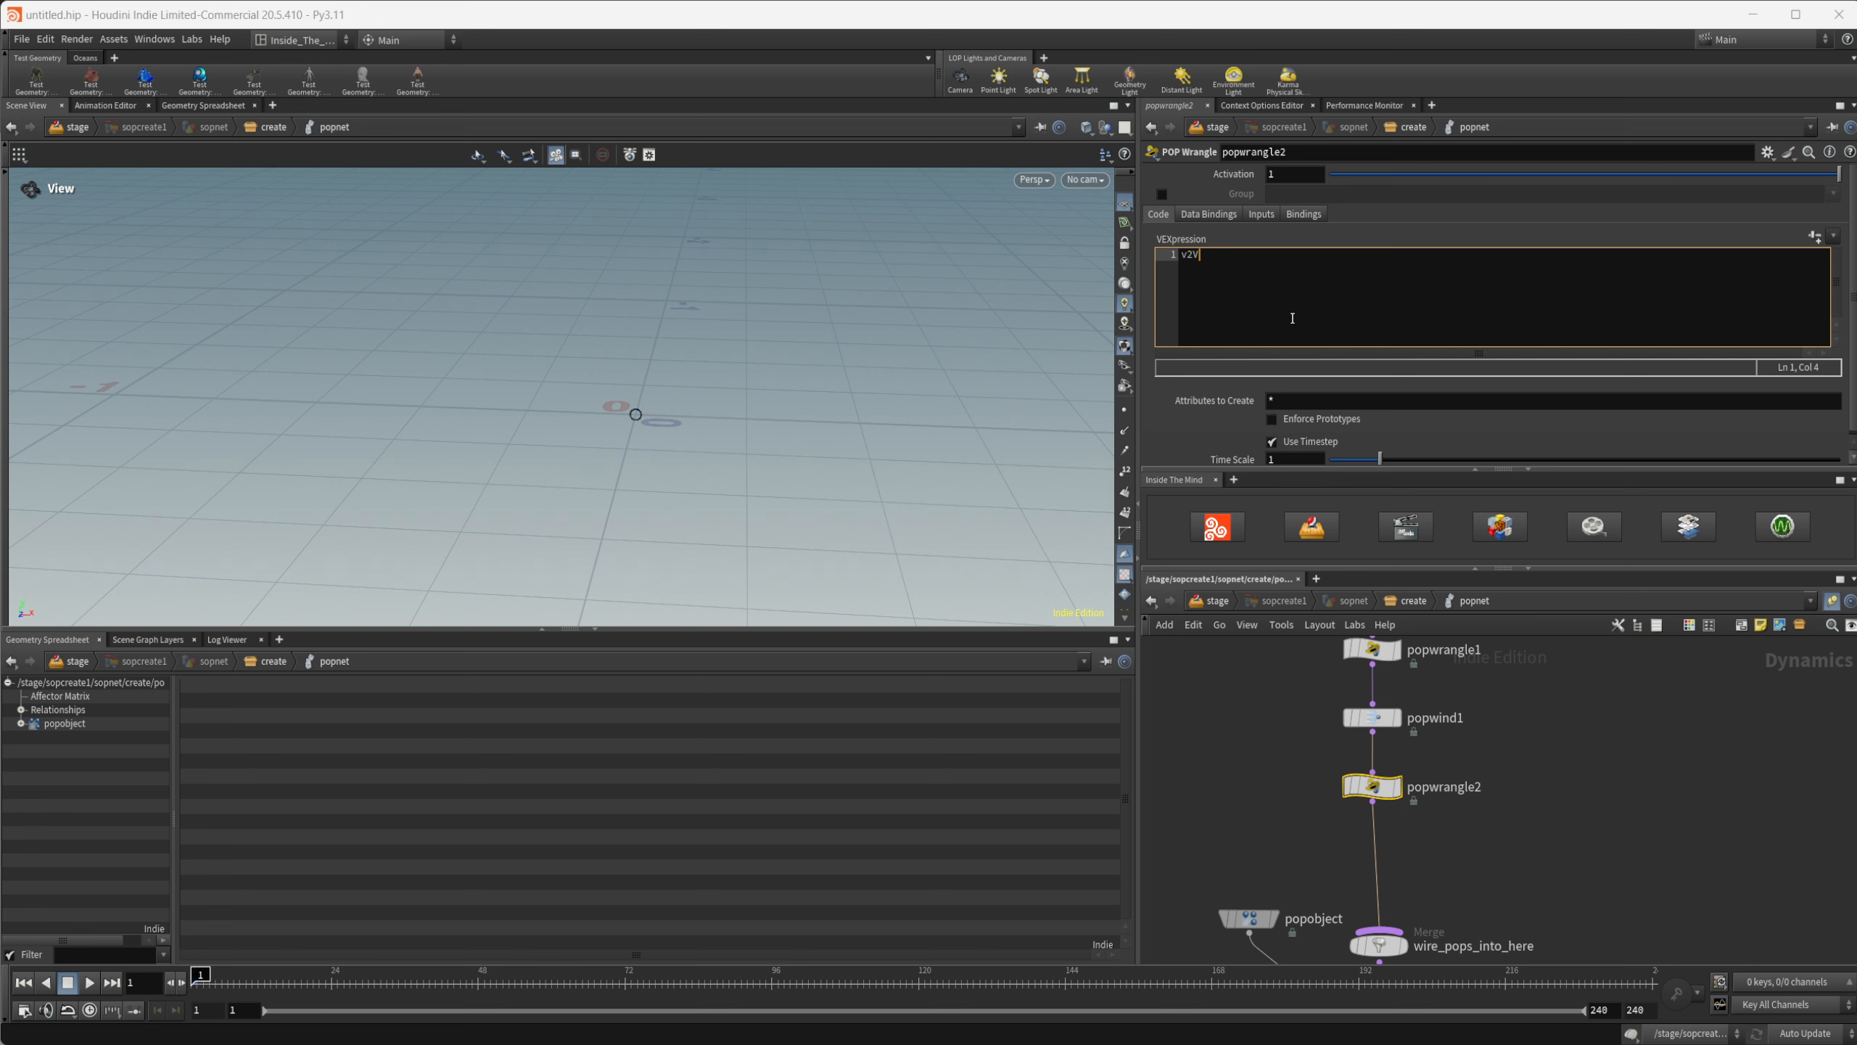
type("*")
type("+")
key("BackSpace")
key("BackSpace")
key("BackSpace")
type("@v*= .975;")
key("Return")
key("Return")
type("if(")
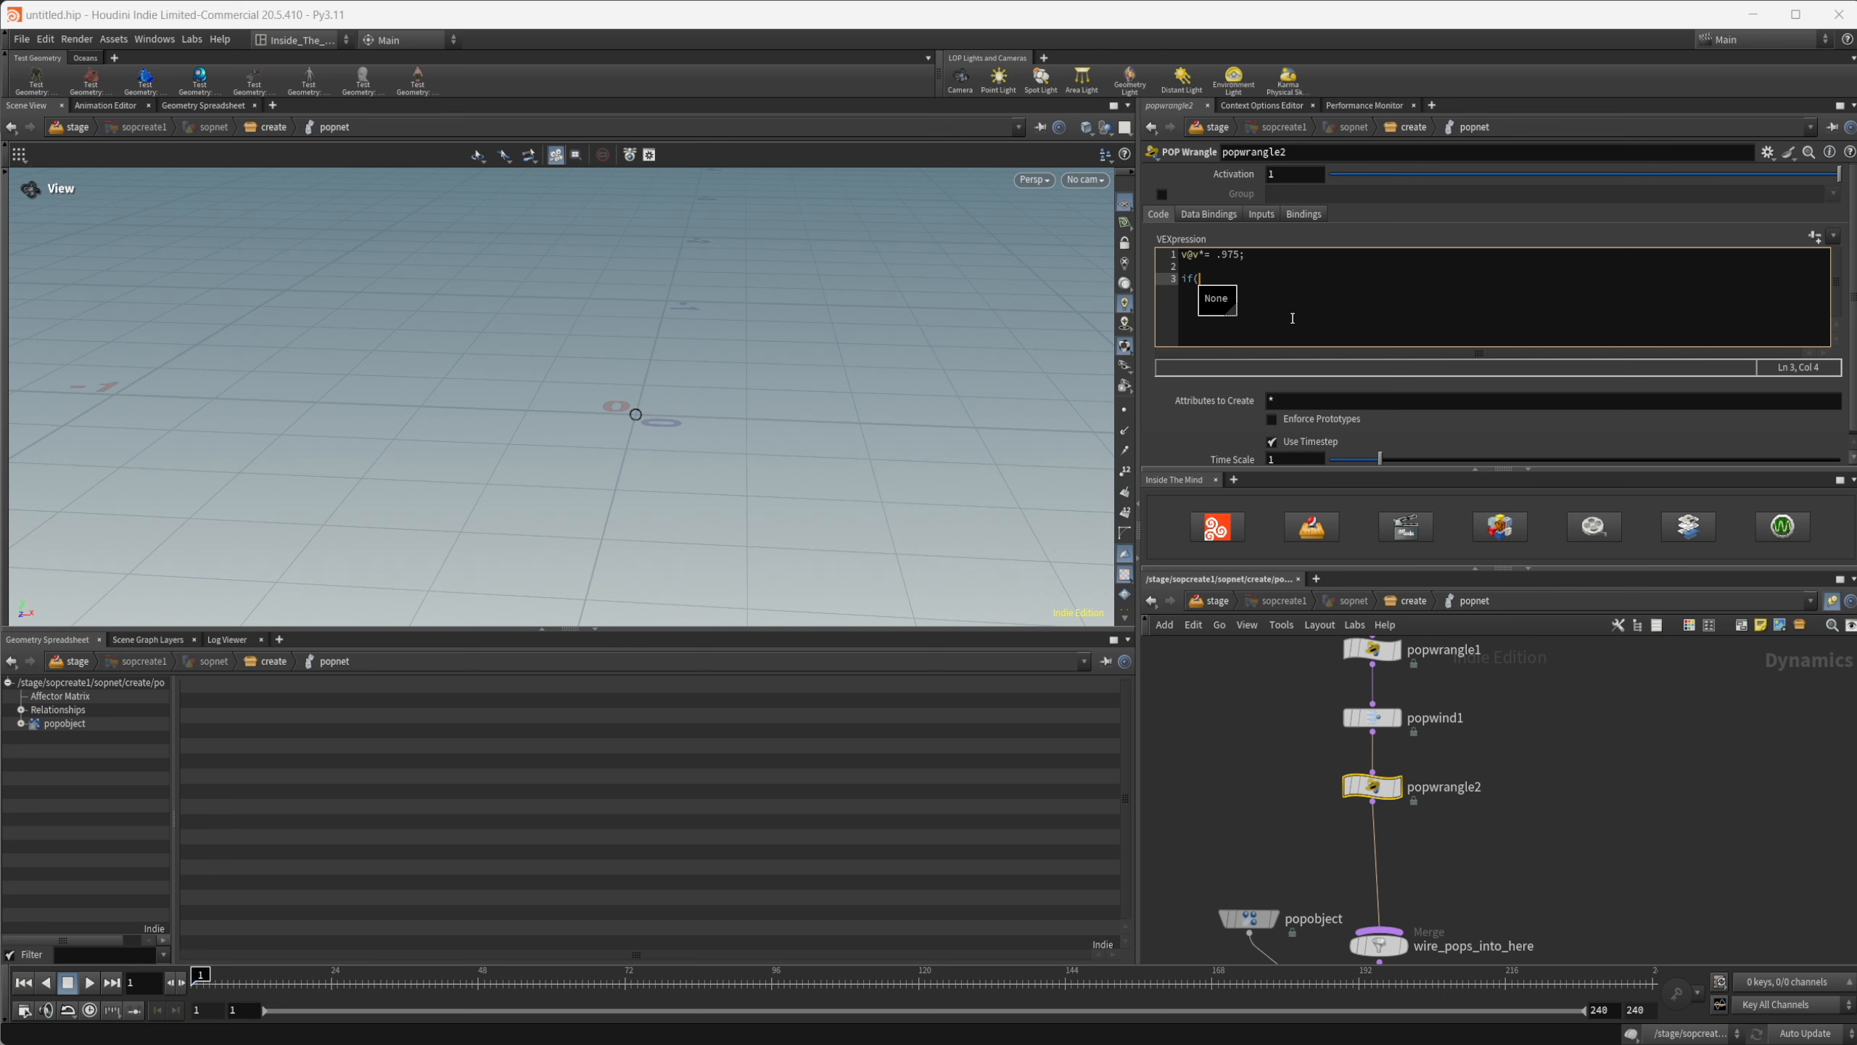
type("length")
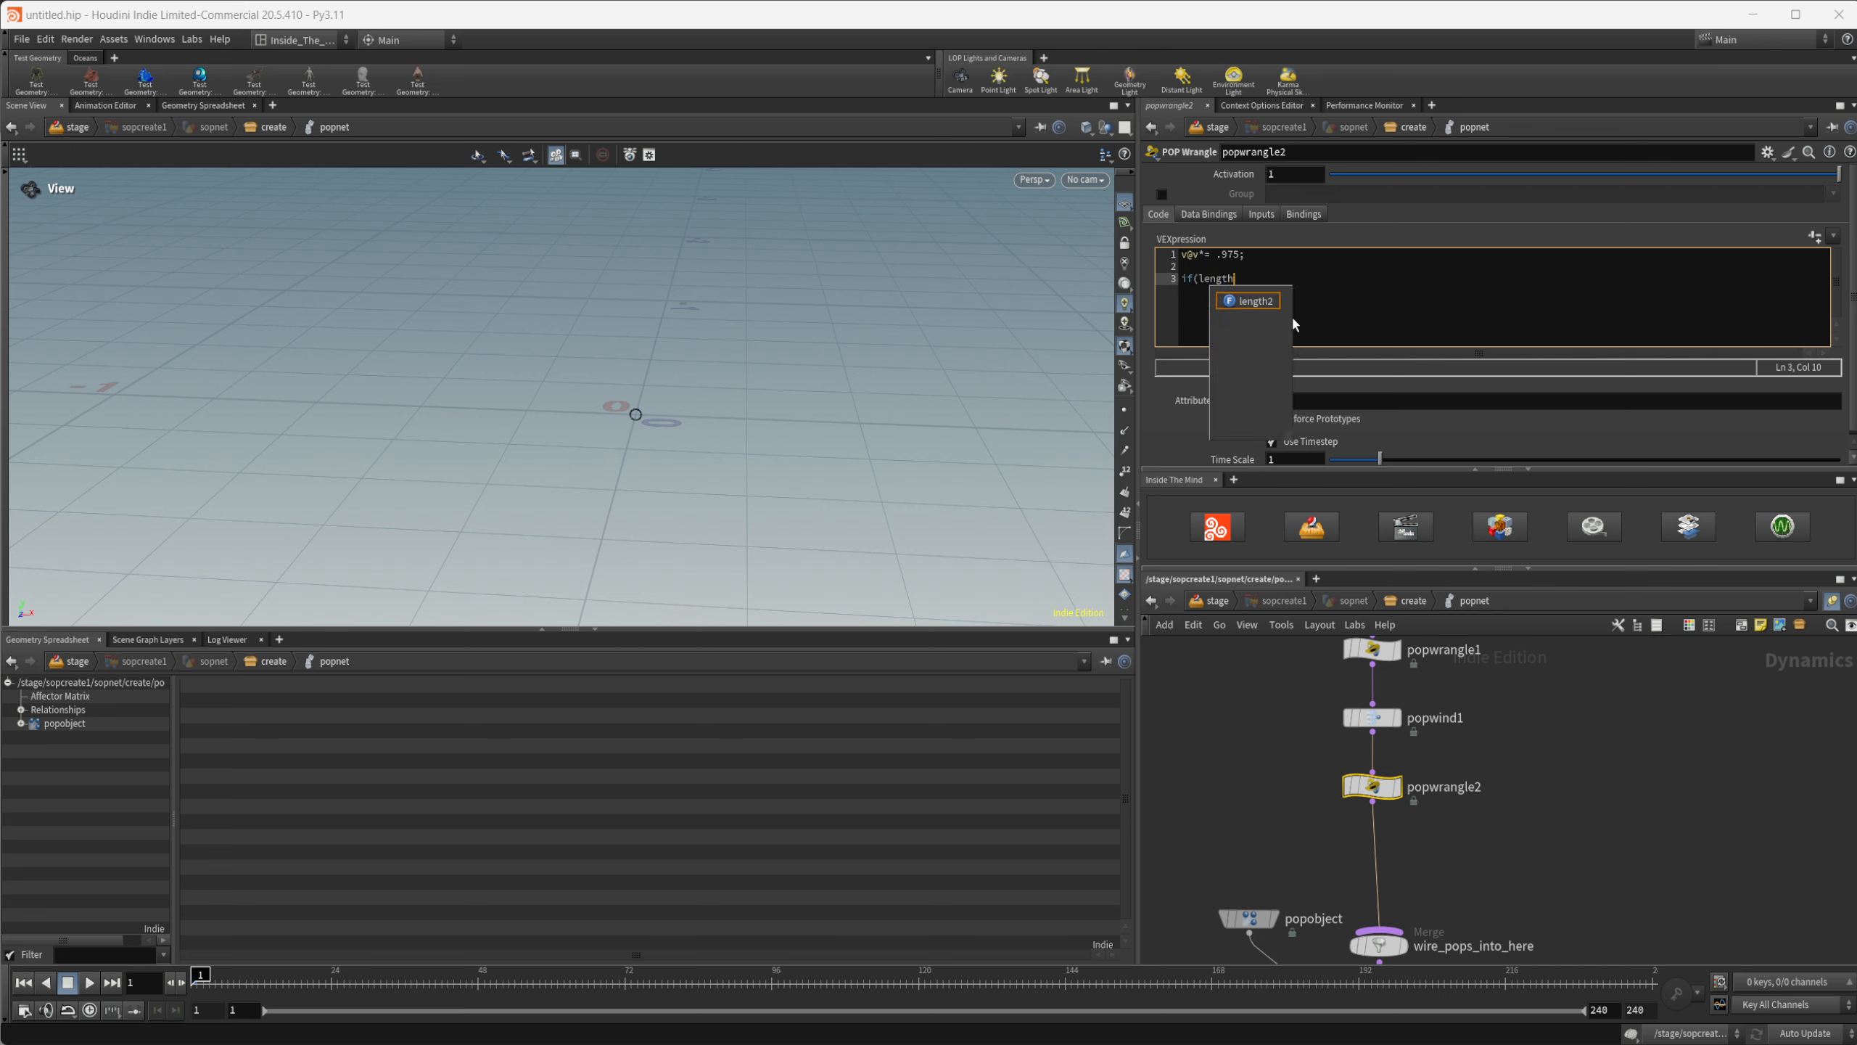
type("(@v")
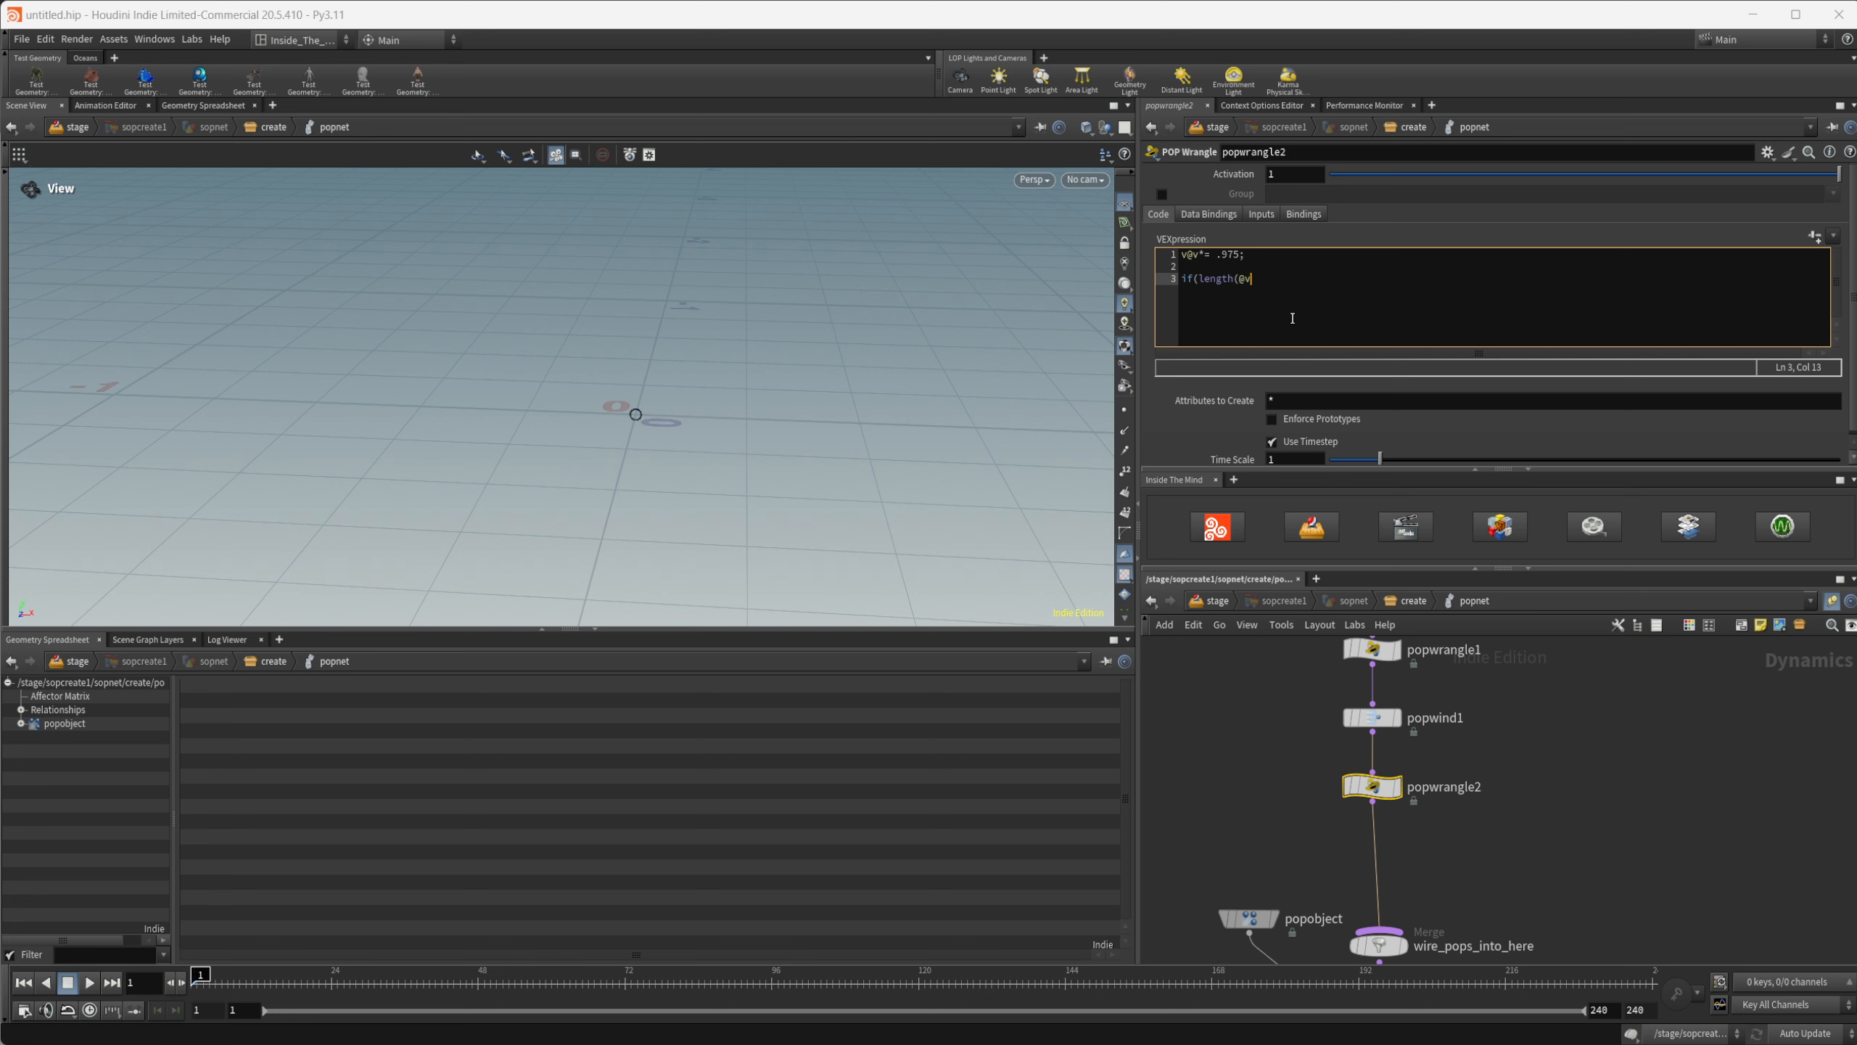
type(")<.001)[")
key("Return")
key("BackSpace")
key("BackSpace")
type("{")
key("Return")
type("@stopped =1;")
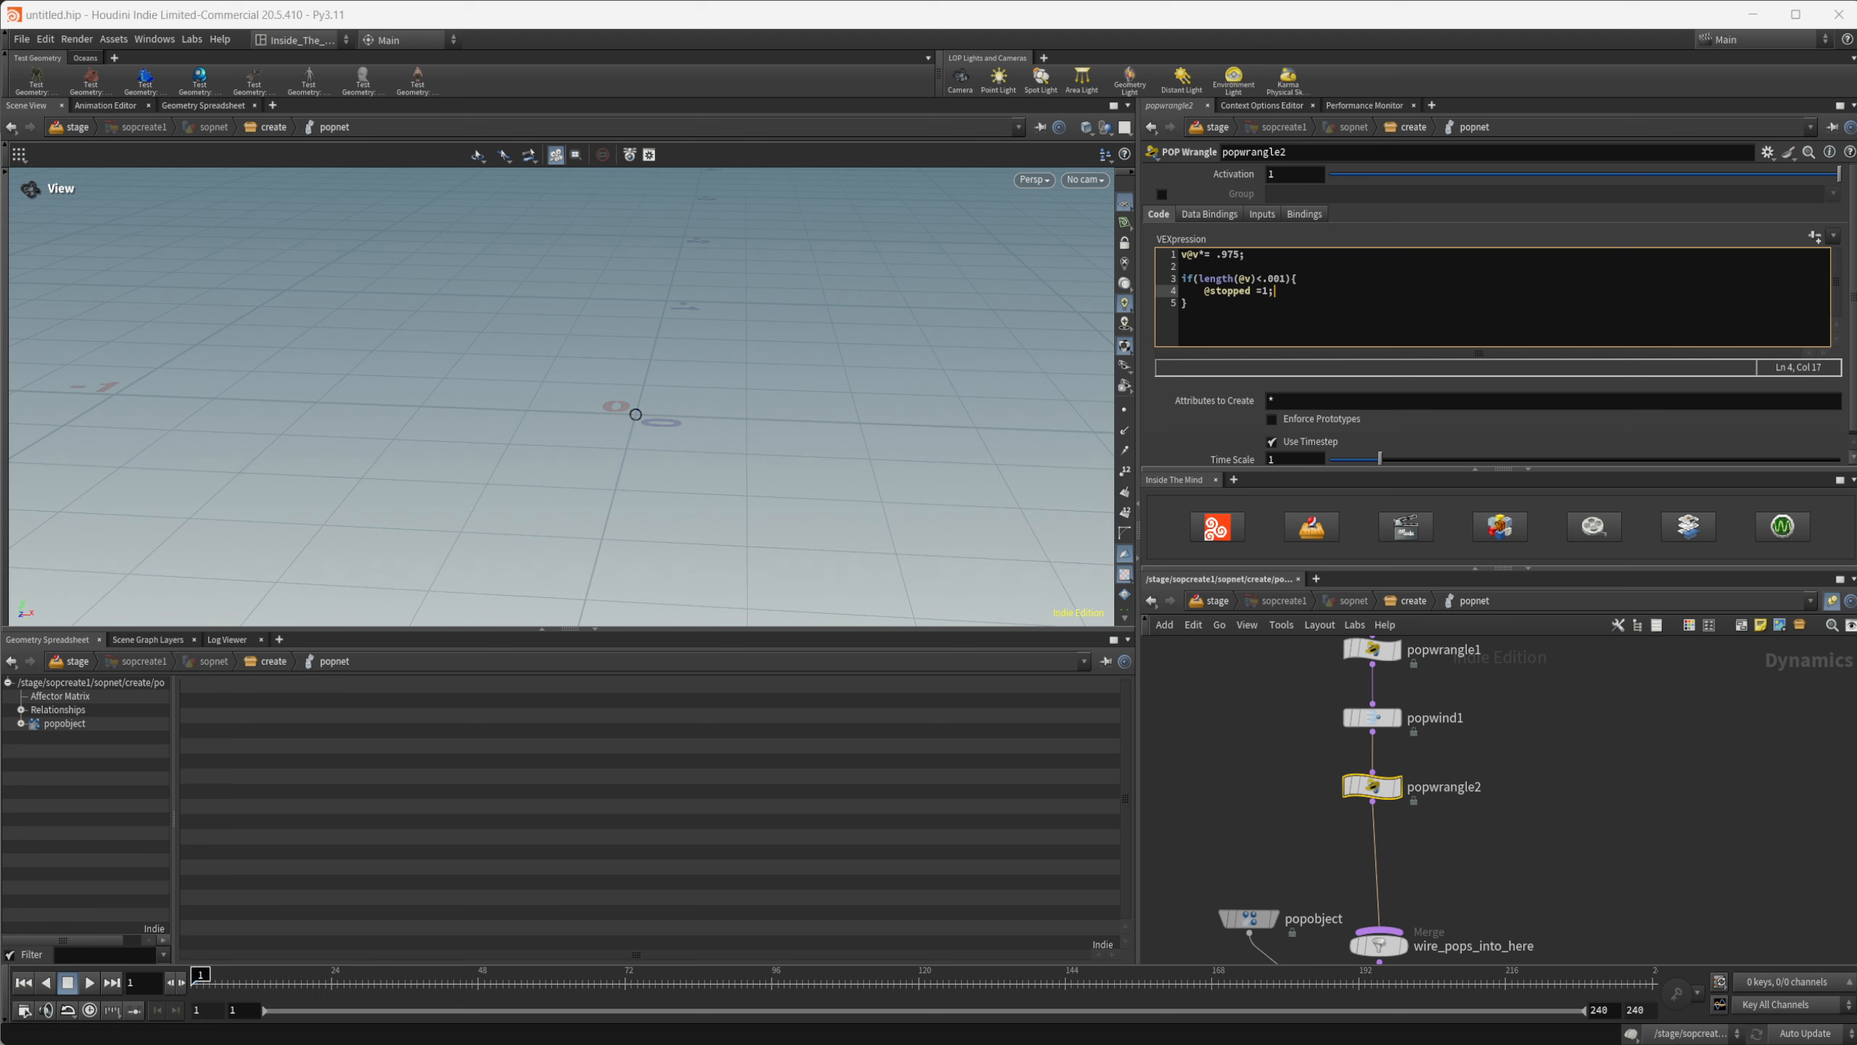
Step: Insert a POP Drag node on the wire below popwrangle2
key("Tab")
type("popdr")
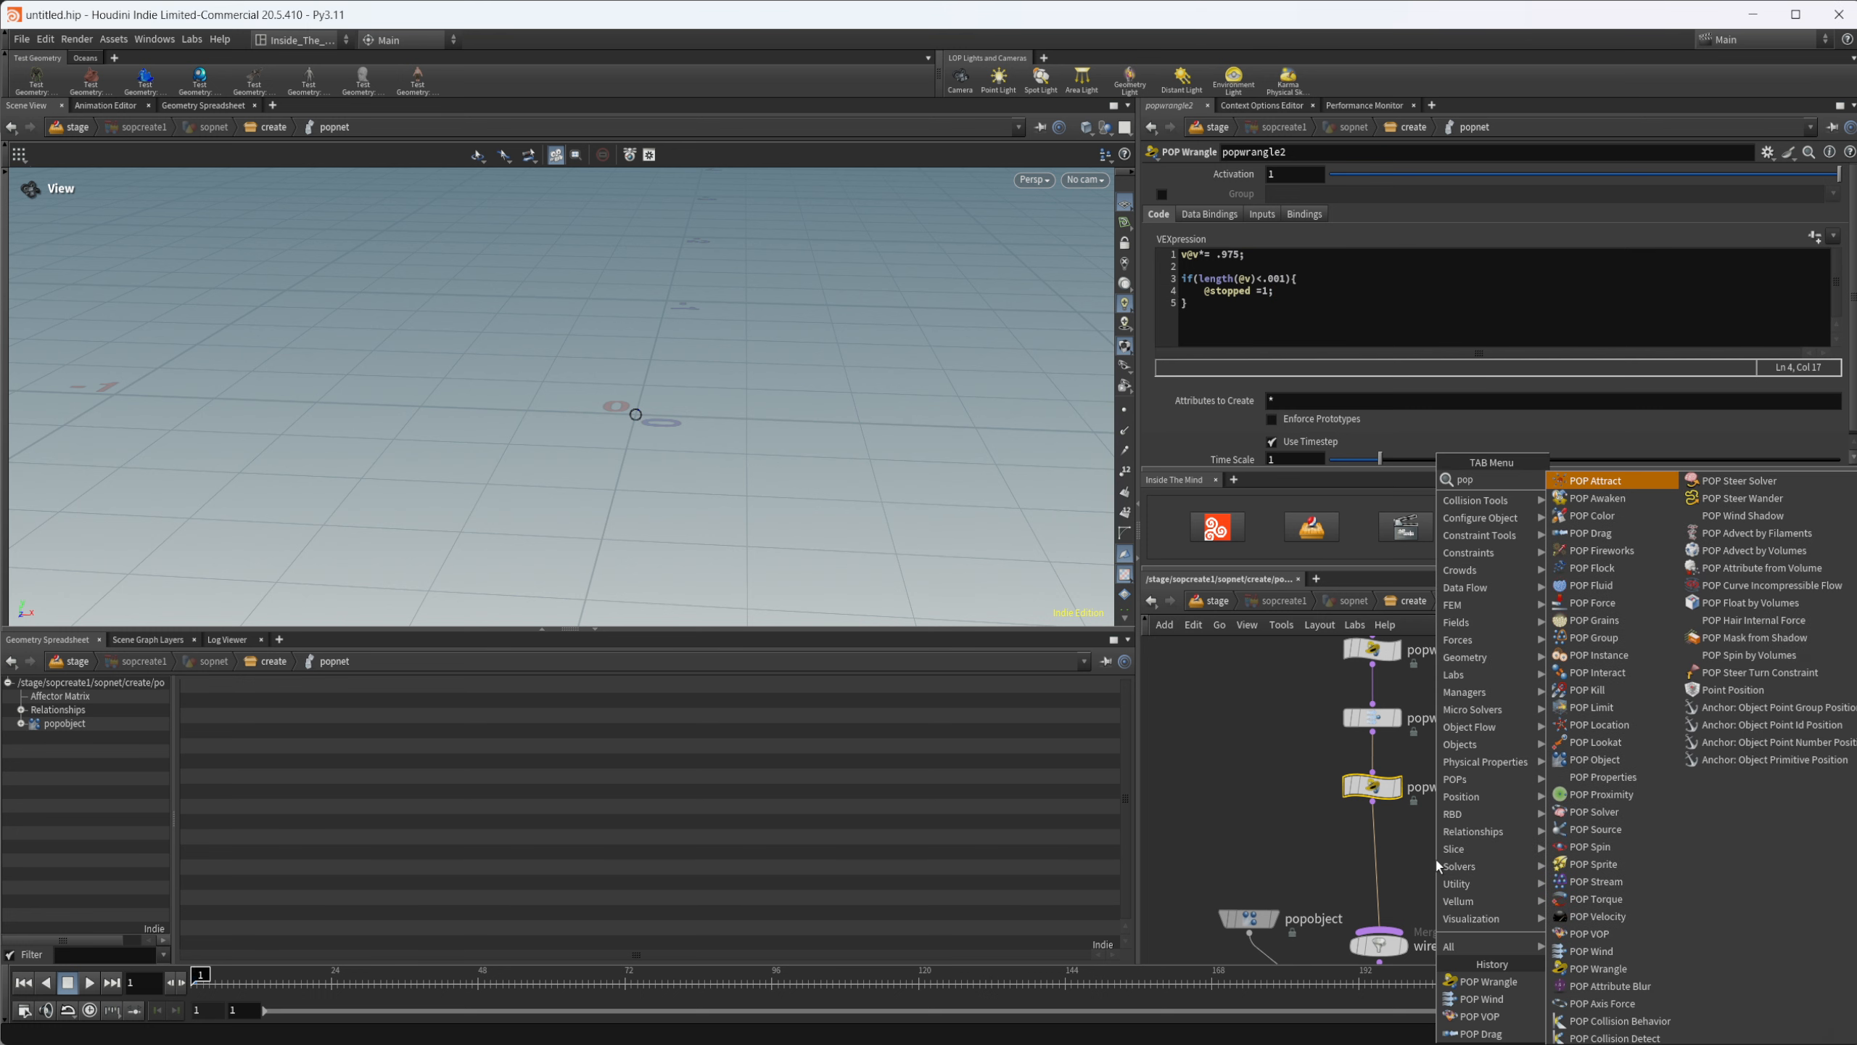
key("Return")
left_click(1436, 865)
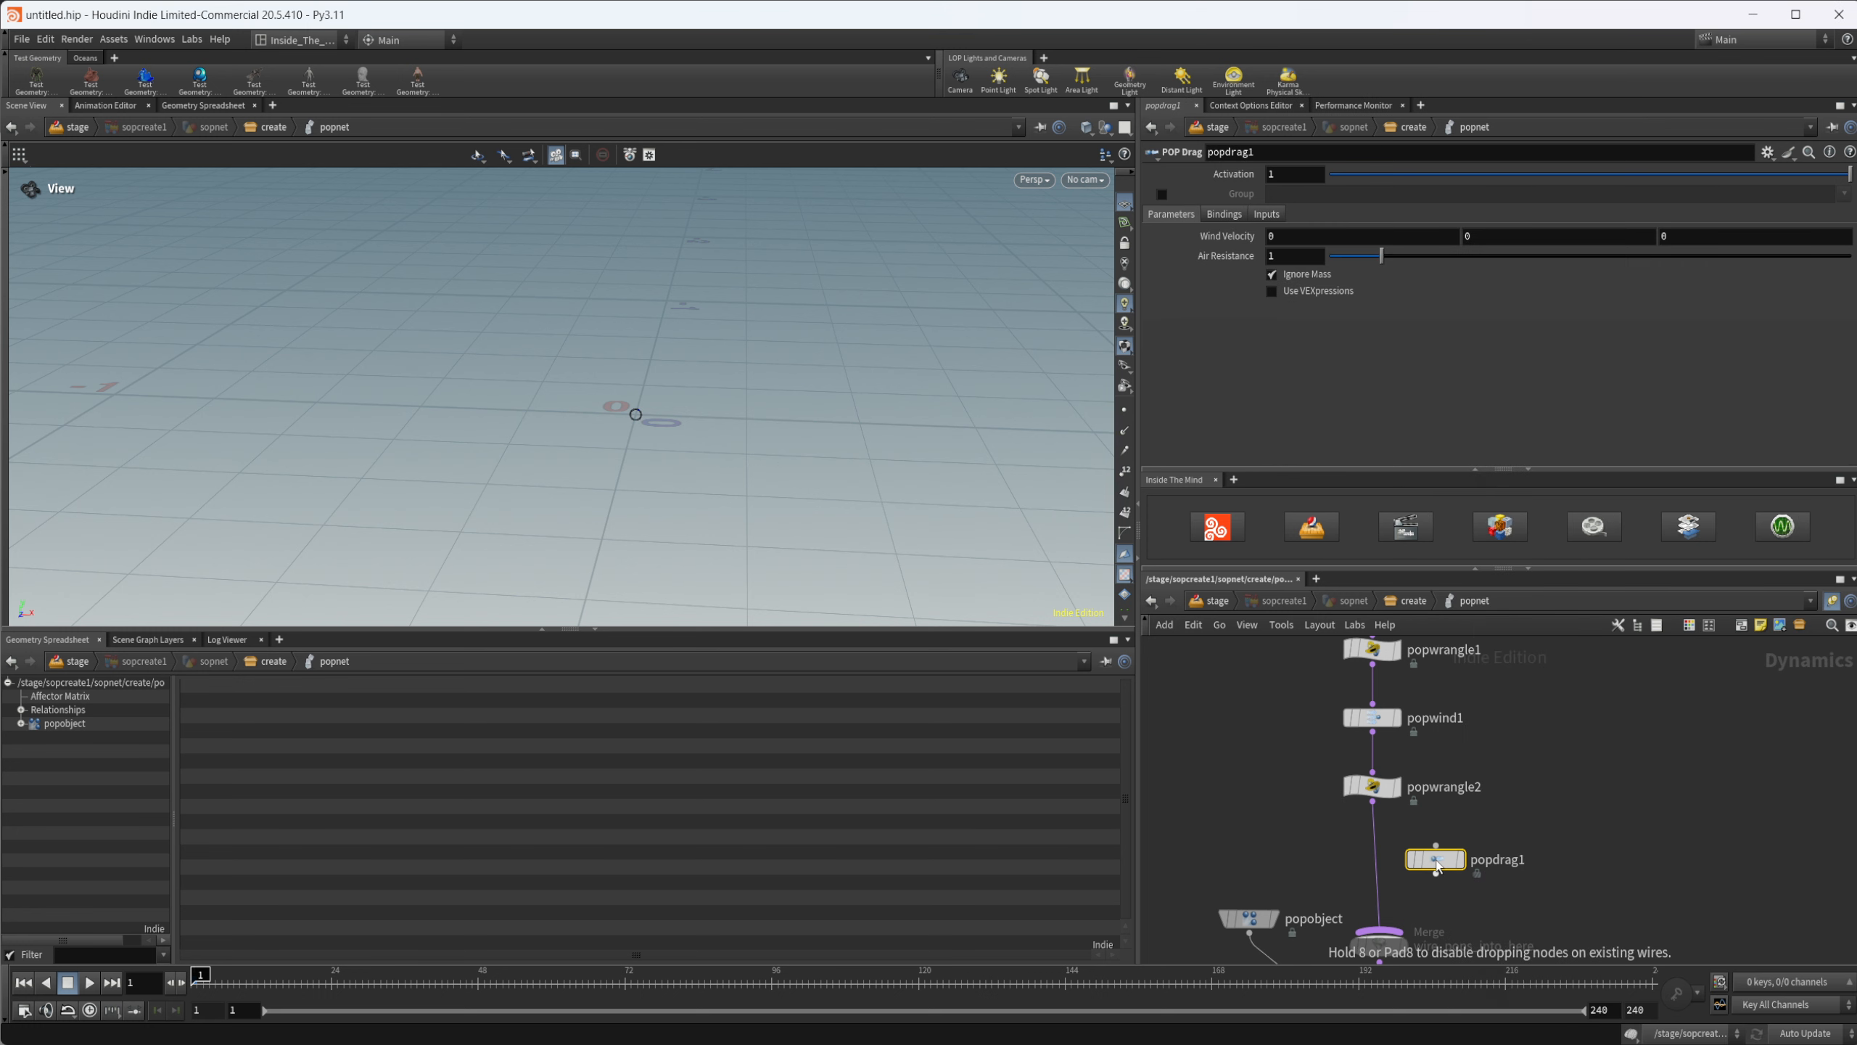
left_click_drag(1434, 860, 1365, 841)
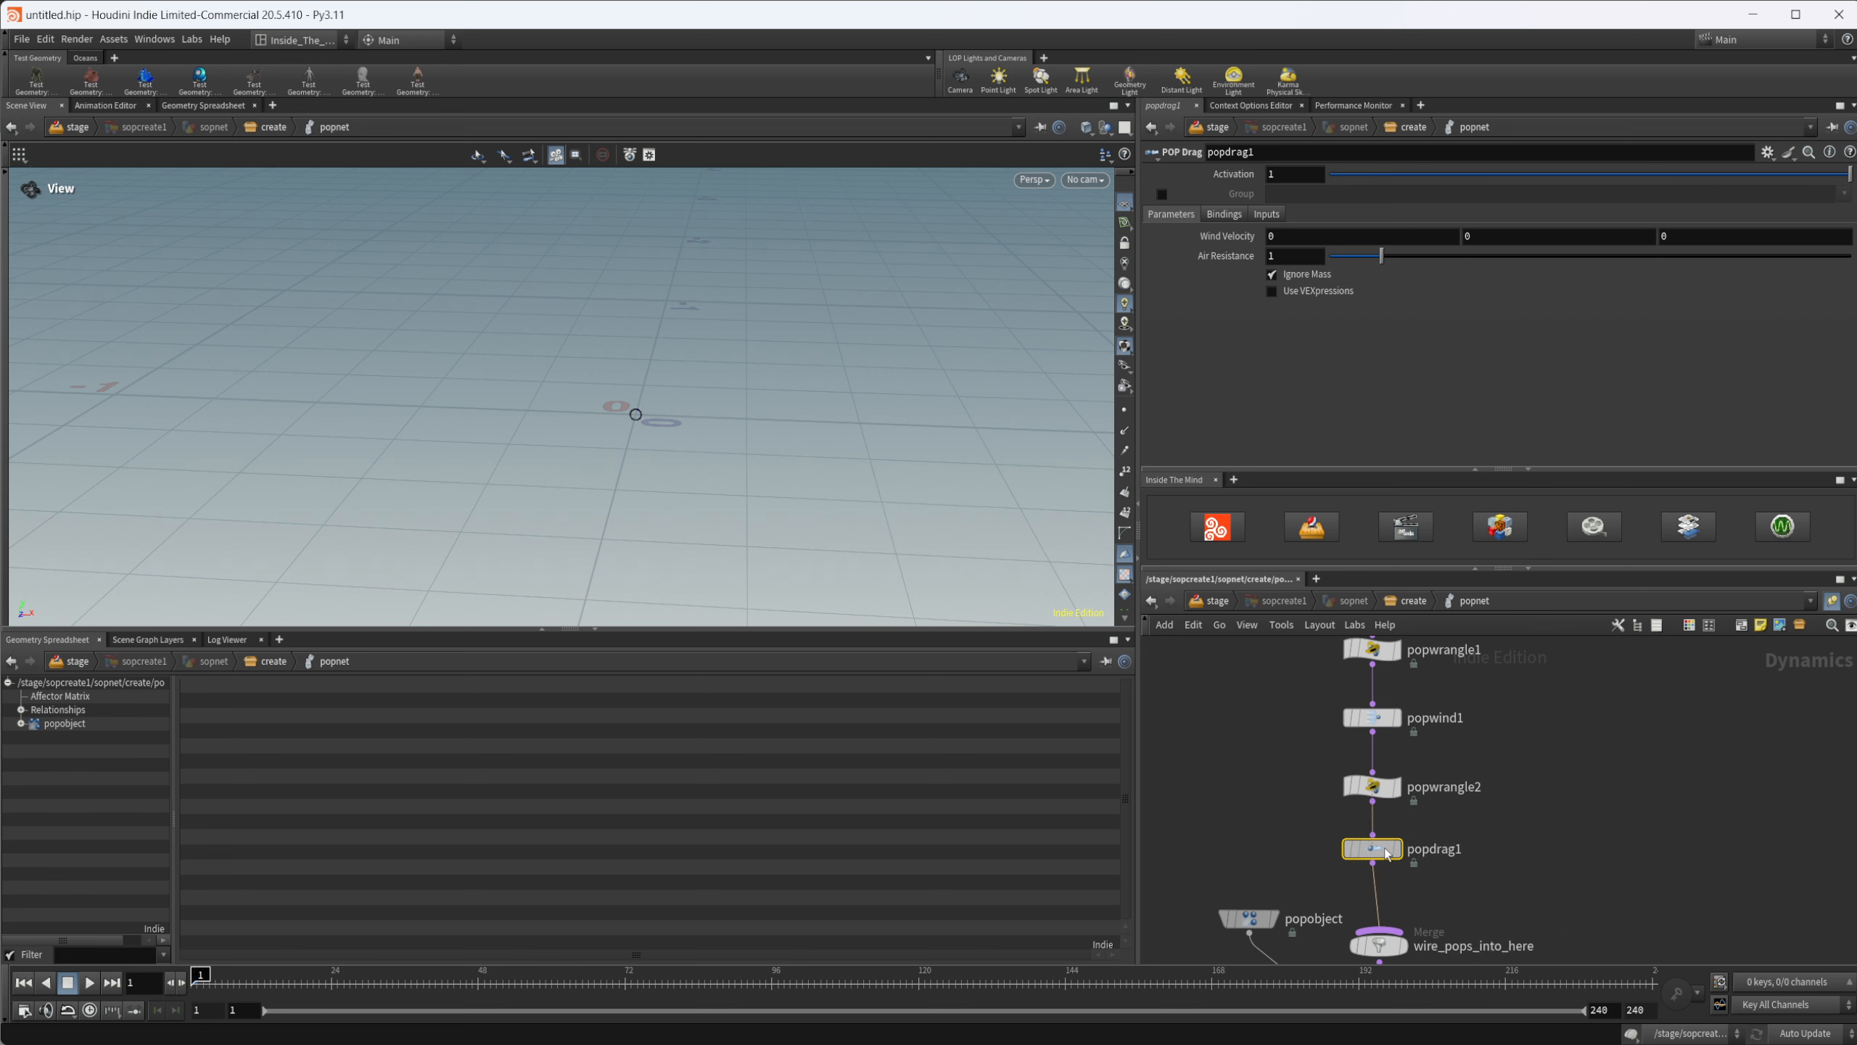
Step: Play and stop the simulation, then scrub the timeline to frame 212 to inspect how the particles slow and settle
left_click(91, 983)
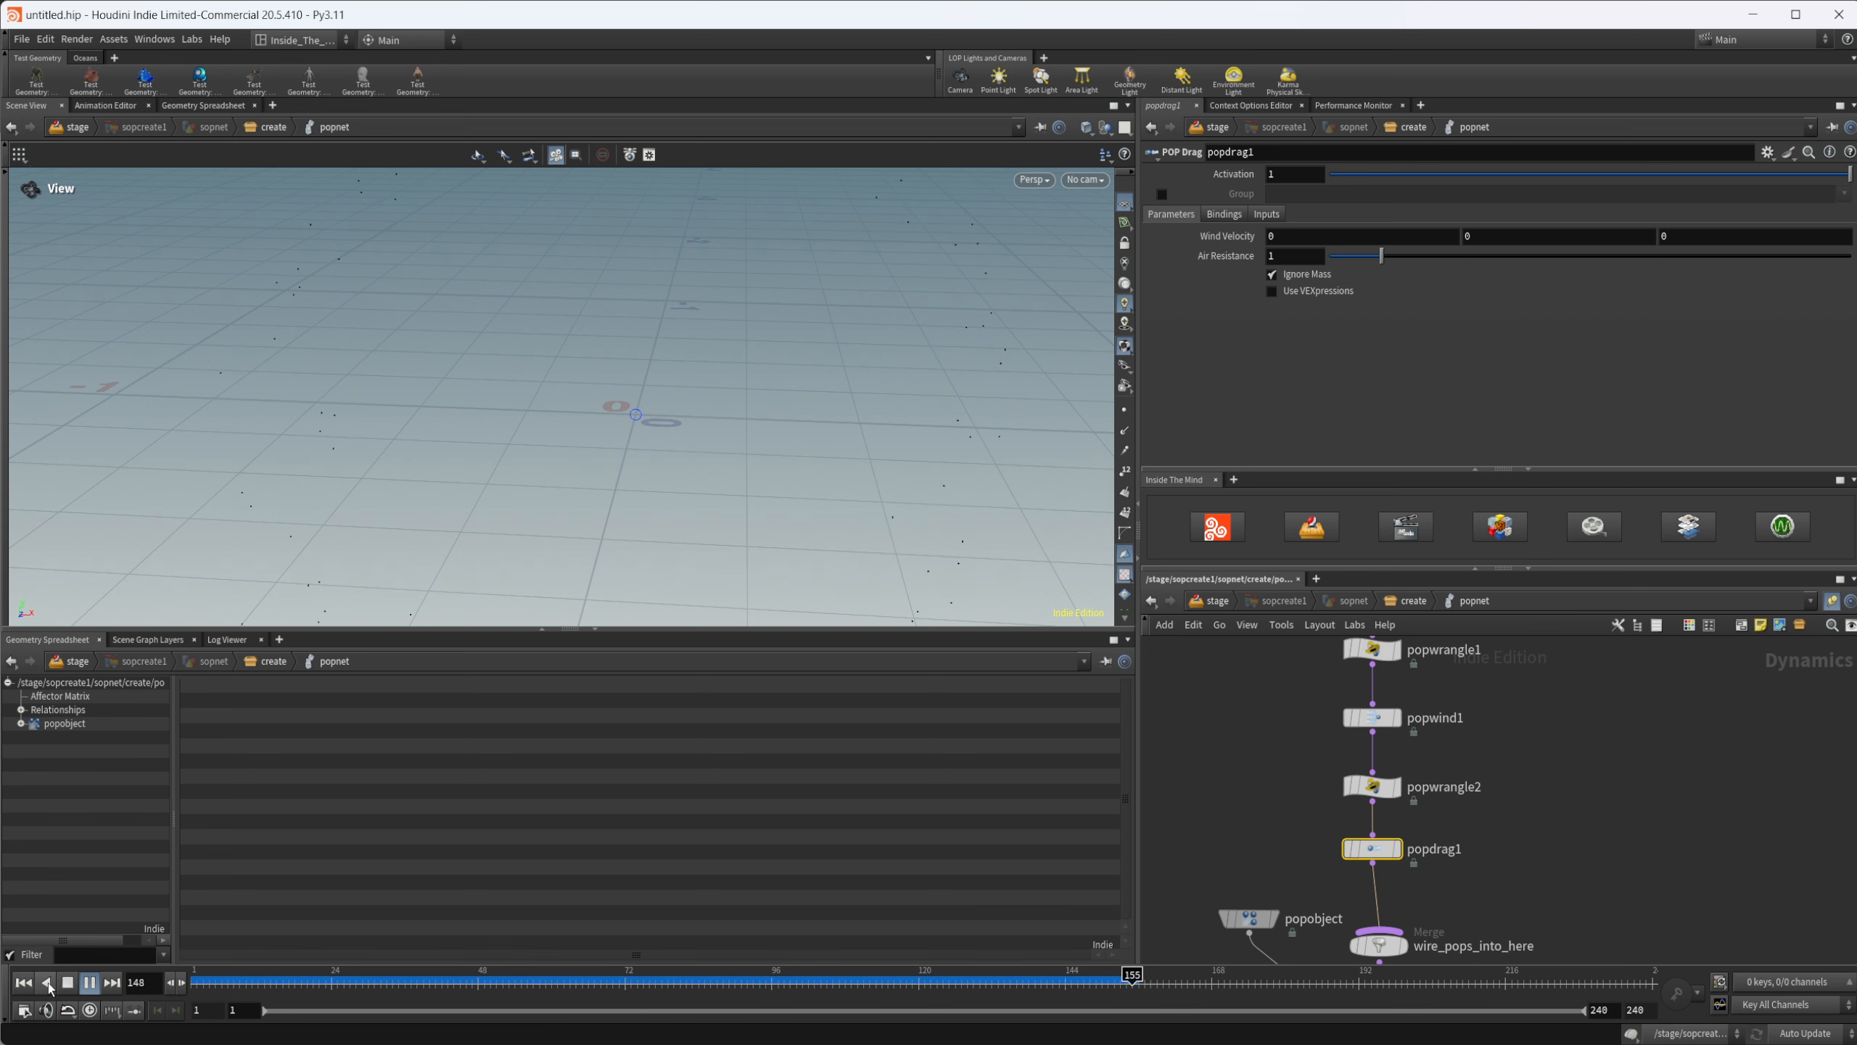
left_click(68, 984)
right_click_drag(561, 372, 481, 411)
left_click_drag(481, 410, 549, 430)
left_click_drag(247, 977, 1493, 1030)
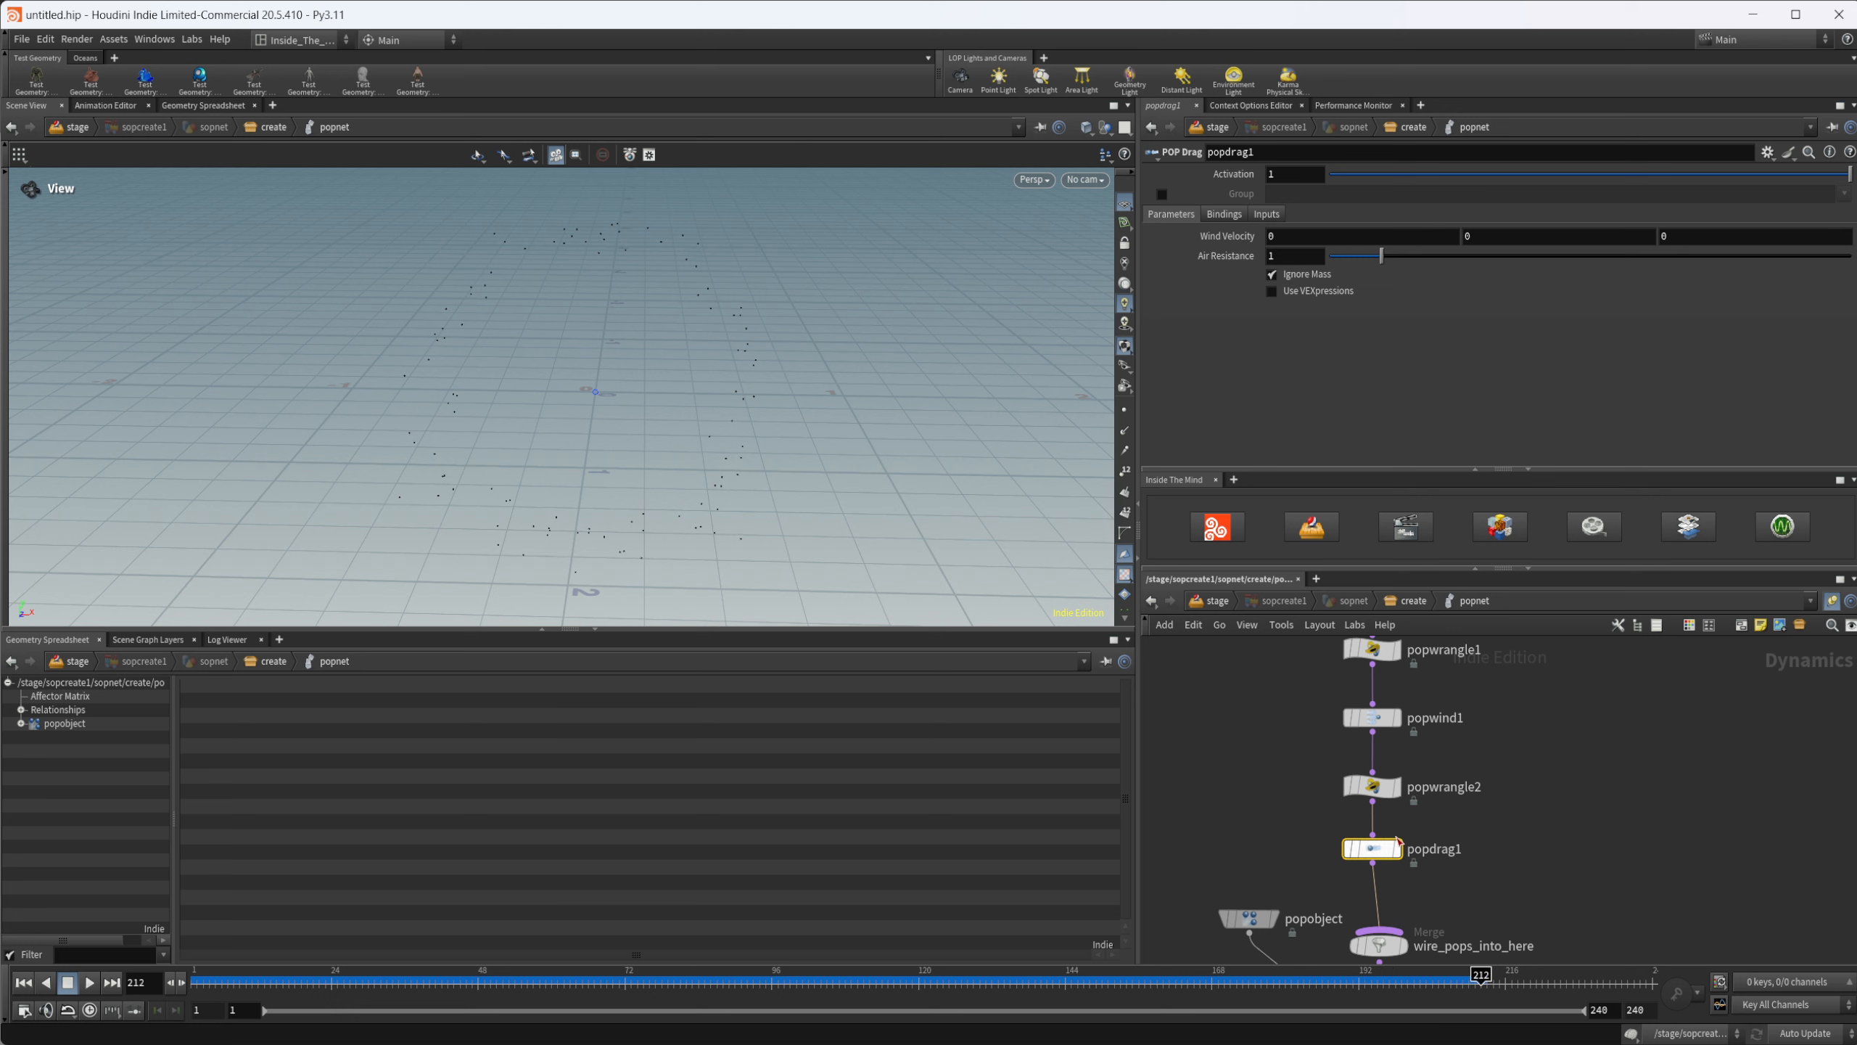
Step: Bypass popwrangle2, play the simulation from the first frame to compare the particle motion, and re-enable the node
scroll(1444, 801, "up", 2)
left_click(1345, 782)
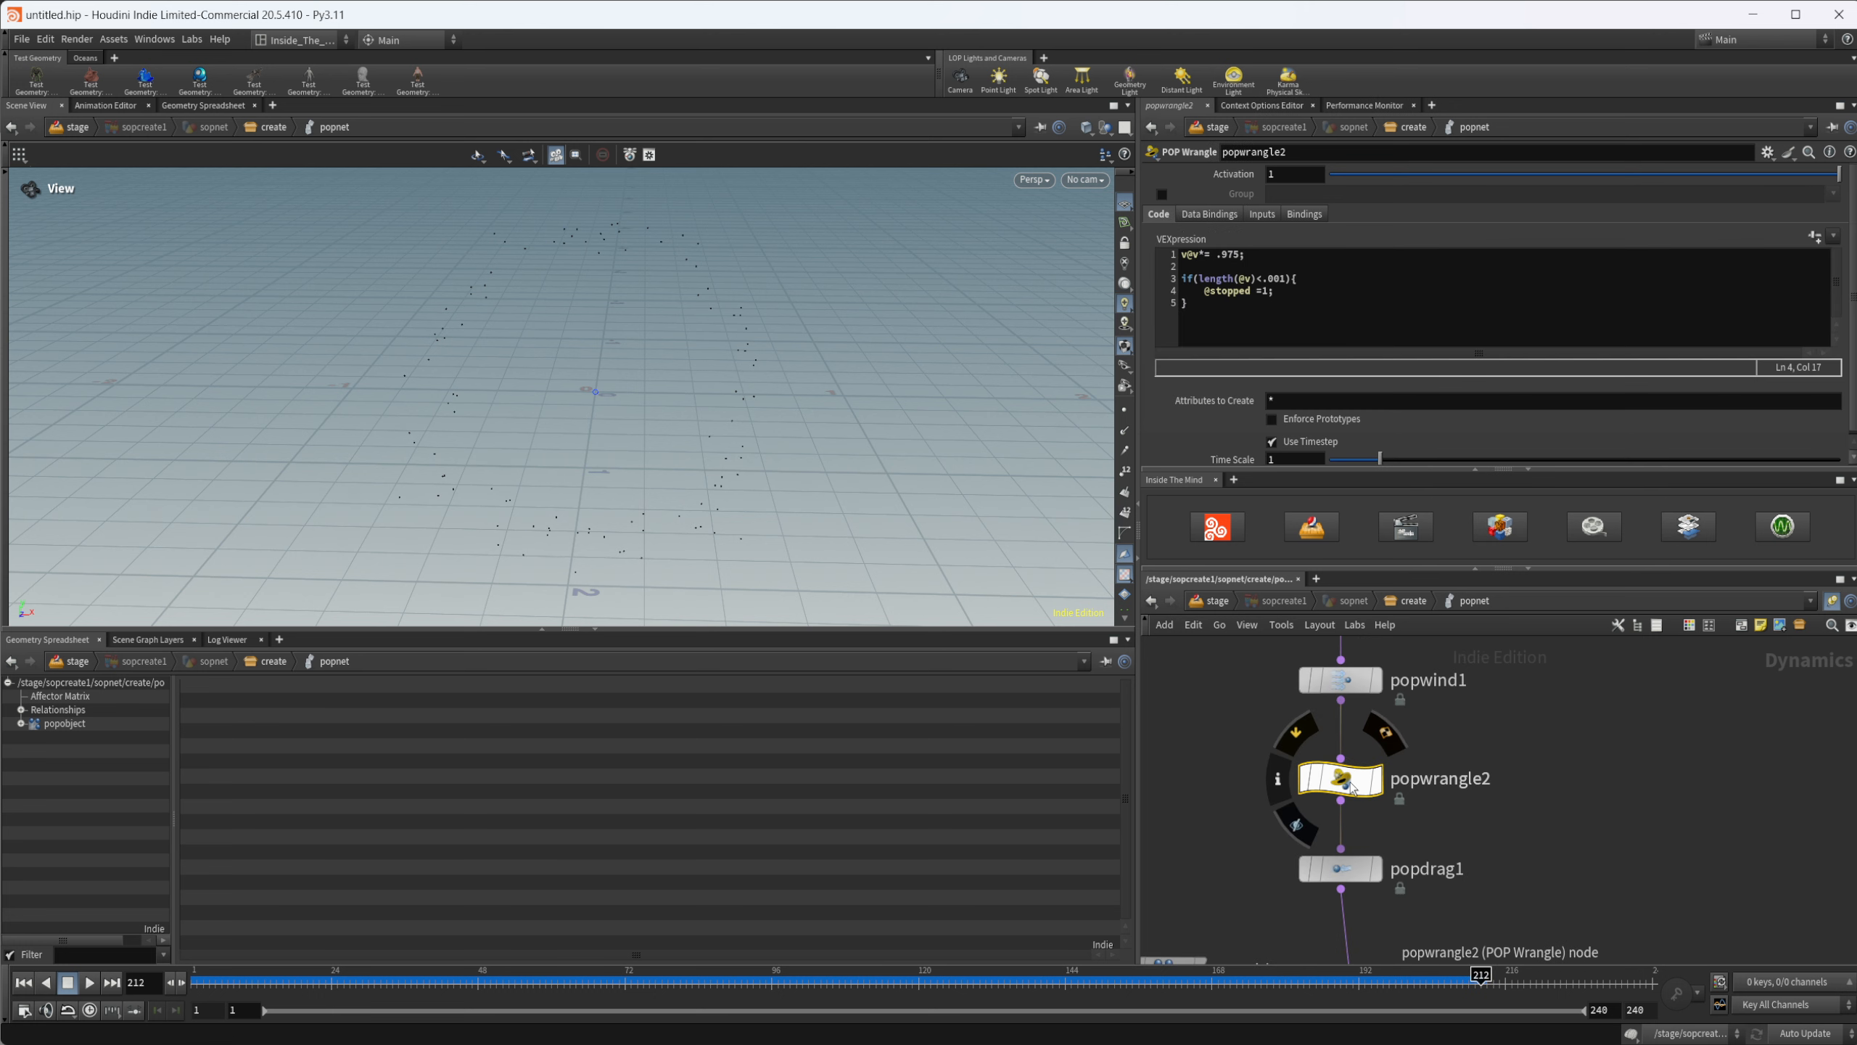
left_click(1296, 732)
left_click(23, 982)
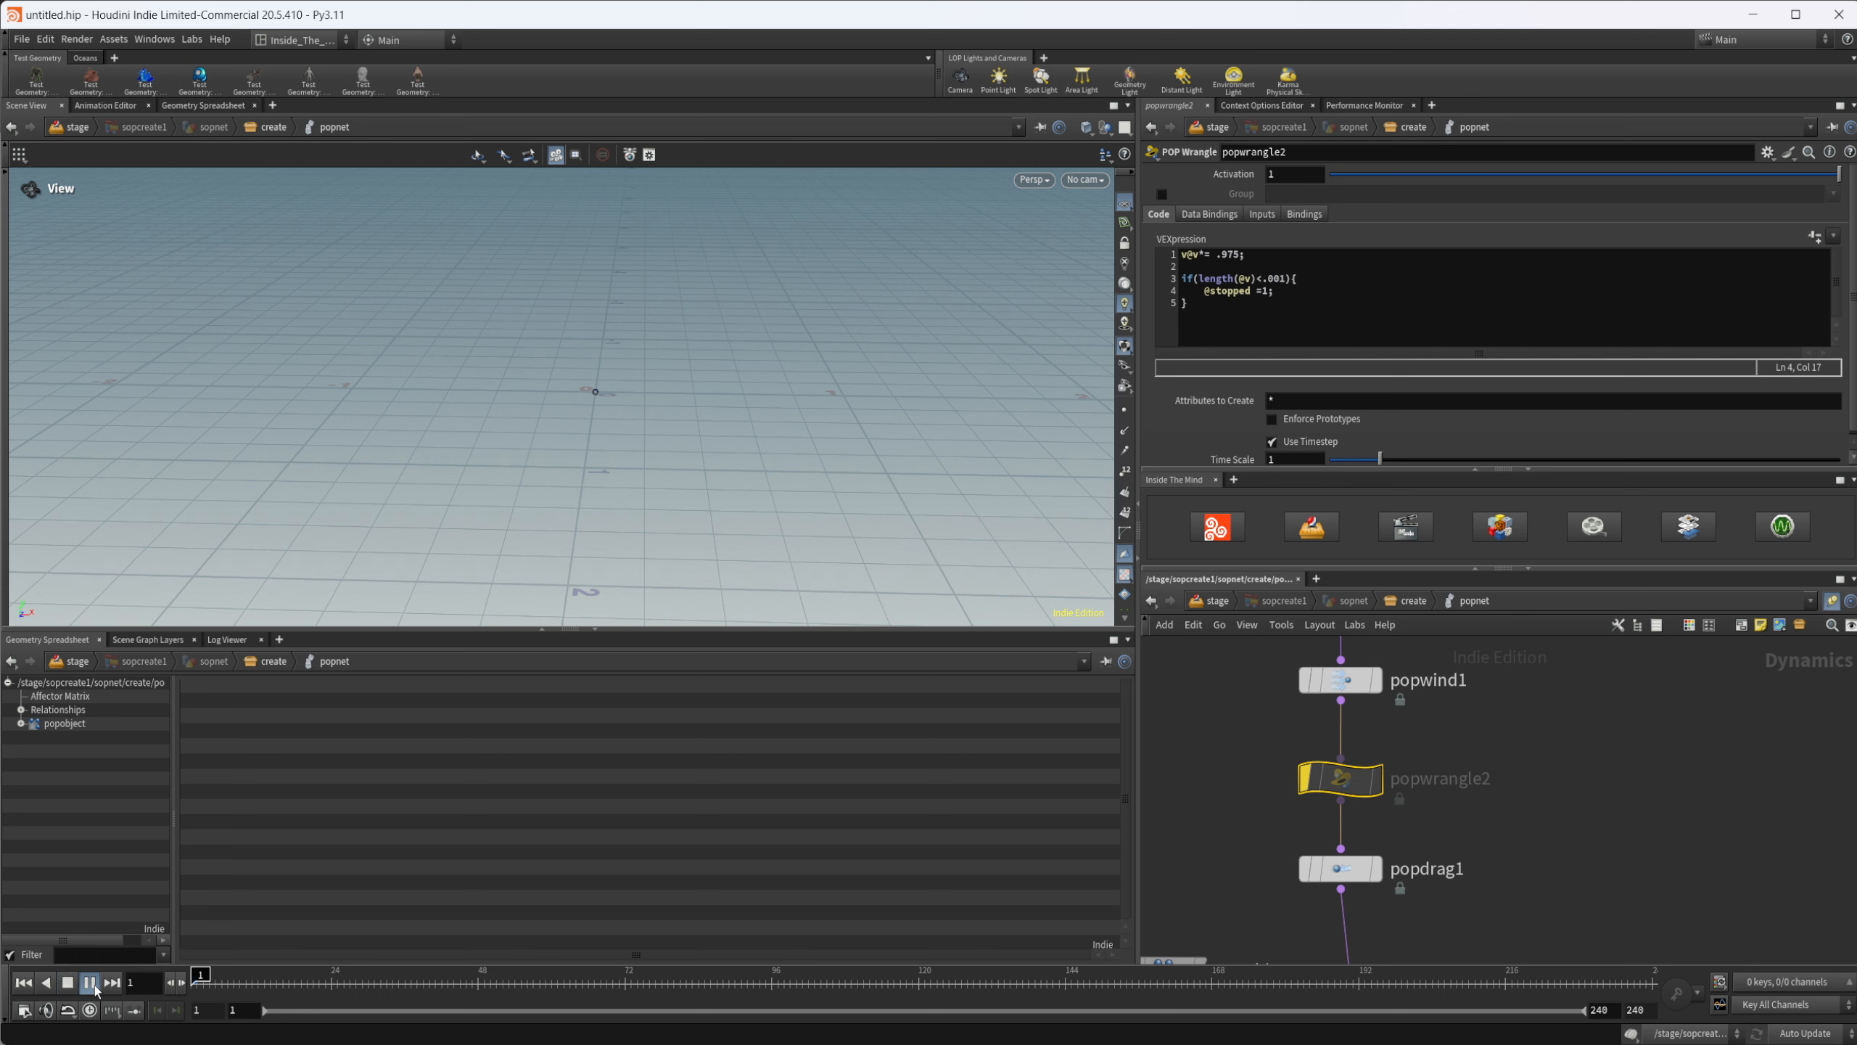
left_click(90, 982)
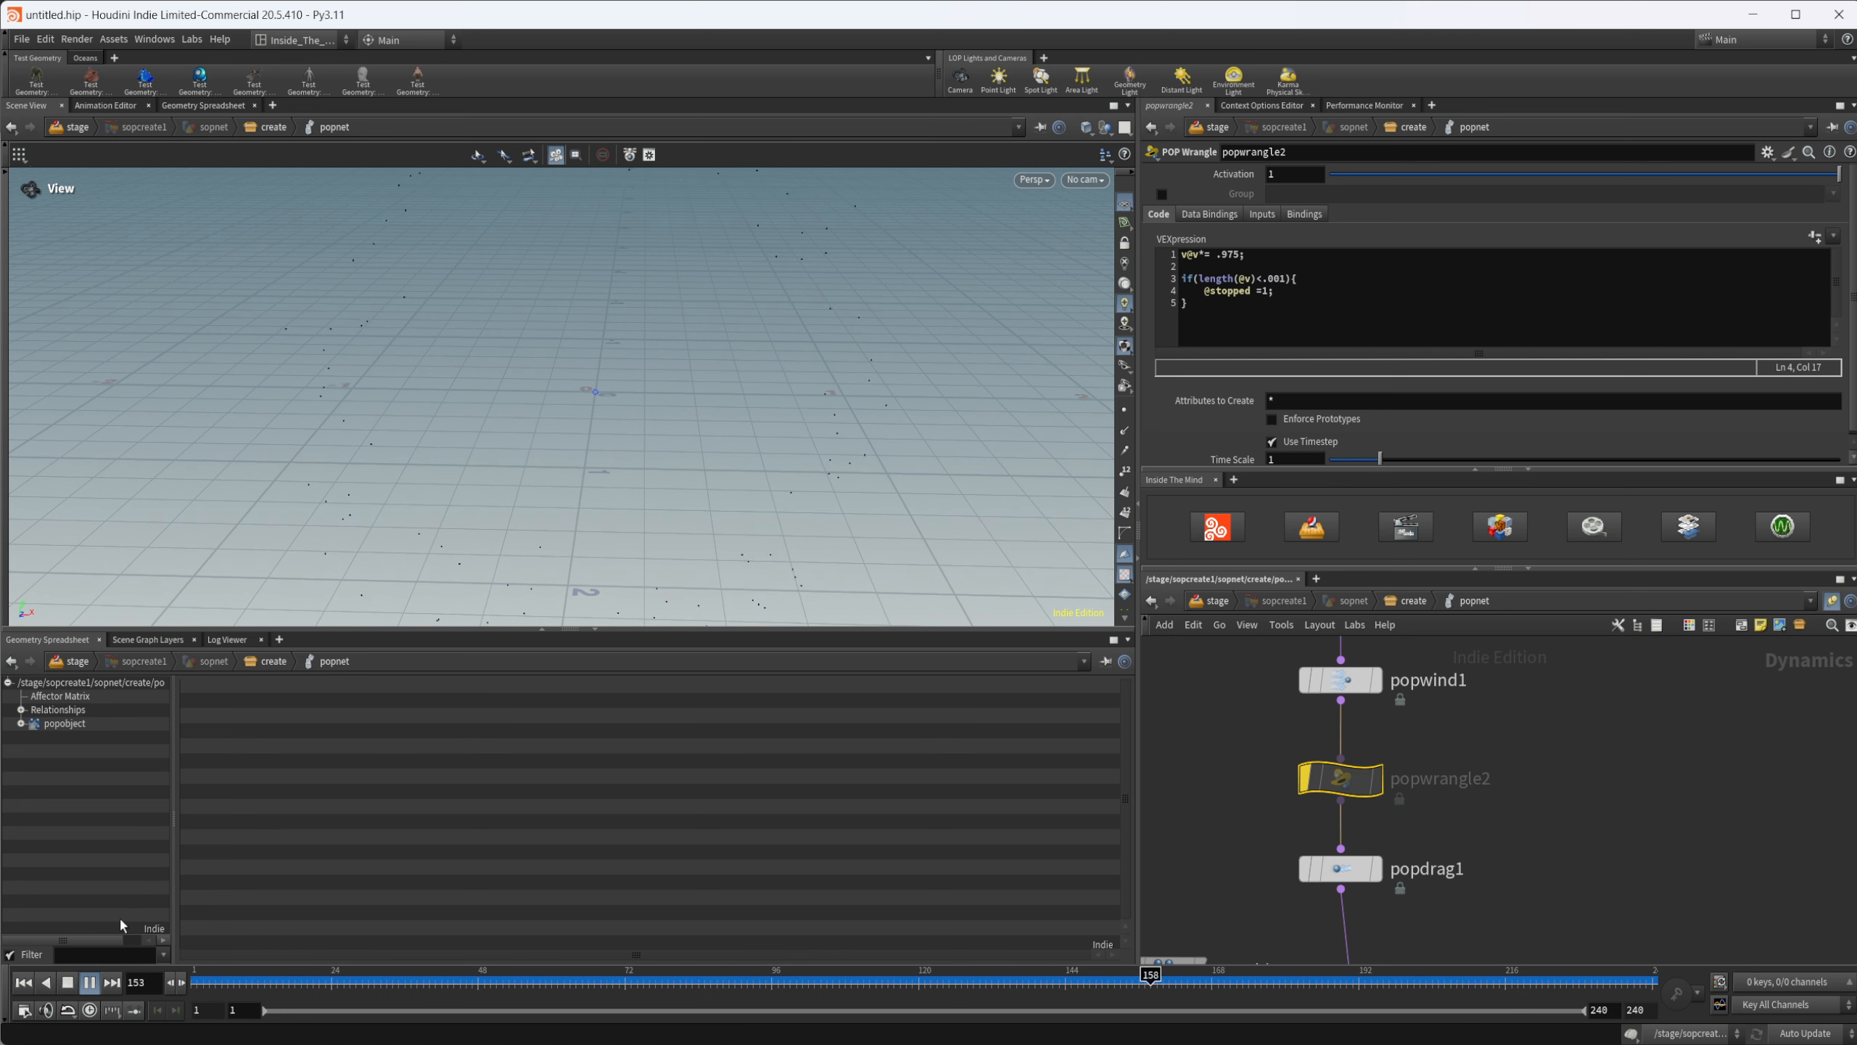
left_click(68, 982)
left_click(23, 983)
left_click_drag(241, 981, 199, 983)
mouse_move(1370, 771)
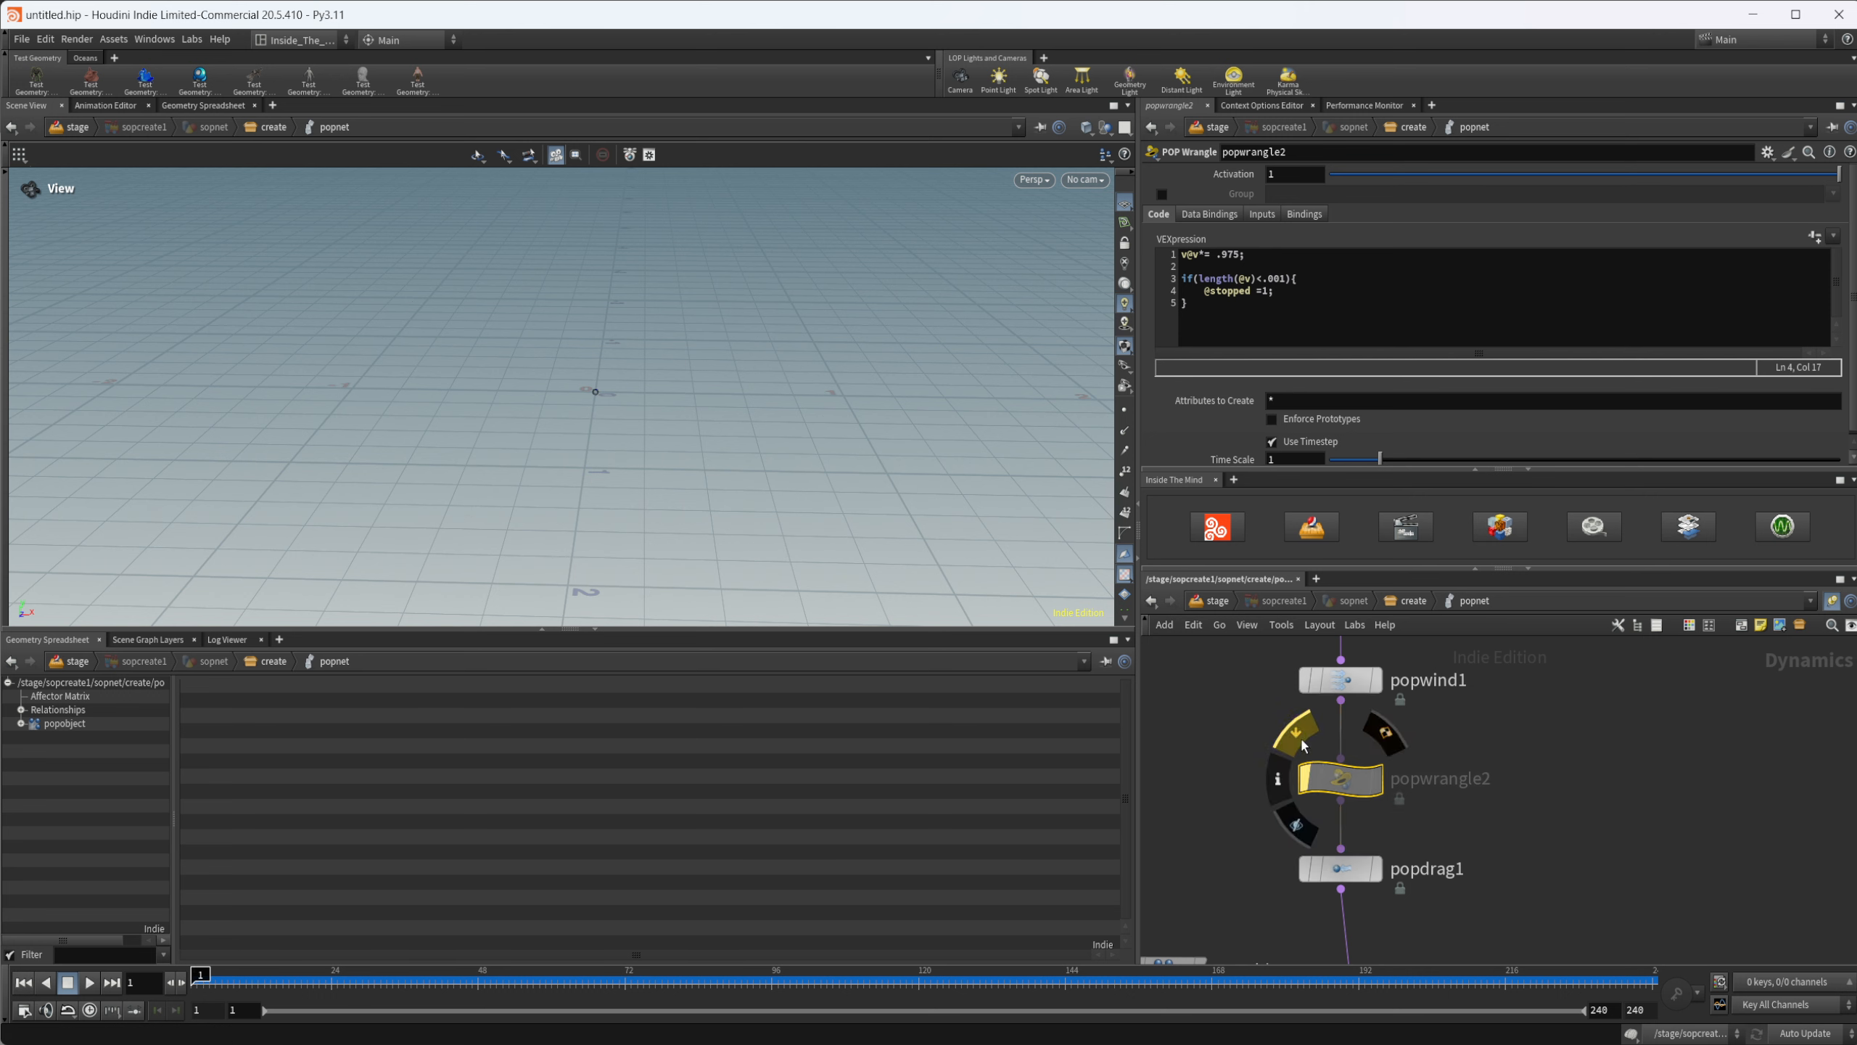
left_click(1300, 739)
Step: Duplicate the circle, Modify Normals and POP network chain twice in the create network, placing the copies side by side
left_click(1415, 604)
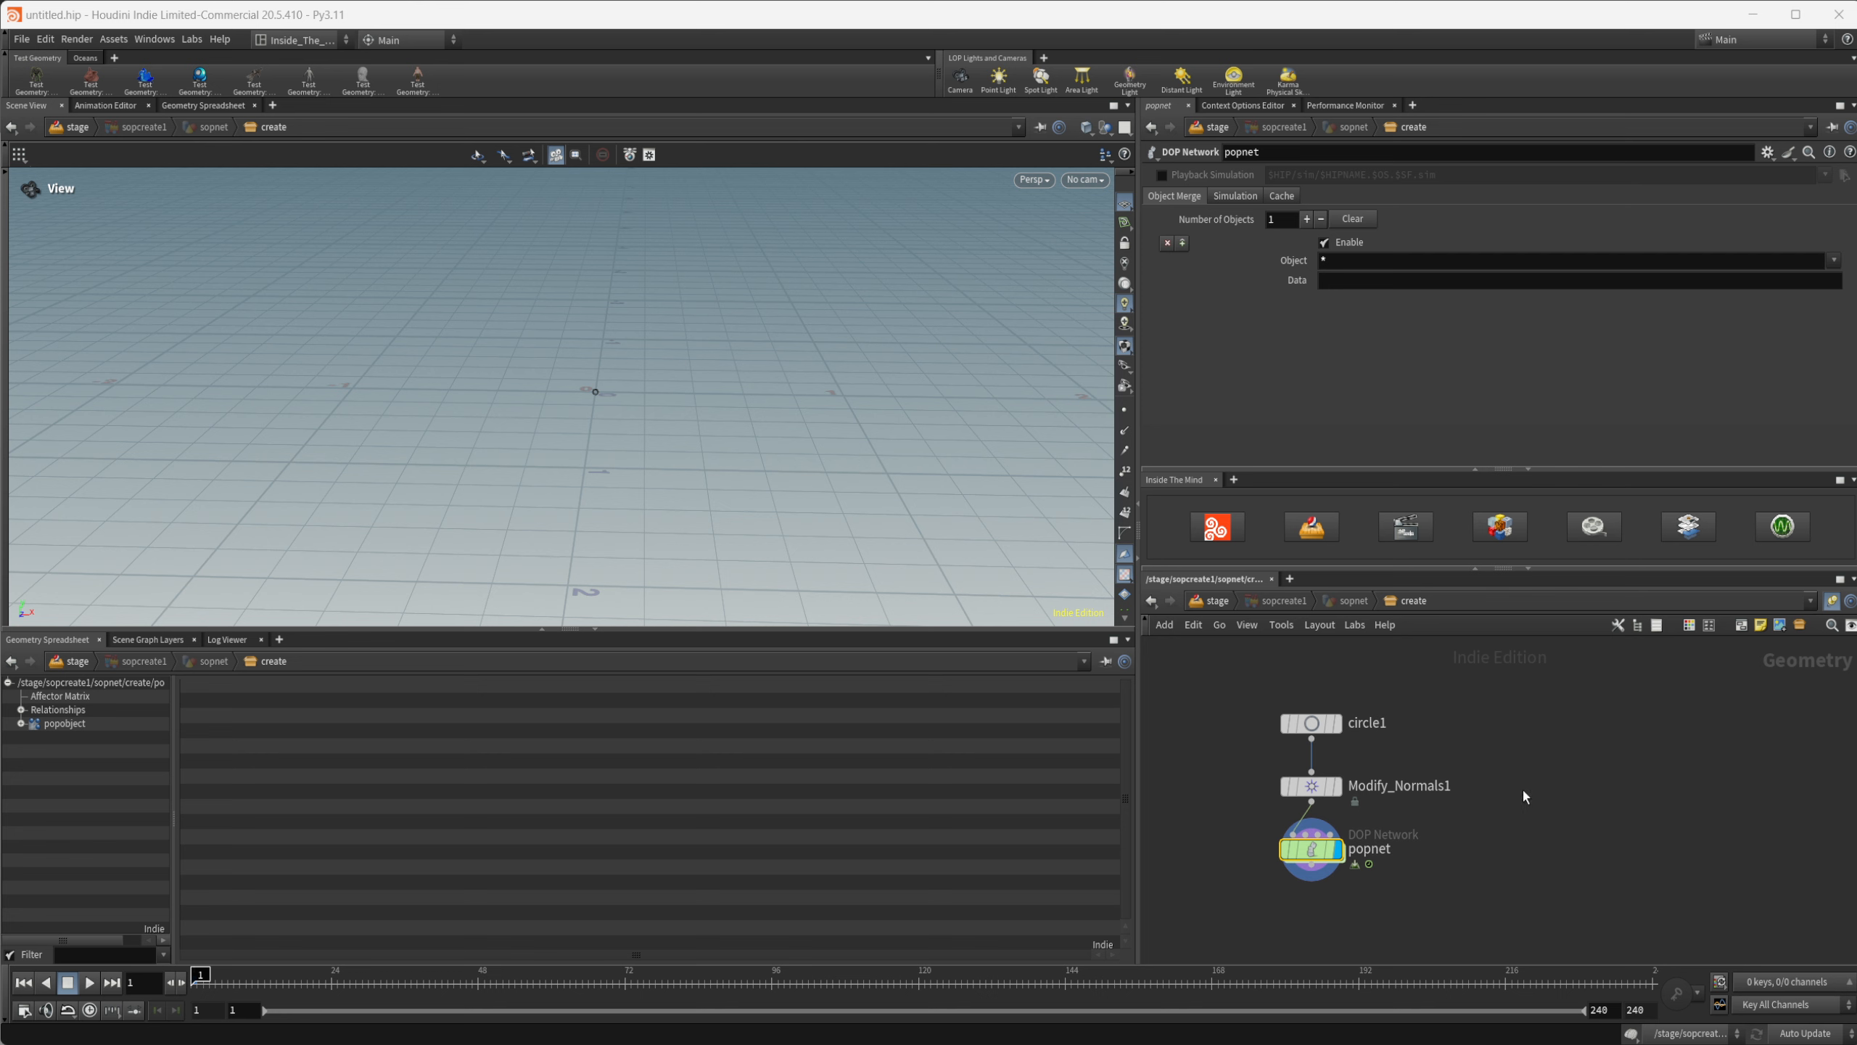
scroll(1524, 790, "up", 3)
left_click_drag(1417, 883, 1287, 810)
scroll(1422, 865, "down", 3)
left_click_drag(1412, 882, 1505, 846)
left_click_drag(1513, 745, 1640, 741, "alt")
left_click(1429, 904)
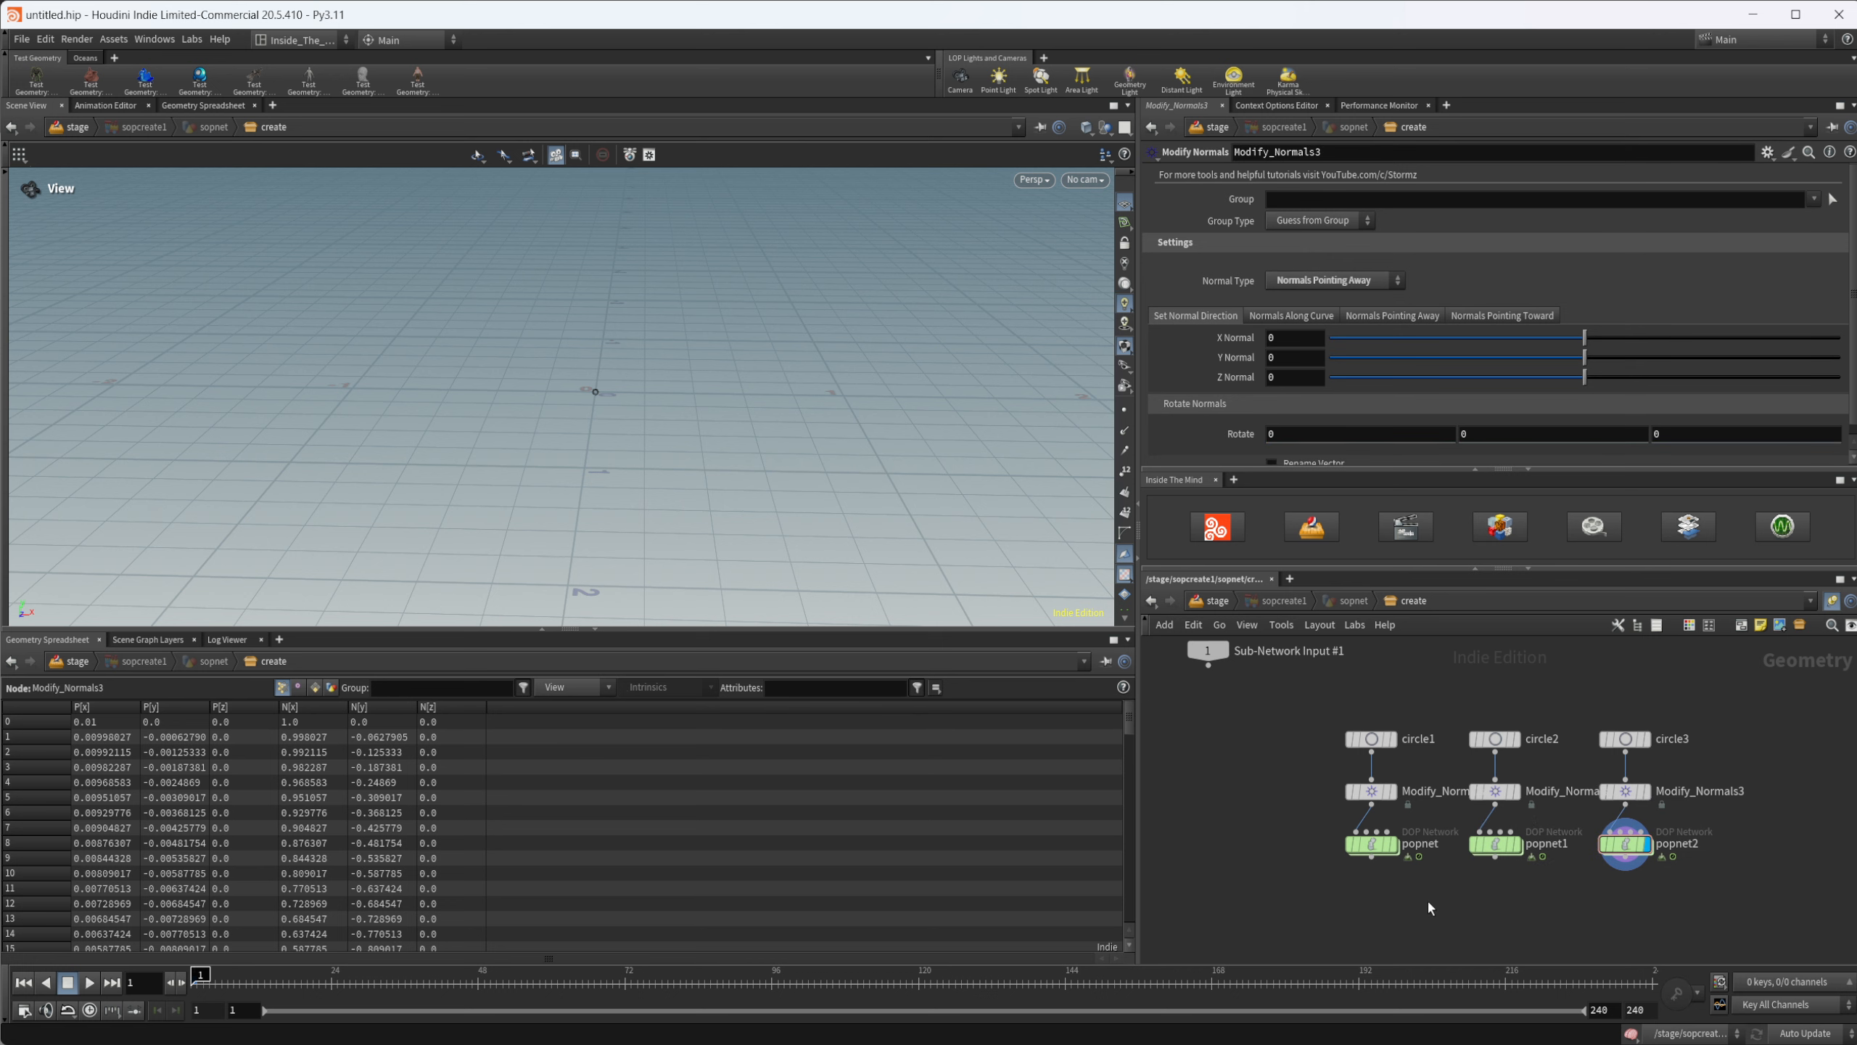
Step: Set the Divisions of circle1 to 3000
mouse_move(1430, 904)
middle_mouse_down()
mouse_move(1391, 861)
mouse_move(1401, 922)
middle_mouse_up()
scroll(1379, 855, "up", 3)
left_click(1333, 702)
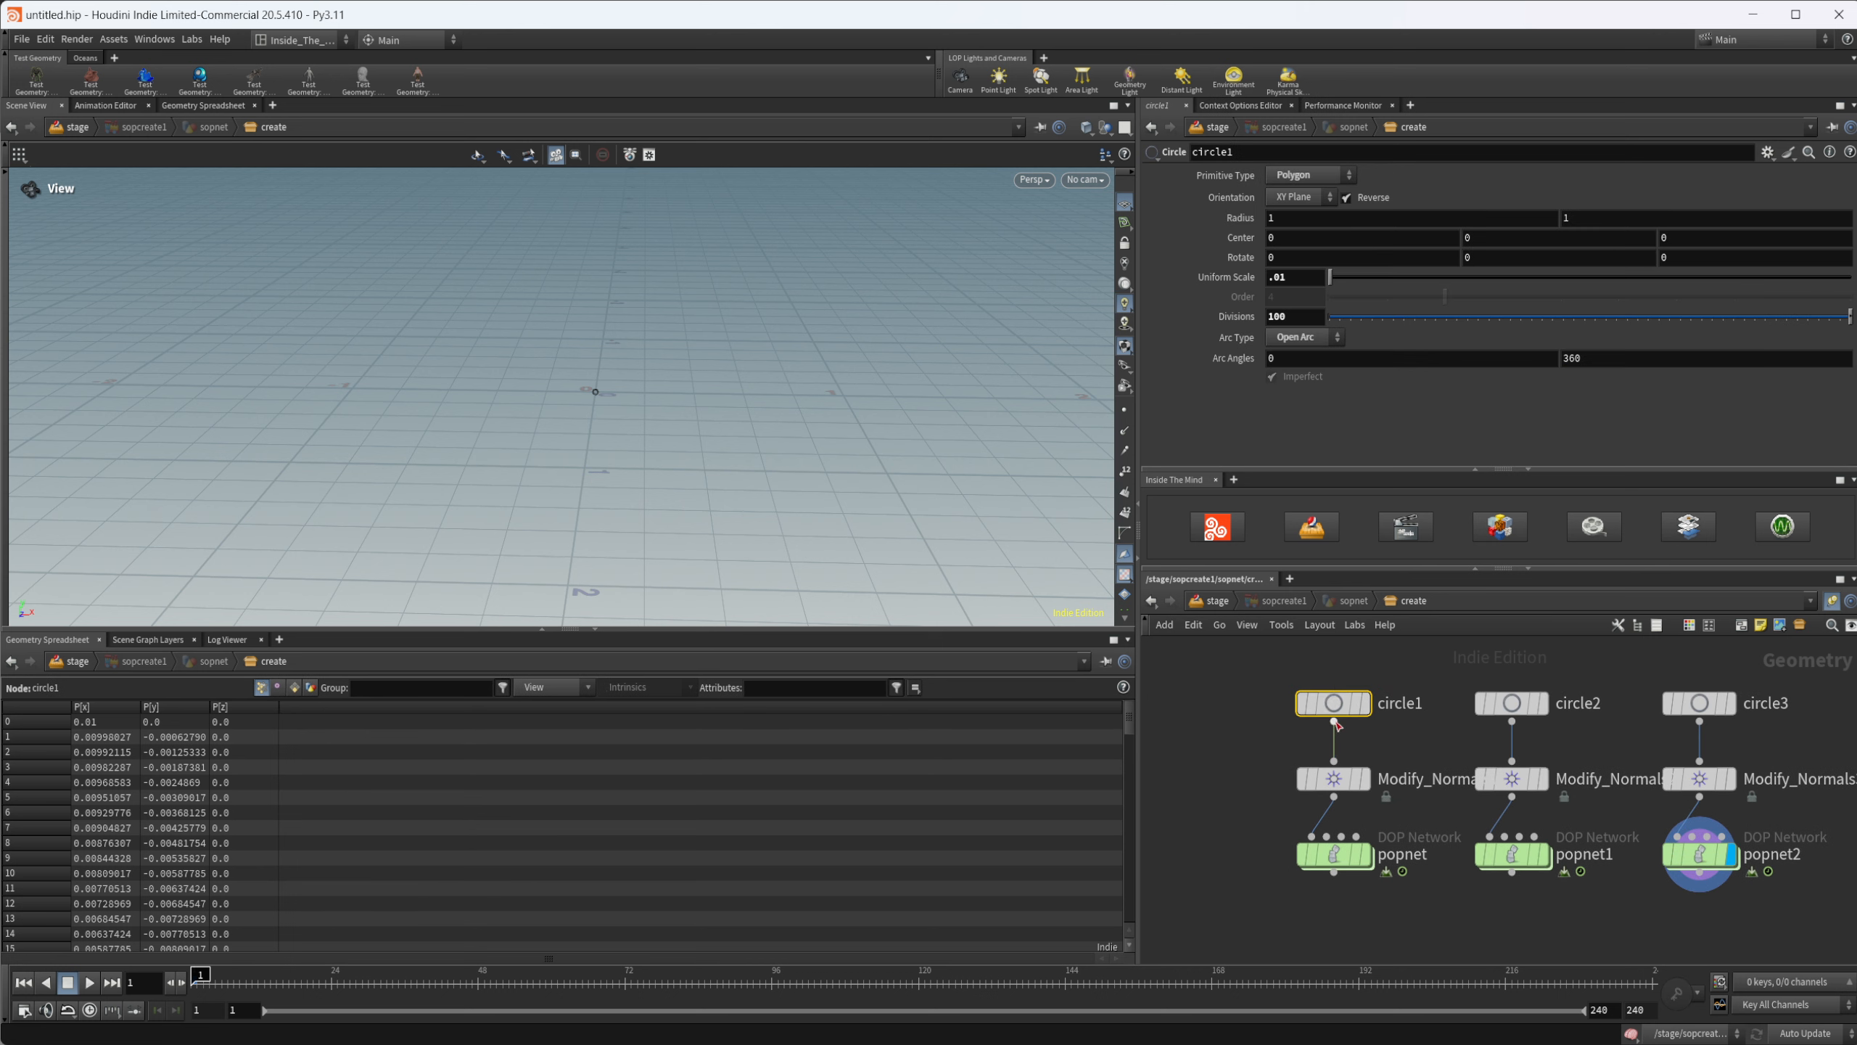
left_click(1291, 316)
key("BackSpace")
key("BackSpace")
key("BackSpace")
type("3")
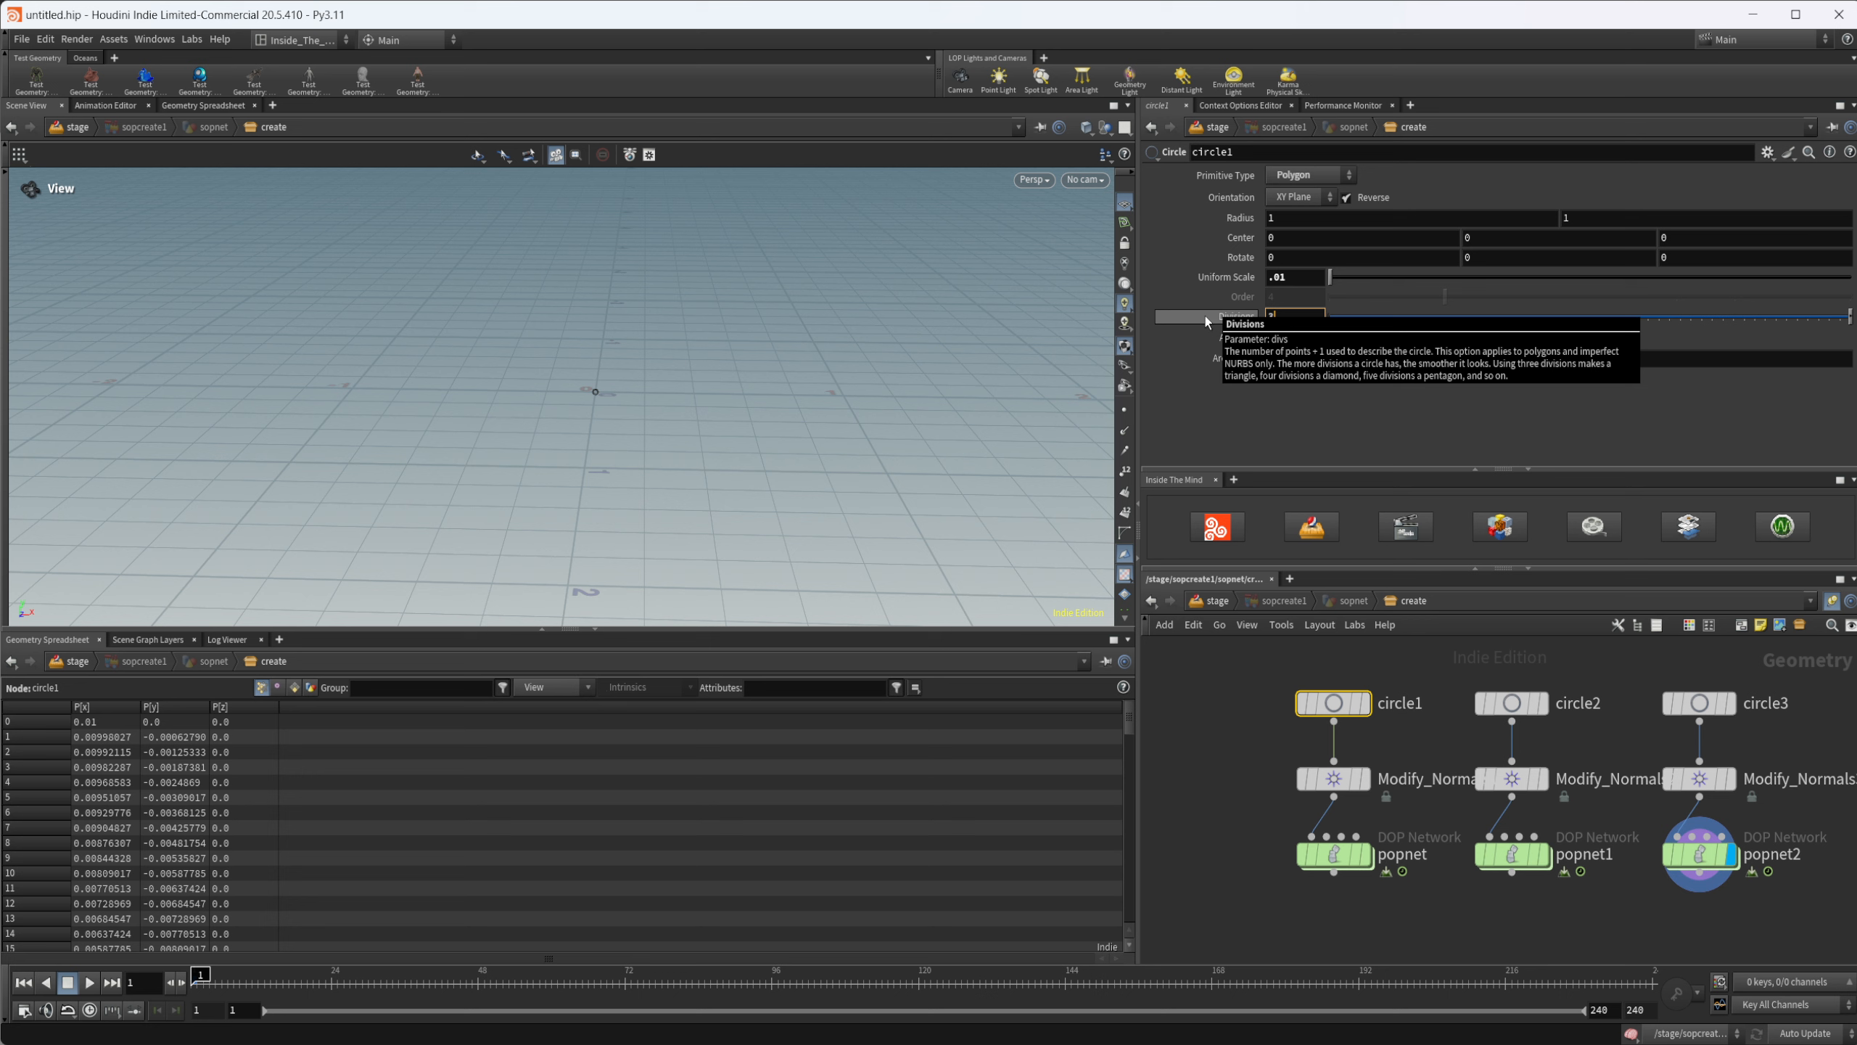
type("000")
key("Return")
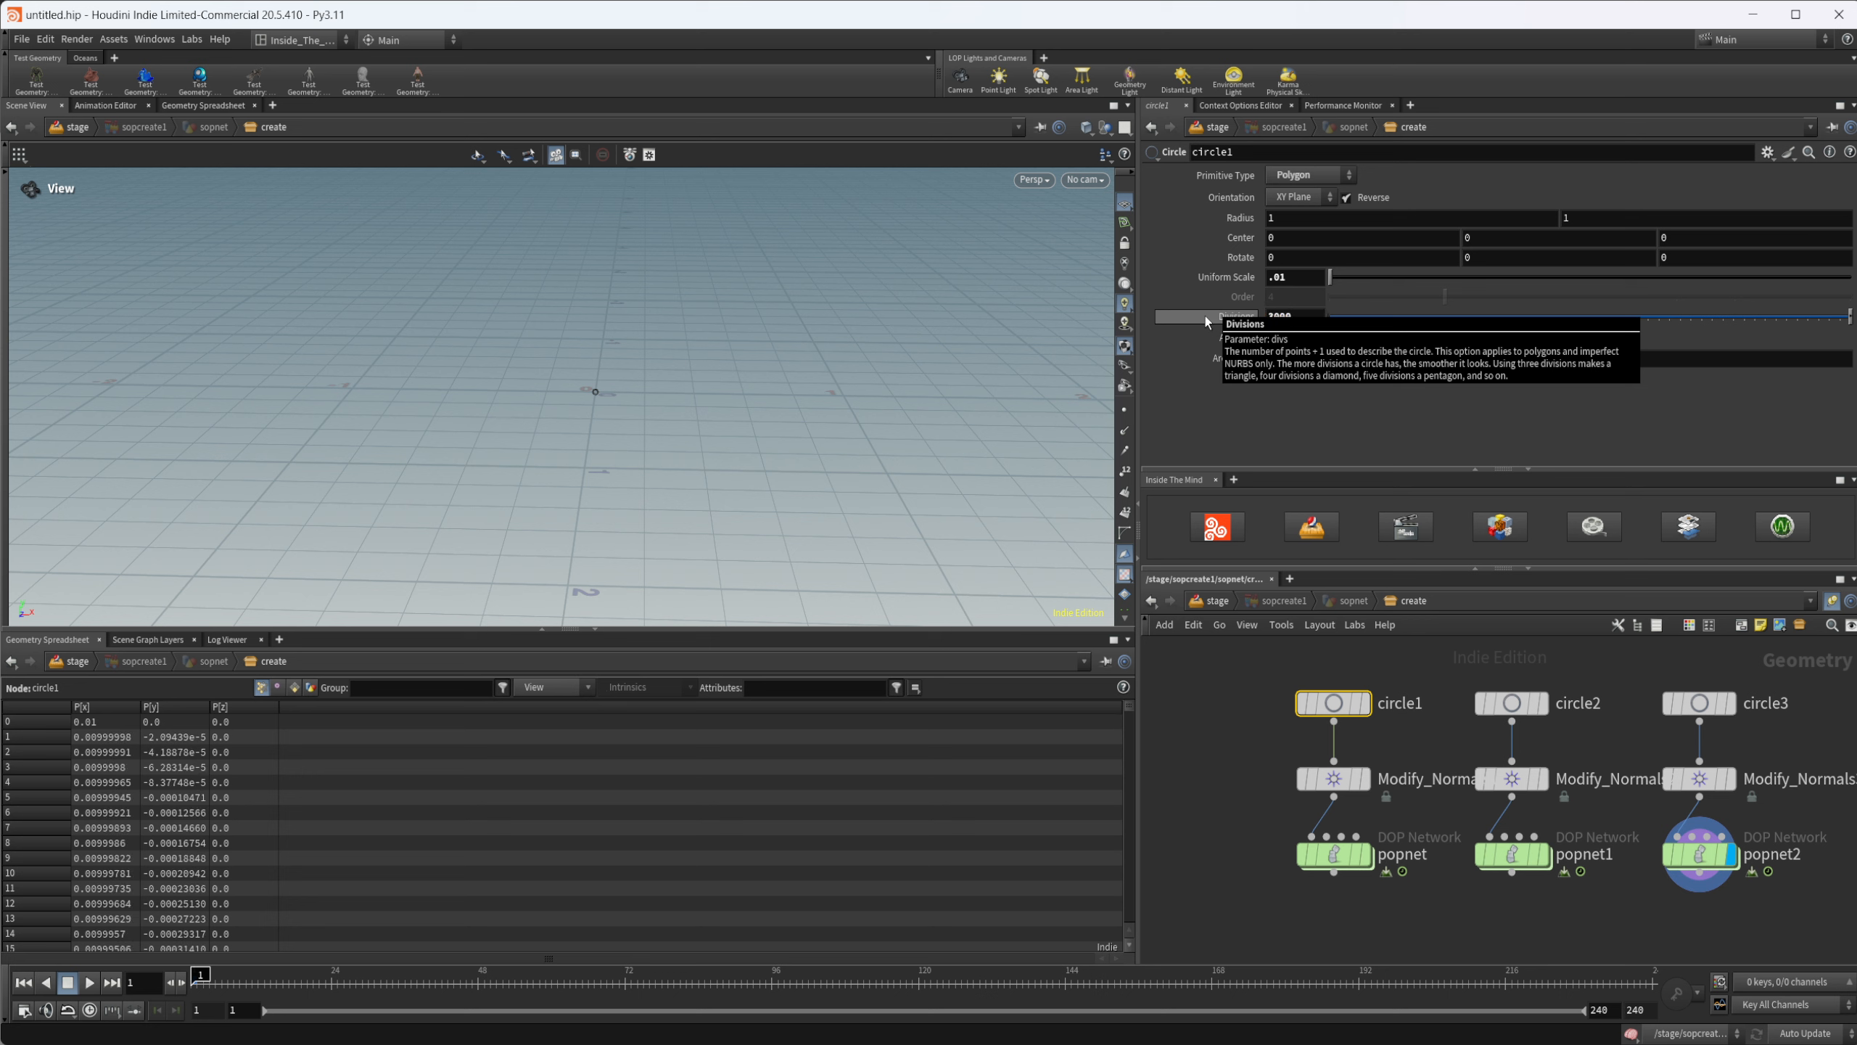
Step: Set the Divisions of circle2 to 1000 and check the Divisions of circle3
middle_click_drag(1430, 939, 1359, 915)
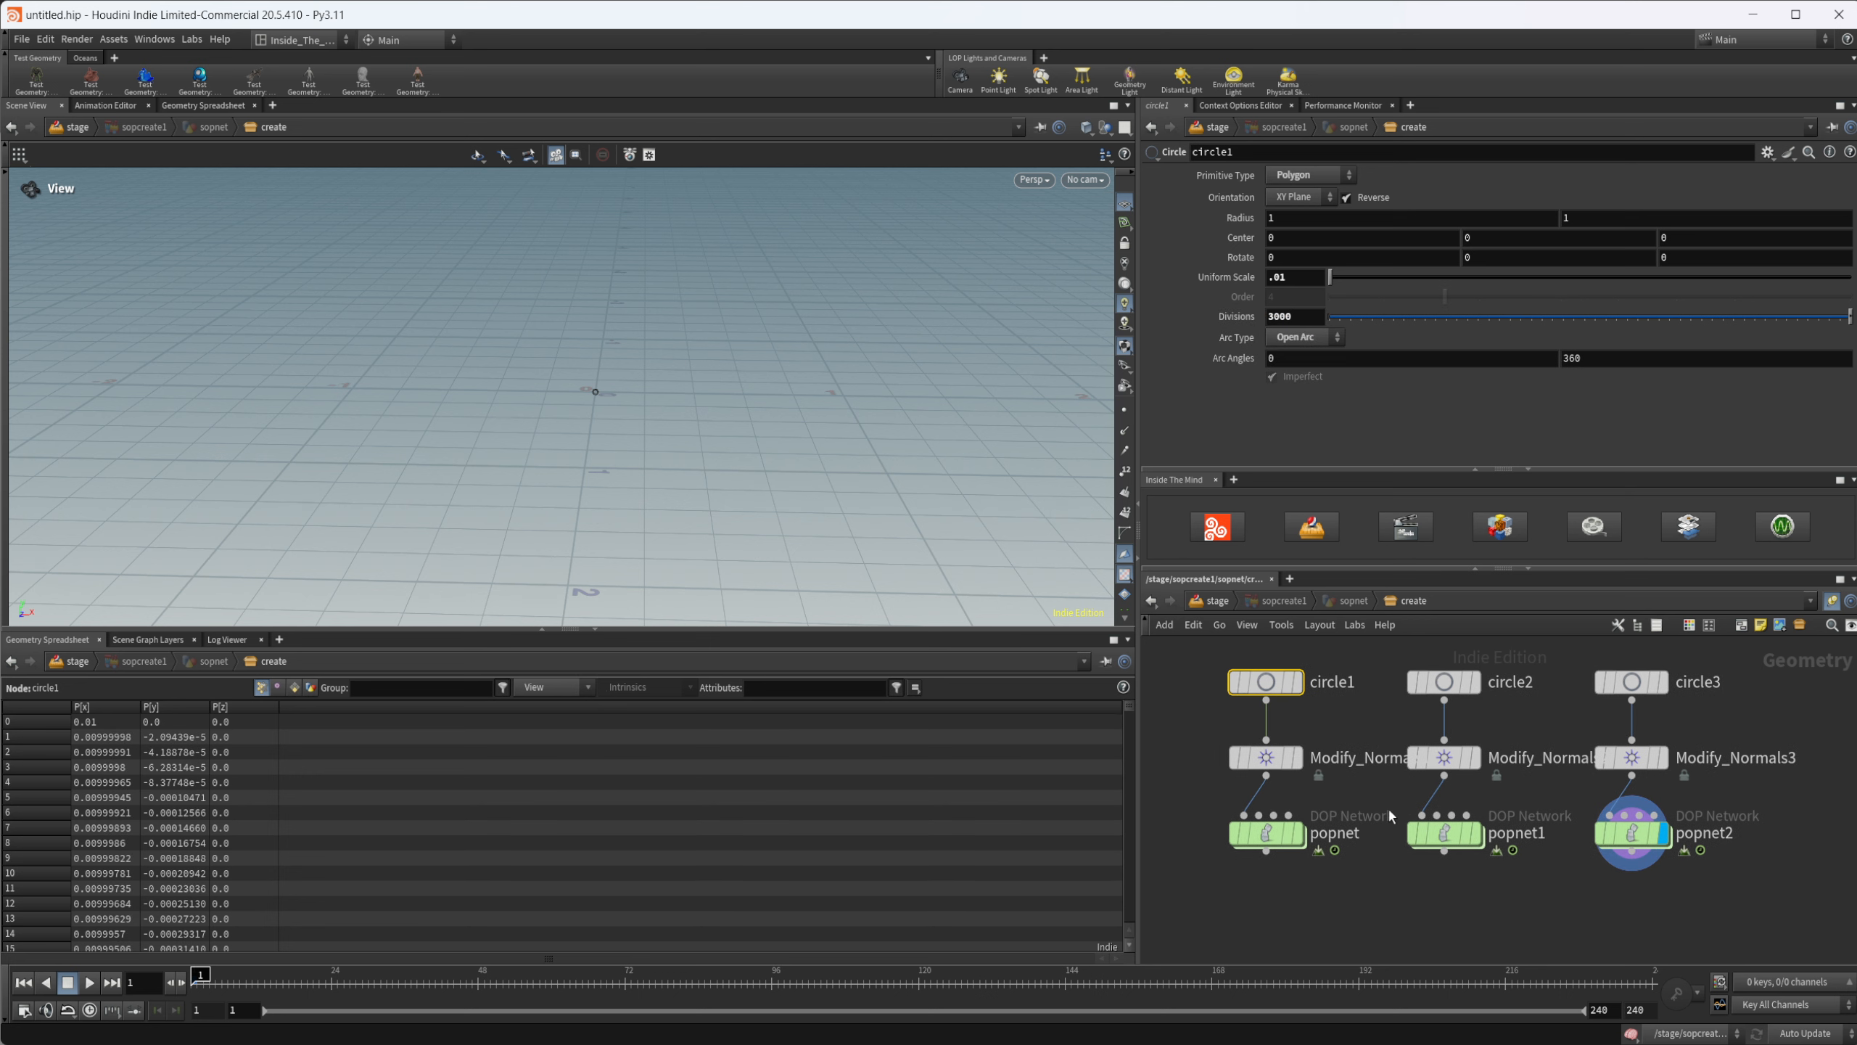
left_click(1444, 682)
left_click(1311, 316)
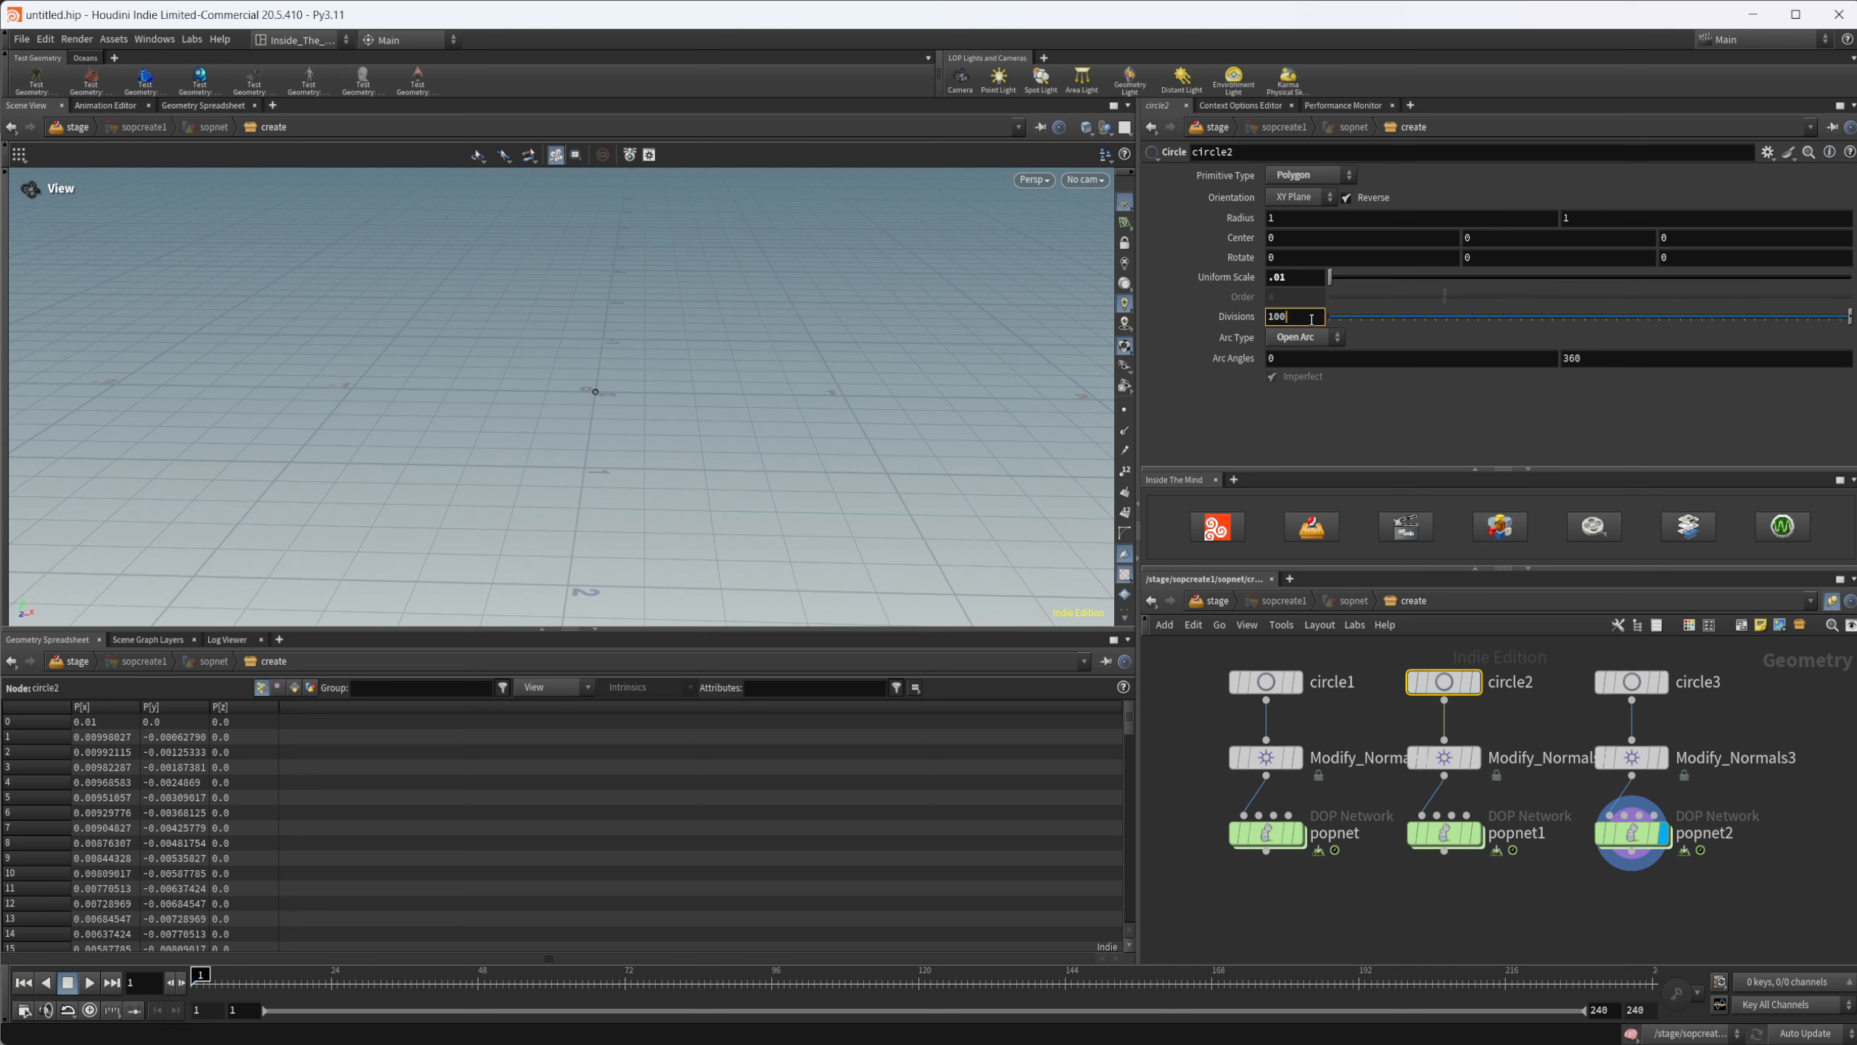
type("0")
key("Return")
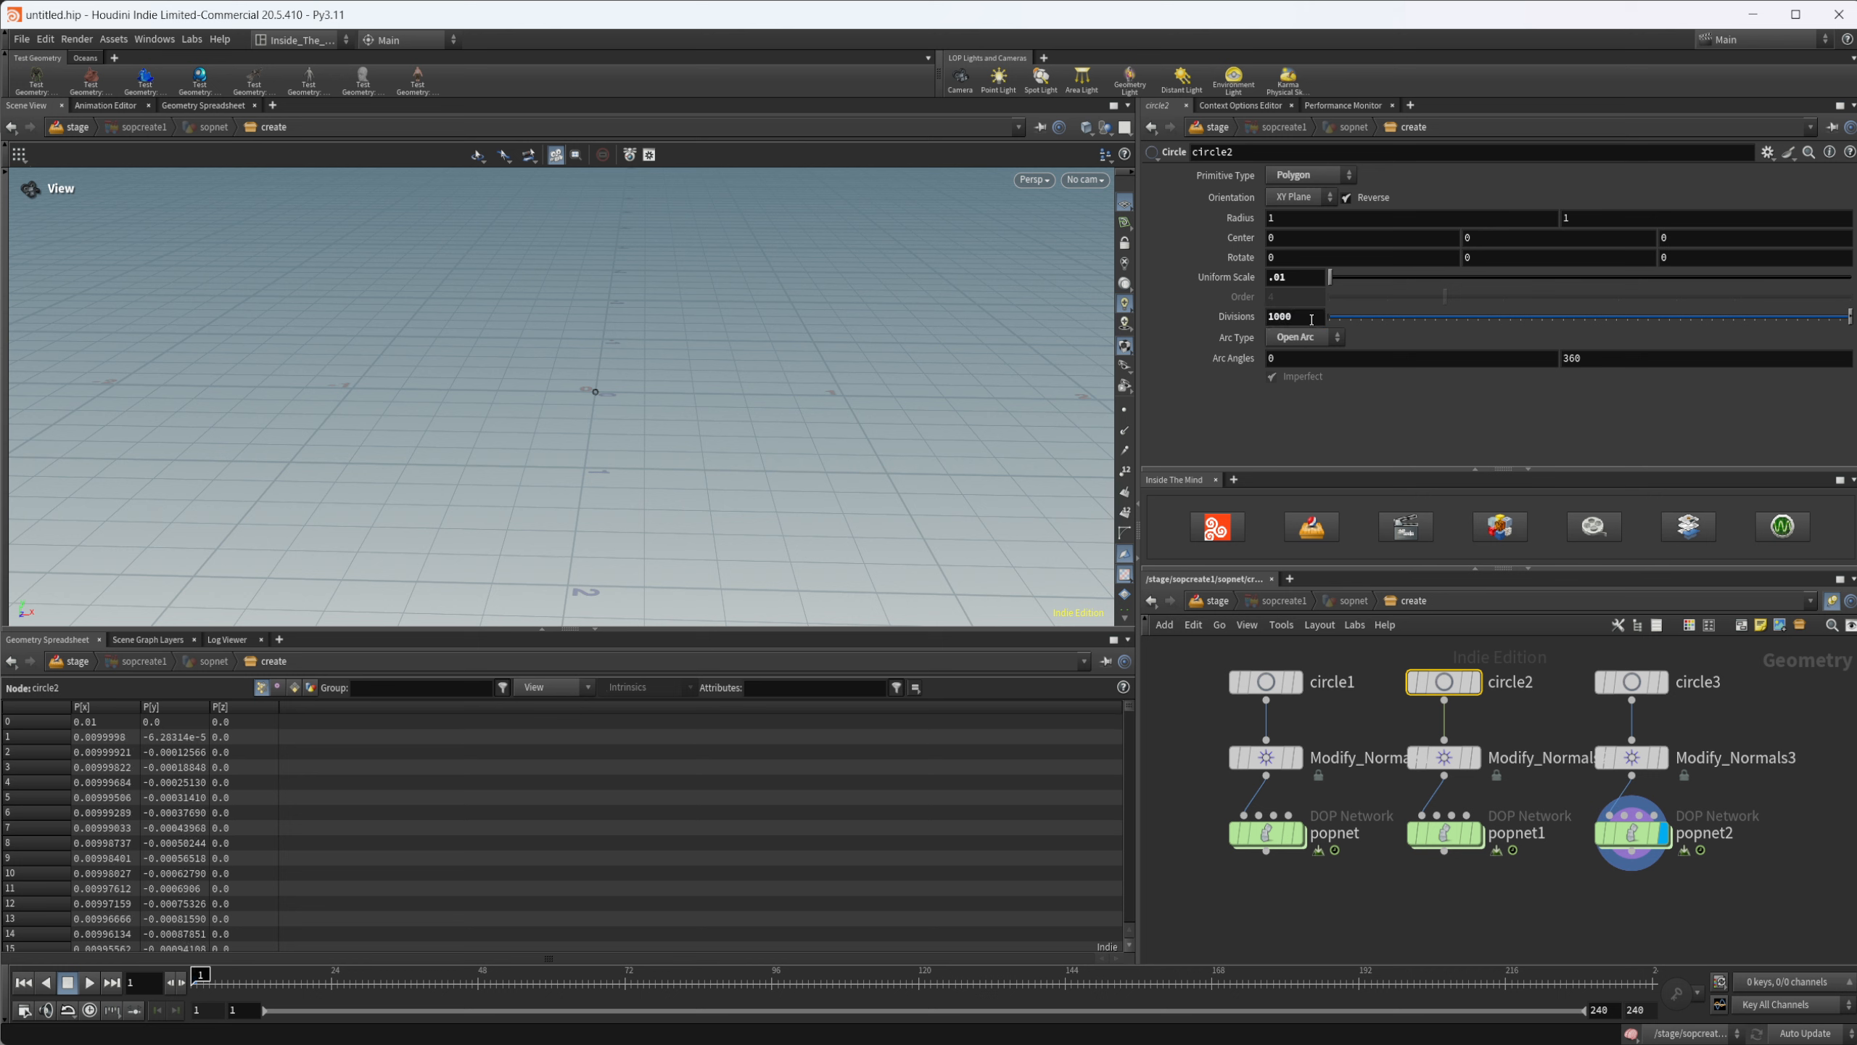
left_click(1605, 680)
left_click(1301, 317)
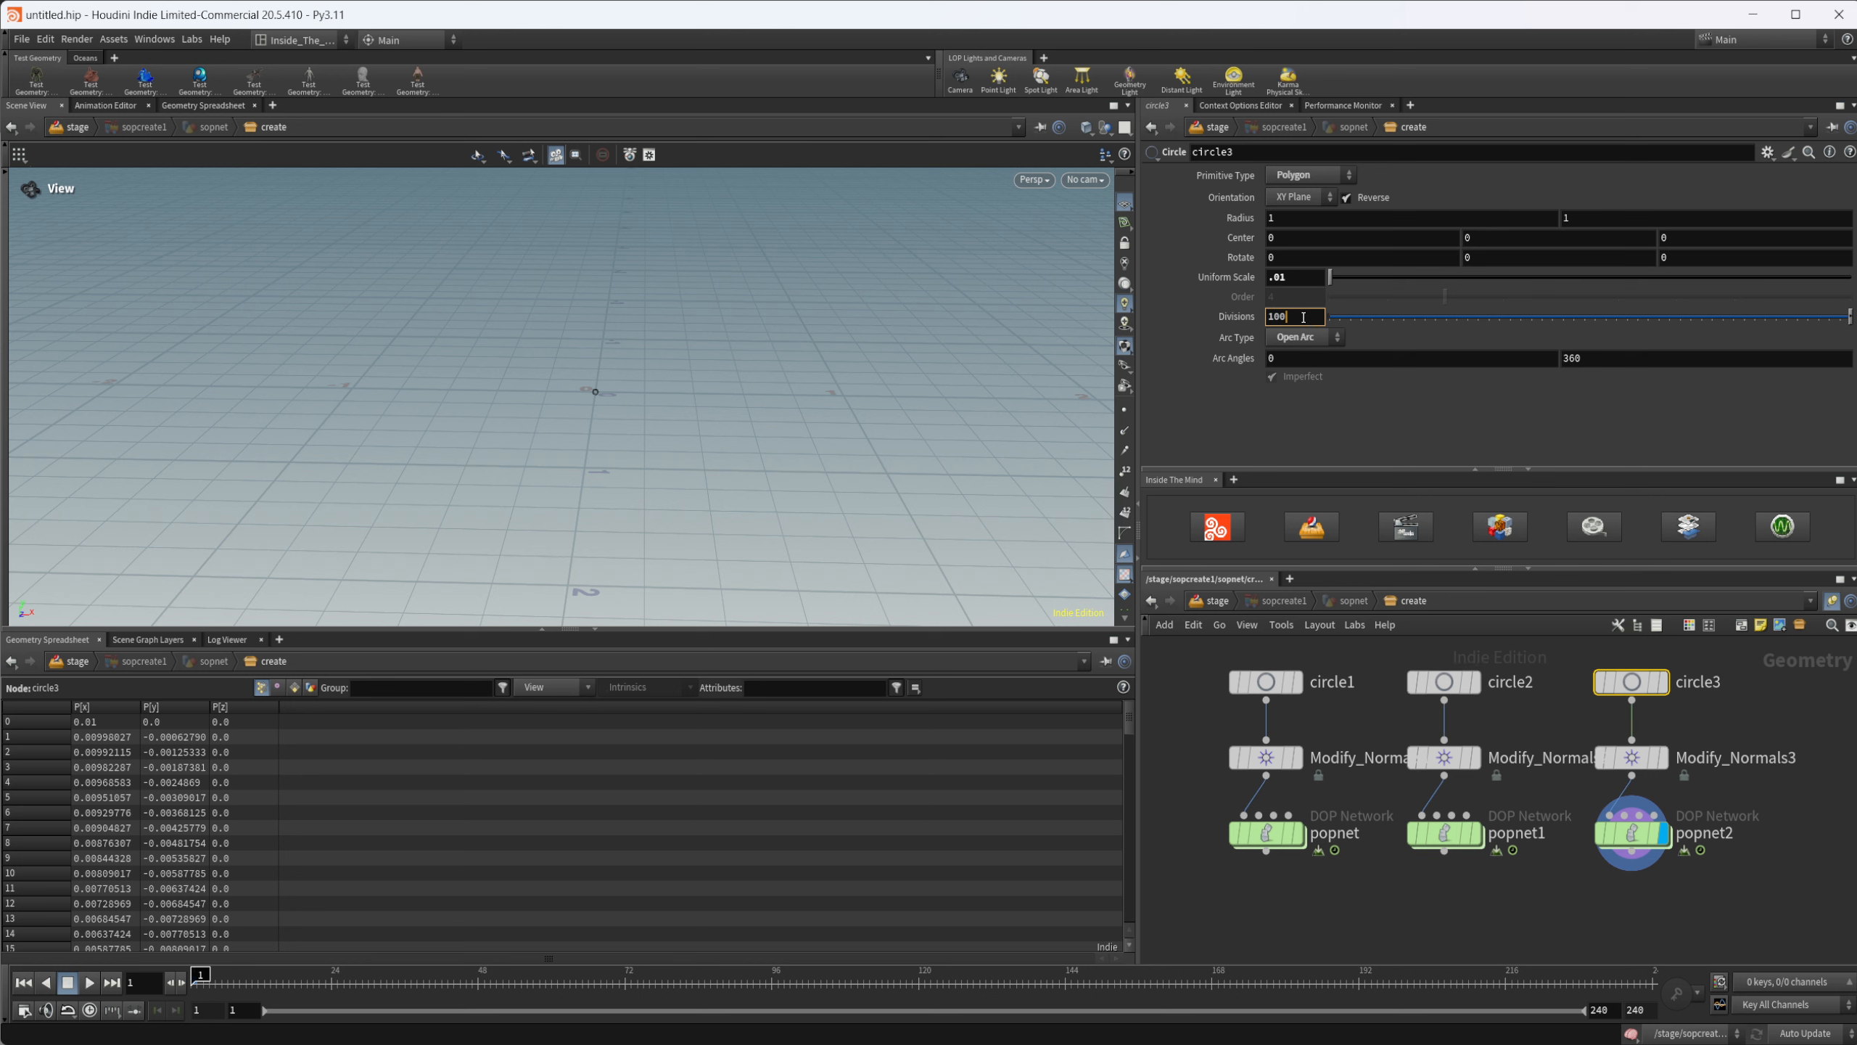
left_click(1518, 881)
middle_click_drag(1322, 893, 1279, 883)
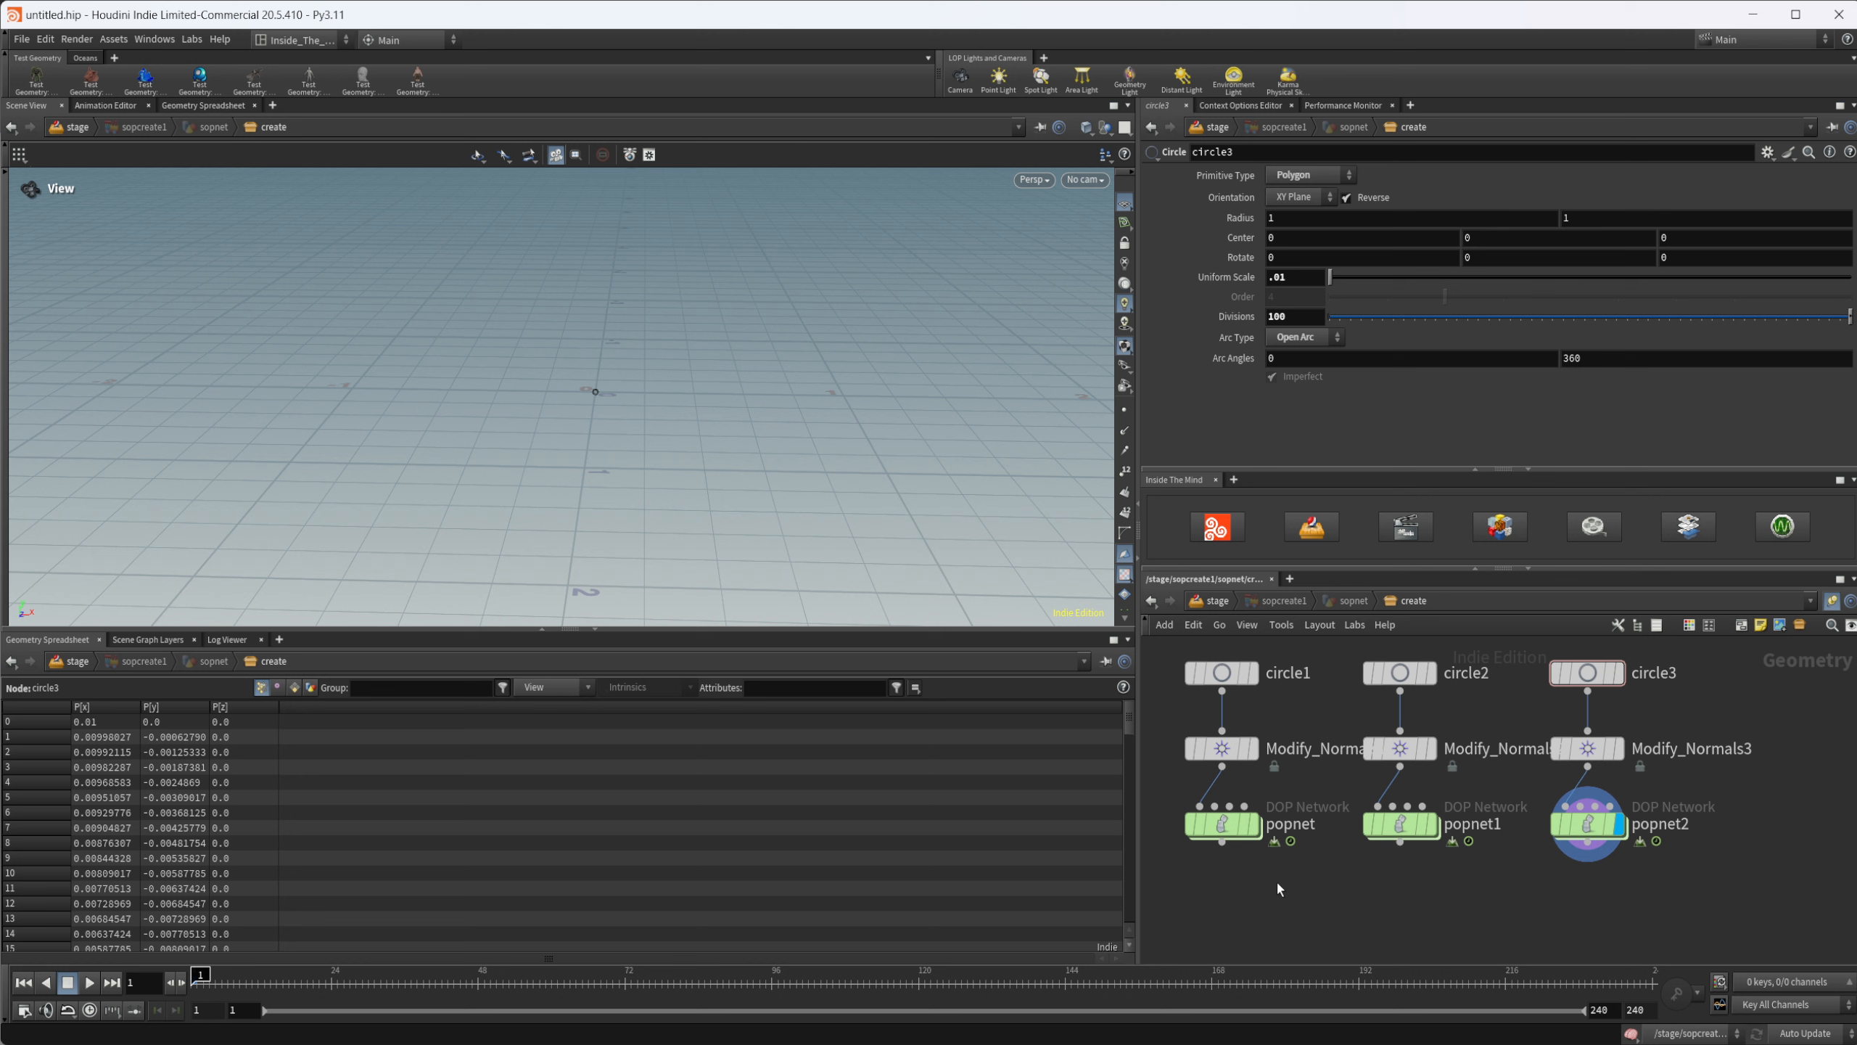
Step: Change the velocity expression of popwrangle1 inside popnet1 to v@v*=5; and return to the create network
double_click(1398, 827)
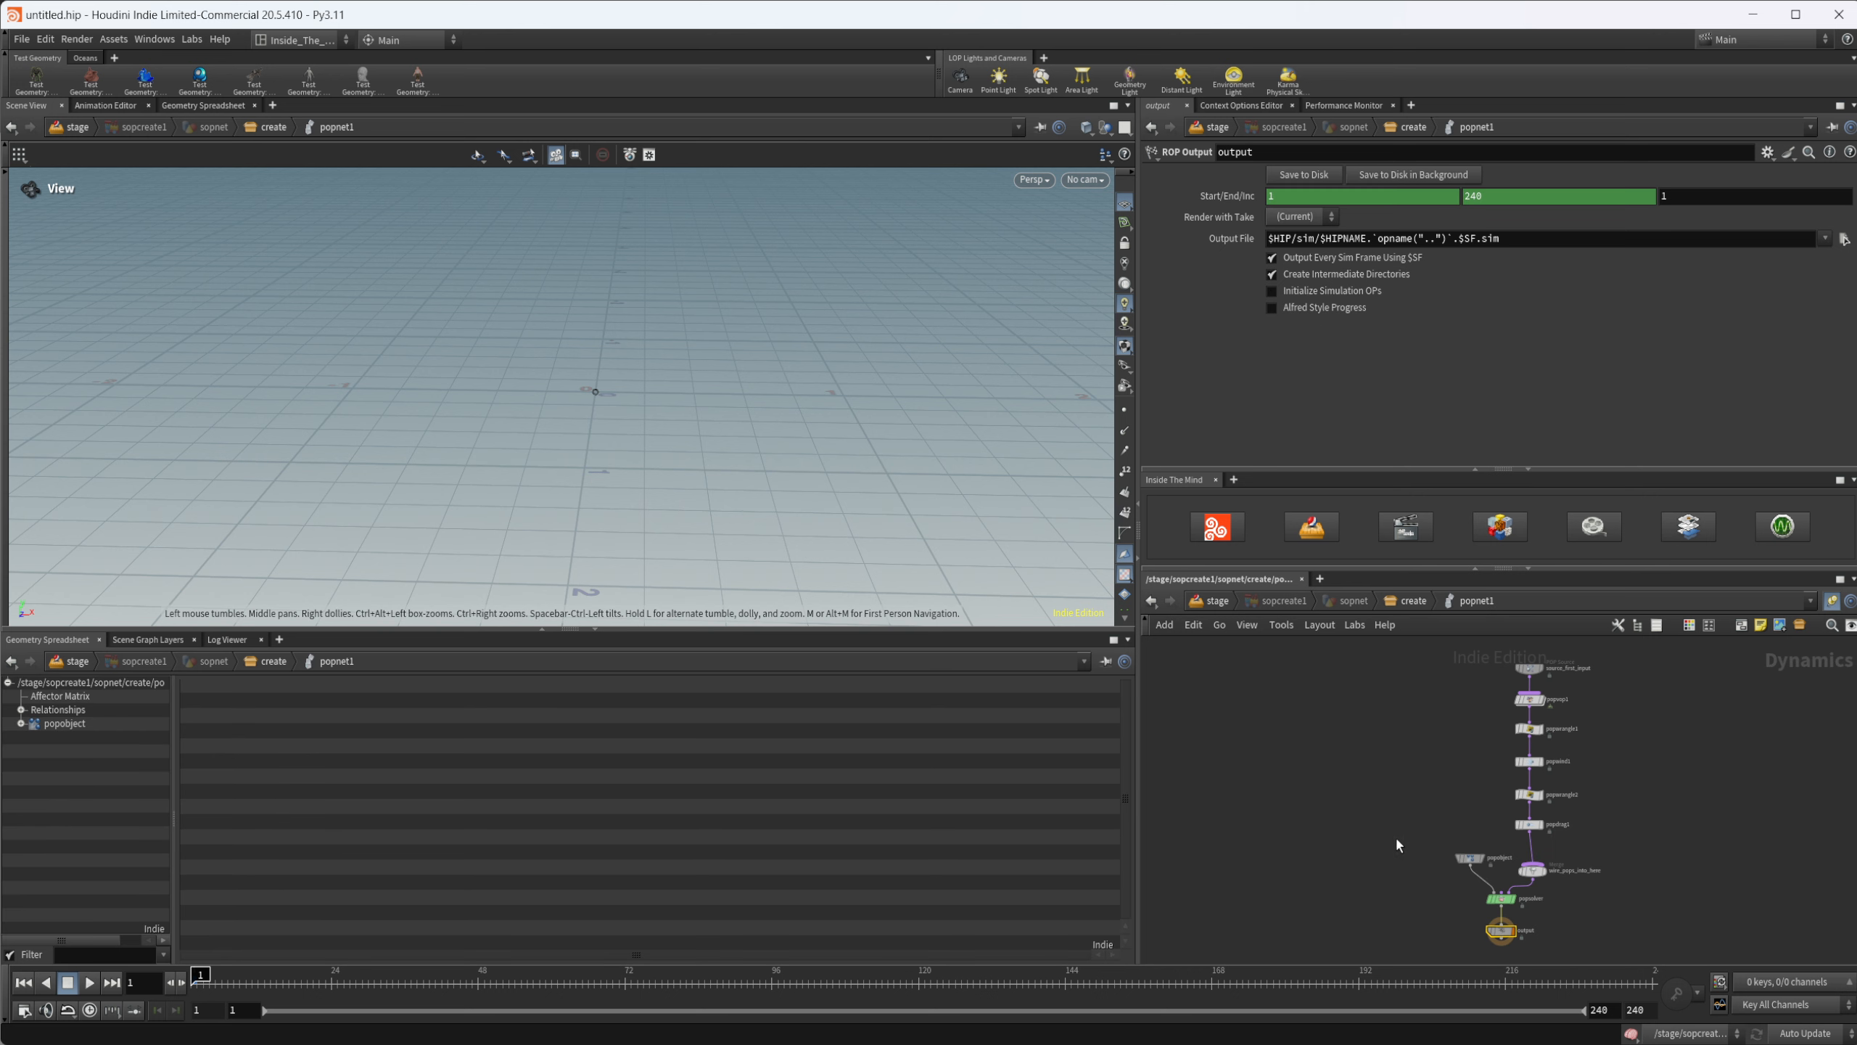
key("u")
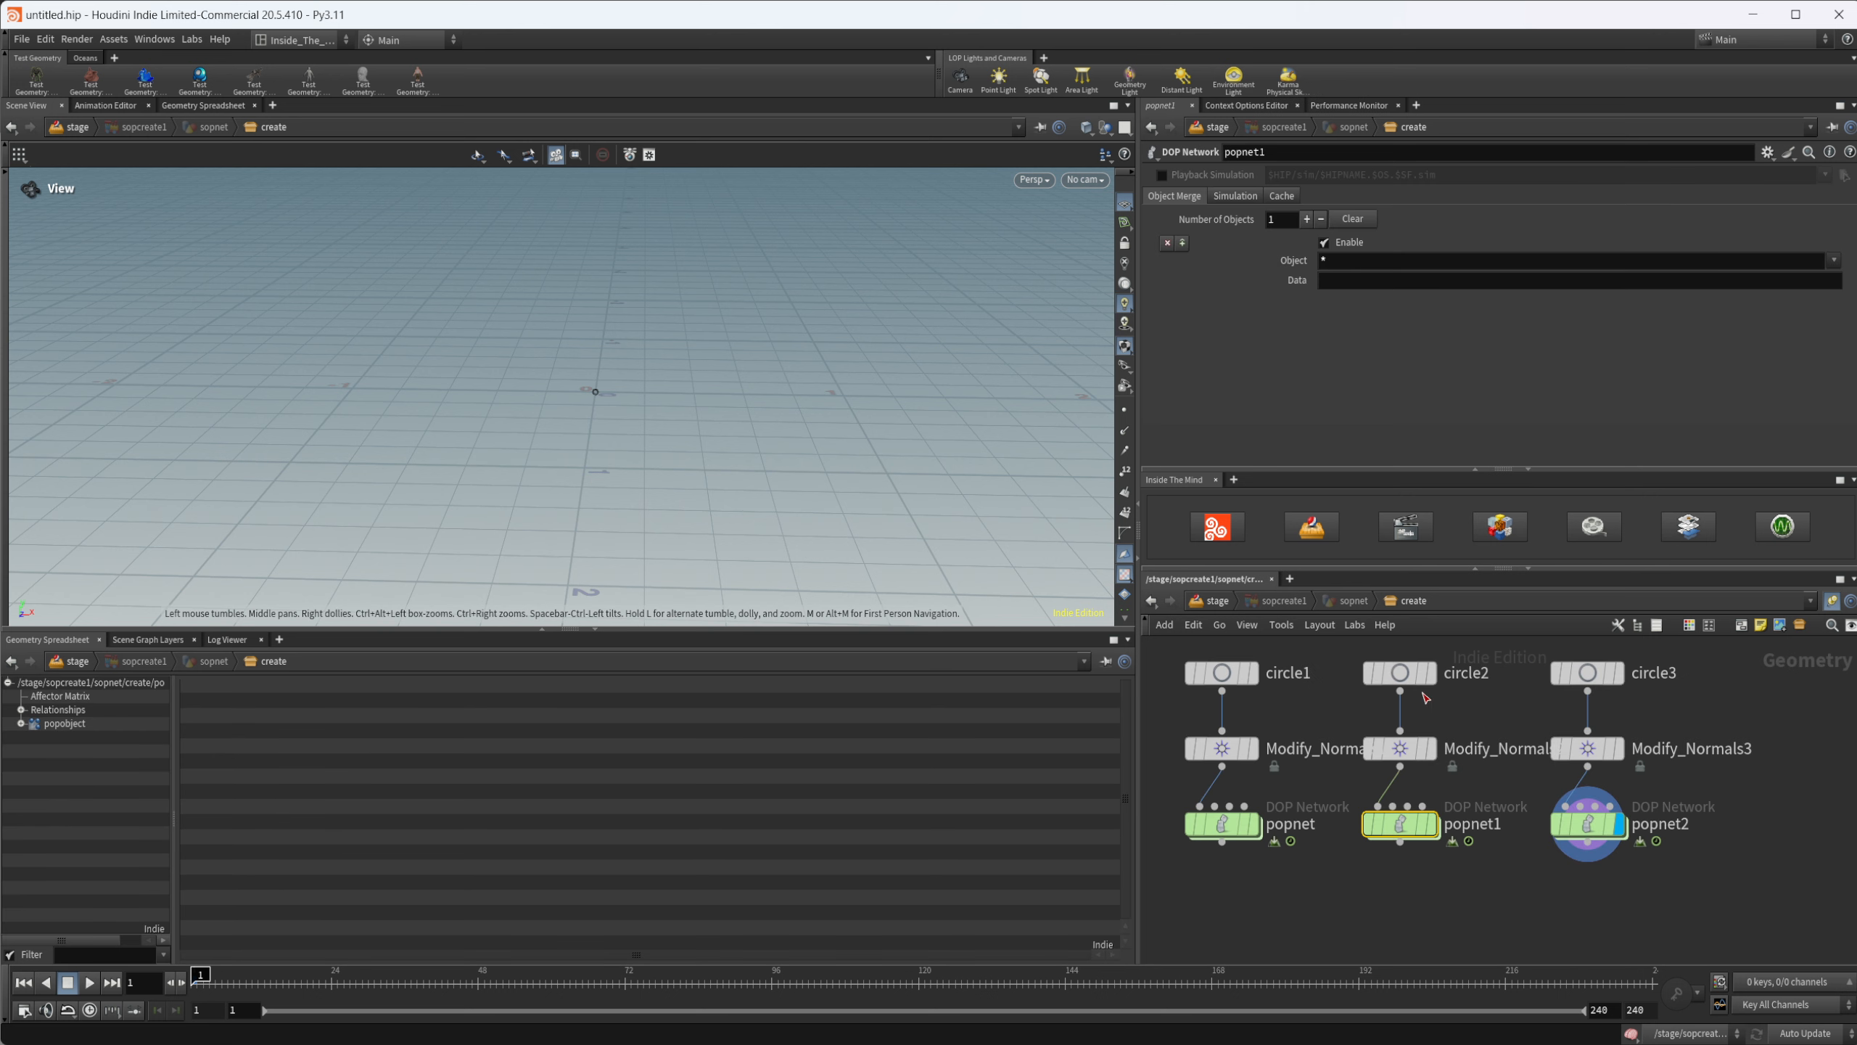
double_click(1393, 831)
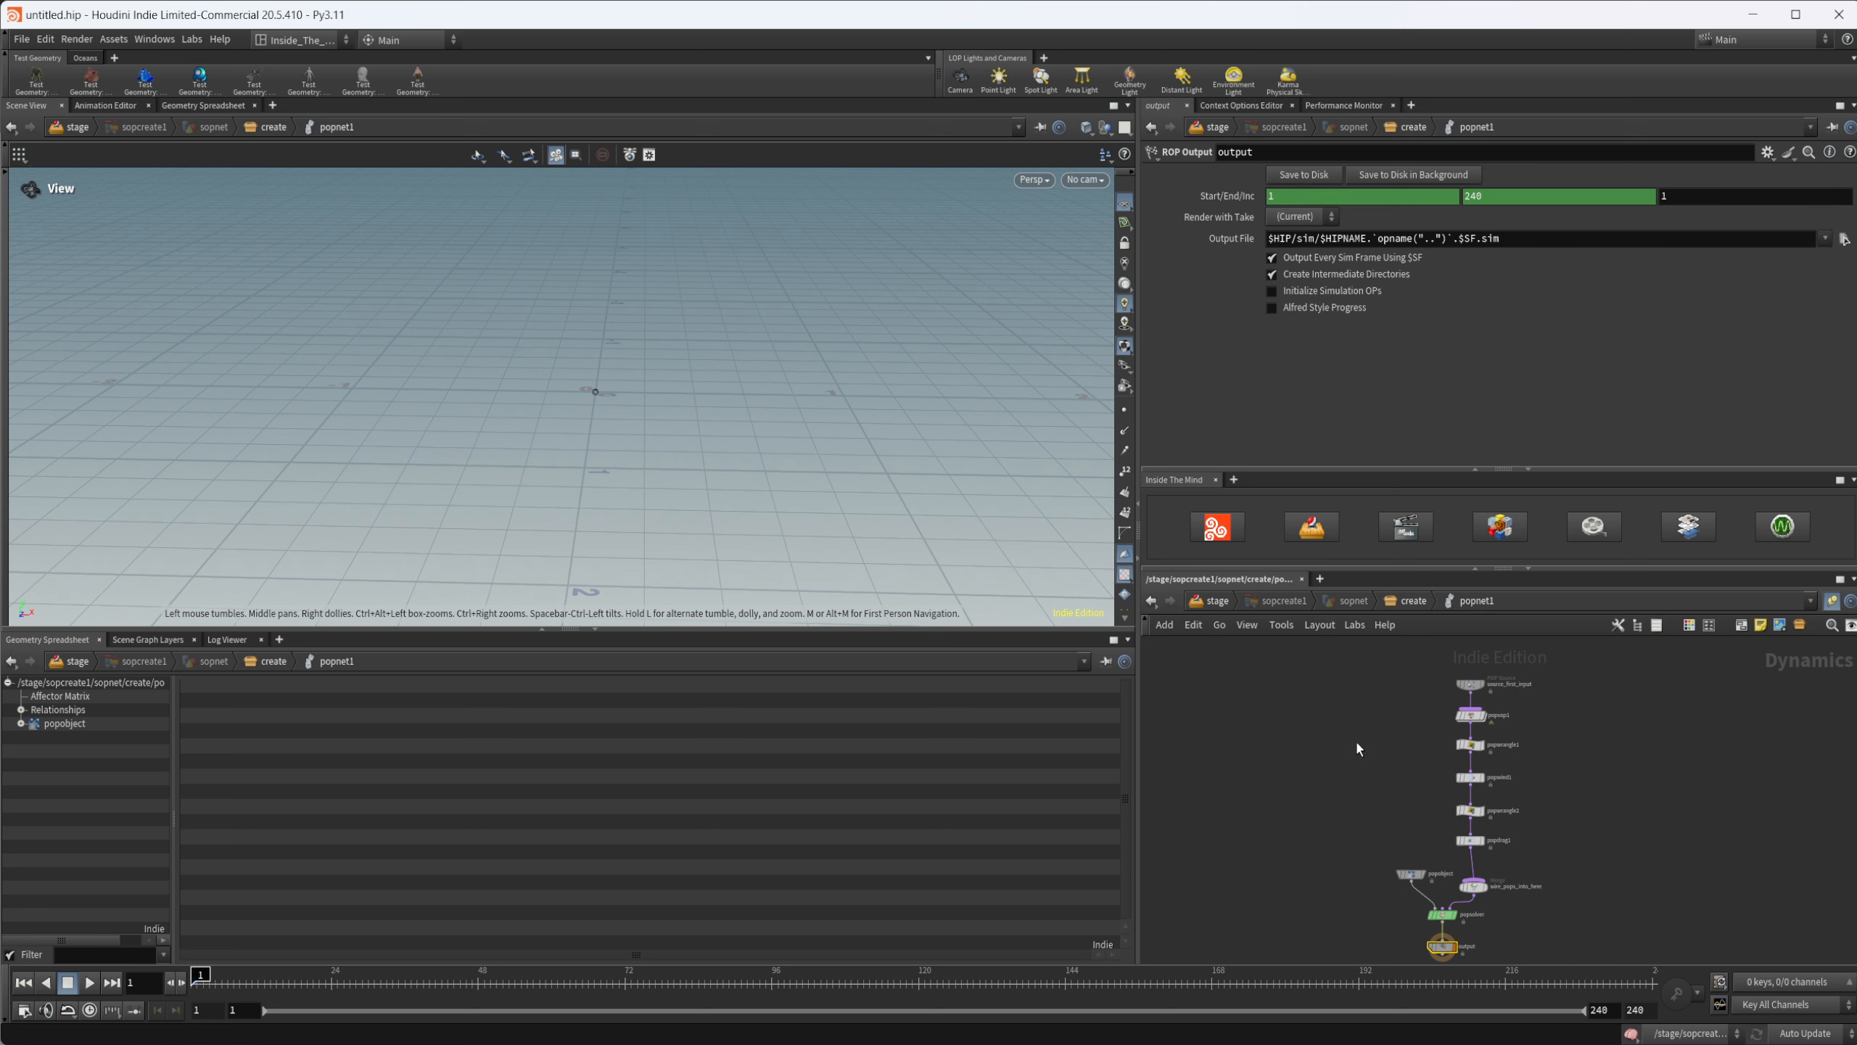
scroll(1463, 761, "up", 5)
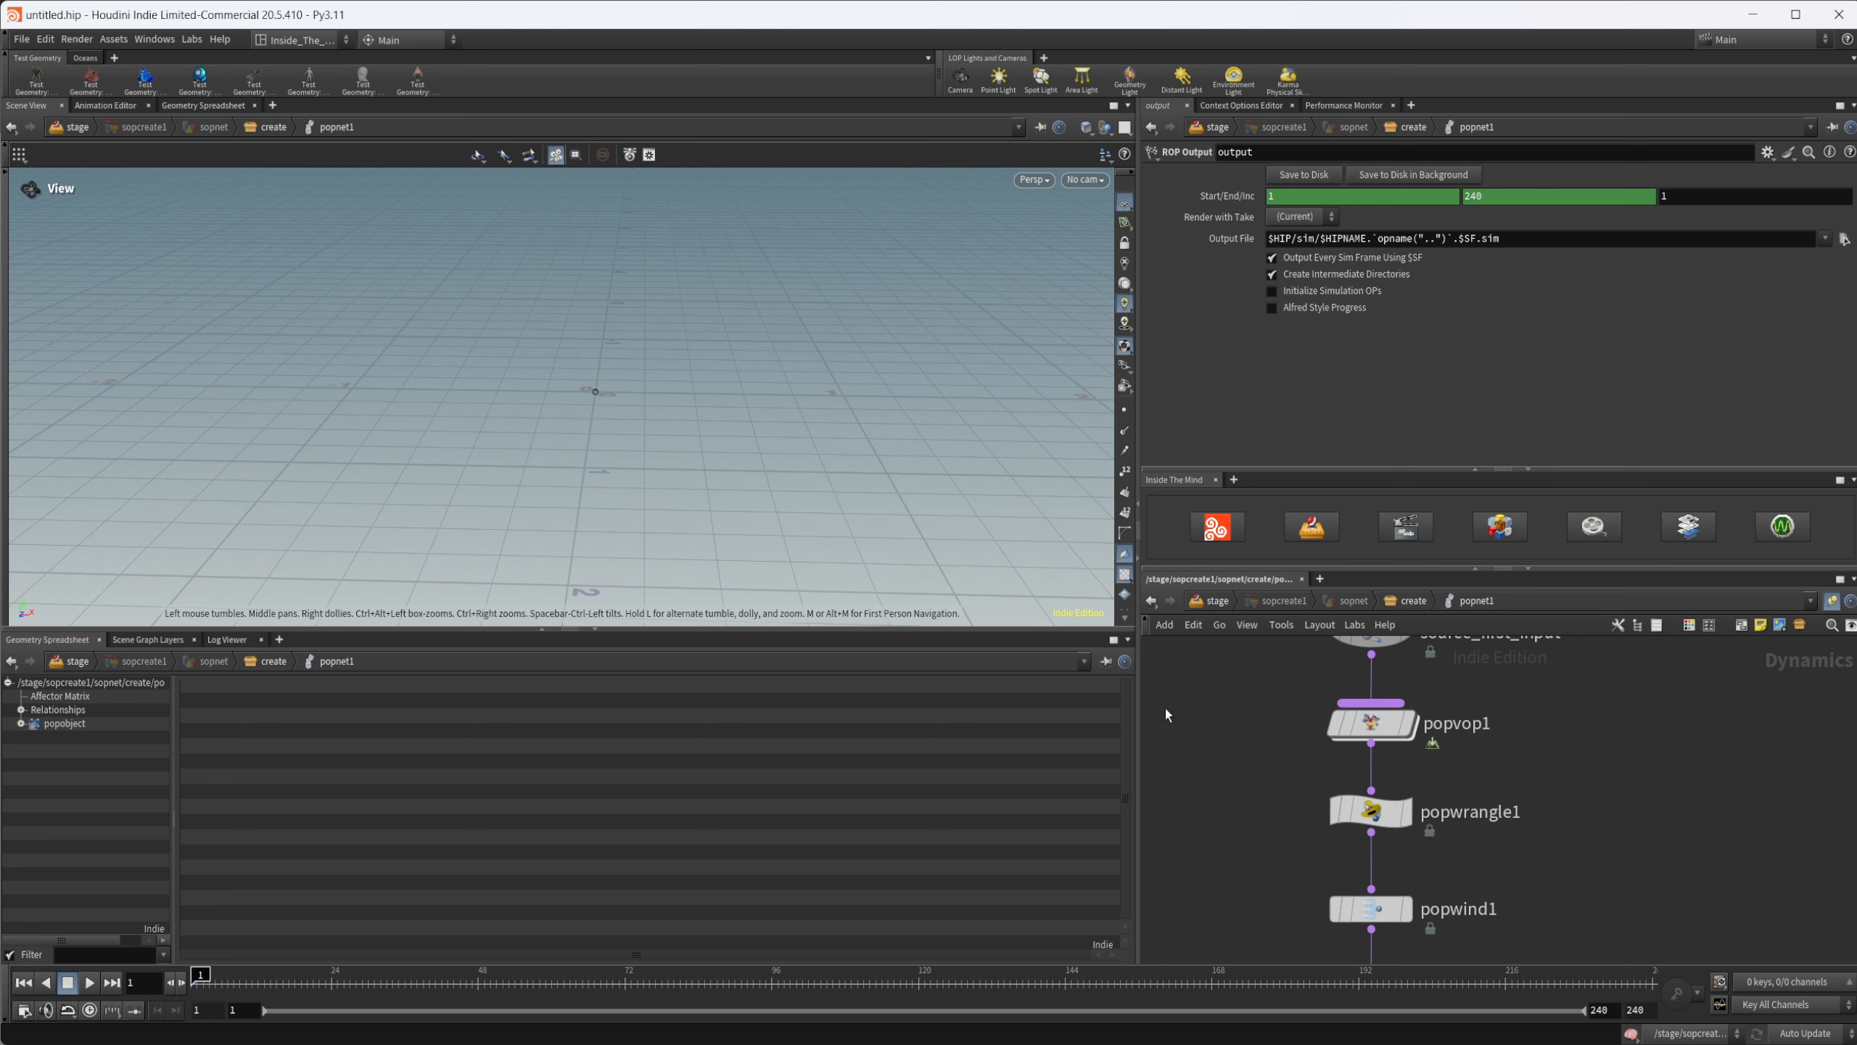
left_click(1378, 820)
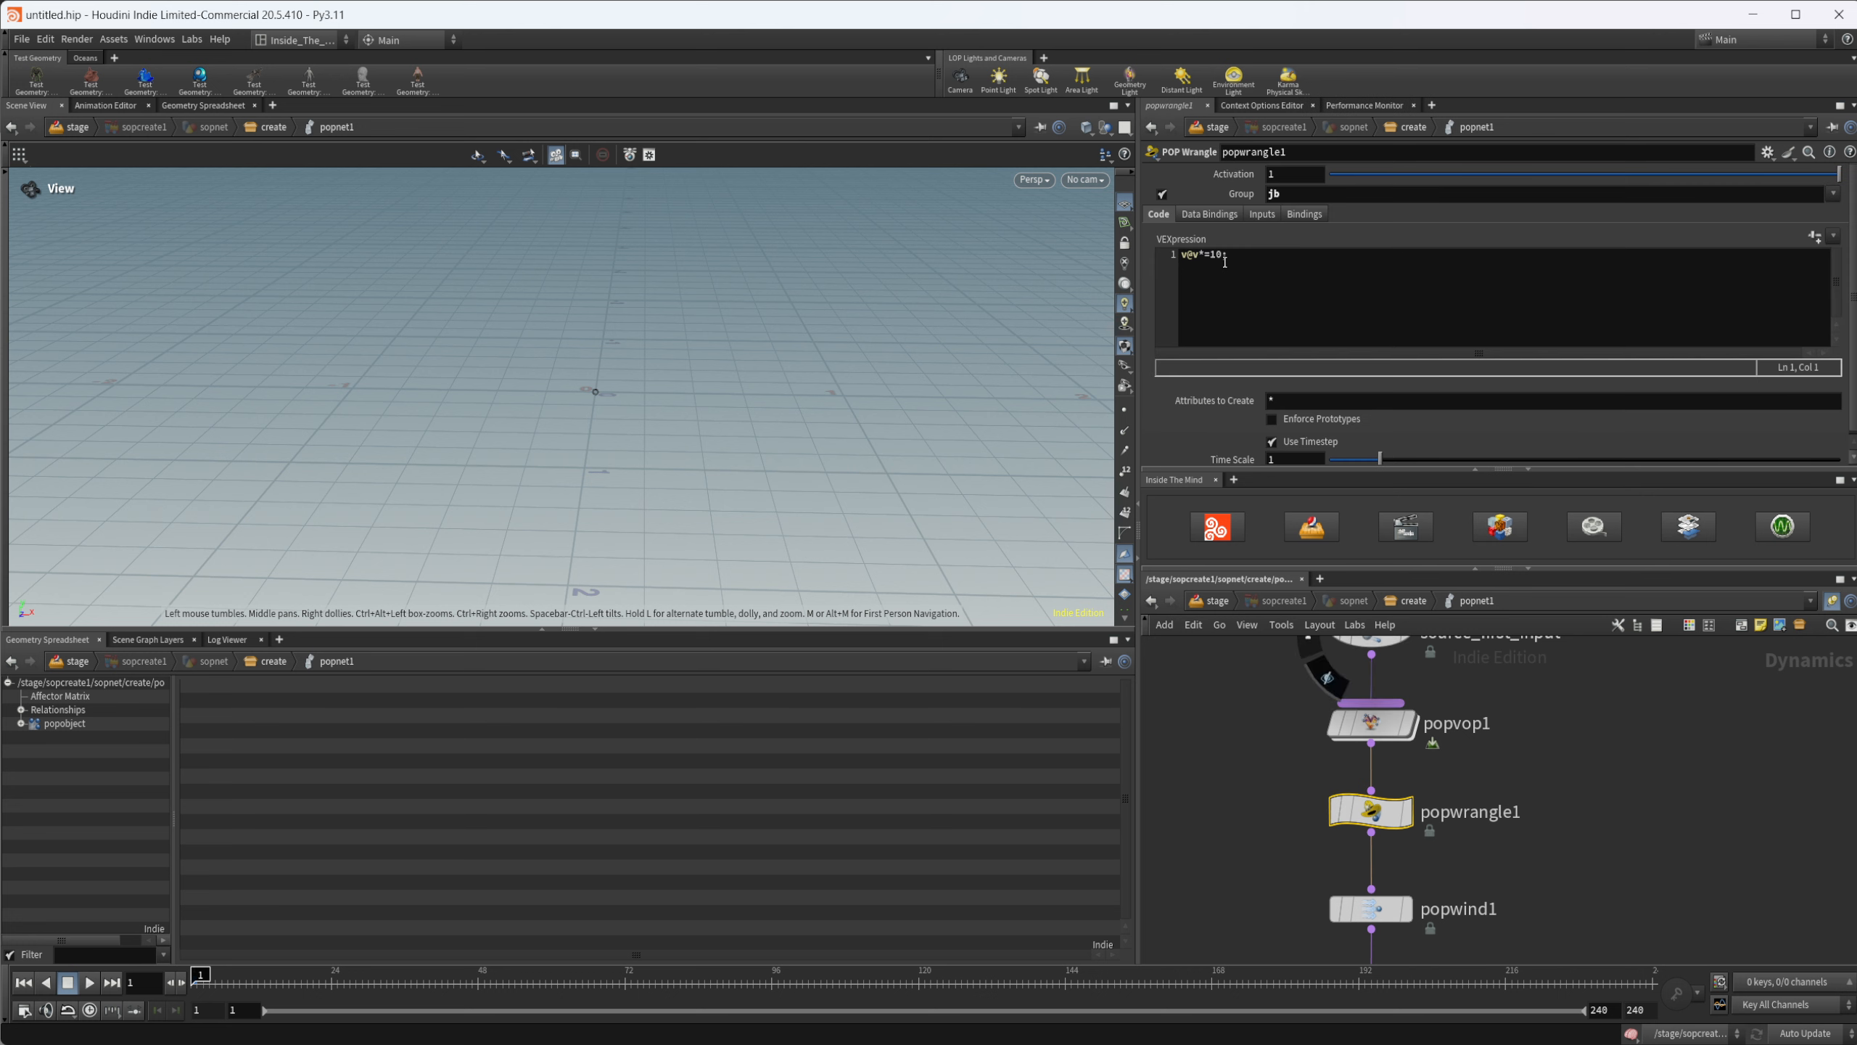
left_click(1421, 297)
key("BackSpace")
key("BackSpace")
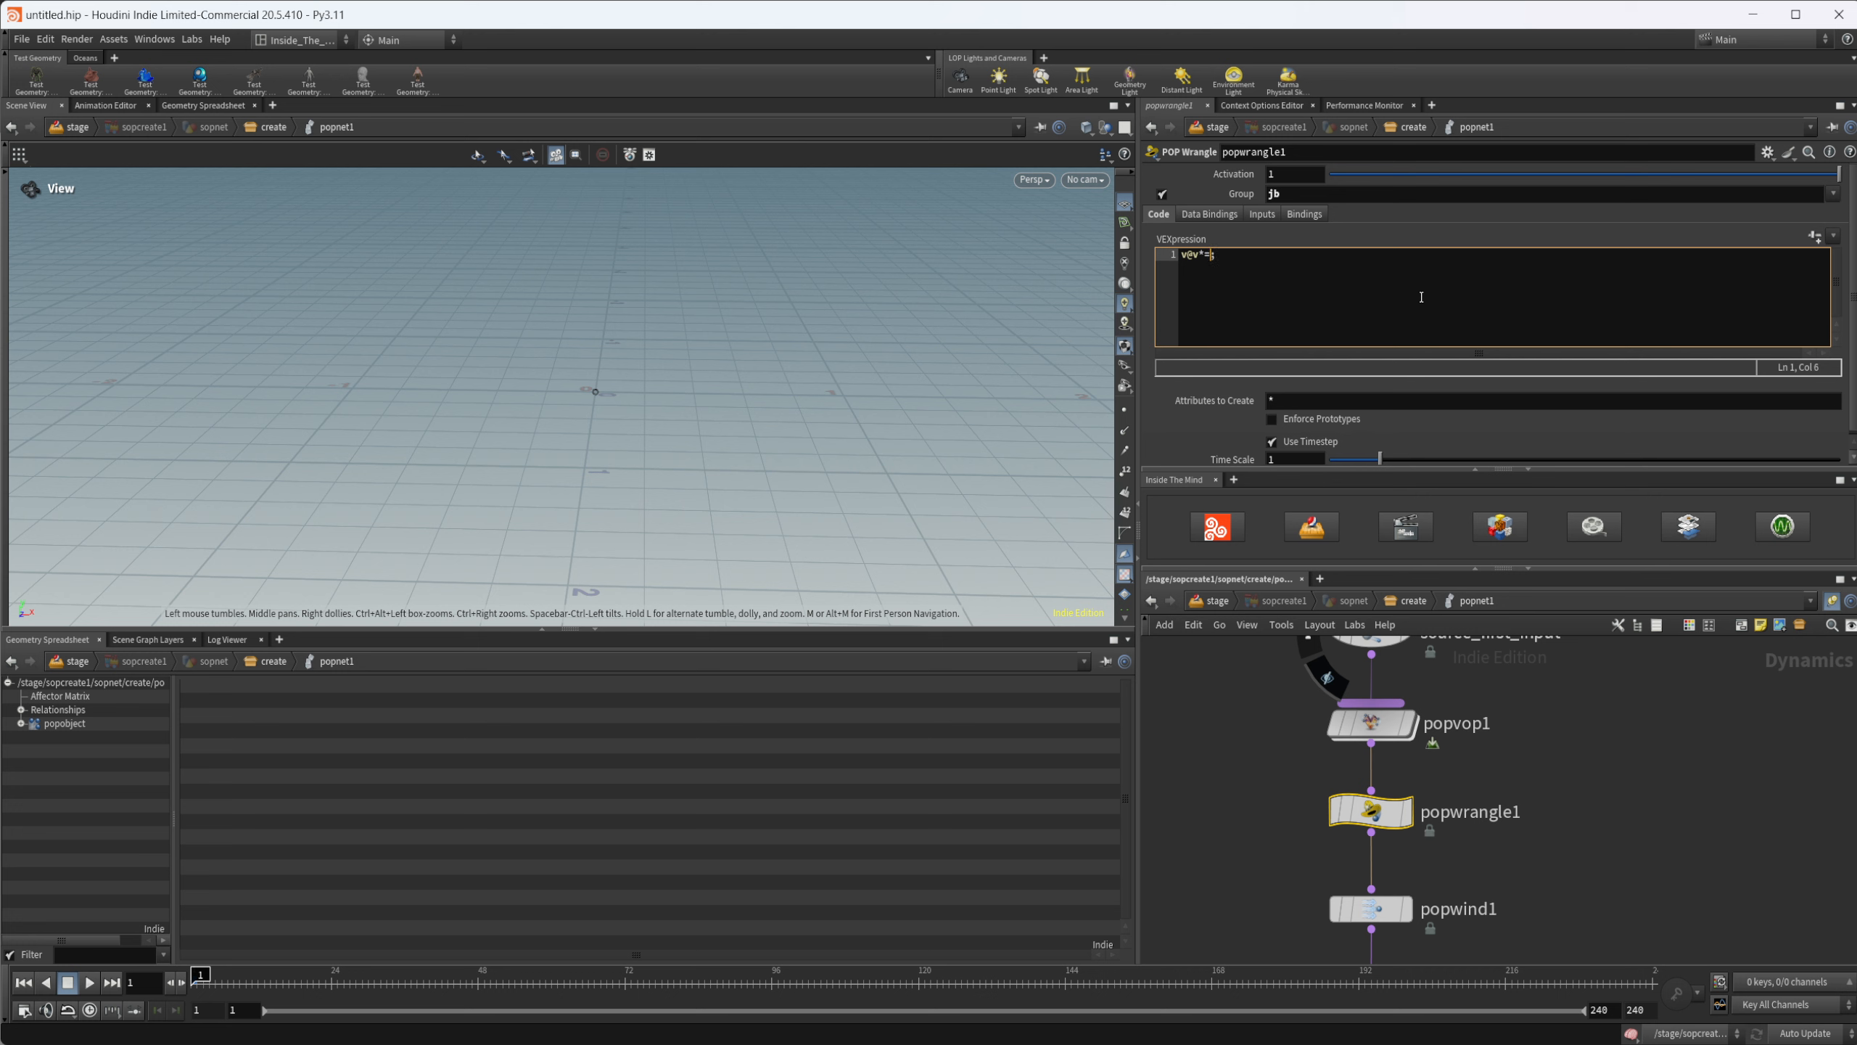
type("5")
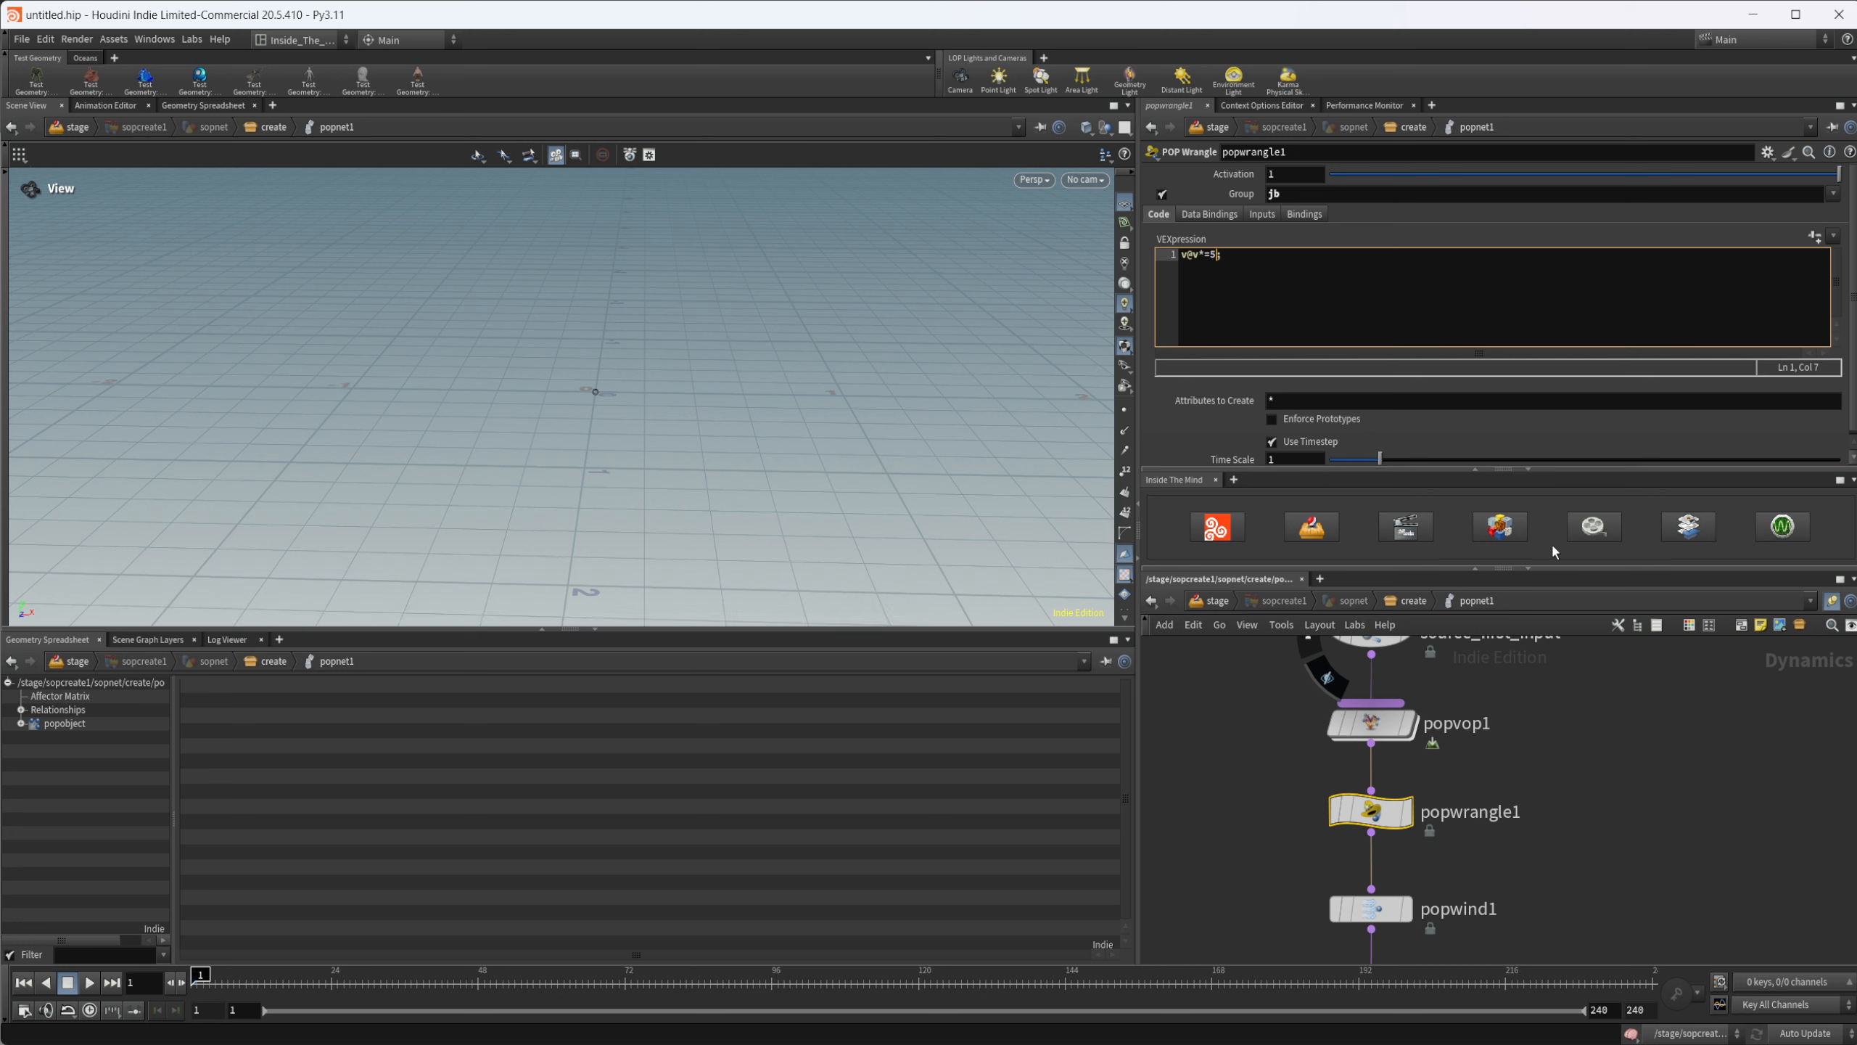
left_click(1595, 774)
middle_click_drag(1577, 775, 1534, 656)
middle_click_drag(1509, 796, 1508, 773)
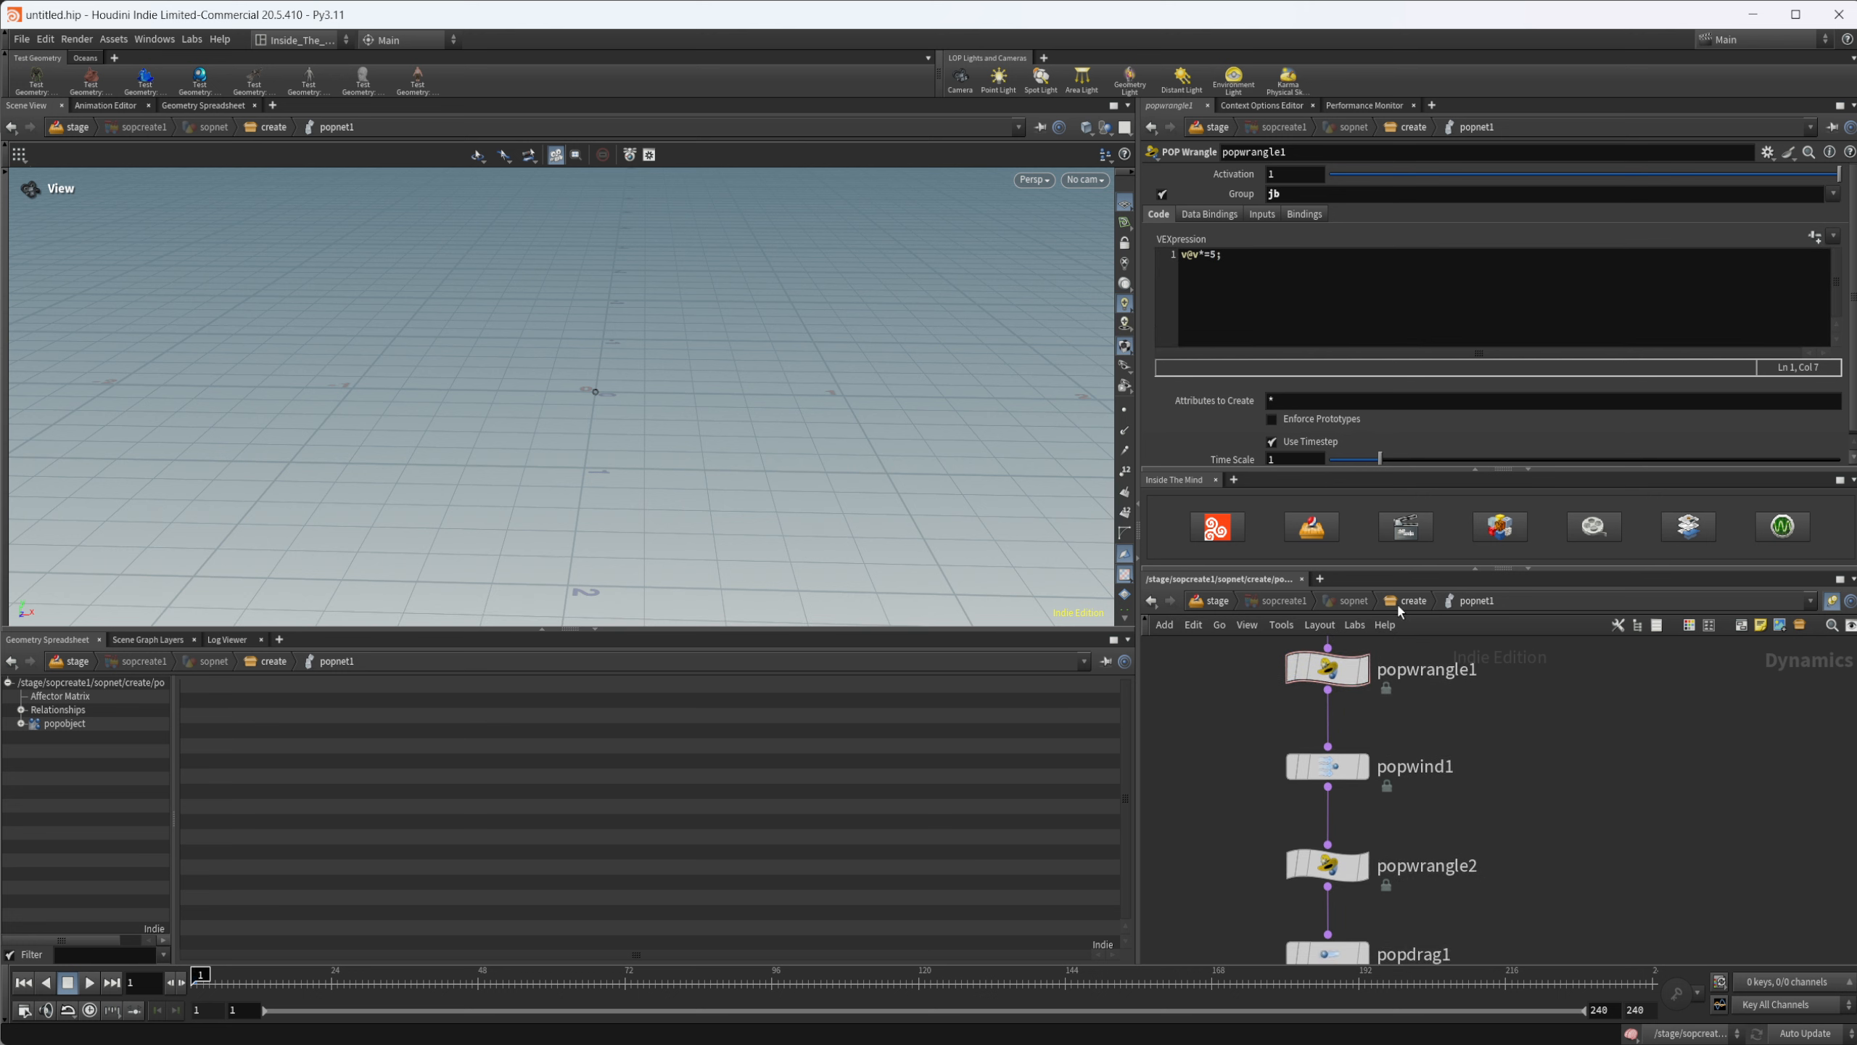
left_click(1398, 606)
Step: Change the velocity expression of popwrangle1 inside popnet2 to v@v*=1; and return to the create network
middle_click_drag(1481, 875, 1401, 866)
double_click(1504, 817)
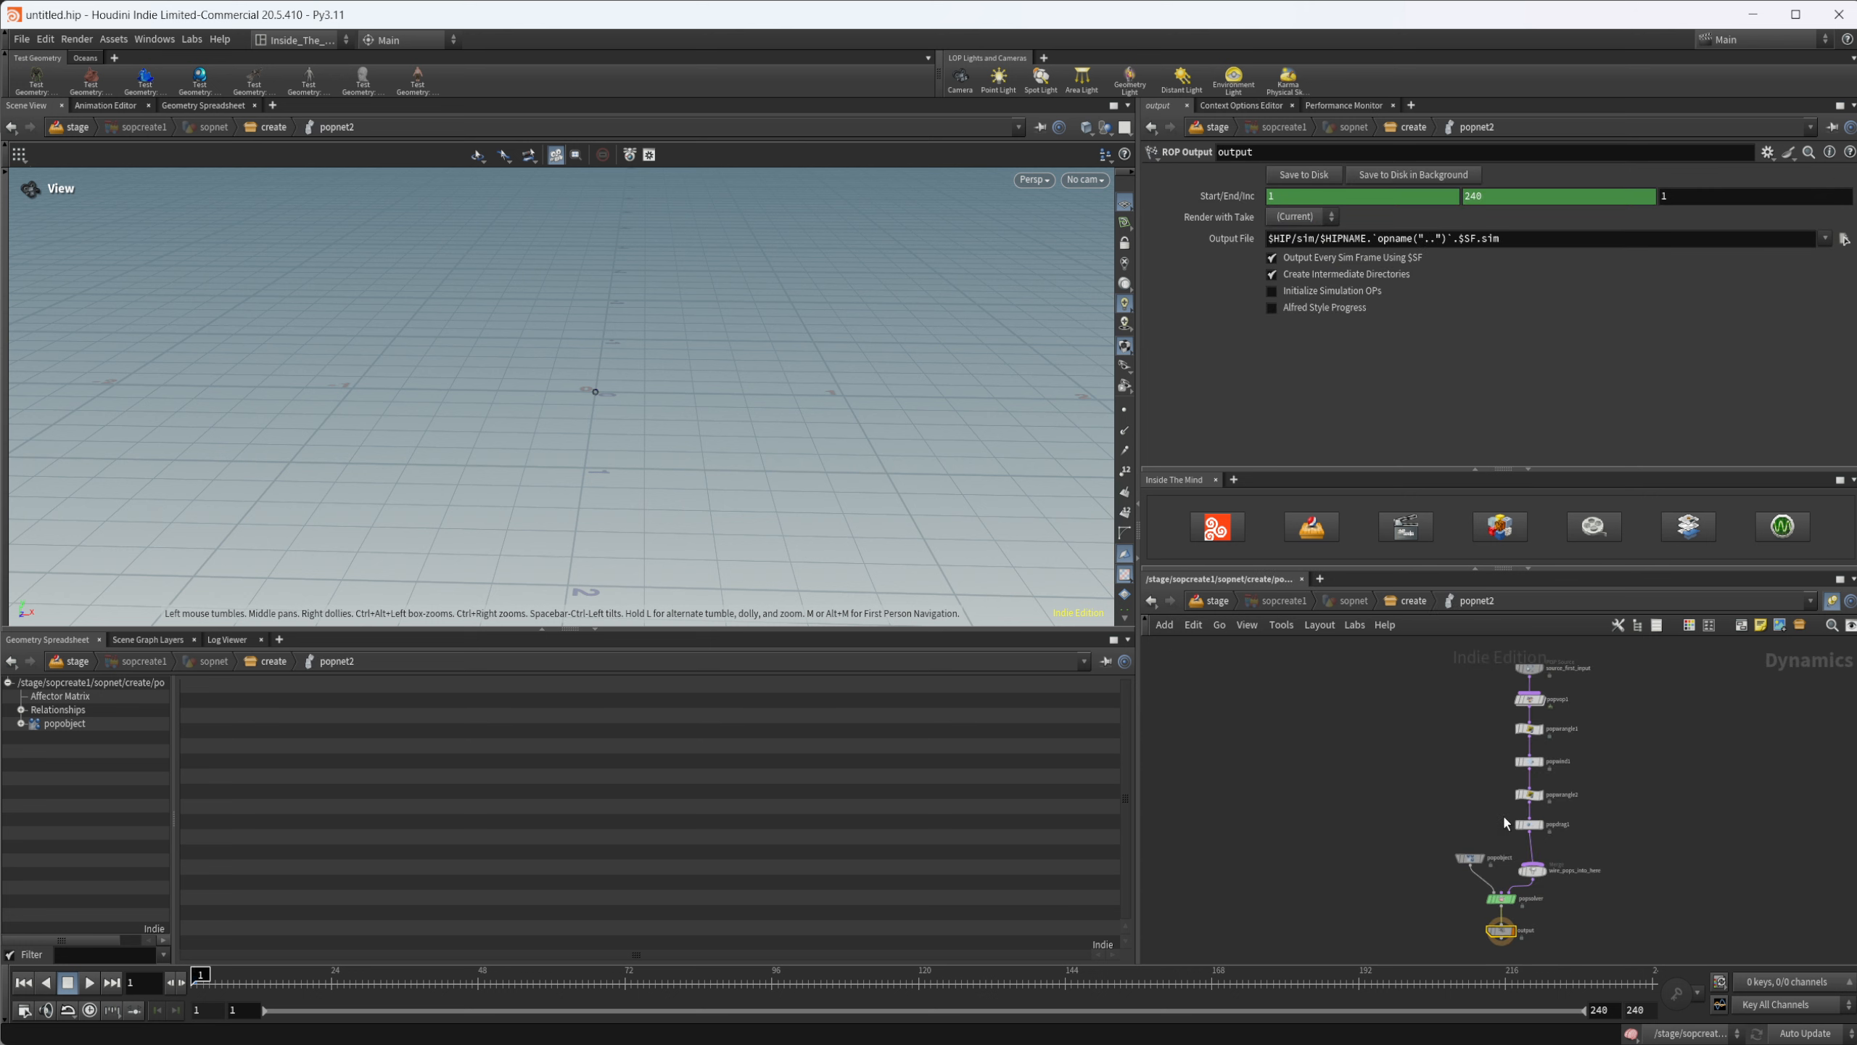
scroll(1586, 745, "up", 5)
left_click(1462, 816)
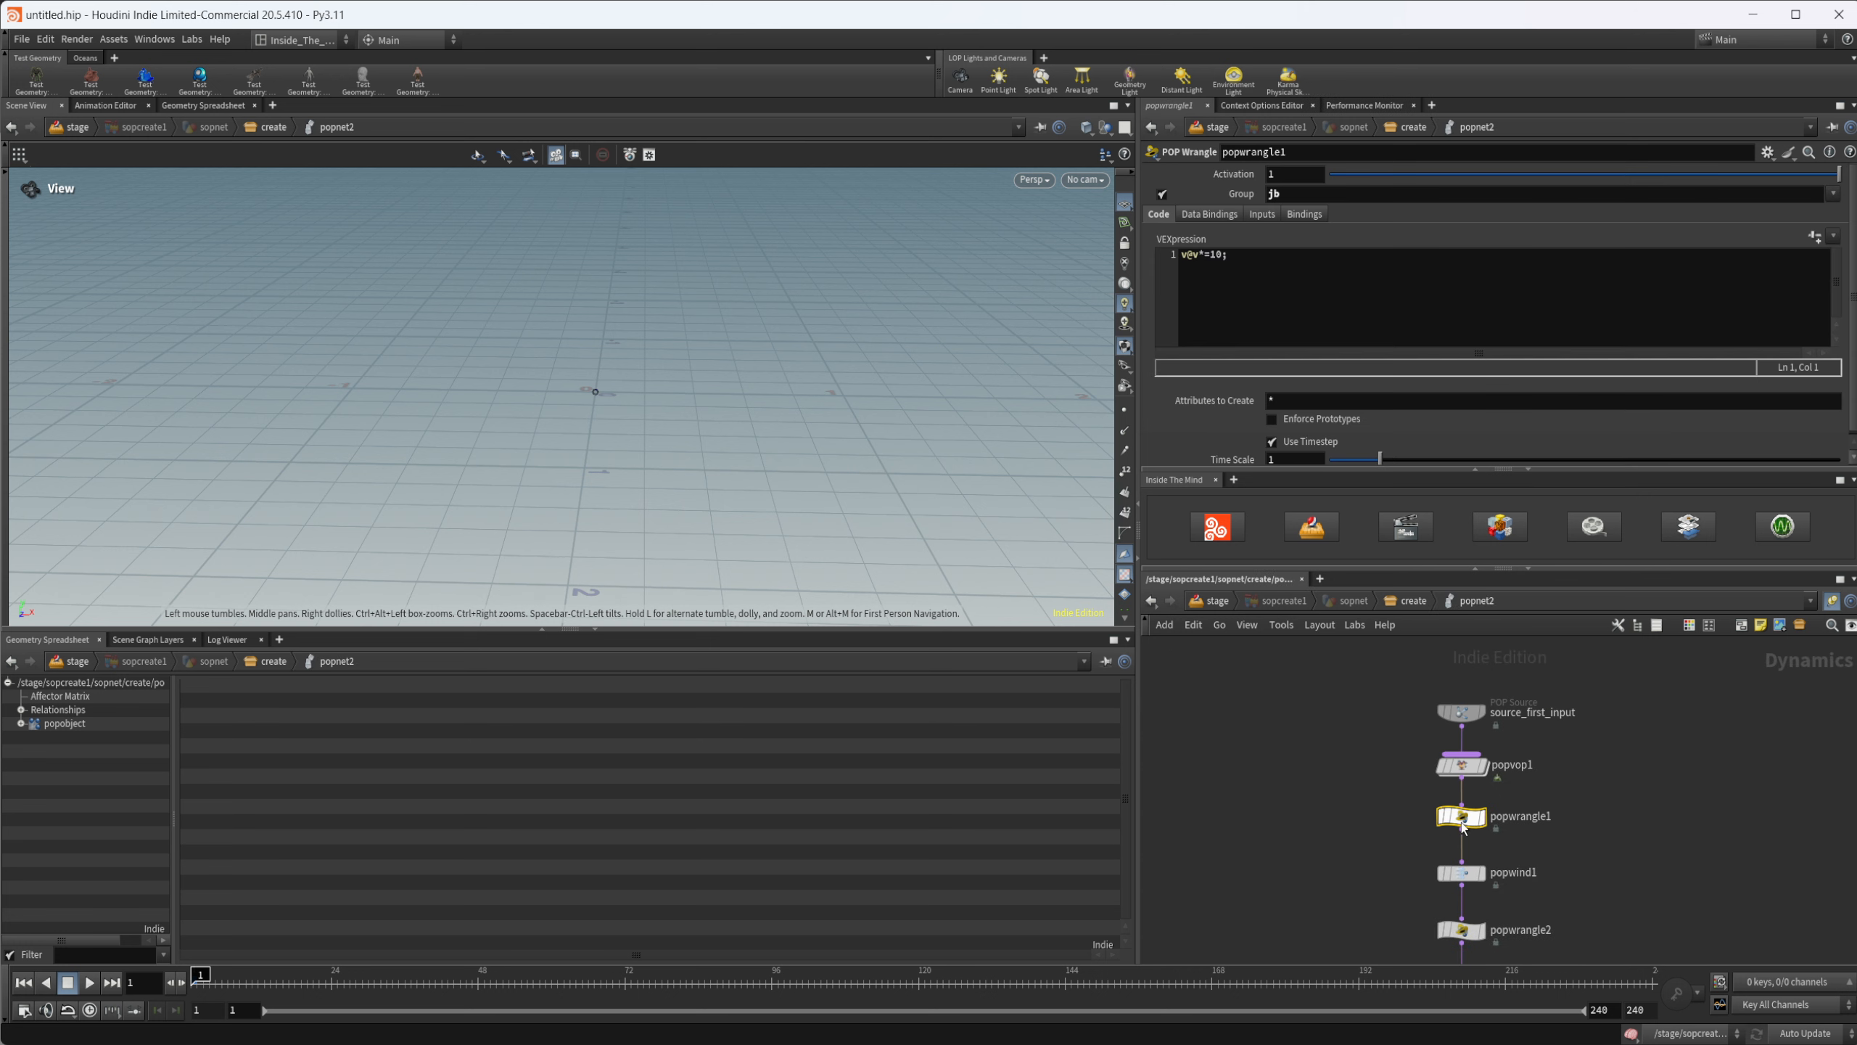
left_click(1216, 277)
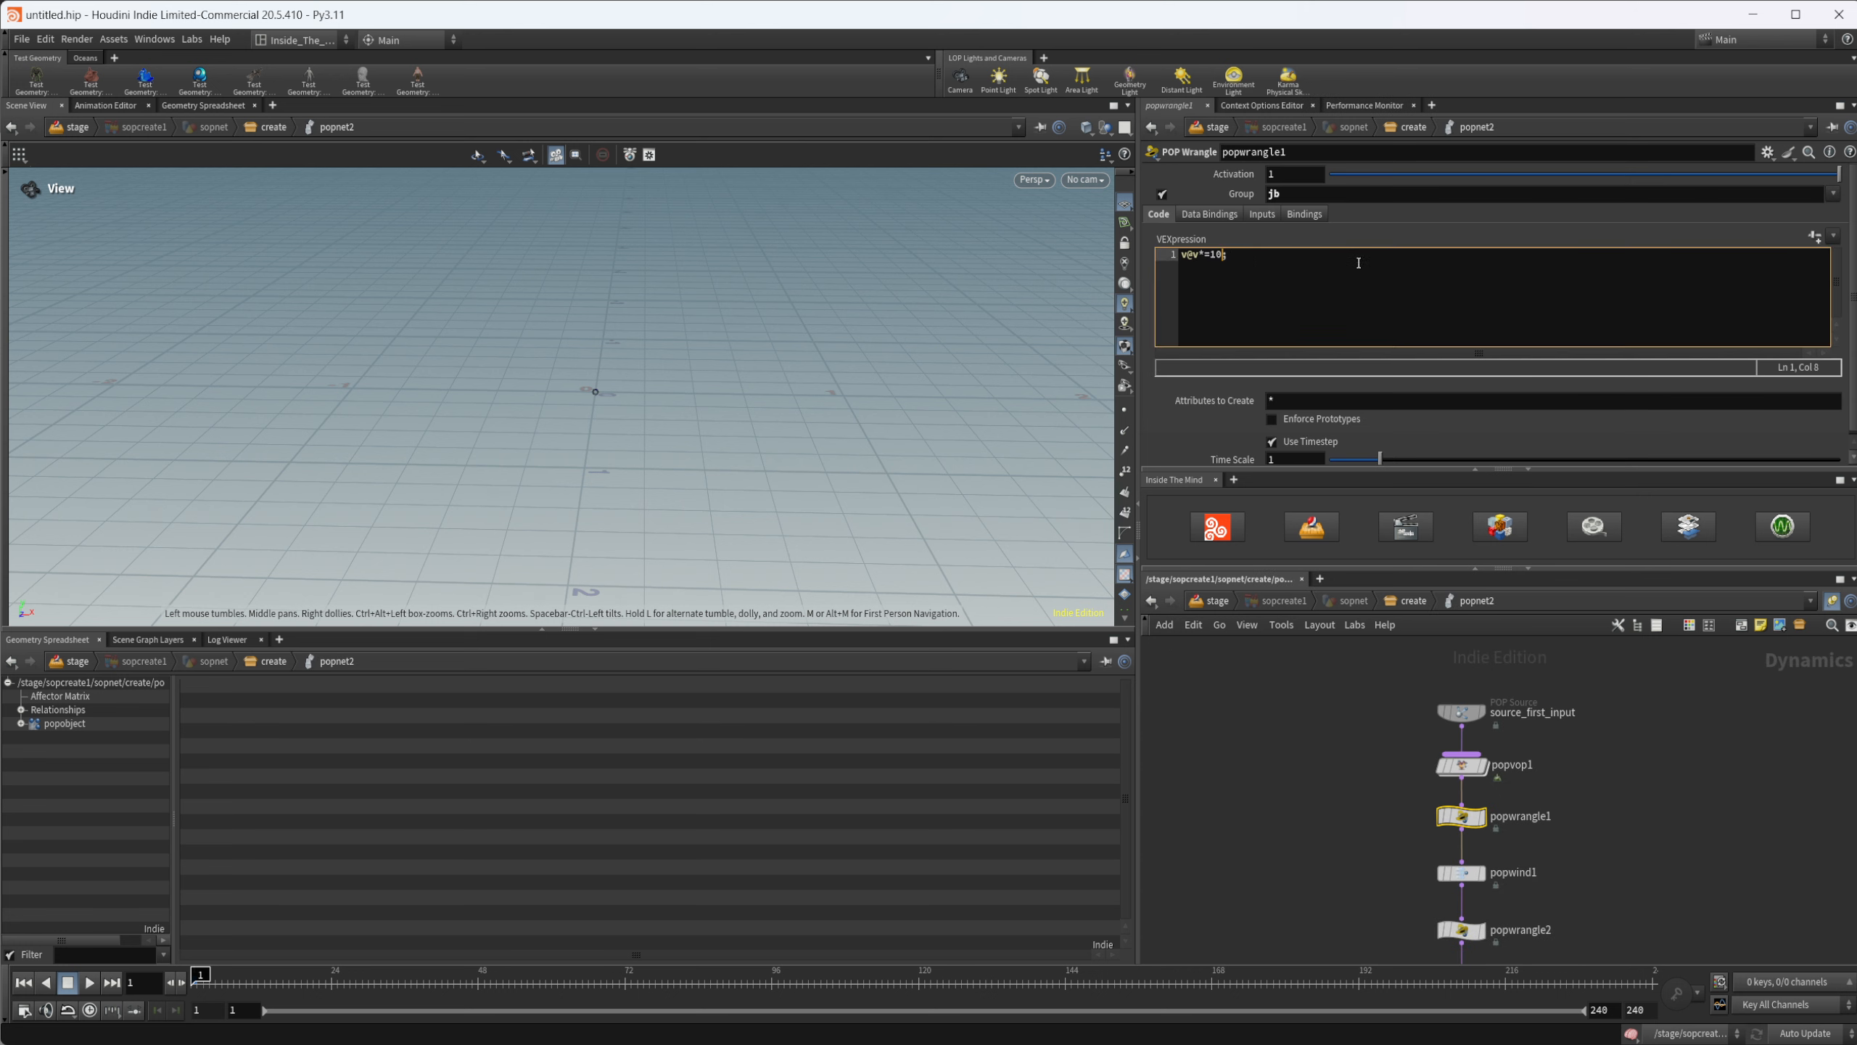
key("BackSpace")
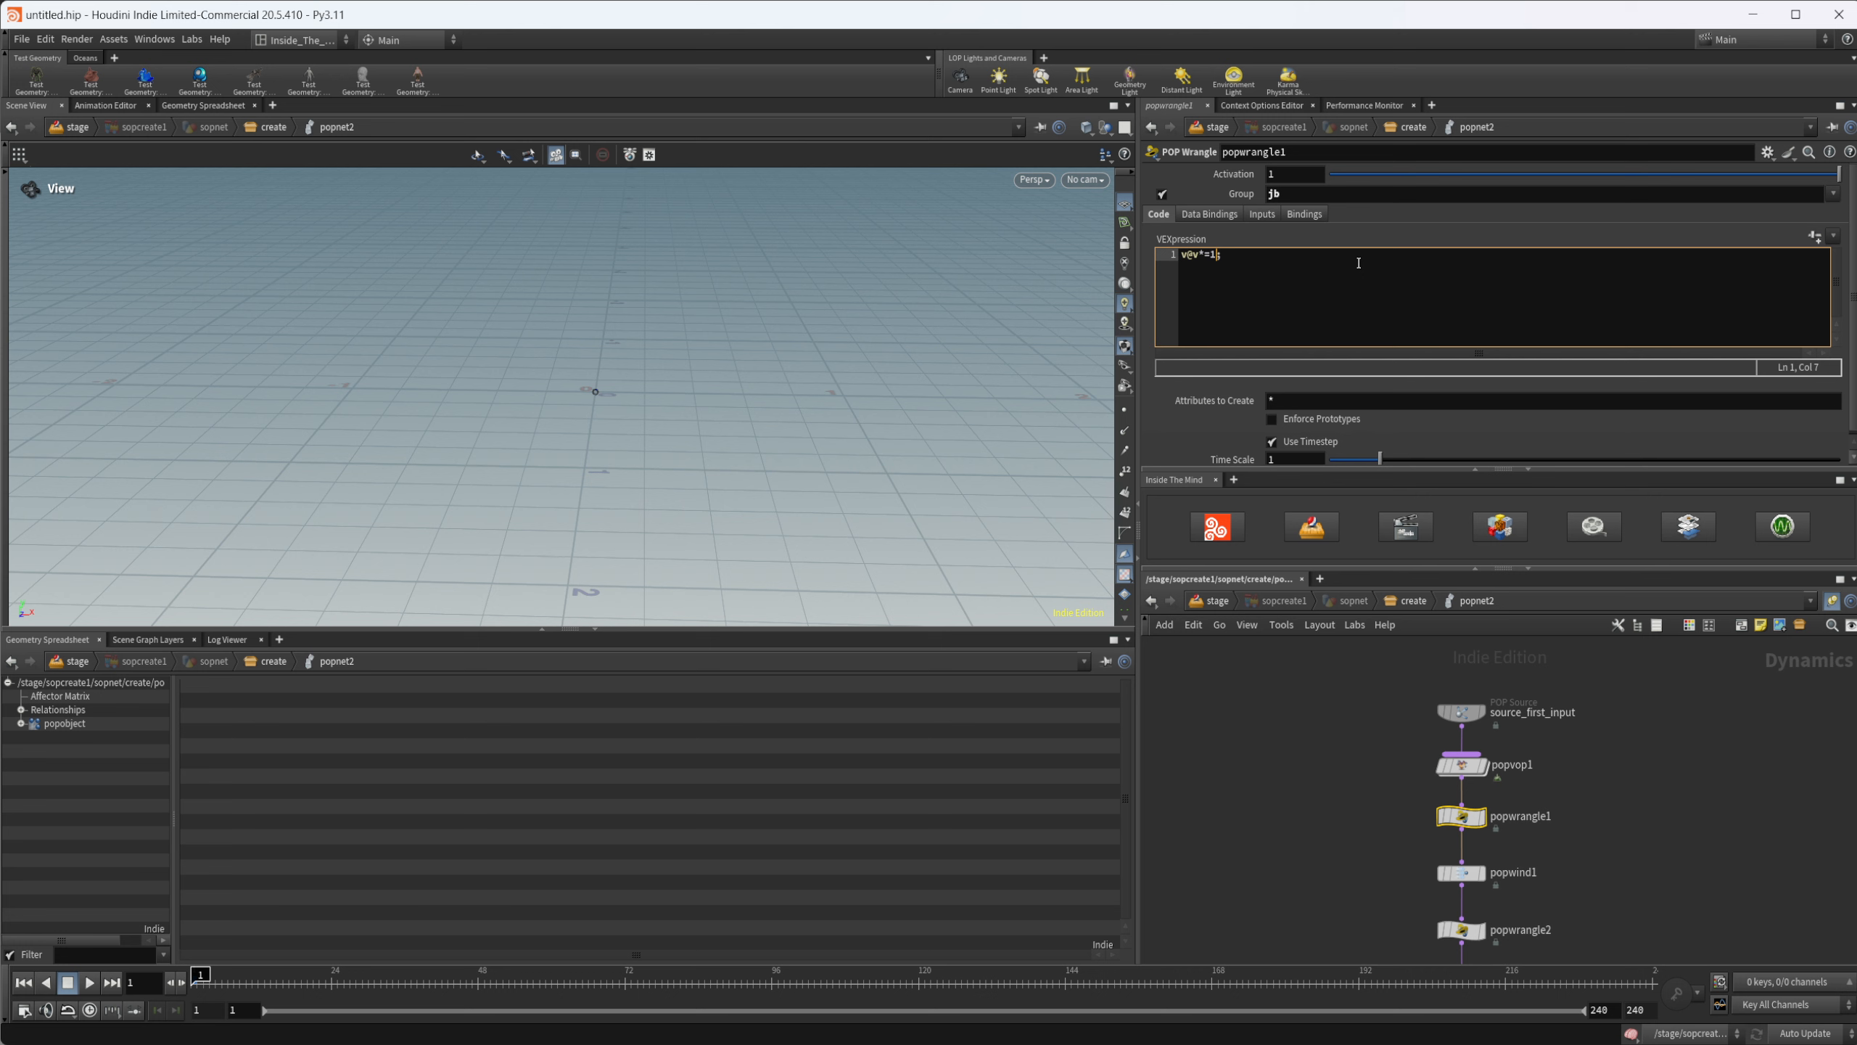
left_click(1354, 823)
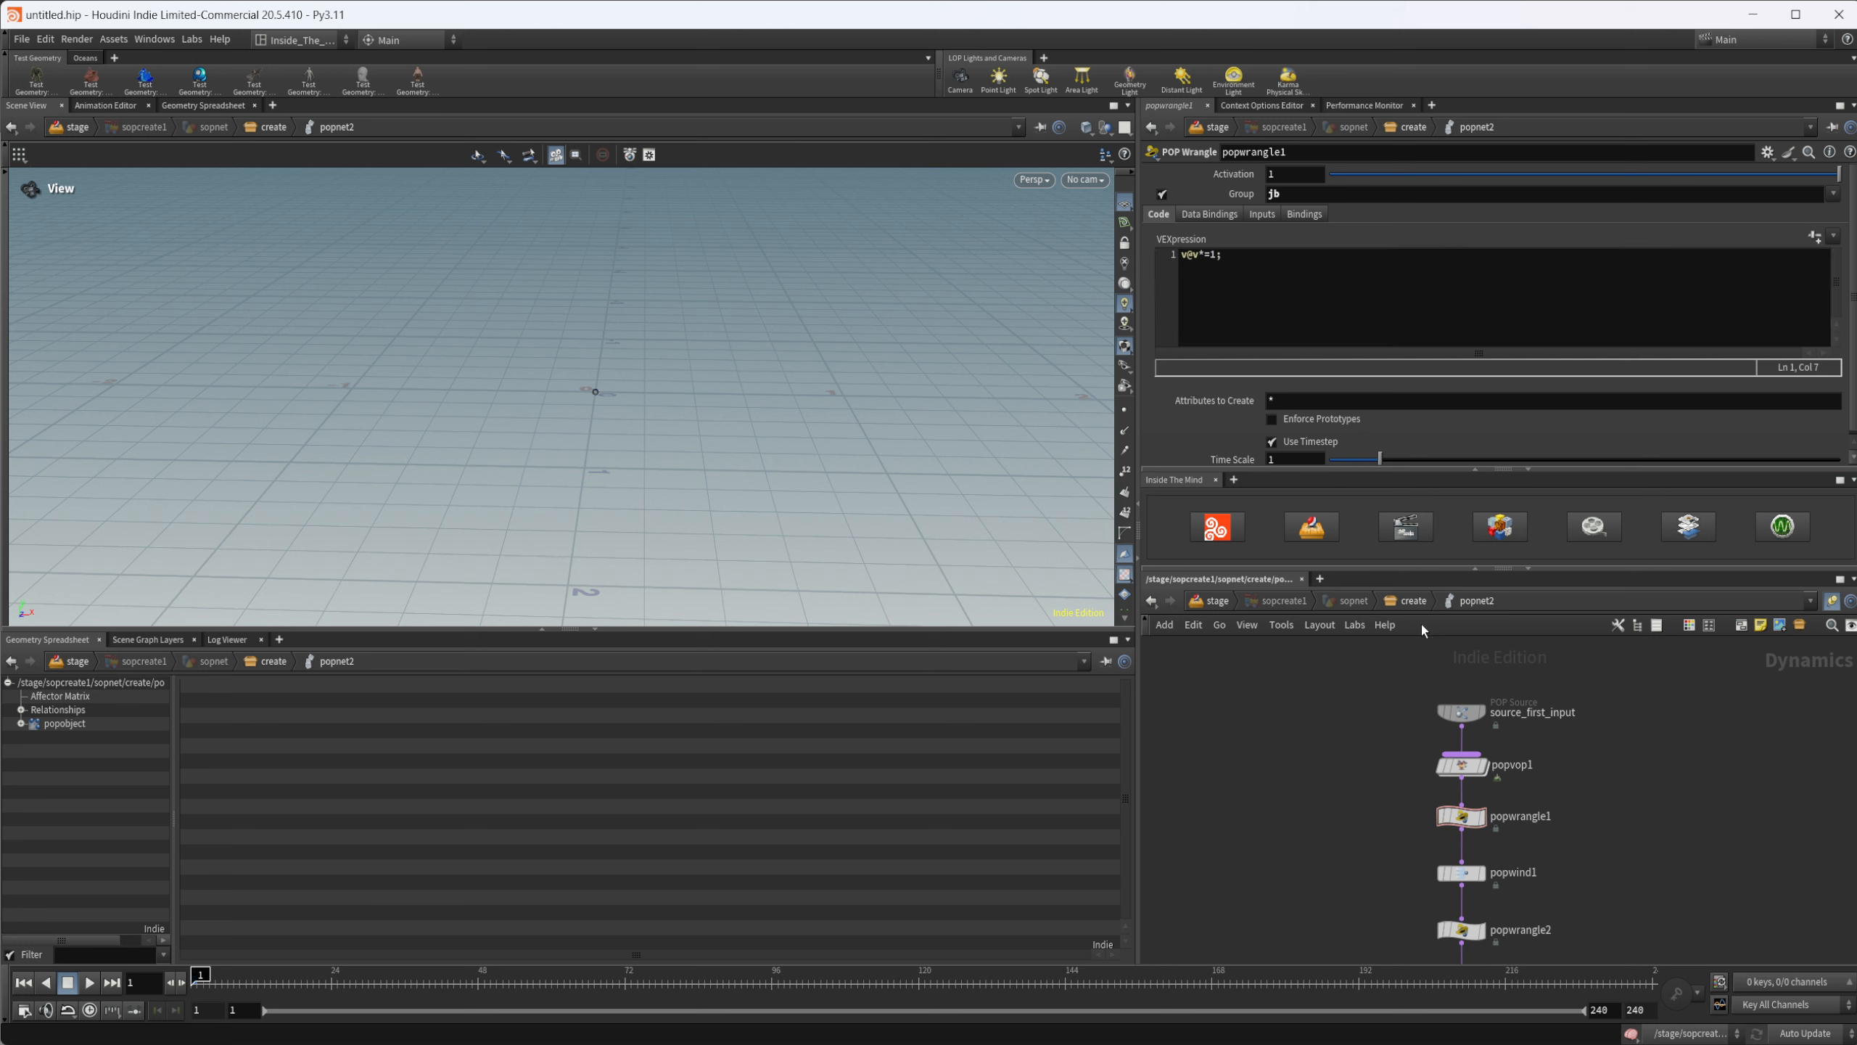
left_click(1415, 600)
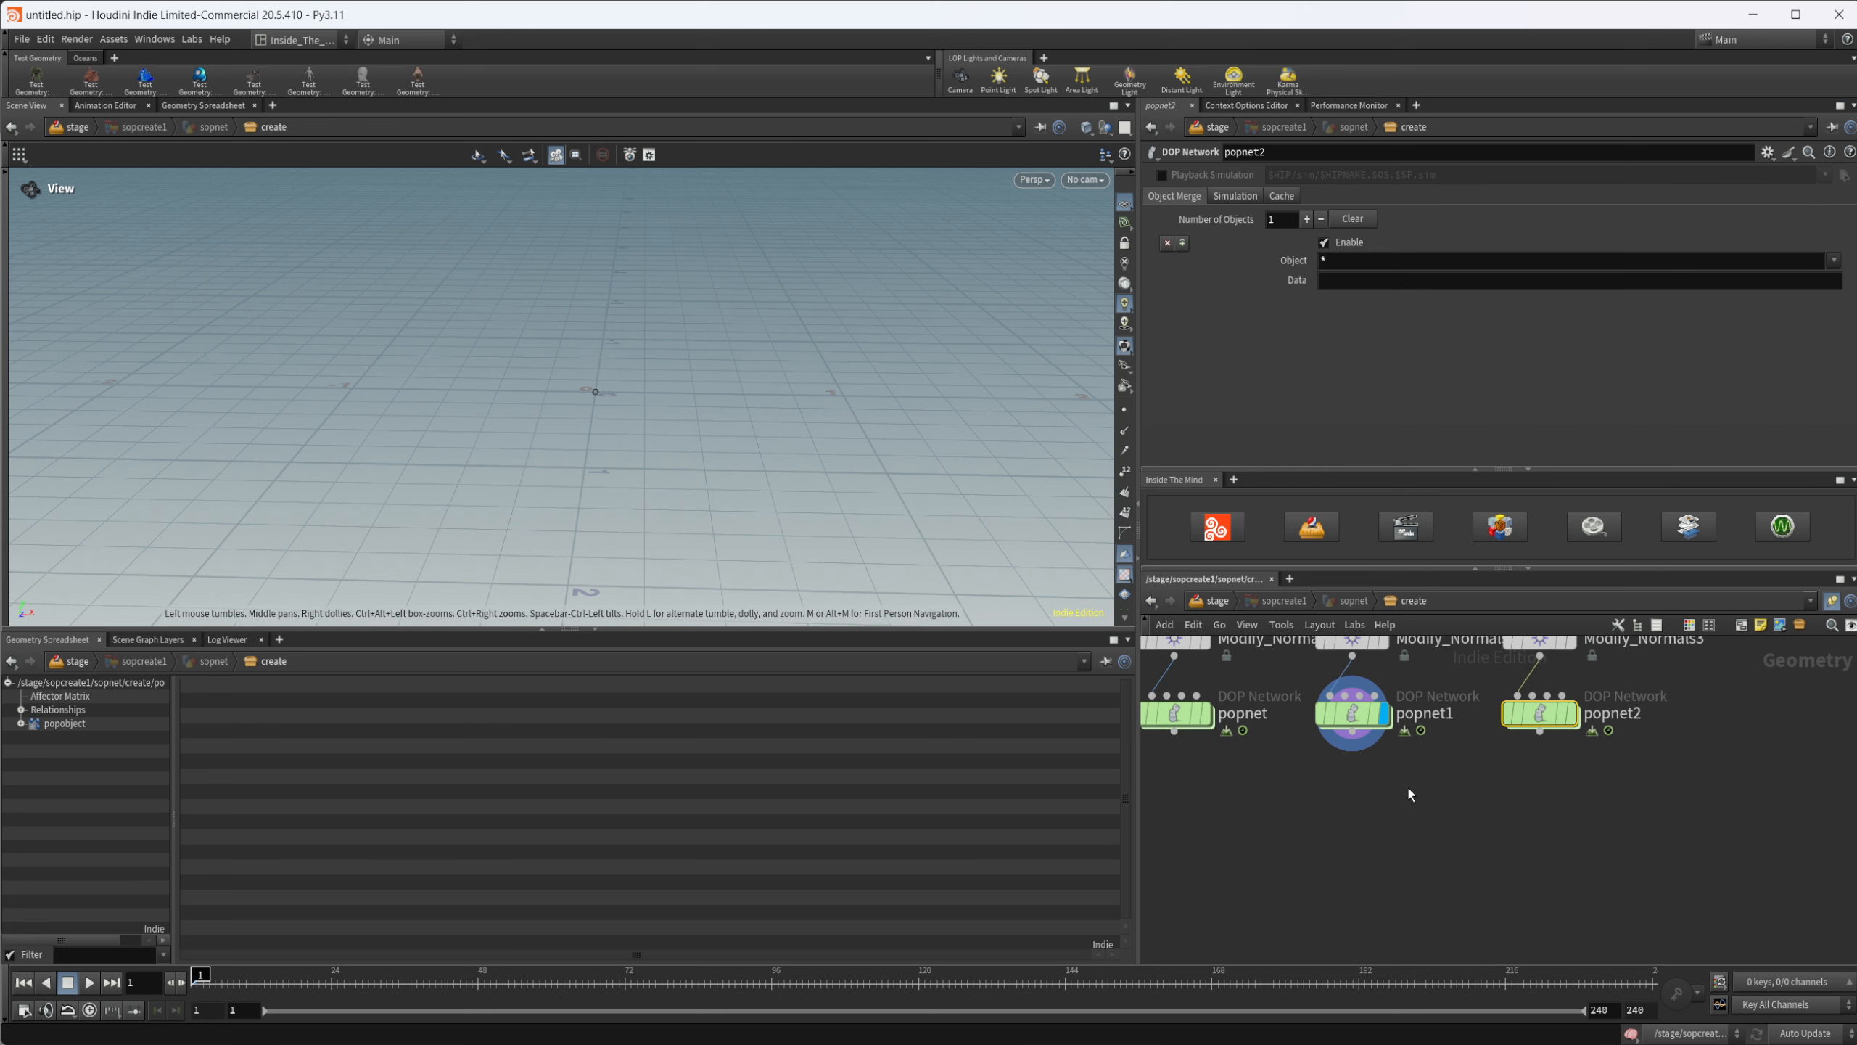
Step: Display popnet, play its denser particle simulation, and return to the first frame
middle_click_drag(1428, 920, 1572, 931)
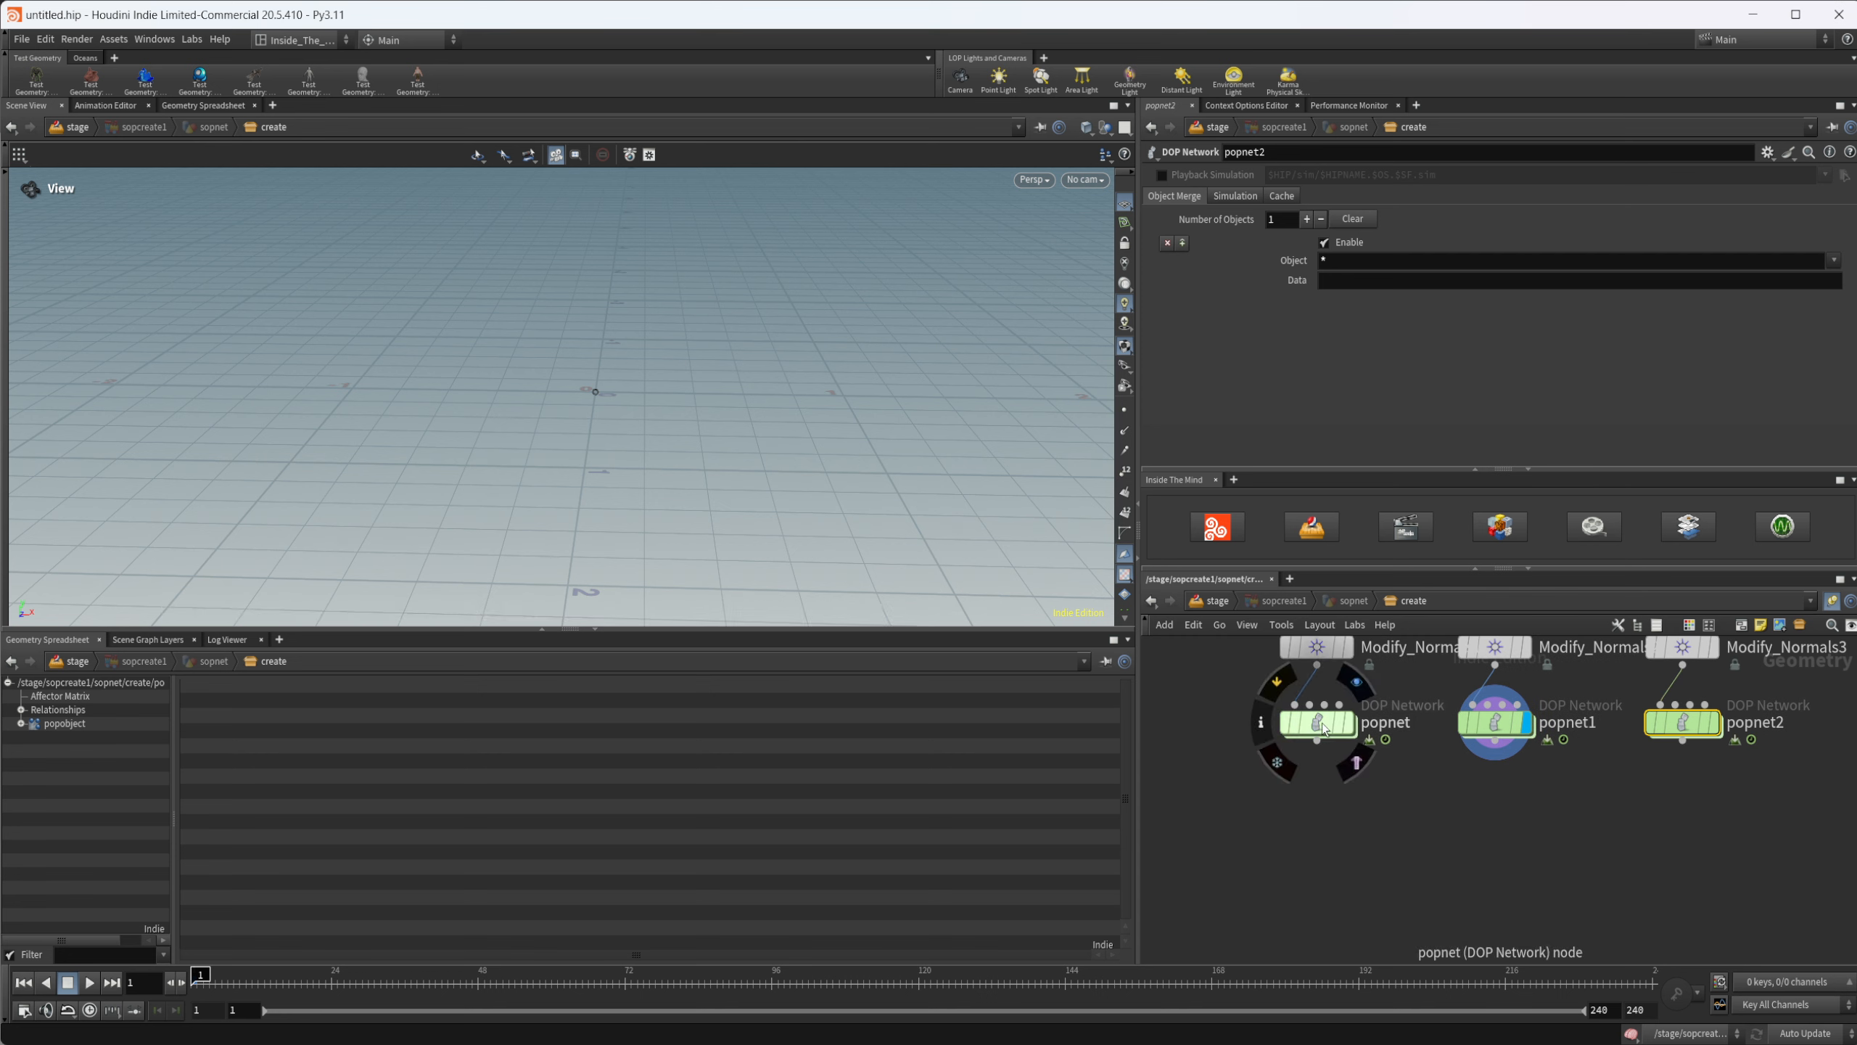
left_click(1349, 723)
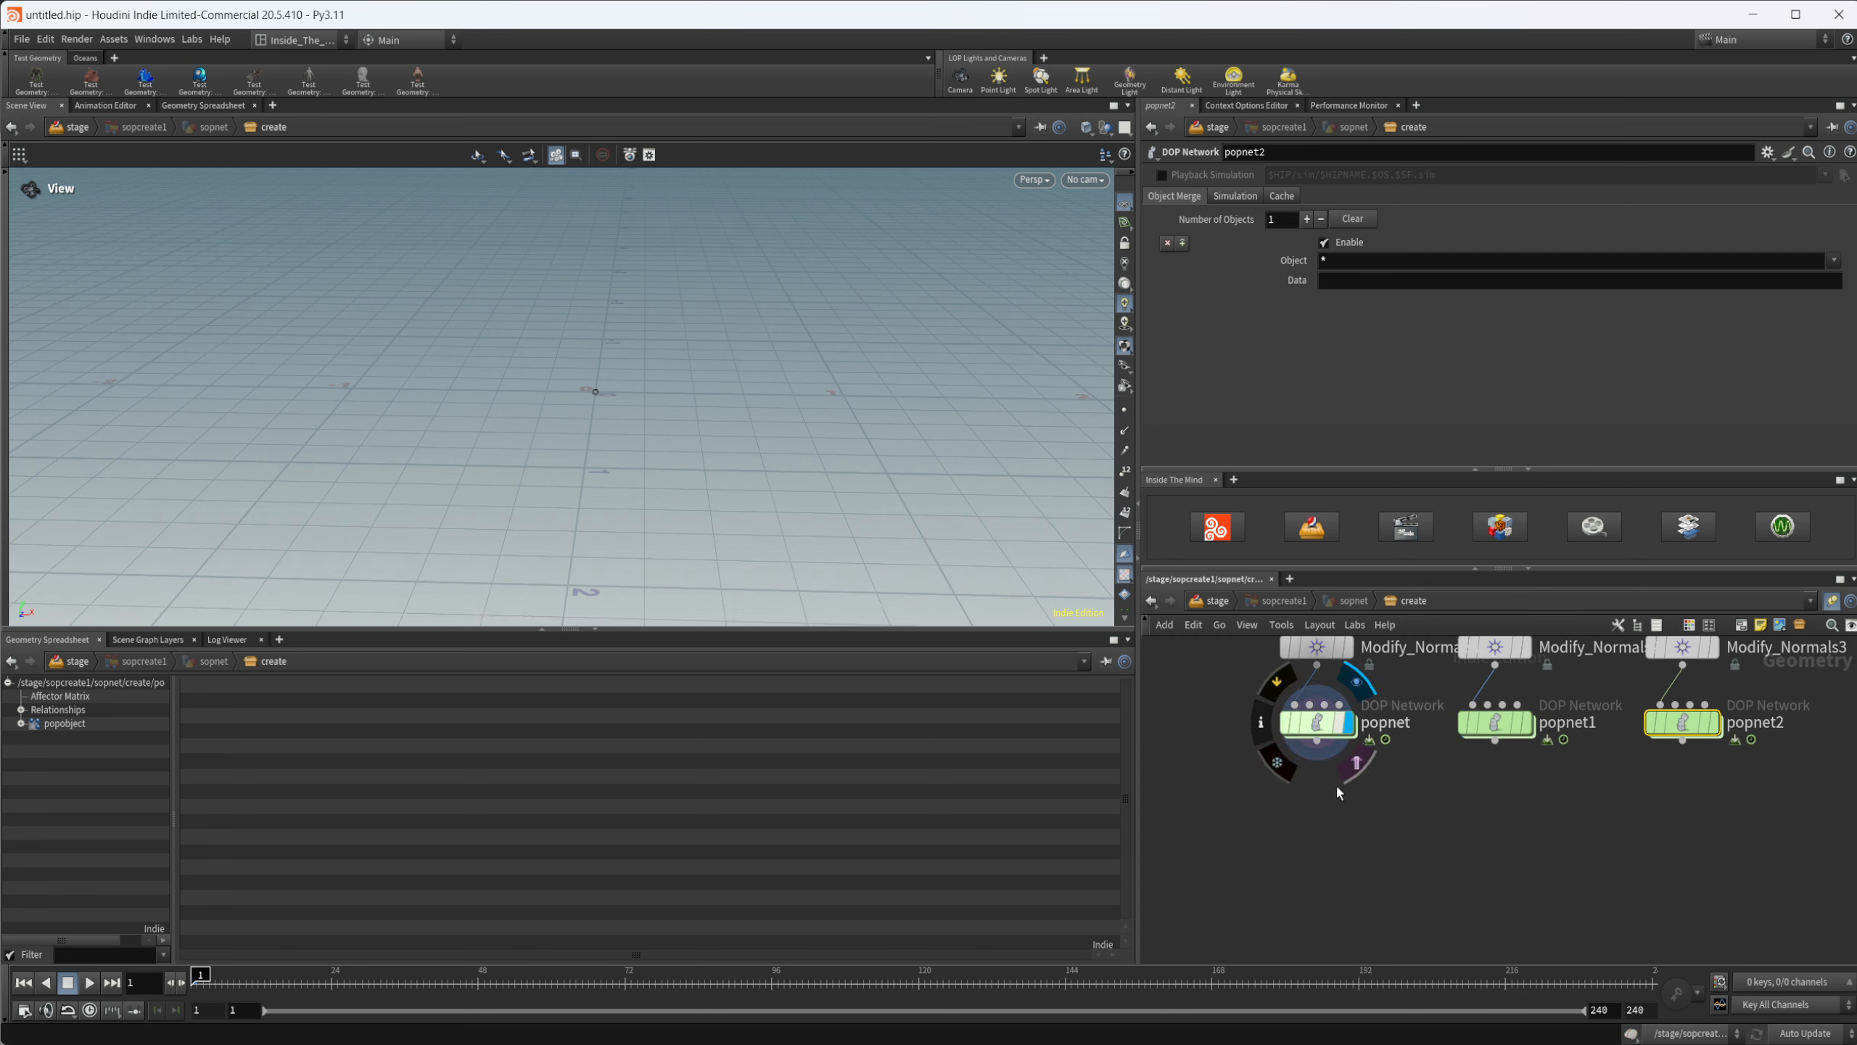
left_click(90, 982)
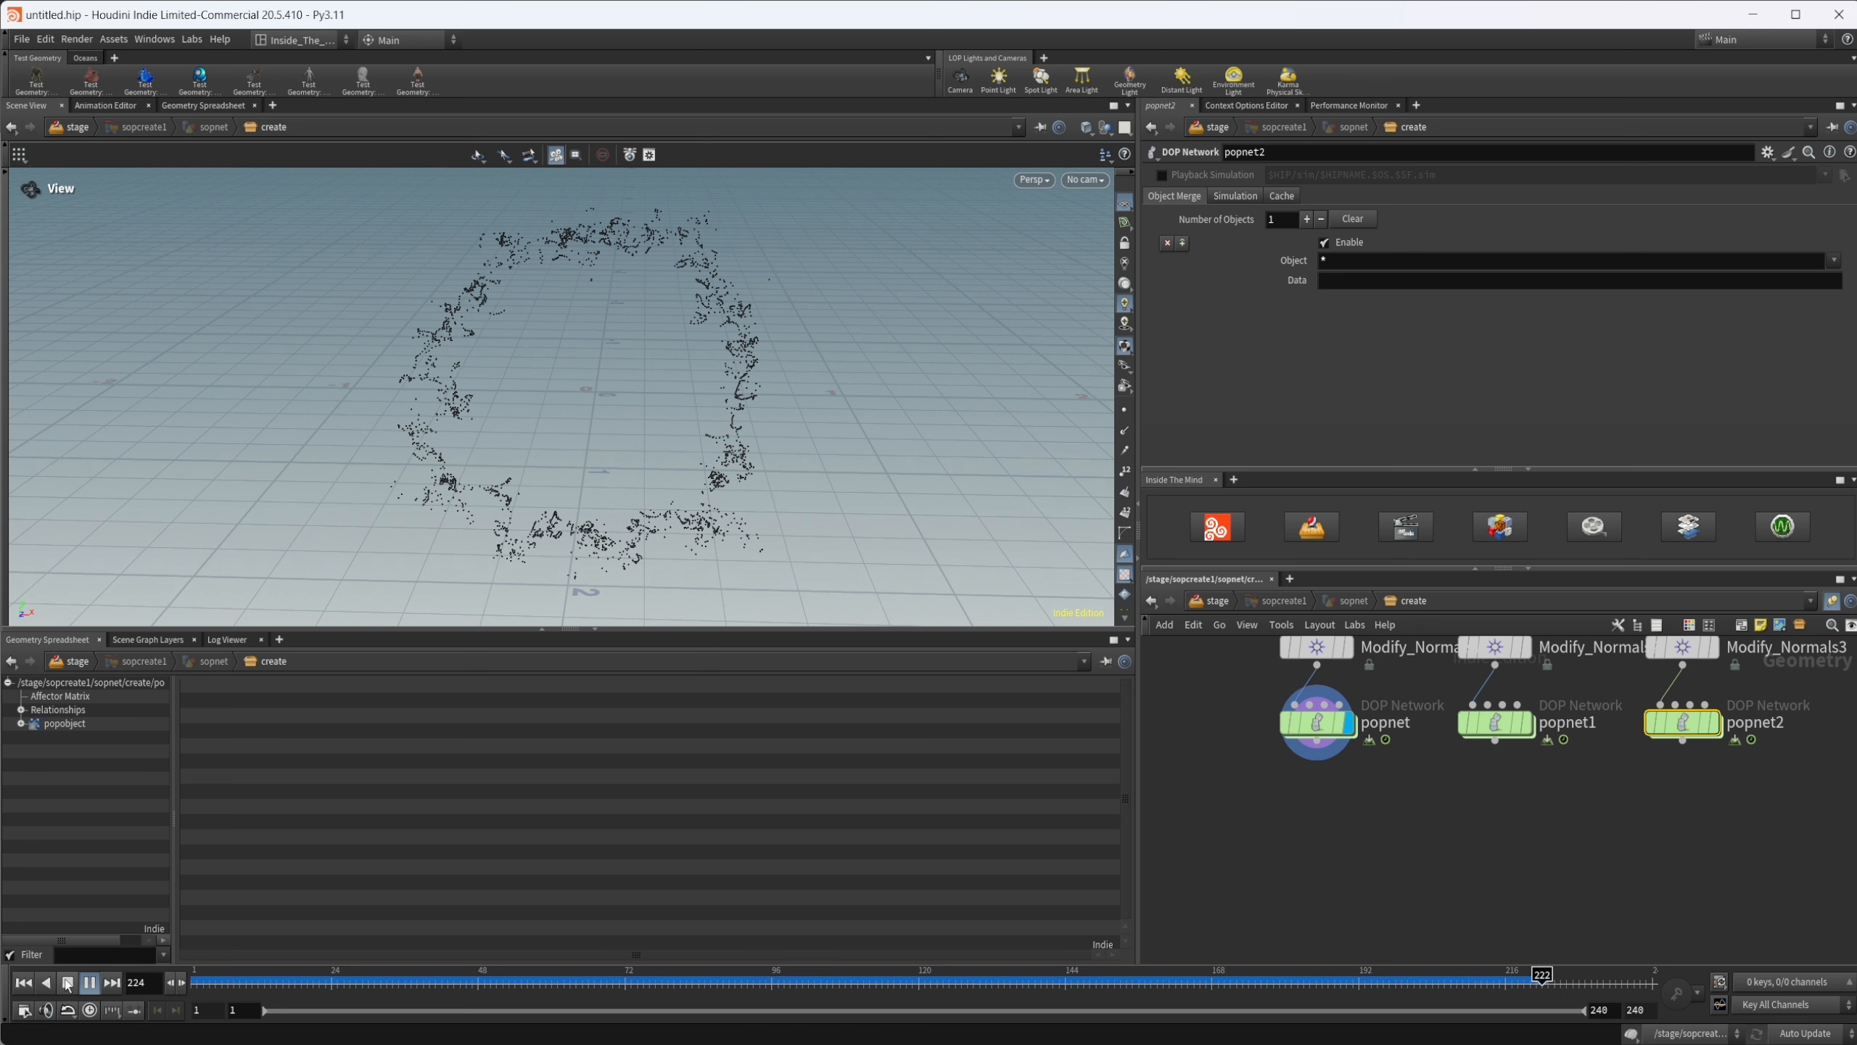
left_click(67, 983)
left_click(23, 983)
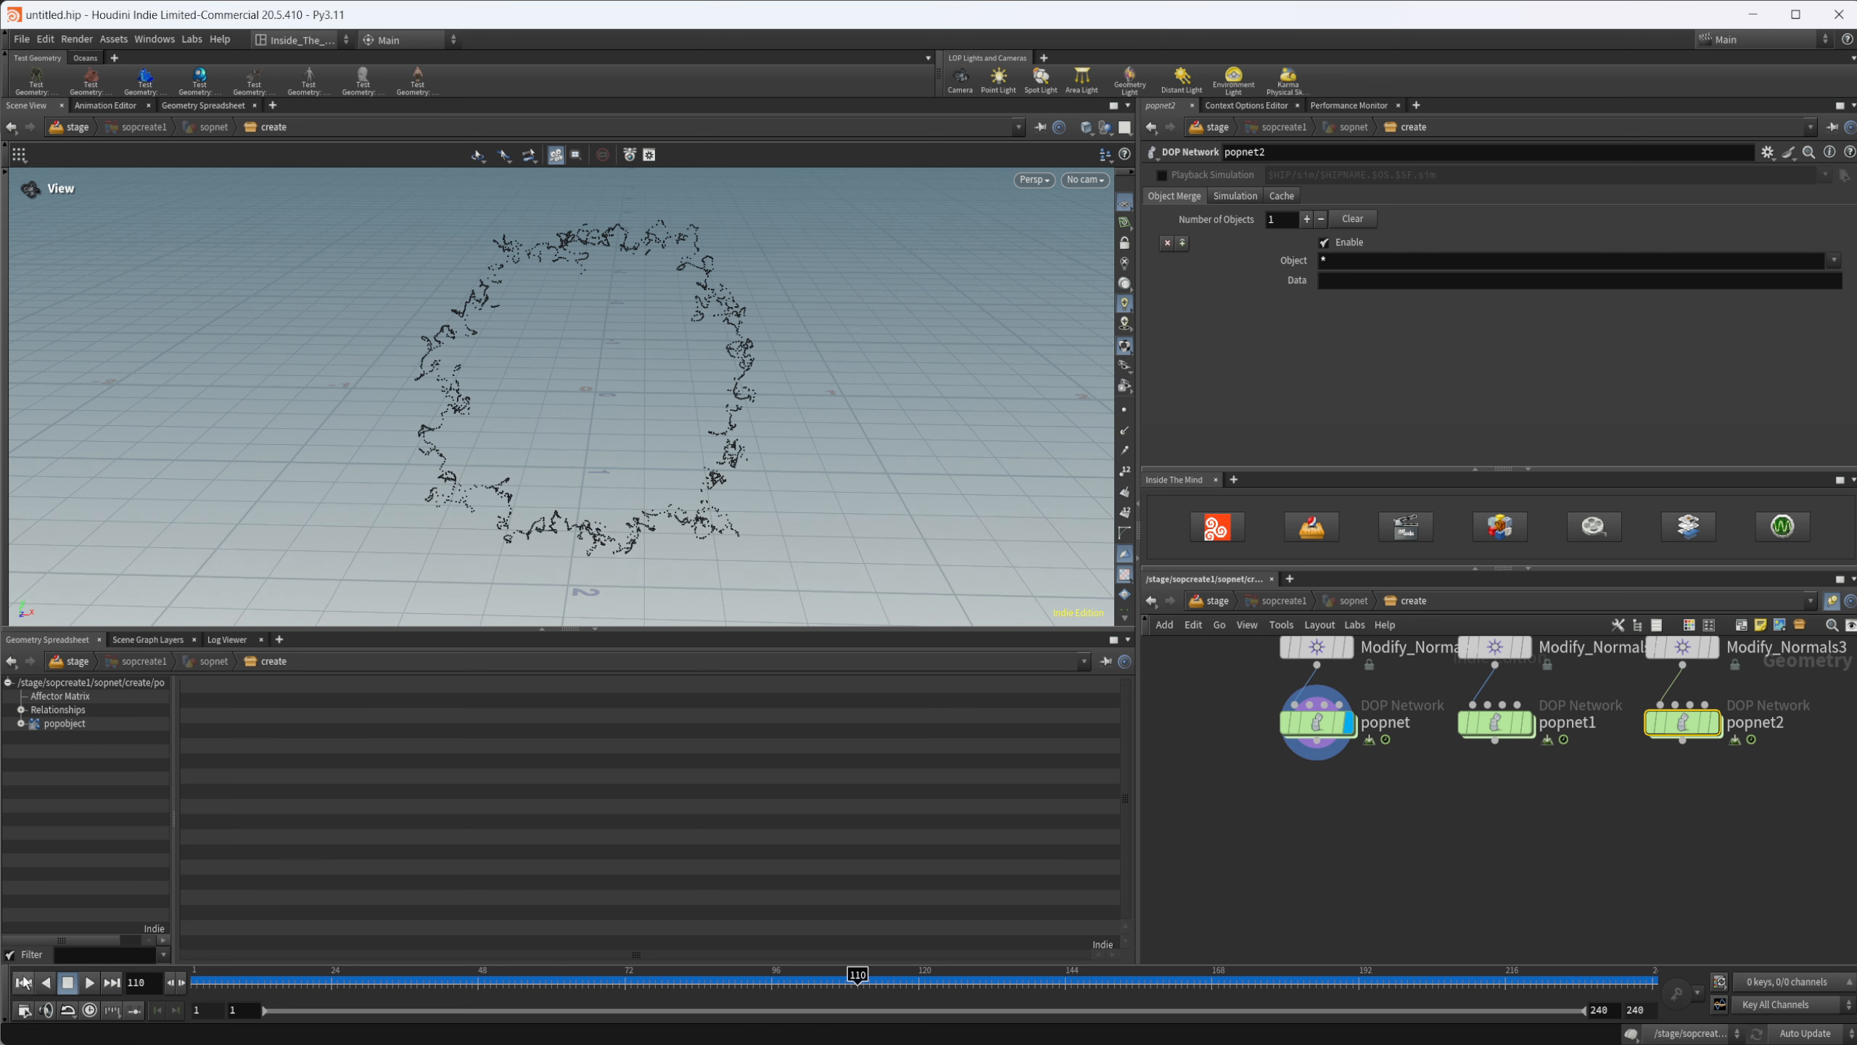
Step: Add a Trail node to the create network and place it below popnet
key("Tab")
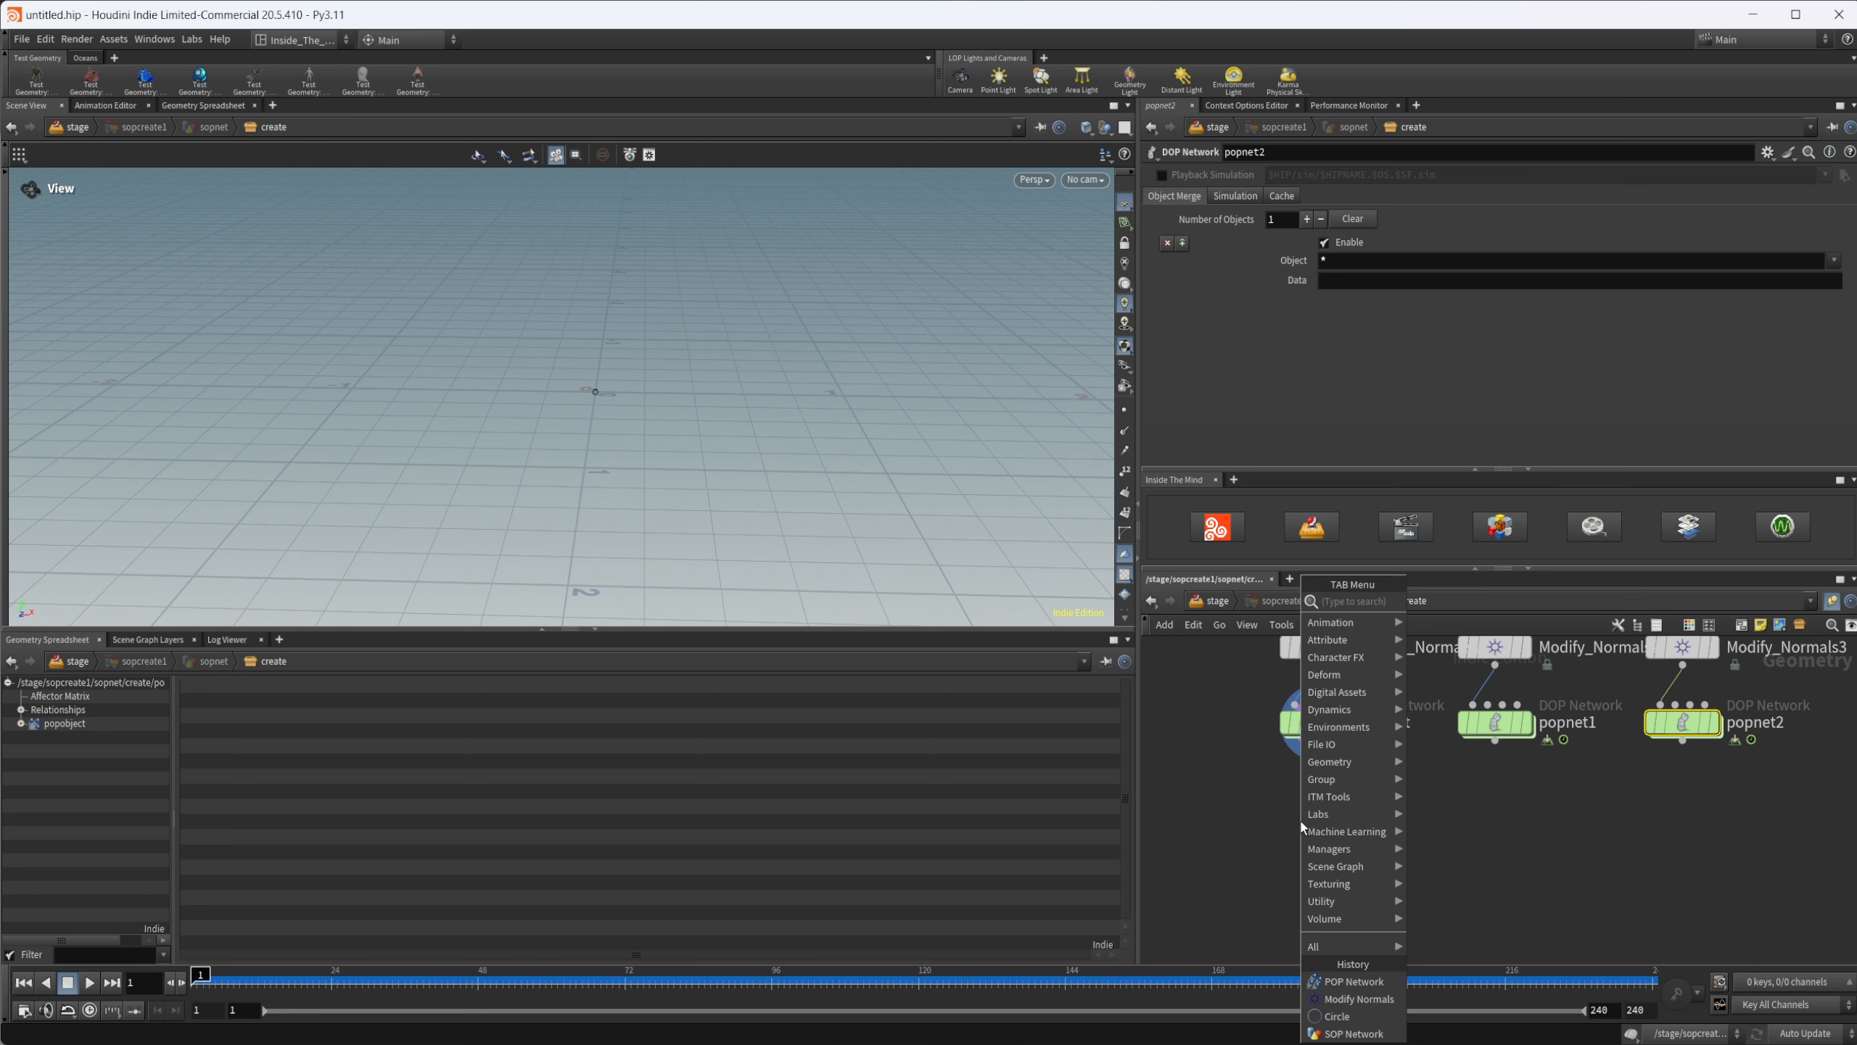
type("trail")
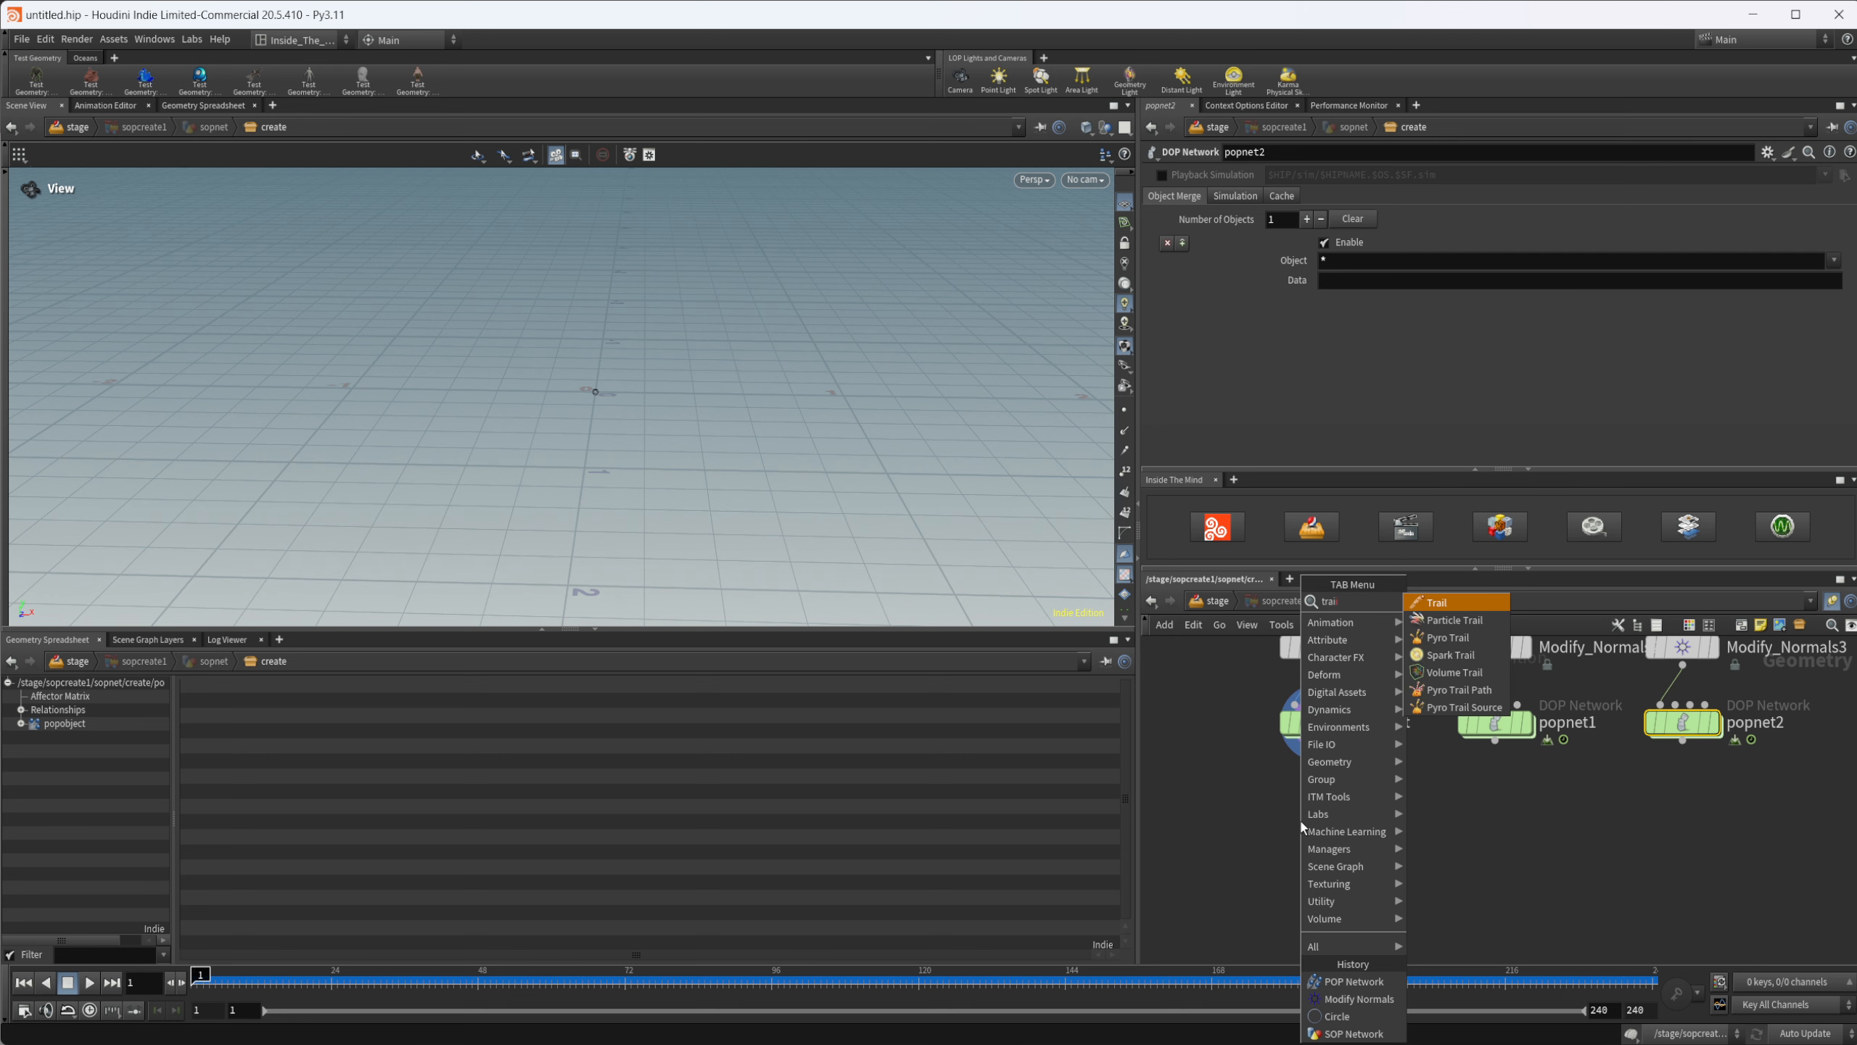
key("Return")
left_click_drag(1685, 800, 1334, 814)
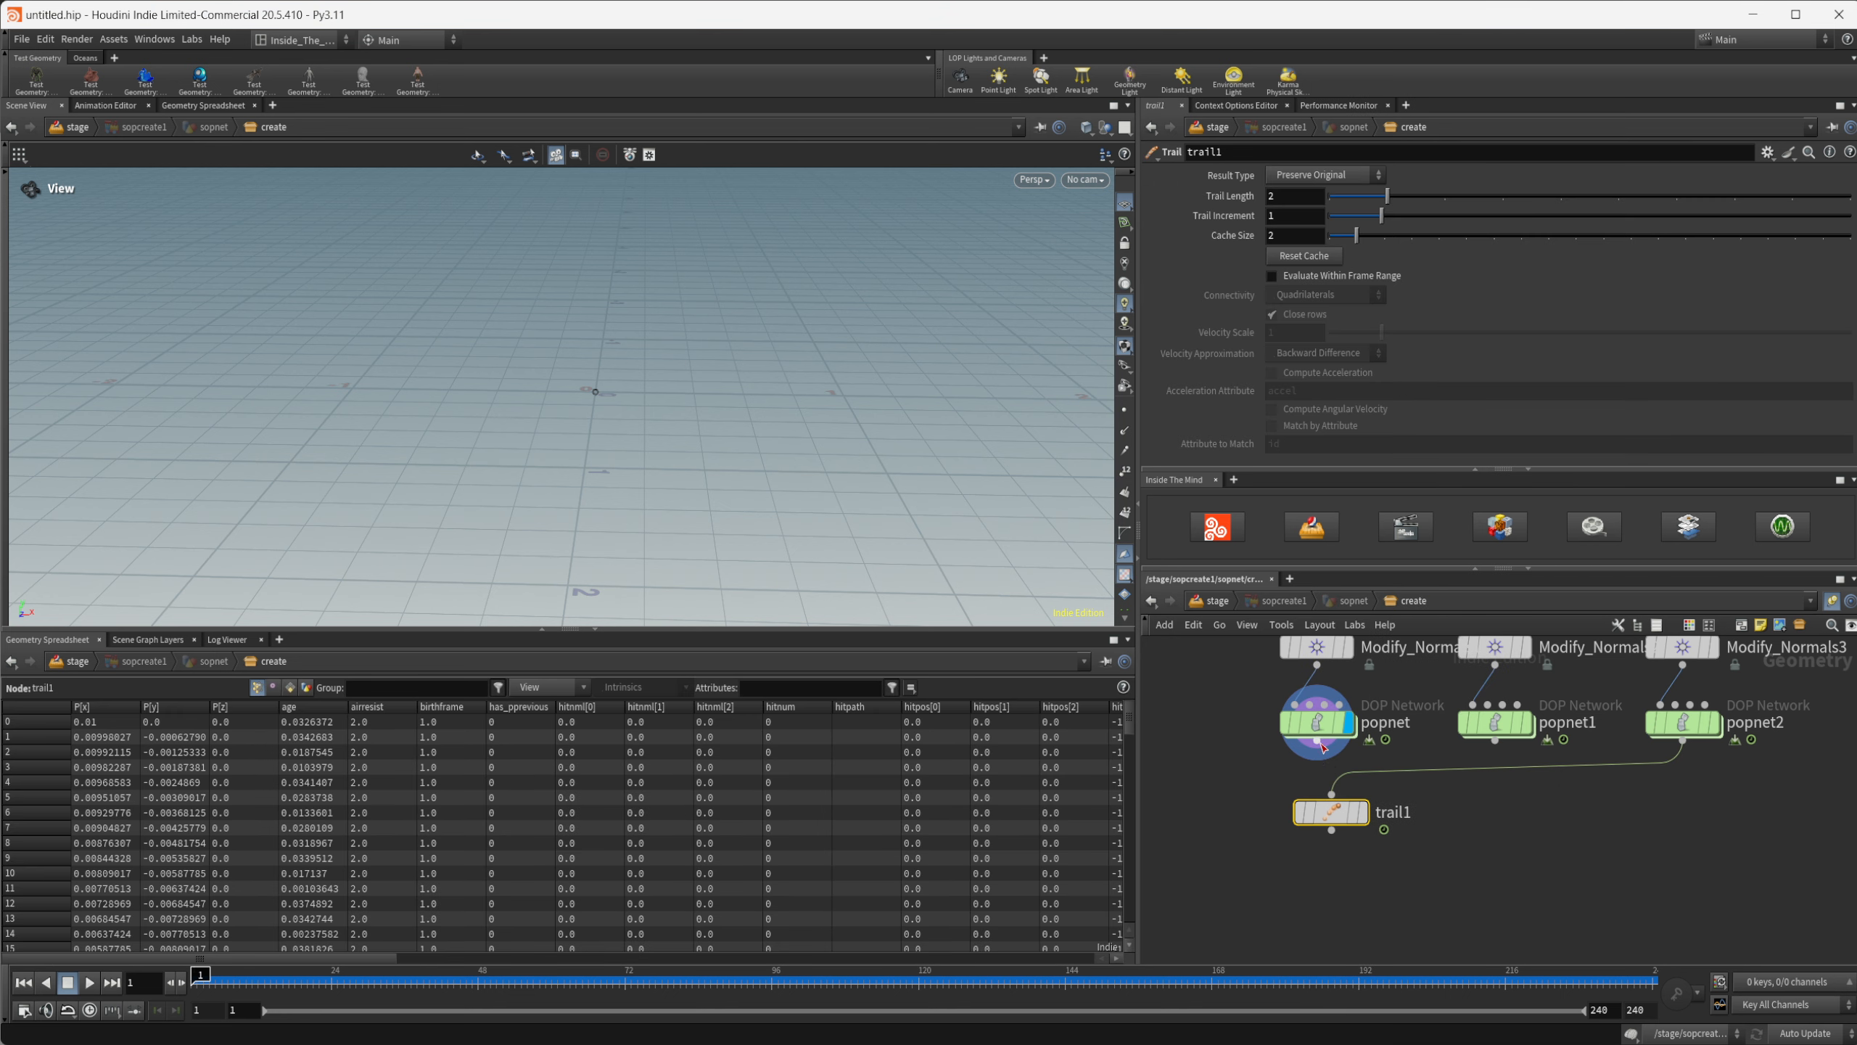
Step: Connect trail1 to popnet instead of popnet2, display it, and try a frame-based expression ending in -1 as its Trail Length
left_click_drag(1316, 740, 1321, 812)
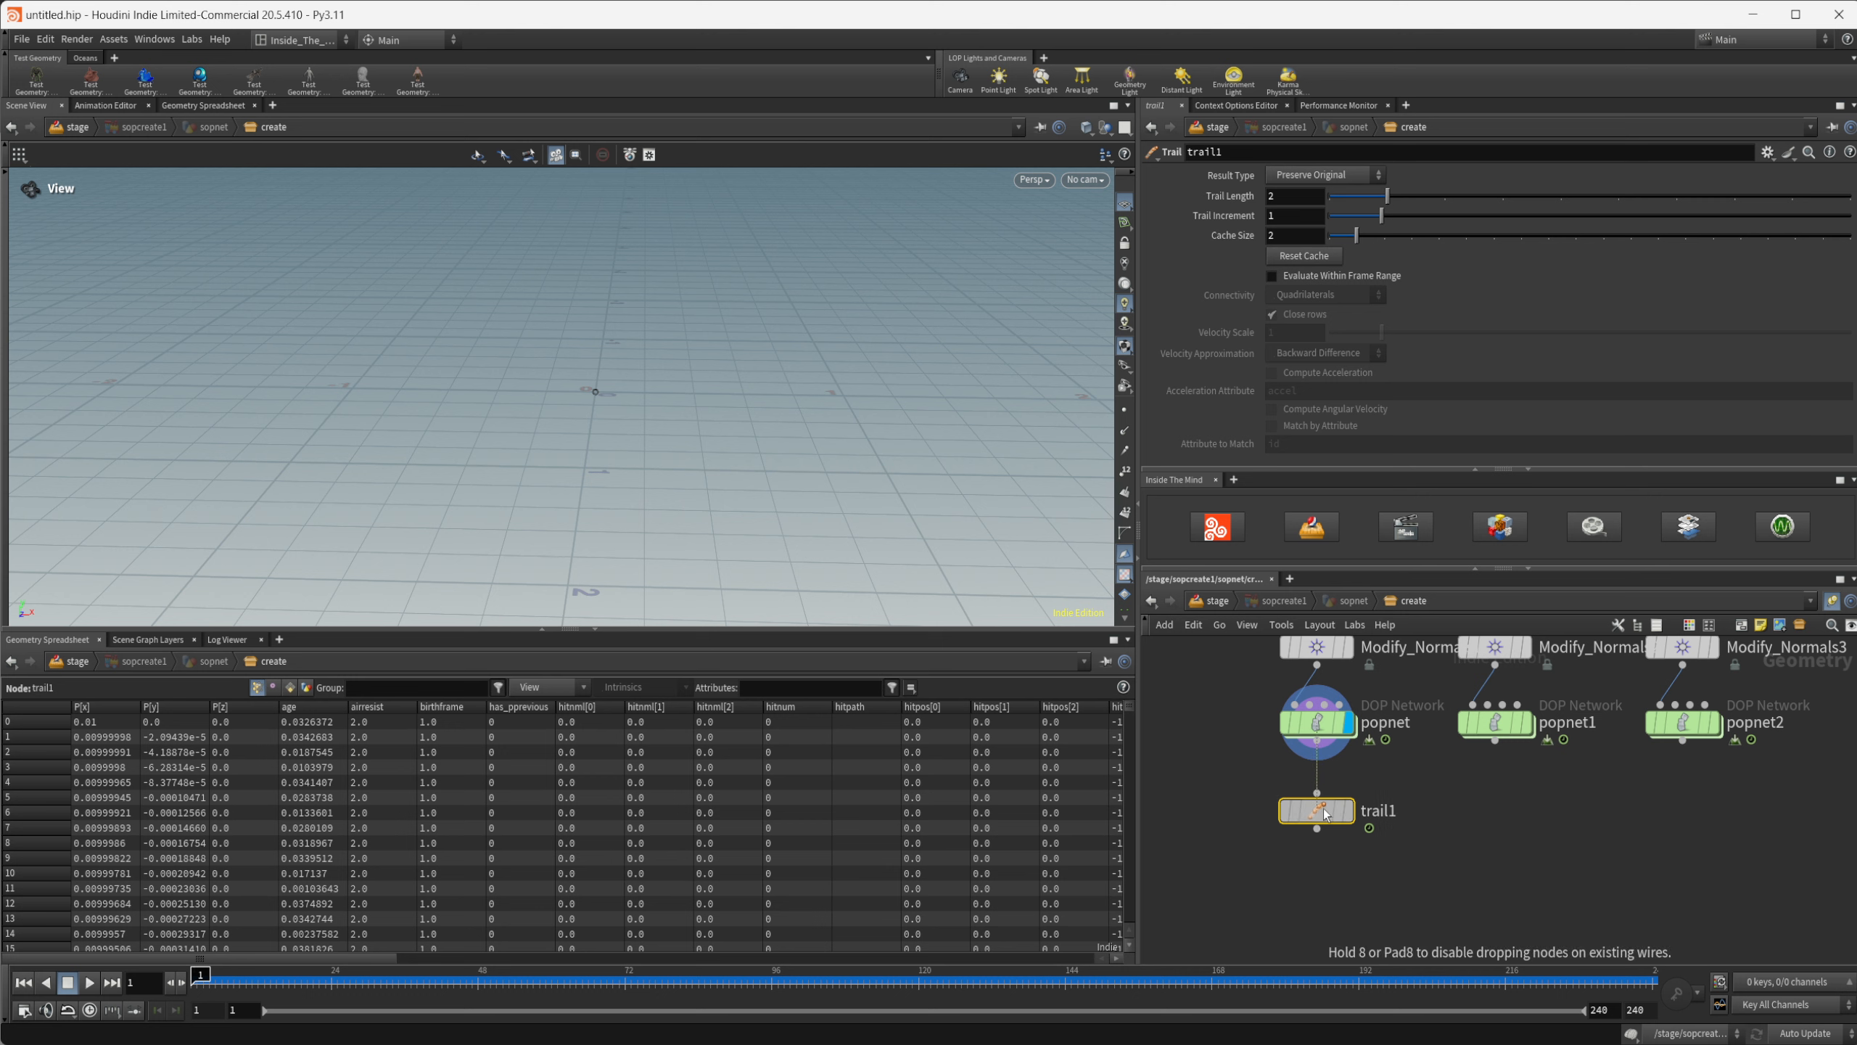
left_click(1348, 810)
left_click(1302, 197)
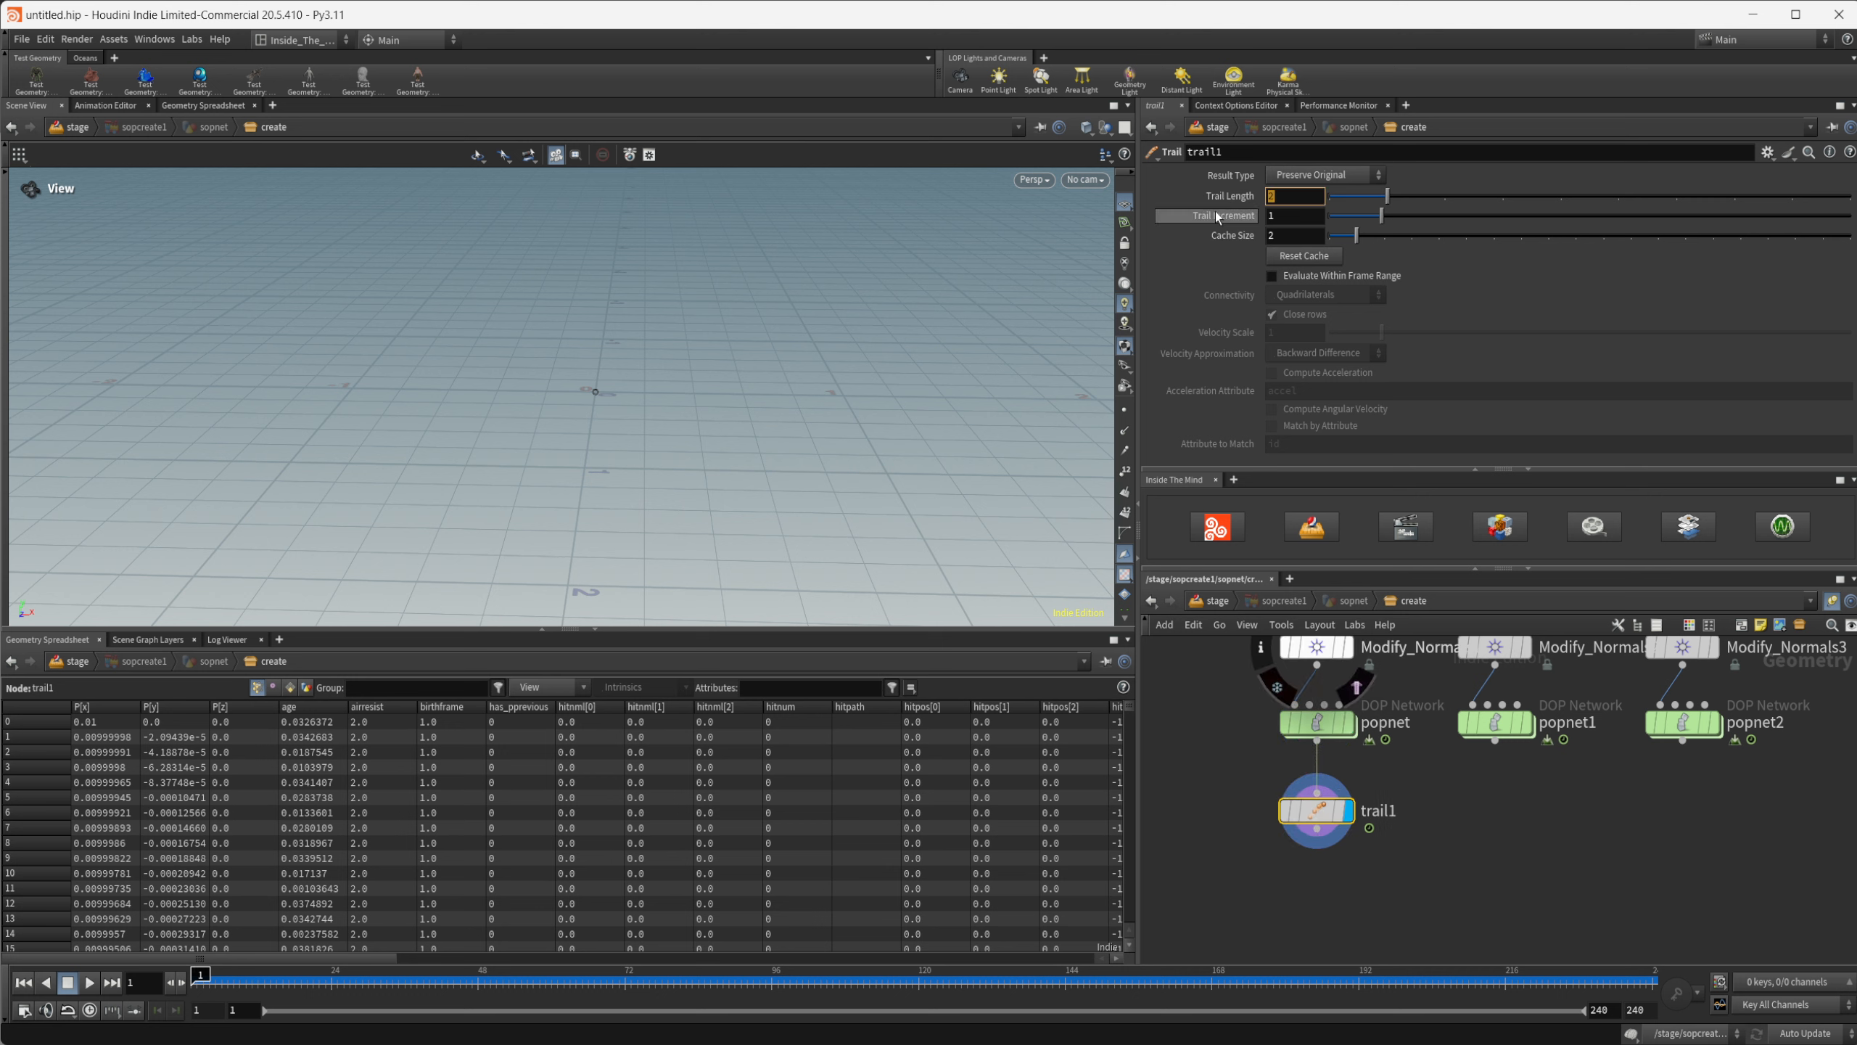
type("5F")
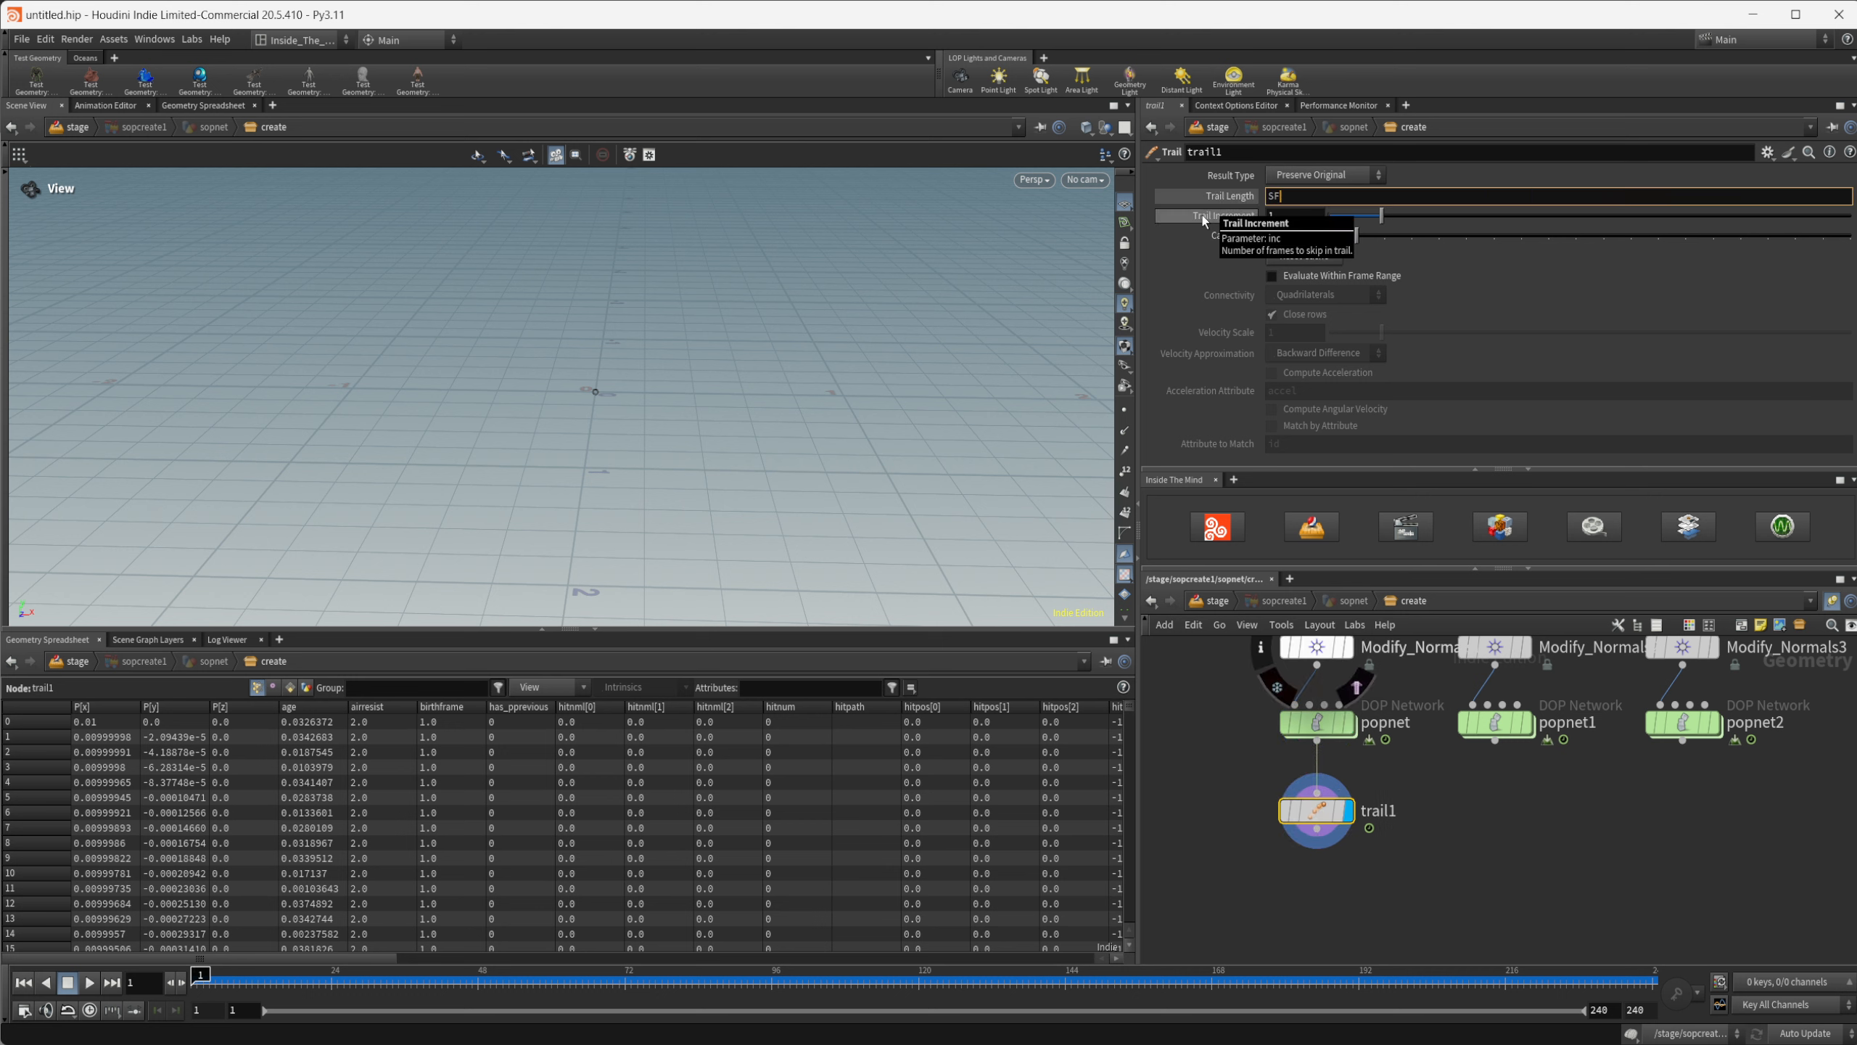
type("-1")
key("Return")
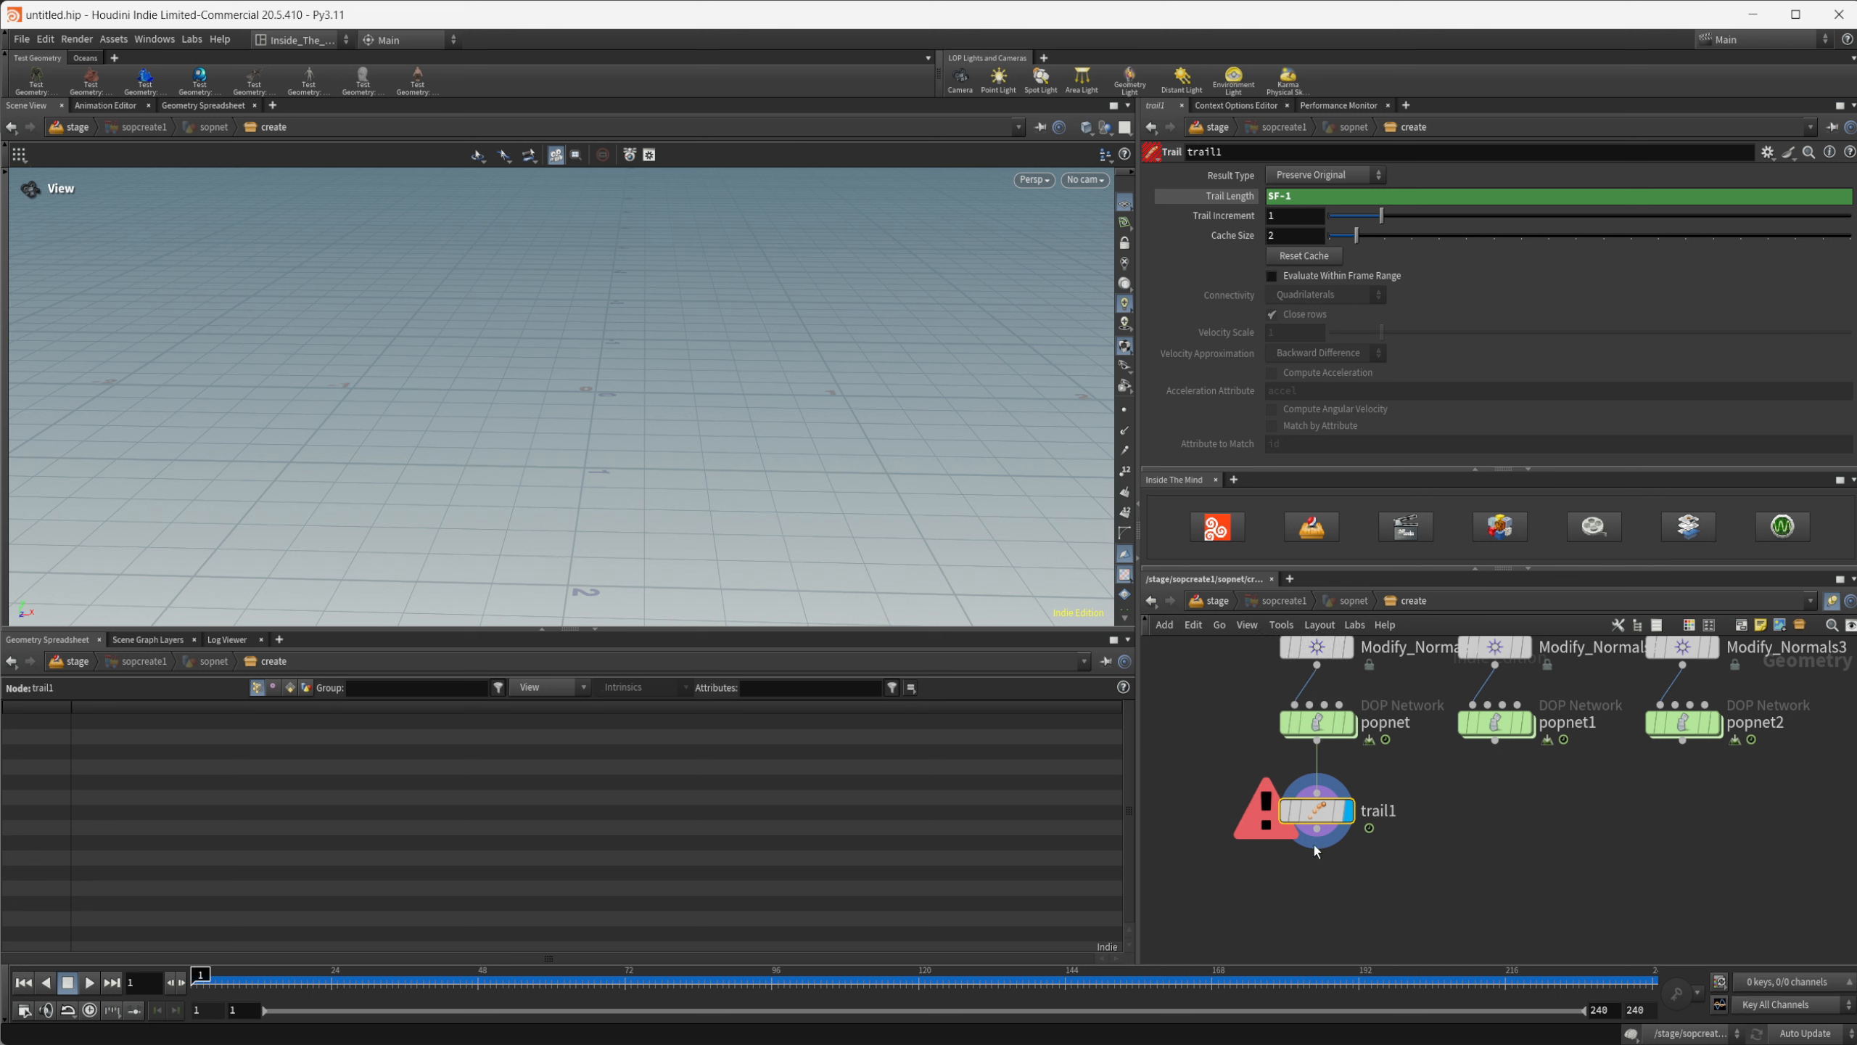
Step: Check trail1's error details and correct its Trail Length expression to $FF-1
left_click(1261, 811)
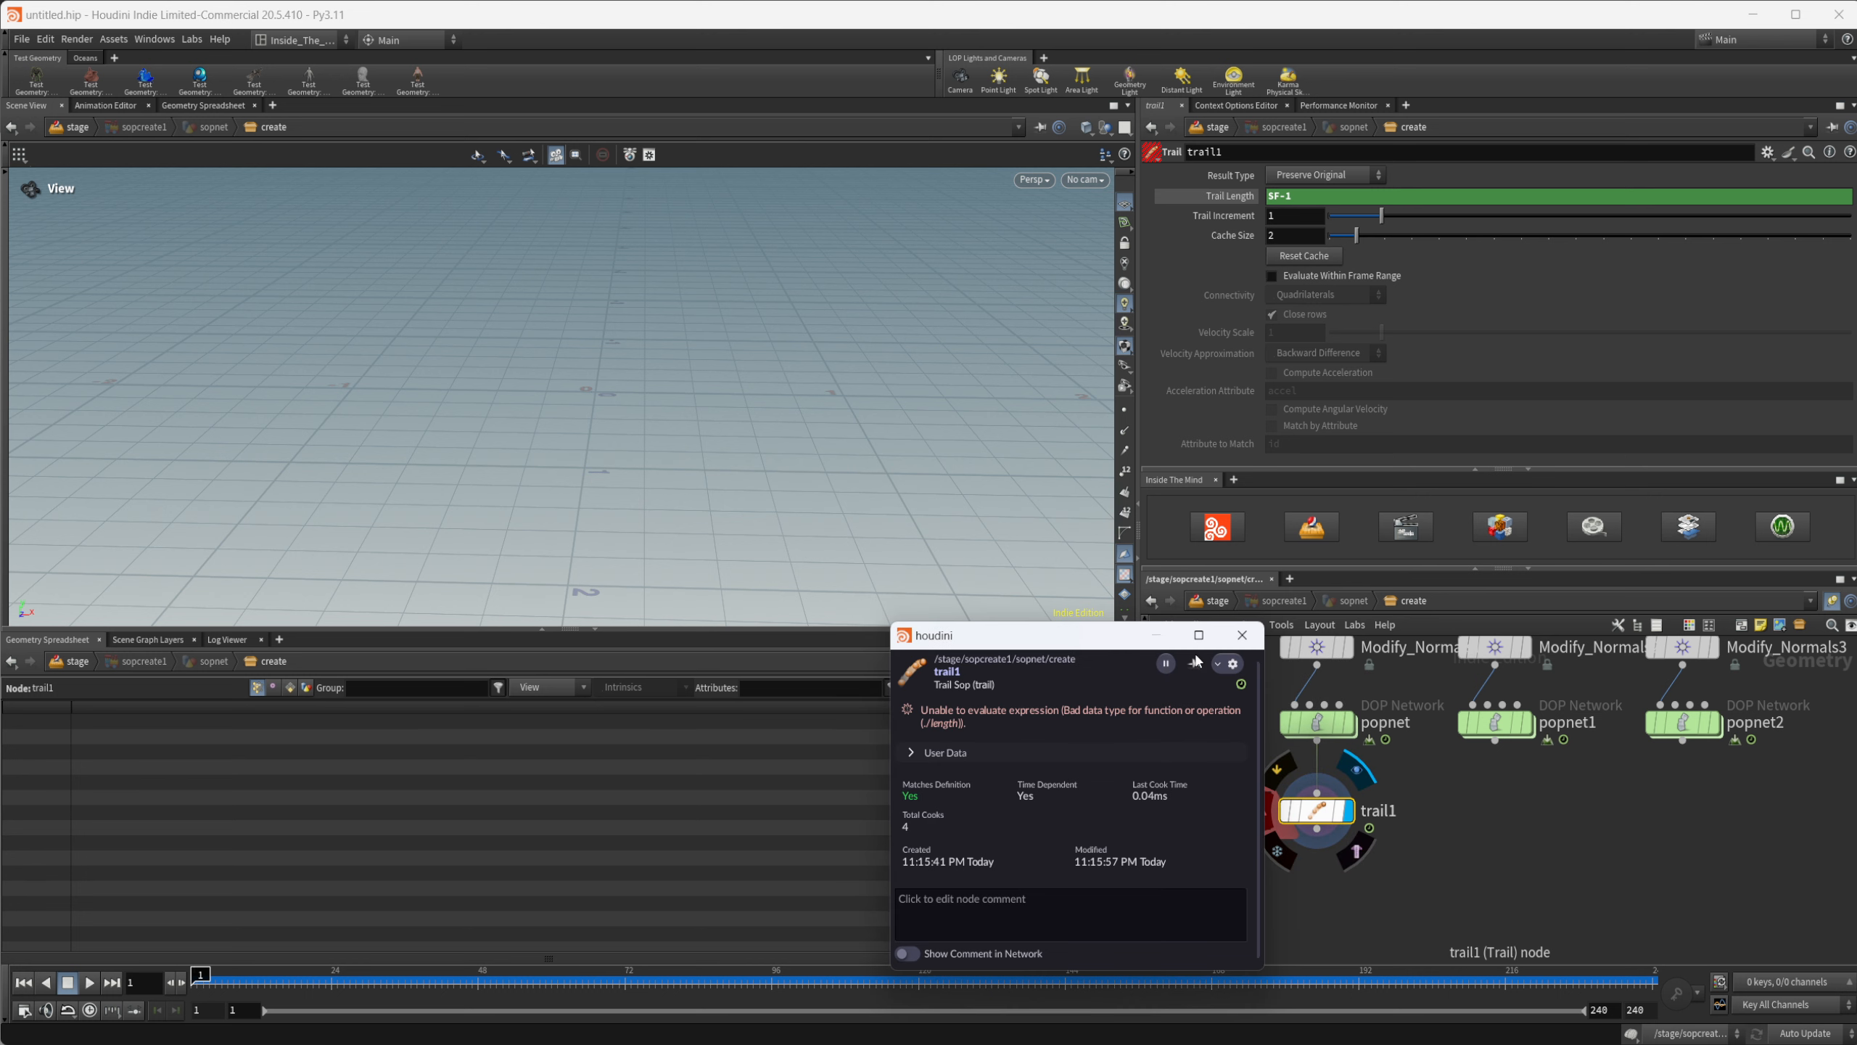
left_click(1233, 646)
left_click(1231, 196)
left_click(1230, 196)
double_click(1280, 195)
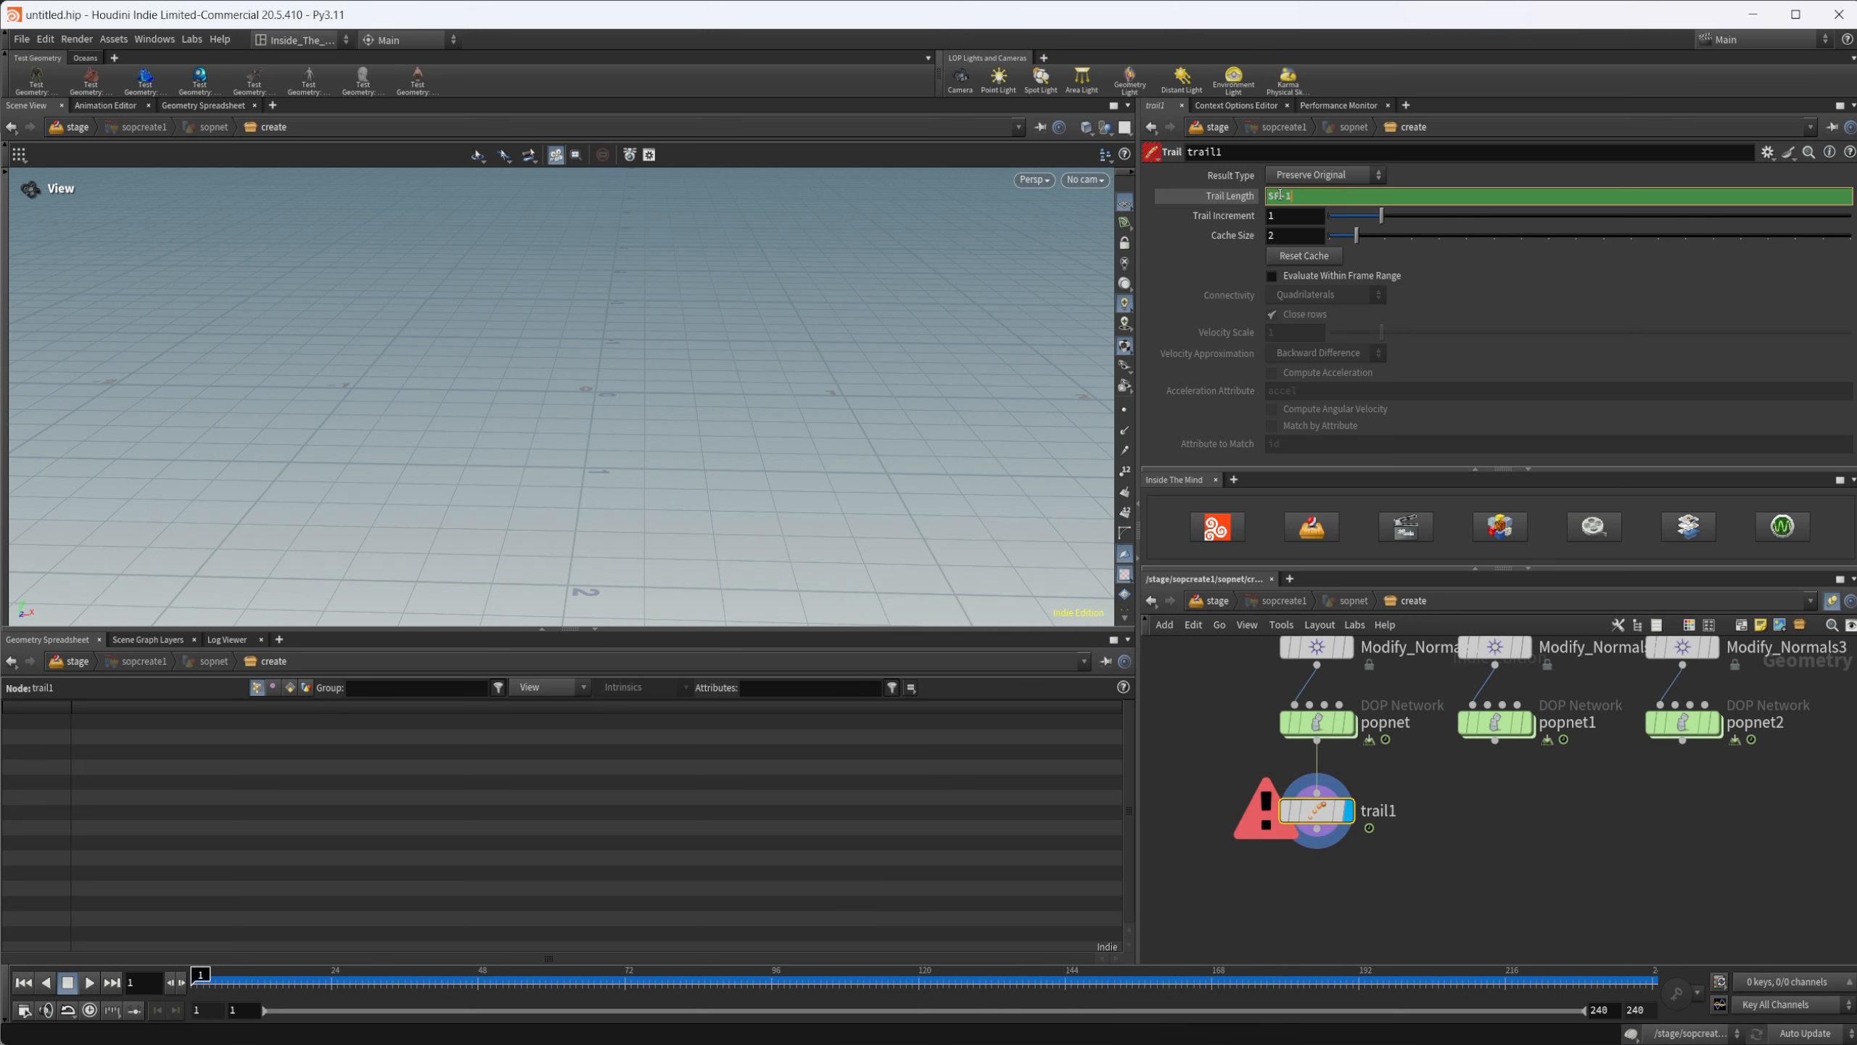
key("Delete")
type("$F")
key("Return")
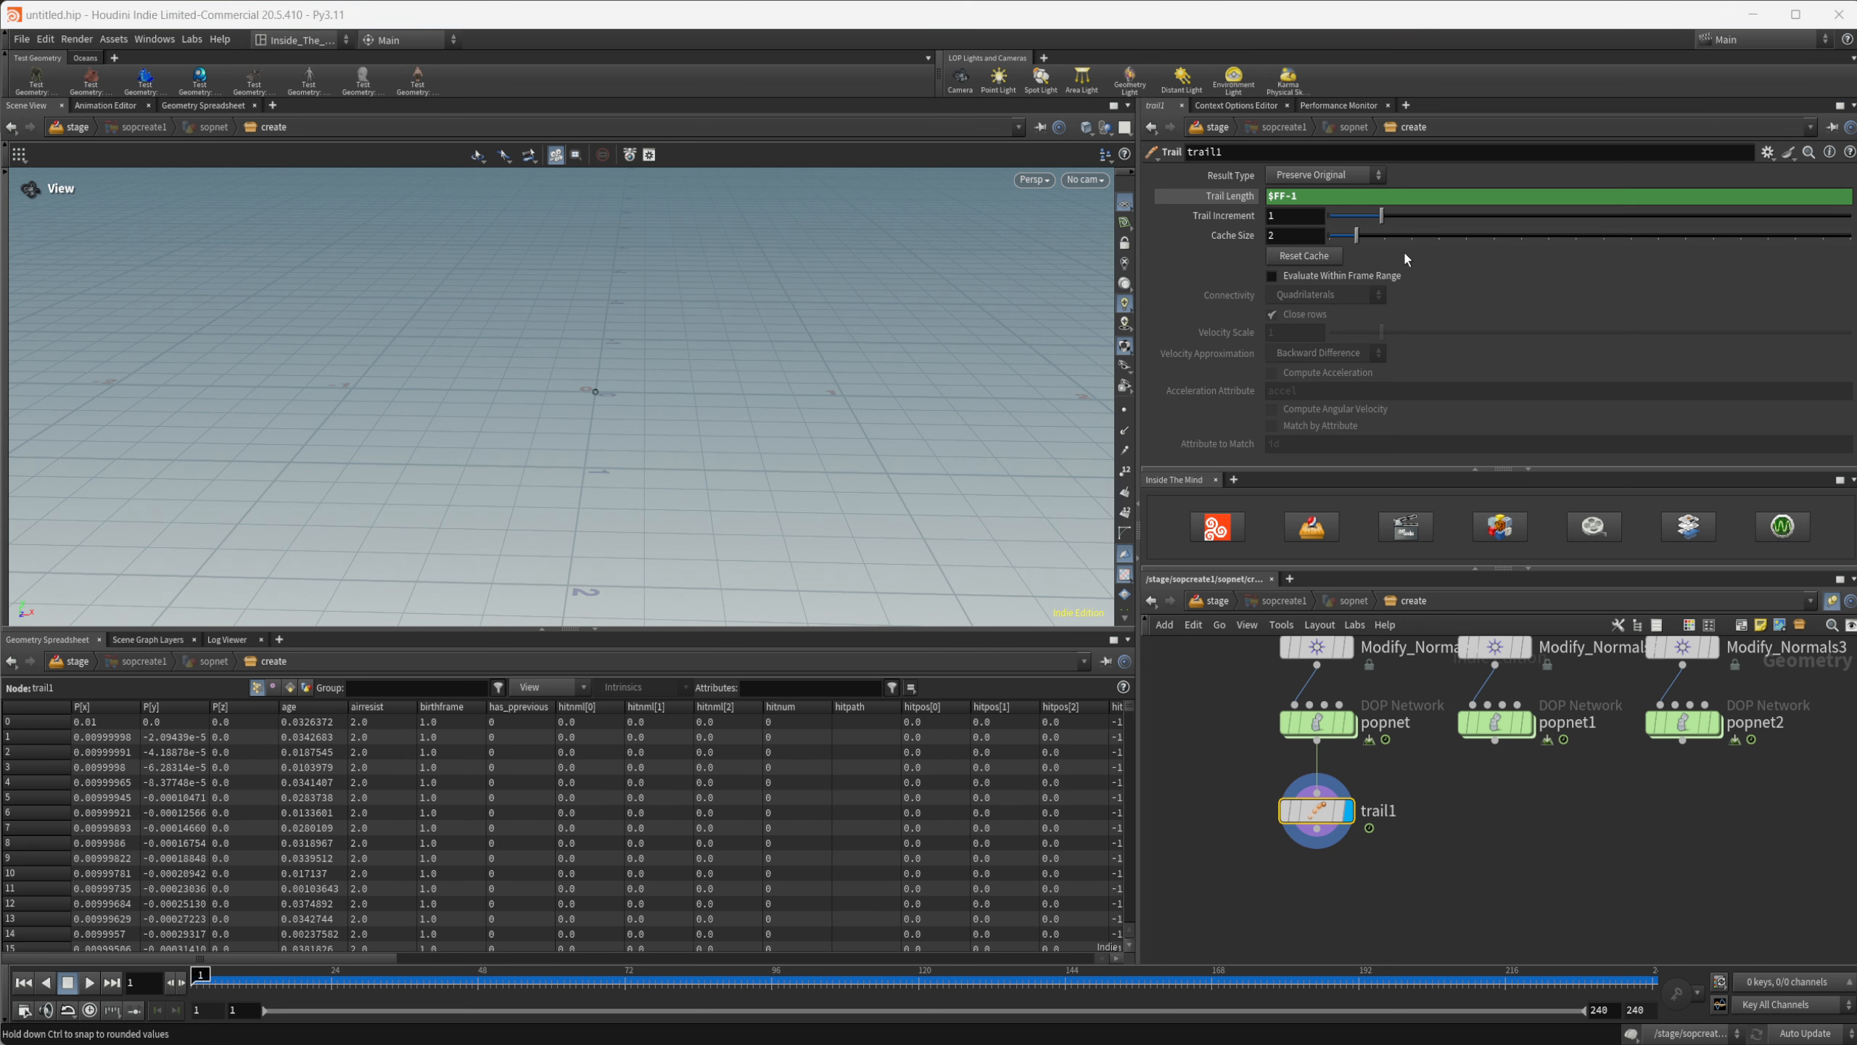
Step: Show trail1's evaluated Trail Length, play the simulation, and stop at about frame 109
left_click(1262, 815)
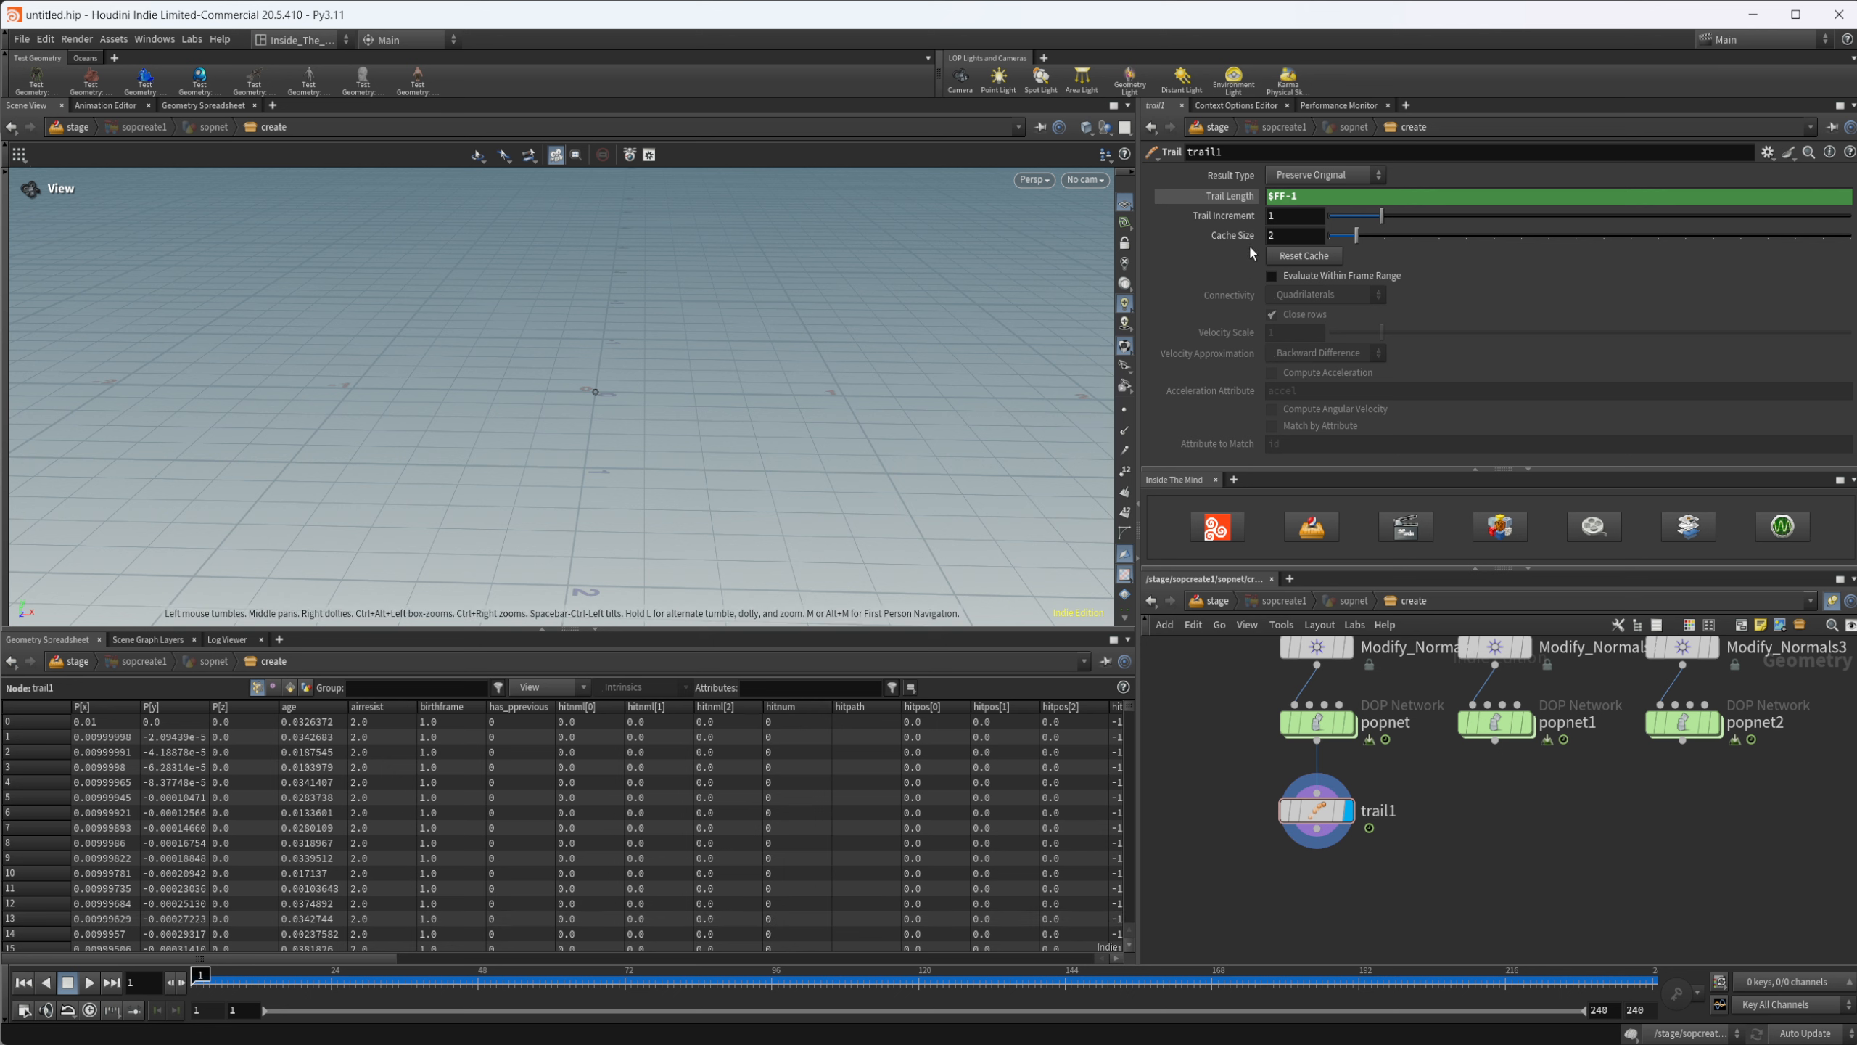
left_click(1243, 195)
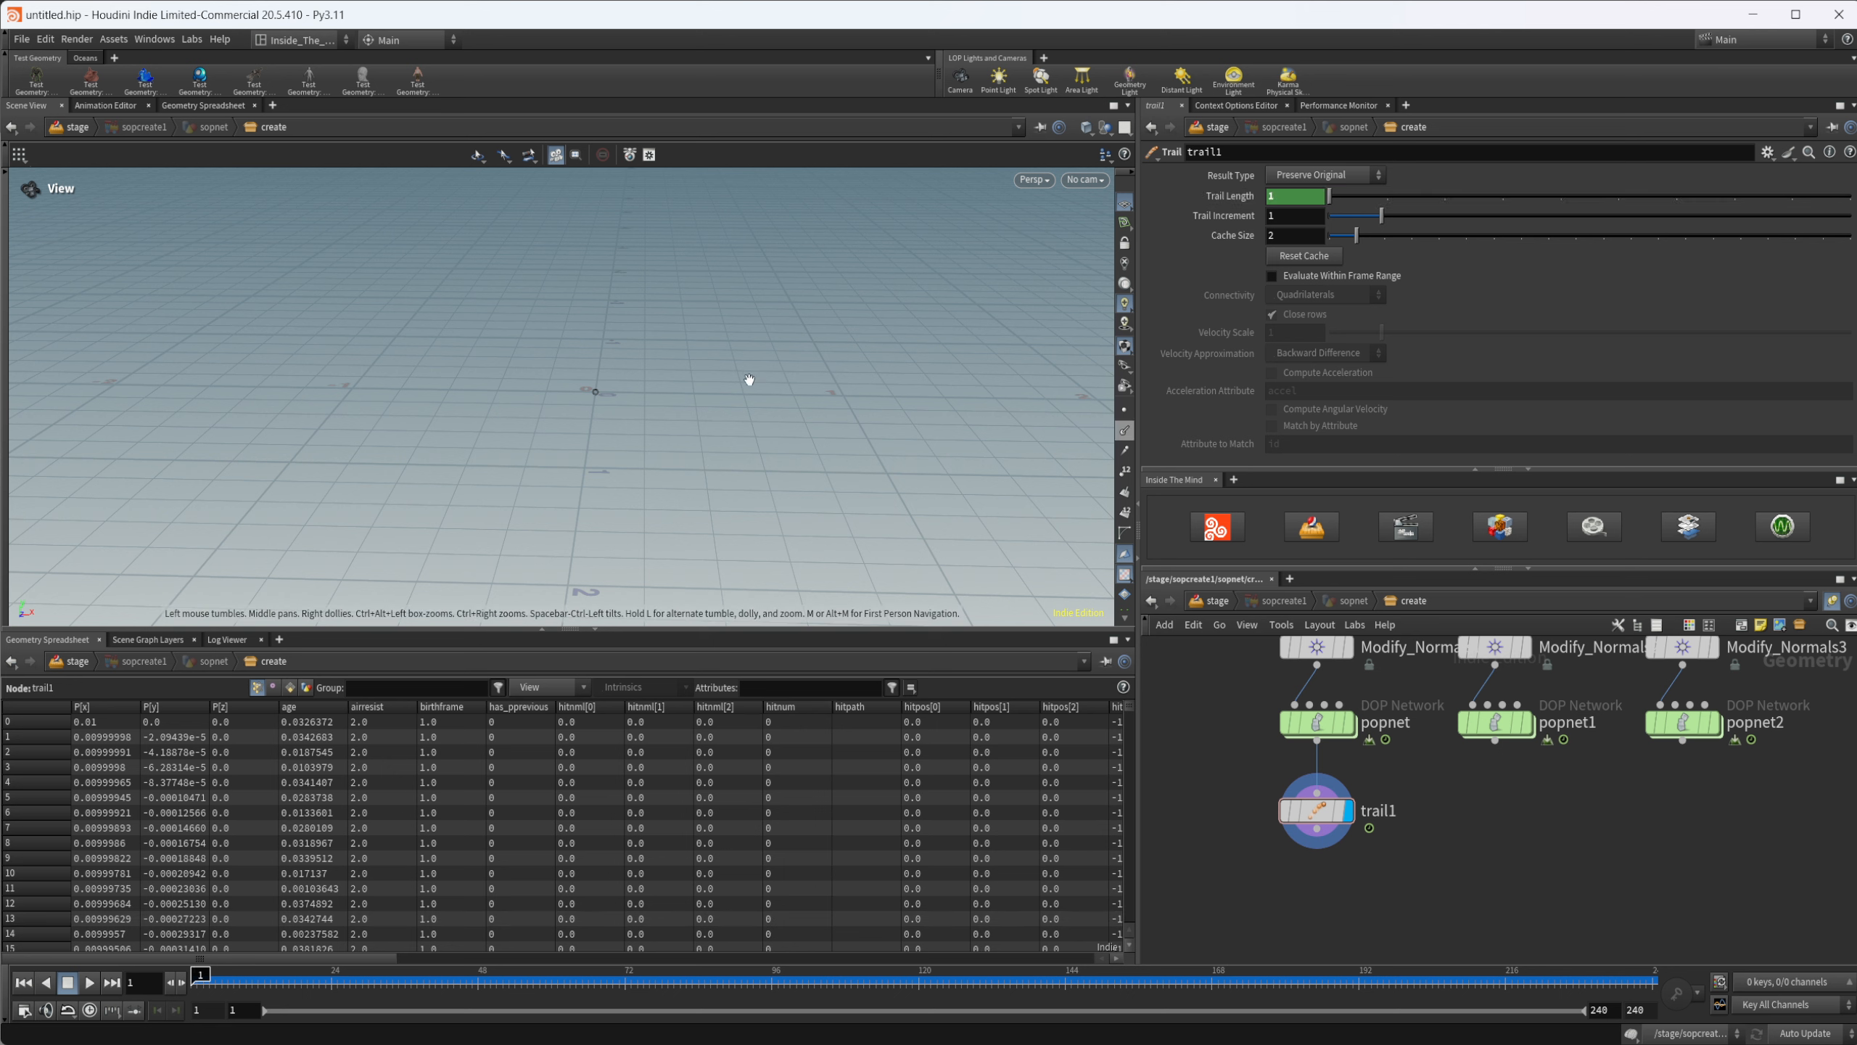
left_click(89, 982)
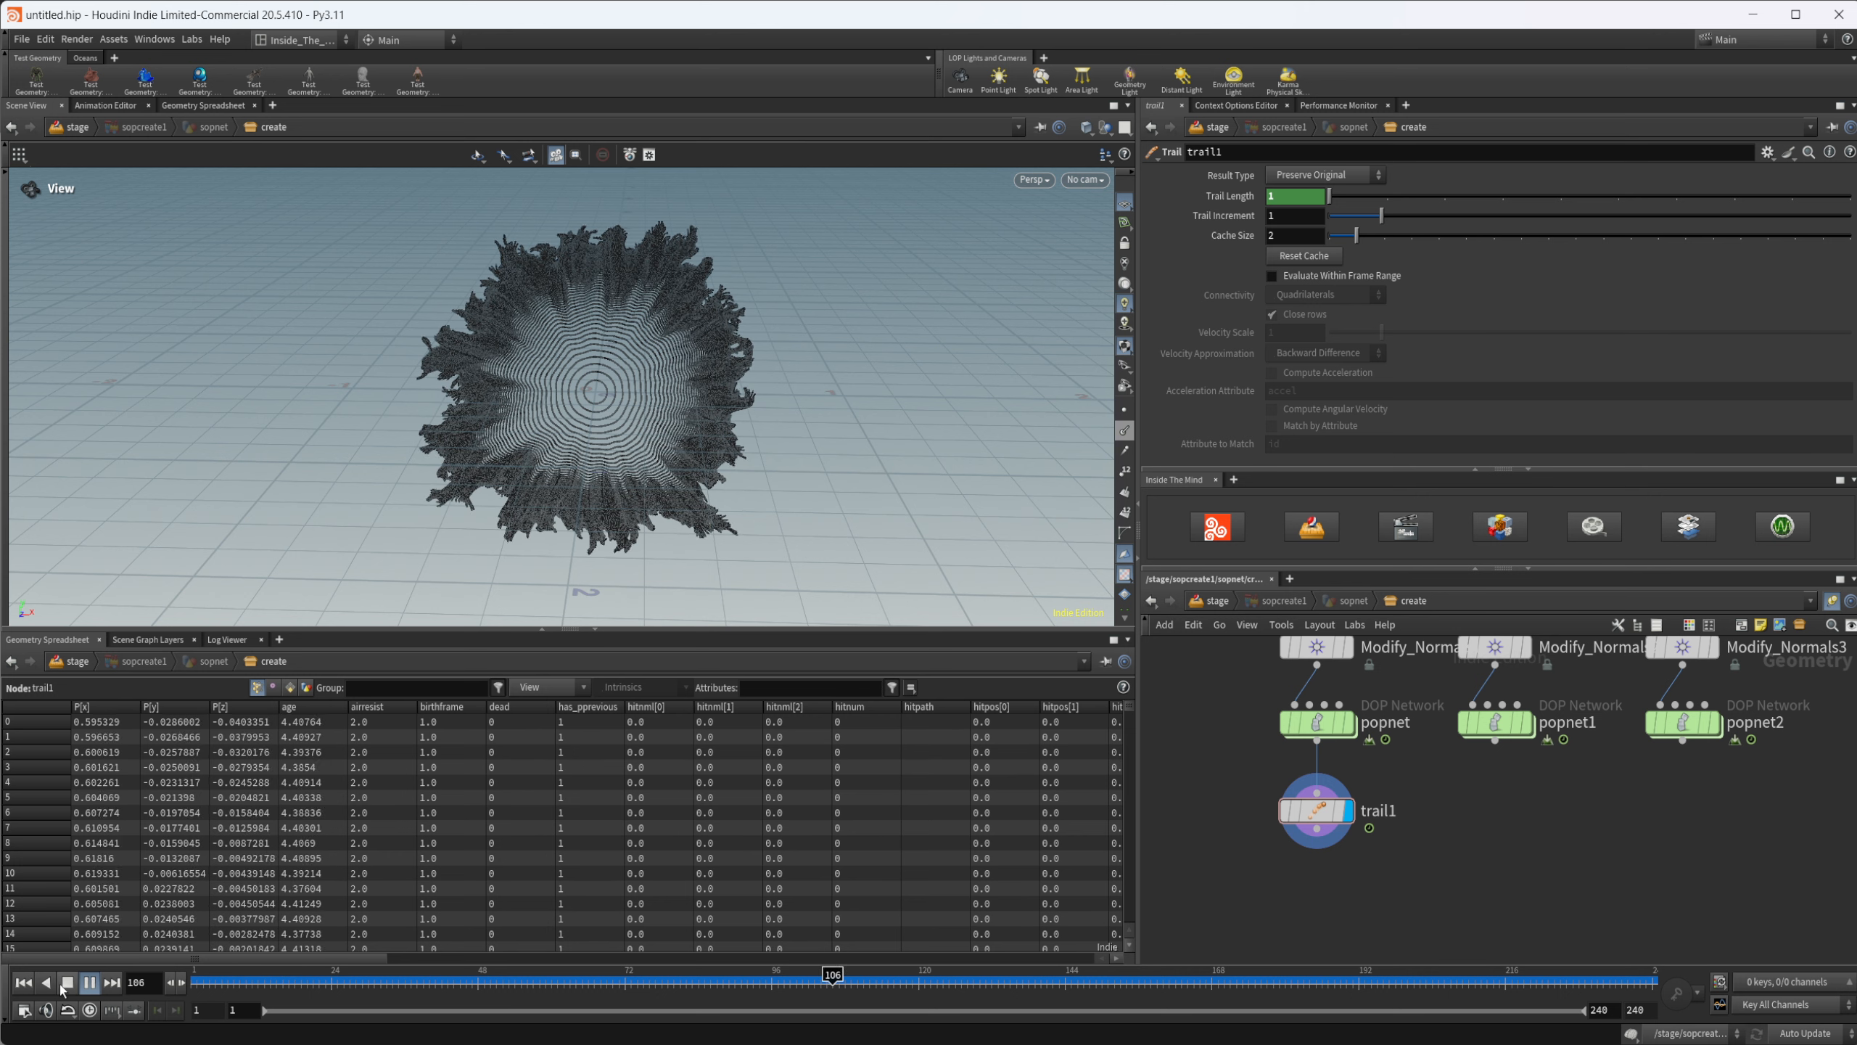
left_click(67, 983)
Step: Append an Add node below trail1 in the create network
middle_click_drag(1357, 875, 1321, 857)
key("Tab")
type("add")
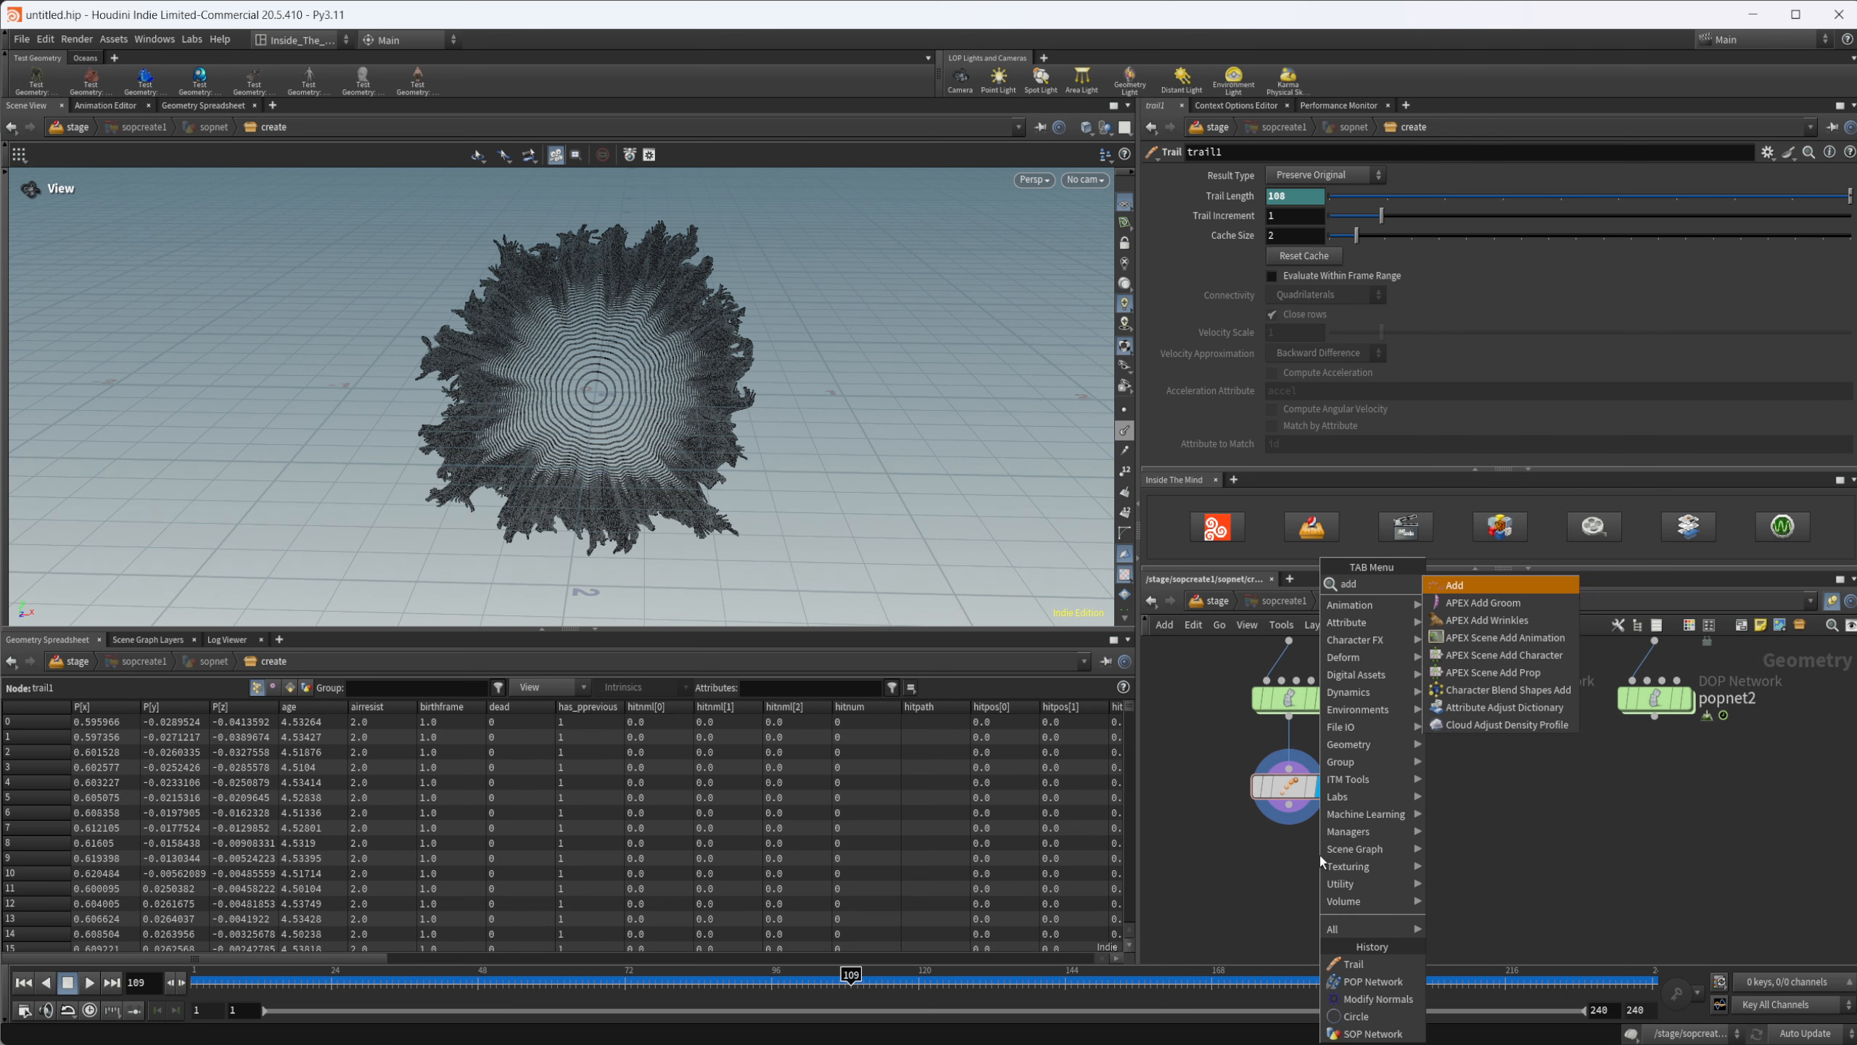
key("Return")
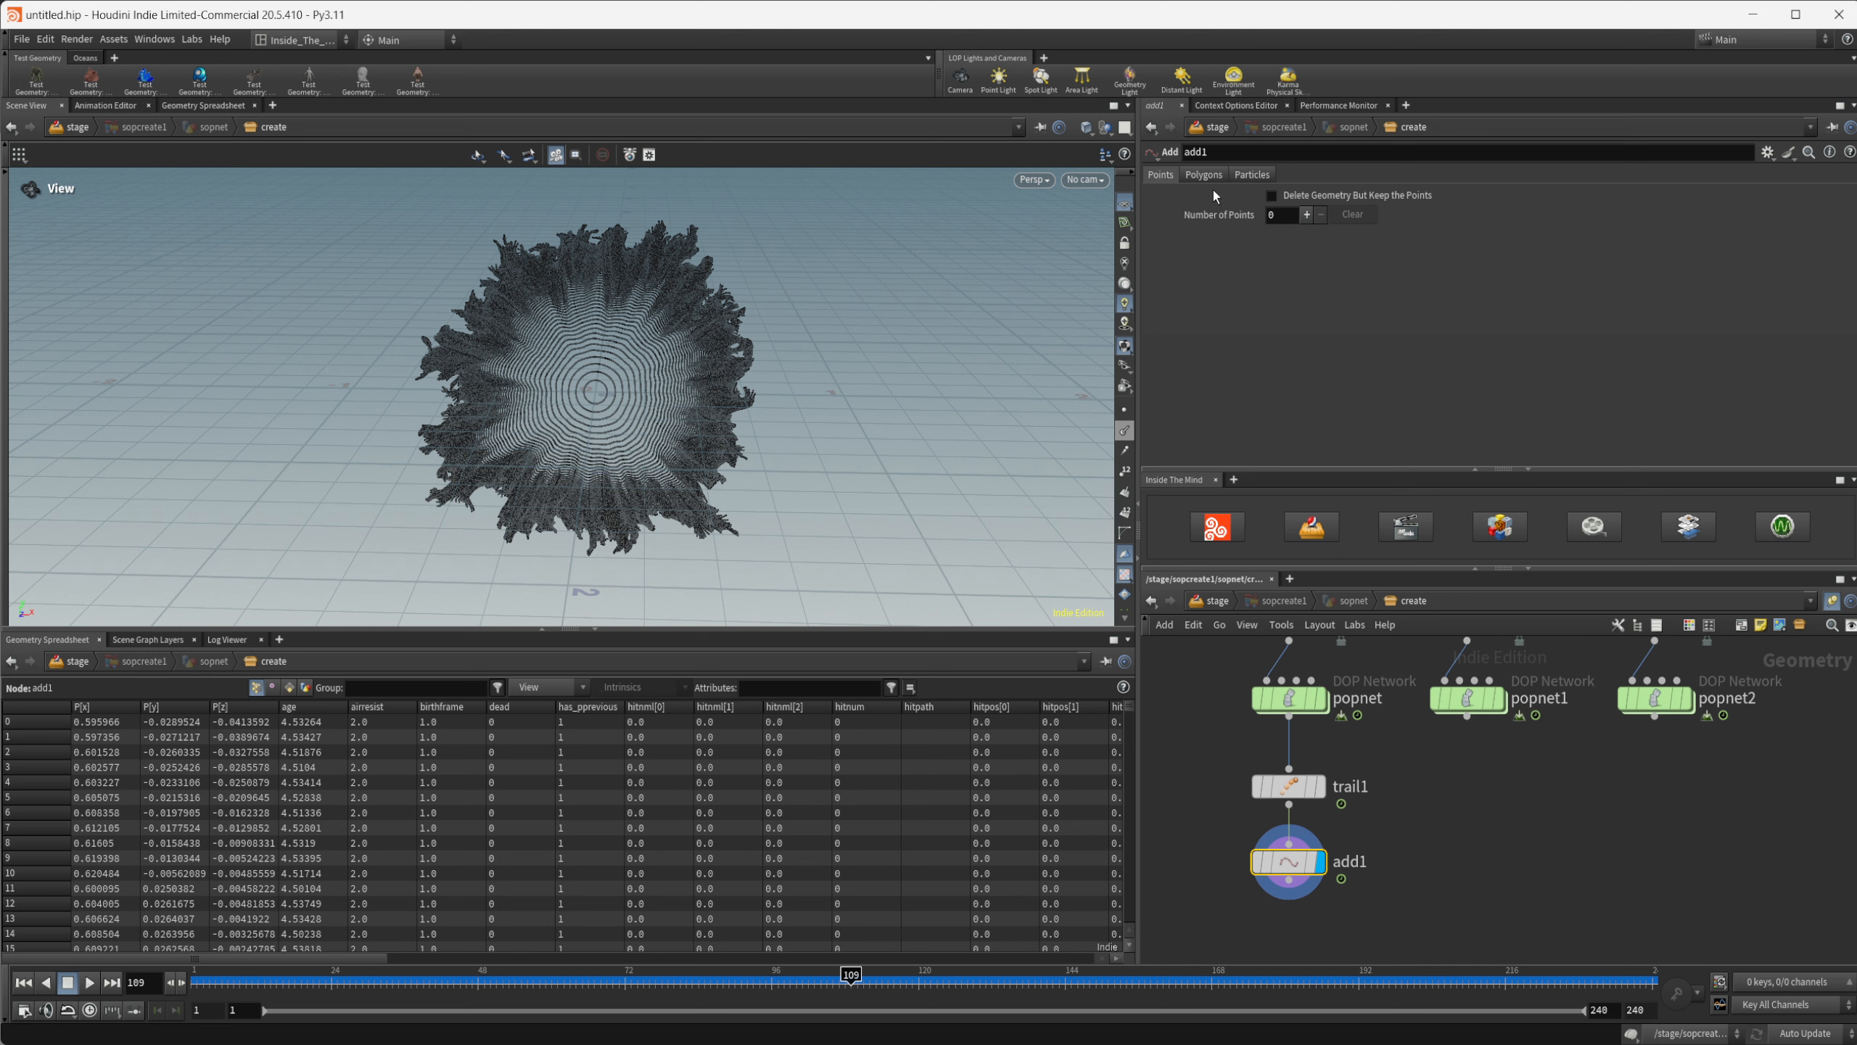
Step: Set add1 to build polygons by group, adding points By Attribute with id as the attribute name
left_click(1205, 176)
left_click(1219, 219)
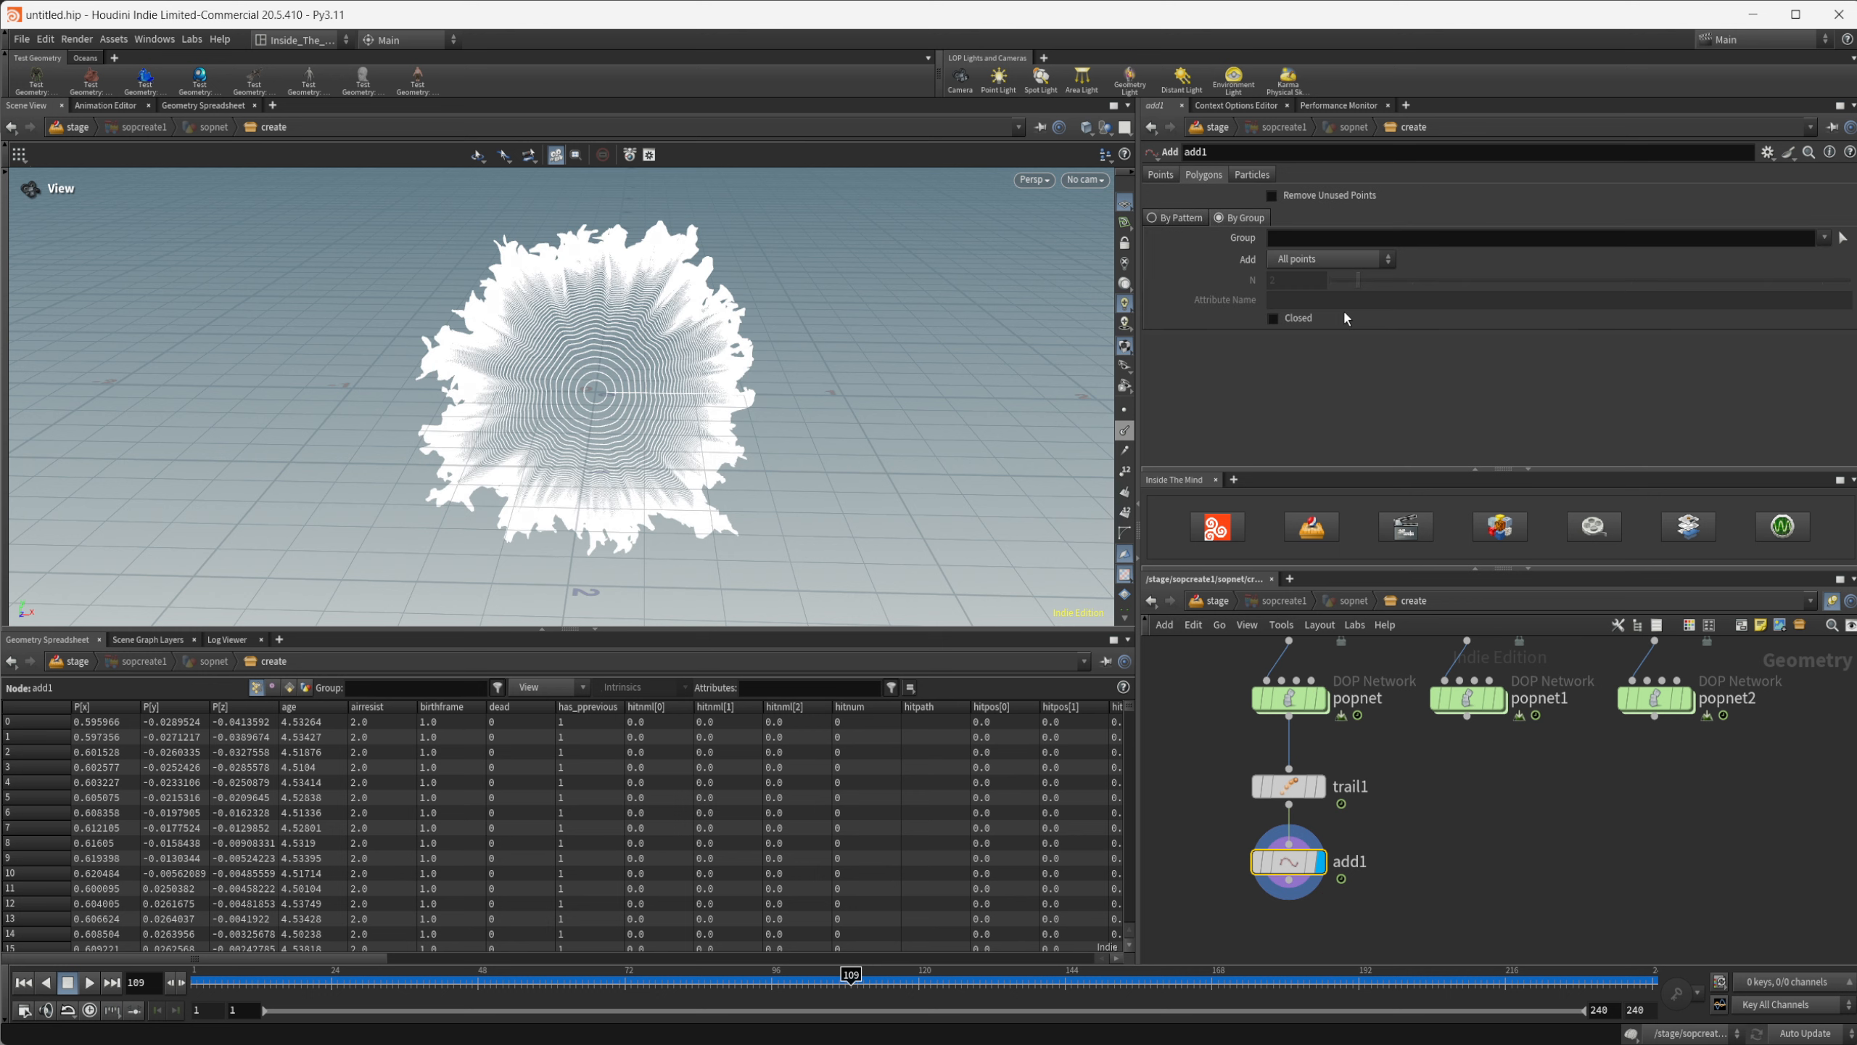
left_click(1309, 262)
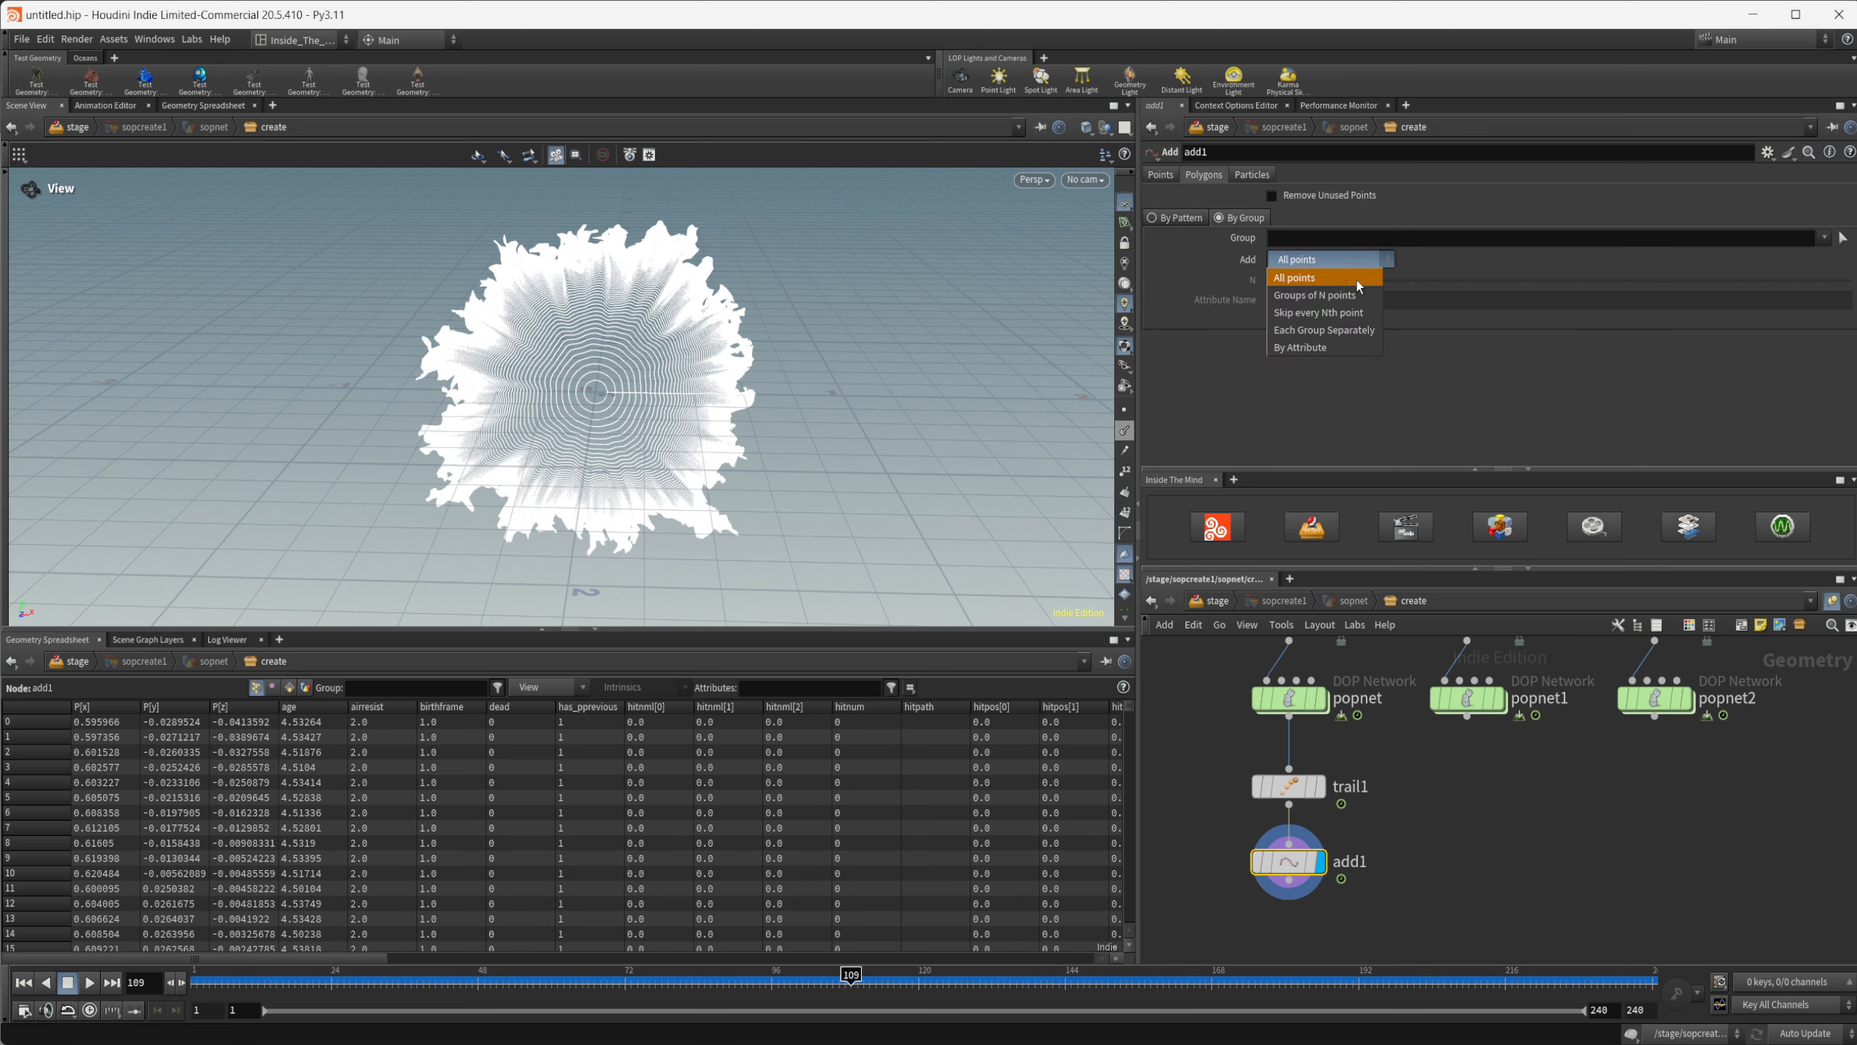
left_click(1327, 346)
left_click(1316, 298)
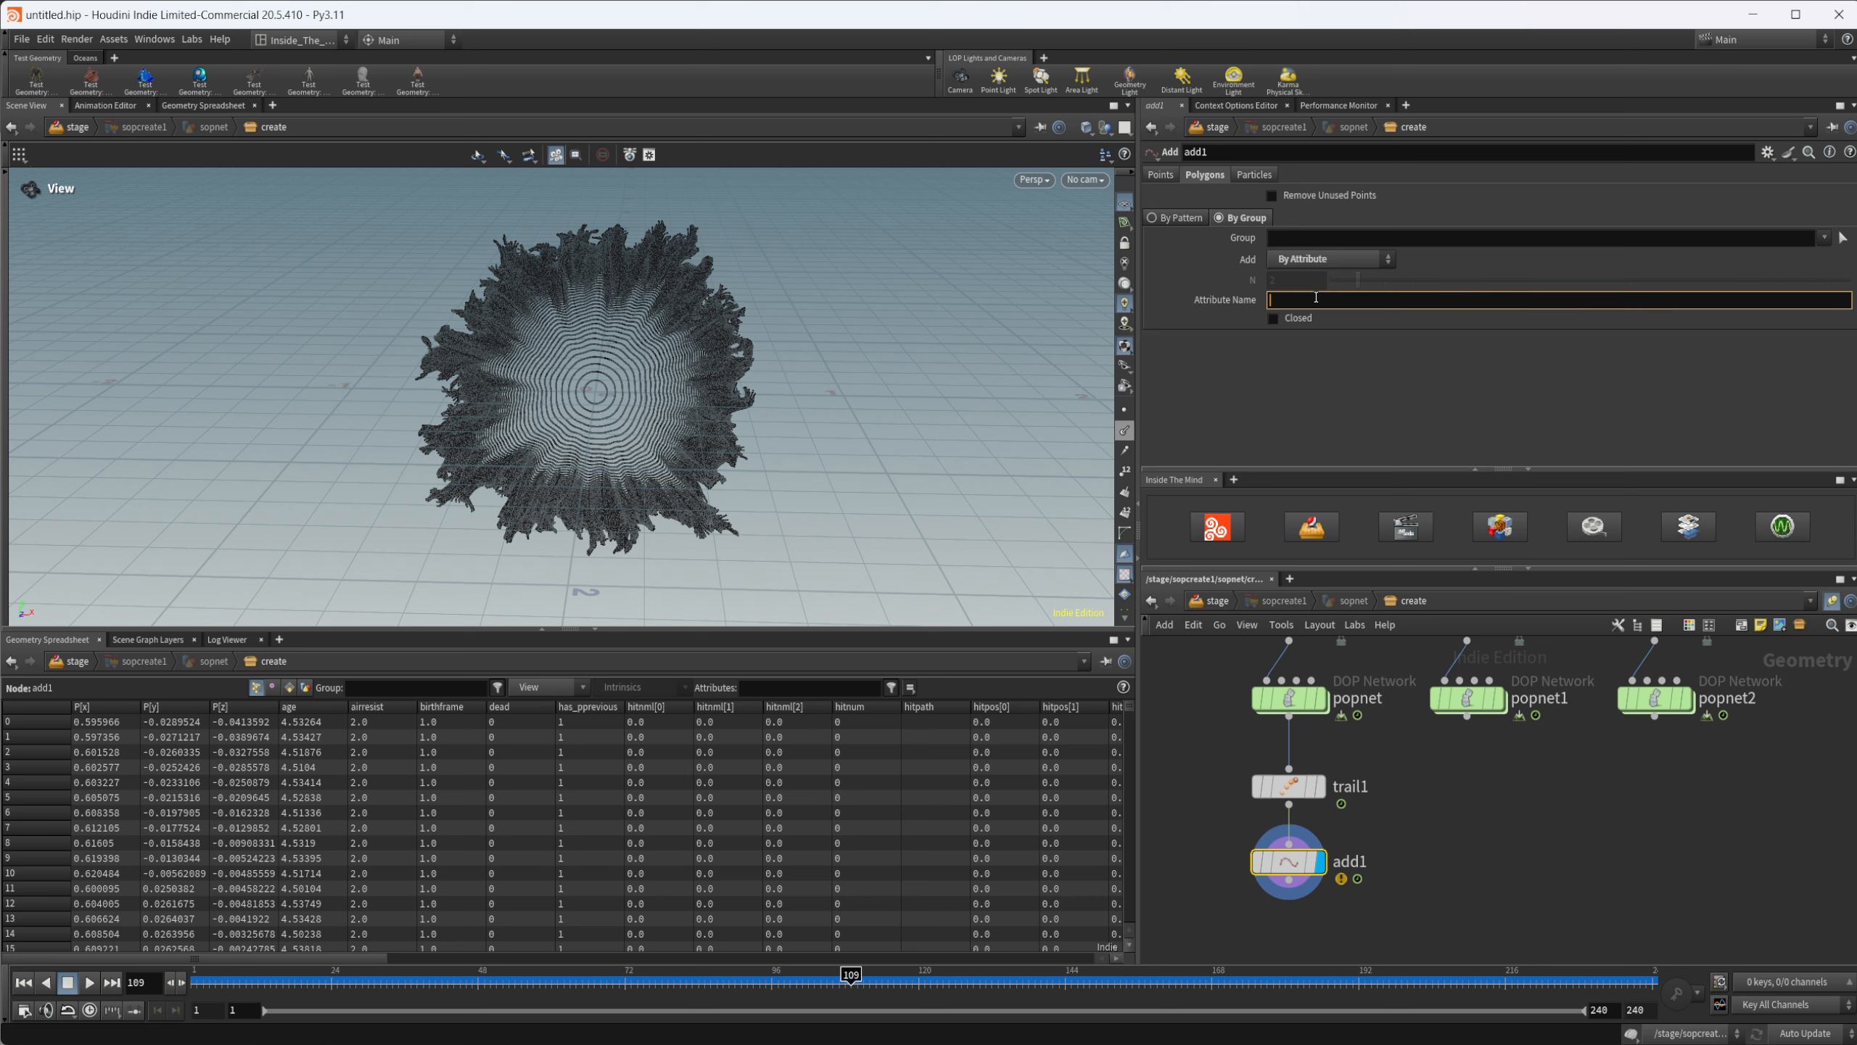
type("id")
key("Return")
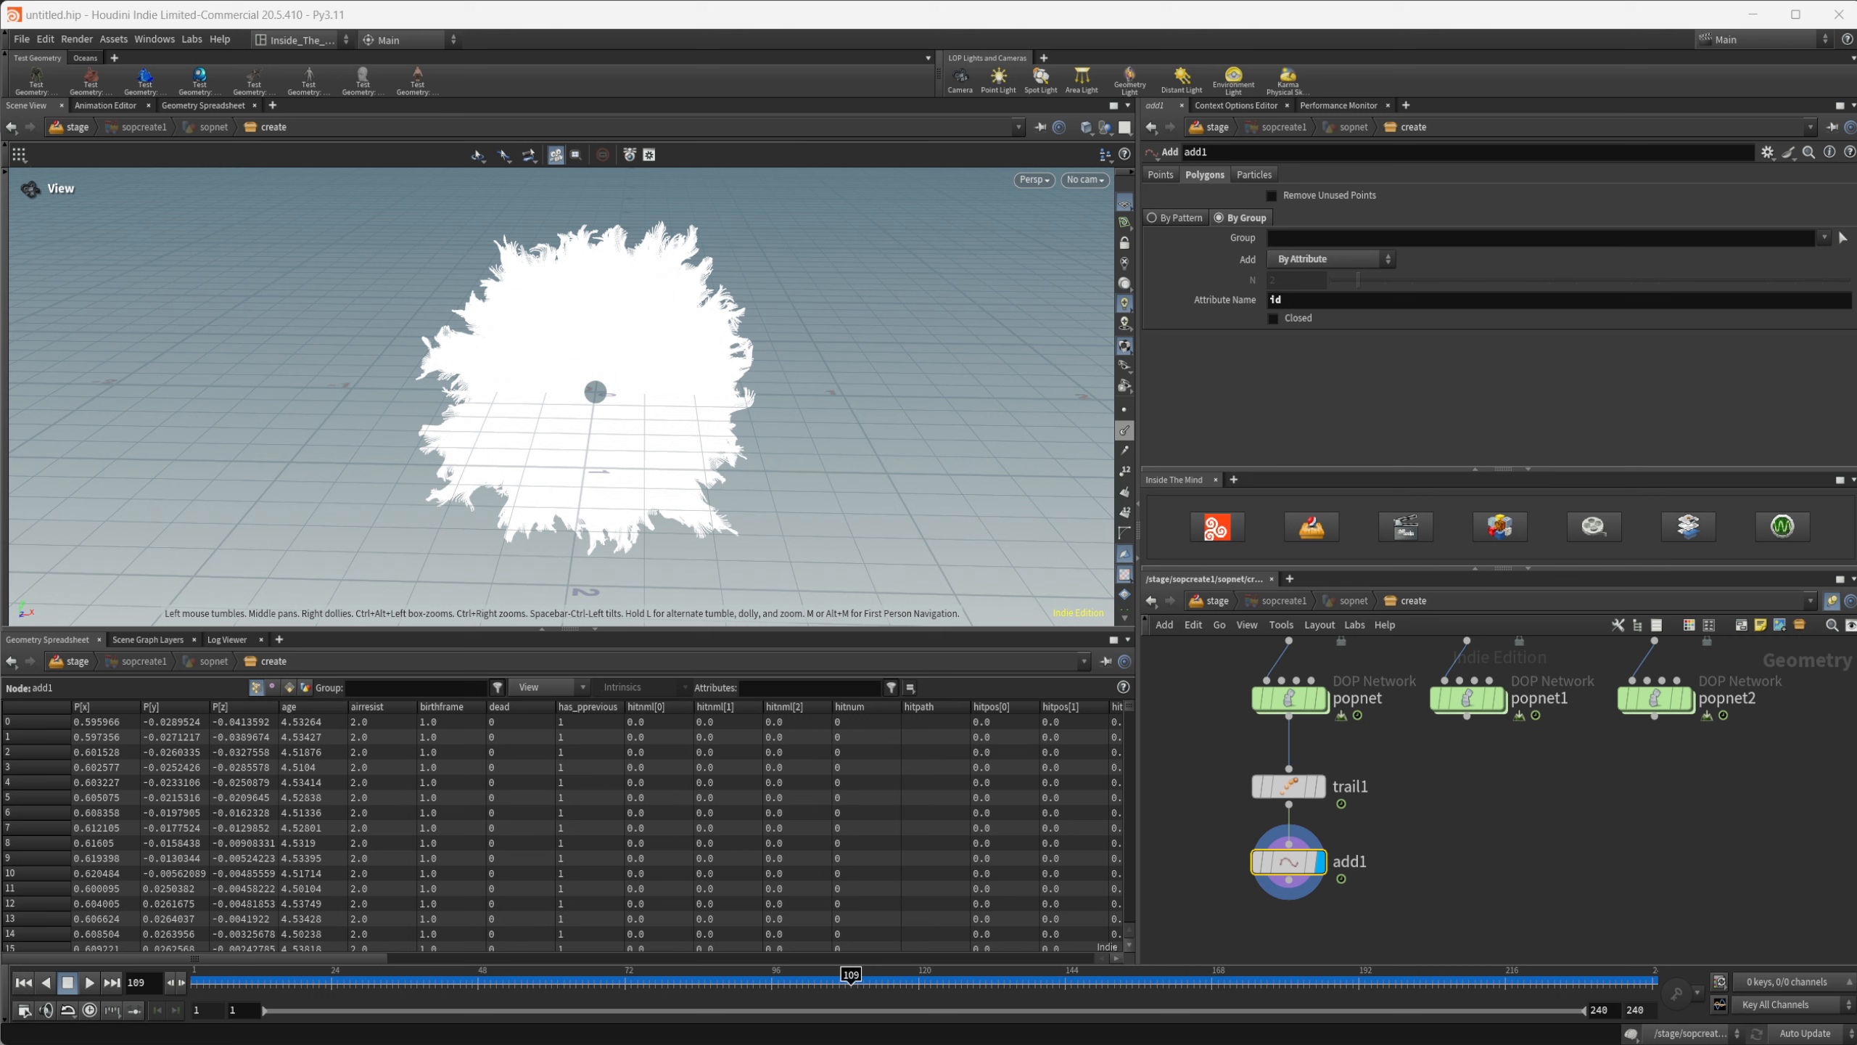
Step: Return to the stage level and examine the trail geometry up close and from different angles
middle_click_drag(1437, 928, 1492, 834)
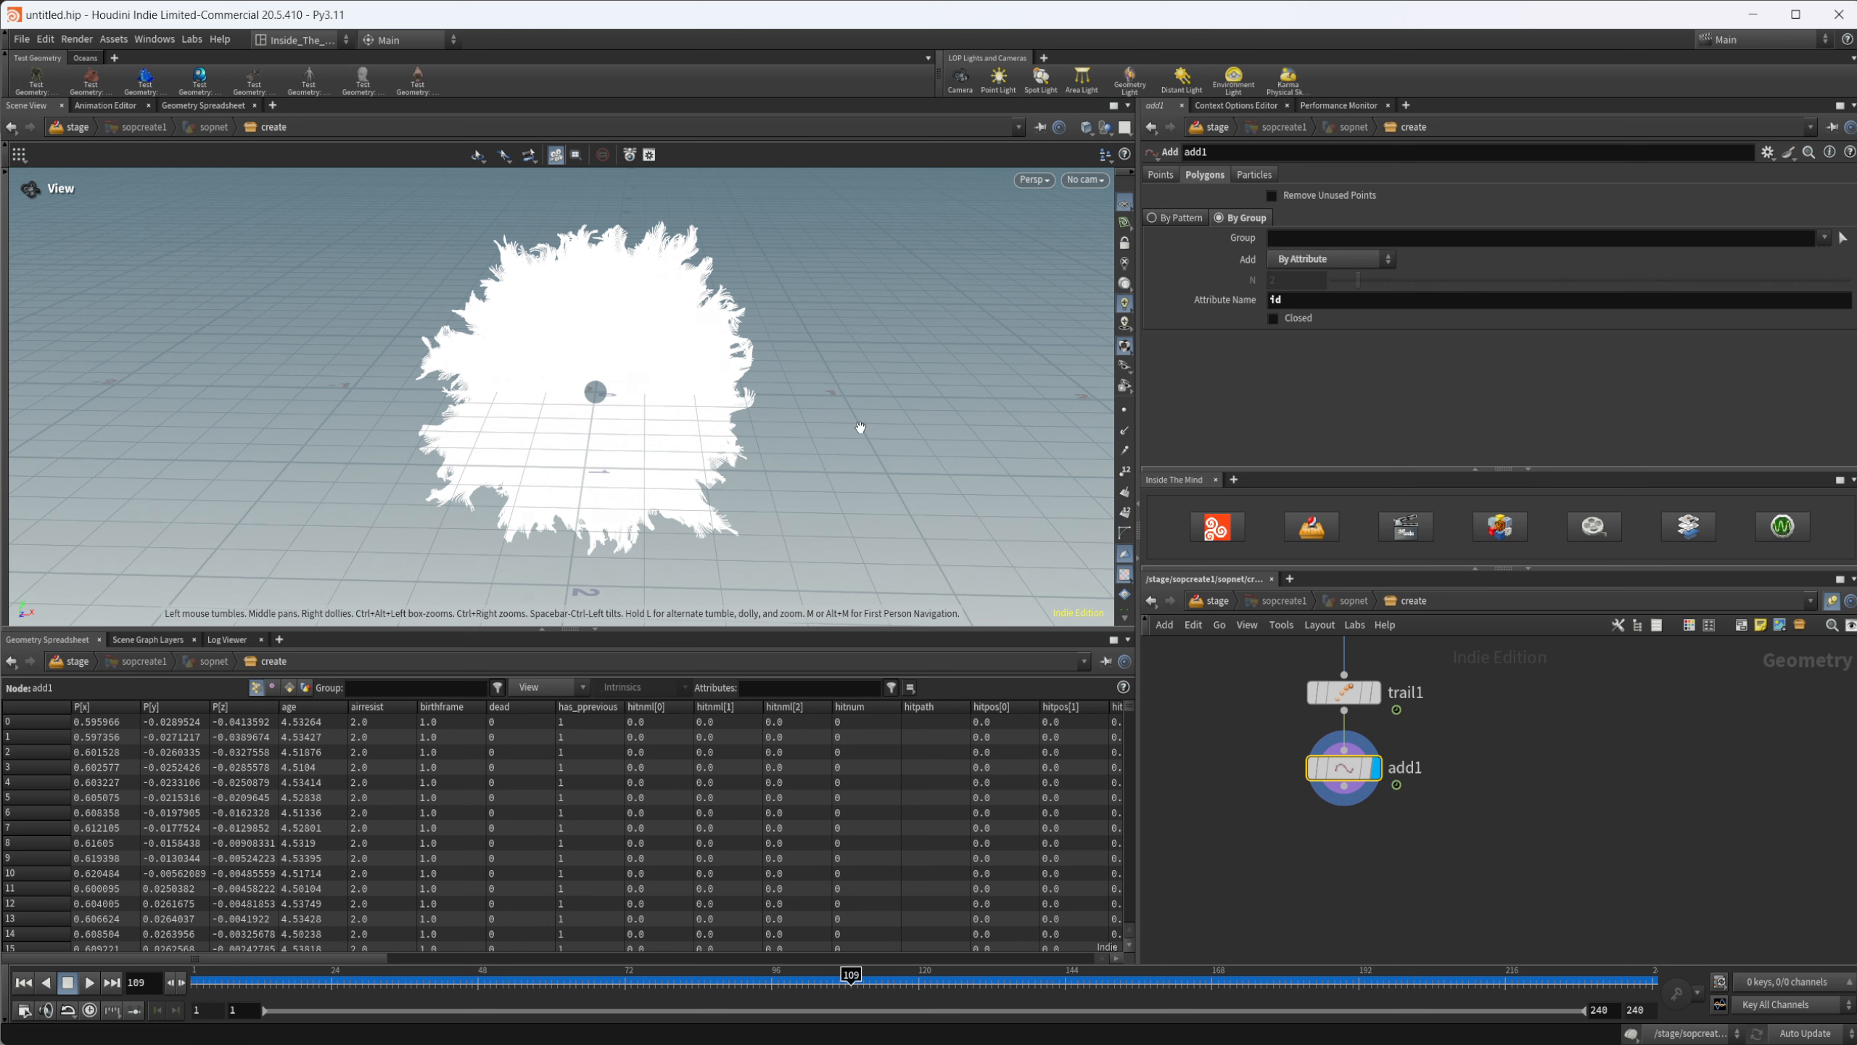
left_click(1316, 533)
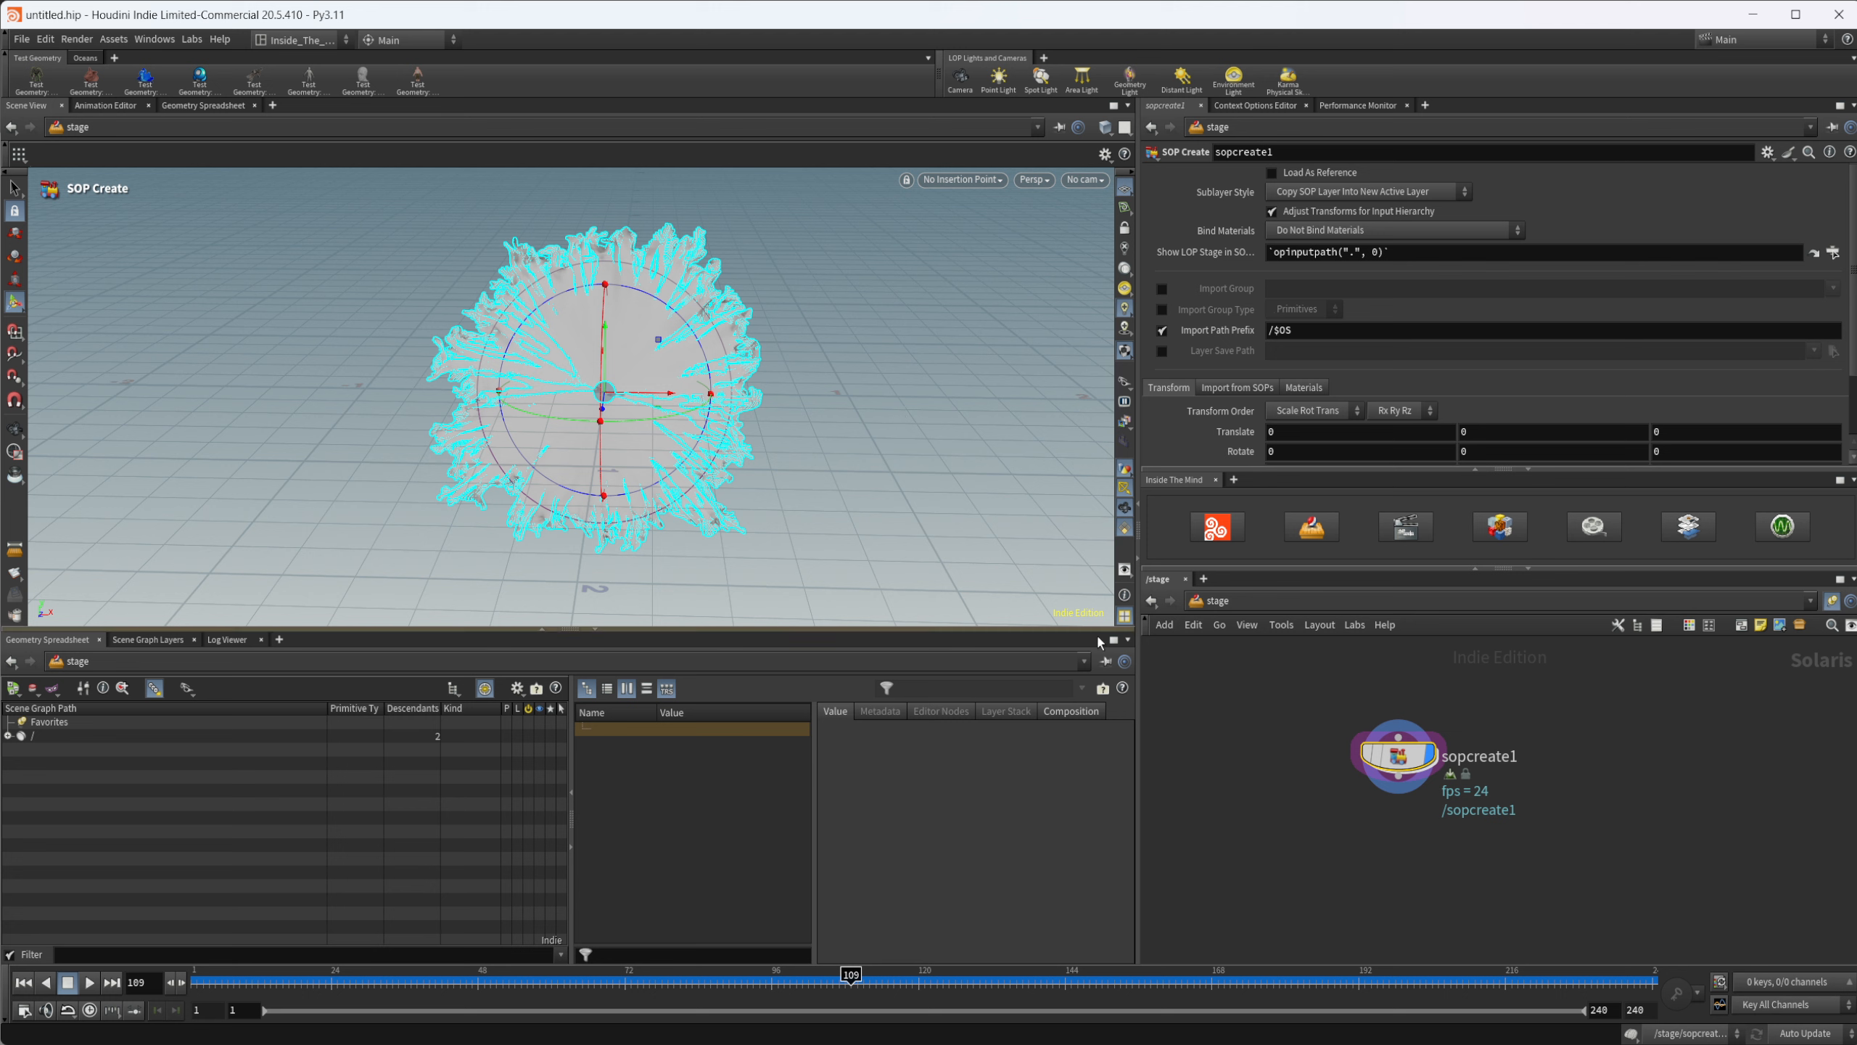
key("Escape")
left_click_drag(647, 436, 588, 361)
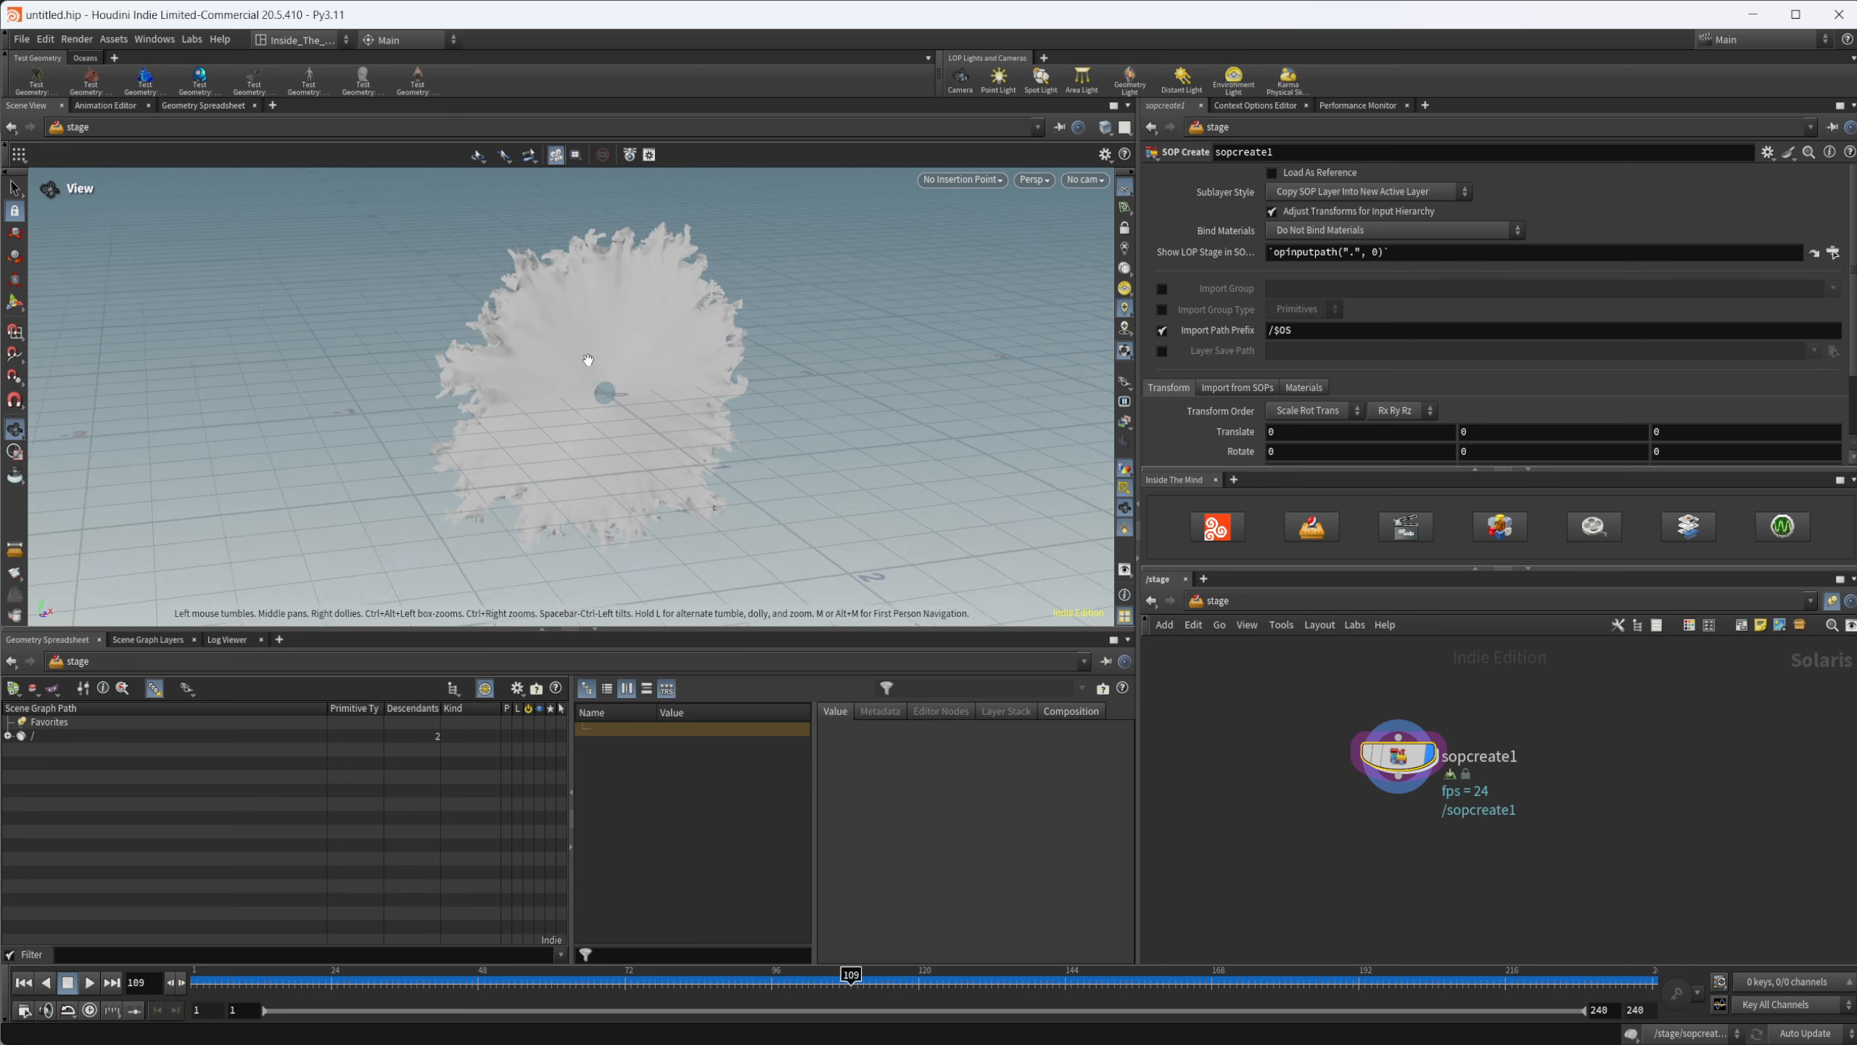
right_click_drag(588, 361, 1008, 228)
left_click_drag(468, 329, 372, 354)
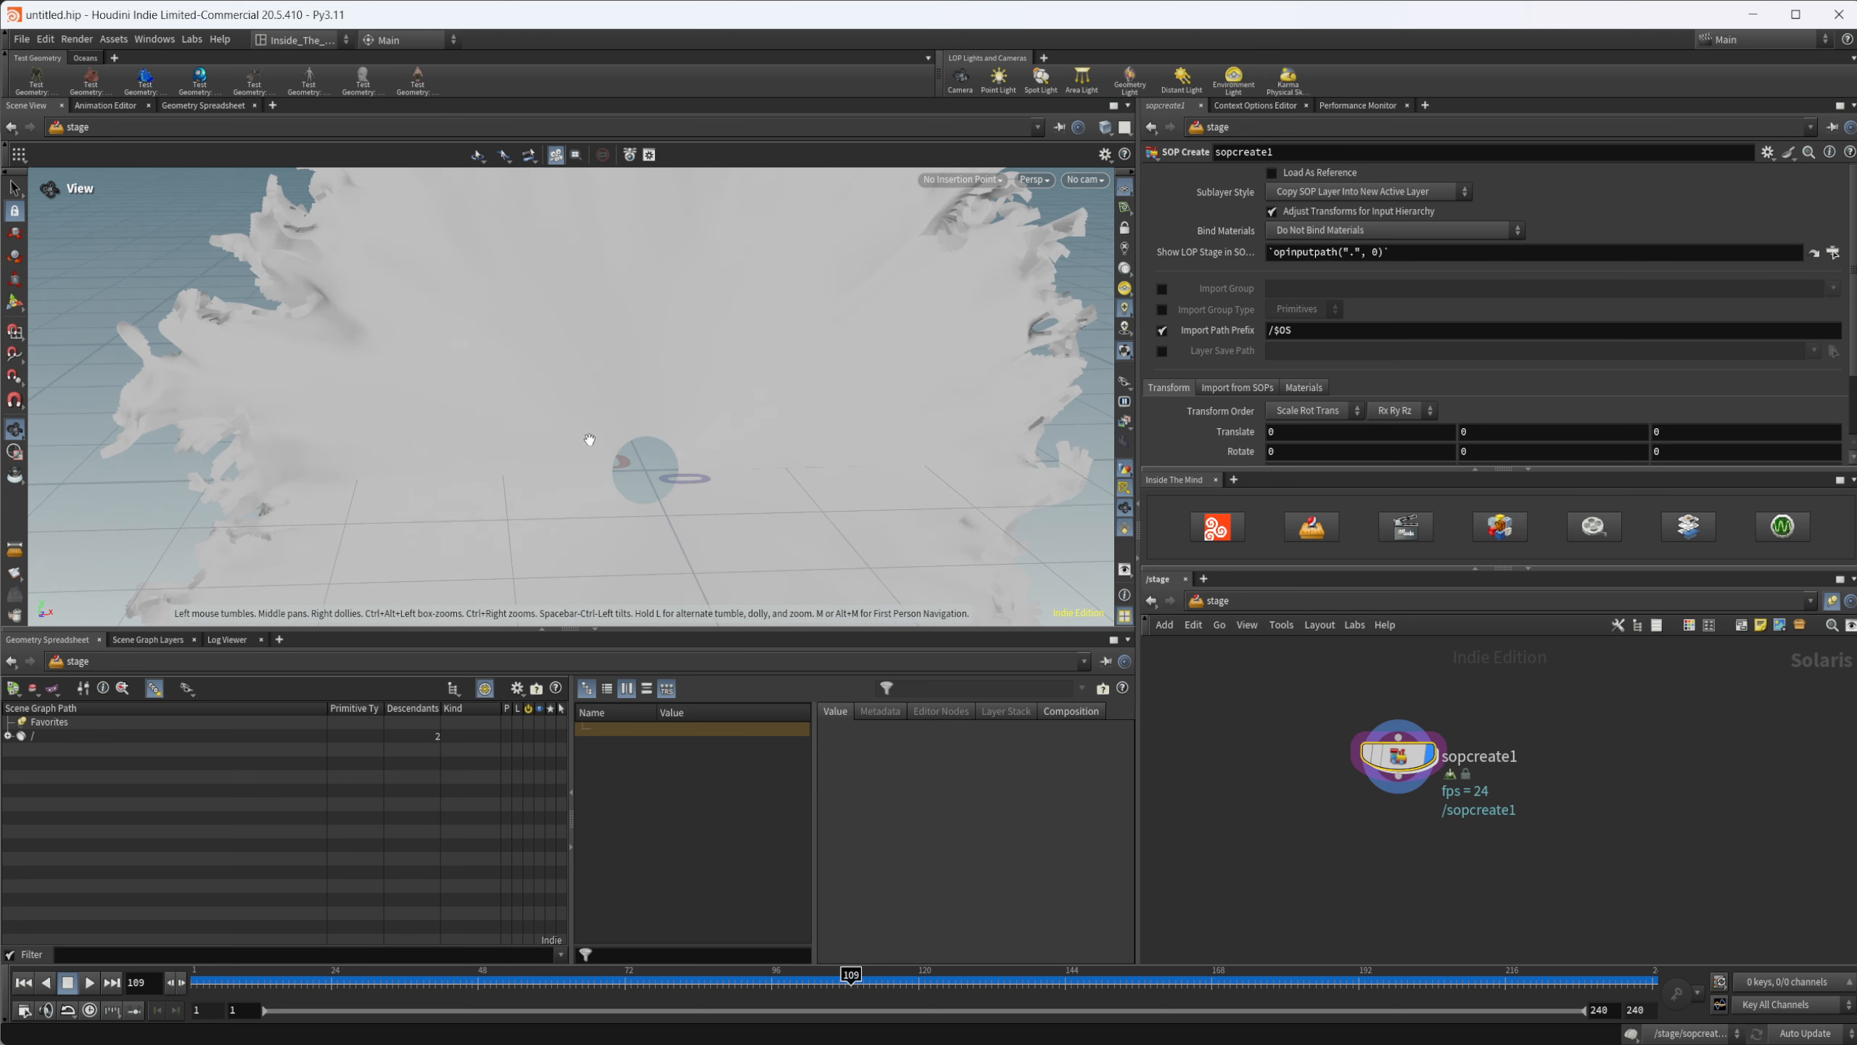
left_click_drag(813, 377, 712, 378)
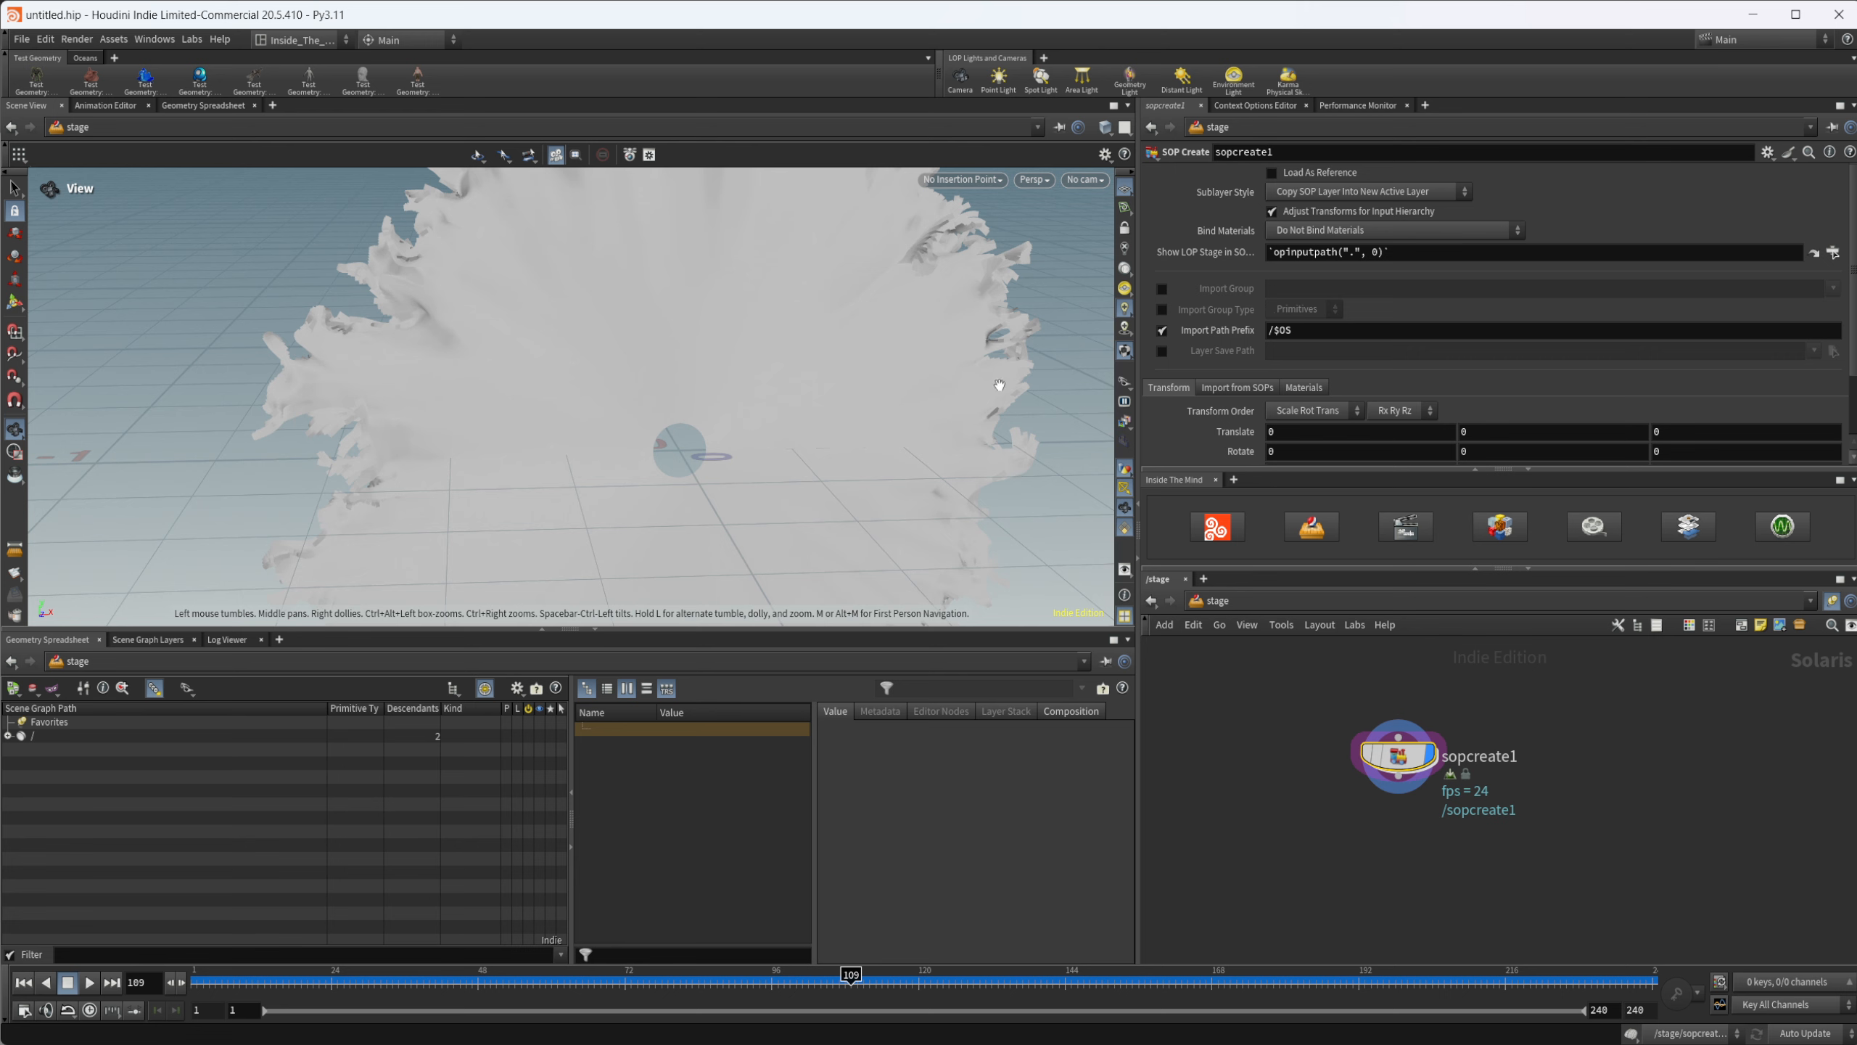
left_click_drag(966, 395, 769, 252)
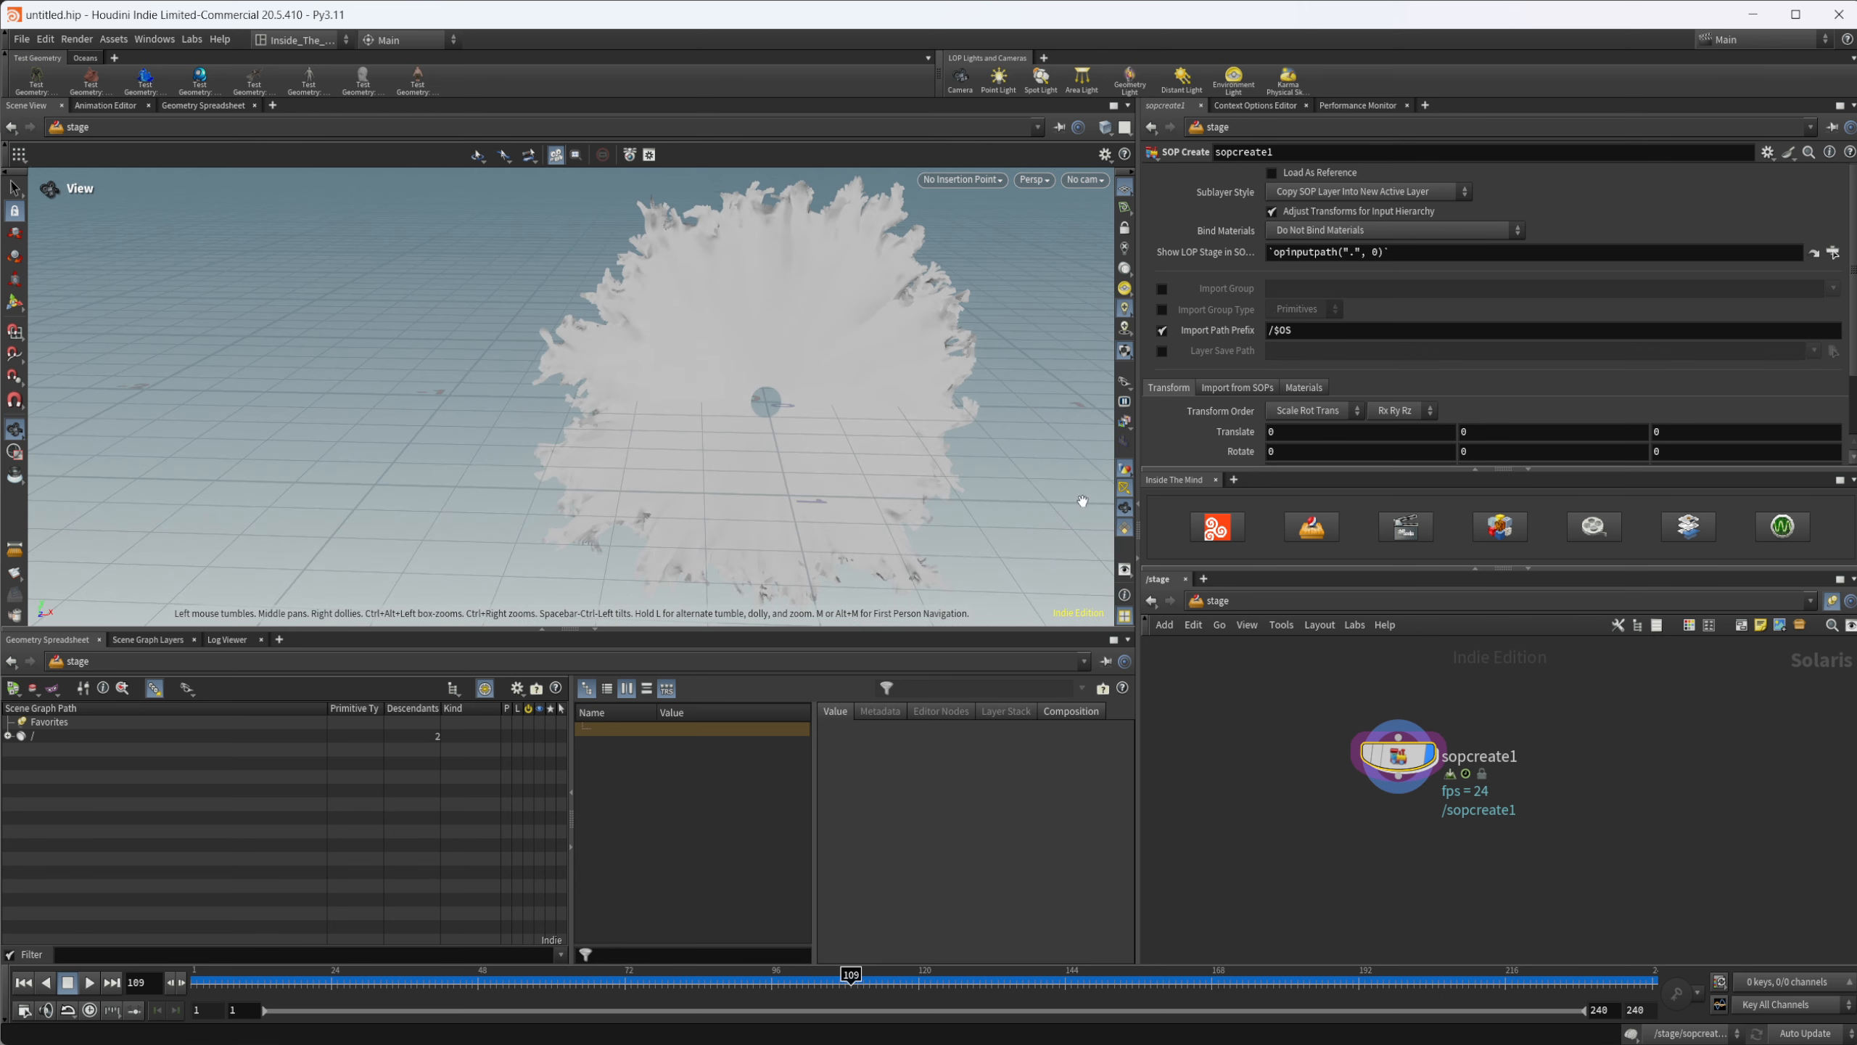
Step: Go back inside sopcreate1, add an Attribute Wrangle below add1, and display it
double_click(1398, 756)
key("Tab")
type("attw")
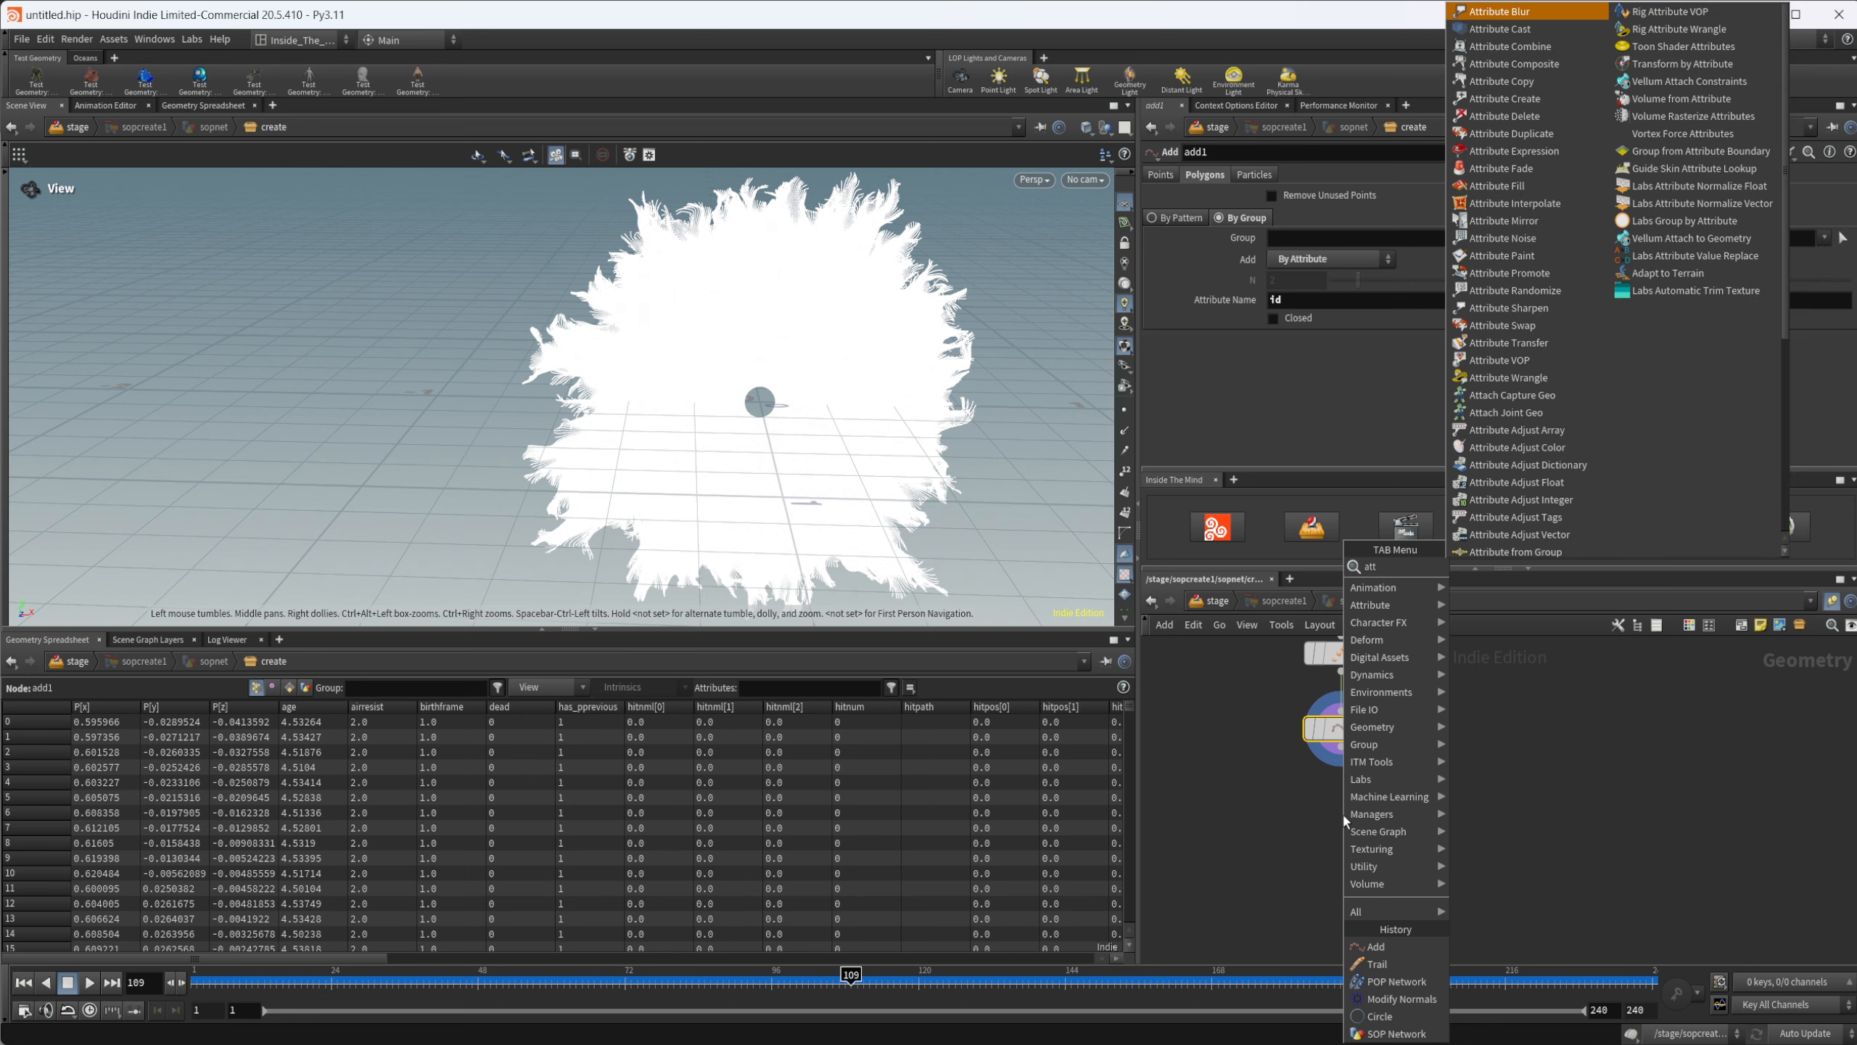
key("Return")
left_click(1342, 812)
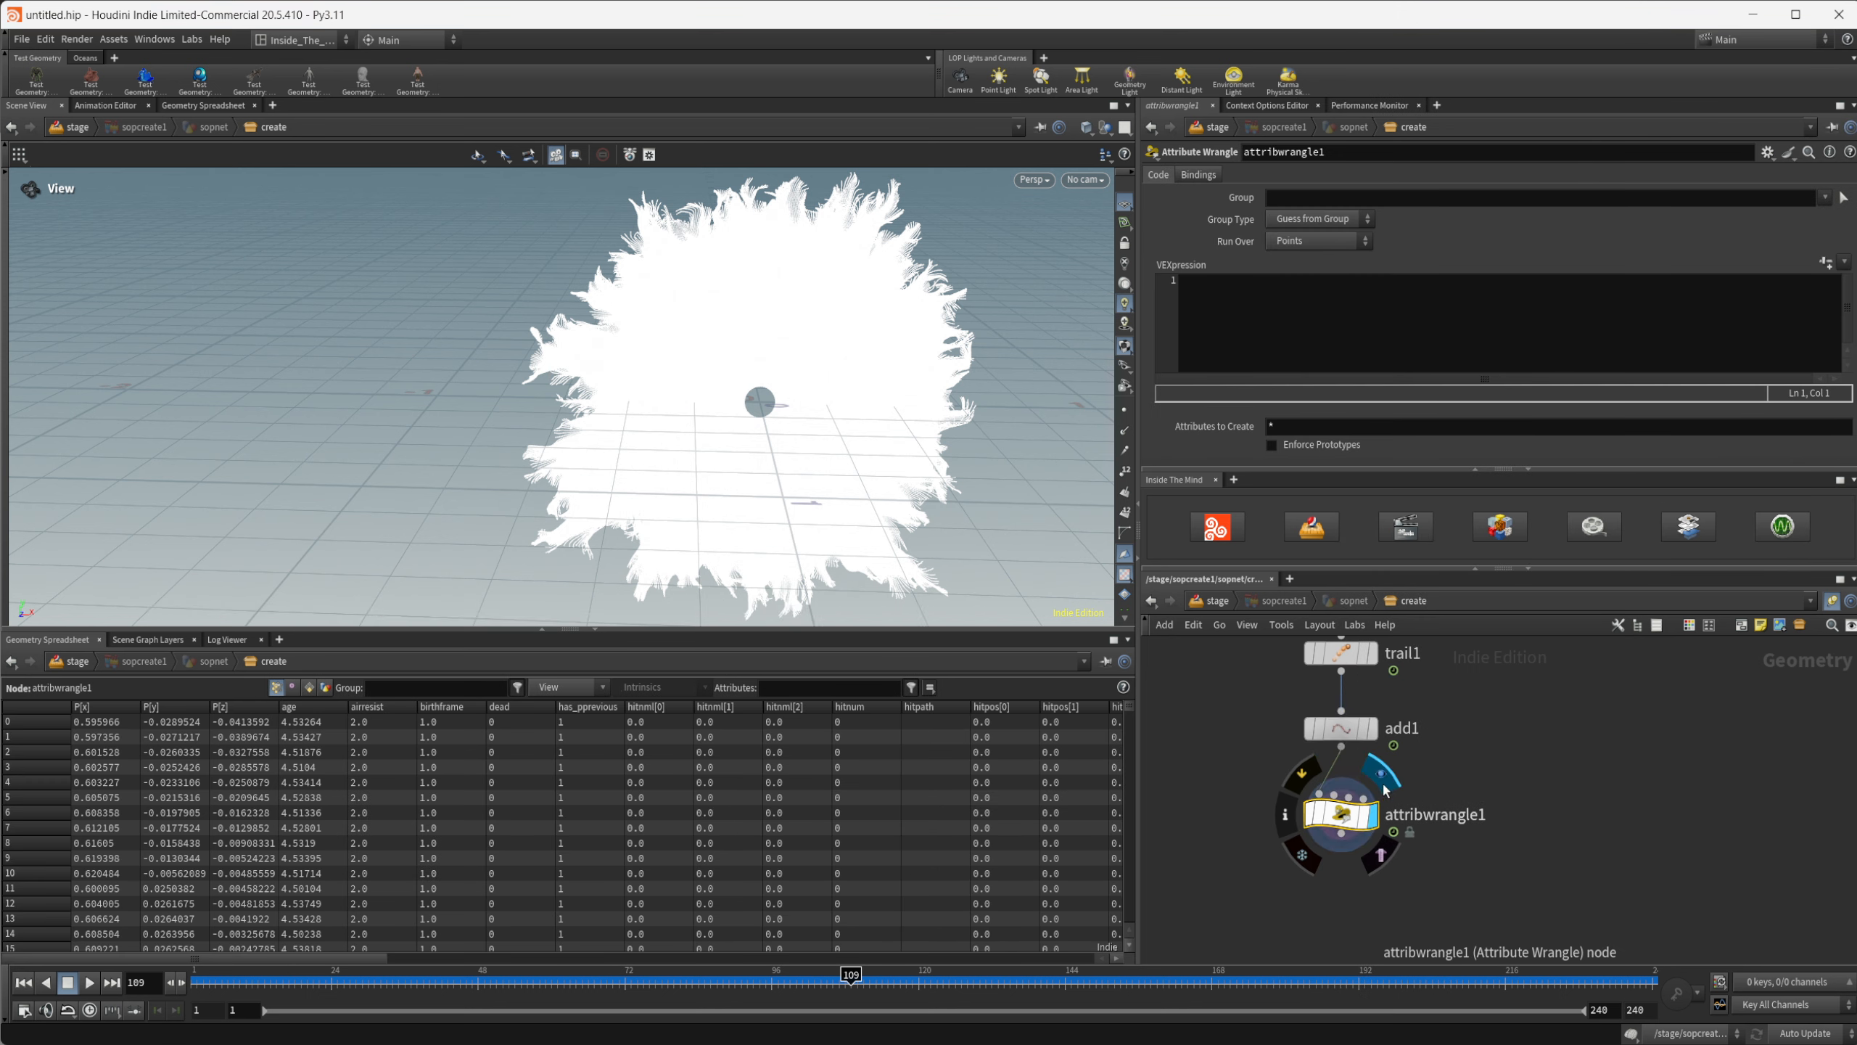
left_click(1373, 814)
Step: Enter the VEX line f@width = .003; in attribwrangle1, followed by an empty line
left_click(1307, 330)
type("f@w")
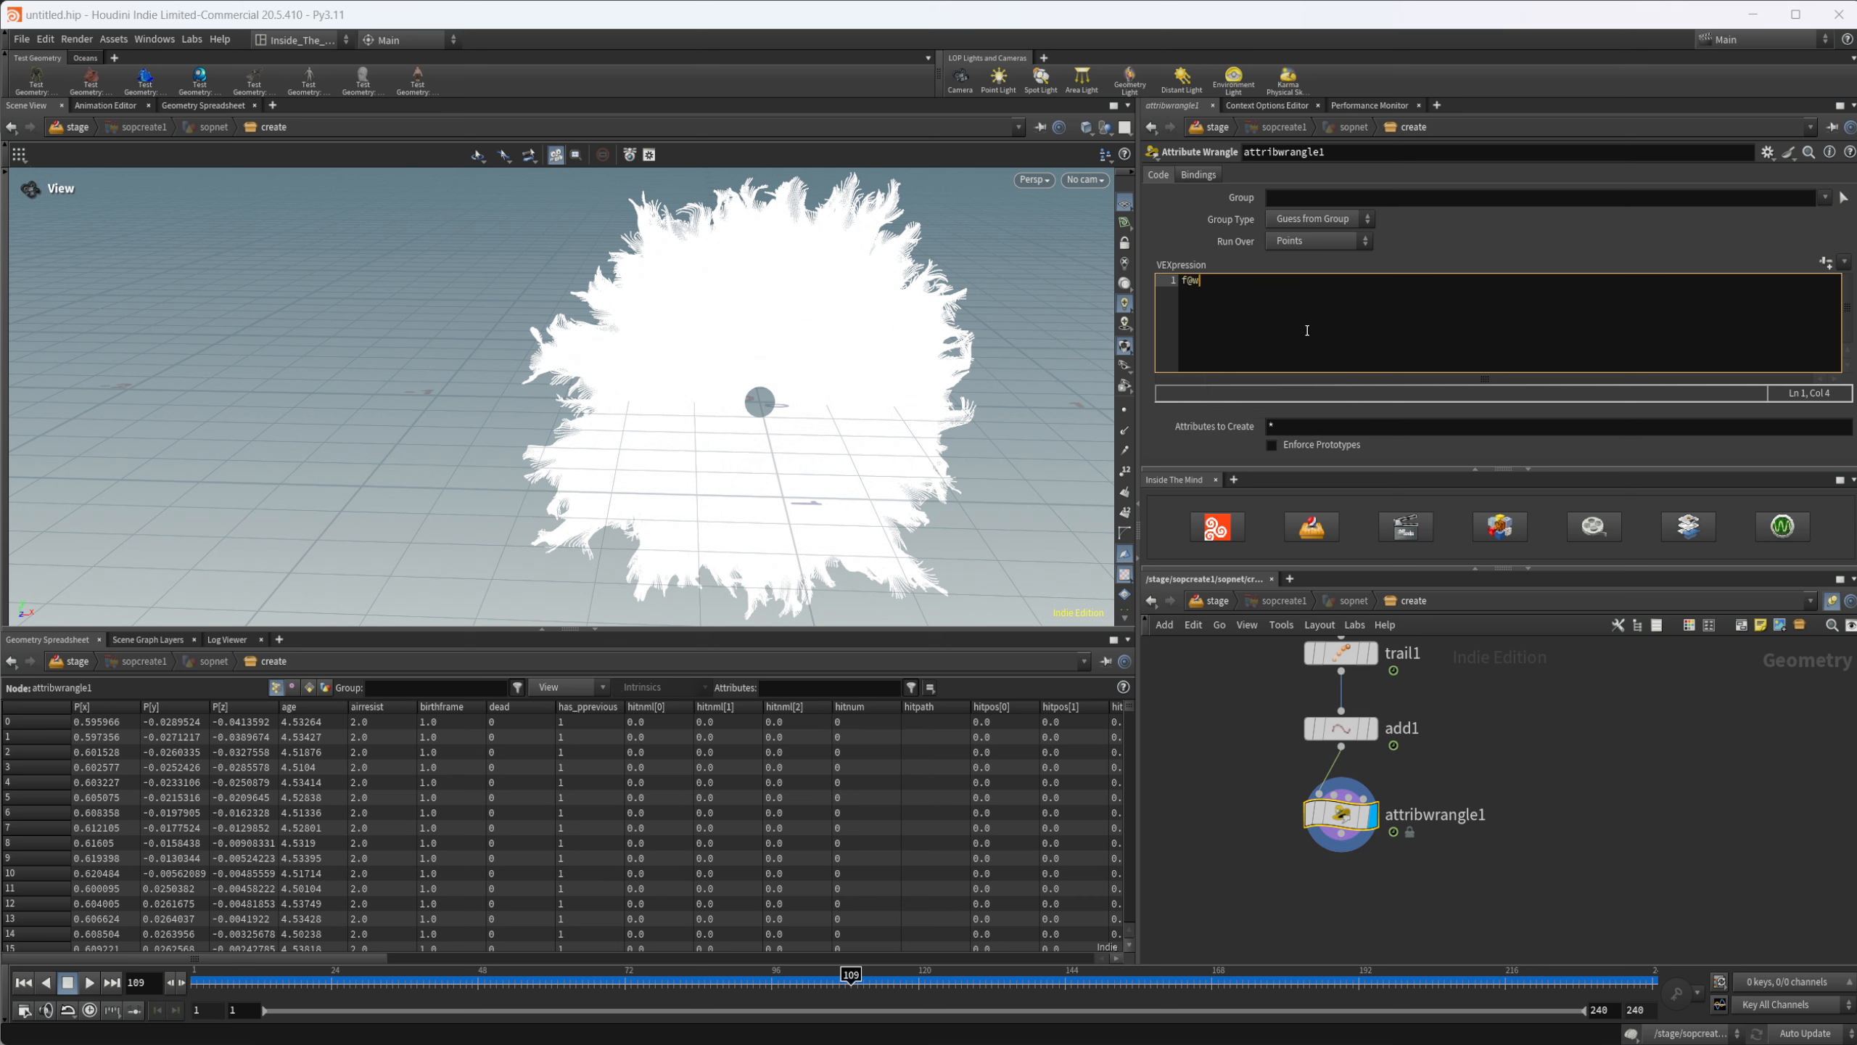
type("idth = .003;")
key("Return")
key("Return")
middle_click_drag(1493, 813, 1437, 797)
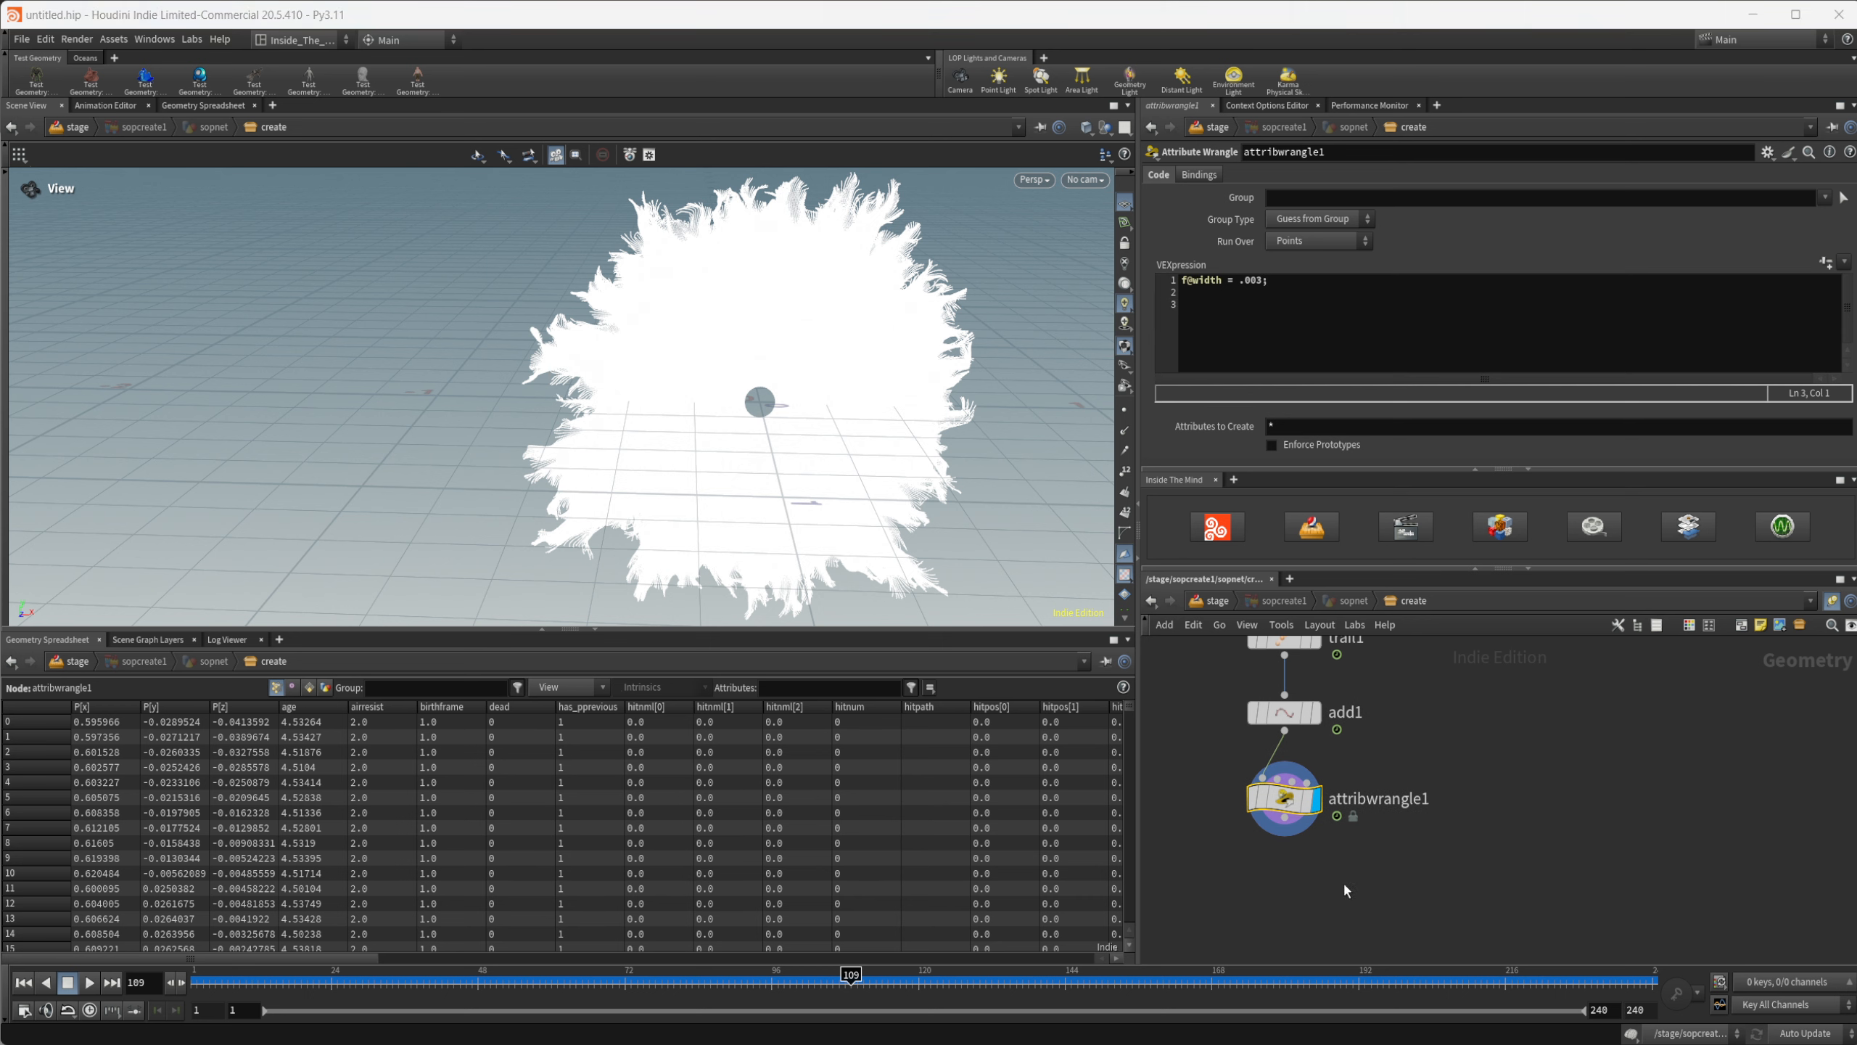
right_click(1295, 880)
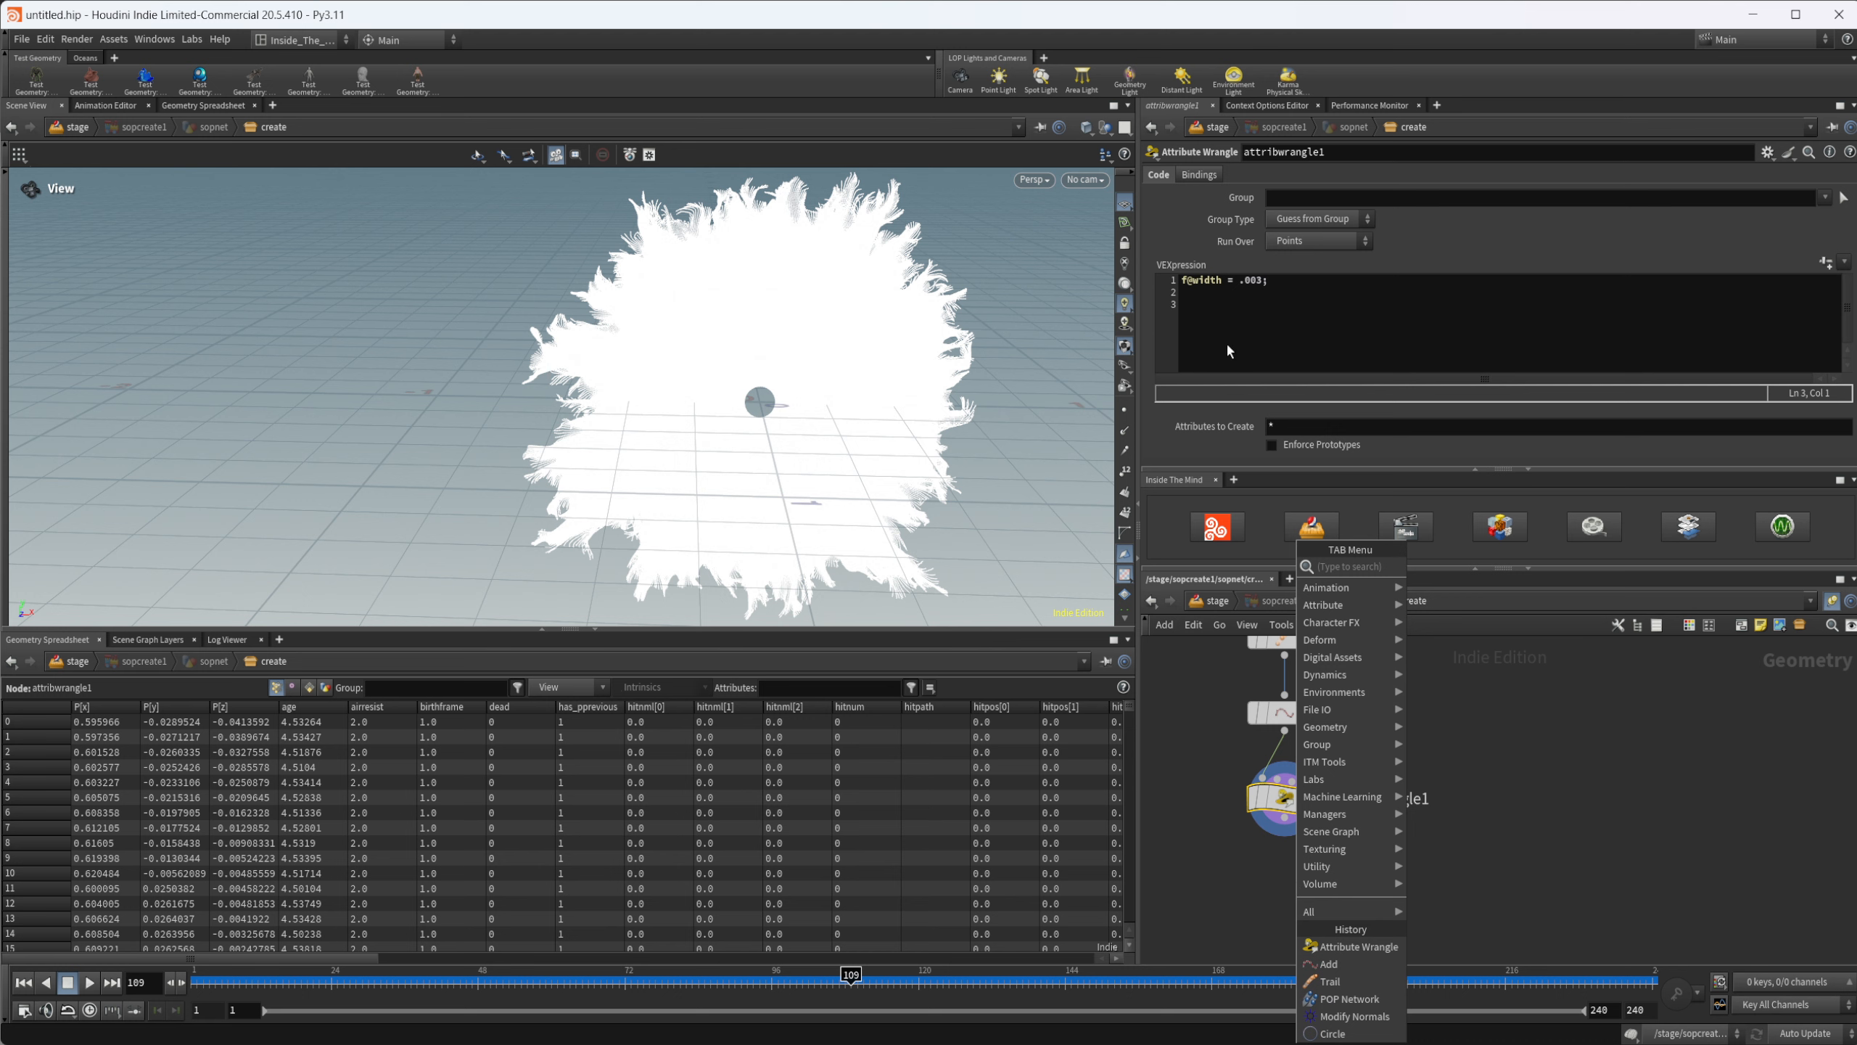
left_click(1238, 317)
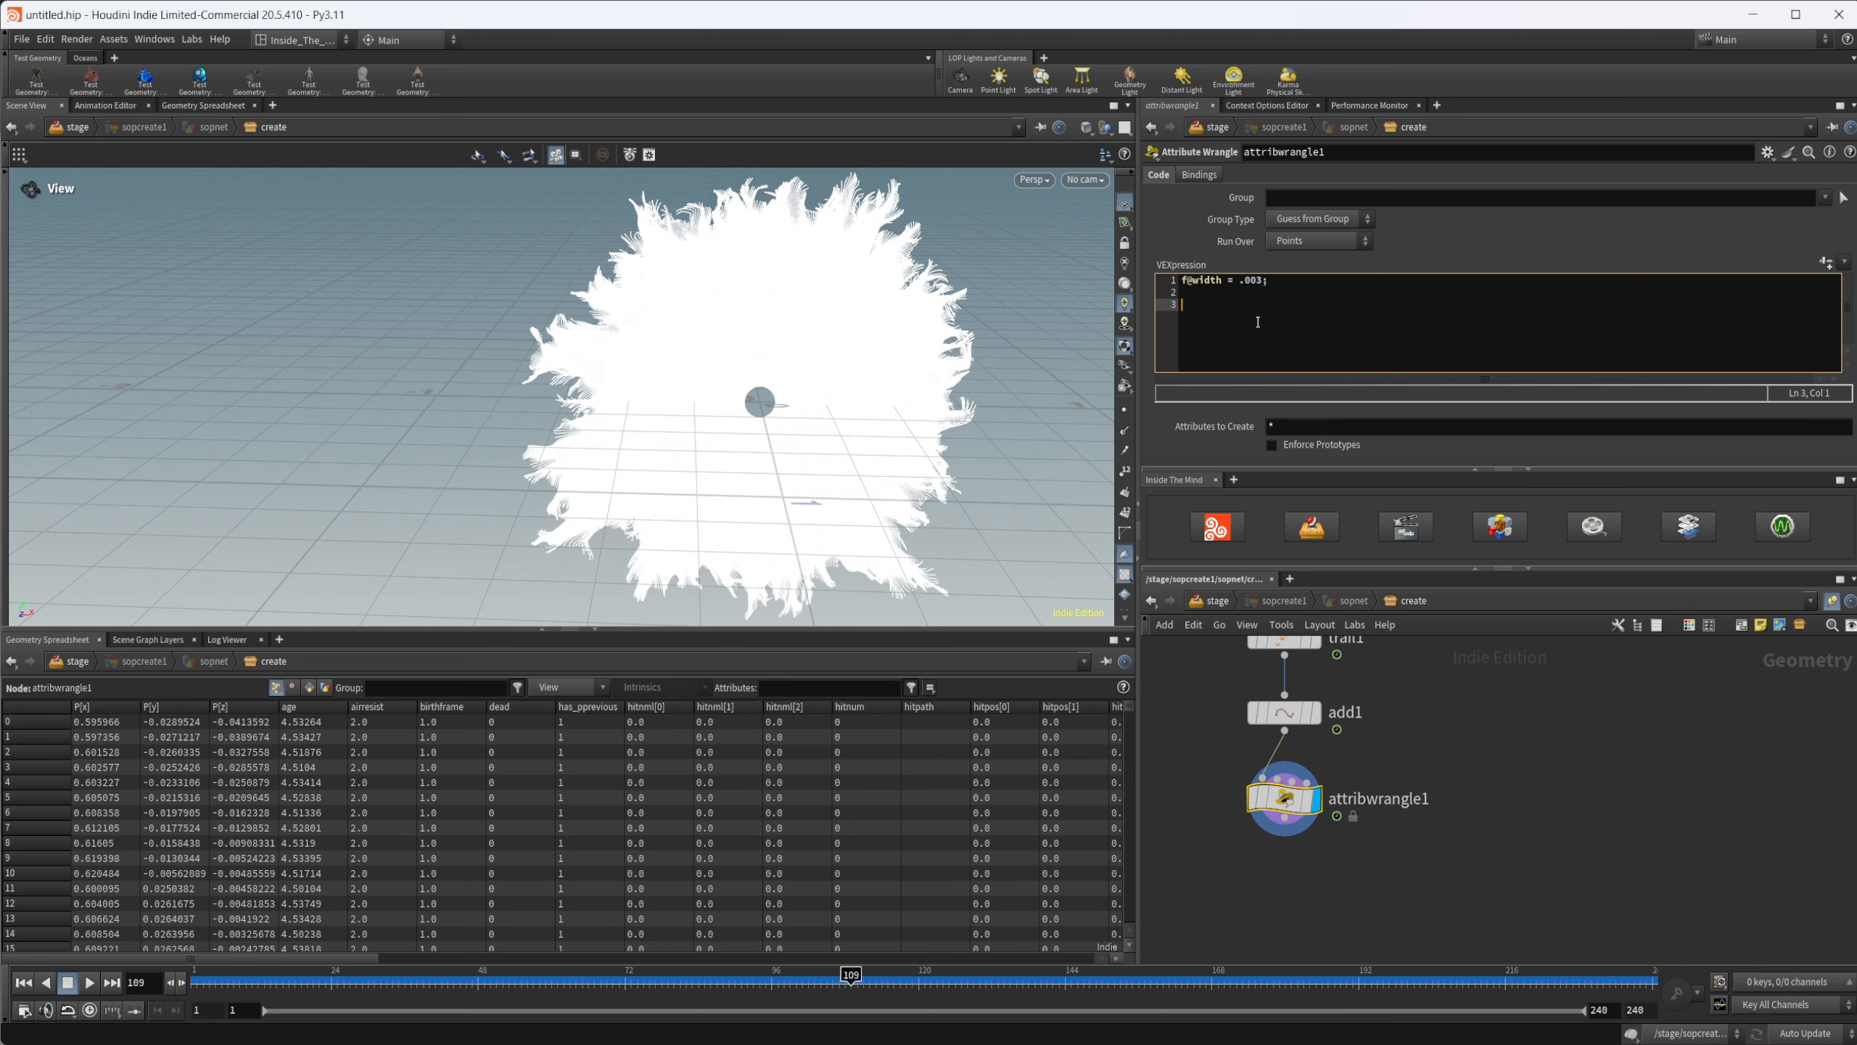
type("int val")
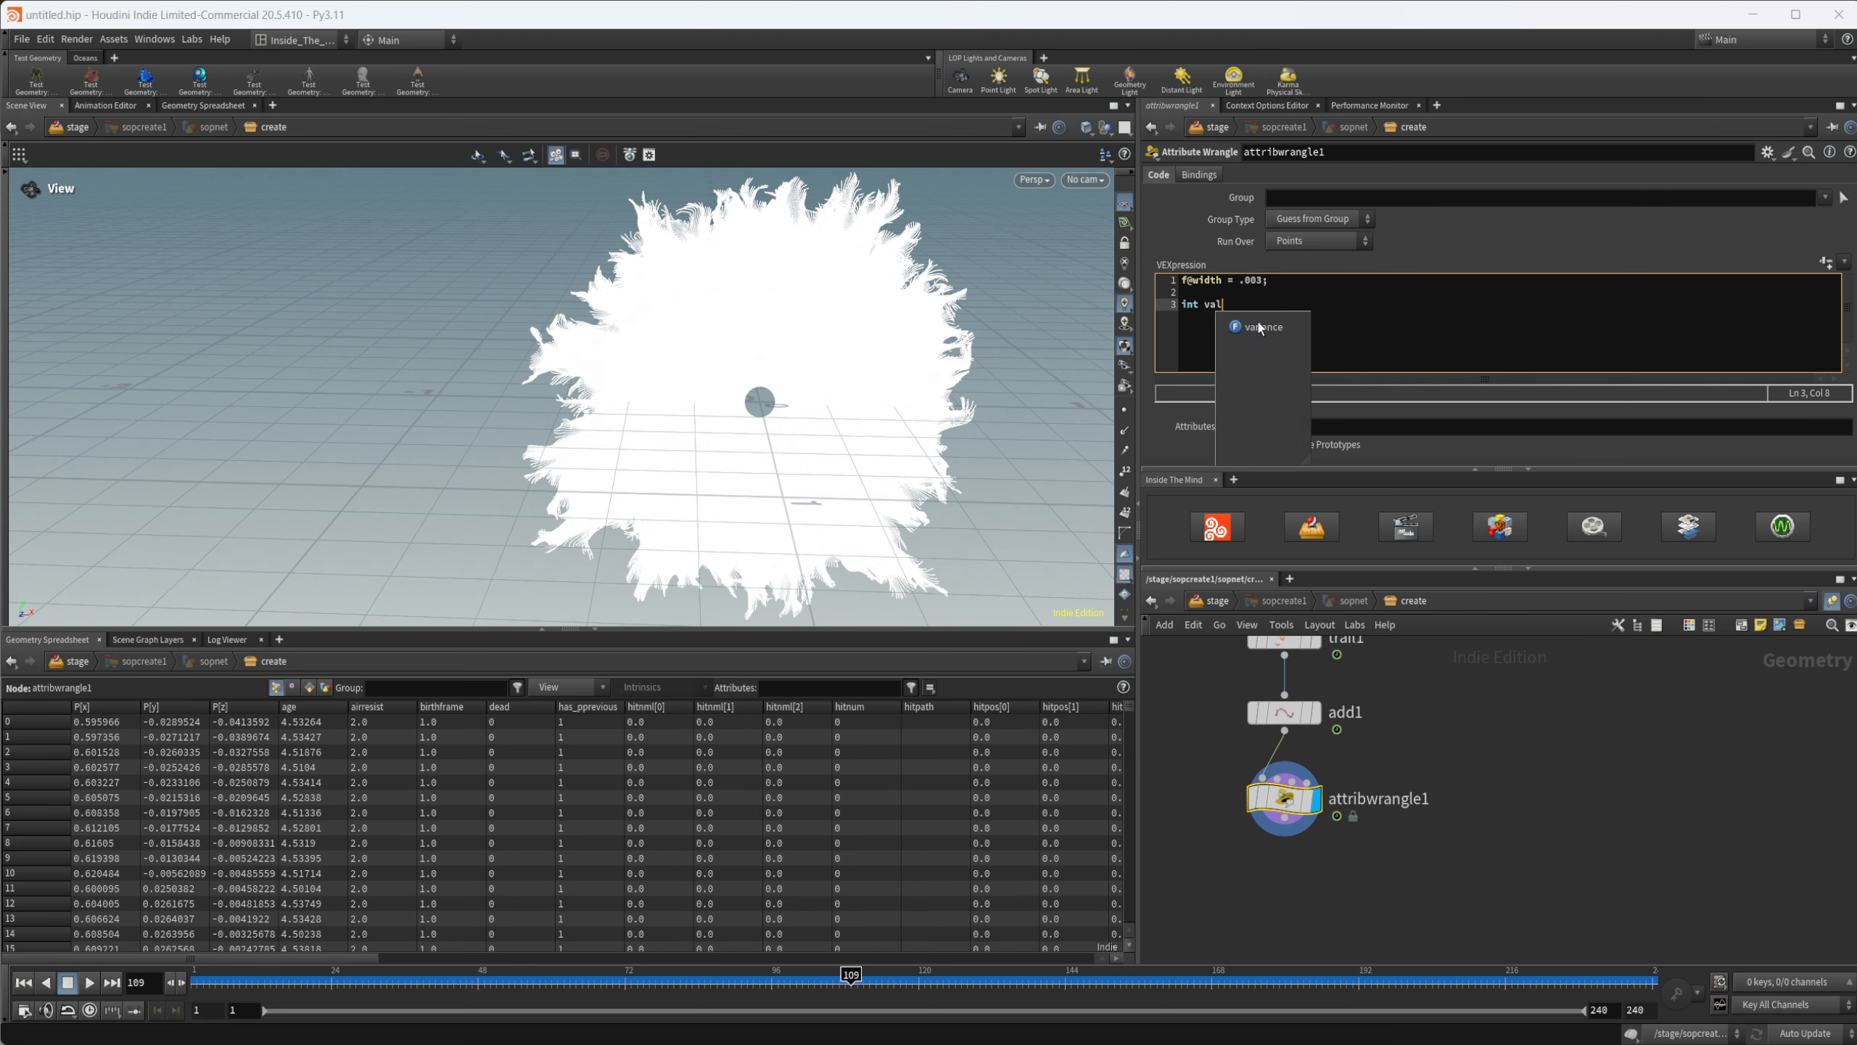
type("ue = ")
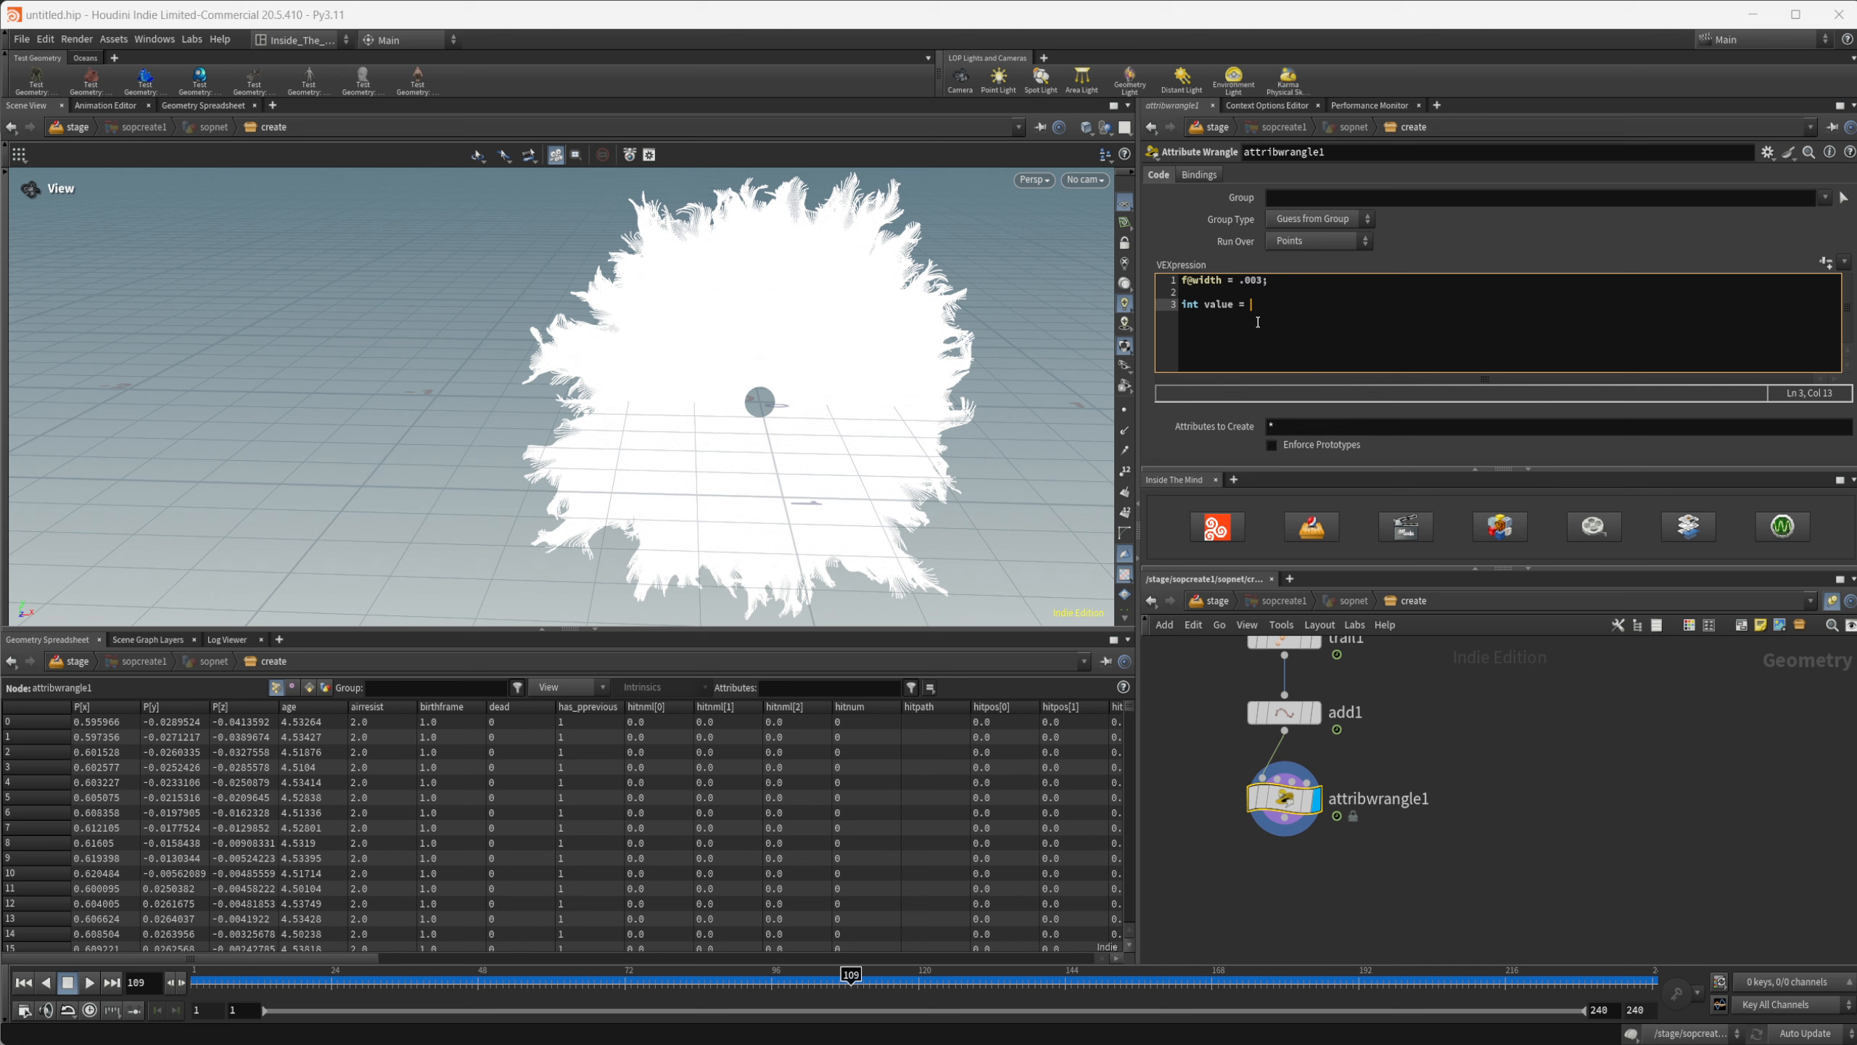
type("int(@birthframe)")
key("Return")
Step: Add the VEX line s@name = sprintf("emission_%d", value); to attribwrangle1
type("s@name = sprintf")
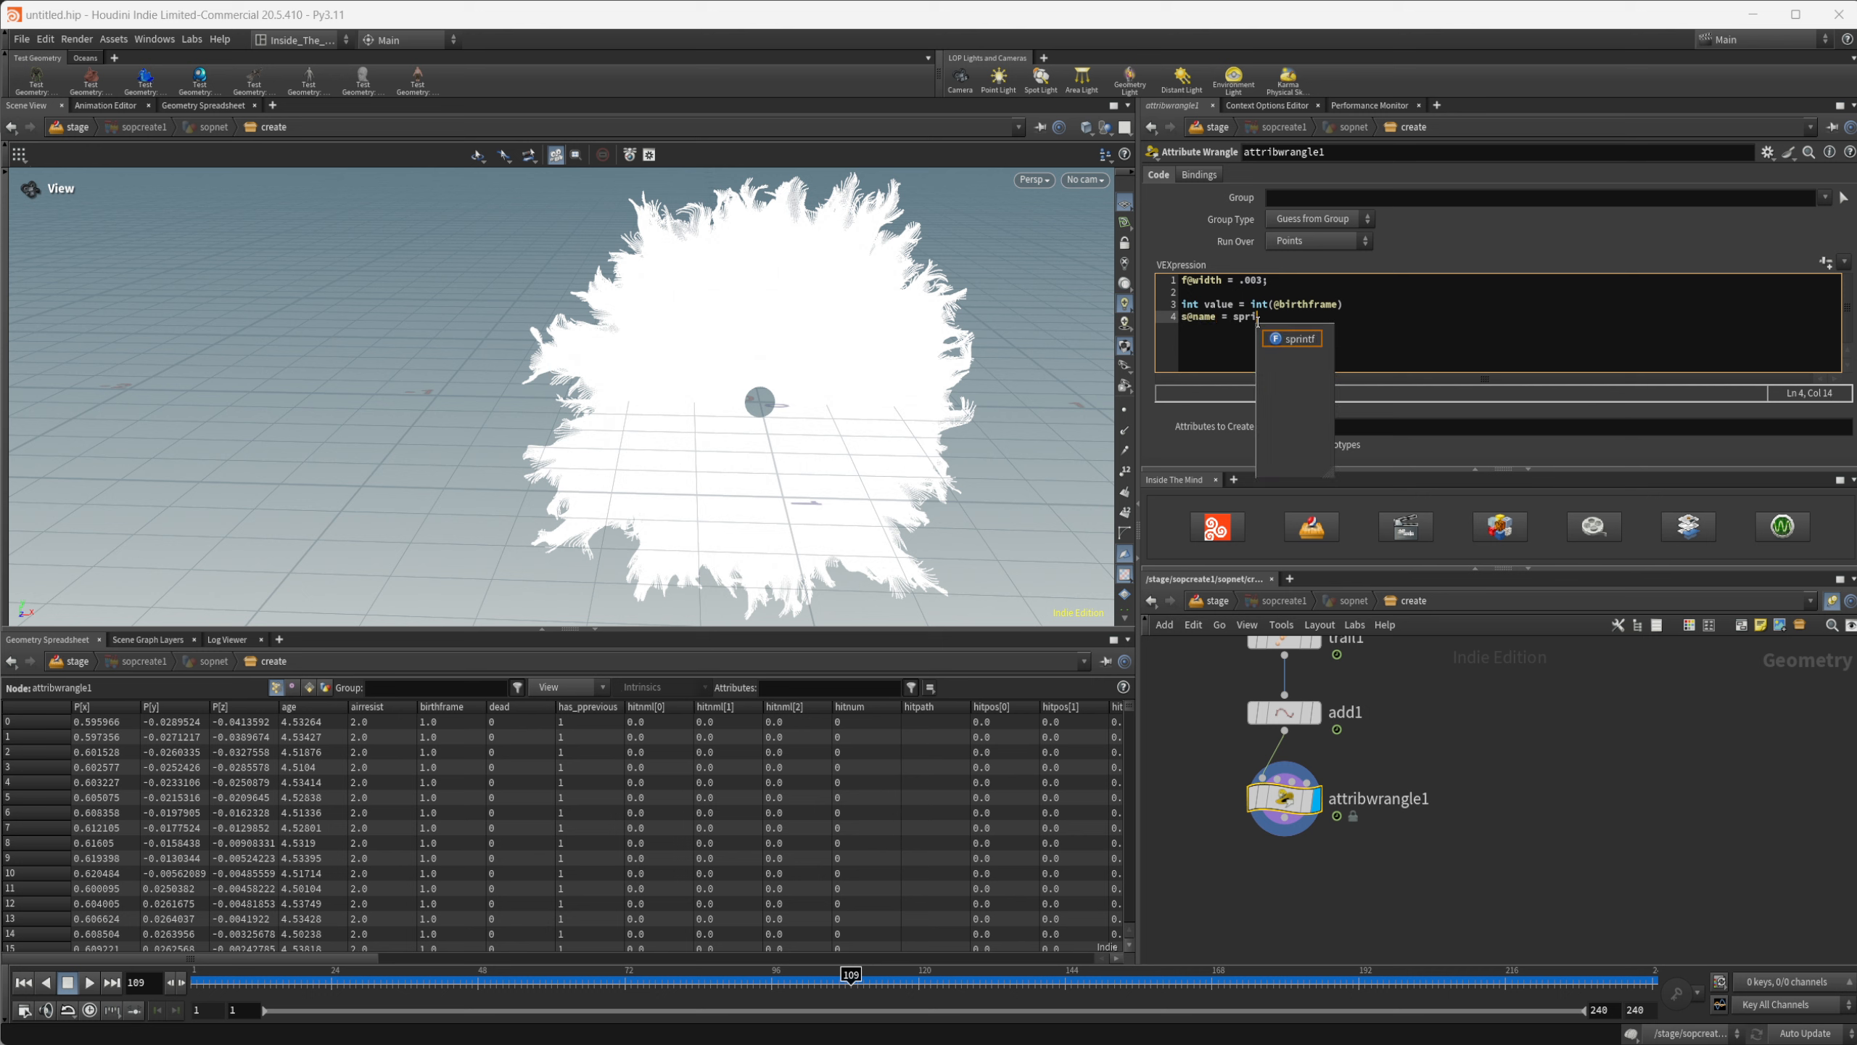
key("Return")
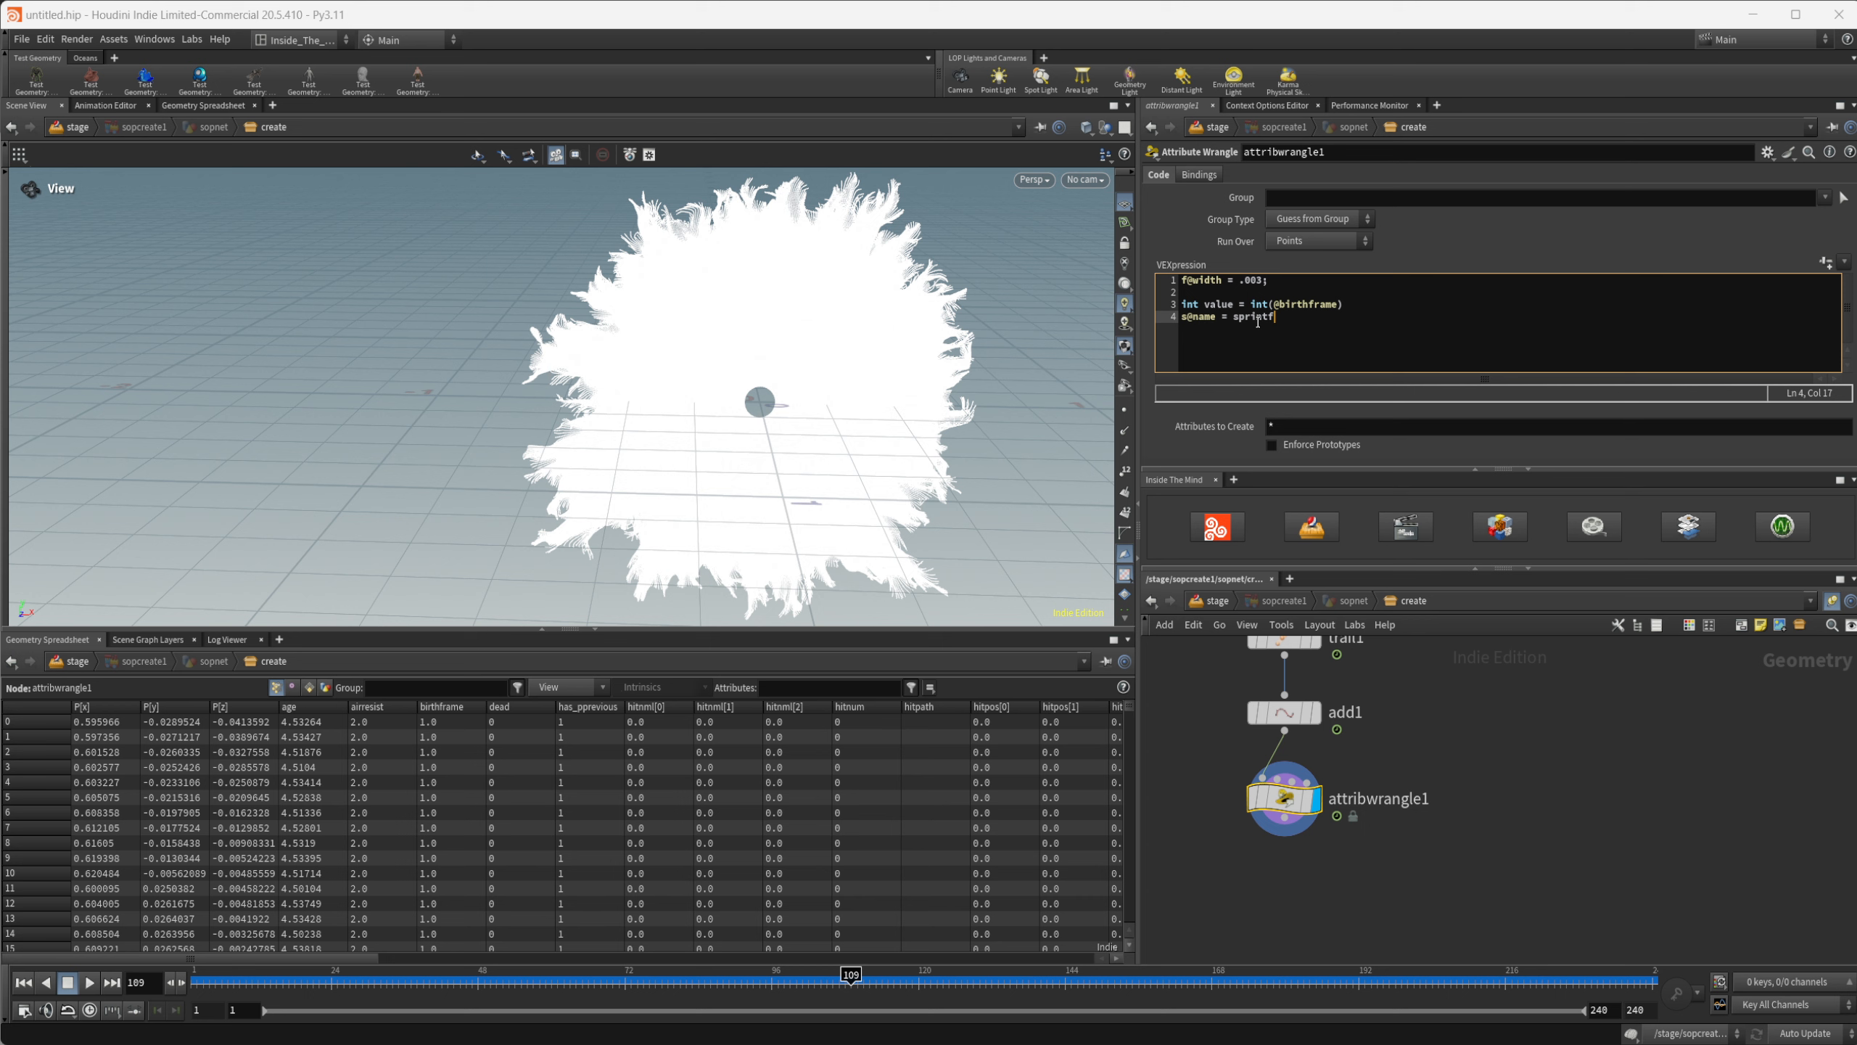
type("(")
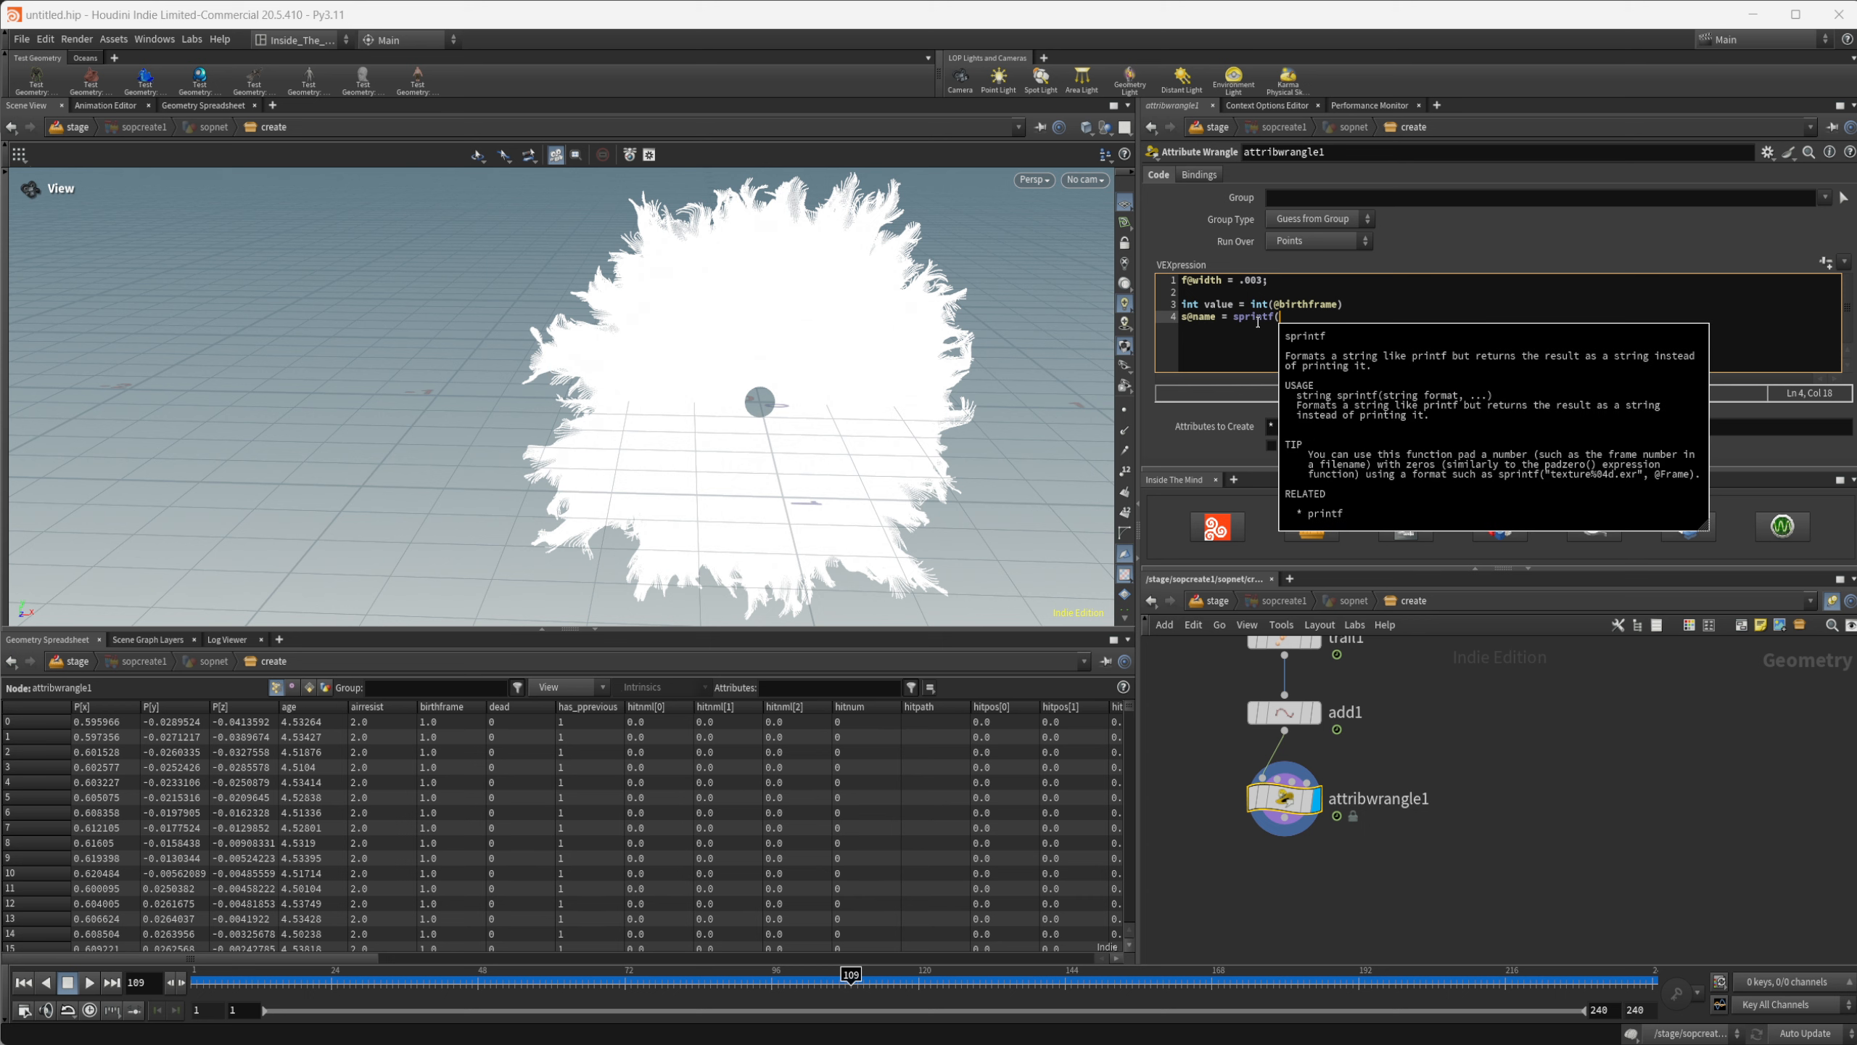
type("\"e")
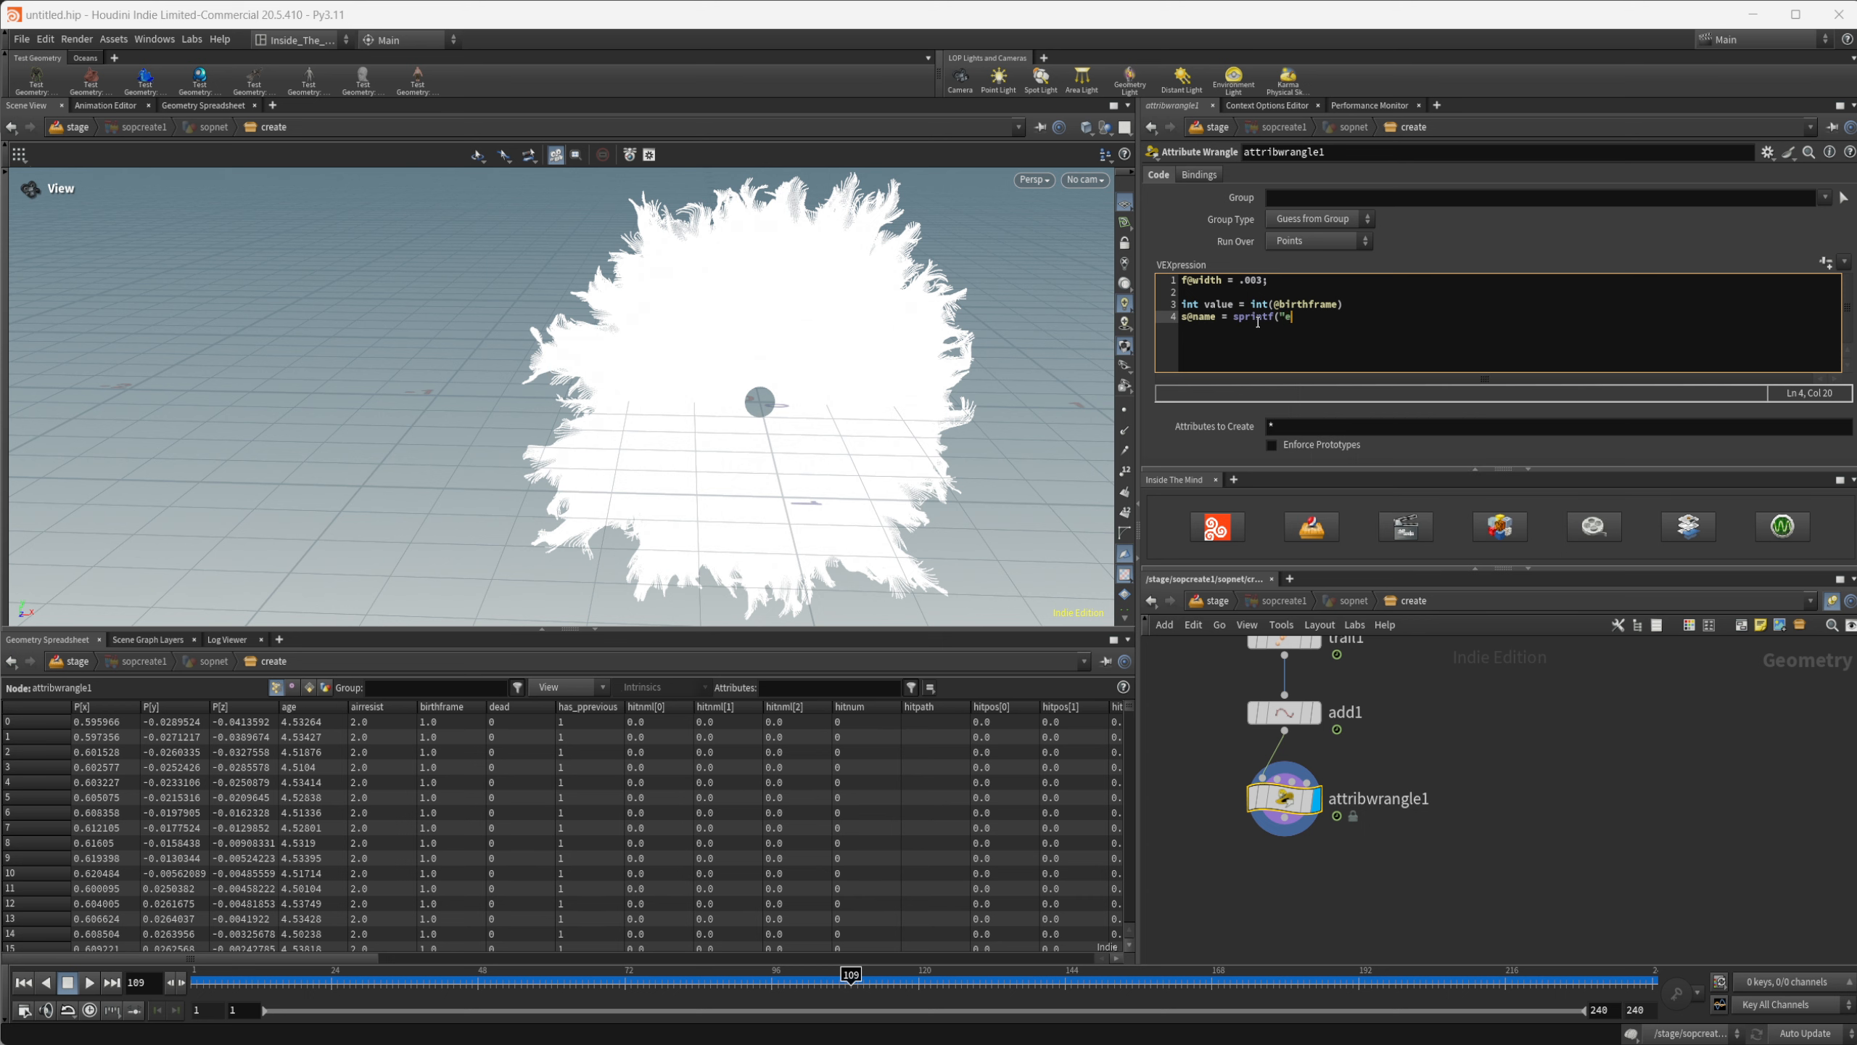
type("mission_%d\", value);")
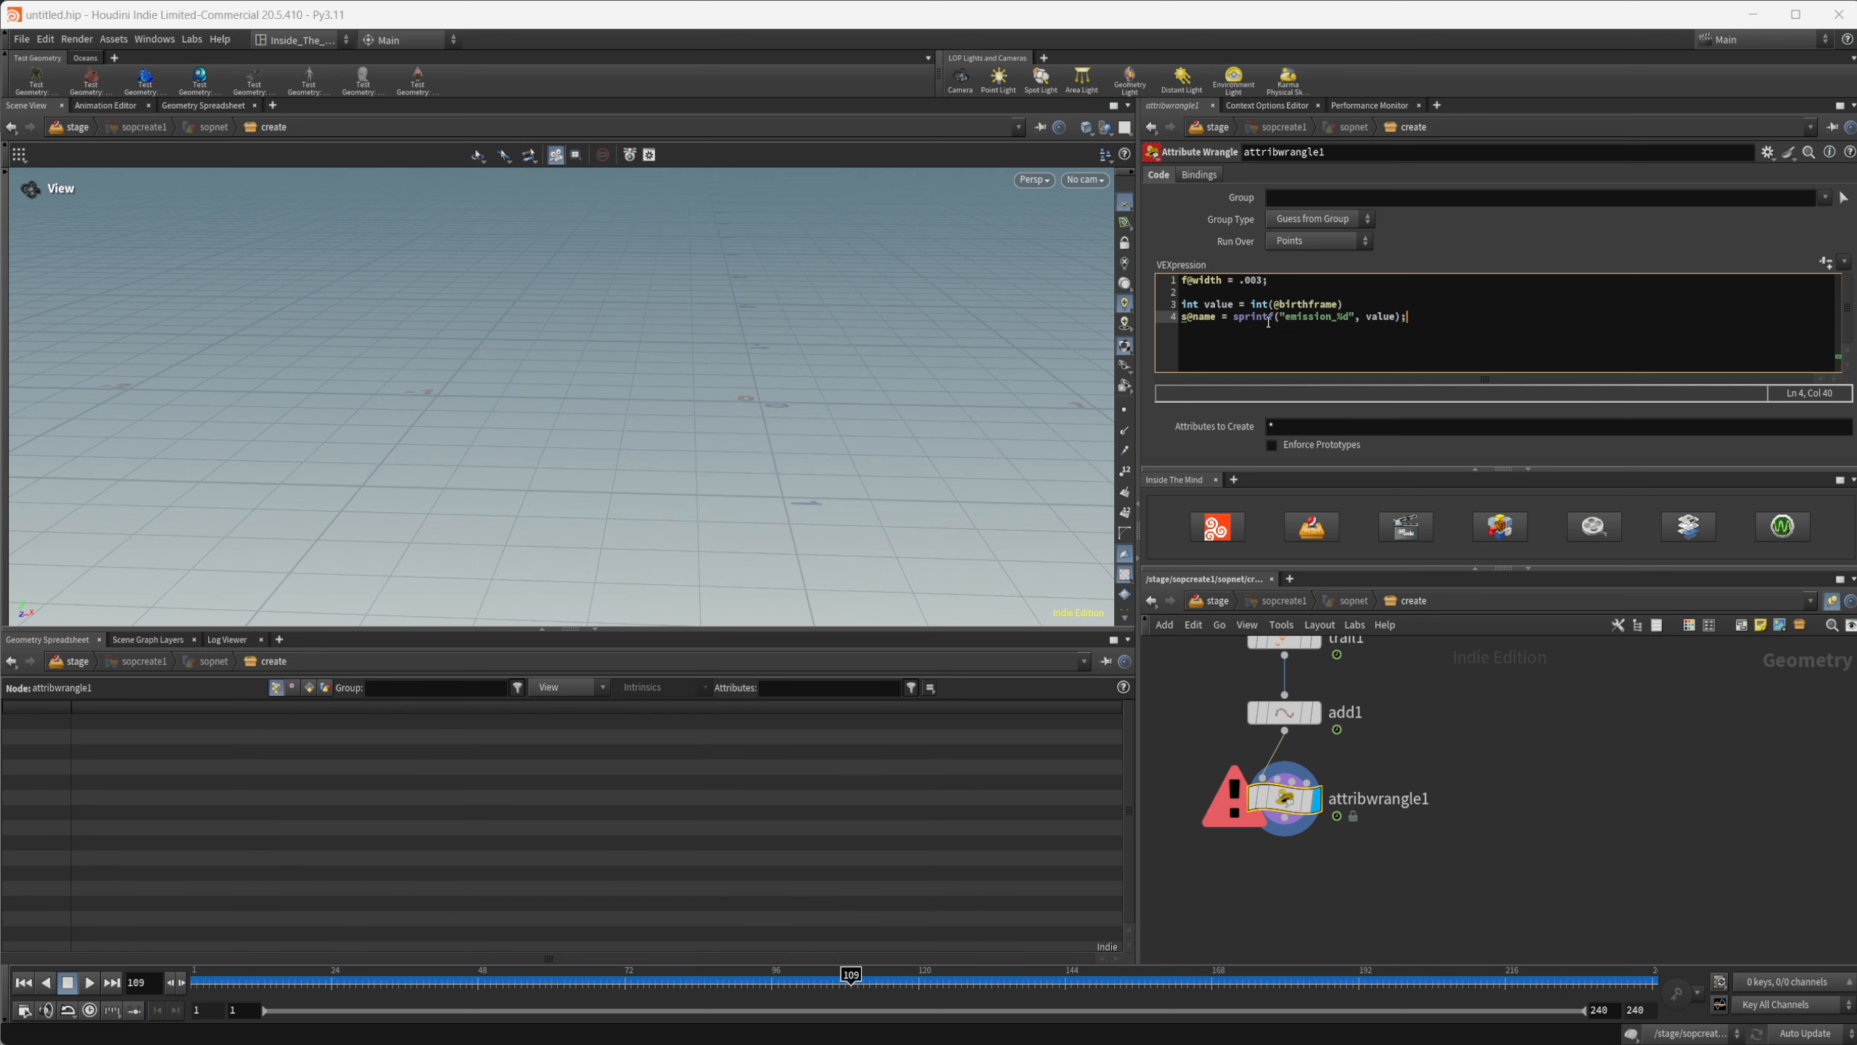
left_click(1229, 340)
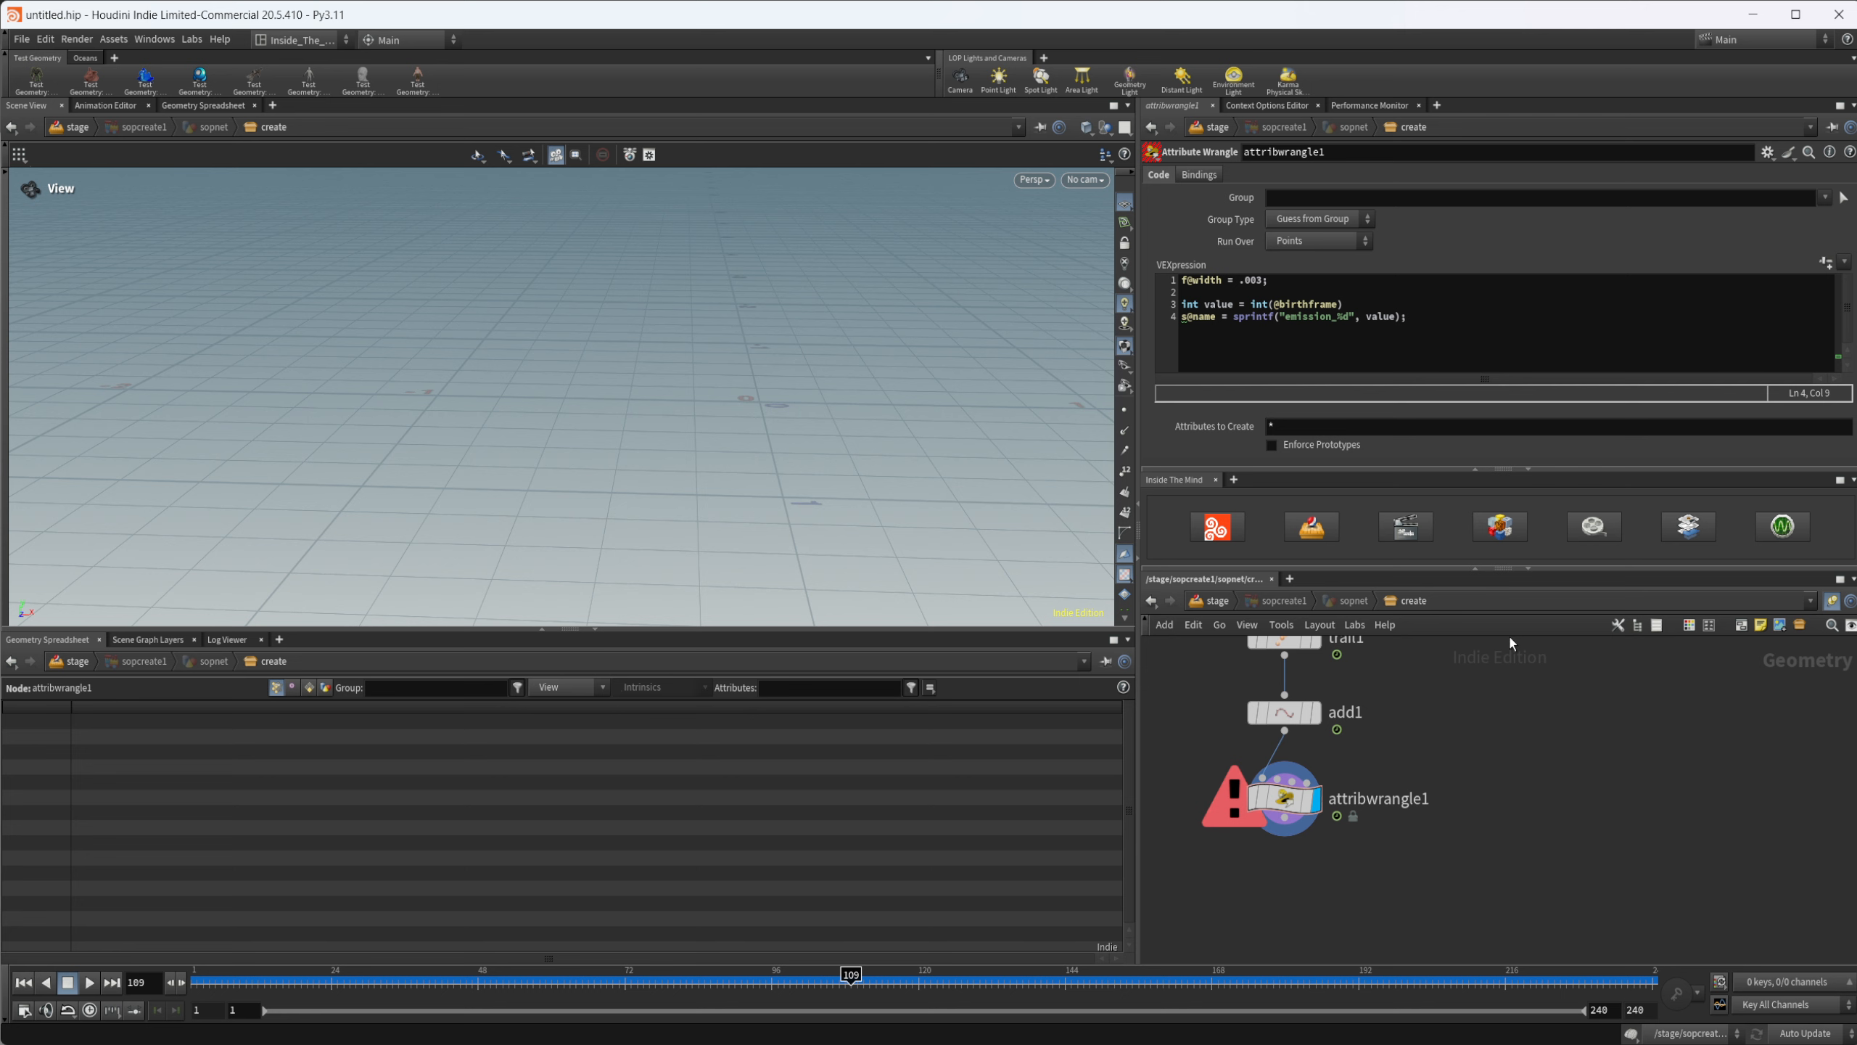
left_click(1232, 805)
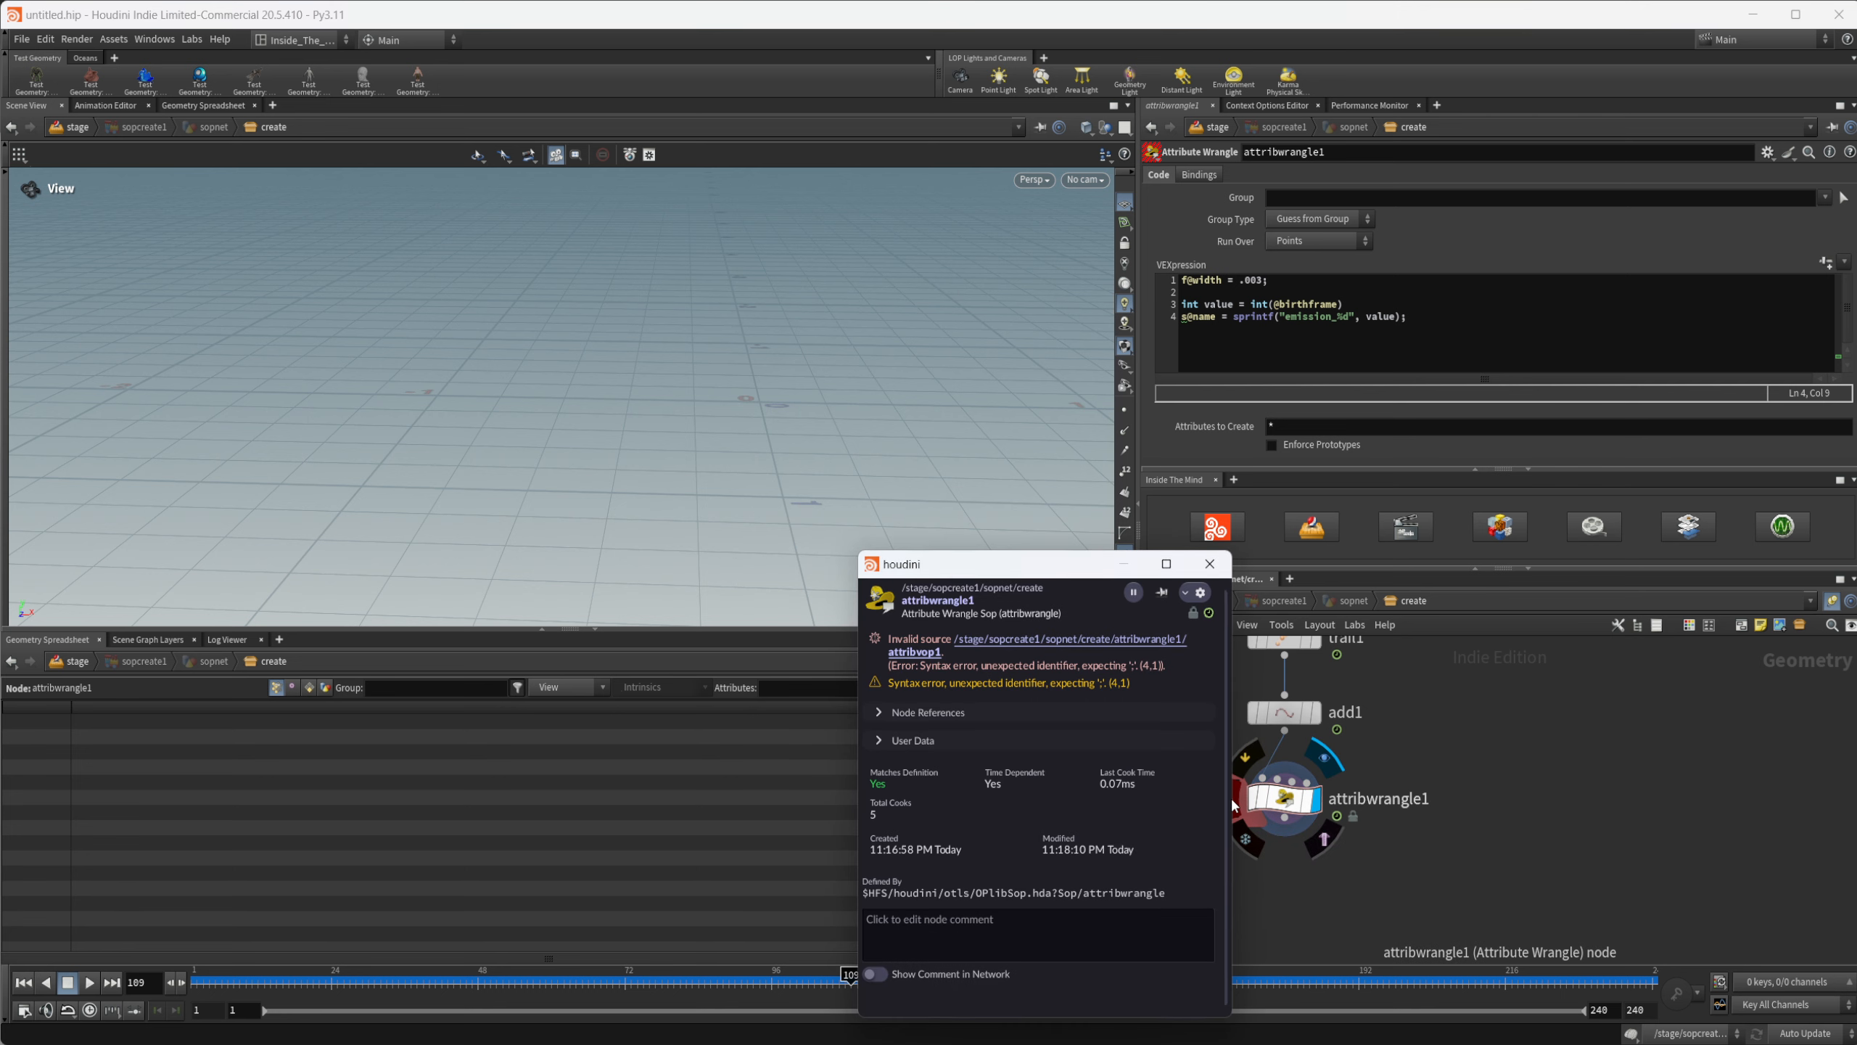
left_click(1362, 302)
type(";")
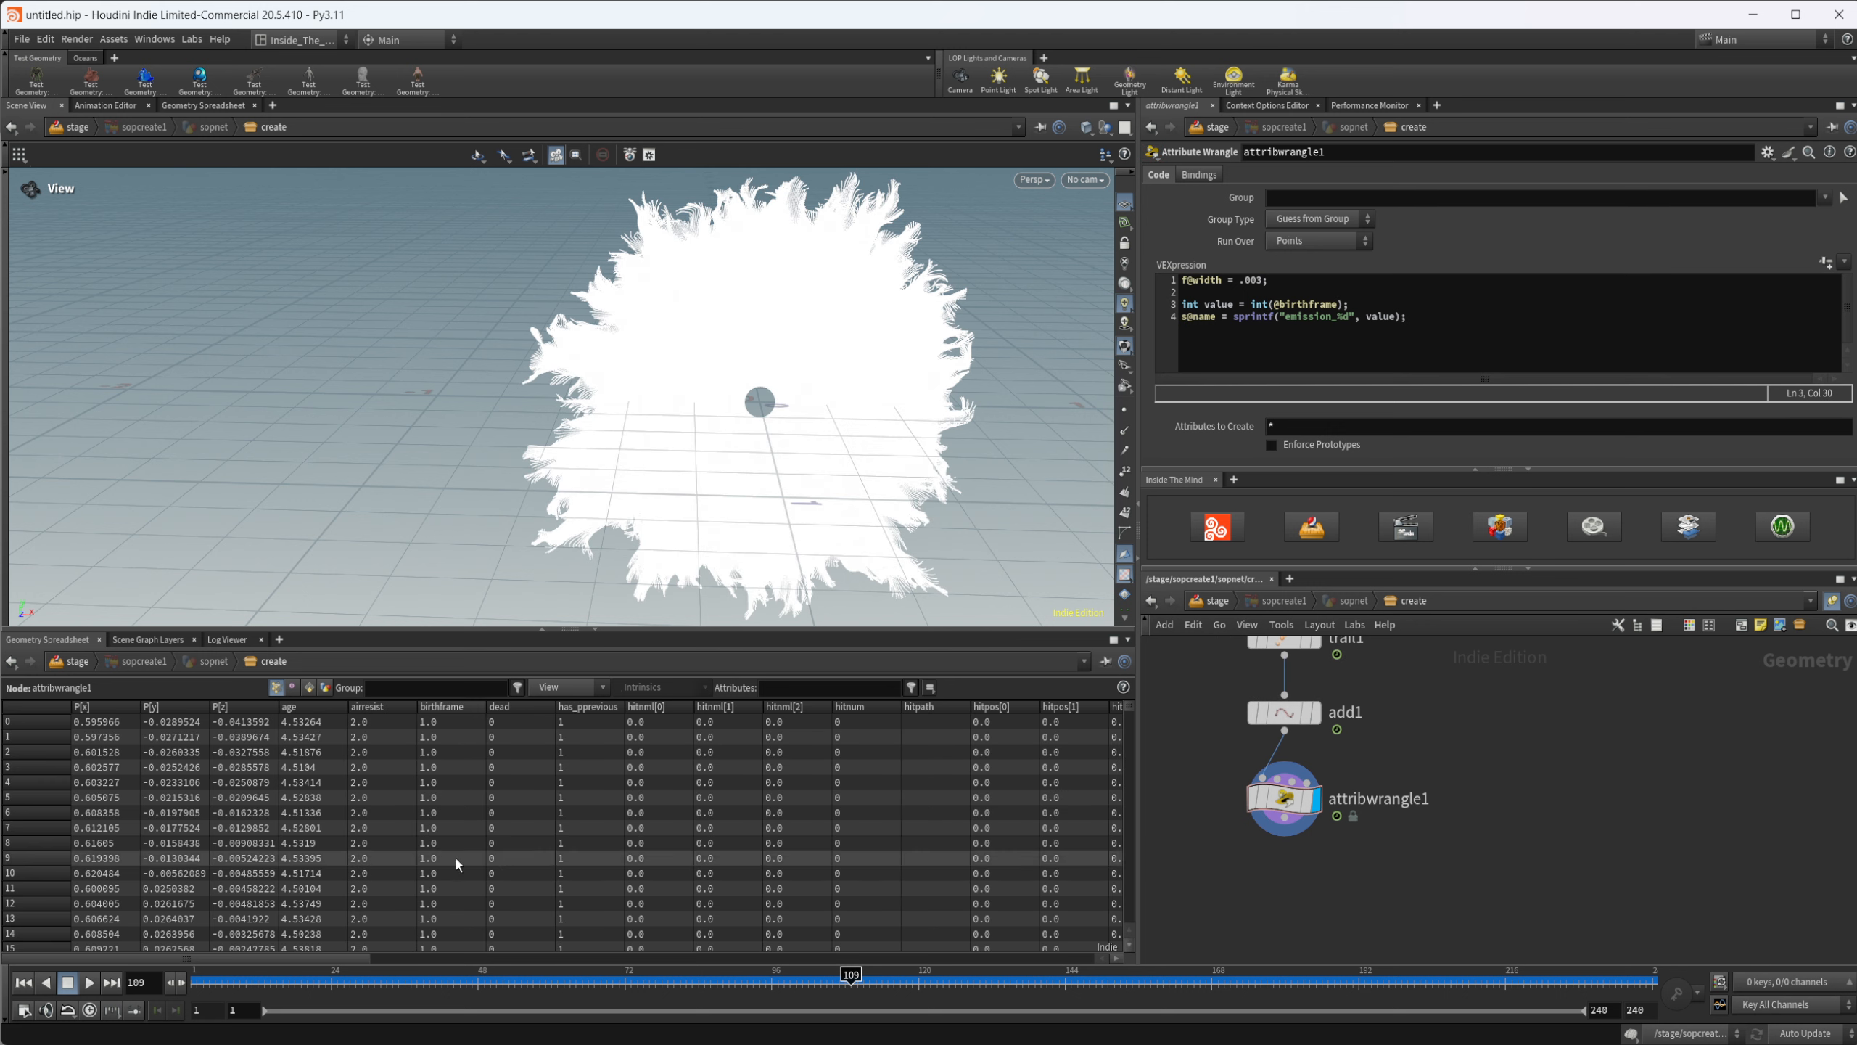
left_click_drag(296, 961, 823, 944)
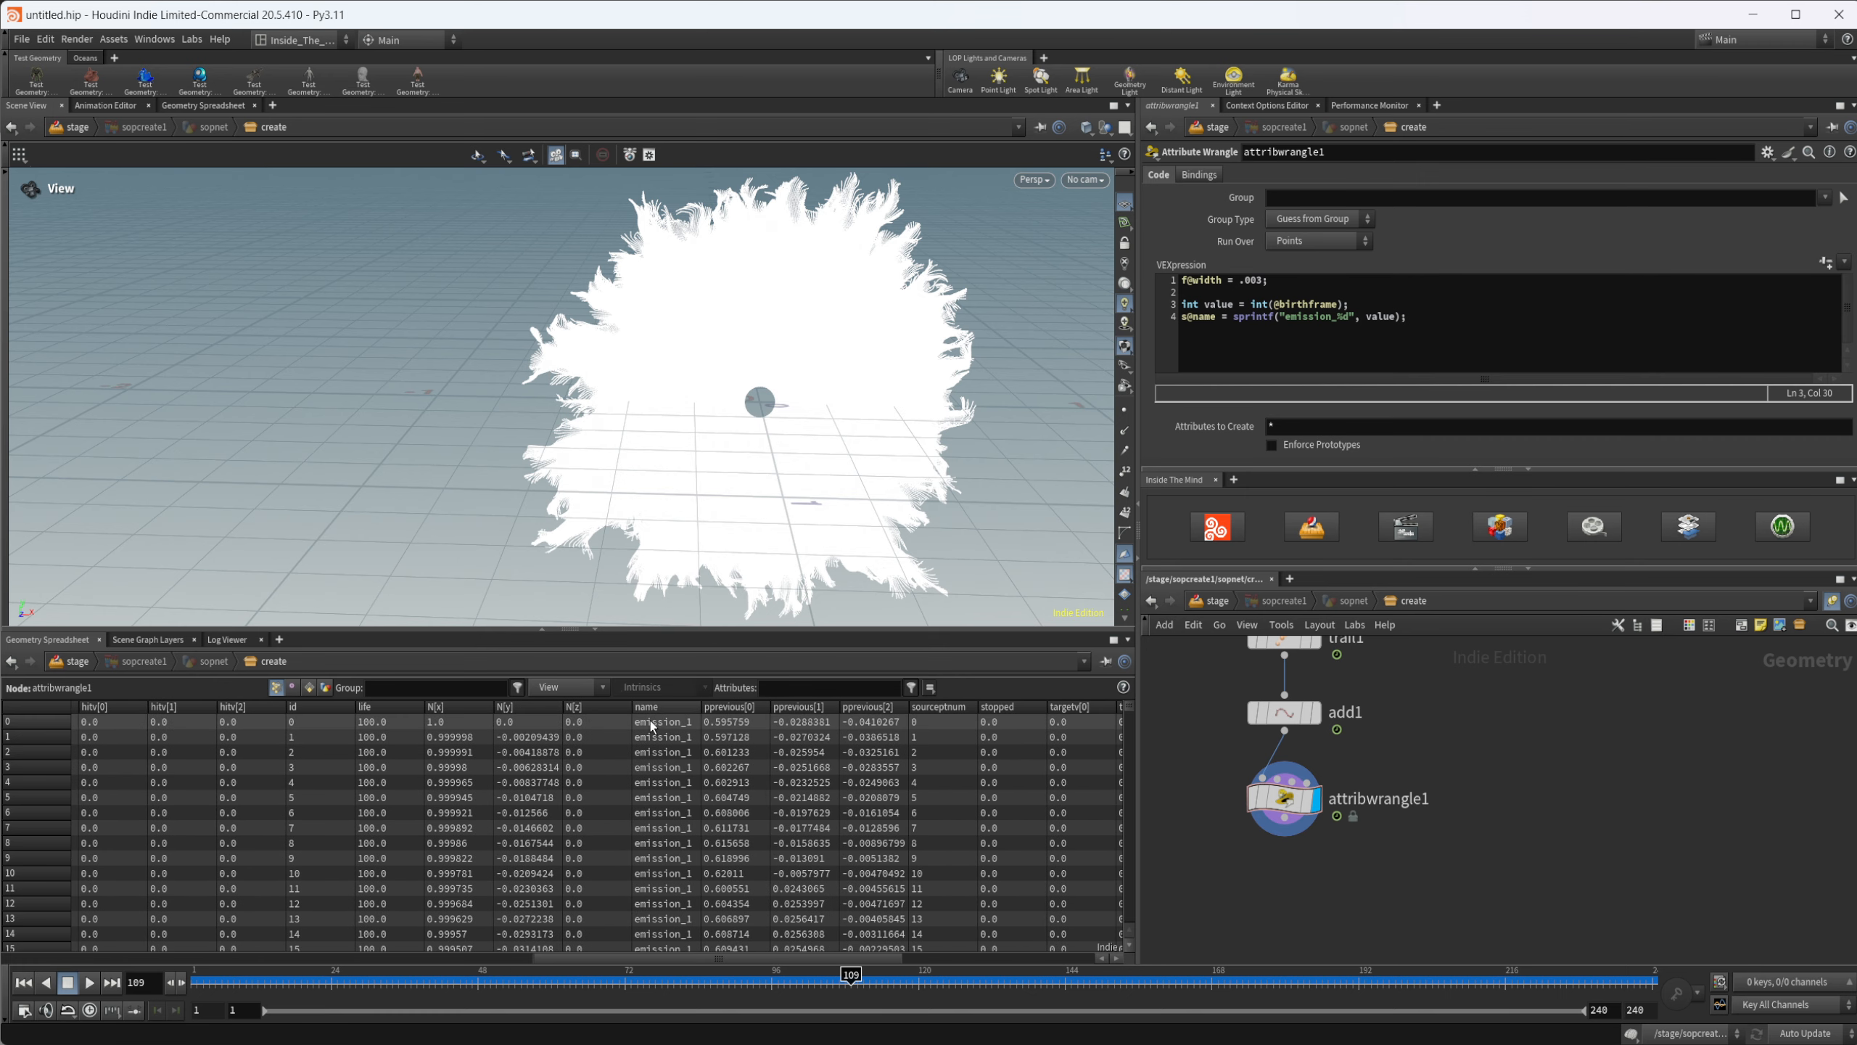
left_click(1348, 319)
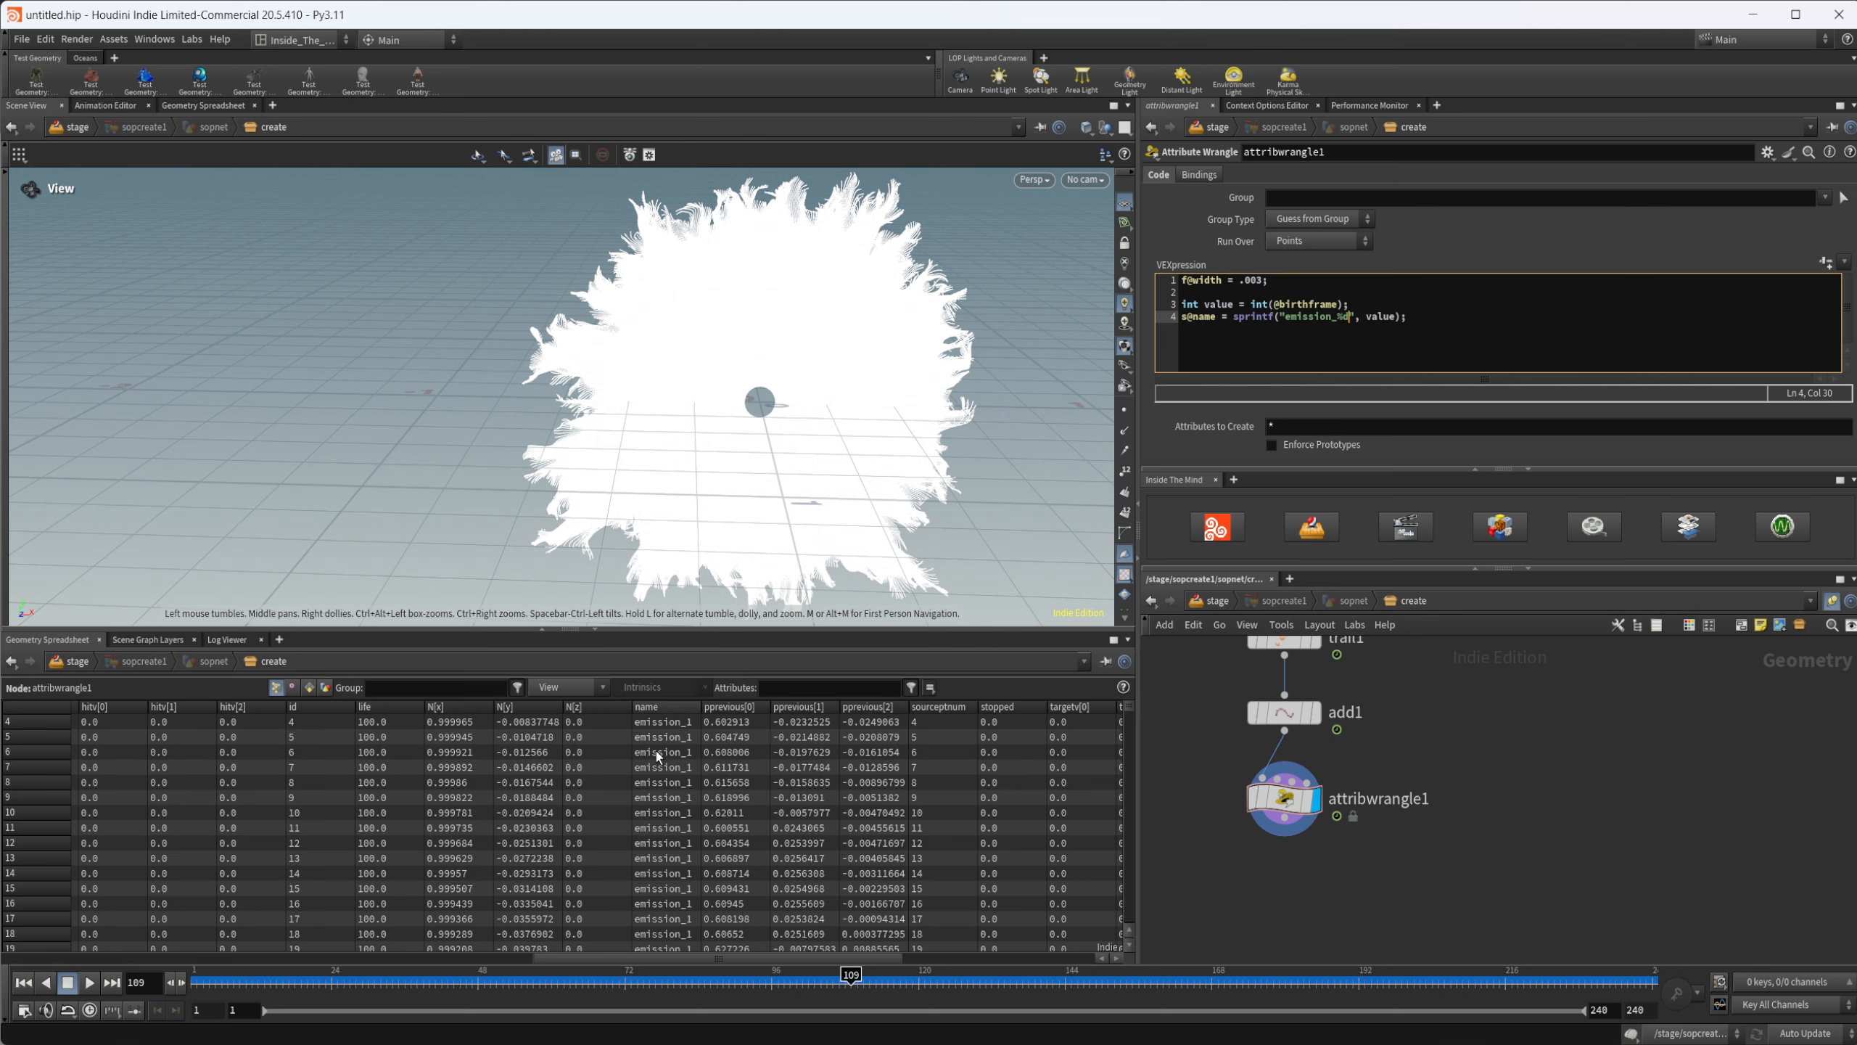
middle_click_drag(1459, 845, 1379, 950)
left_click_drag(1217, 903, 1397, 892, "alt")
mouse_move(1396, 892)
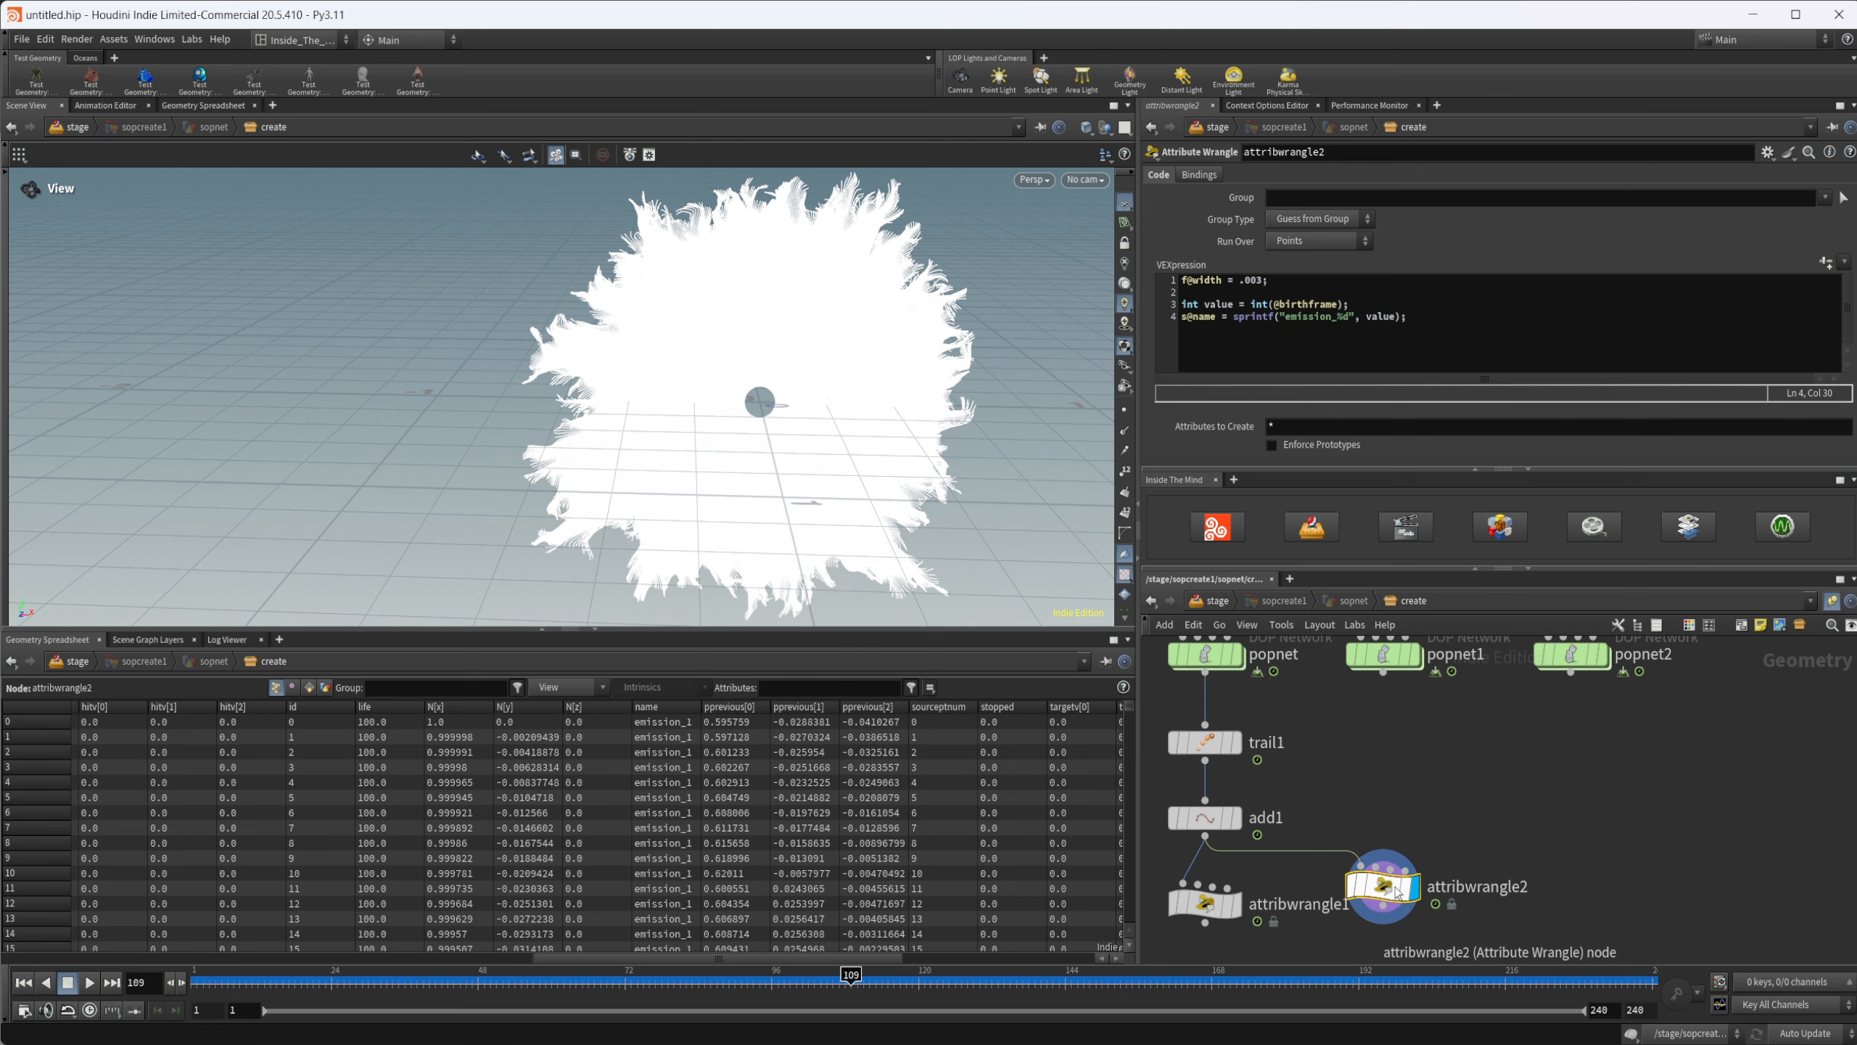
key("Delete")
Step: Duplicate trail1, add1 and attribwrangle1 as a chain under popnet1, display attribwrangle2, and check its name attribute in the geometry spreadsheet
left_click_drag(1294, 755, 1216, 887)
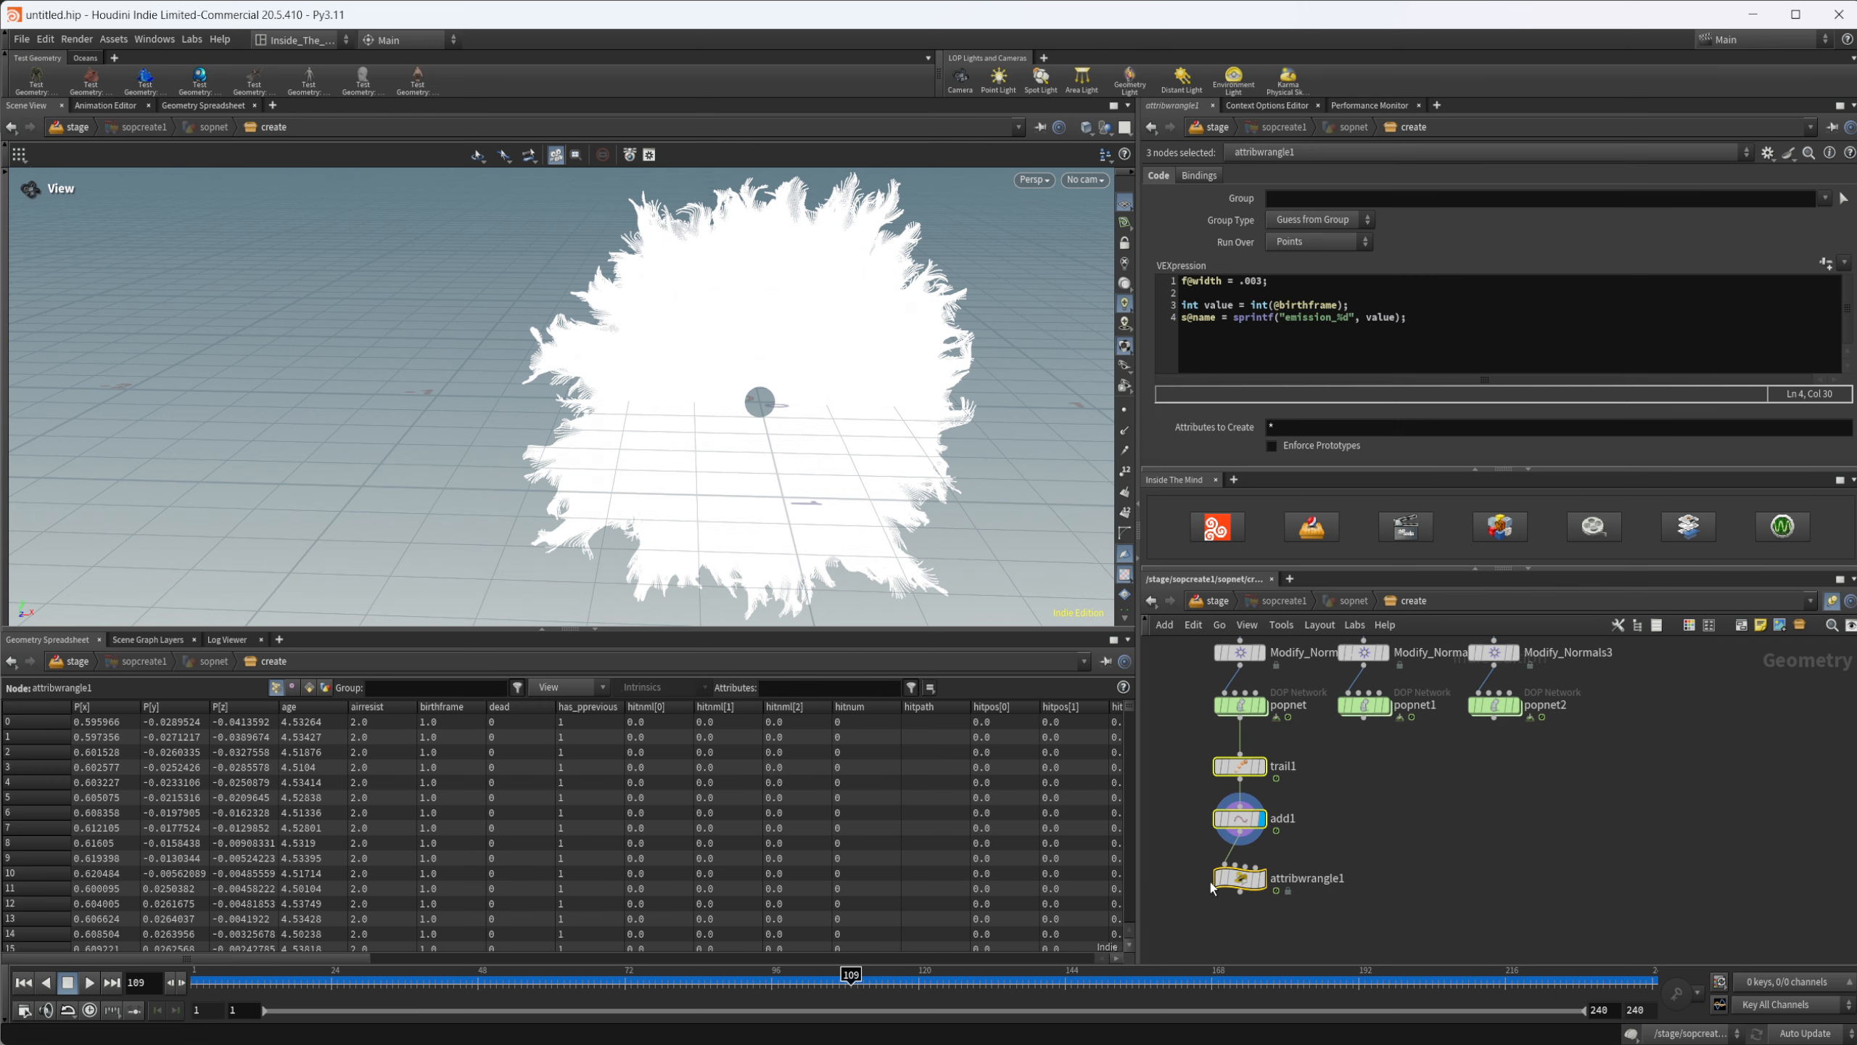
left_click_drag(1258, 769, 1364, 753, "alt")
scroll(1401, 841, "up", 5)
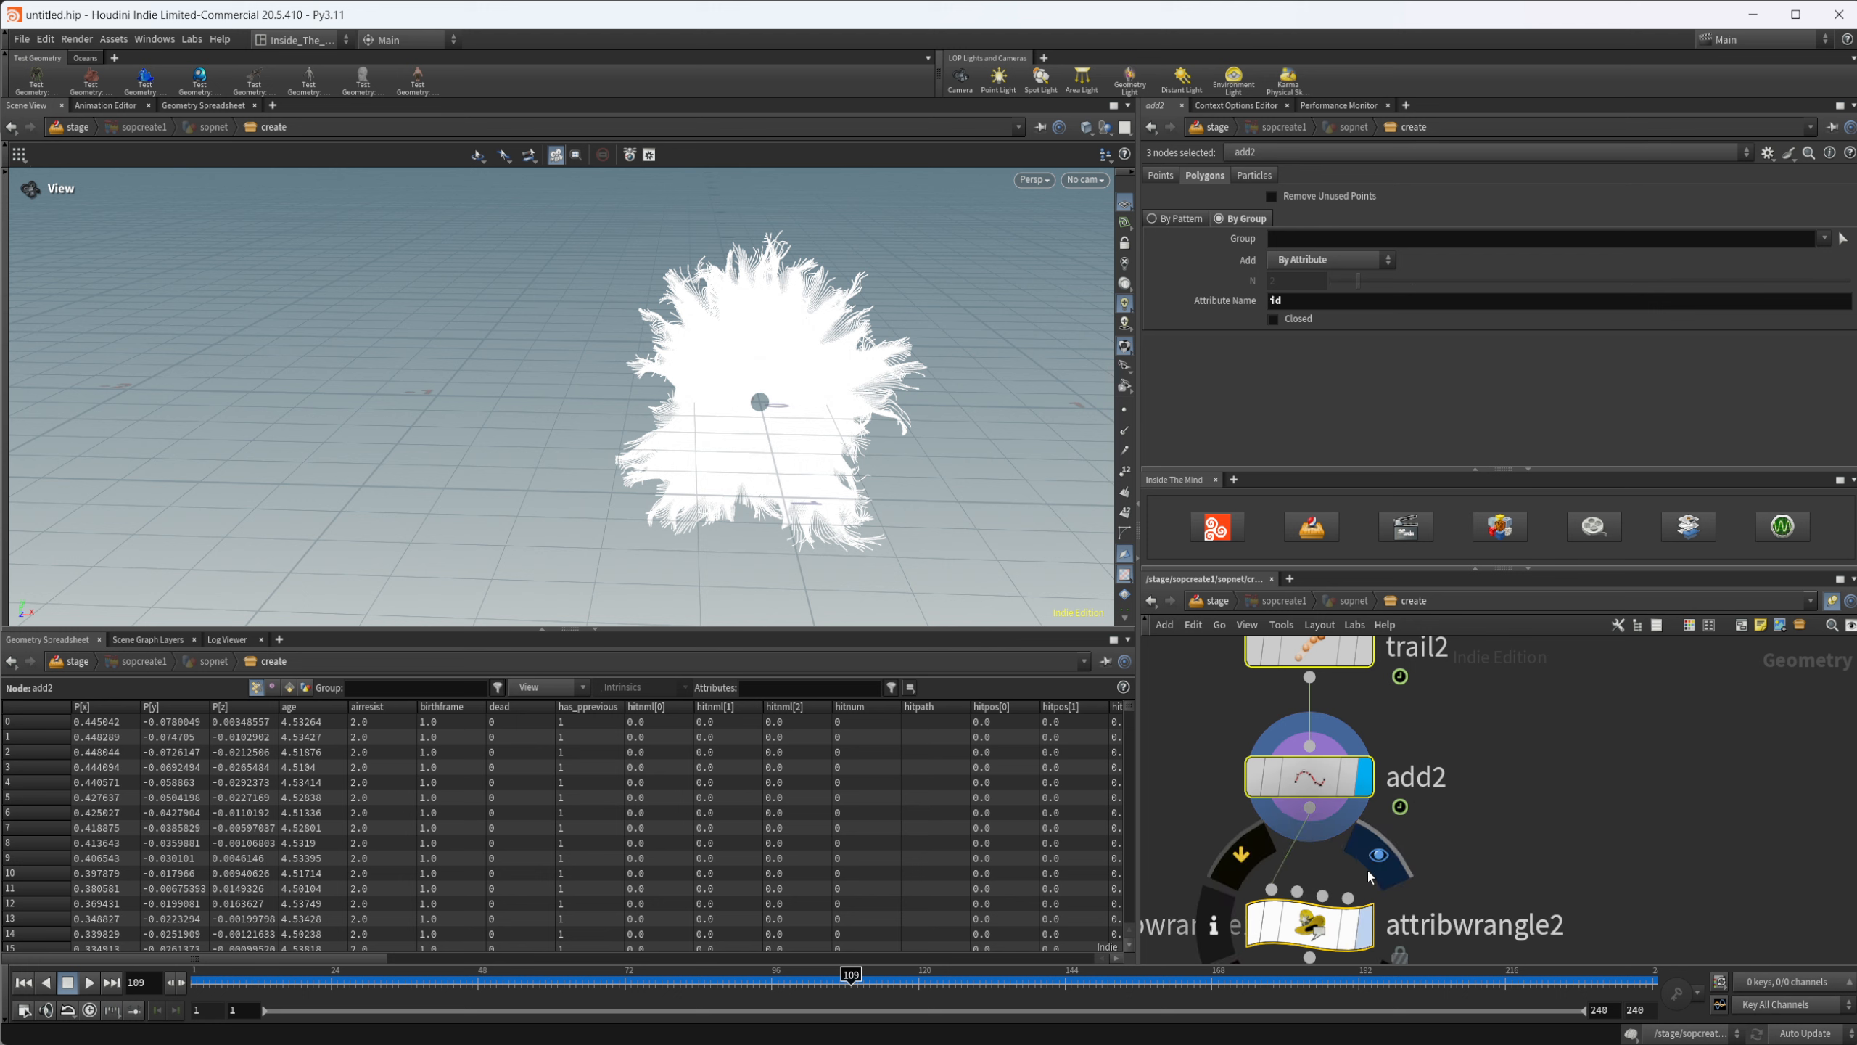
left_click(1322, 928)
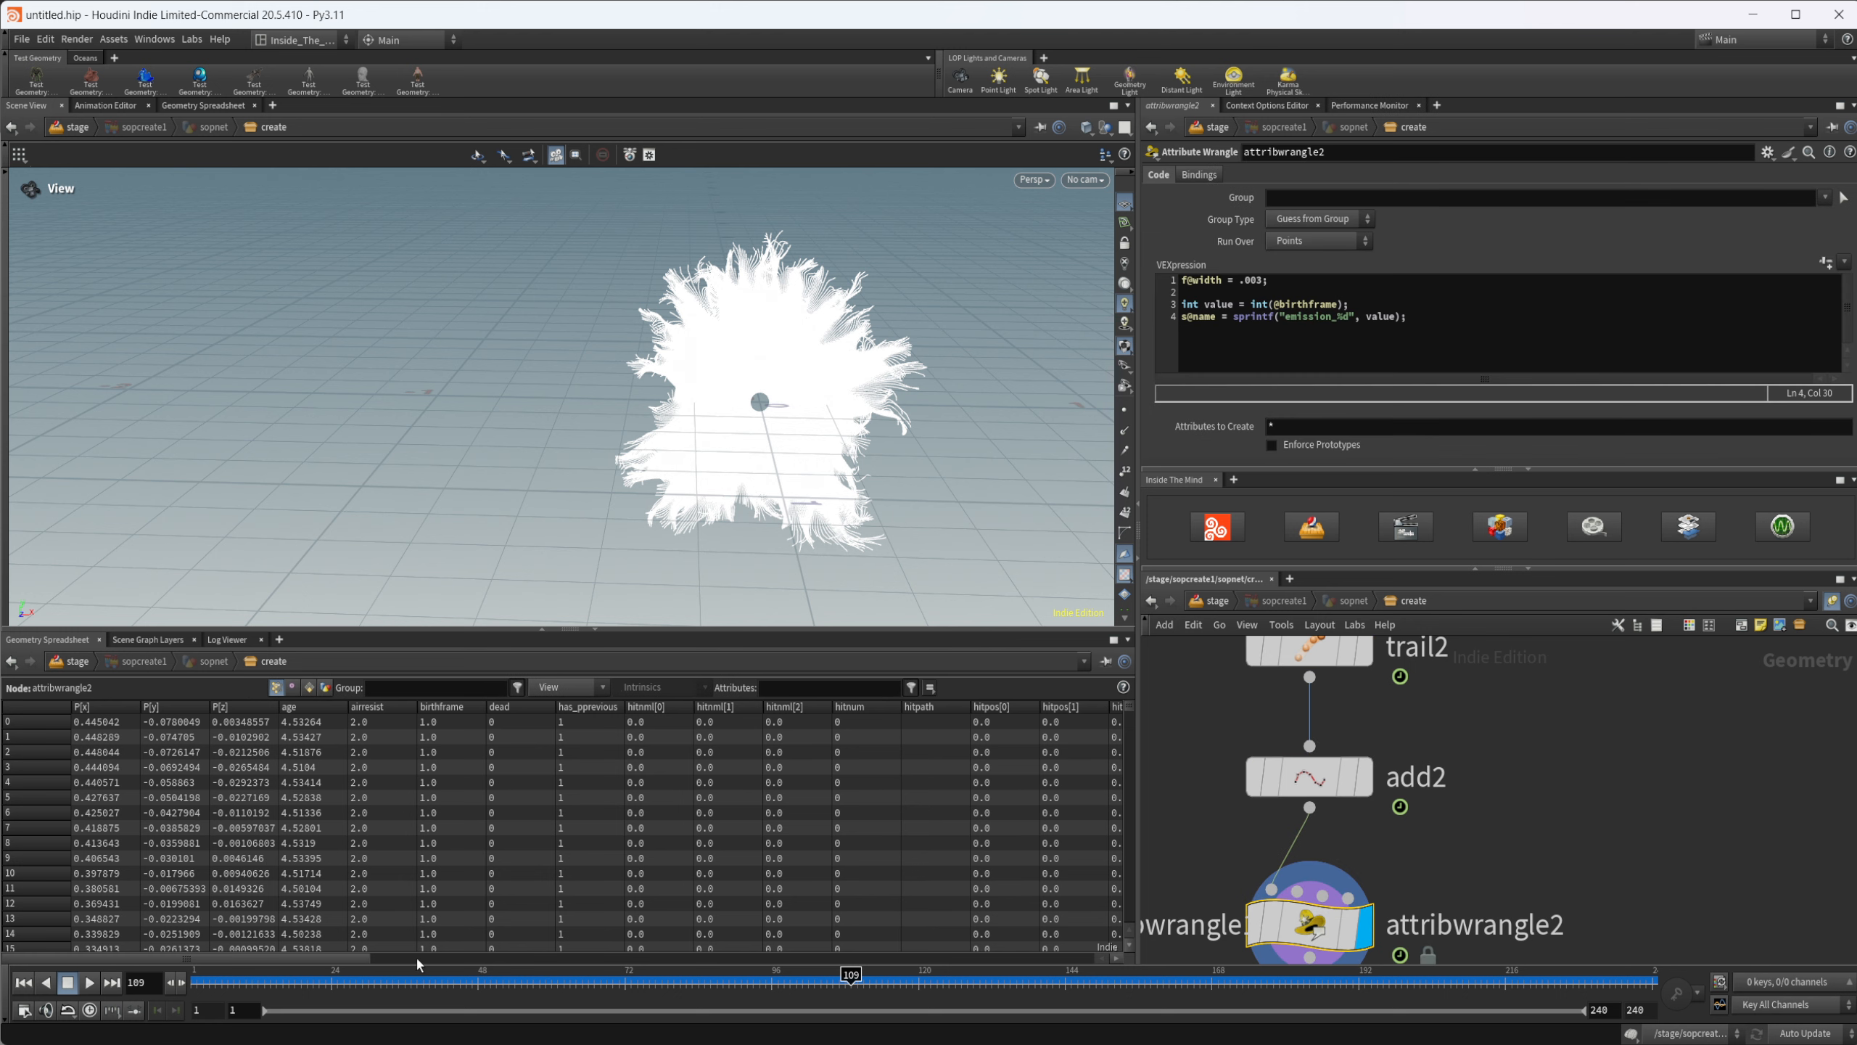
left_click(673, 957)
left_click_drag(674, 957, 893, 957)
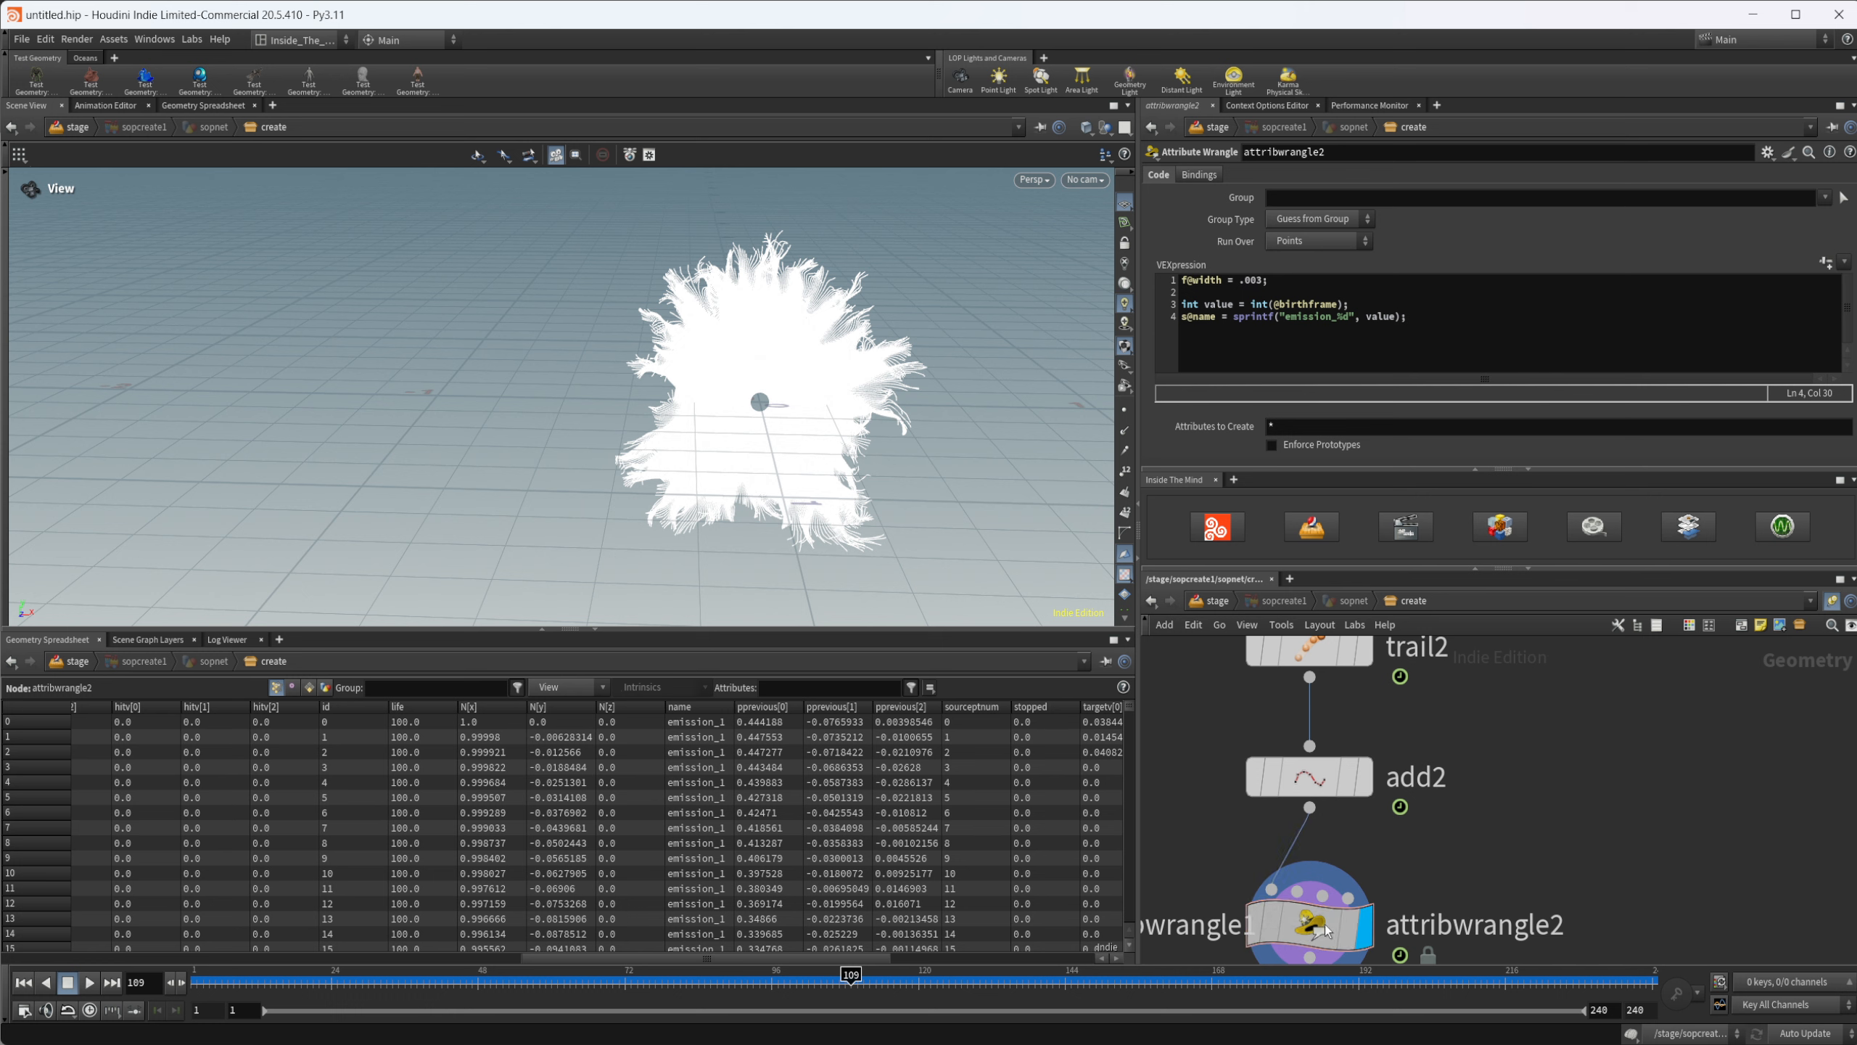
Step: Set the Impulse Activation of source_first_input inside popnet1 to $F==2 and return to the parent network
key("h")
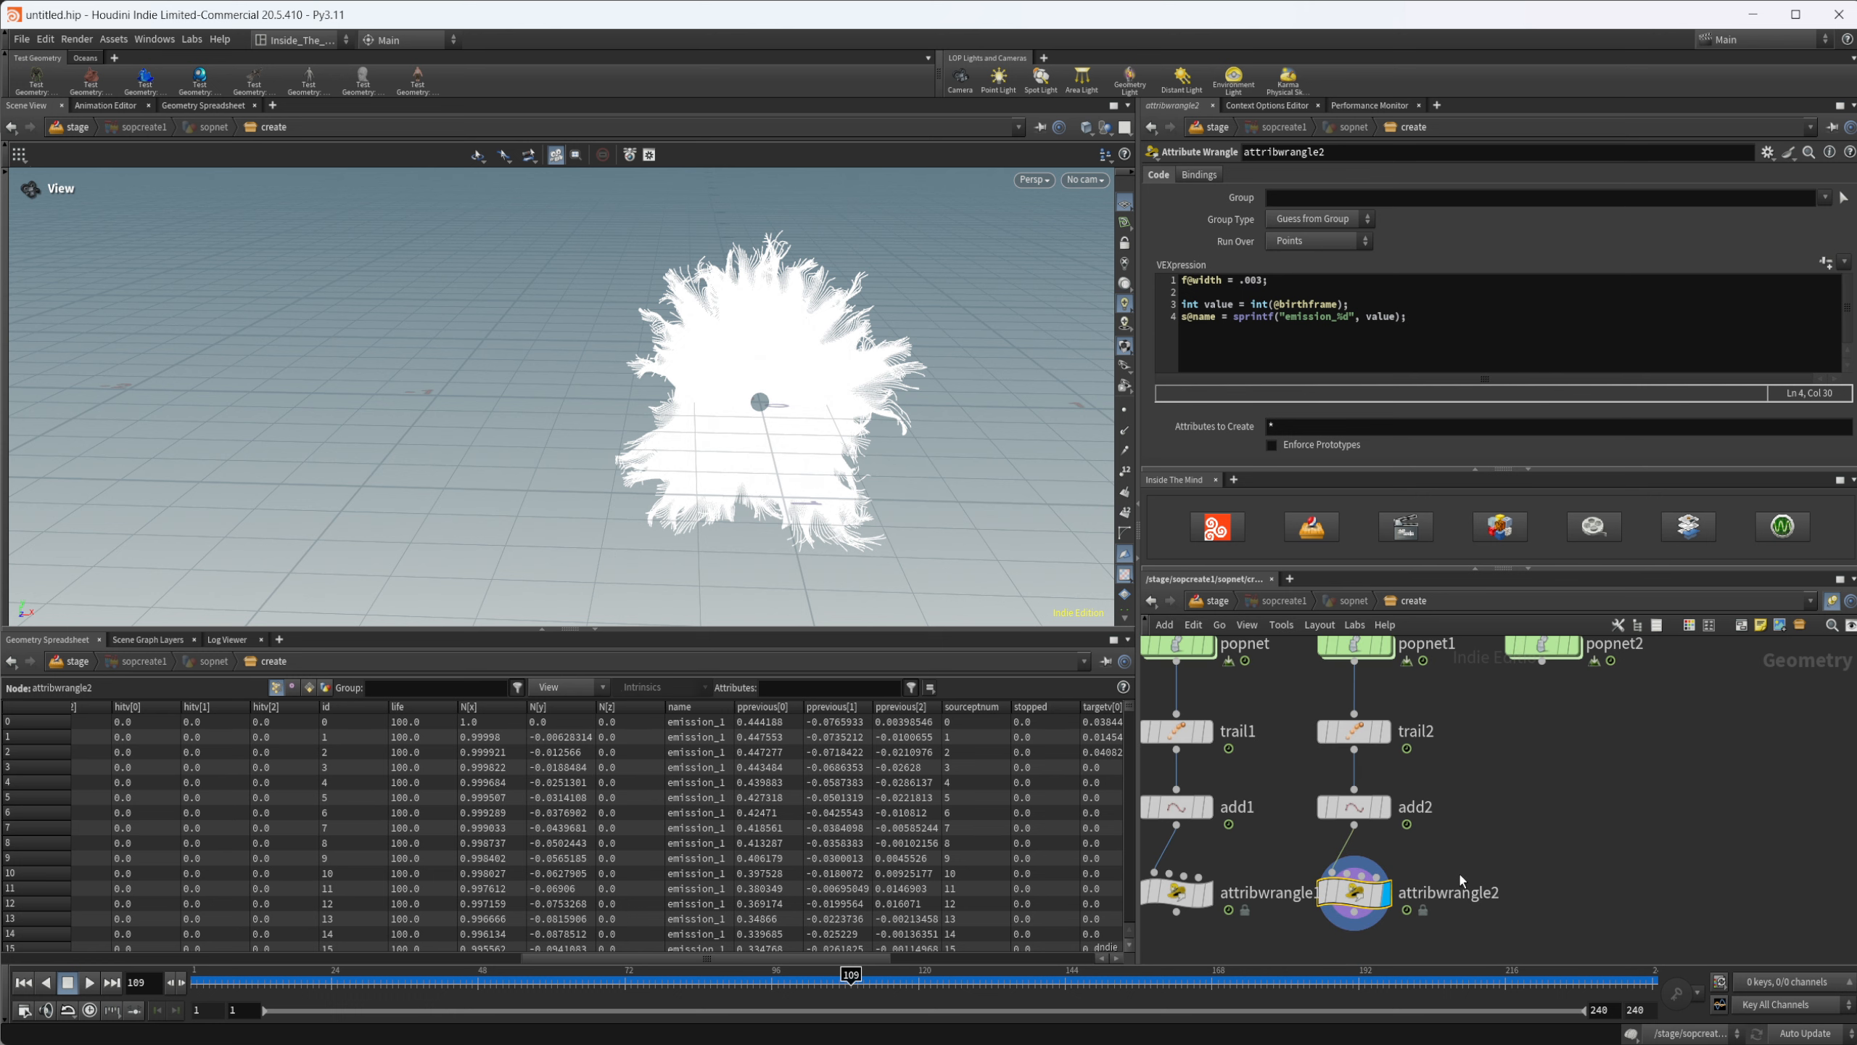
middle_click_drag(1505, 759, 1475, 842)
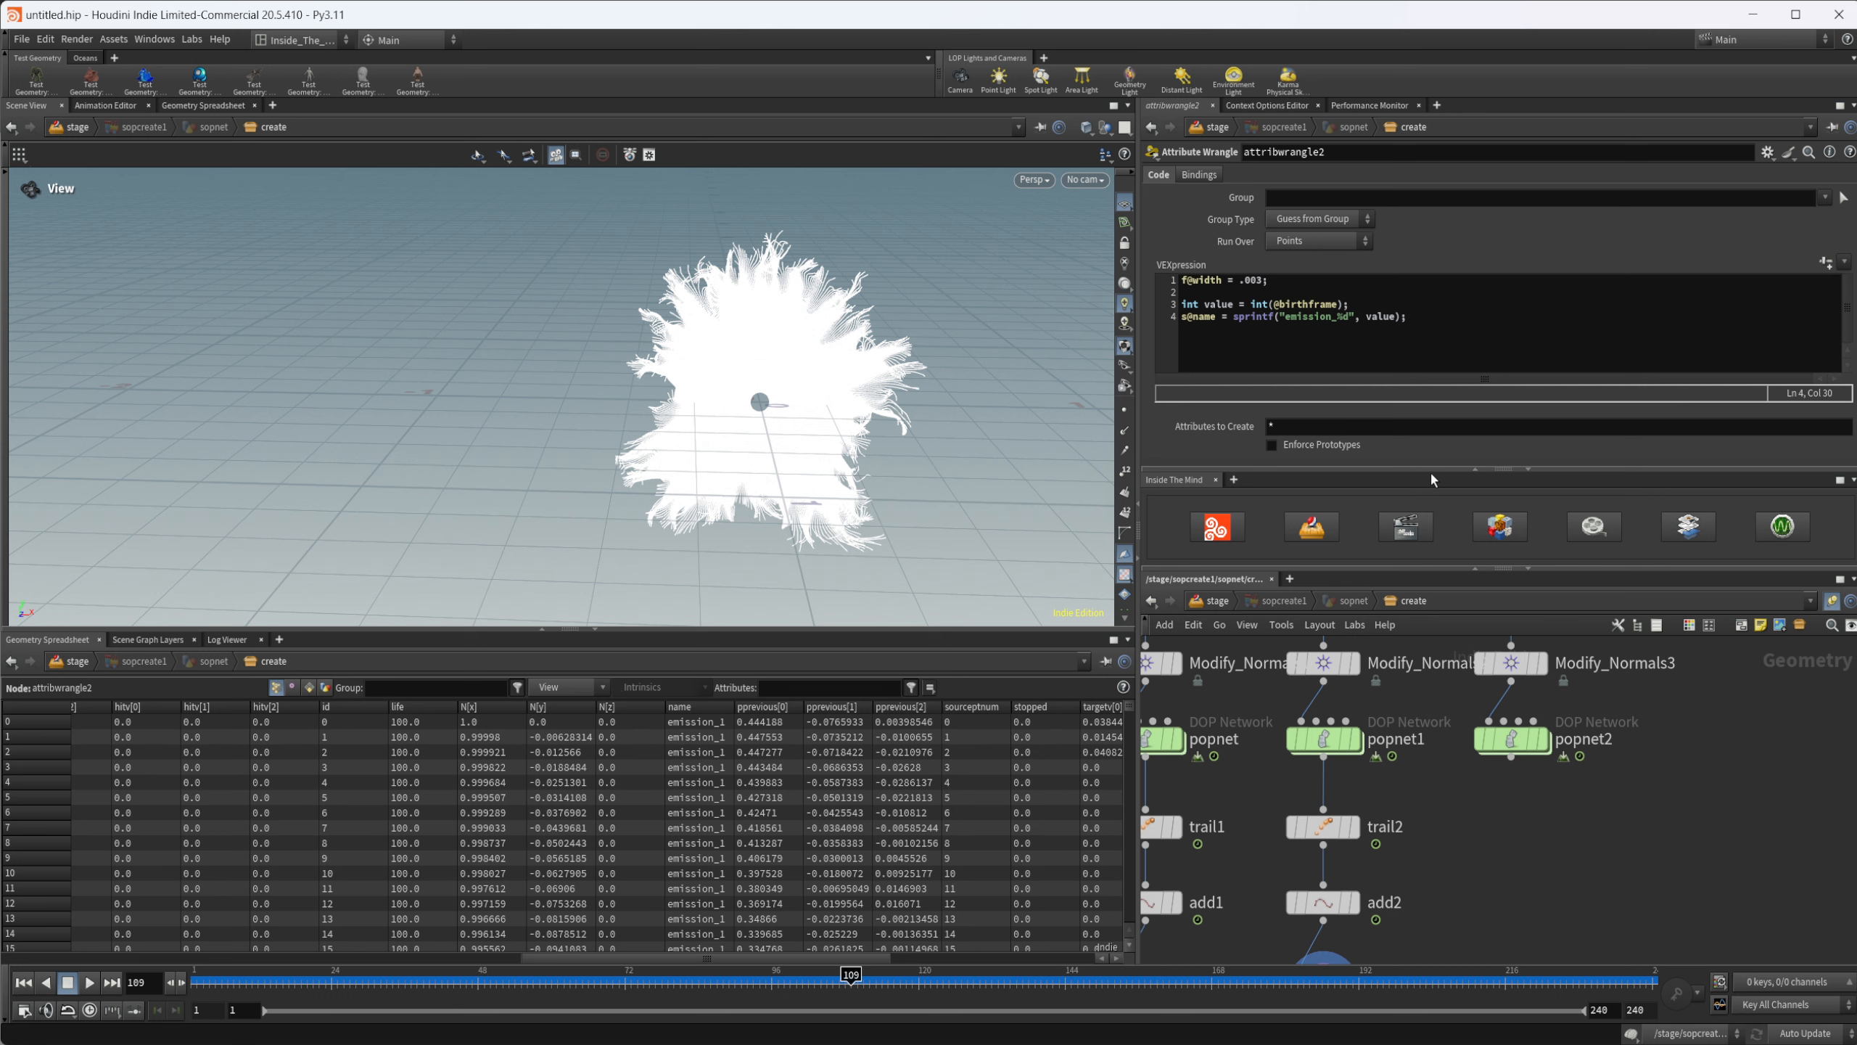
middle_click_drag(1411, 789, 1404, 838)
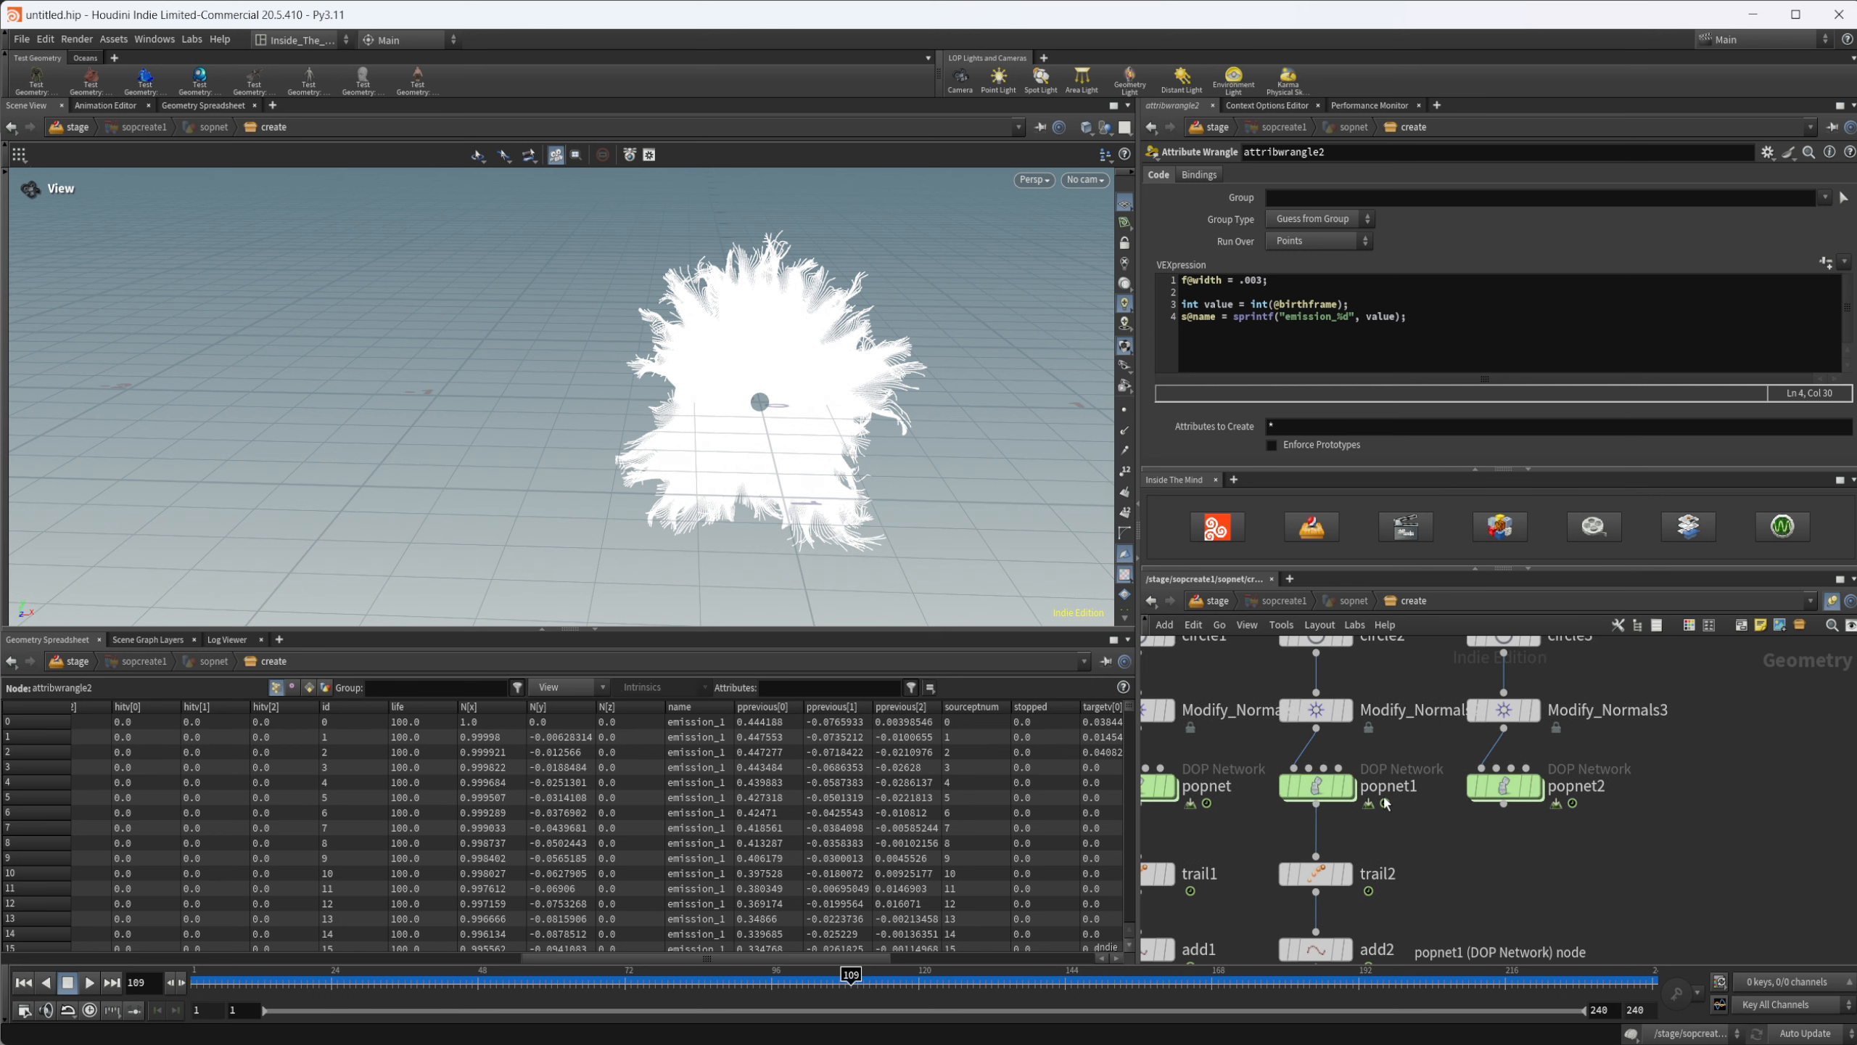
middle_click_drag(1419, 674, 1412, 755)
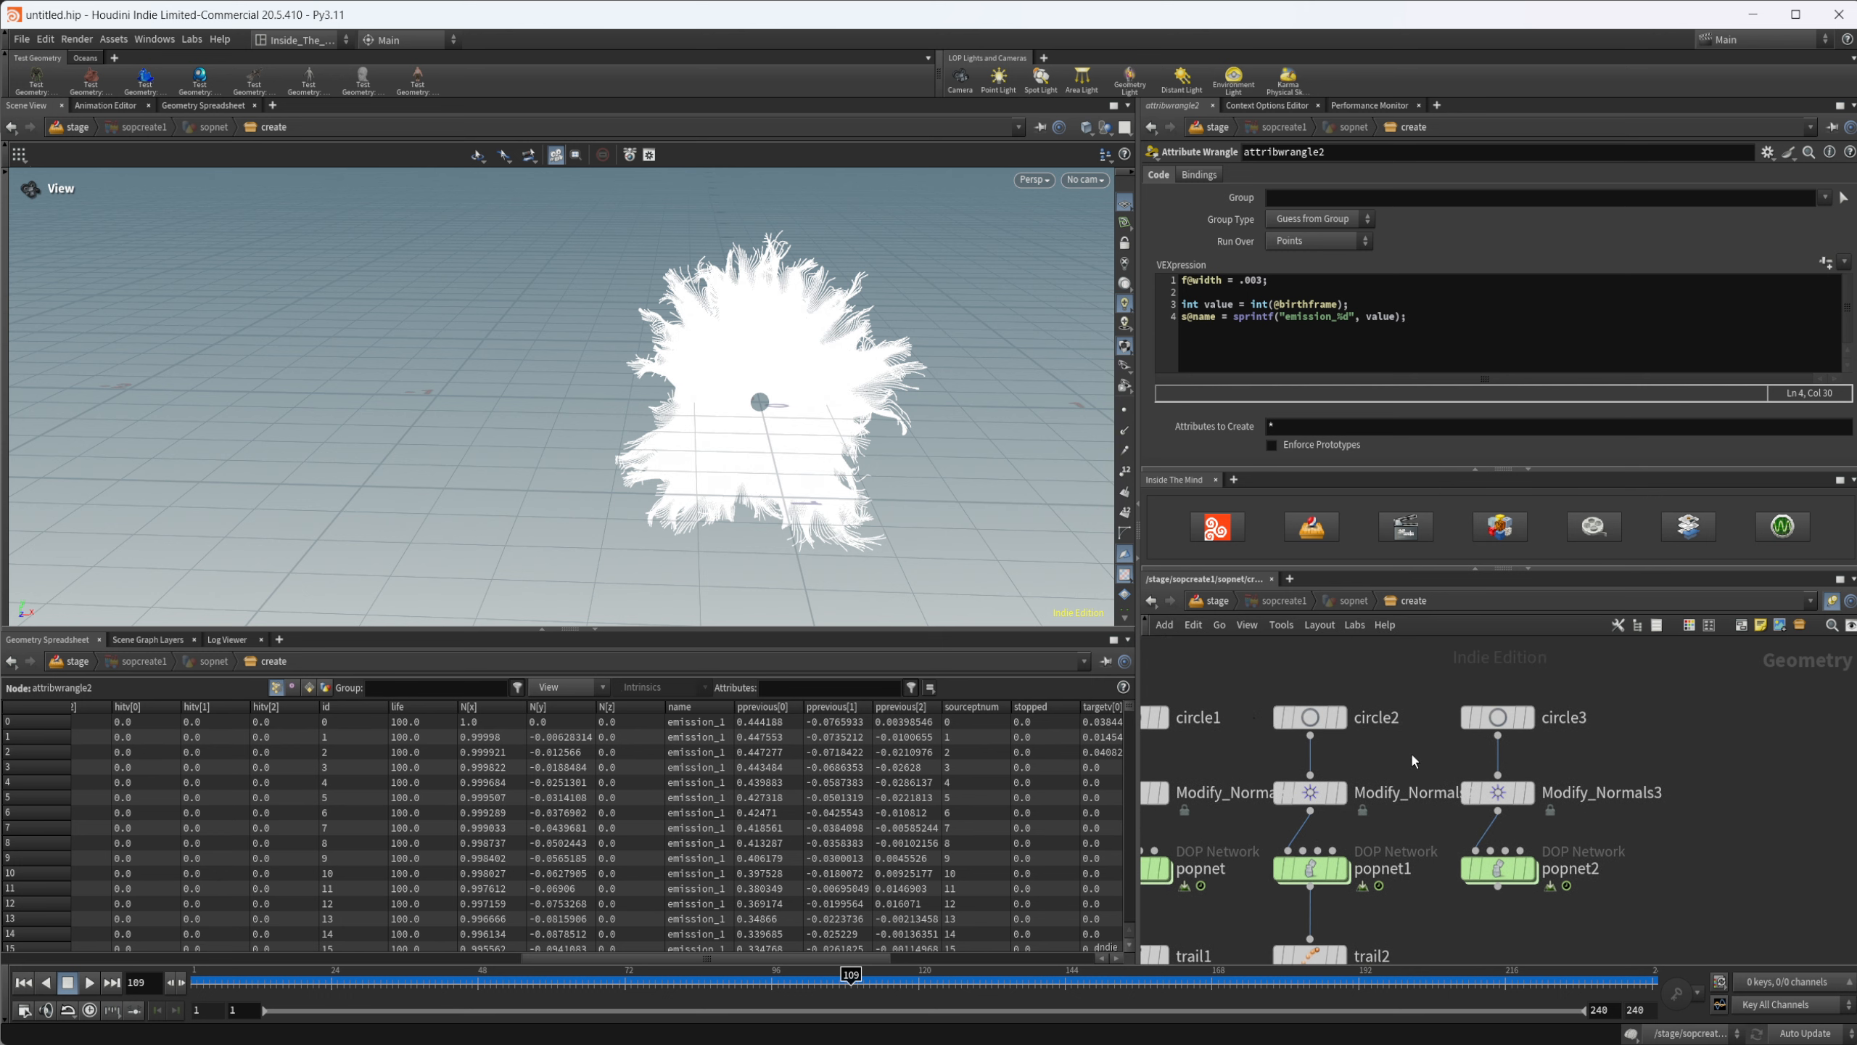
double_click(1309, 868)
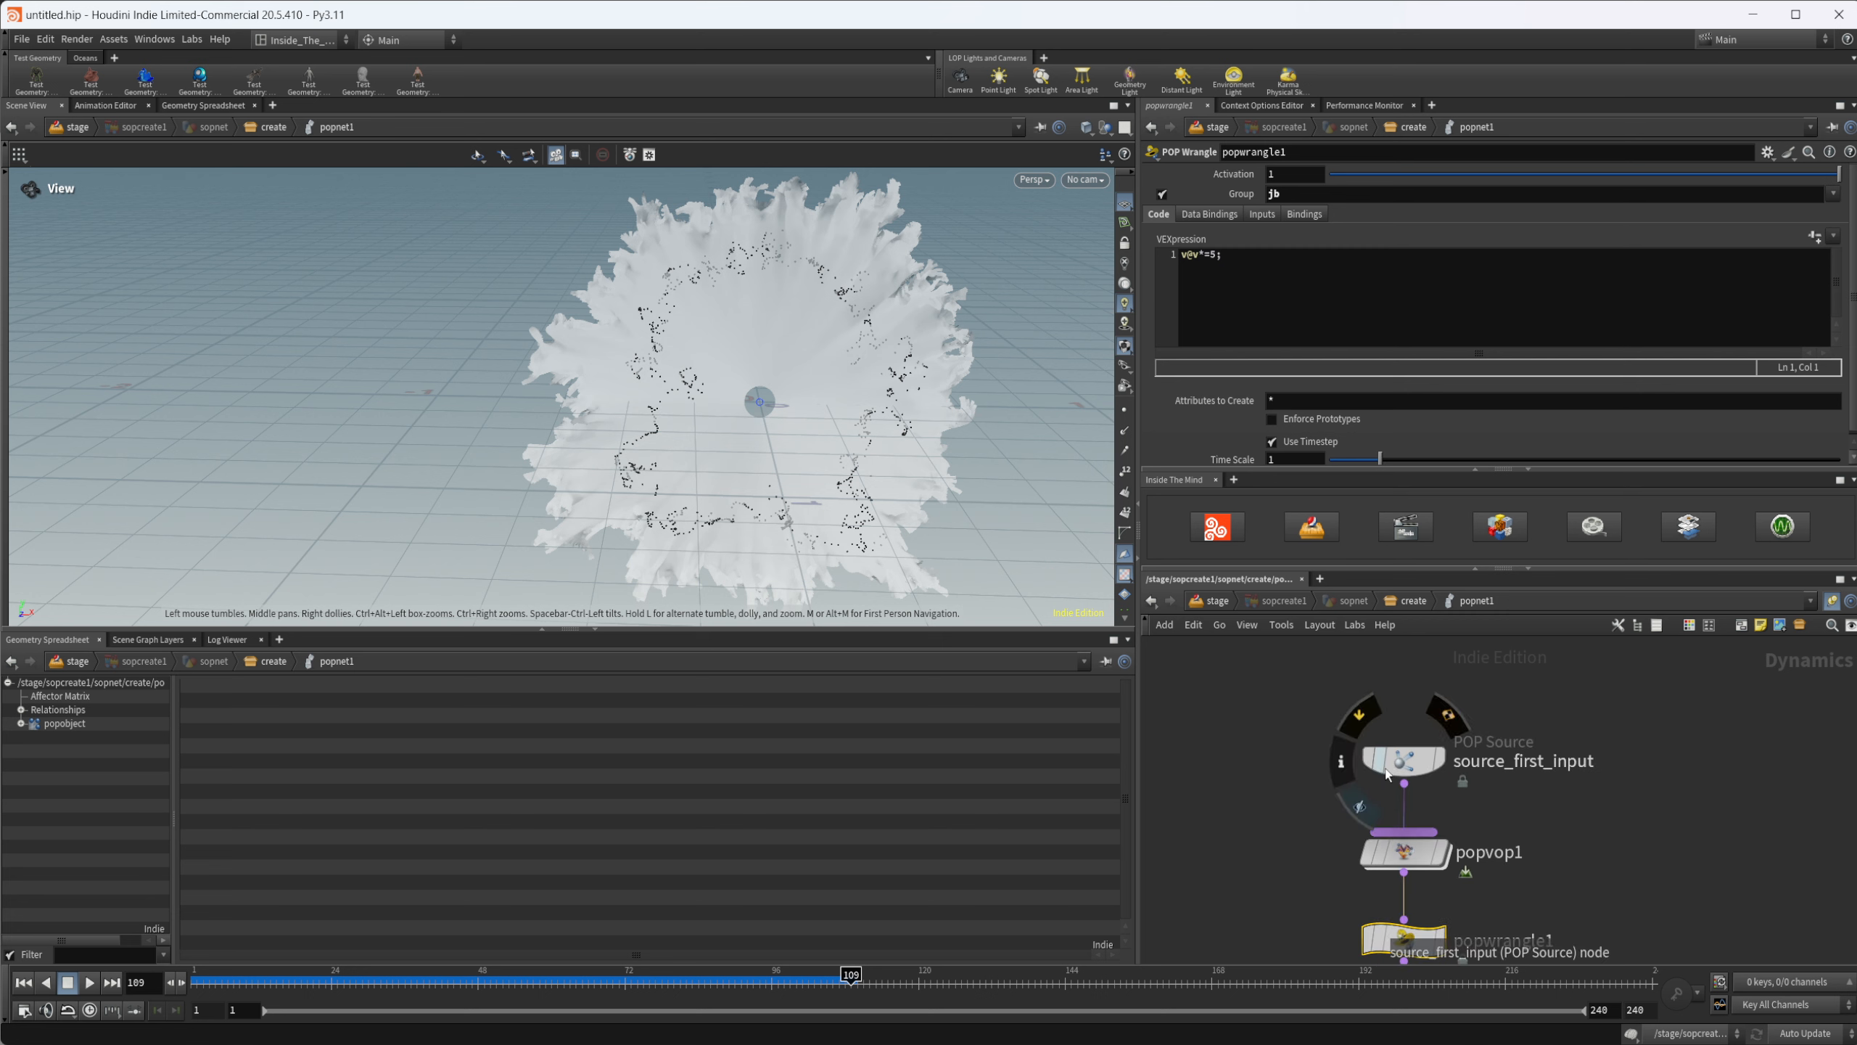
left_click(1403, 759)
left_click(1291, 217)
type("$F==1")
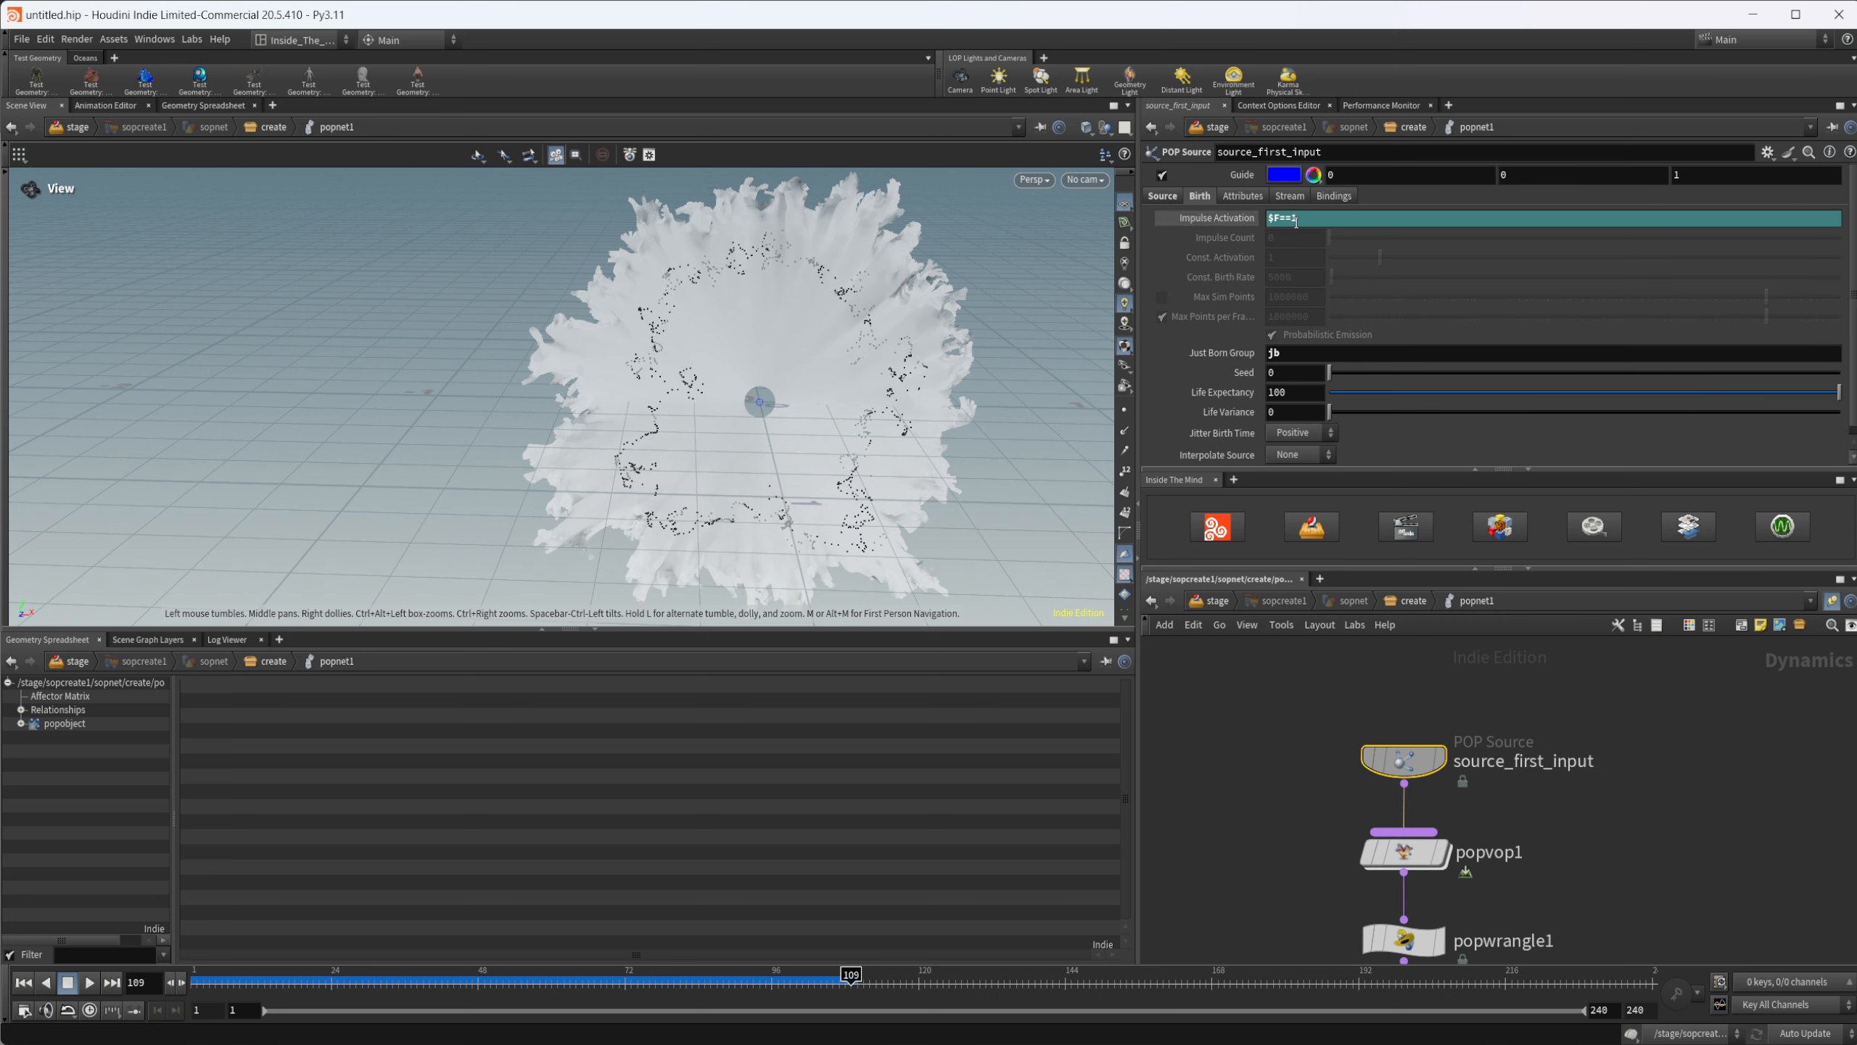
key("Return")
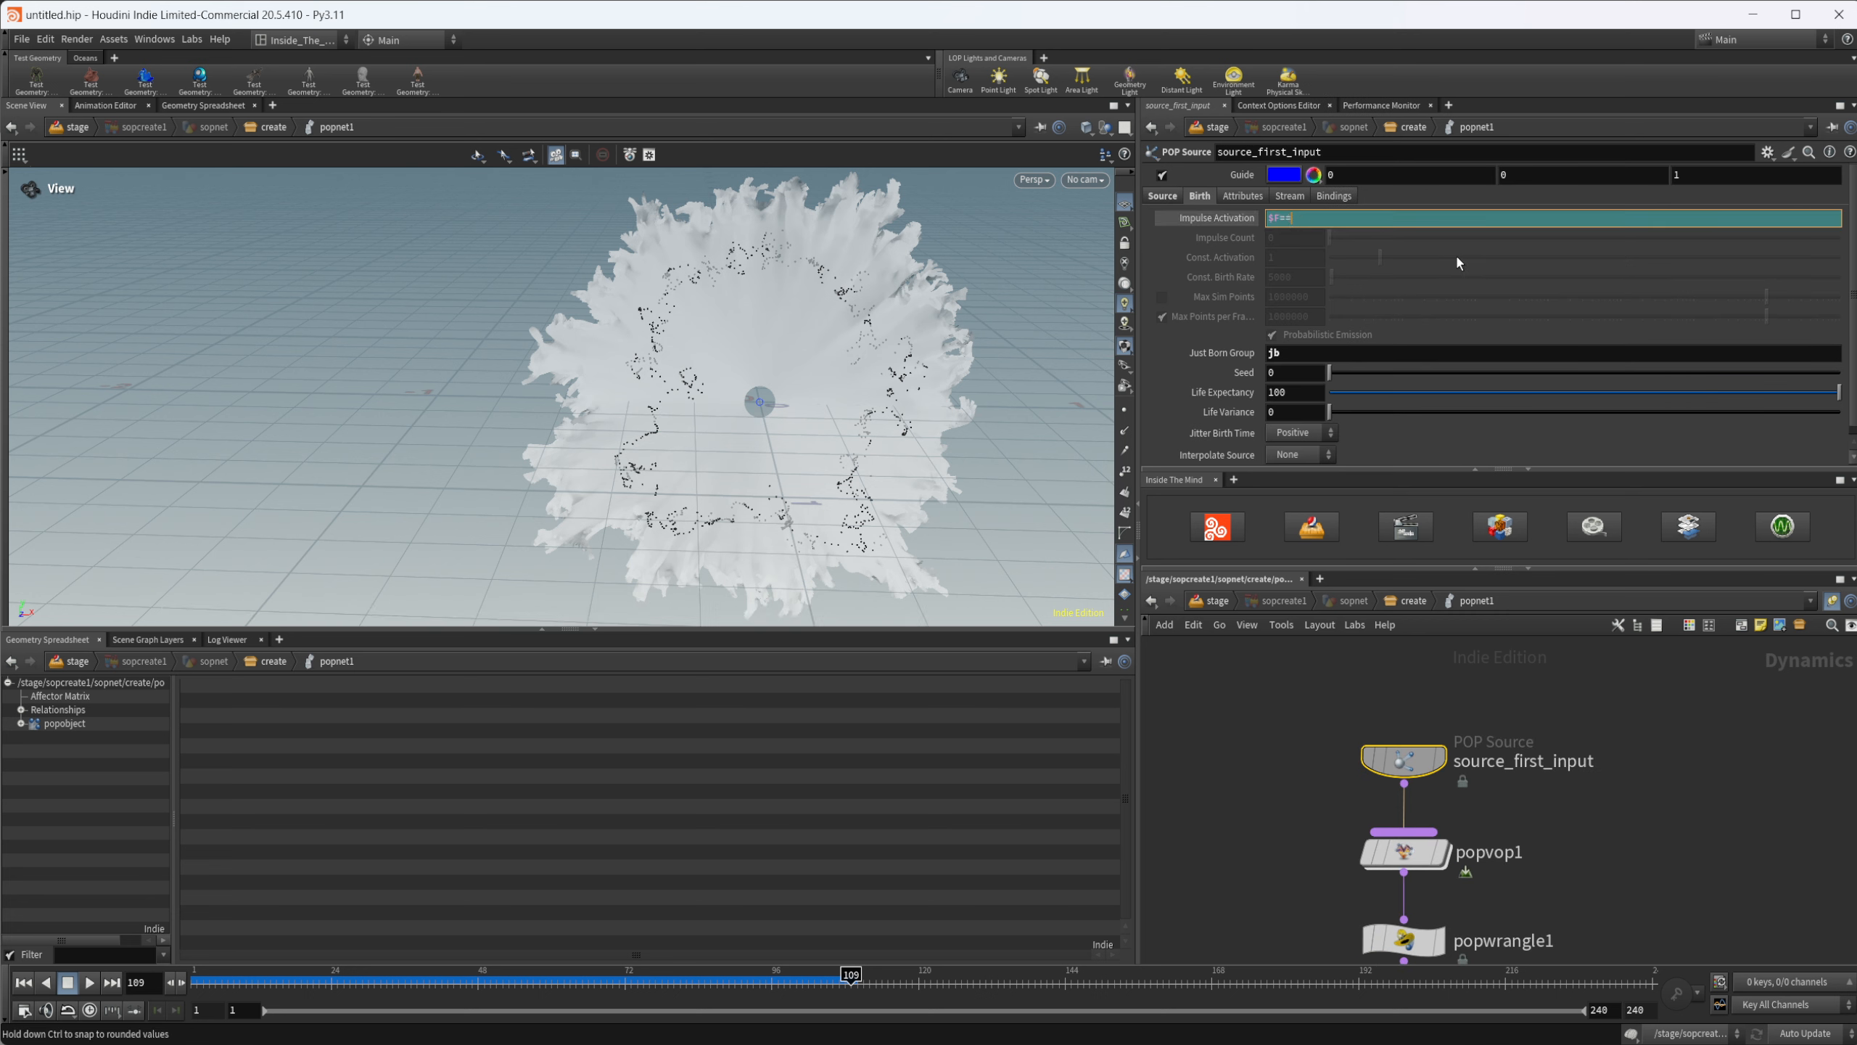
key("u")
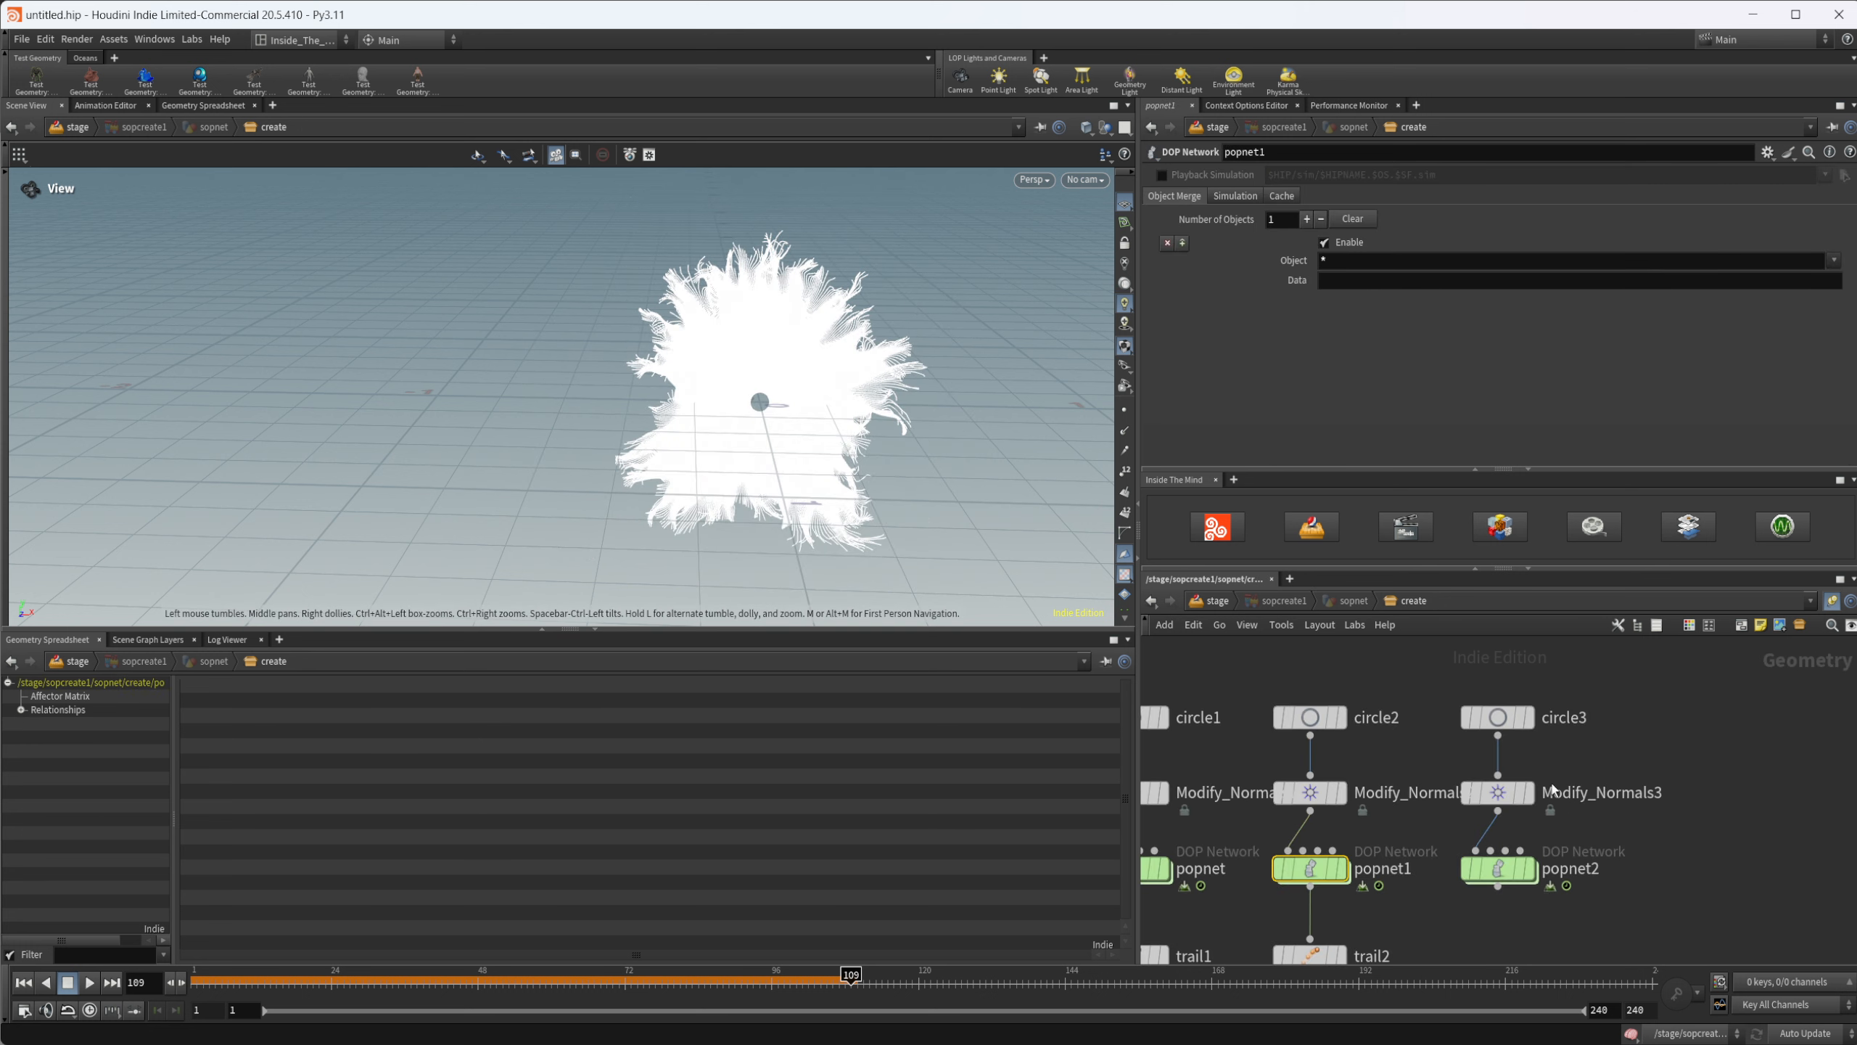
Step: Set the Impulse Activation of source_first_input inside popnet2 to $F==3 and return to the create network
double_click(1497, 870)
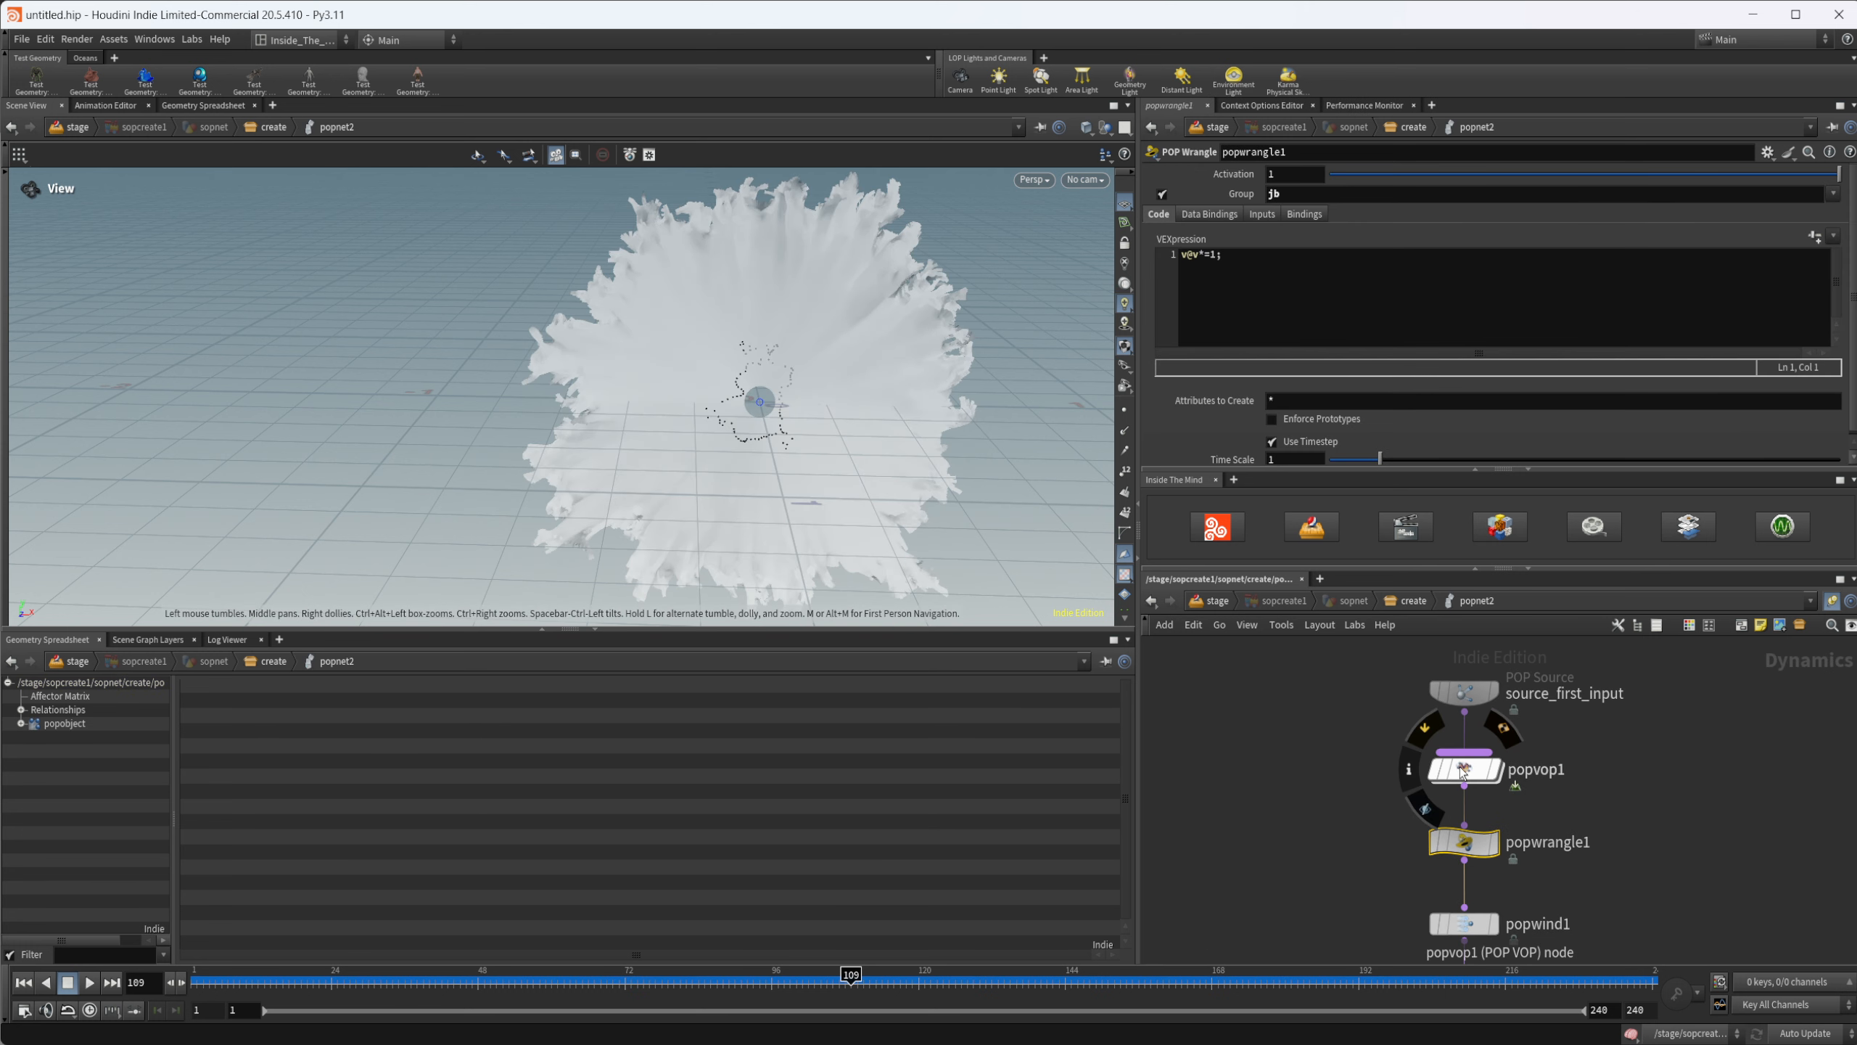
left_click(1462, 770)
left_click(1464, 691)
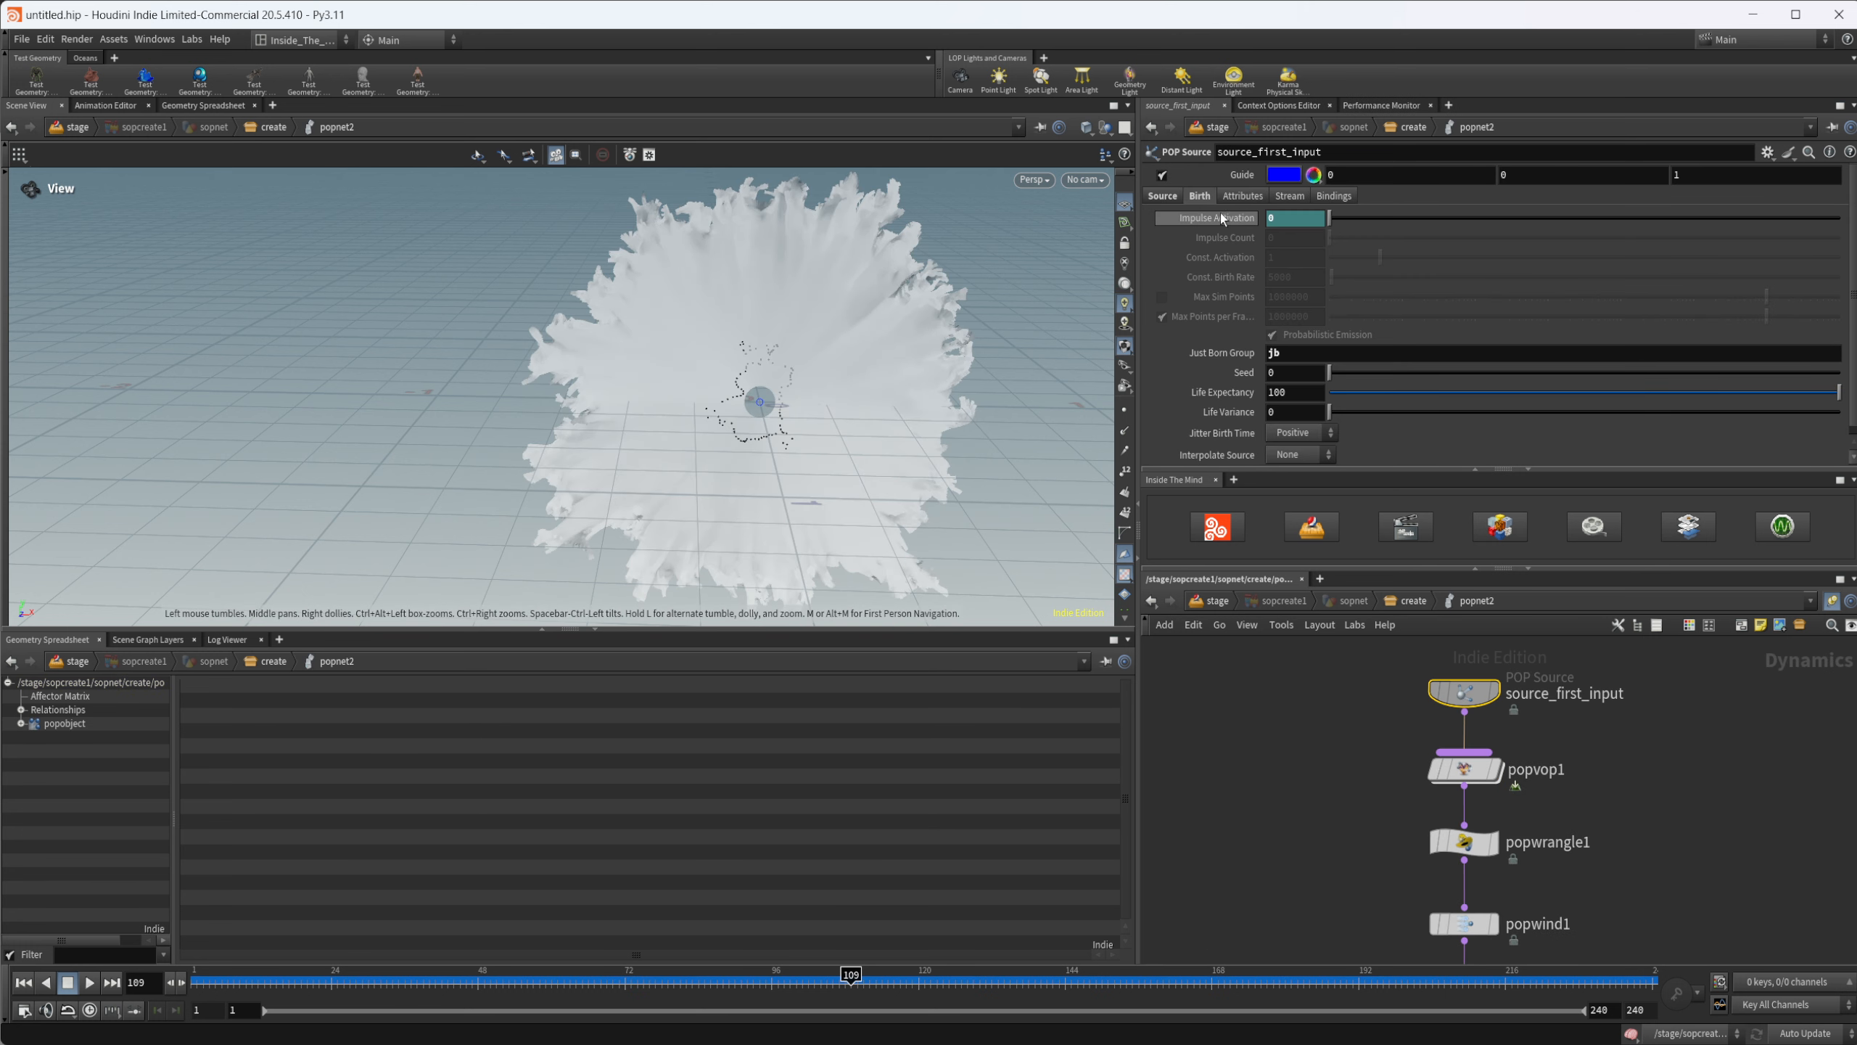
left_click(1295, 217)
type("$F==1")
key("BackSpace")
type("3")
key("Return")
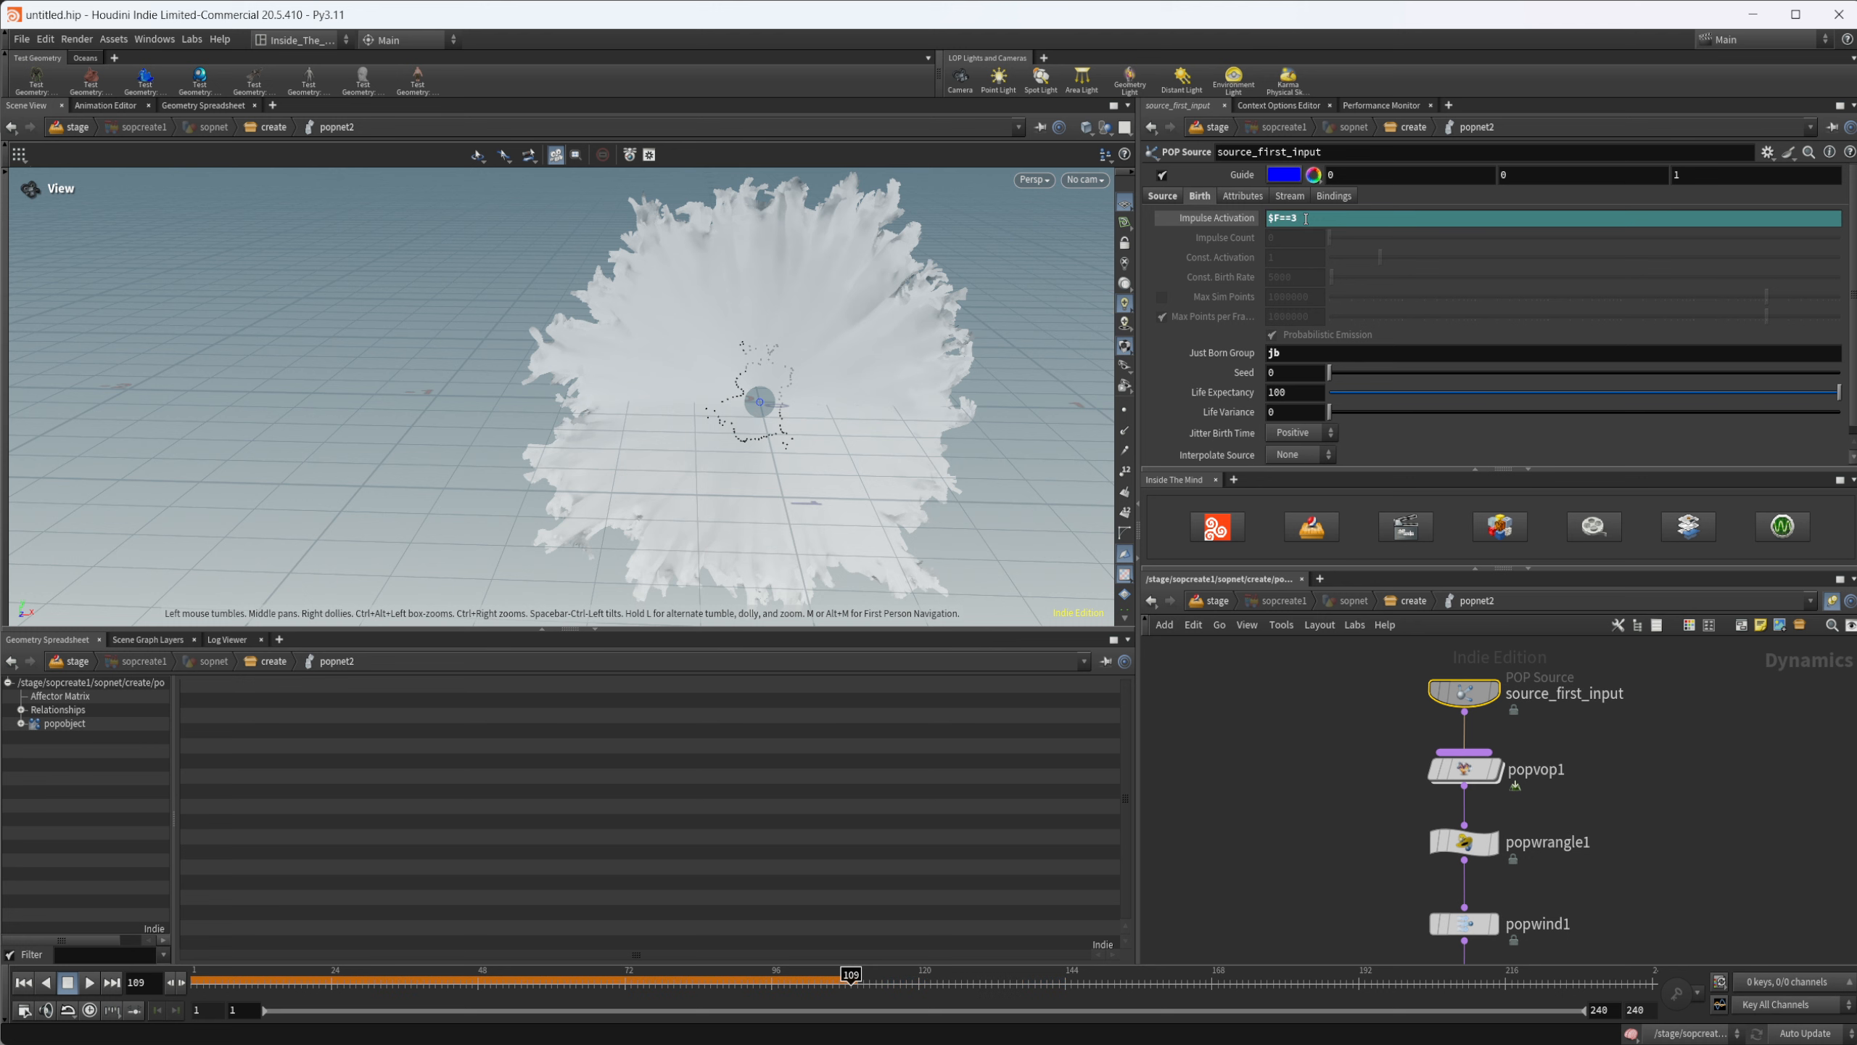
left_click(1406, 600)
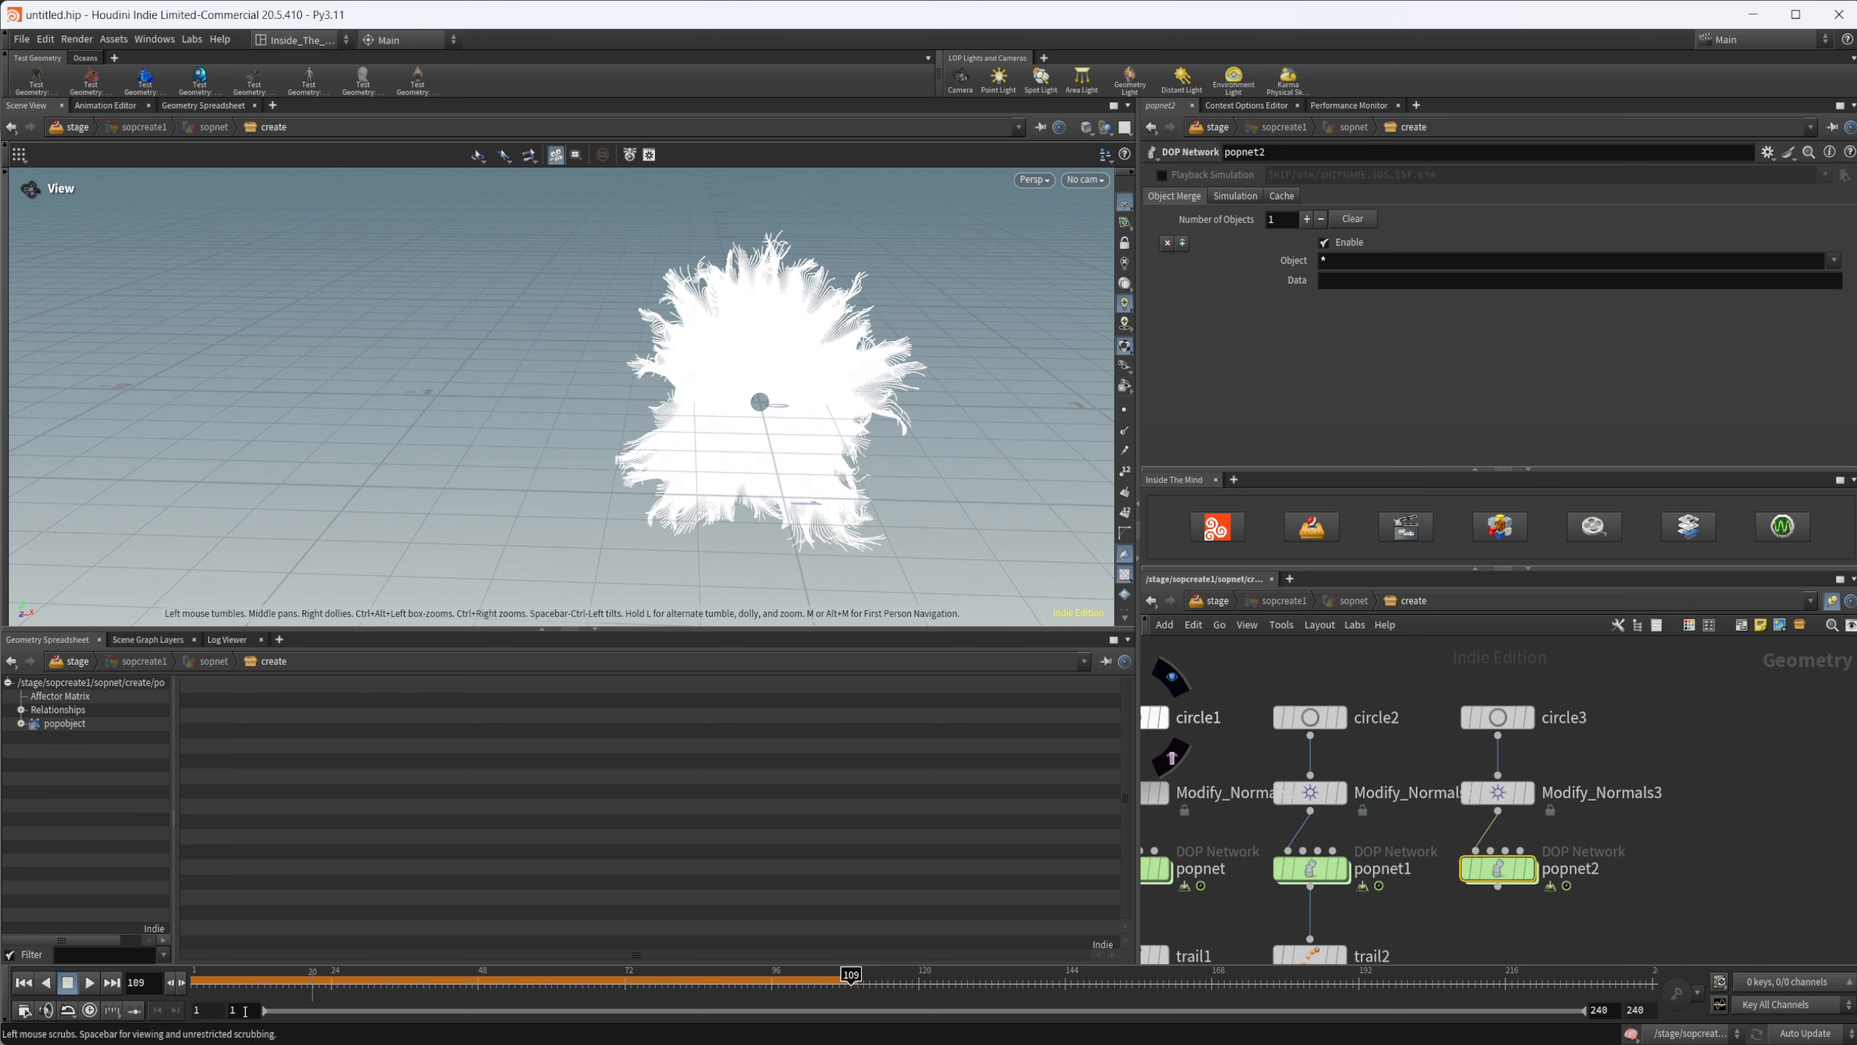
Step: Rewind to the first frame, simulate to frame 98, and check attribwrangle2's name attribute in the geometry spreadsheet
left_click(24, 982)
middle_click_drag(1462, 915, 1448, 778)
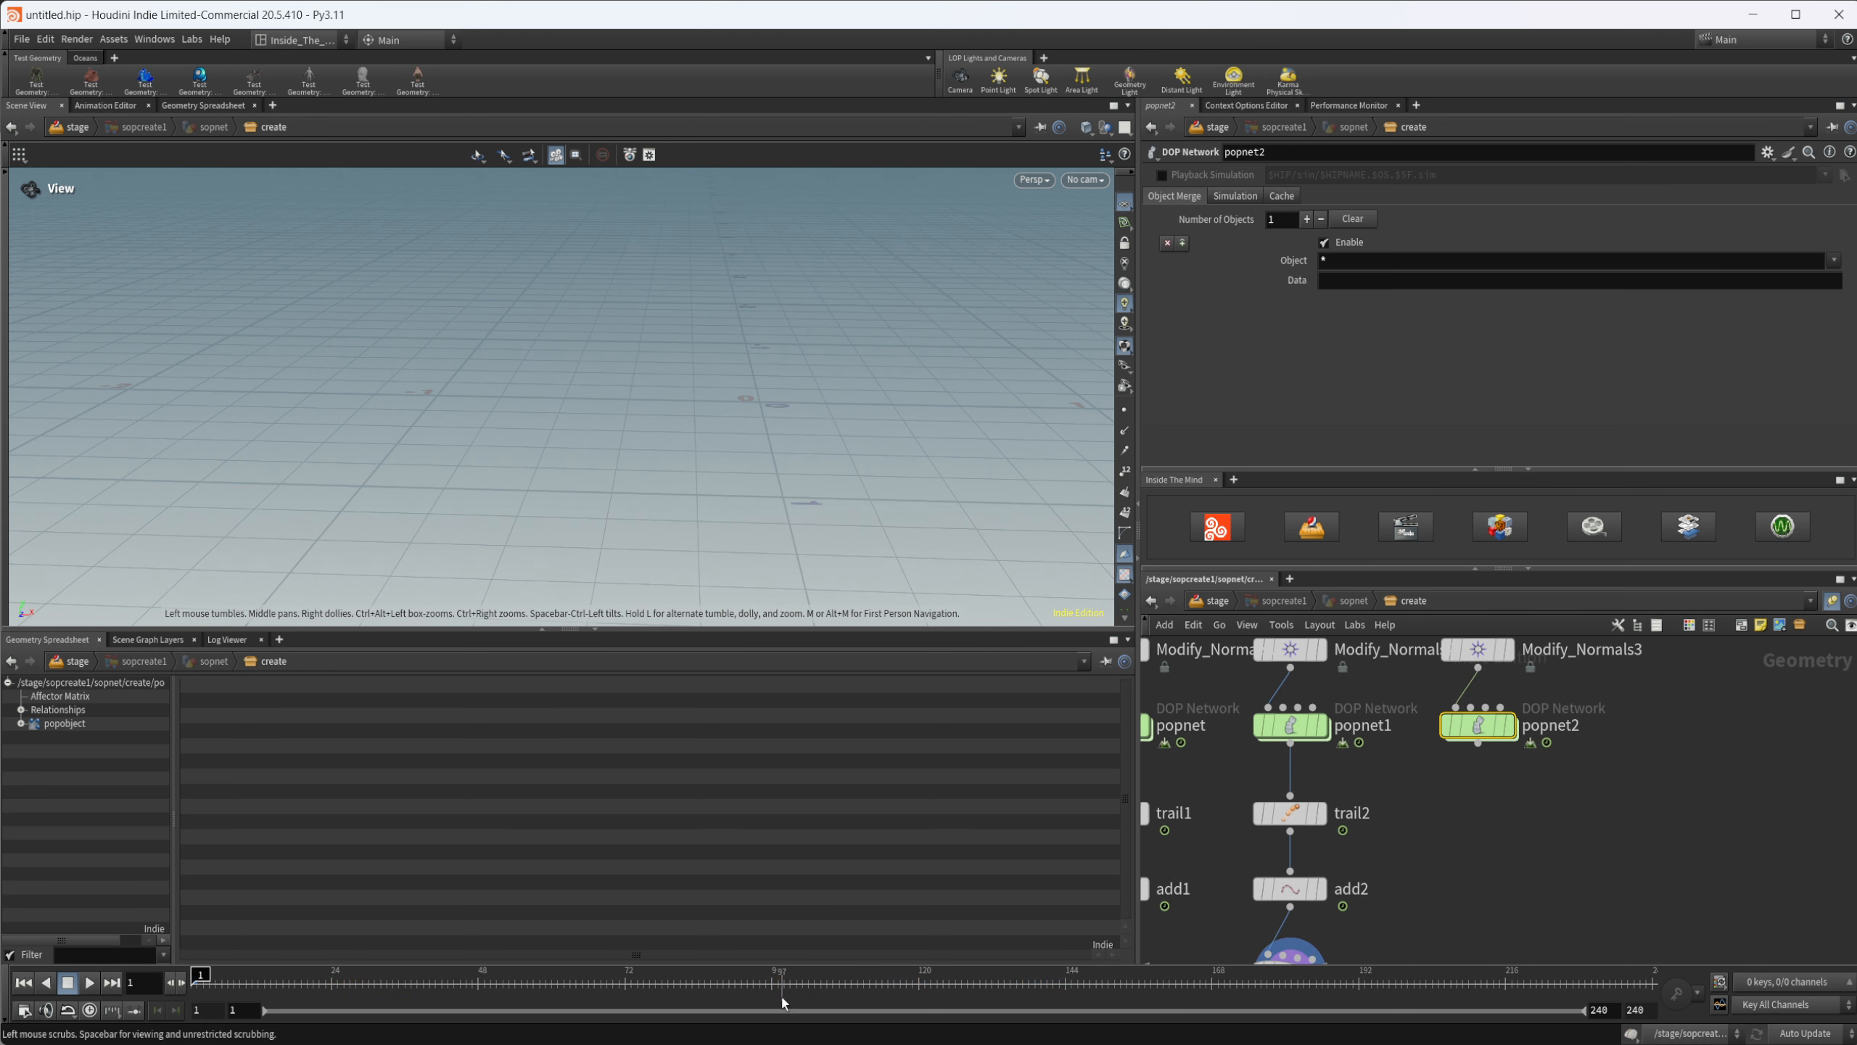
middle_click_drag(1448, 931, 1410, 722)
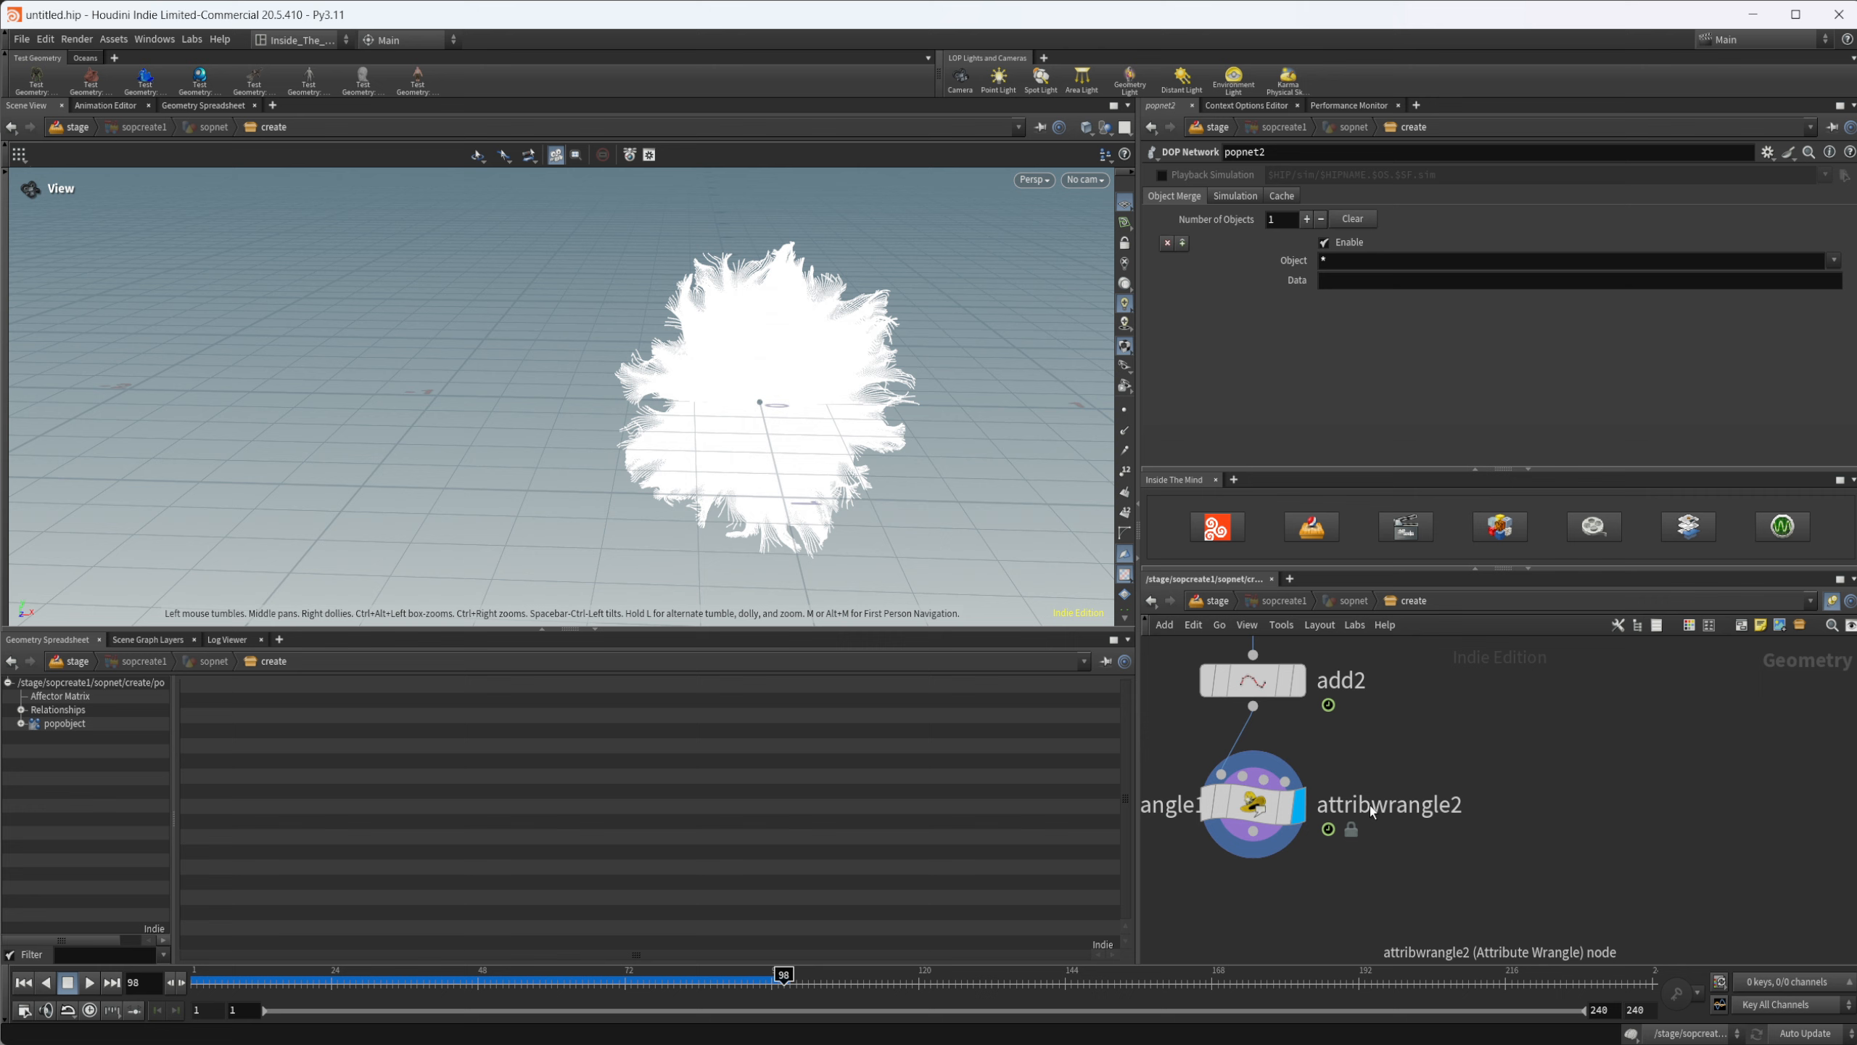
left_click(1252, 803)
left_click_drag(344, 958, 798, 933)
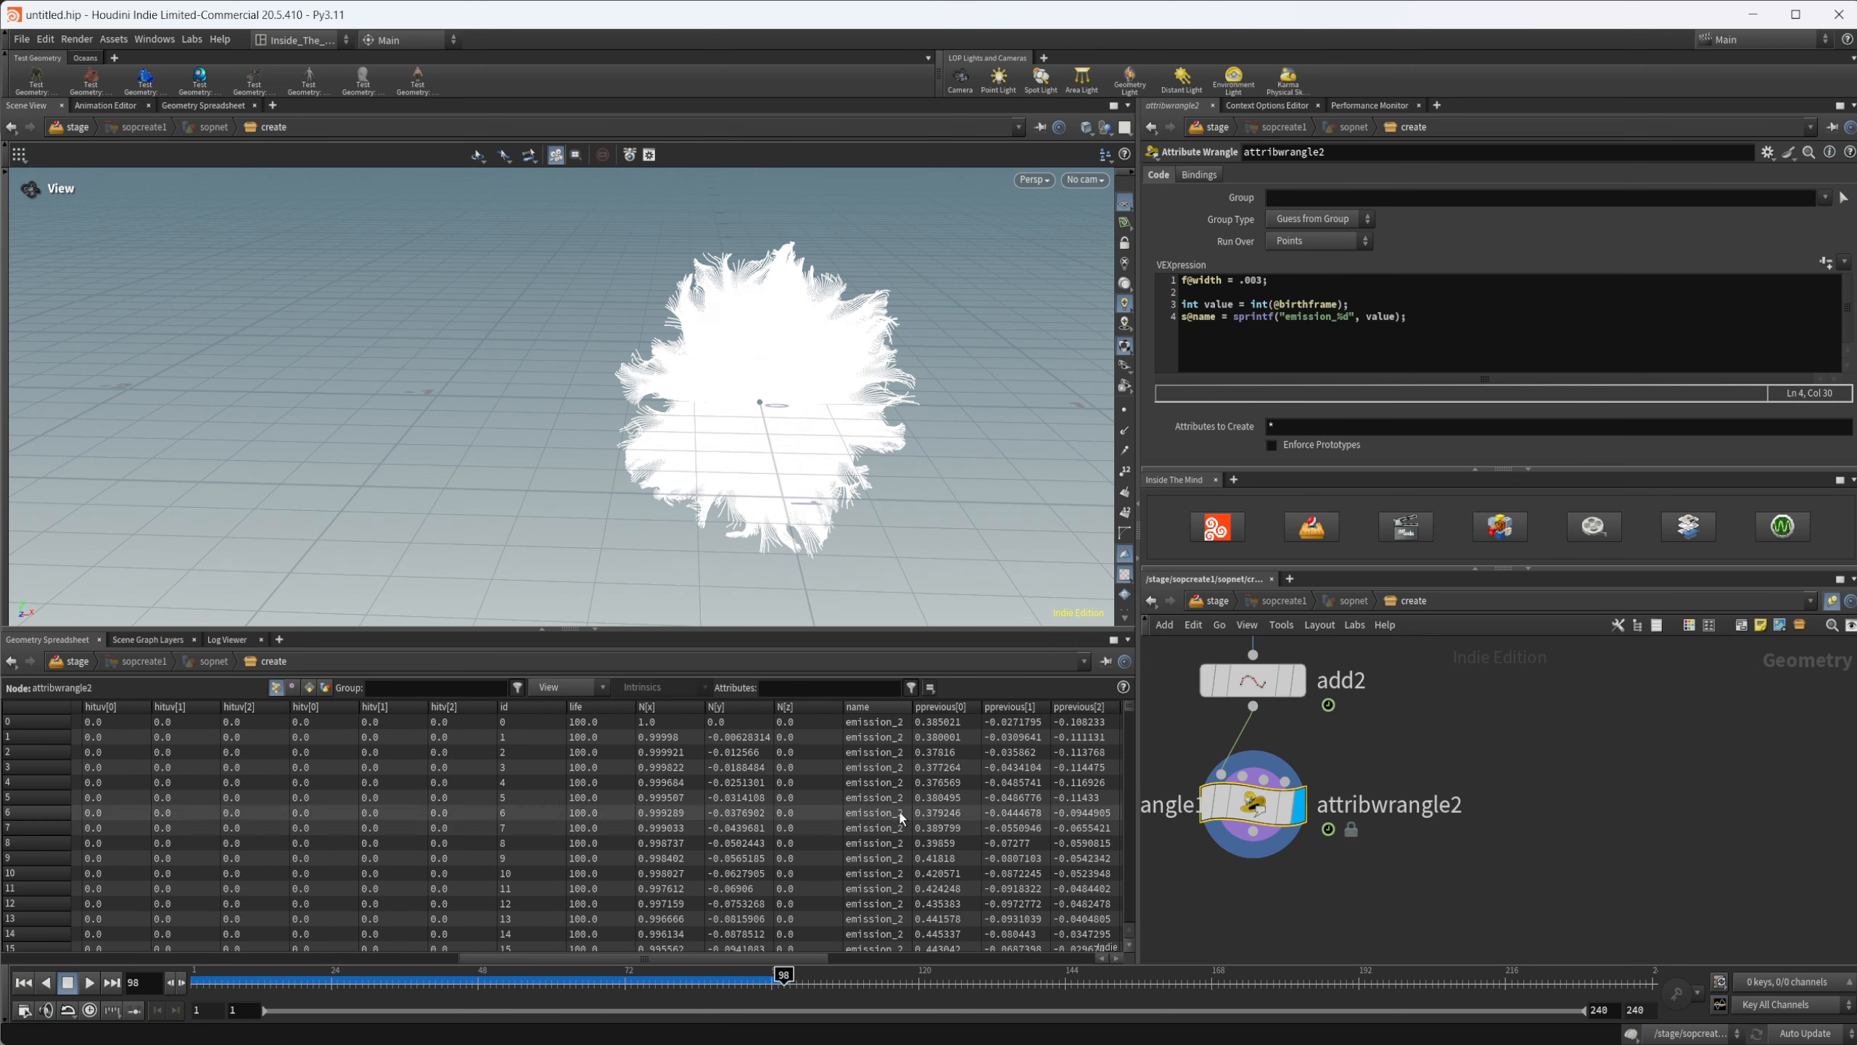
Step: Duplicate the trail, add and attribute wrangle chain under popnet2 and display attribwrangle3
scroll(1309, 849, "down", 5)
left_click_drag(1303, 880, 1391, 754)
scroll(1391, 734, "up", 3)
left_click(1455, 755)
middle_click_drag(1523, 892, 1536, 750)
scroll(1536, 751, "down", 2)
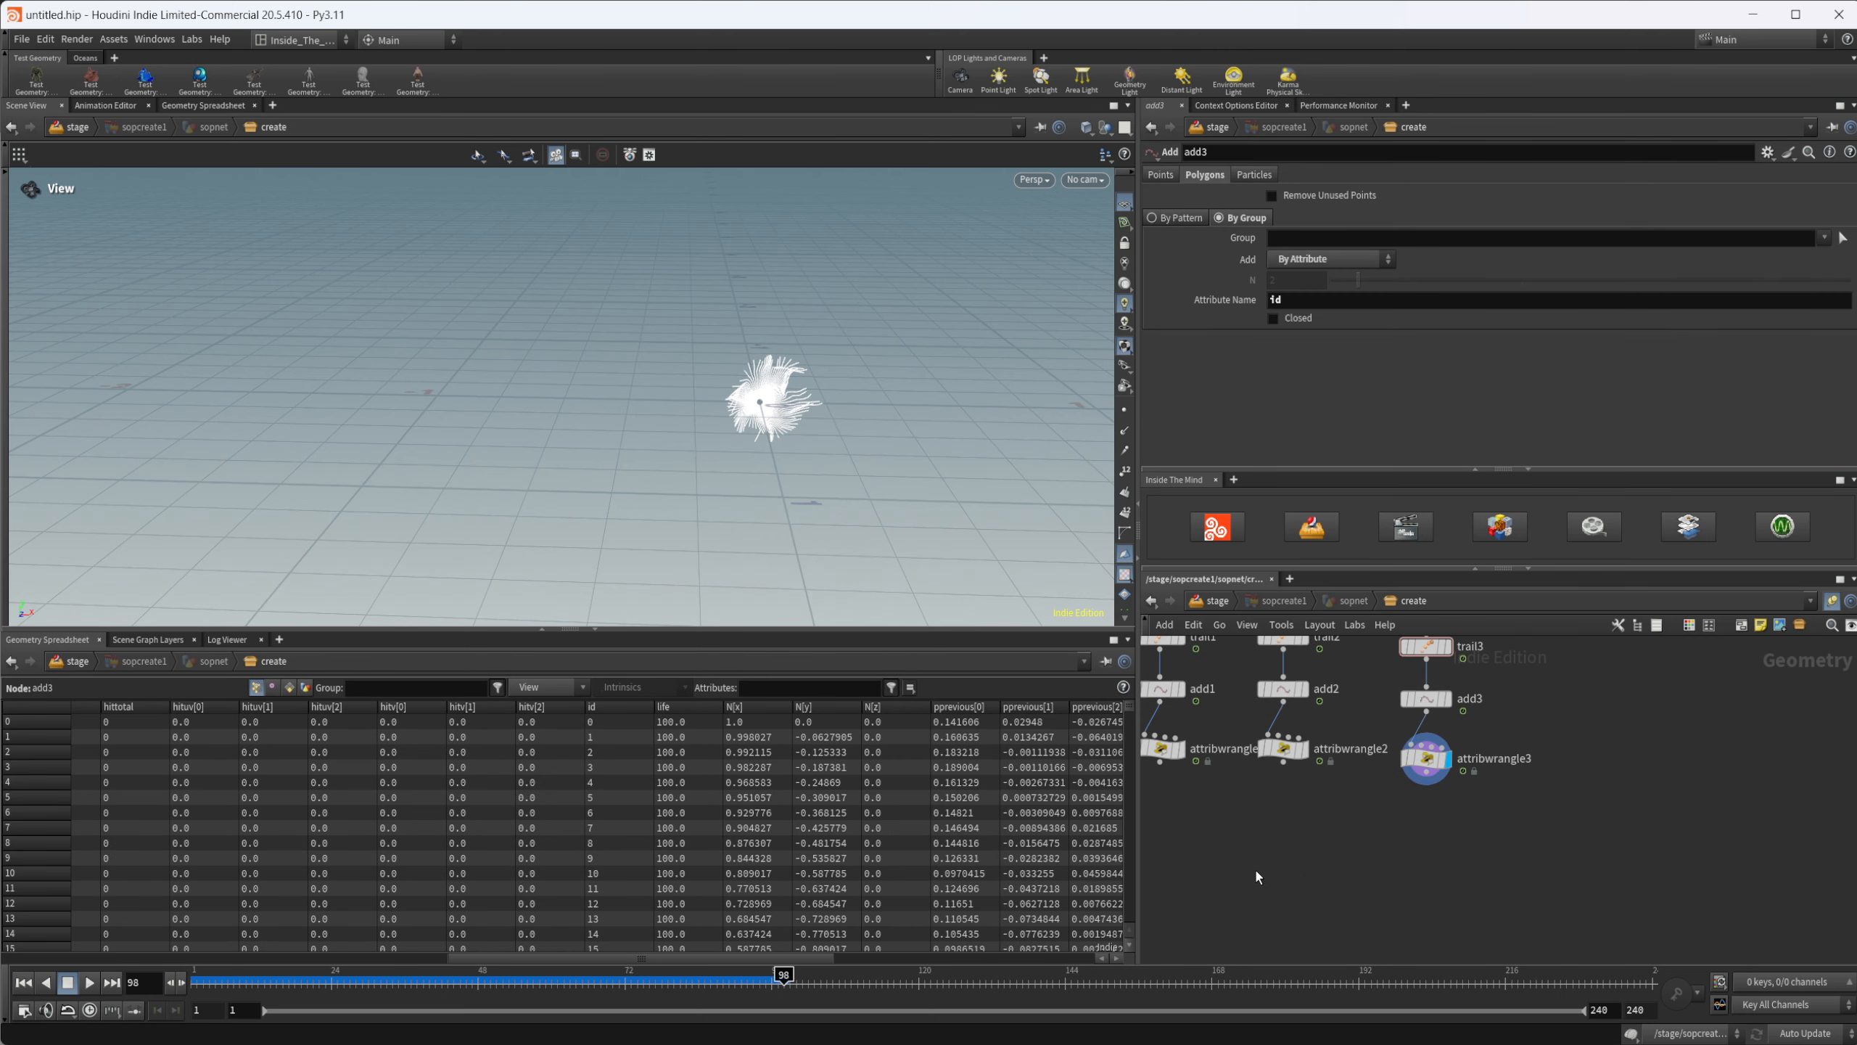
Step: Add a Merge node below the three attribute wrangles, connect all three to it, and display it
key("Tab")
type("merge")
key("Return")
left_click(1256, 877)
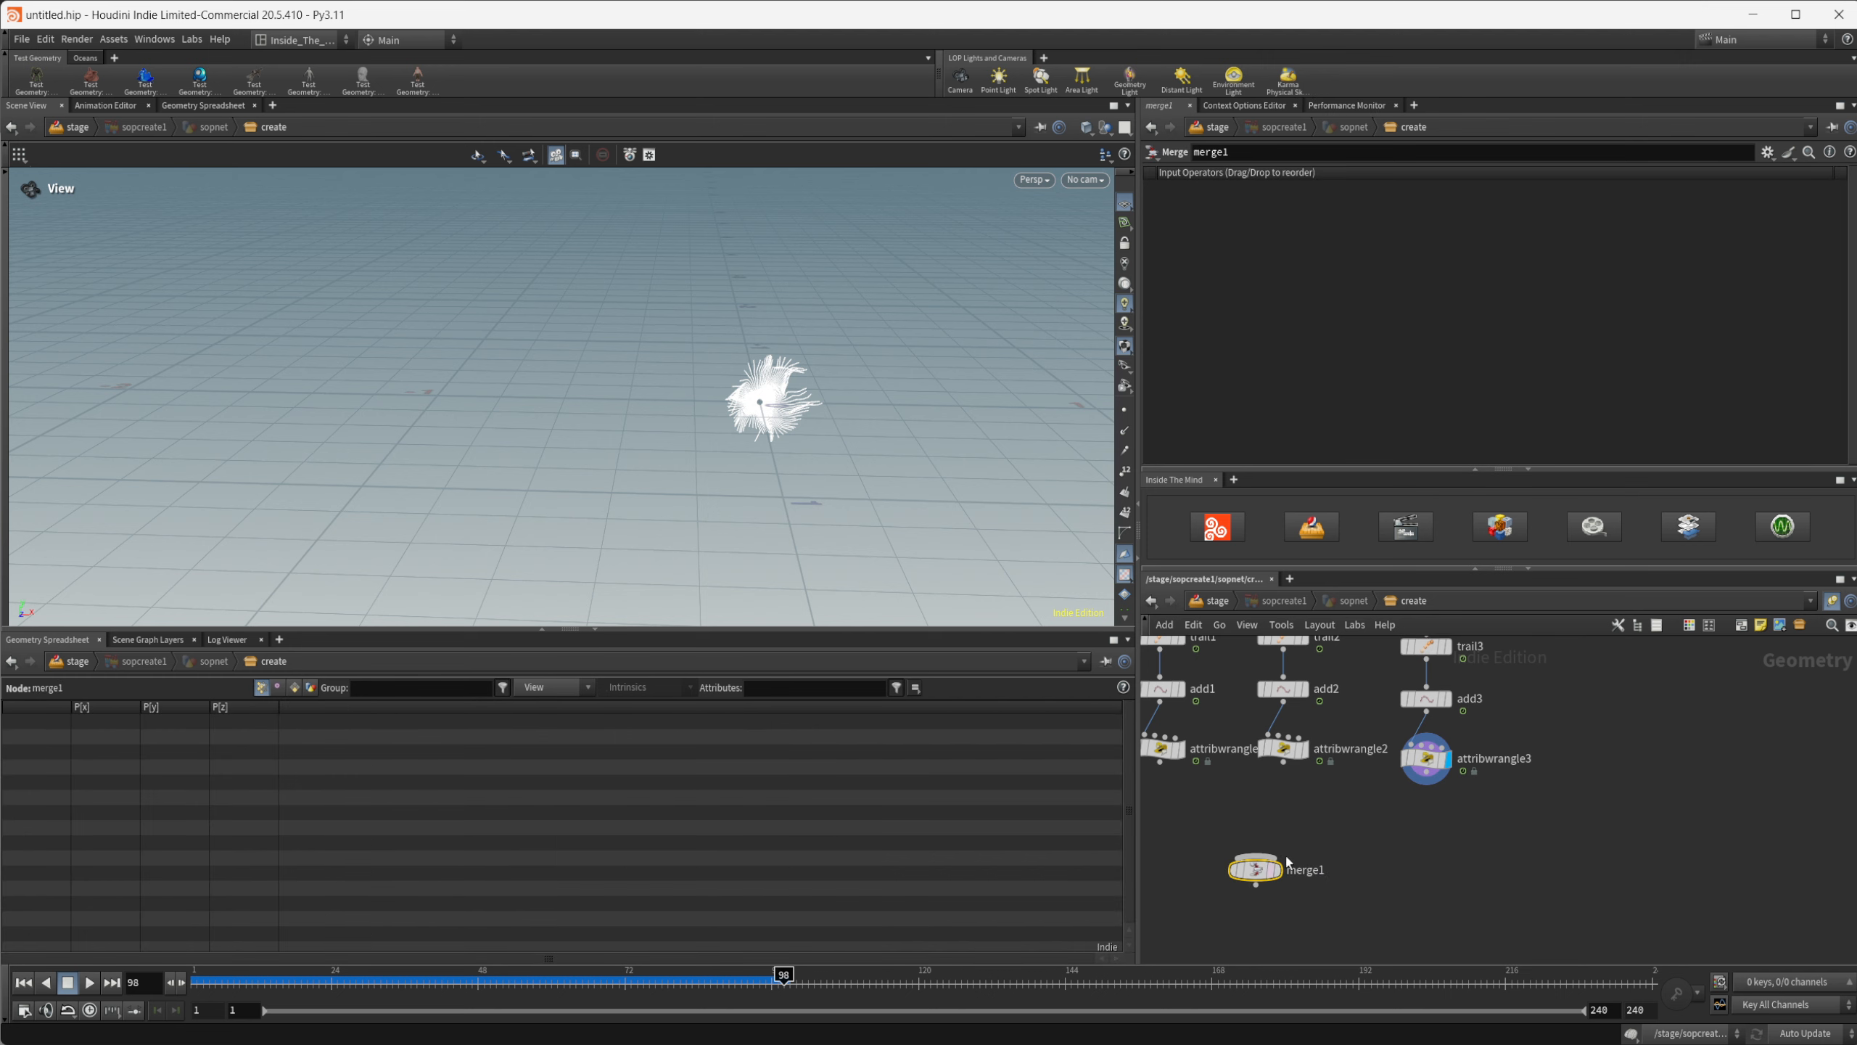
middle_click_drag(1454, 853, 1572, 879)
left_click_drag(1581, 840, 1376, 885)
left_click(1399, 889)
middle_click_drag(1450, 919, 1452, 837)
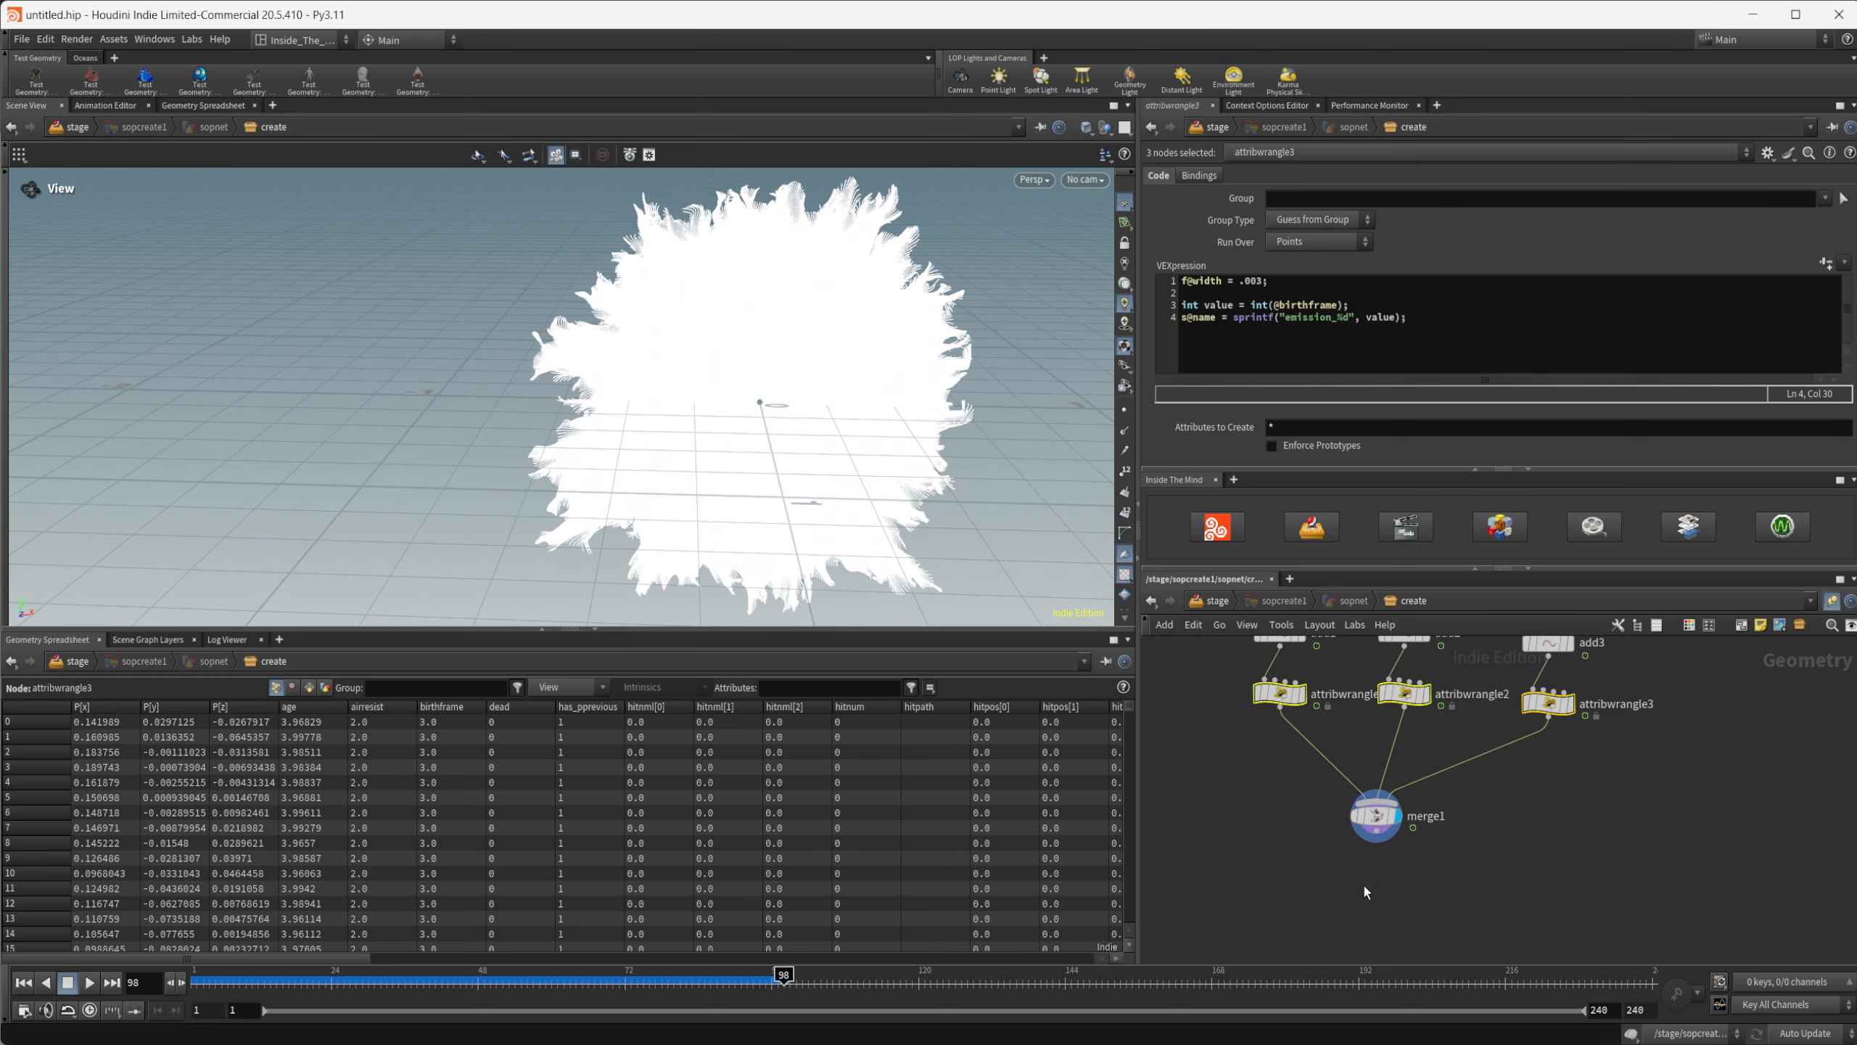
Step: Add an Attribute Promote node below merge1, connect it to the merge output, and display it
key("Tab")
type("att pr")
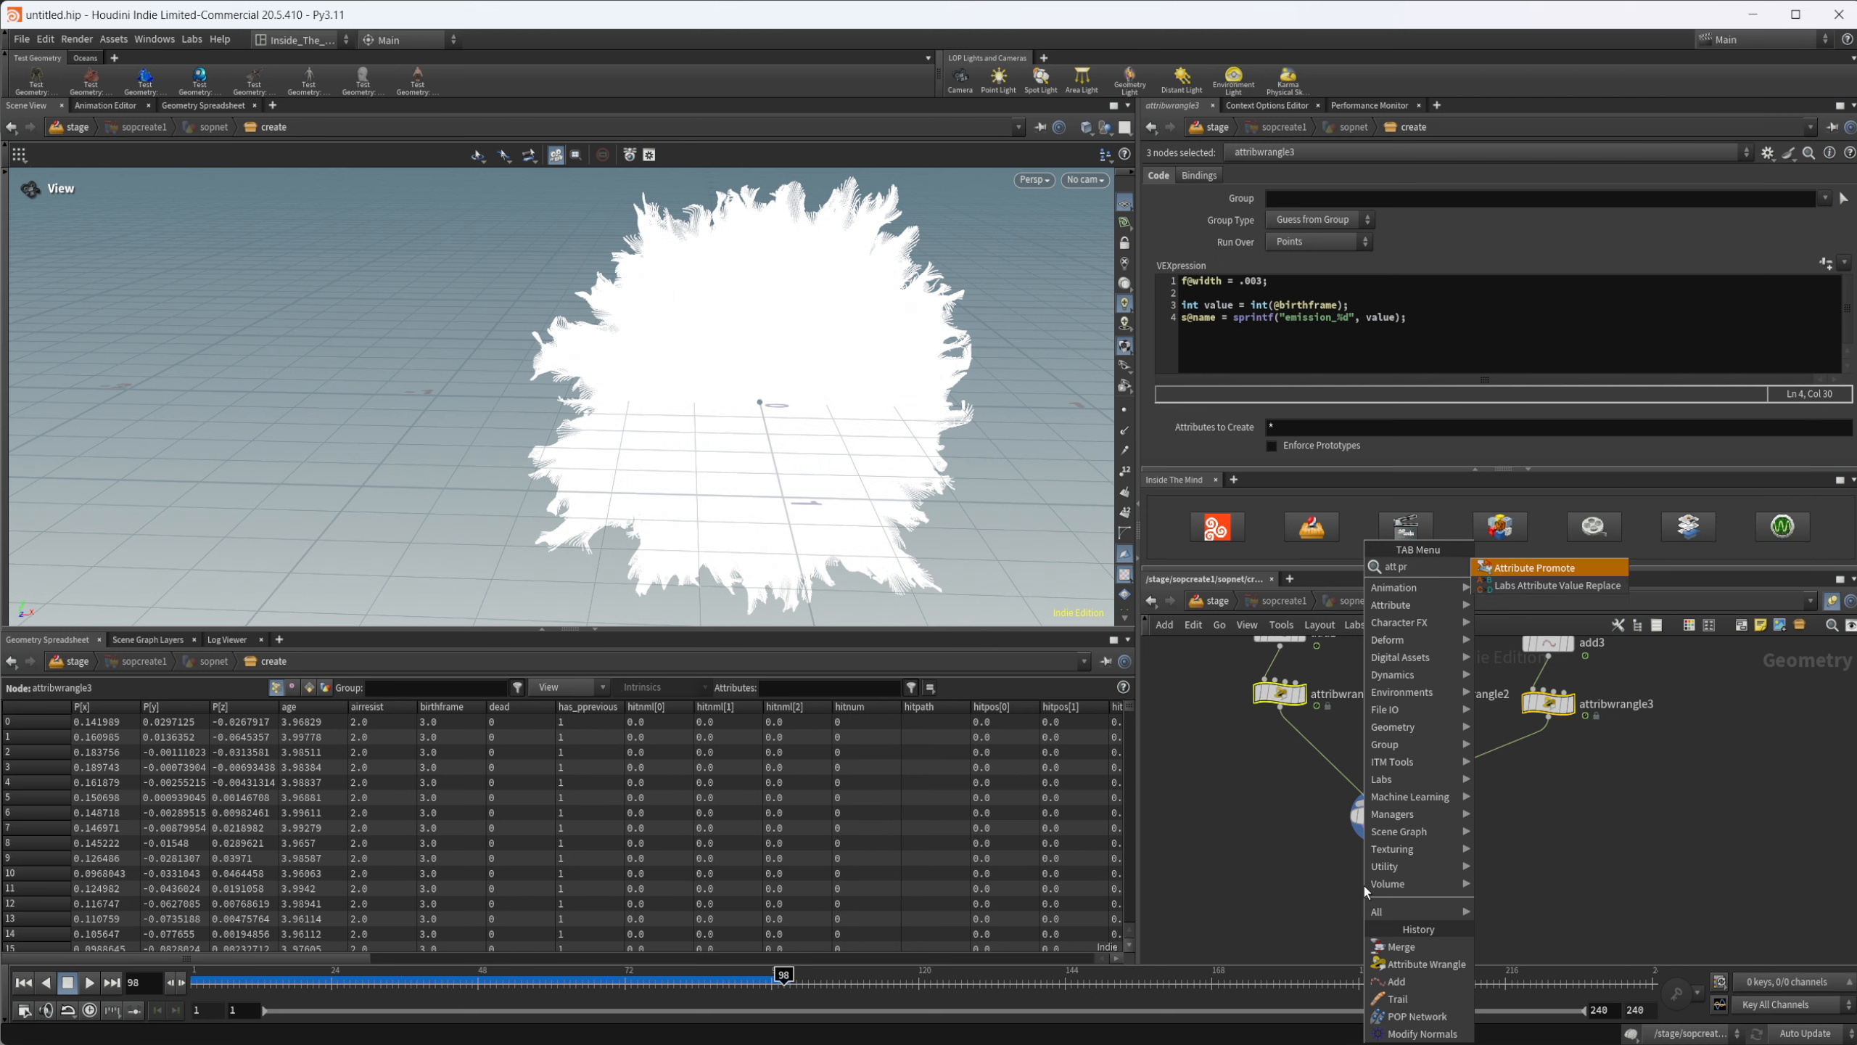
key("Return")
left_click(1364, 885)
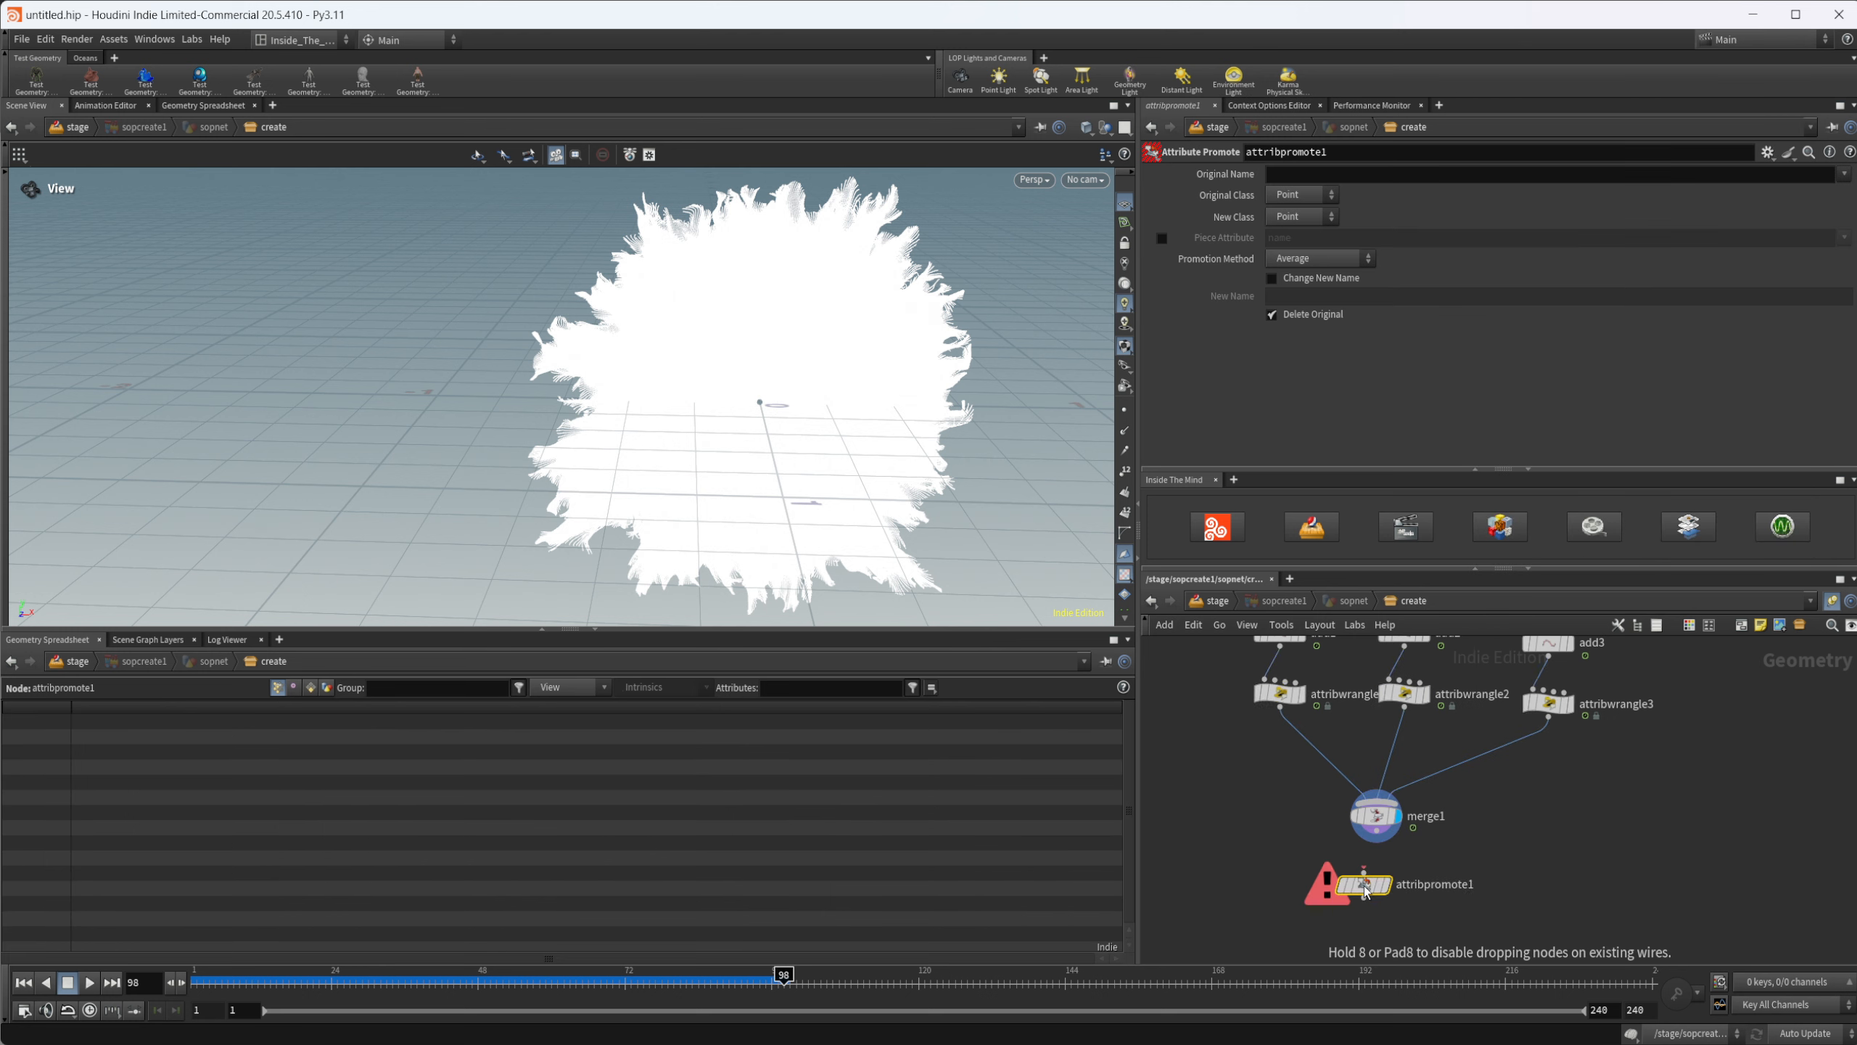
scroll(1364, 886, "up", 2)
left_click(1378, 833)
left_click(1372, 885)
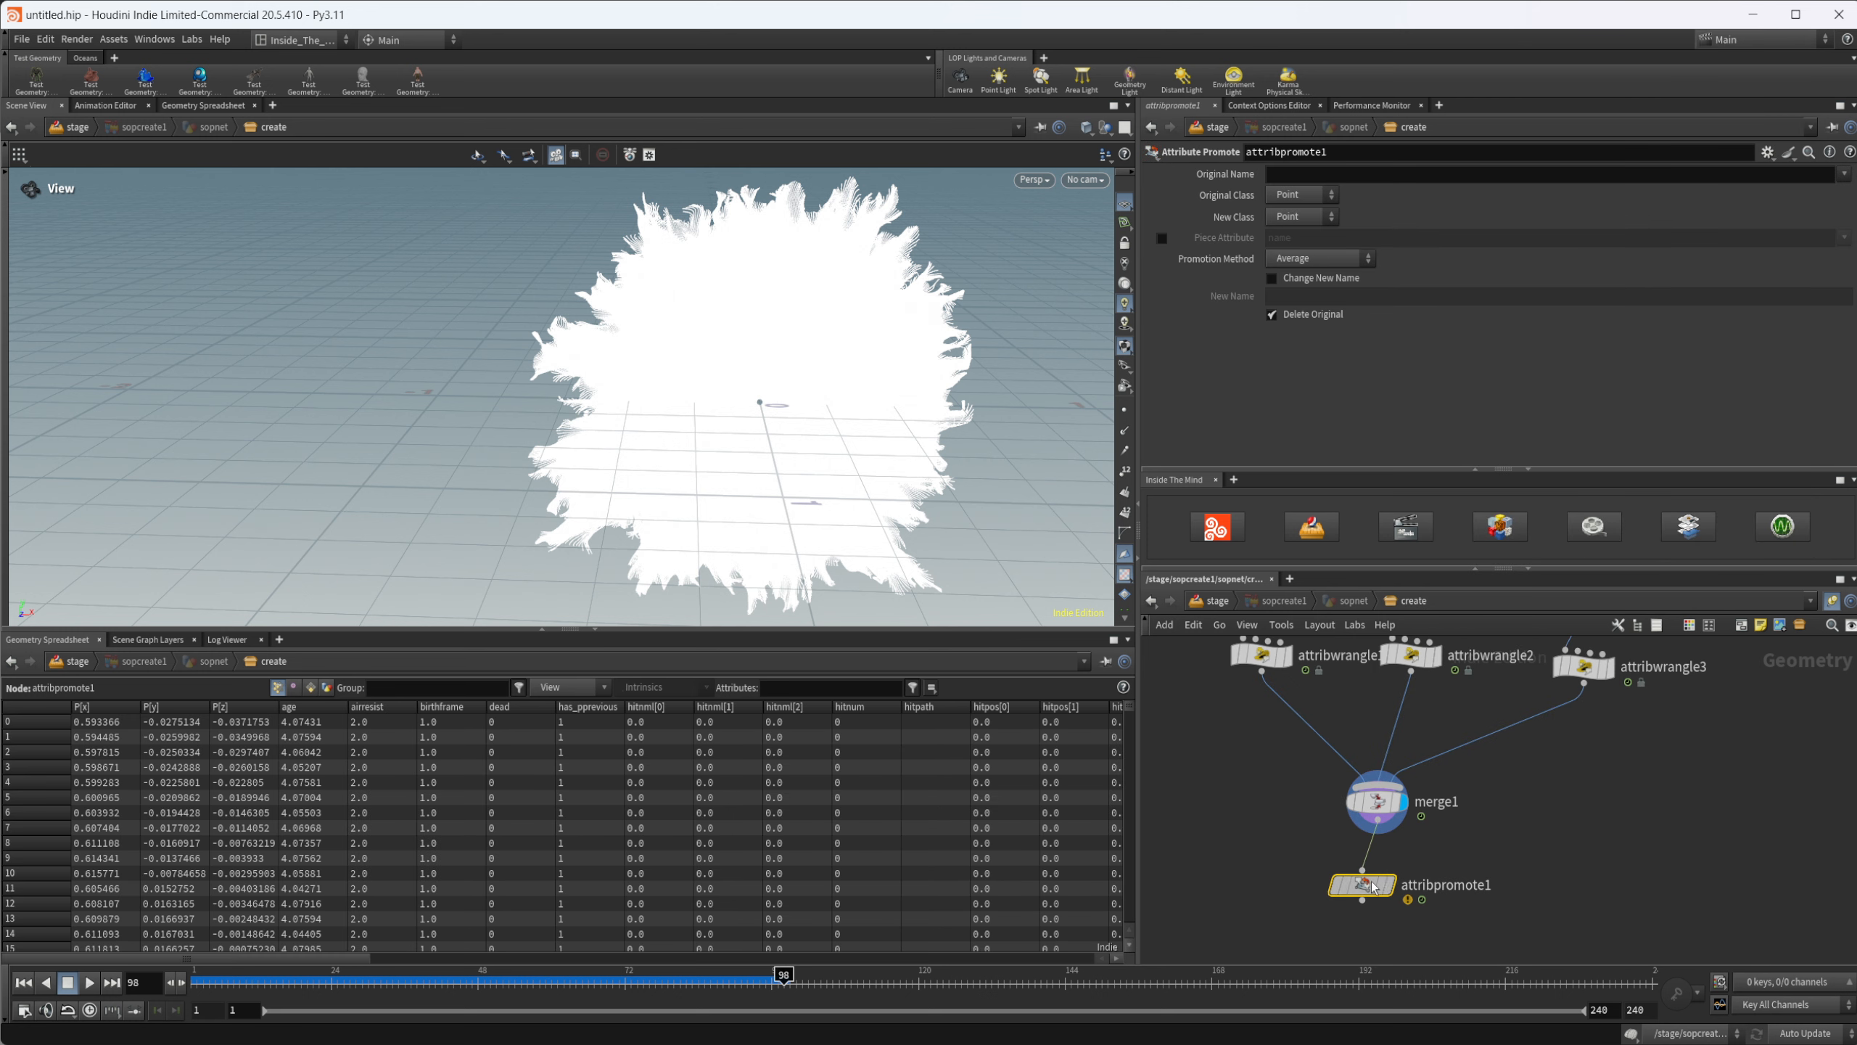
left_click_drag(1372, 885, 1386, 886)
left_click(1404, 885)
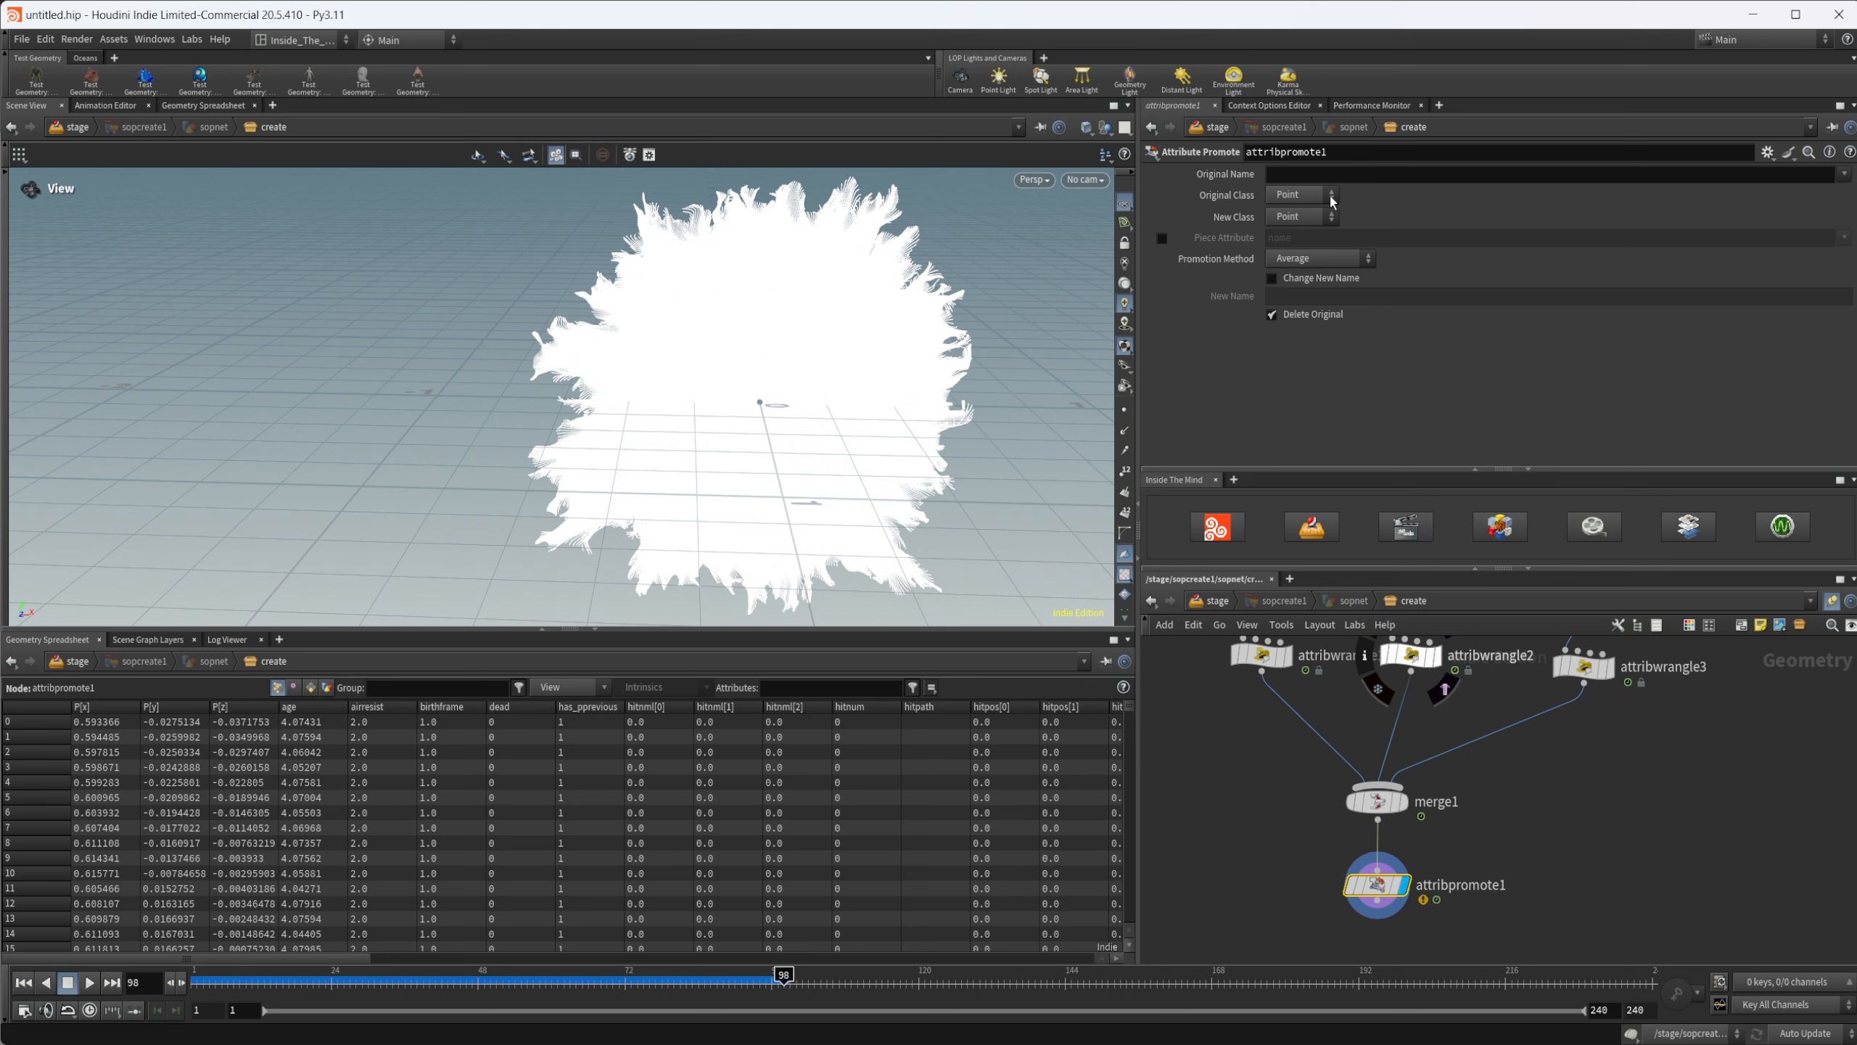
Step: Set attribpromote1 to promote the name attribute from Point to Primitive class
left_click(1844, 176)
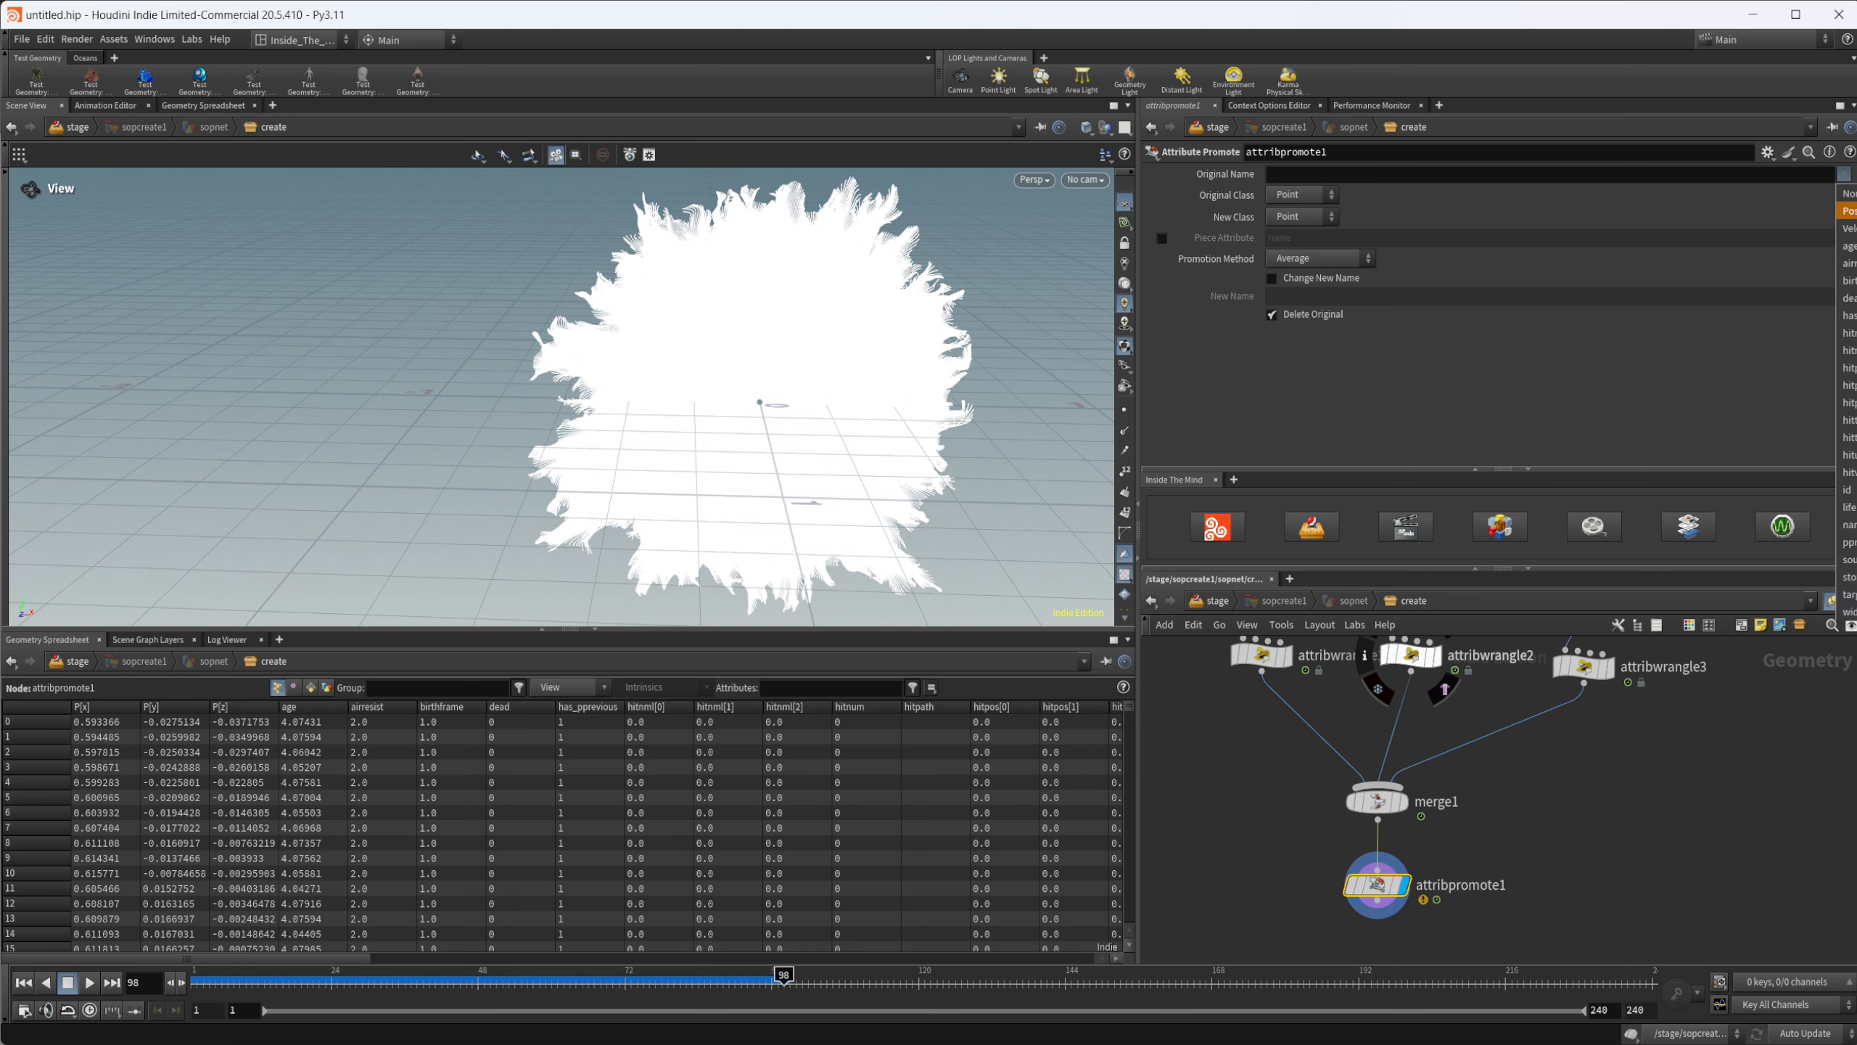
left_click(1849, 525)
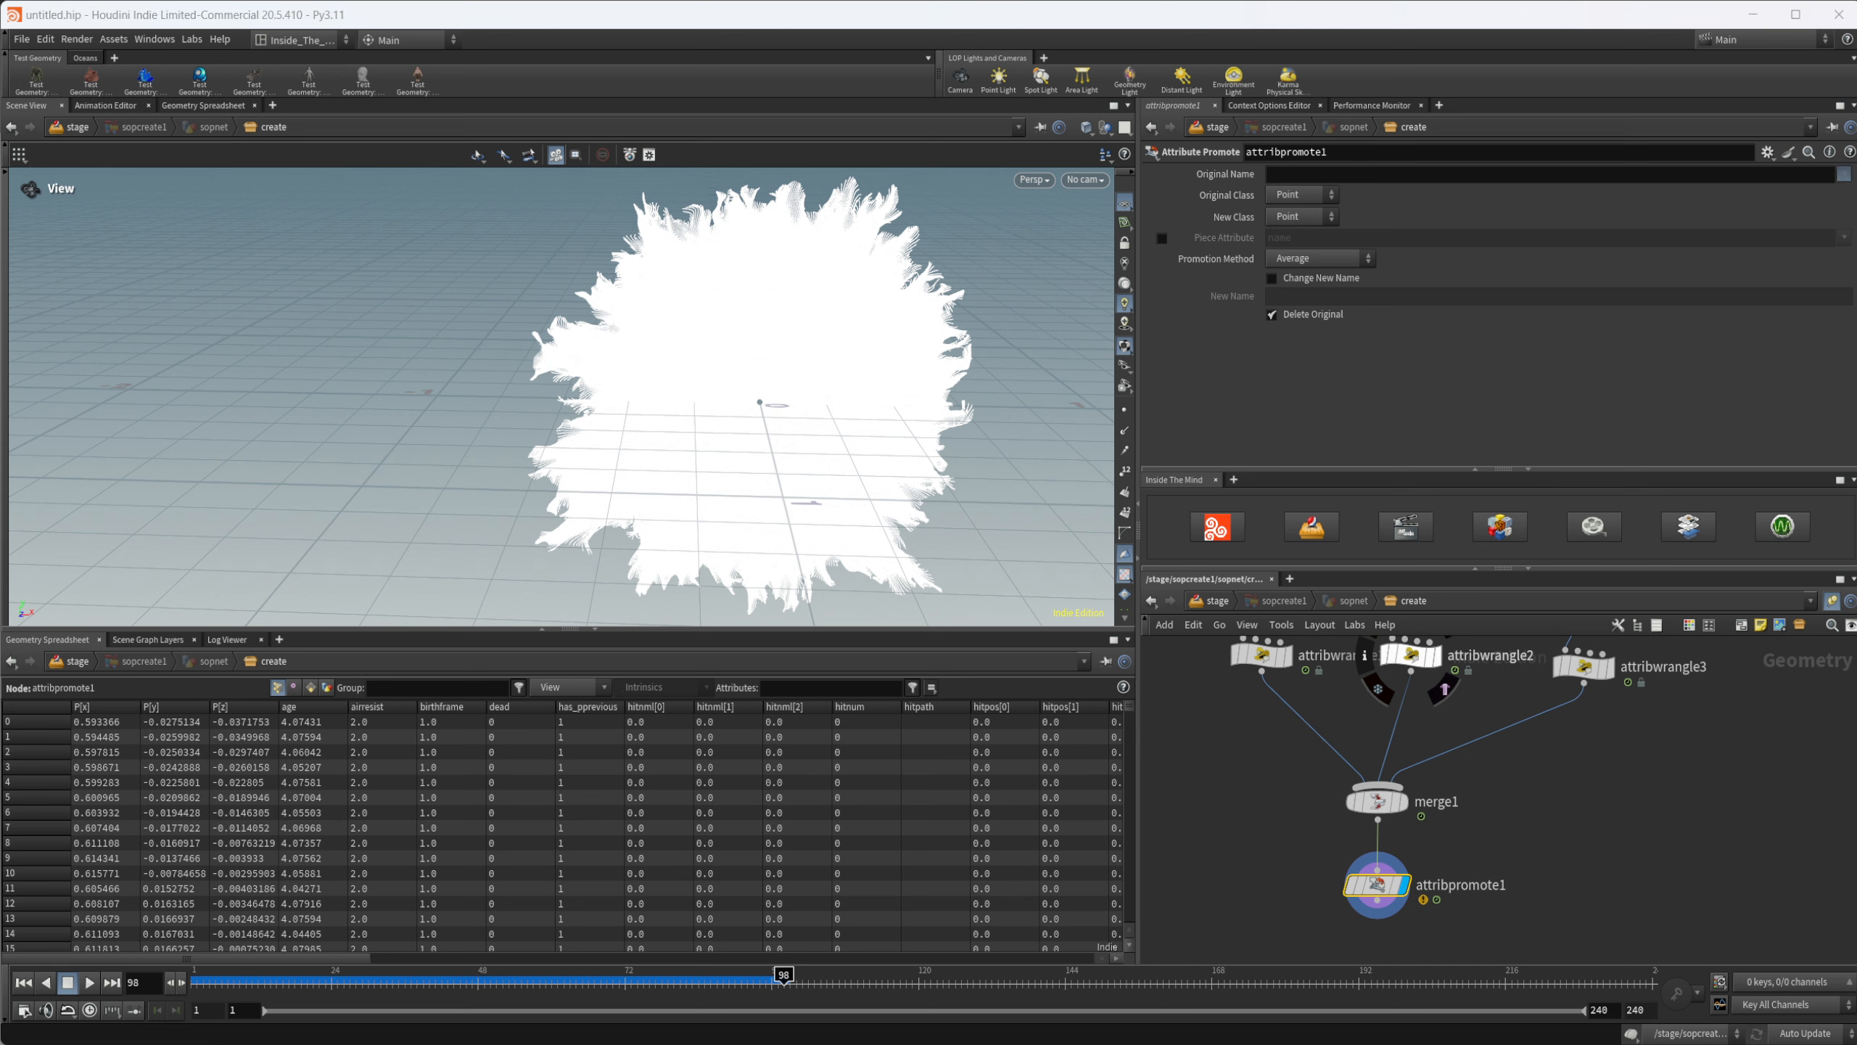
left_click(1314, 219)
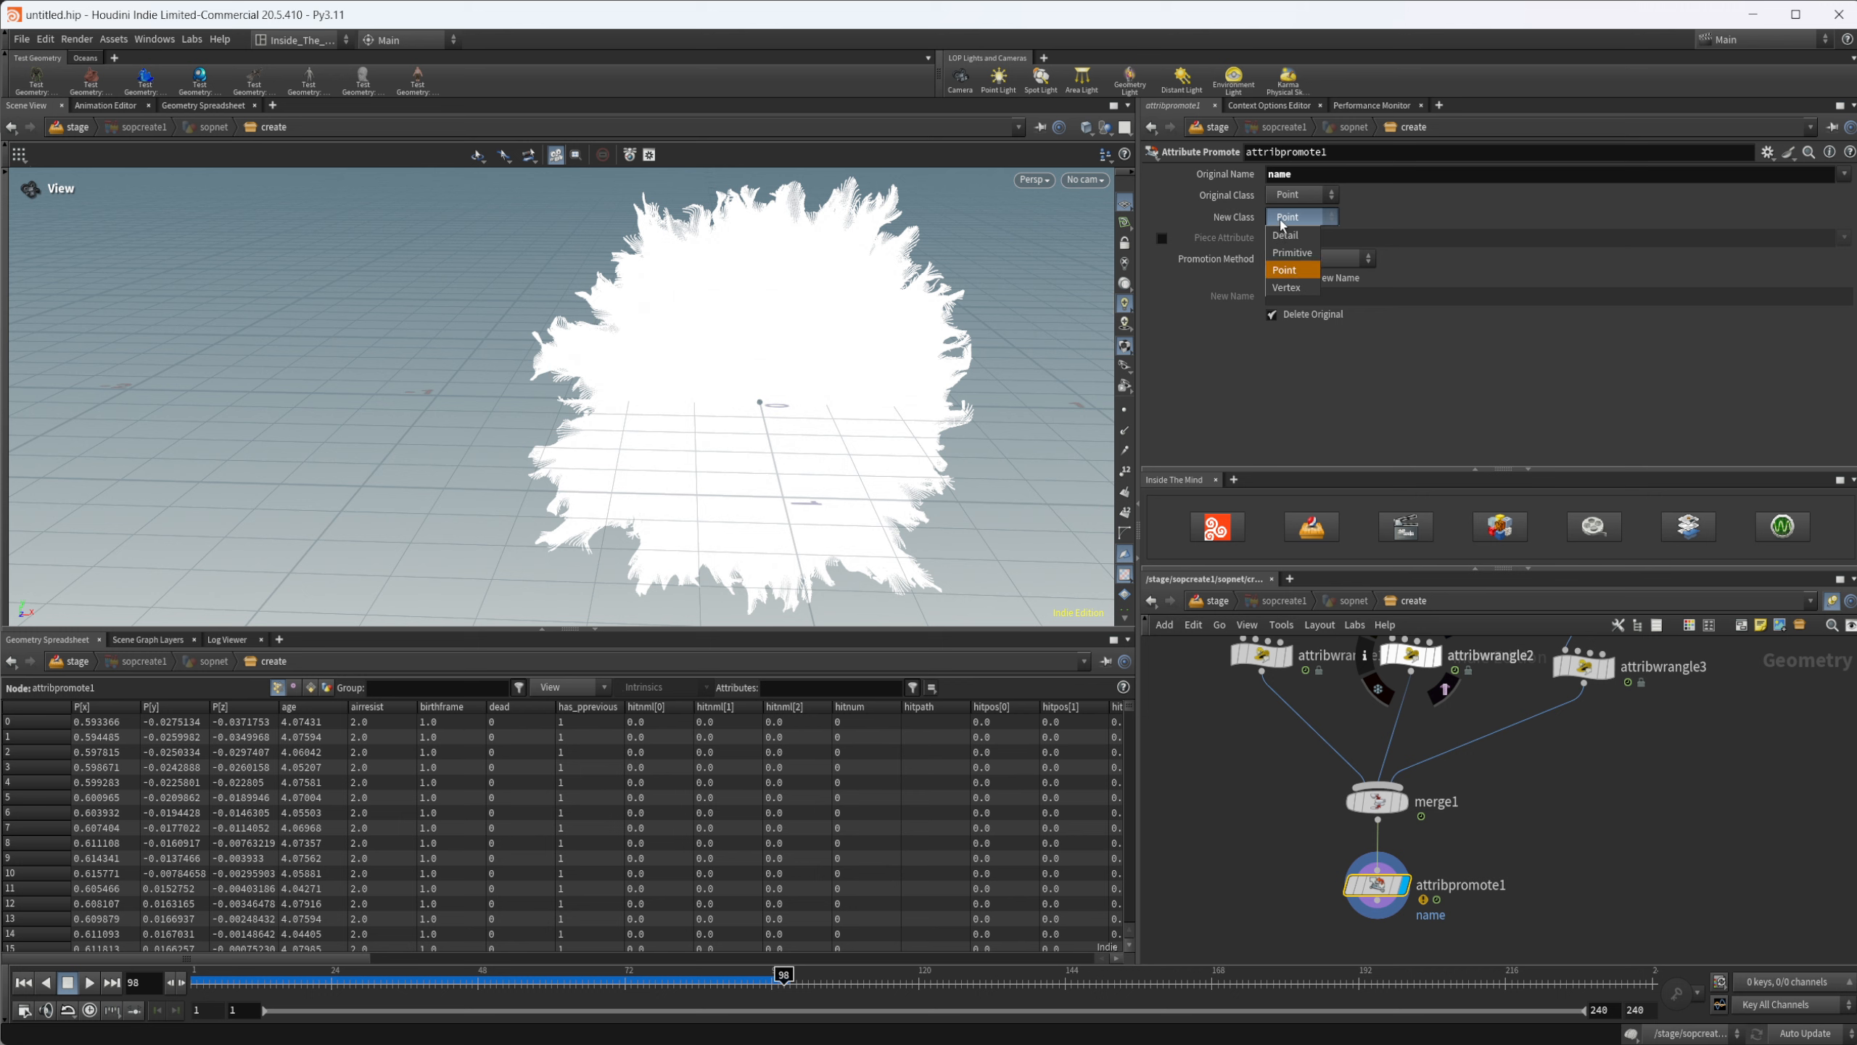
left_click(1298, 251)
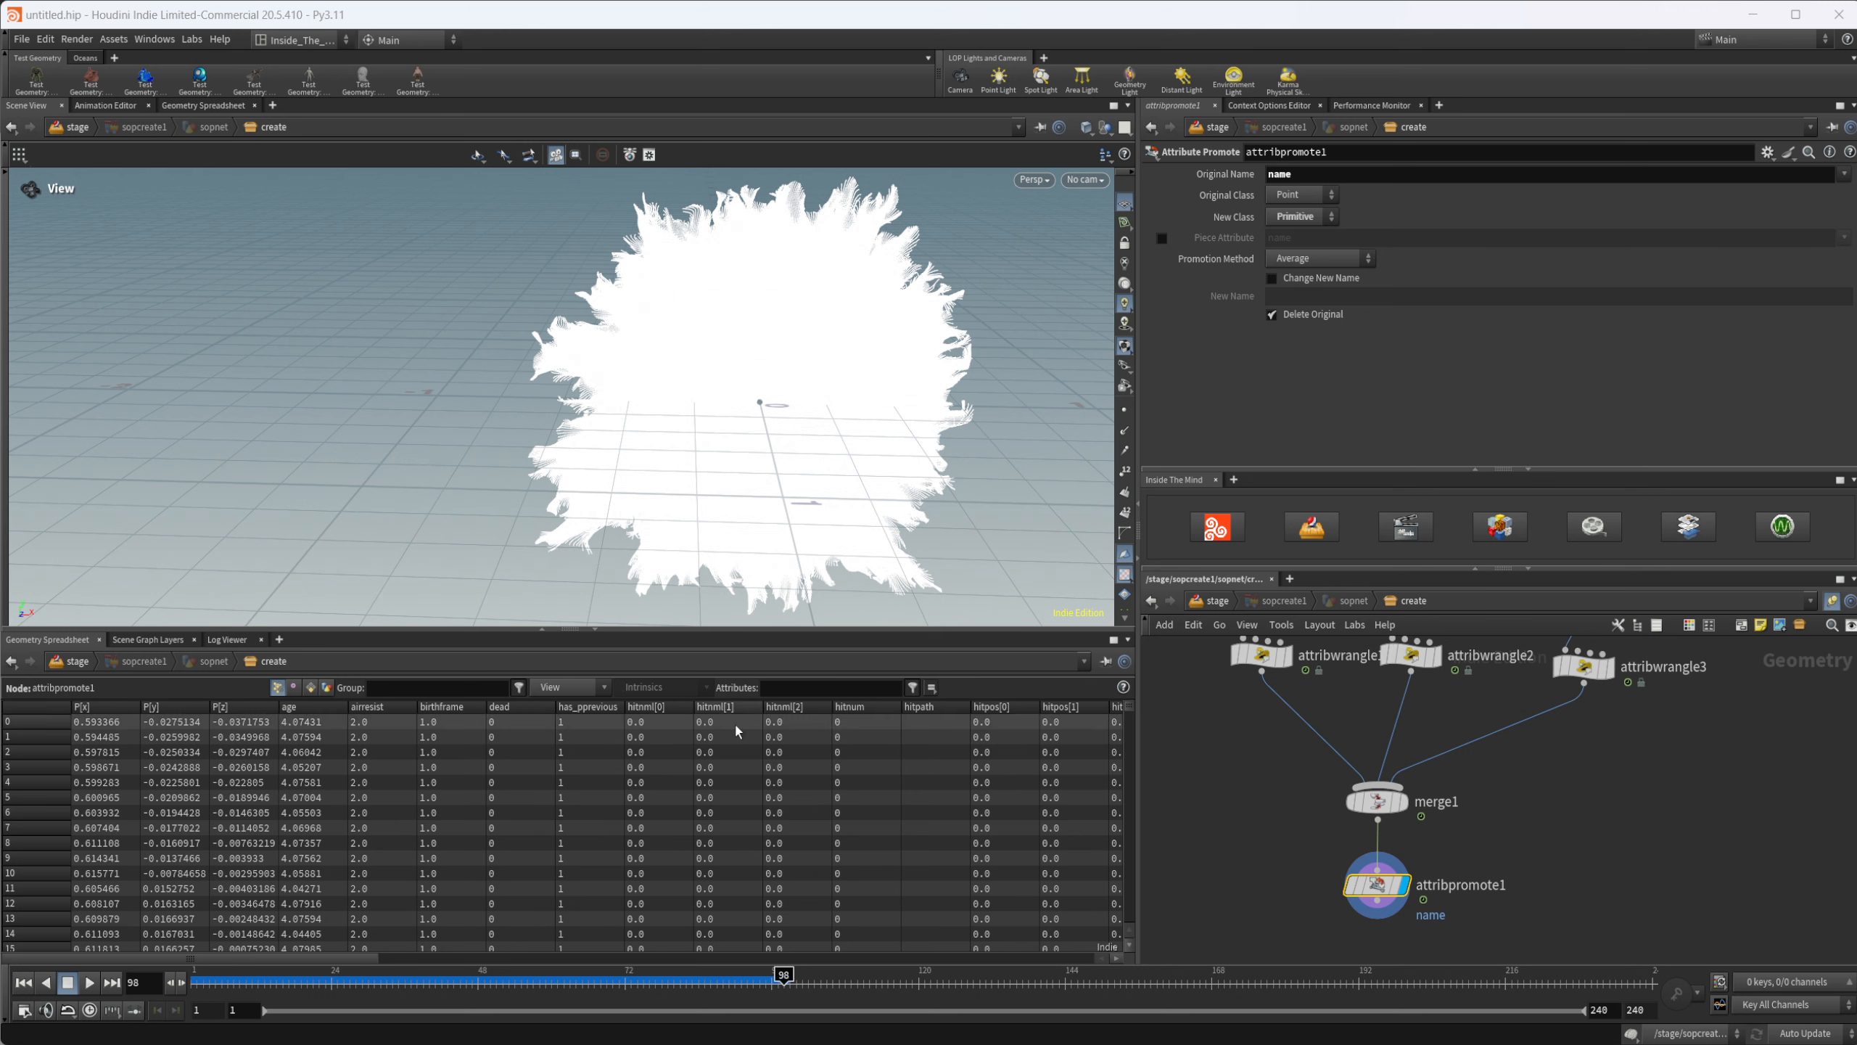
Step: Return to the stage level and expand the scene graph to inspect the primitives under sopcreate1
left_click(1215, 601)
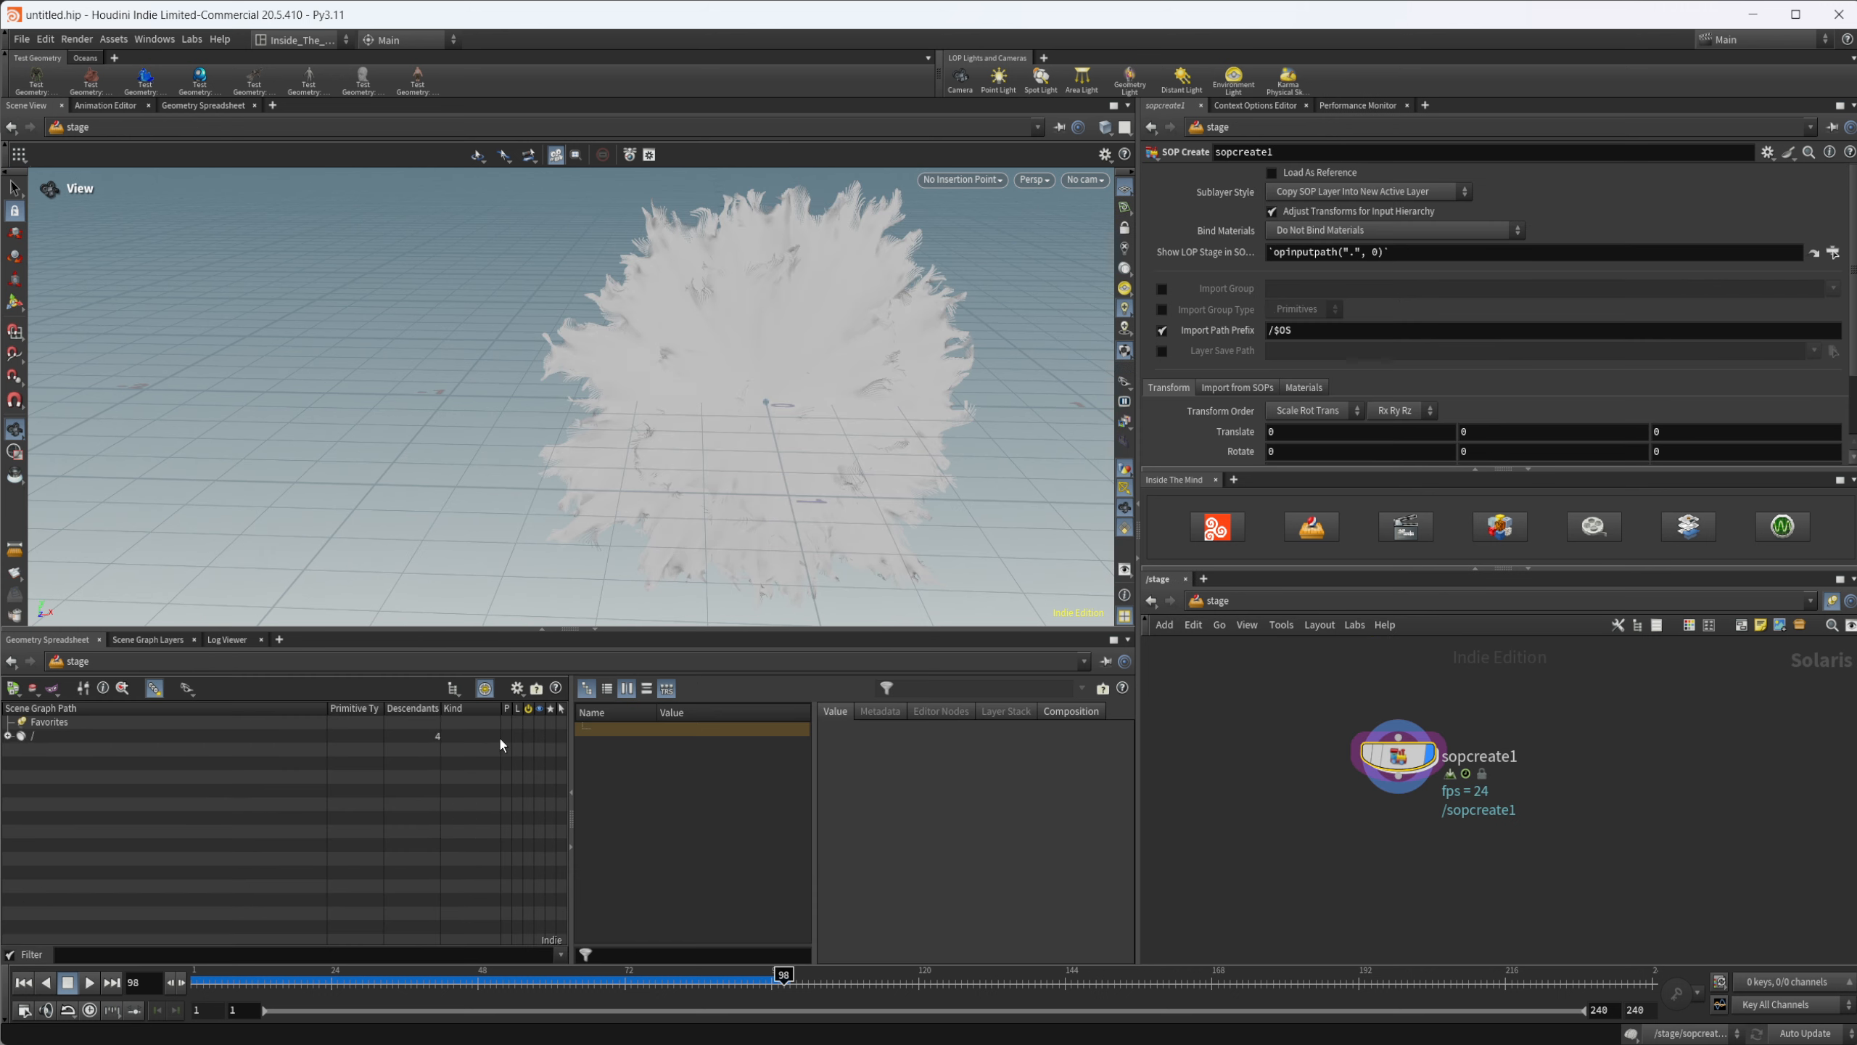
left_click(7, 735)
left_click(20, 749)
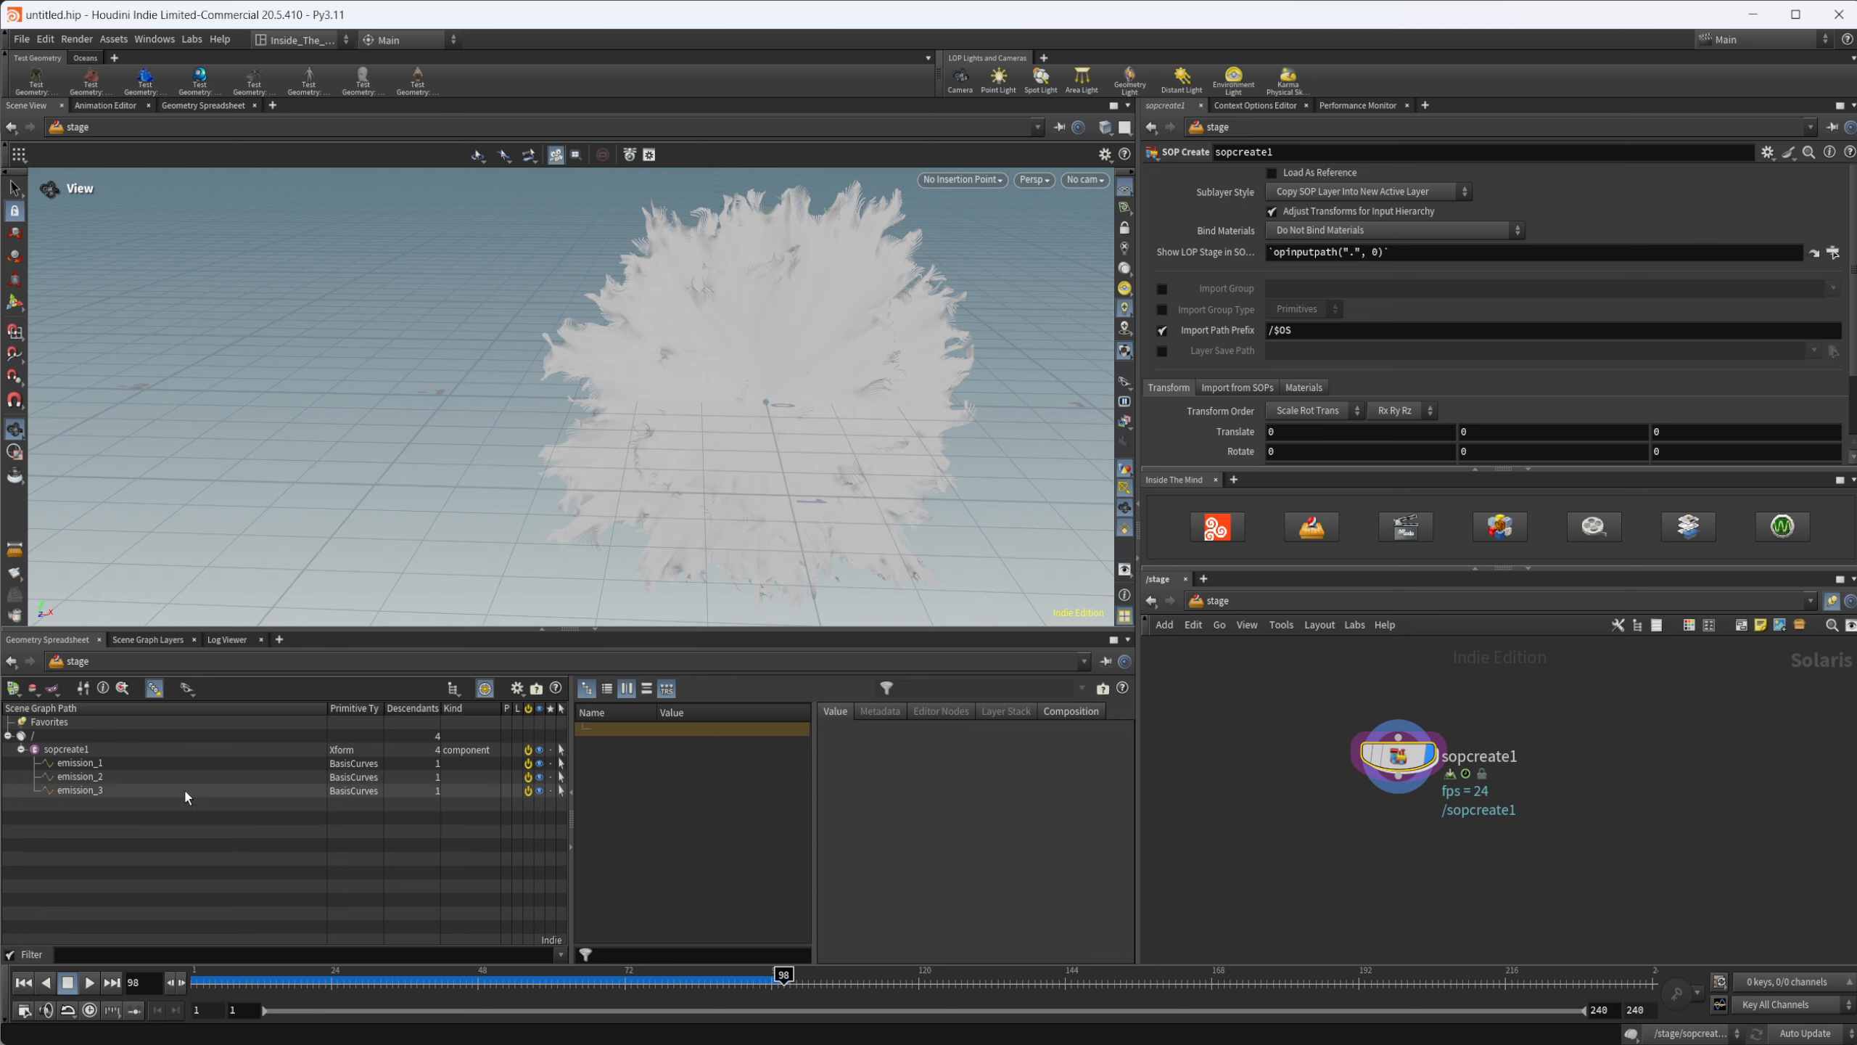
Step: Bypass attribpromote1 temporarily, compare the stage's scene graph without it, and go back into the geometry network
double_click(1397, 756)
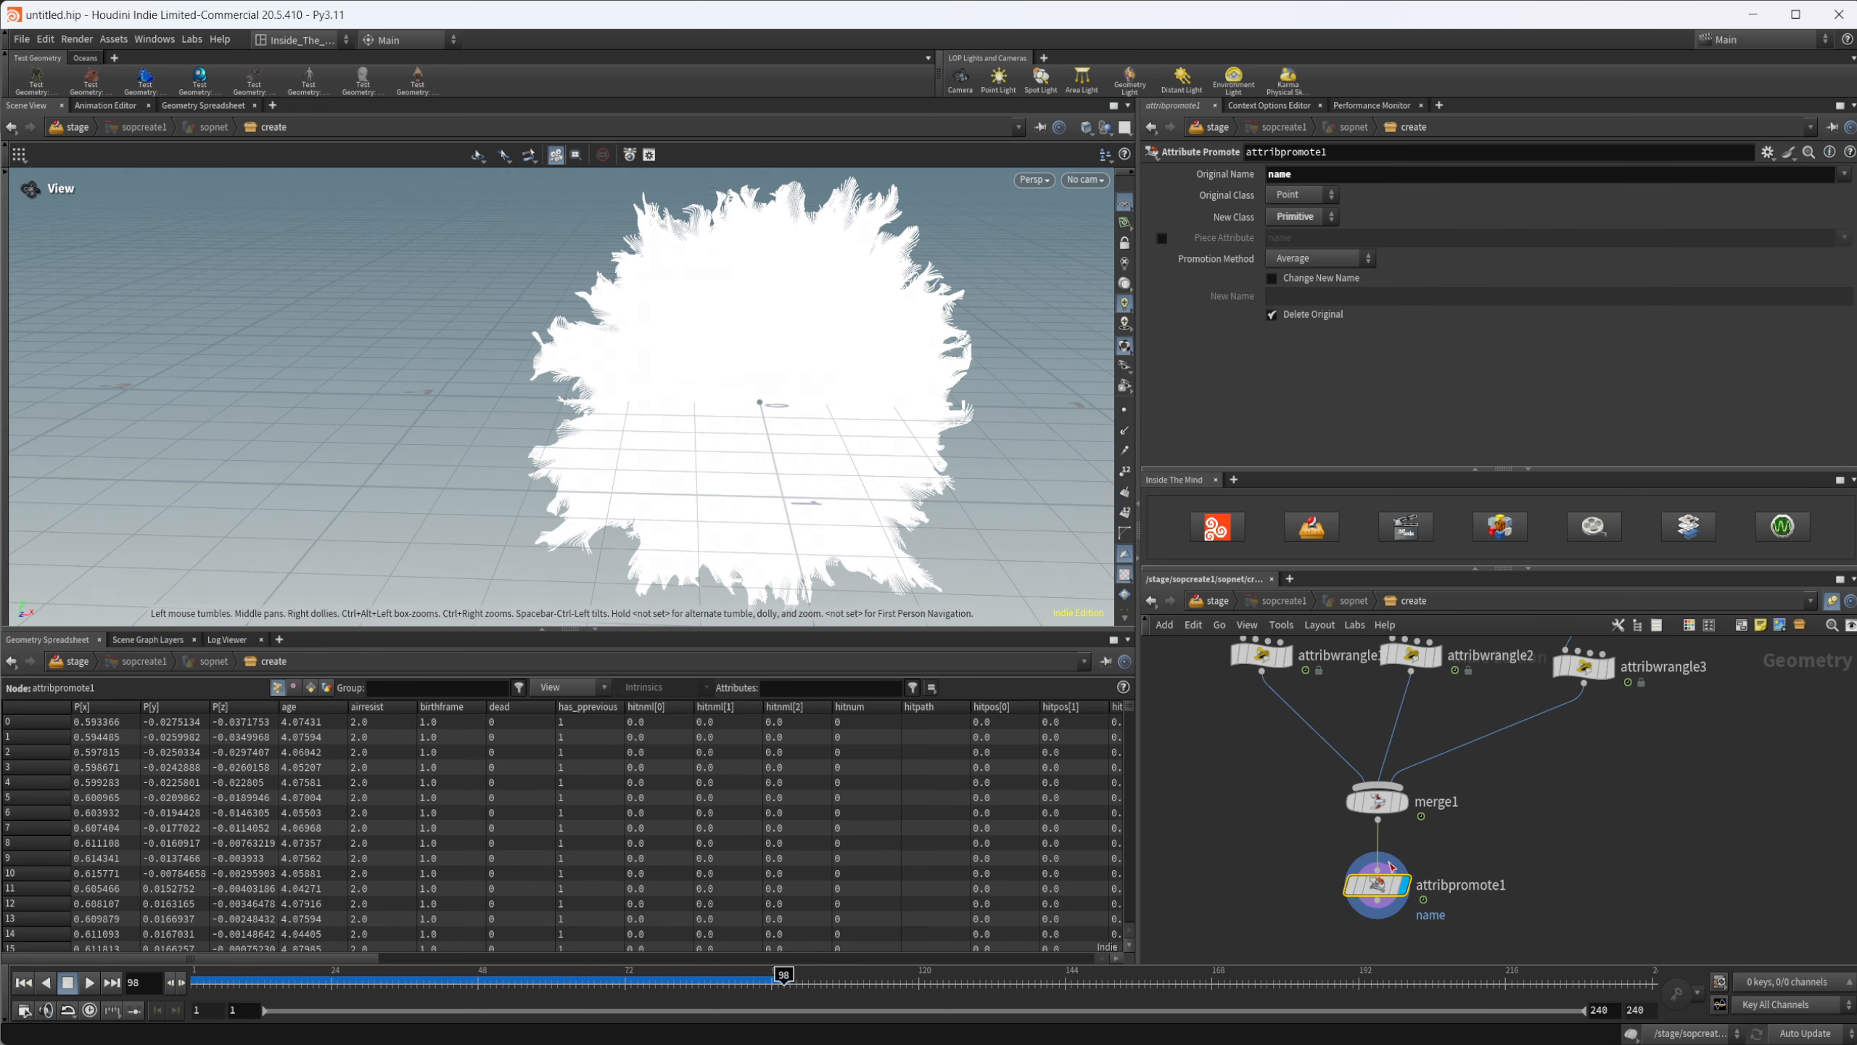
left_click(1350, 885)
left_click(1214, 600)
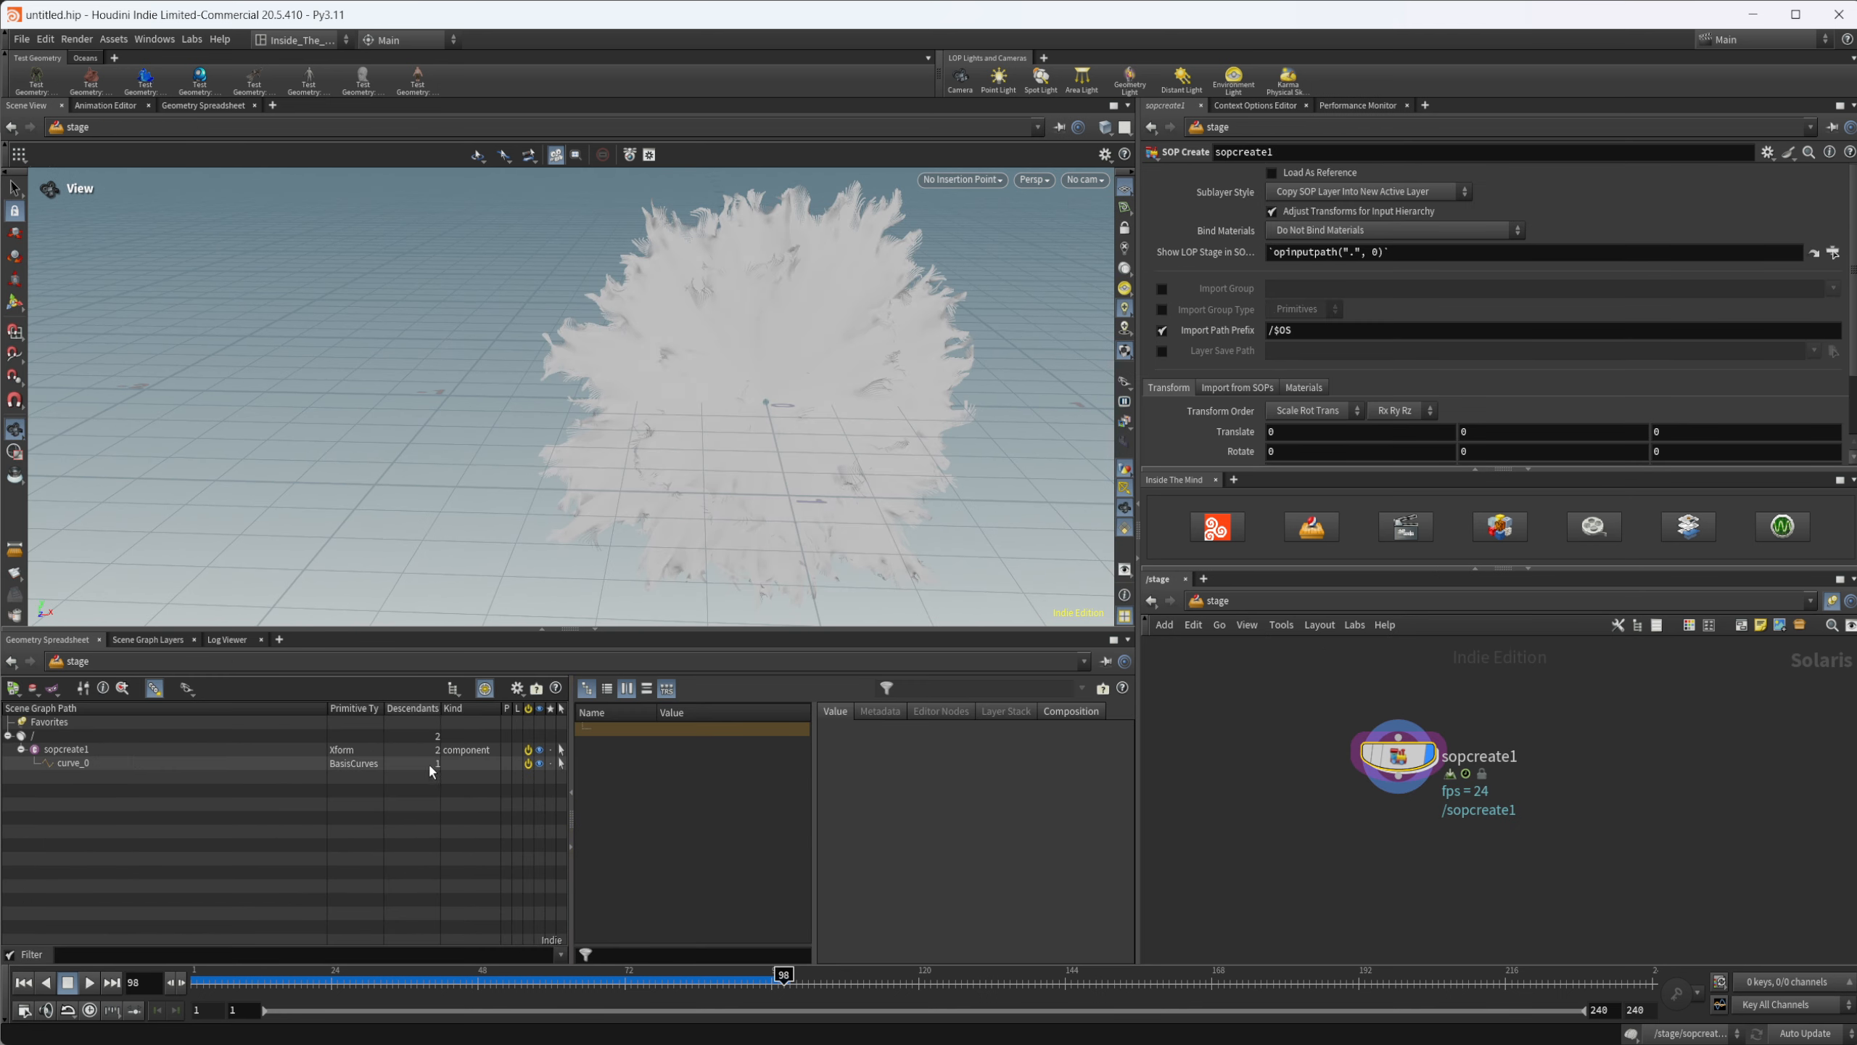
double_click(1398, 756)
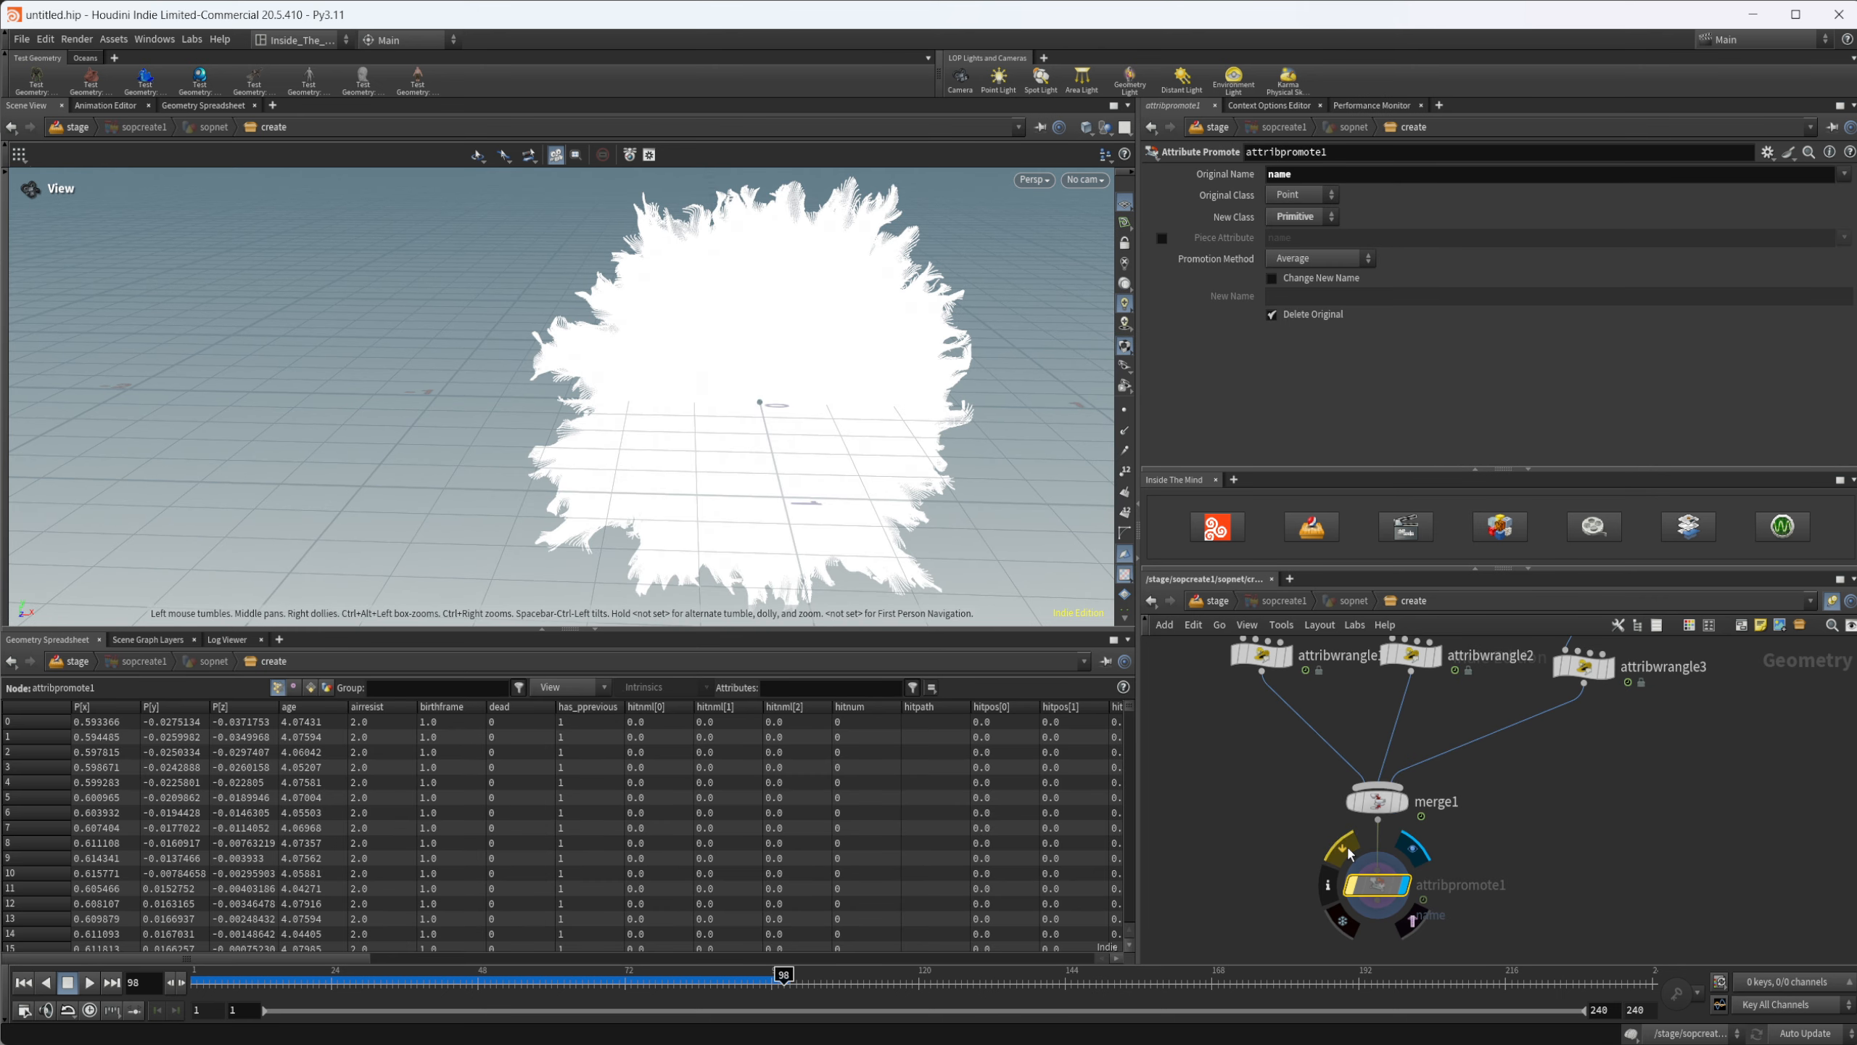
middle_click_drag(1513, 853, 1502, 765)
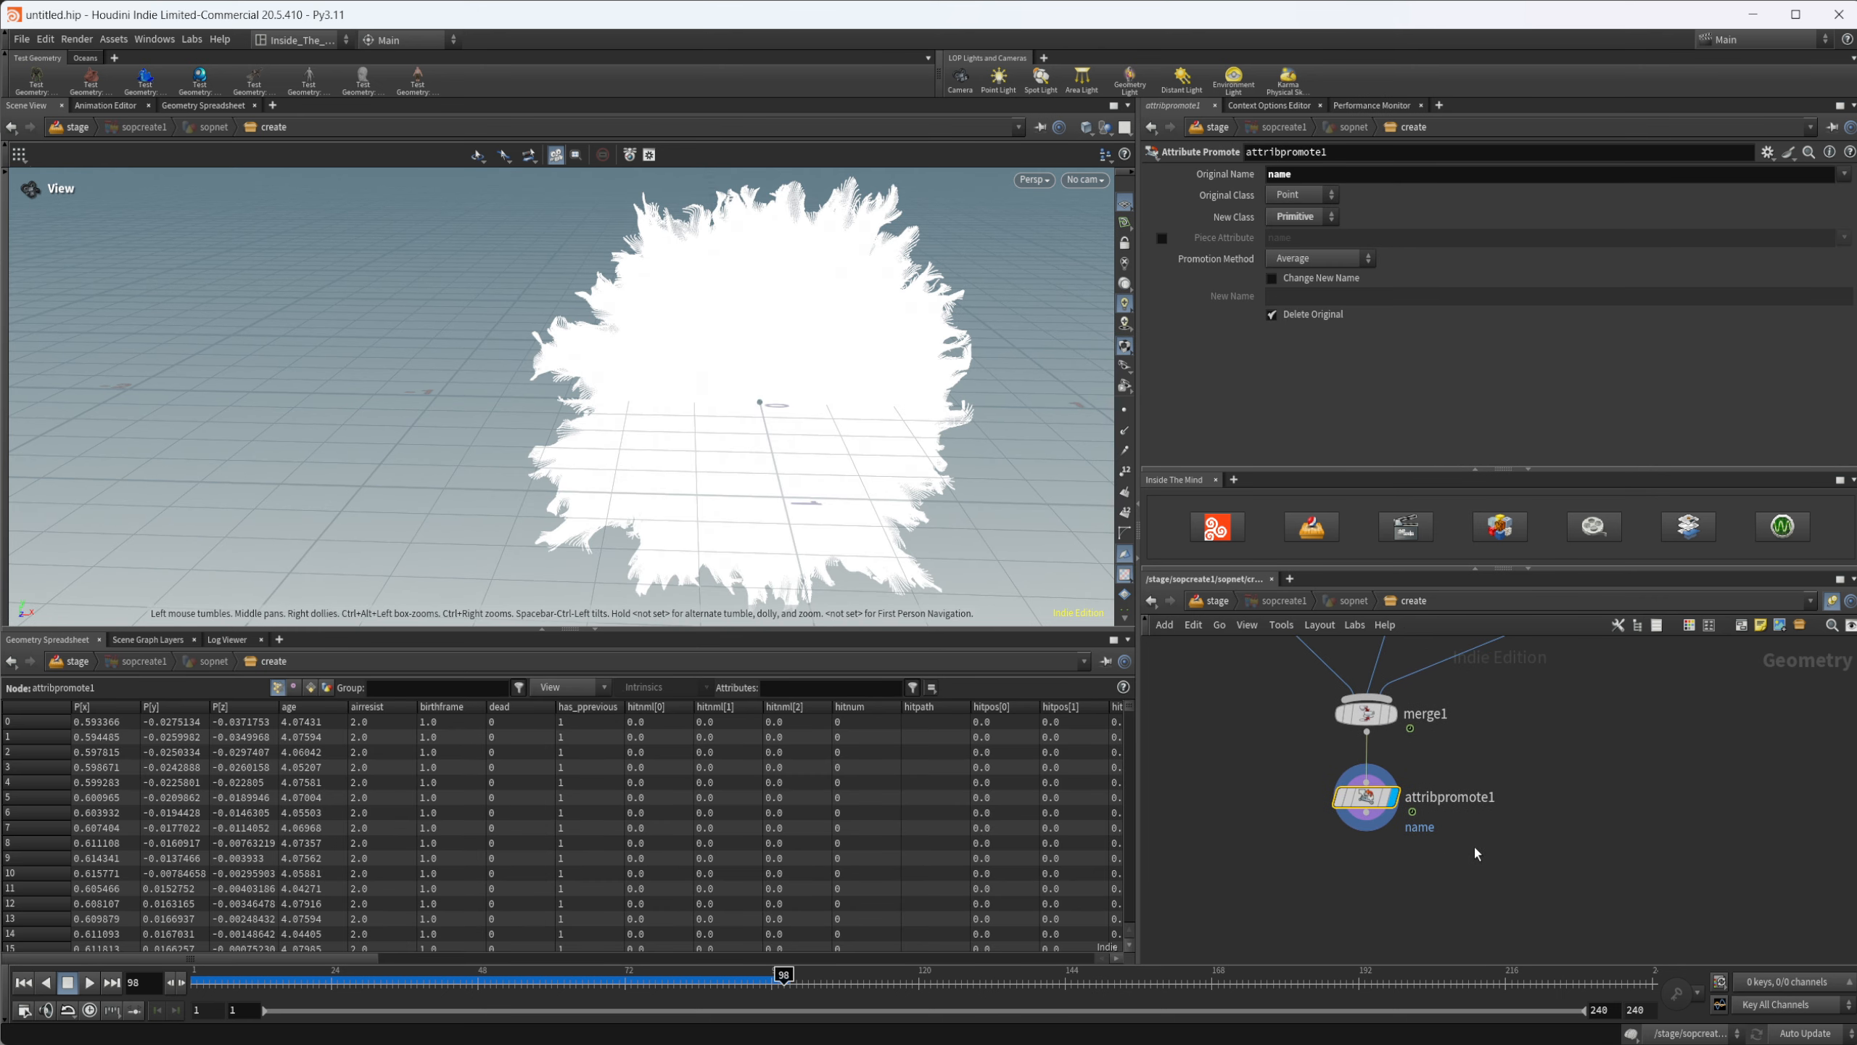
key("Tab")
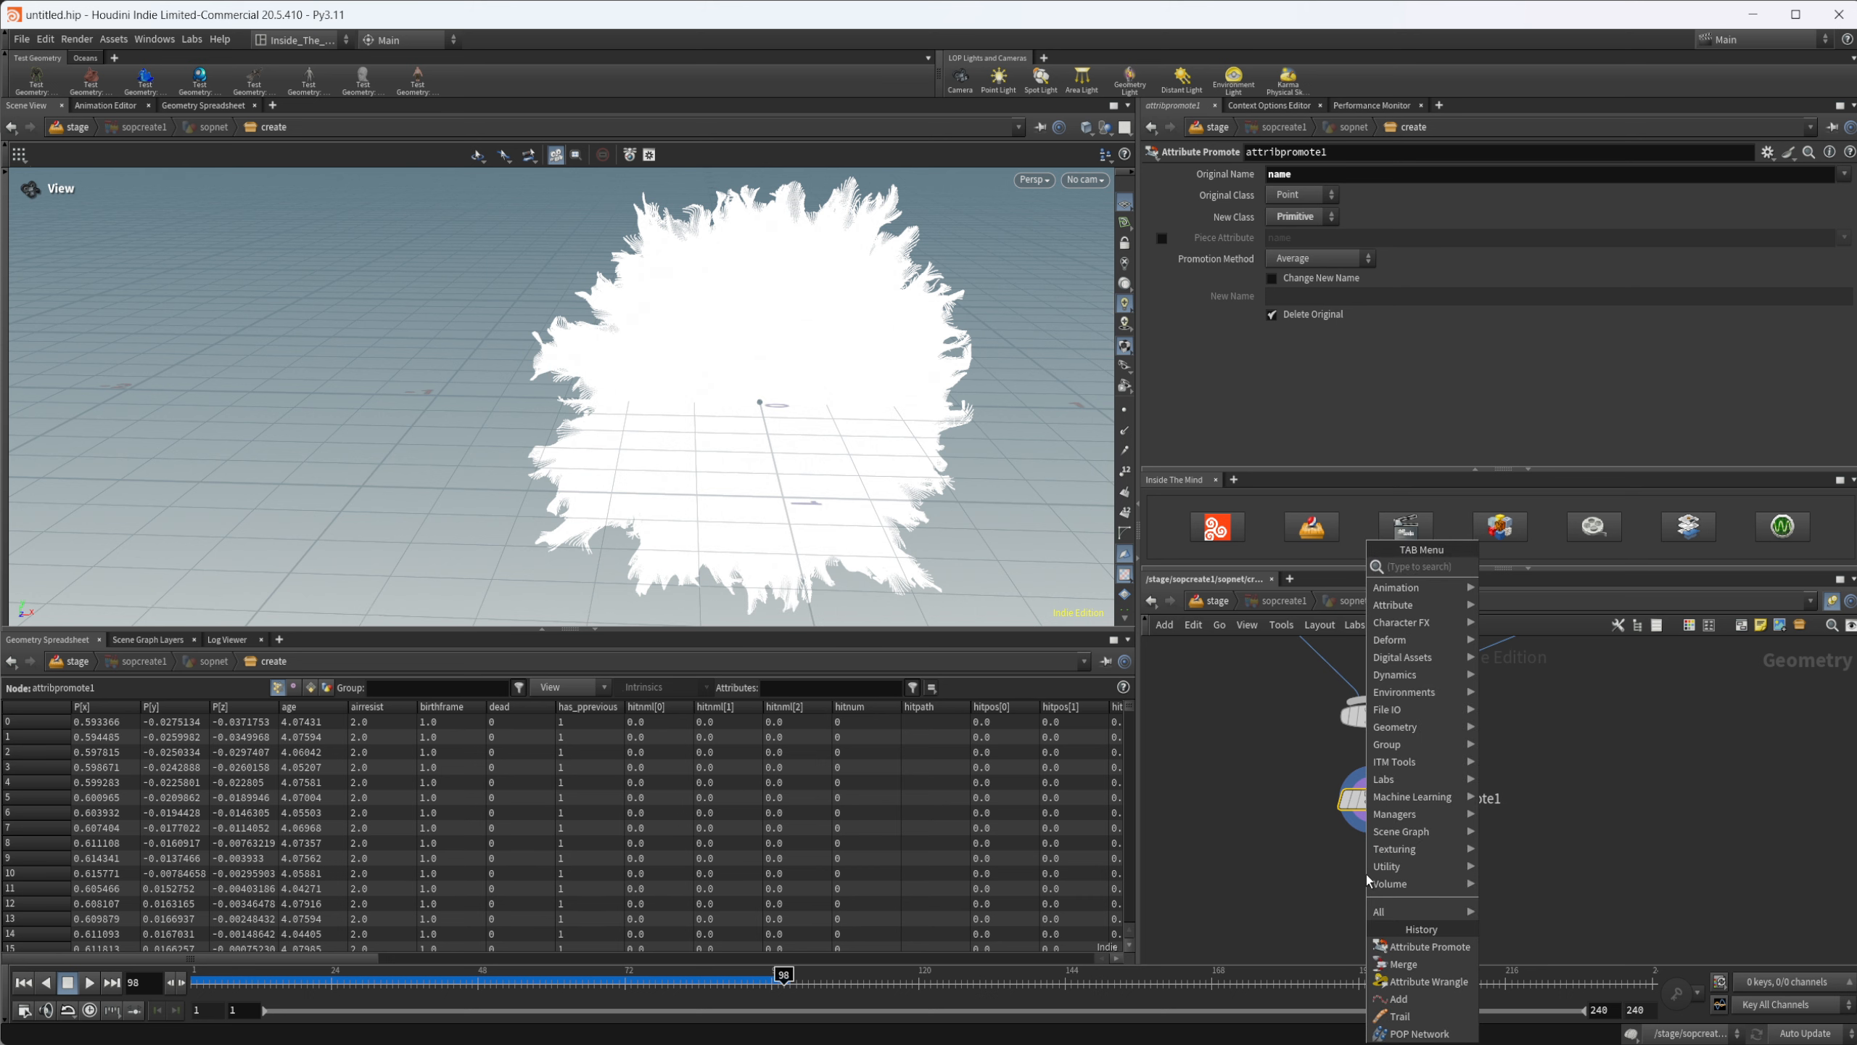
type("tra")
key("Down")
key("Down")
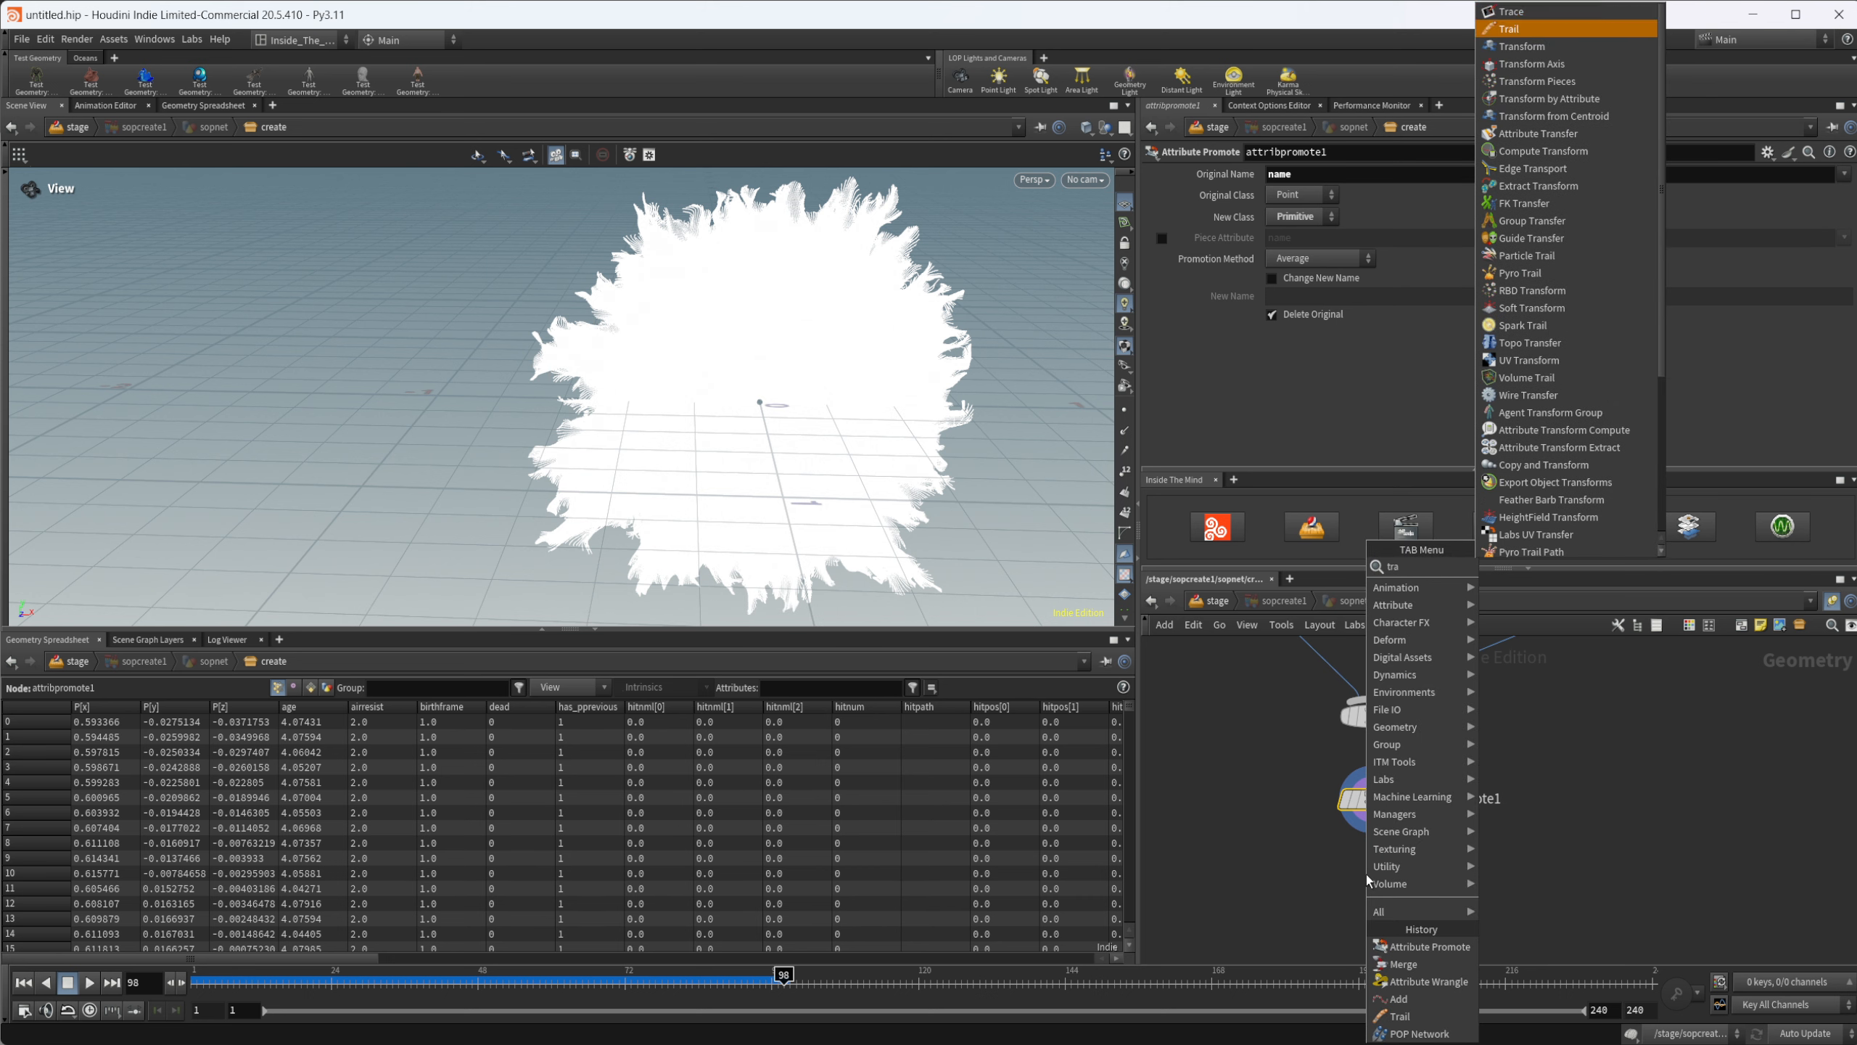
key("Return")
middle_click_drag(1277, 685, 1291, 861)
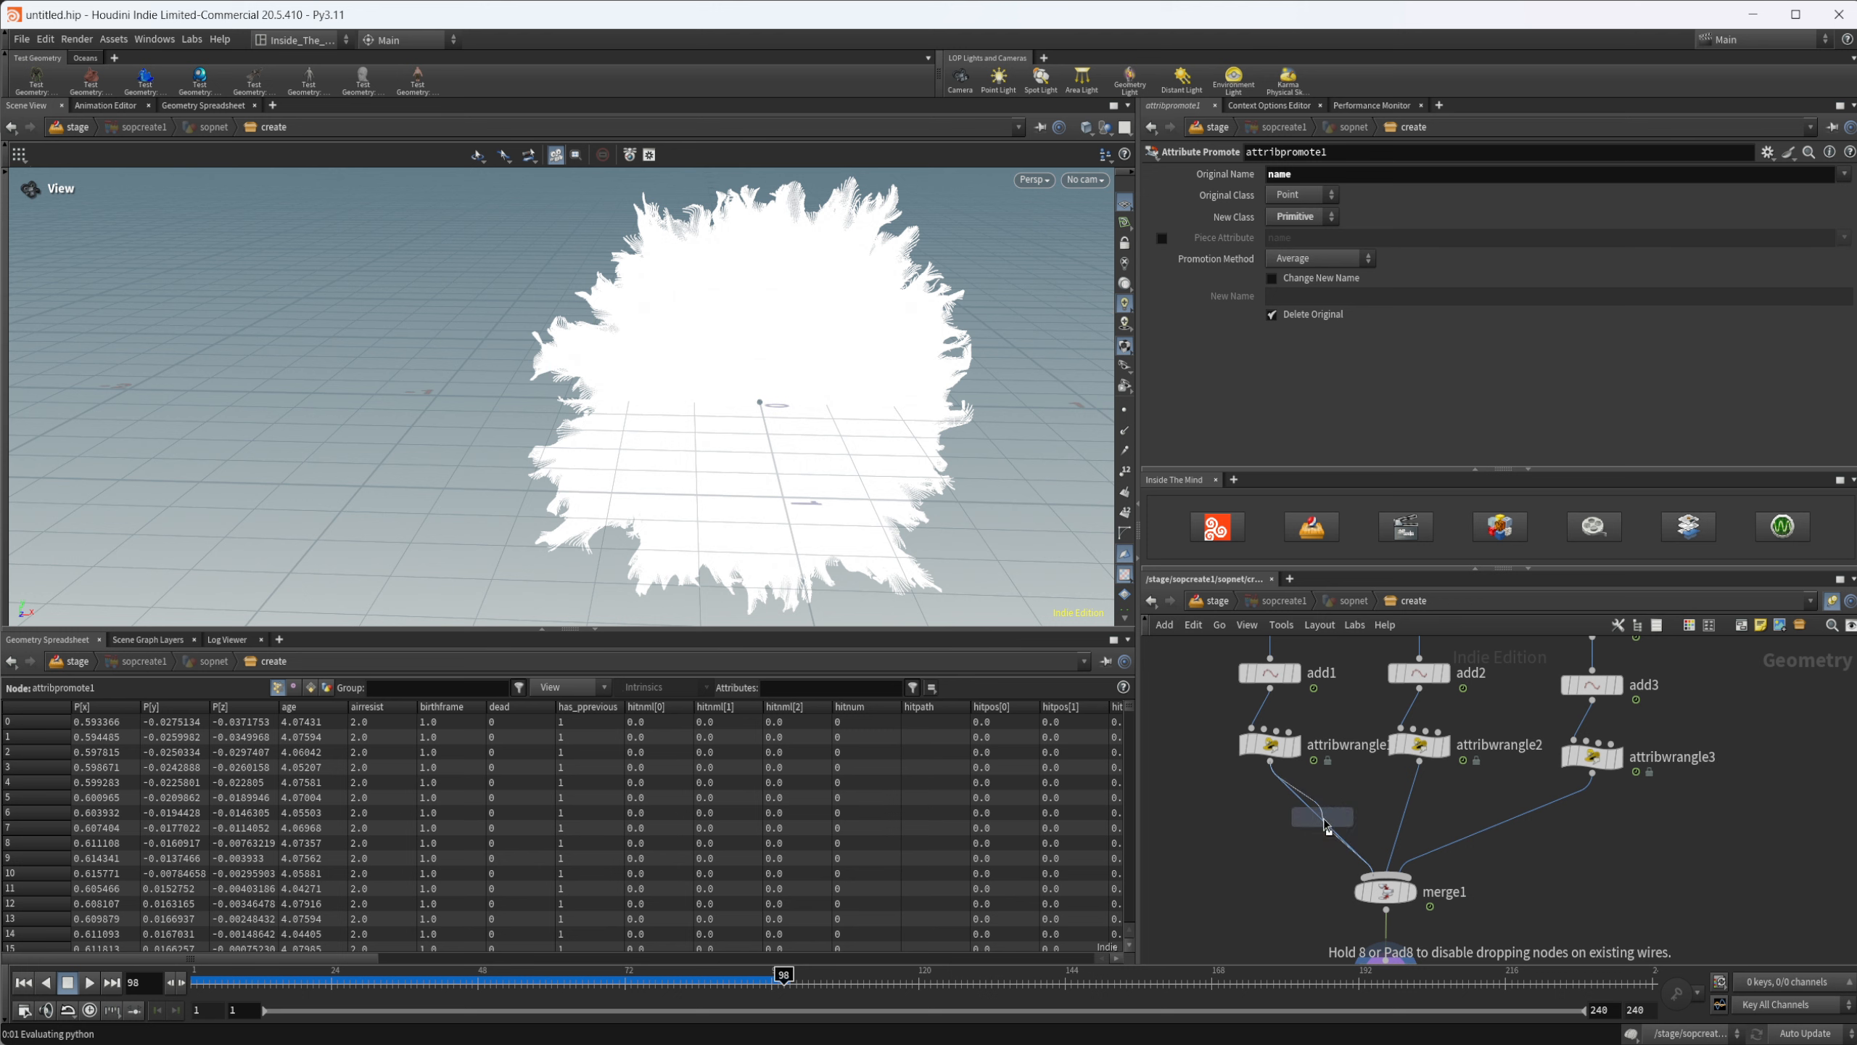
left_click(1326, 825)
left_click_drag(1325, 818, 1263, 810)
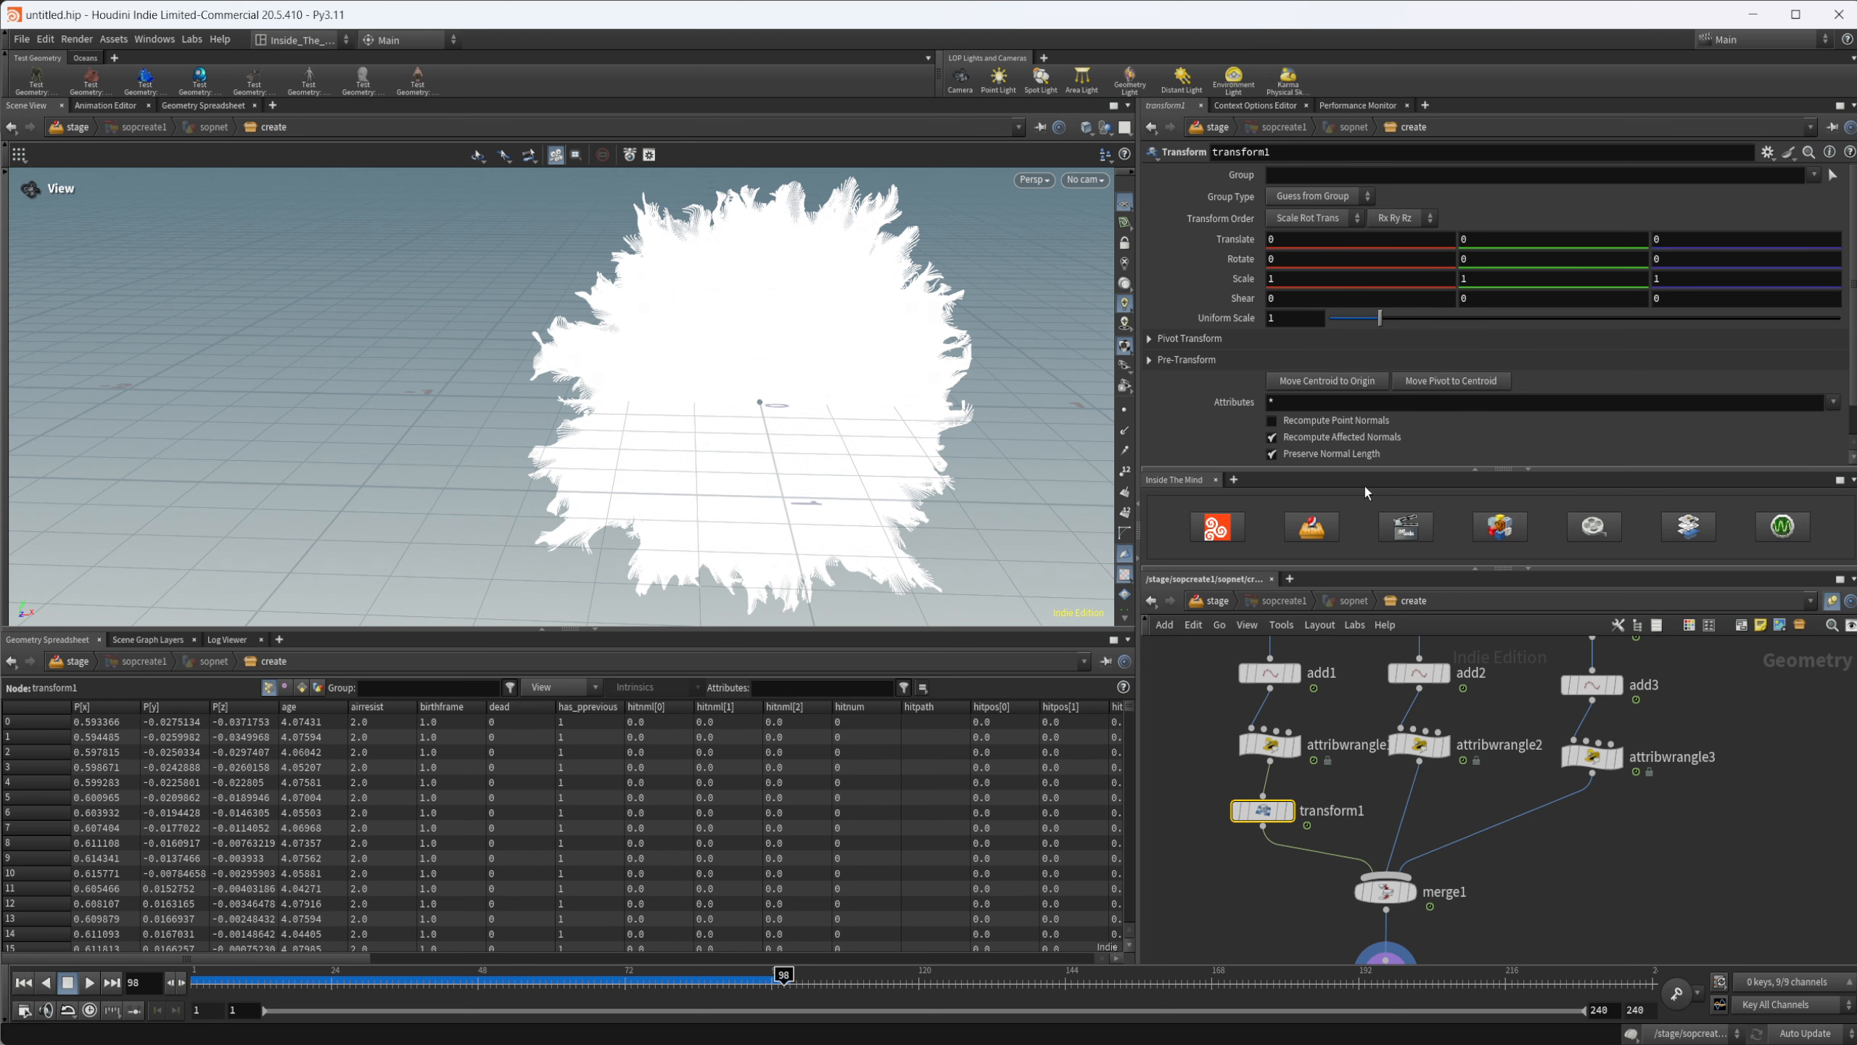
mouse_move(1272, 823)
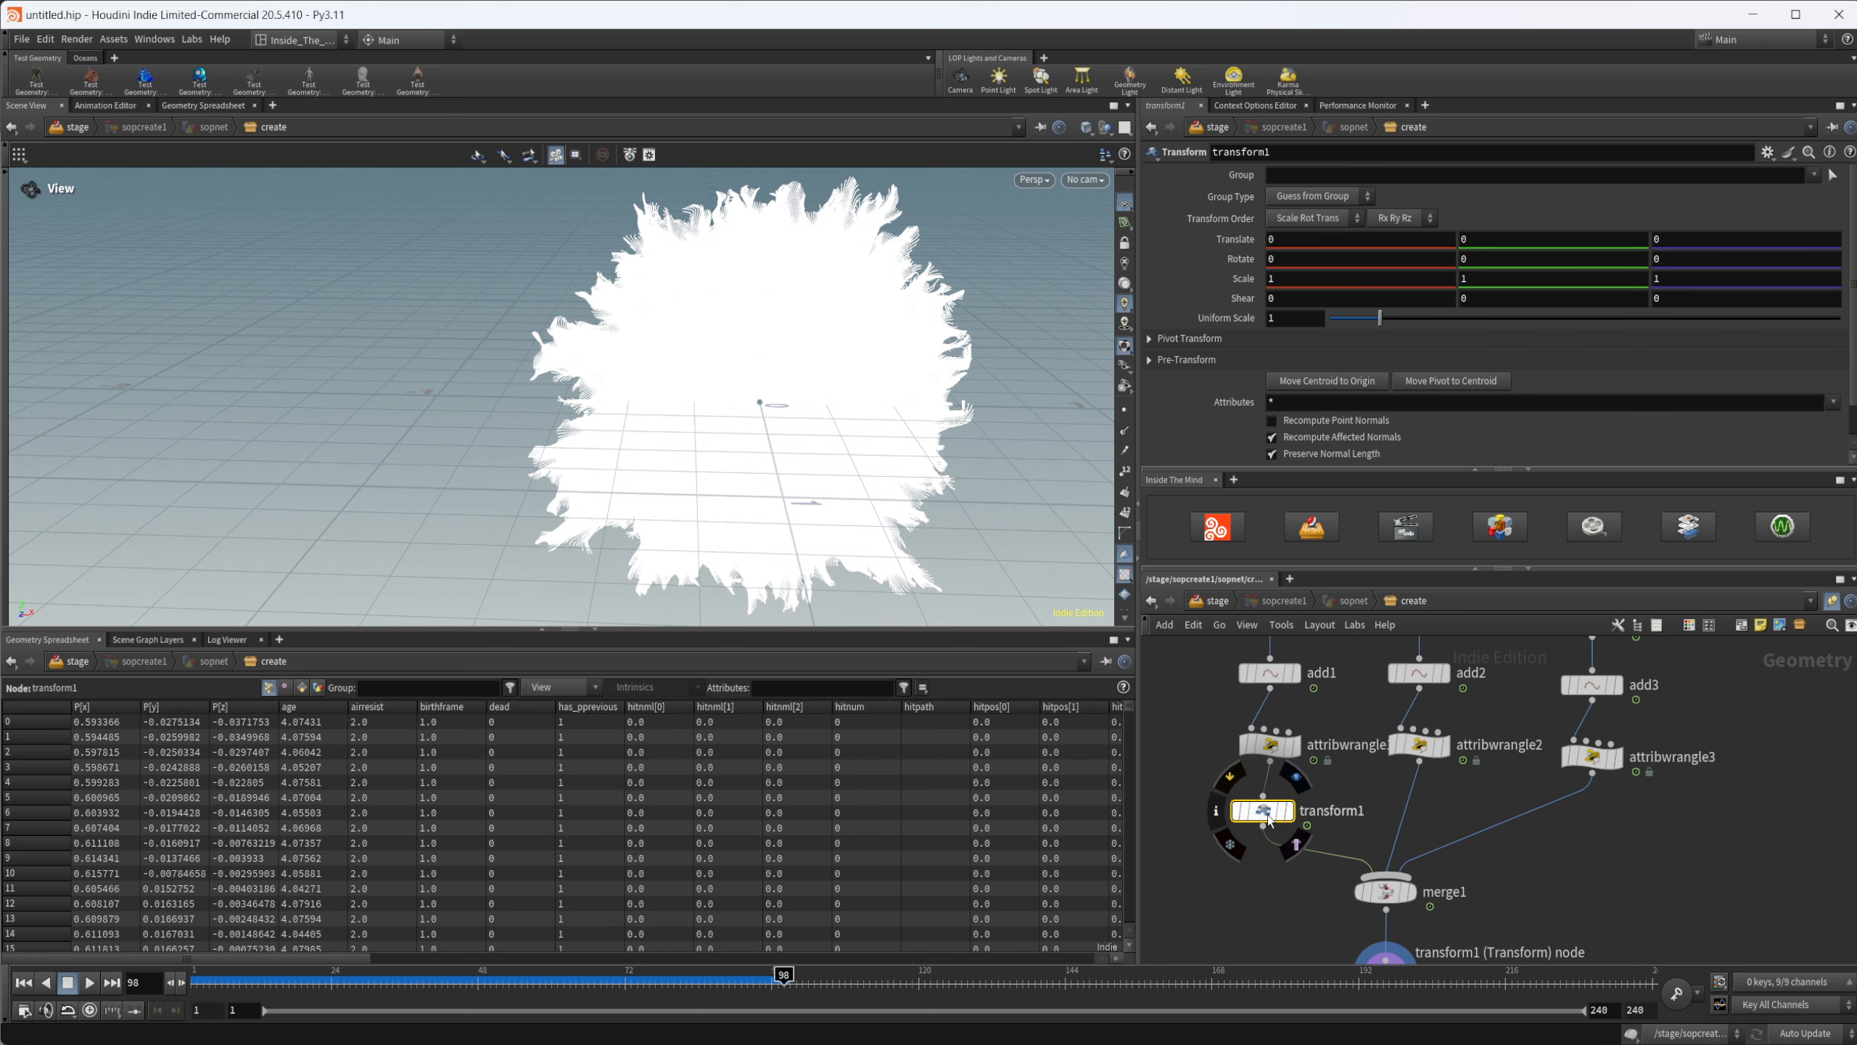
key("Delete")
Step: Insert a Transform node below attribwrangle2 and another below attribwrangle3, both feeding merge1
key("Tab")
type("tran")
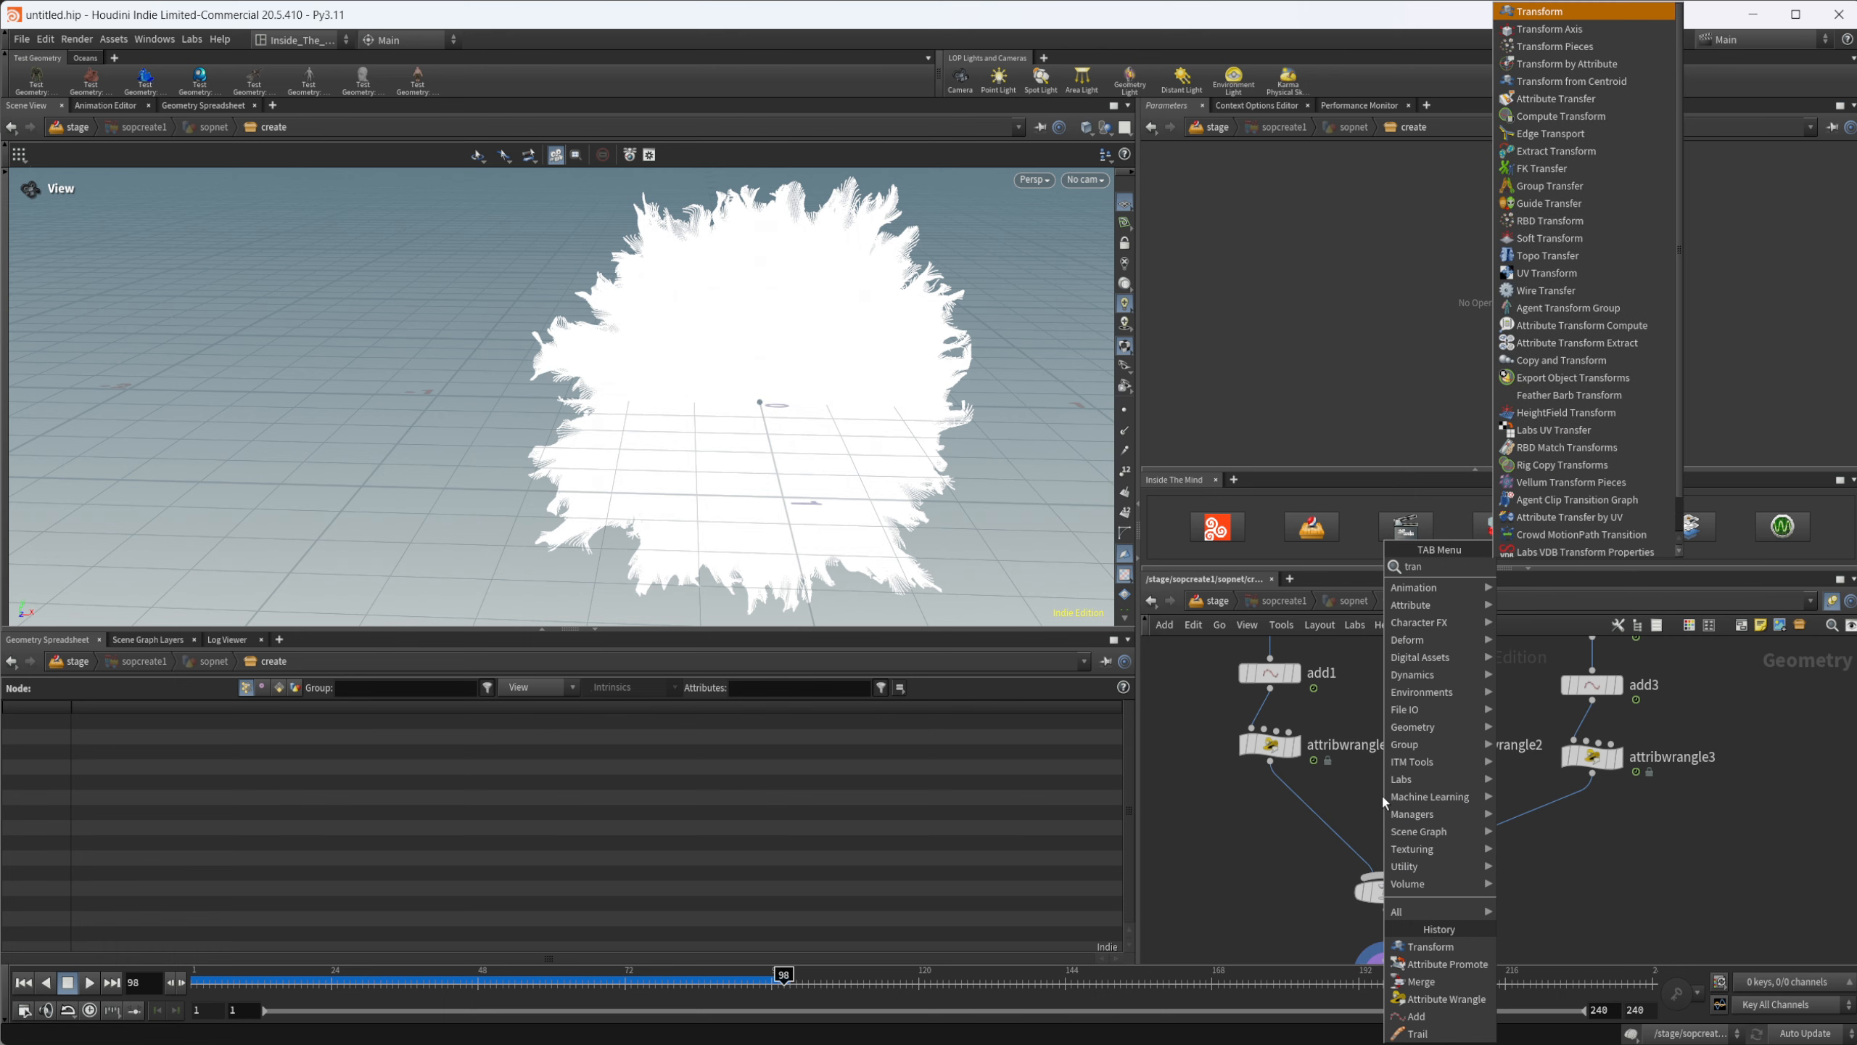
key("Return")
left_click(1383, 797)
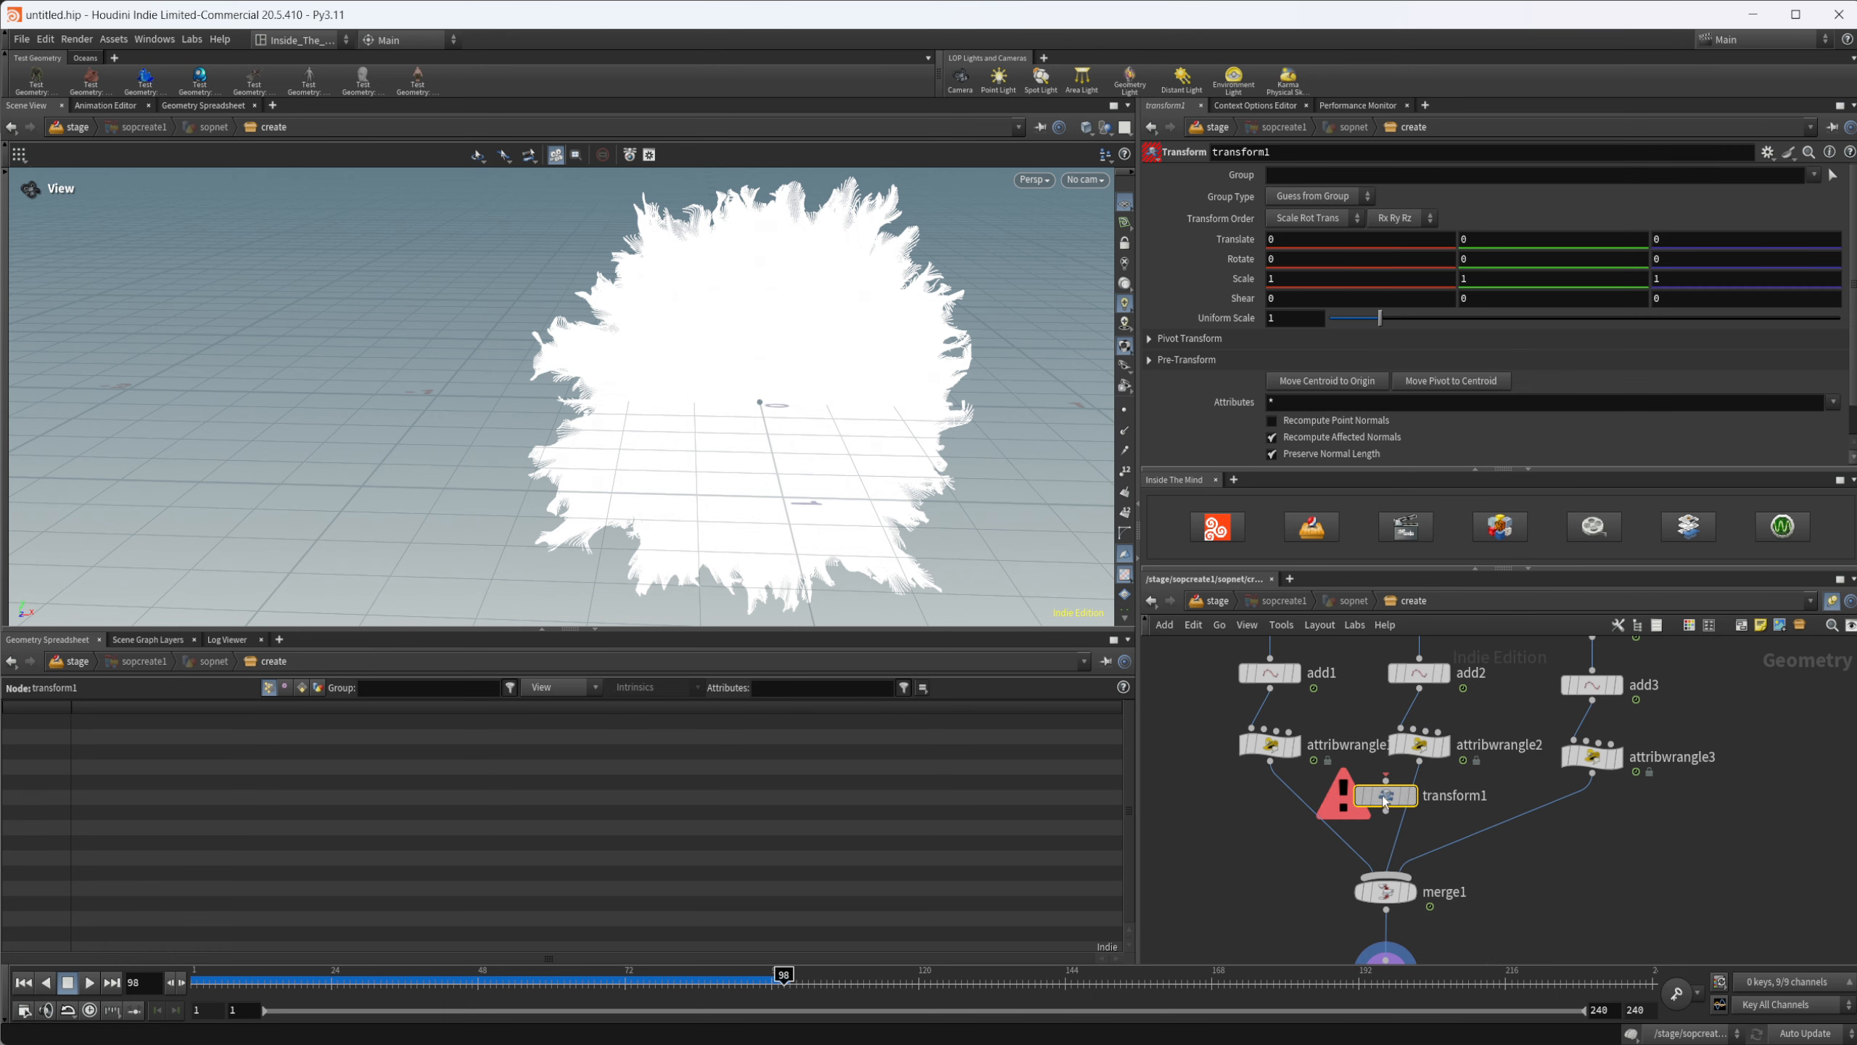
left_click_drag(1389, 798, 1612, 812)
Step: Offset the second trail along Z by about 0.04 with transform1
left_click(1410, 809)
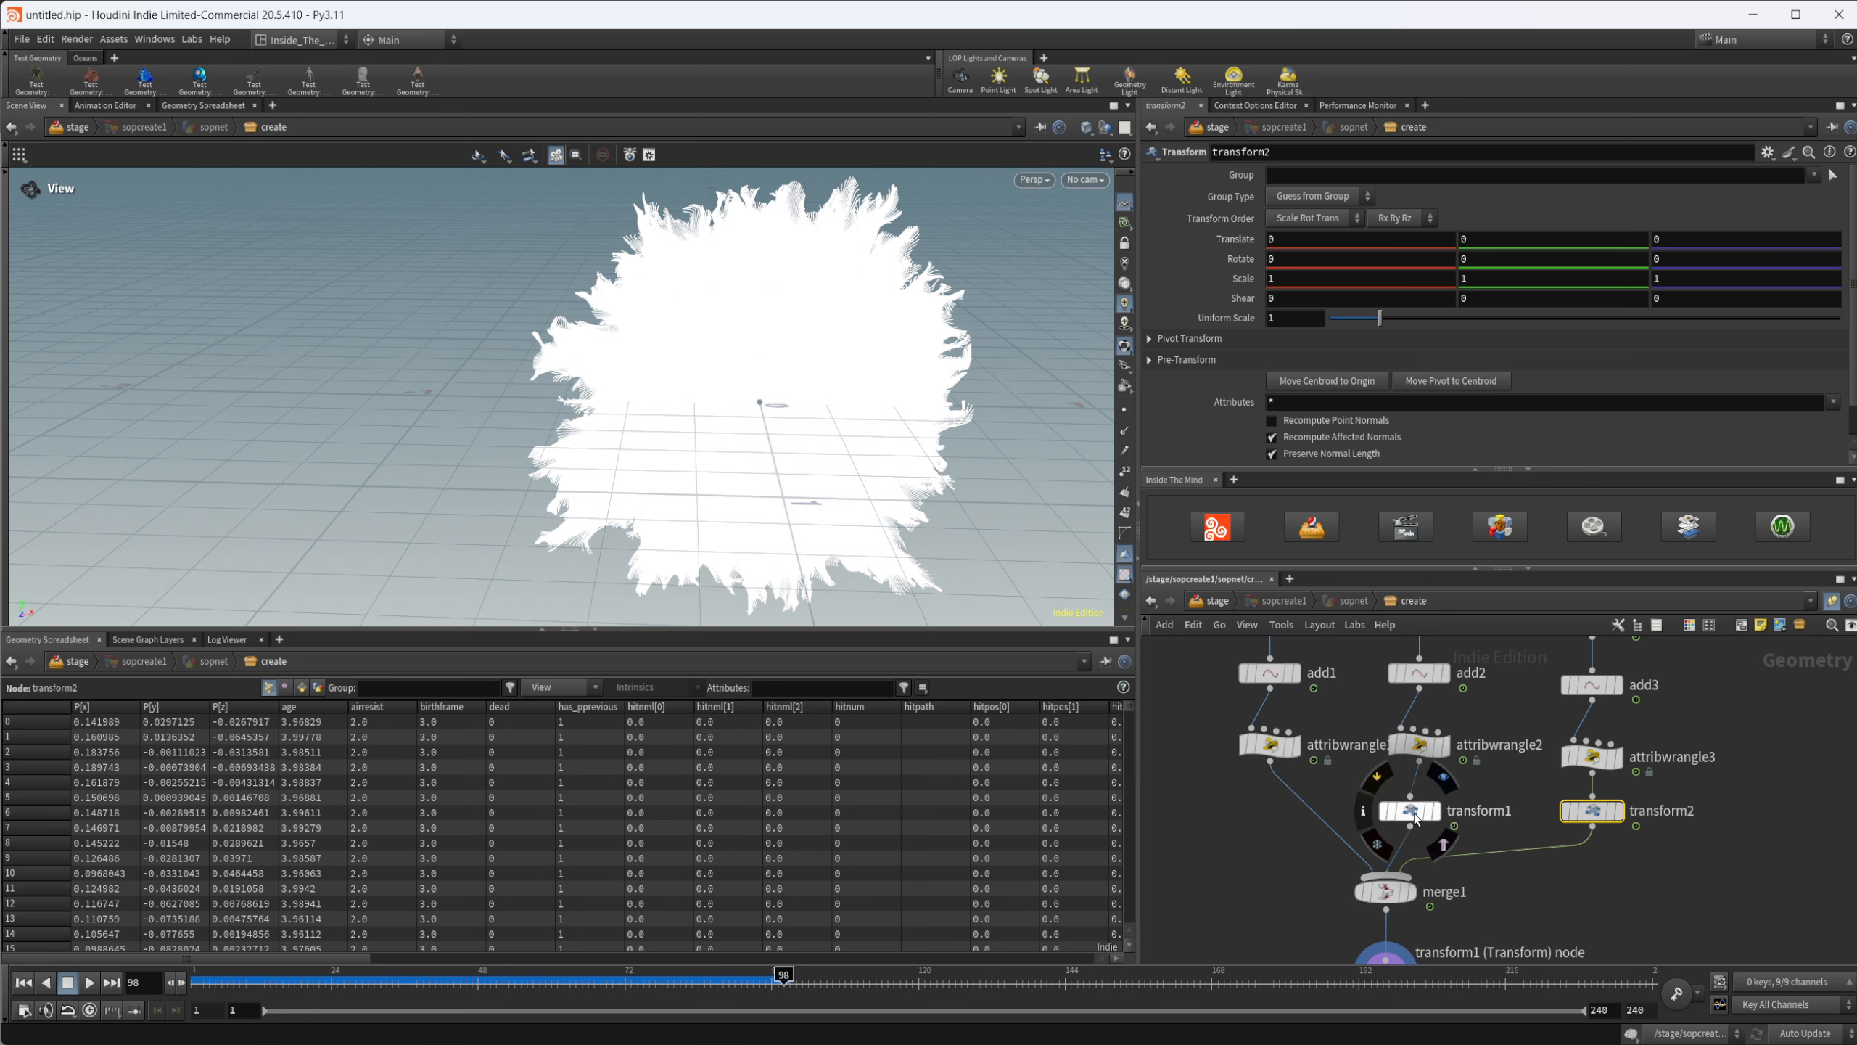
key("Return")
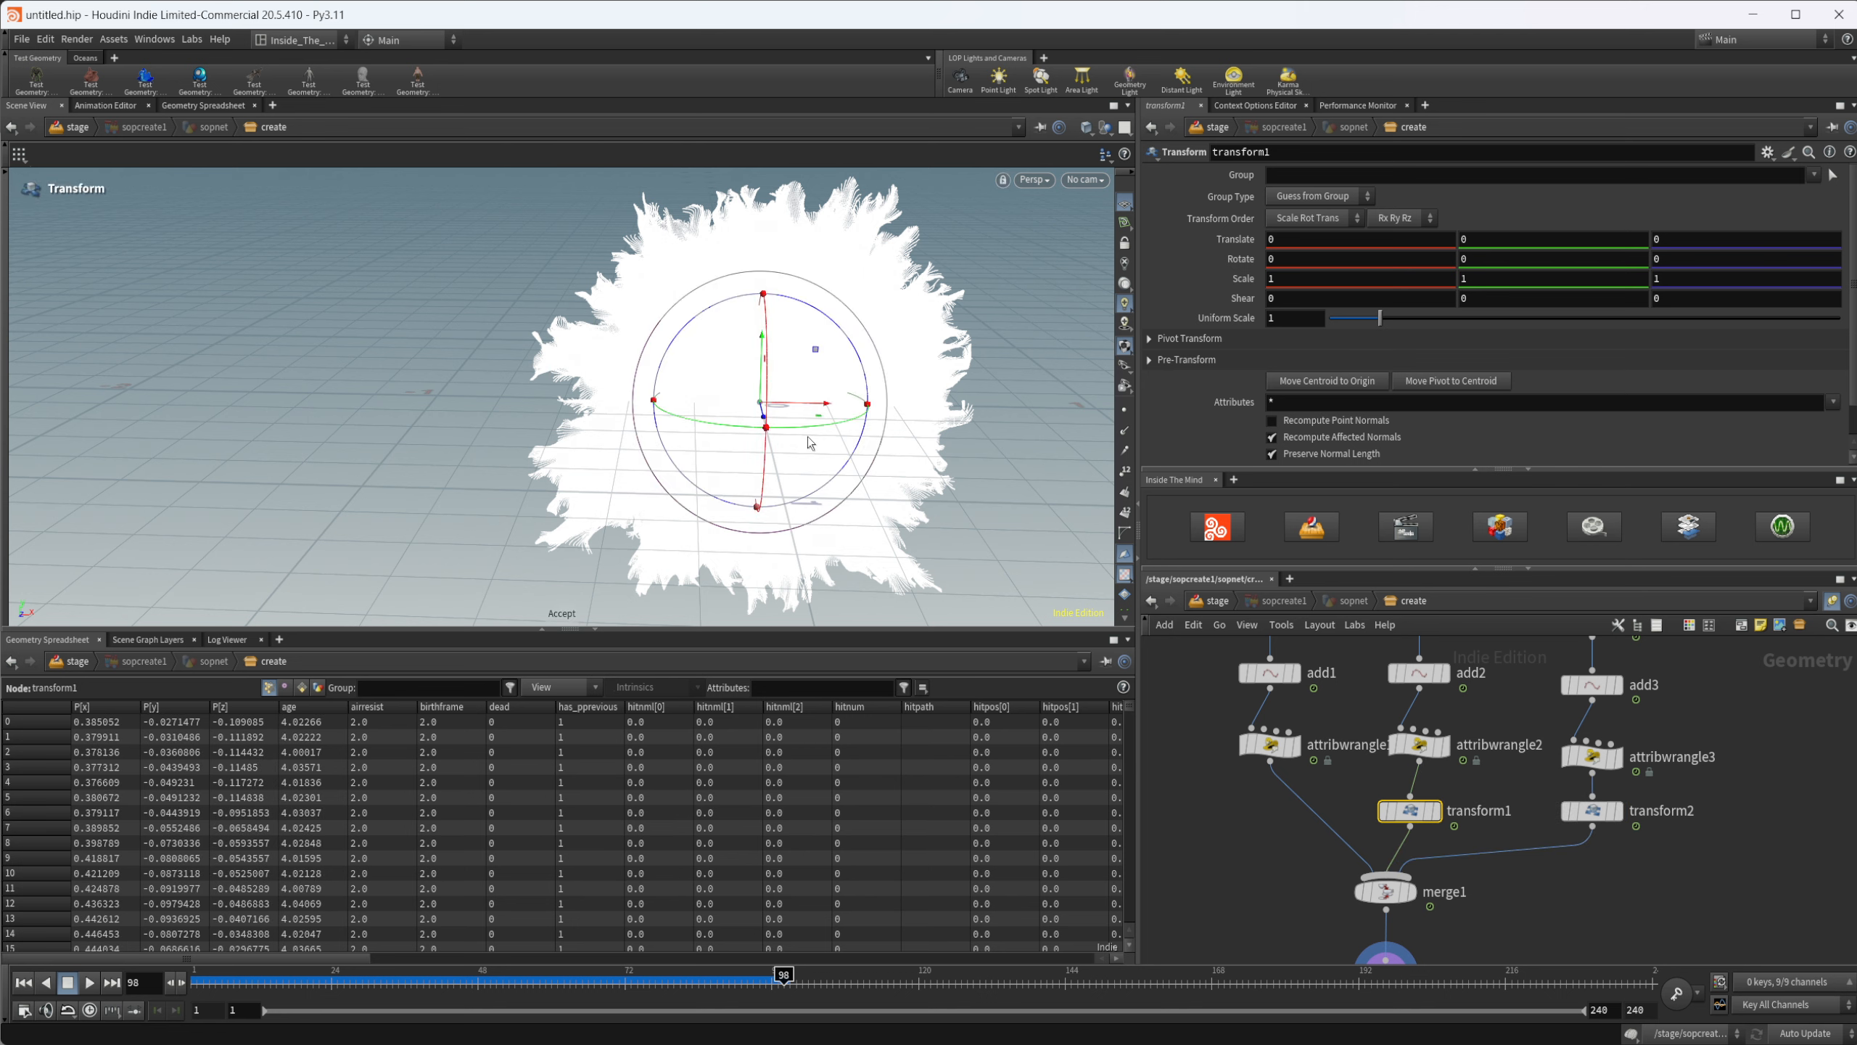
left_click_drag(854, 536, 703, 530, "alt")
left_click_drag(791, 390, 778, 391)
left_click(1717, 248)
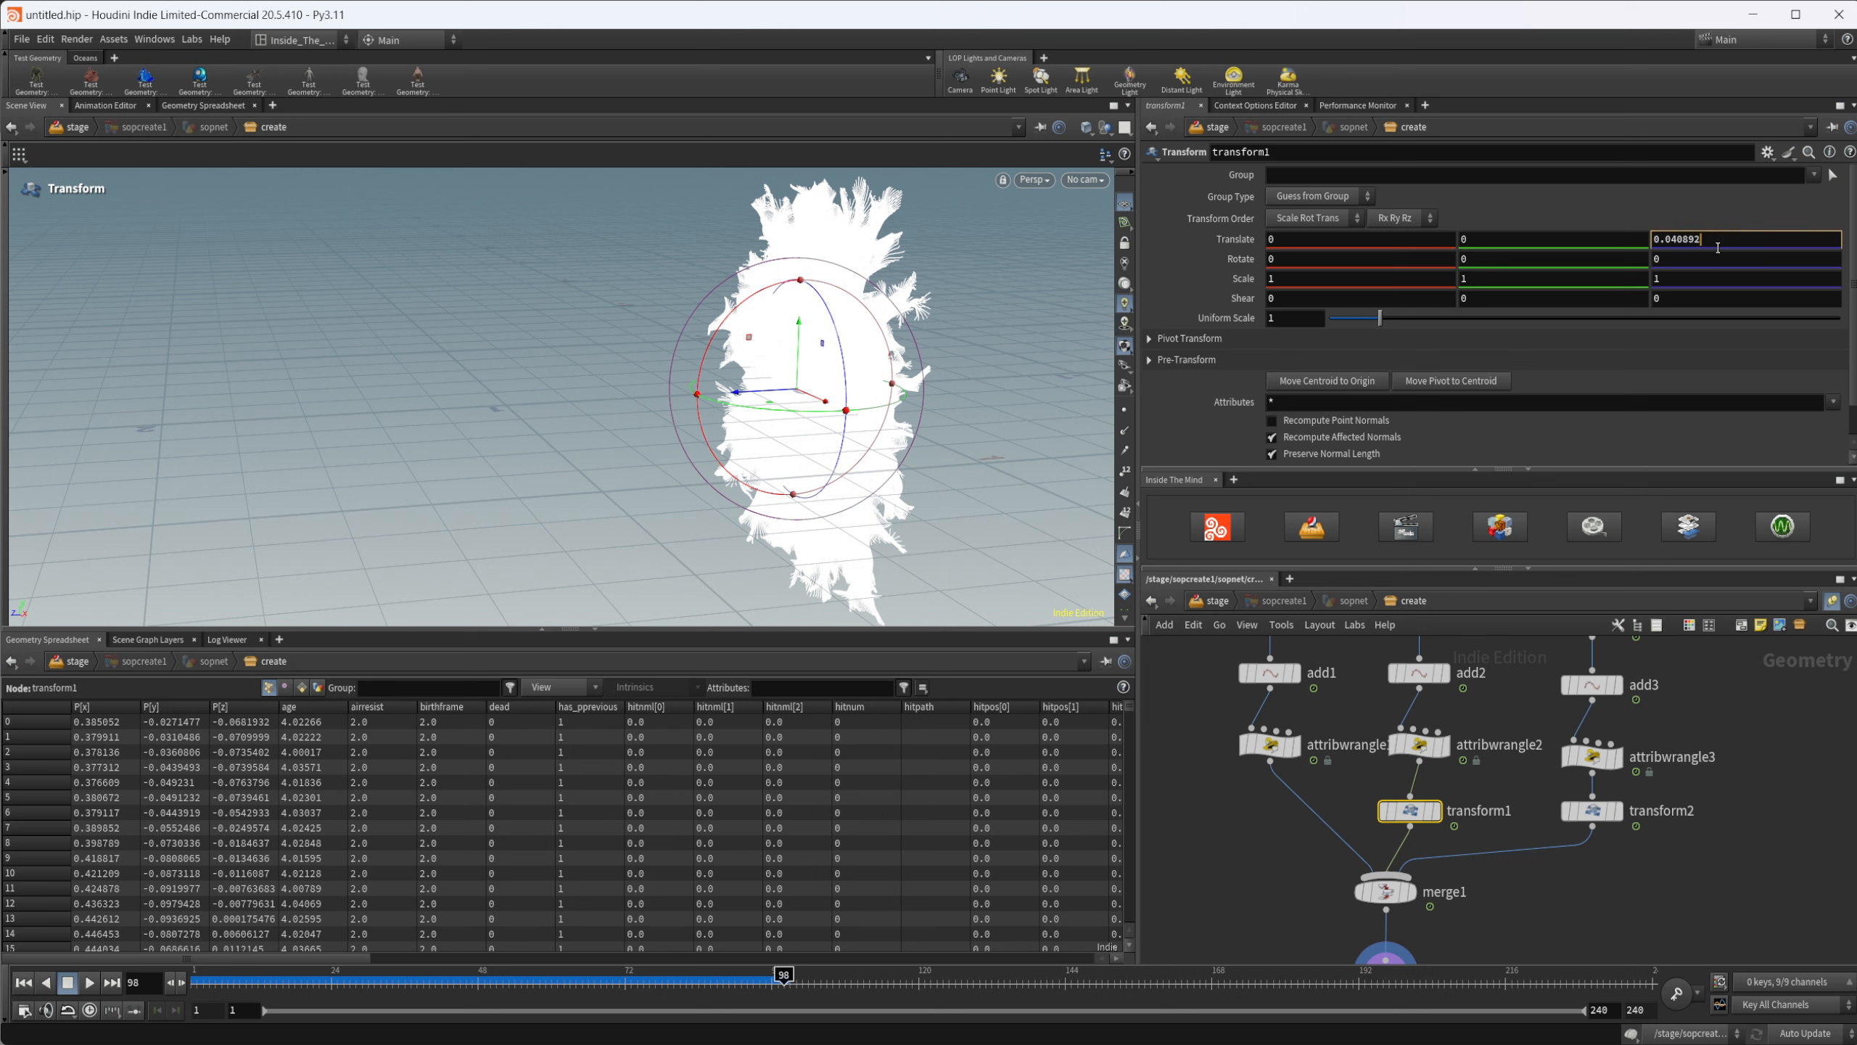
key("Return")
Step: Set transform2's Z translation to 0.06
left_click(1591, 810)
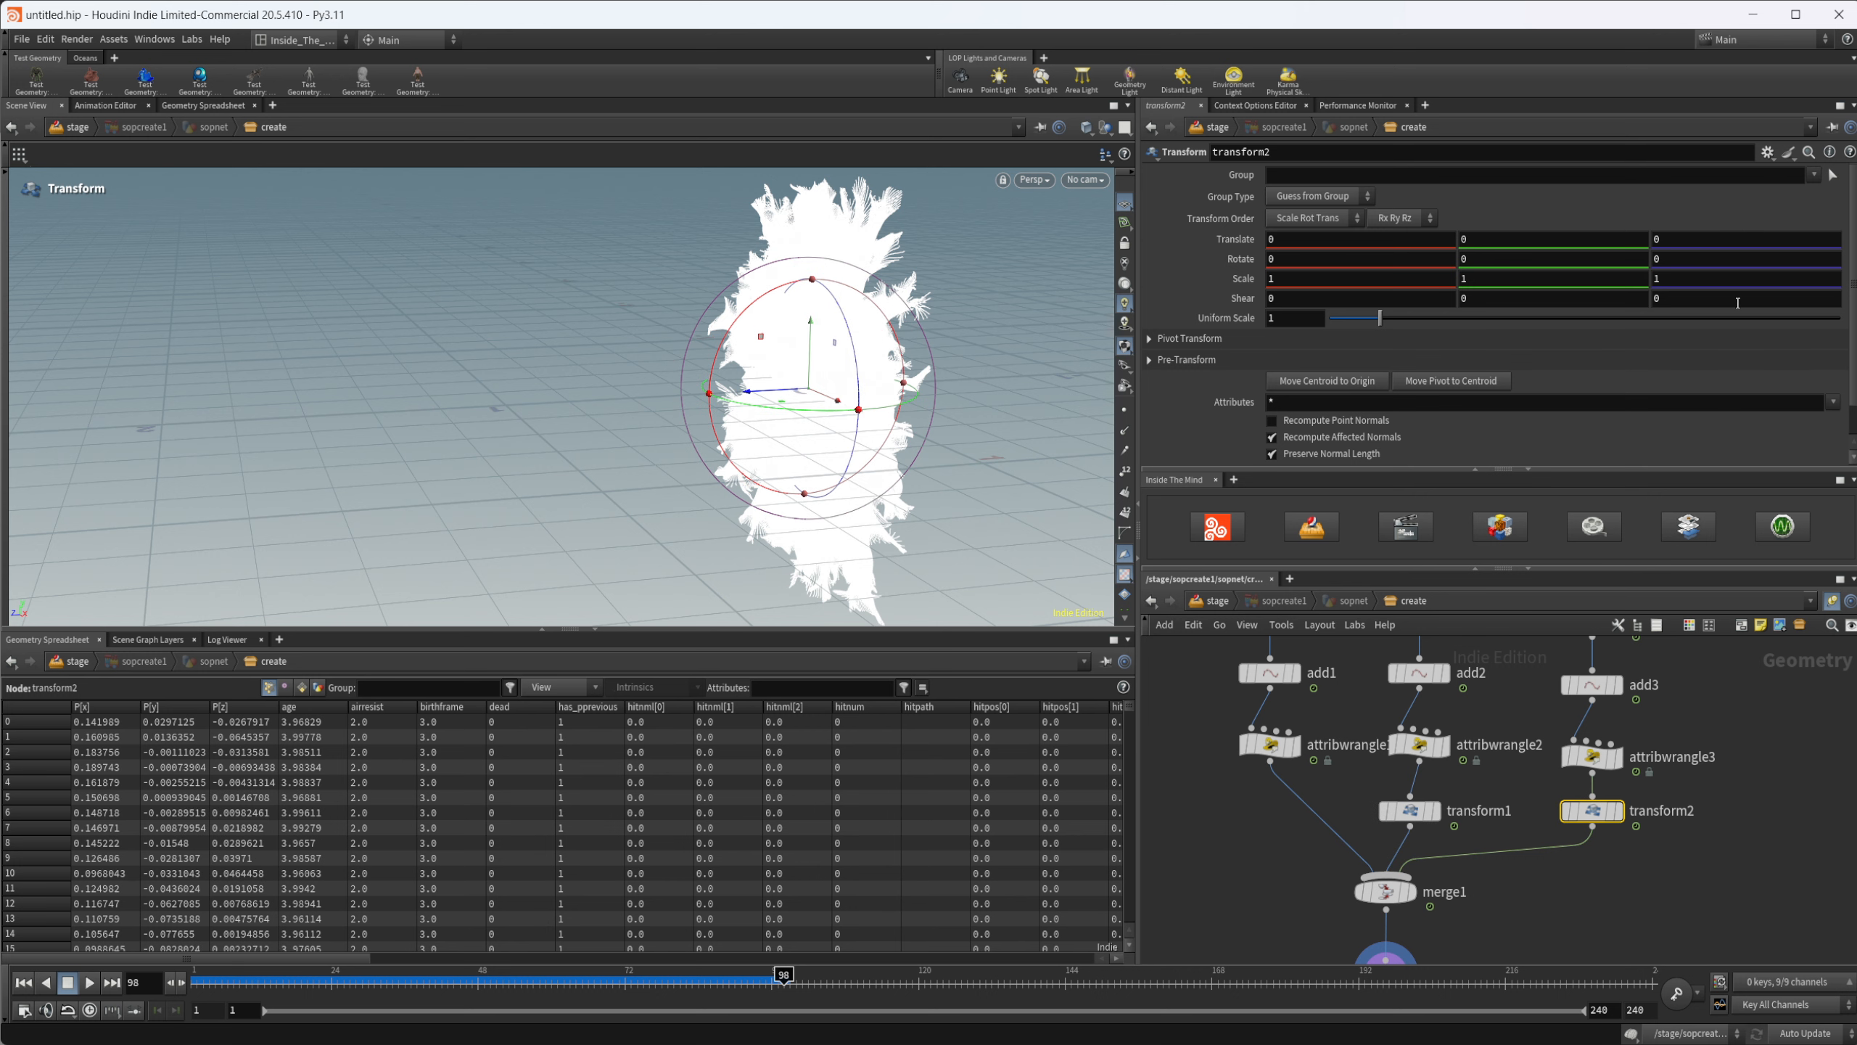
left_click(1692, 242)
type(".00")
key("BackSpace")
type("6")
key("Return")
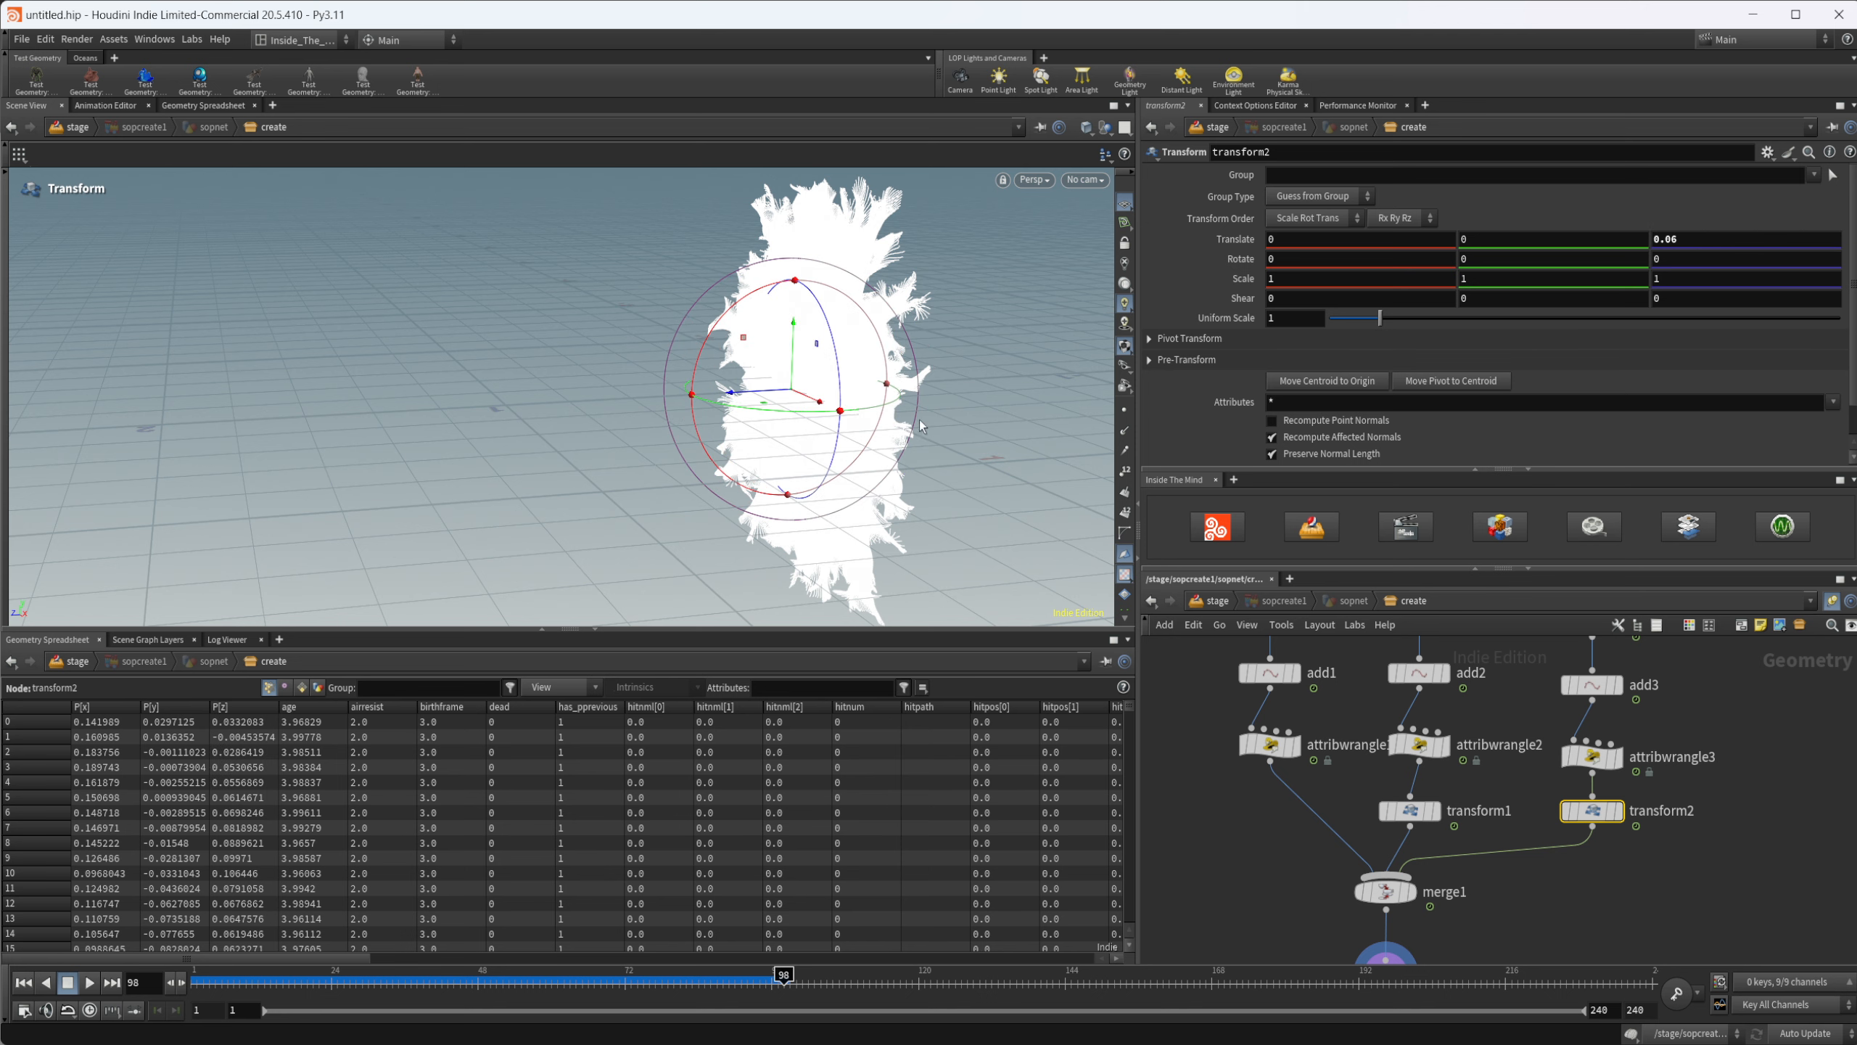
Step: Return to the stage level and preview the offset curves with the Karma CPU renderer in the viewport
left_click_drag(919, 422, 1023, 453, "alt")
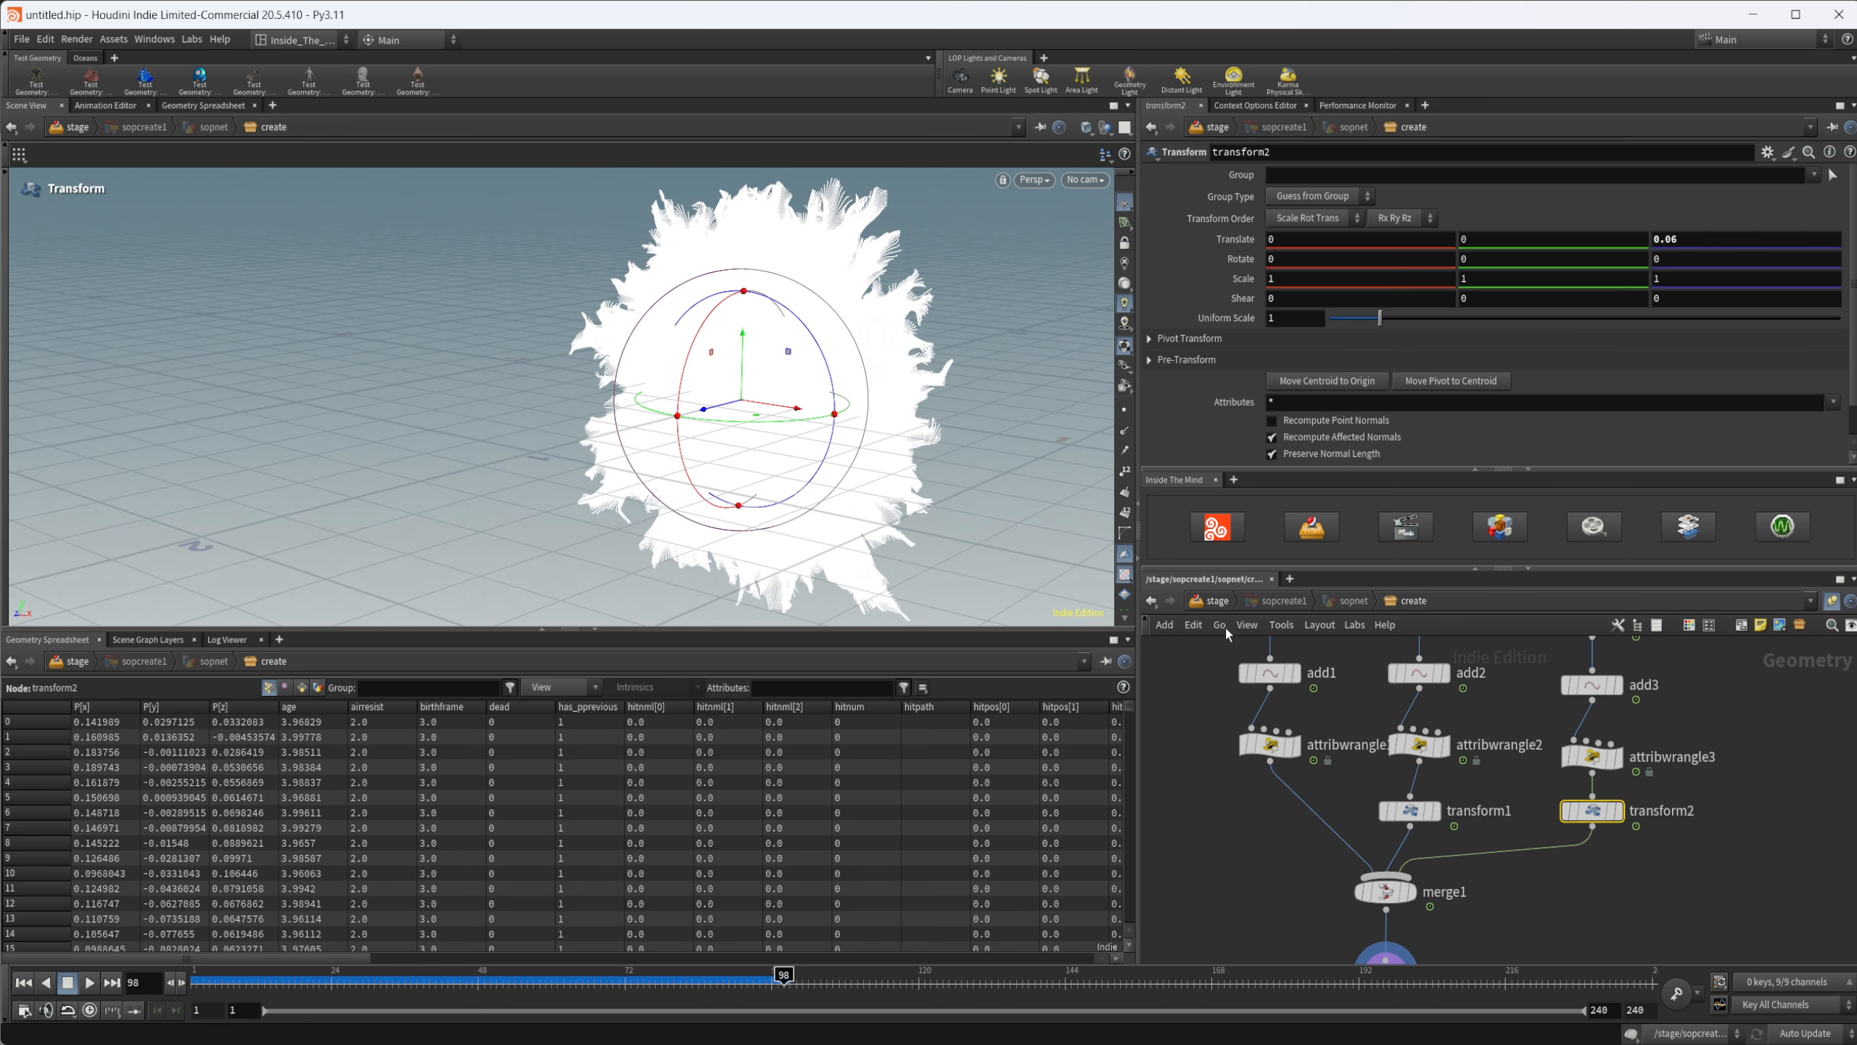
left_click(1219, 603)
left_click(1304, 773)
left_click_drag(738, 380, 825, 385, "alt")
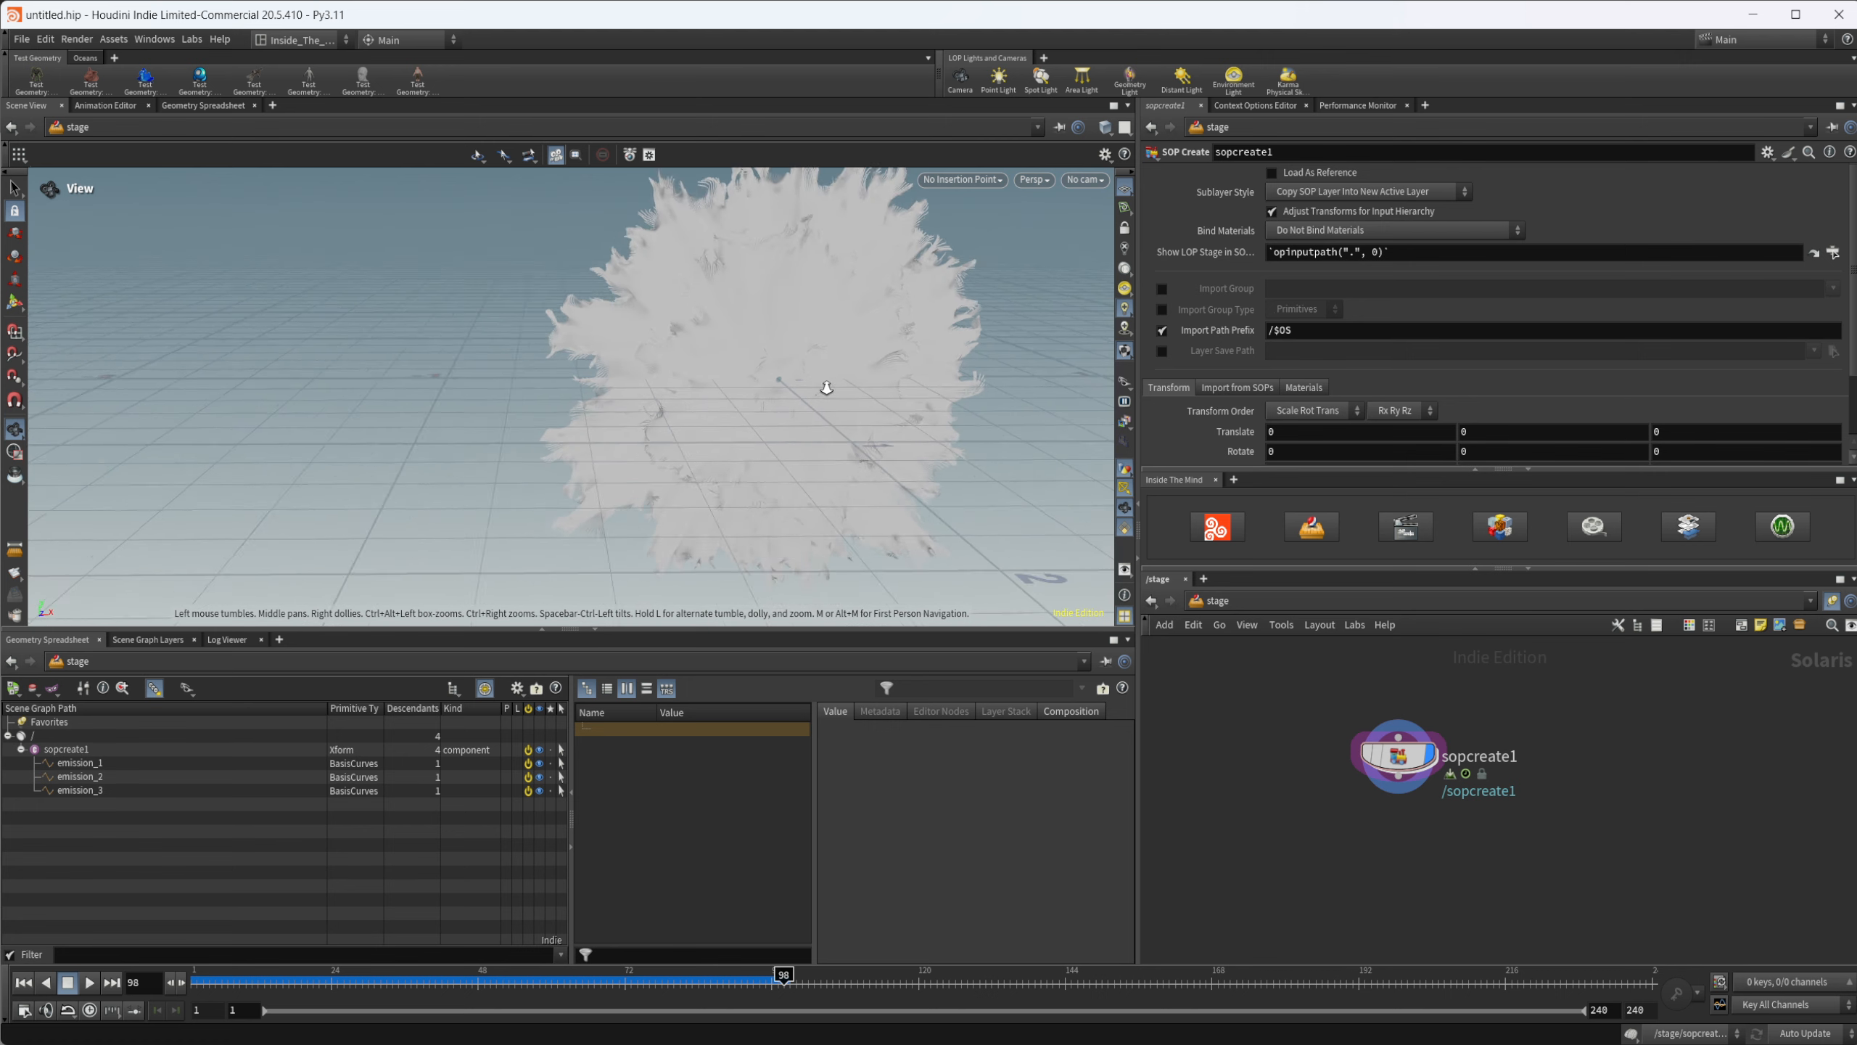
middle_click_drag(825, 386, 653, 426, "alt")
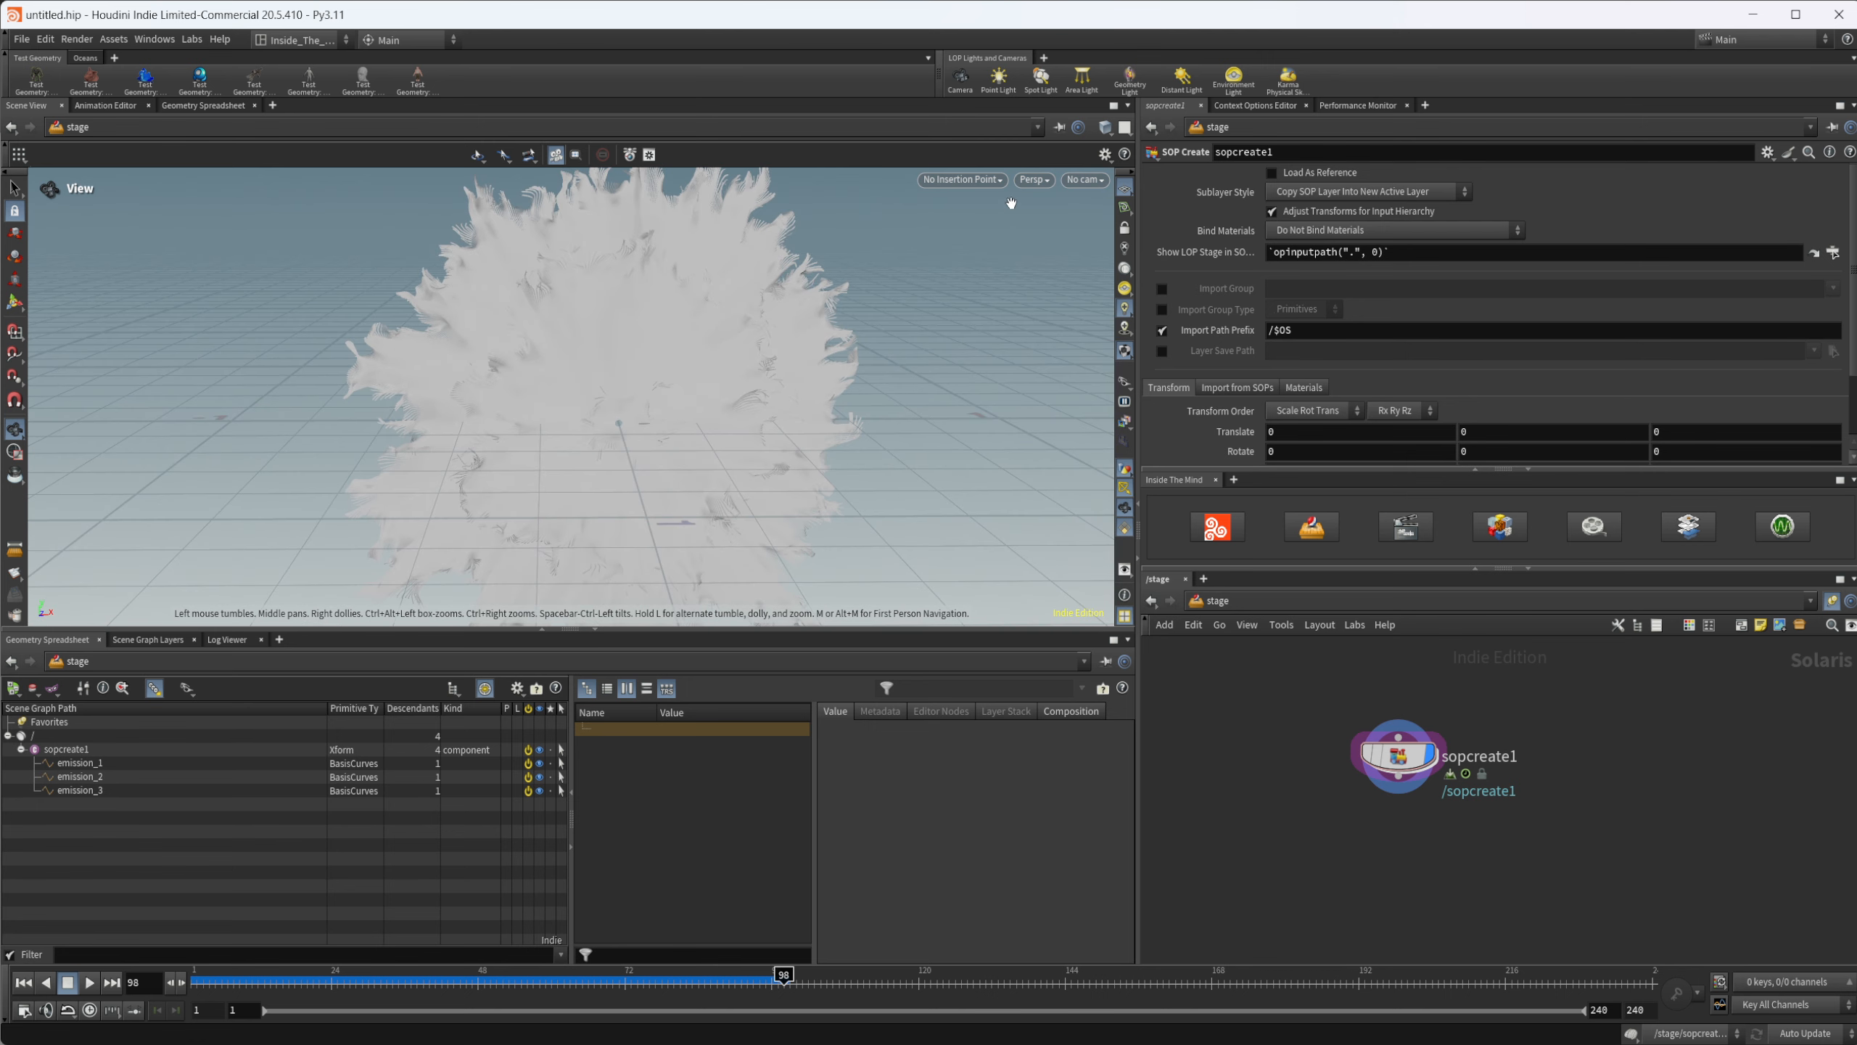
left_click(1034, 179)
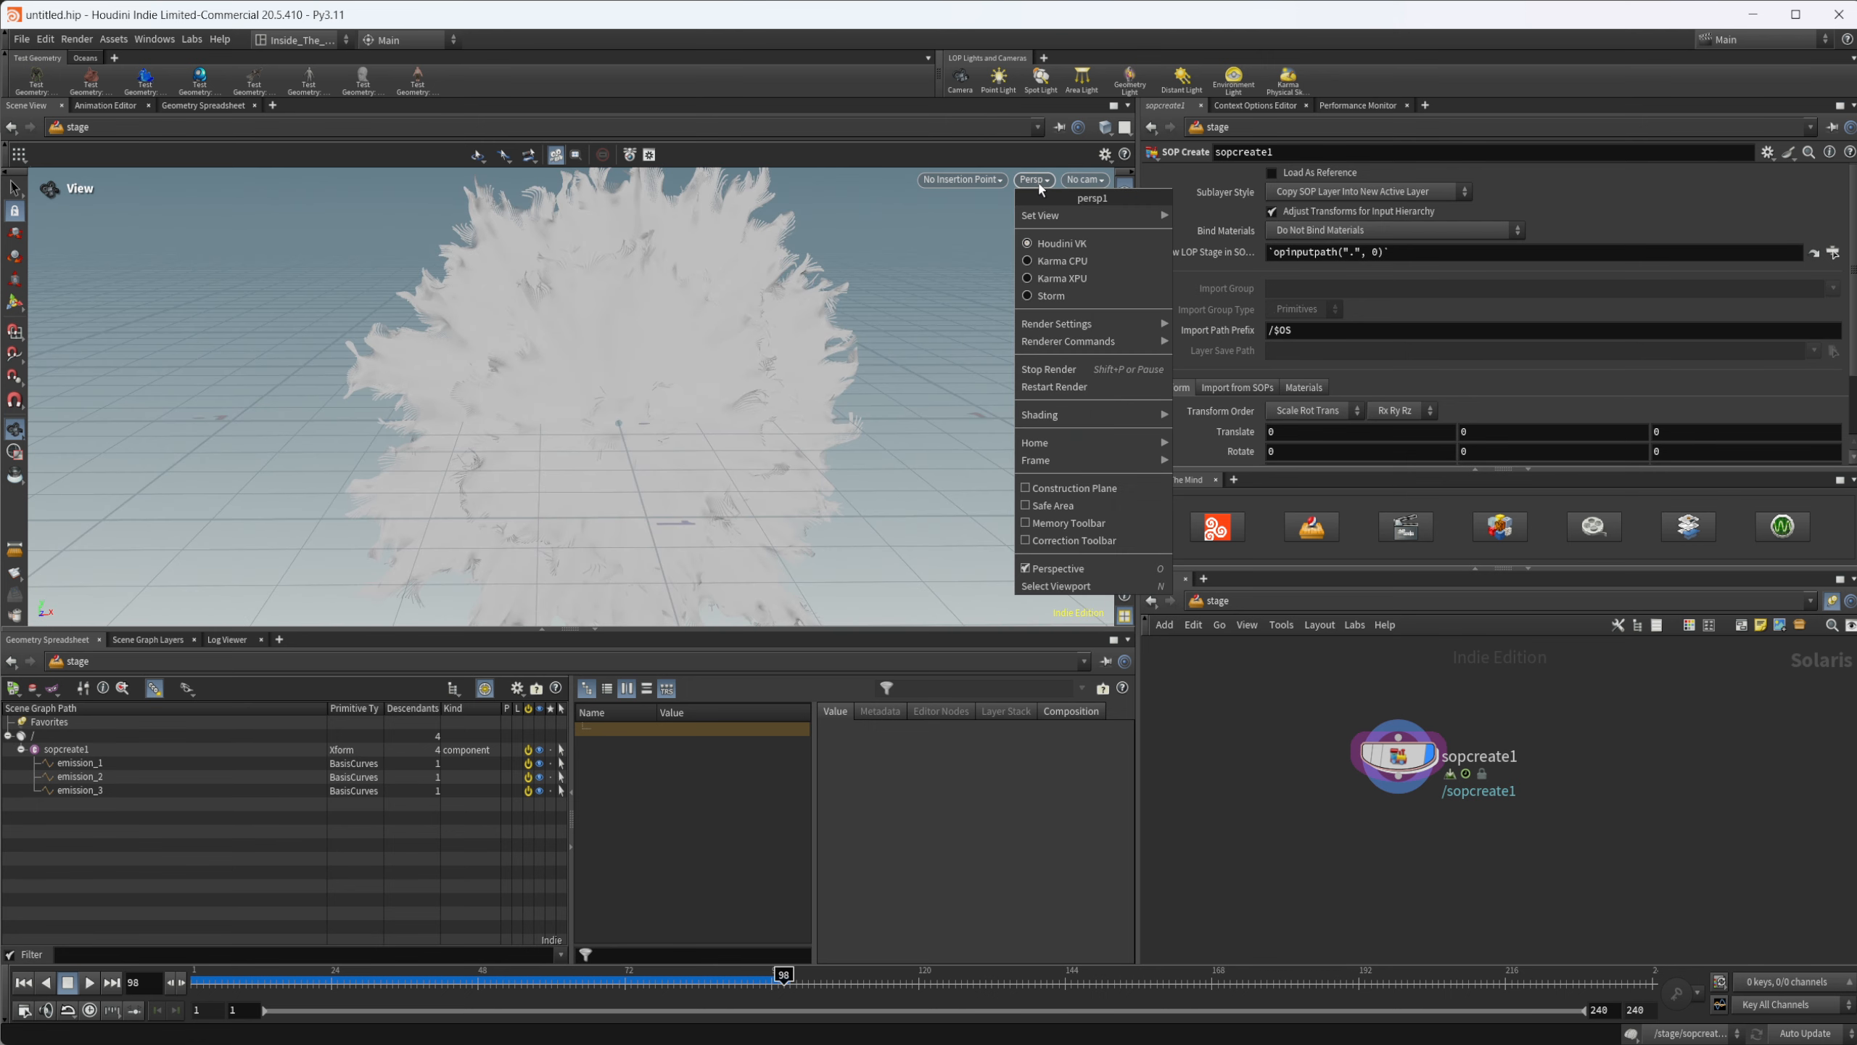
left_click(1076, 267)
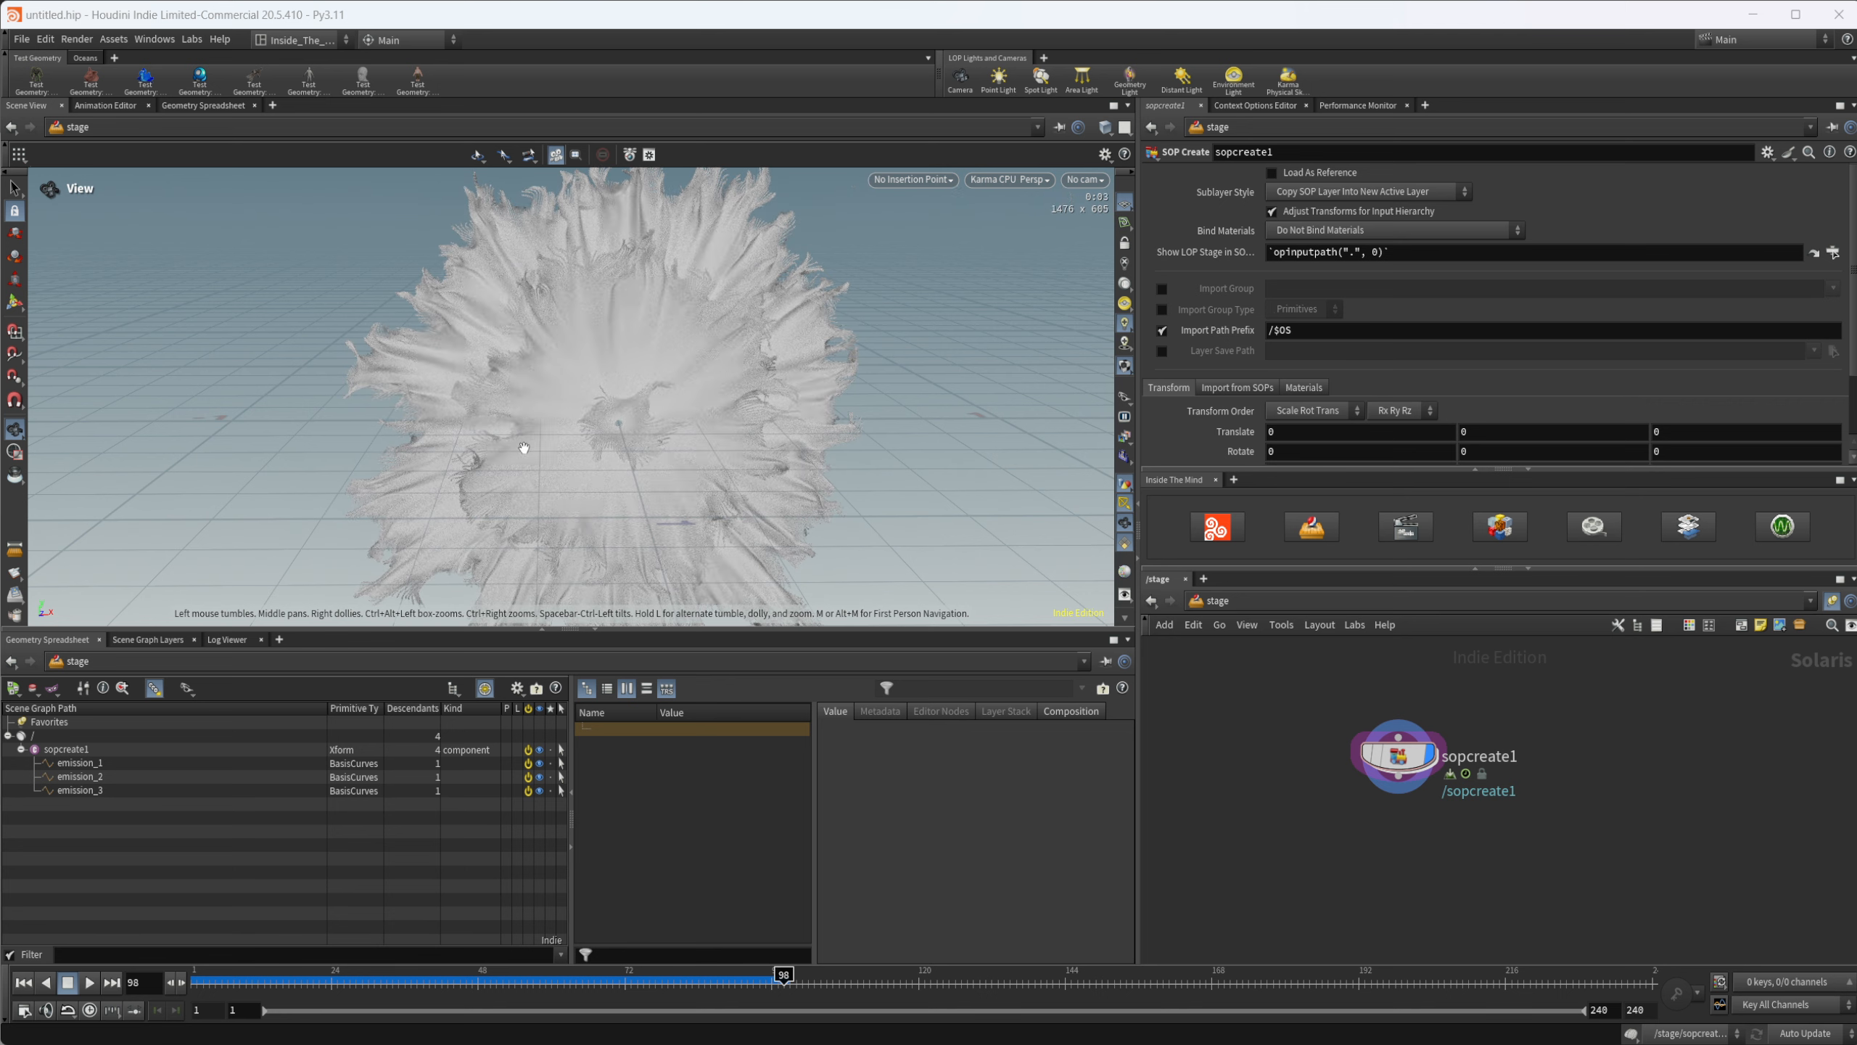
left_click_drag(639, 441, 685, 458)
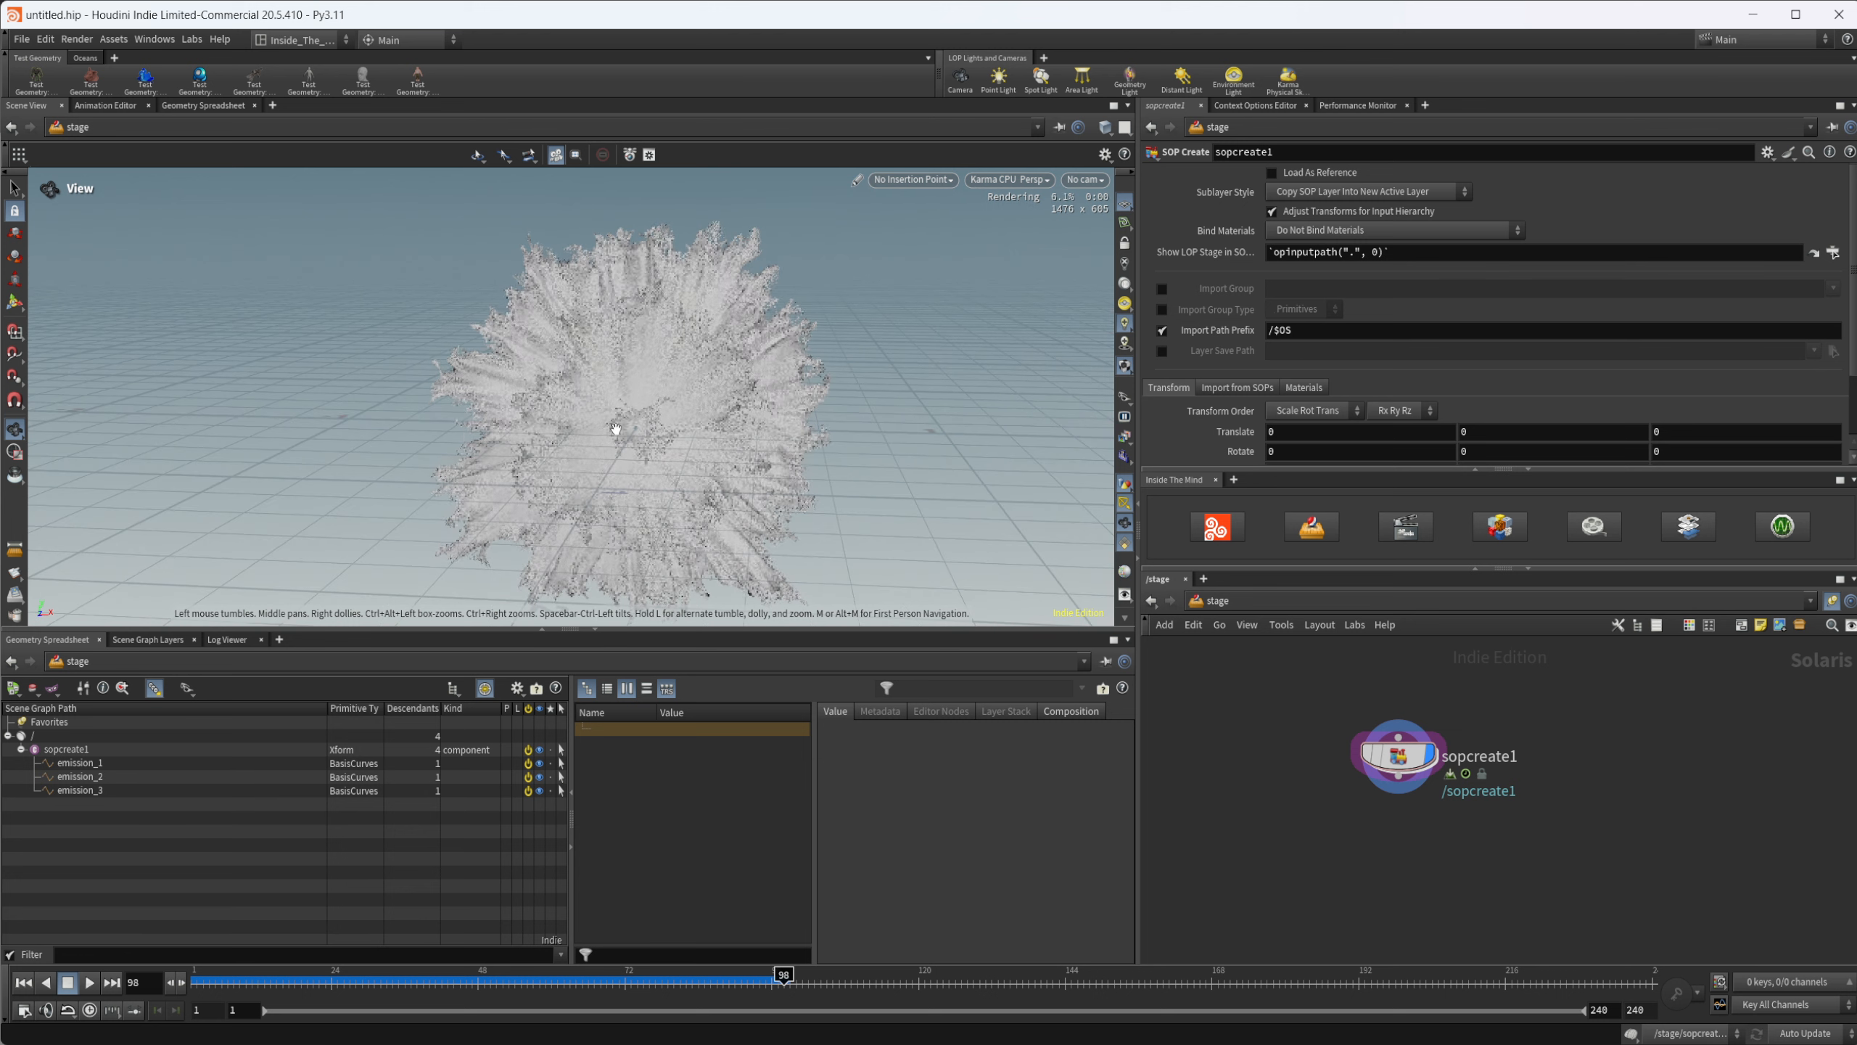
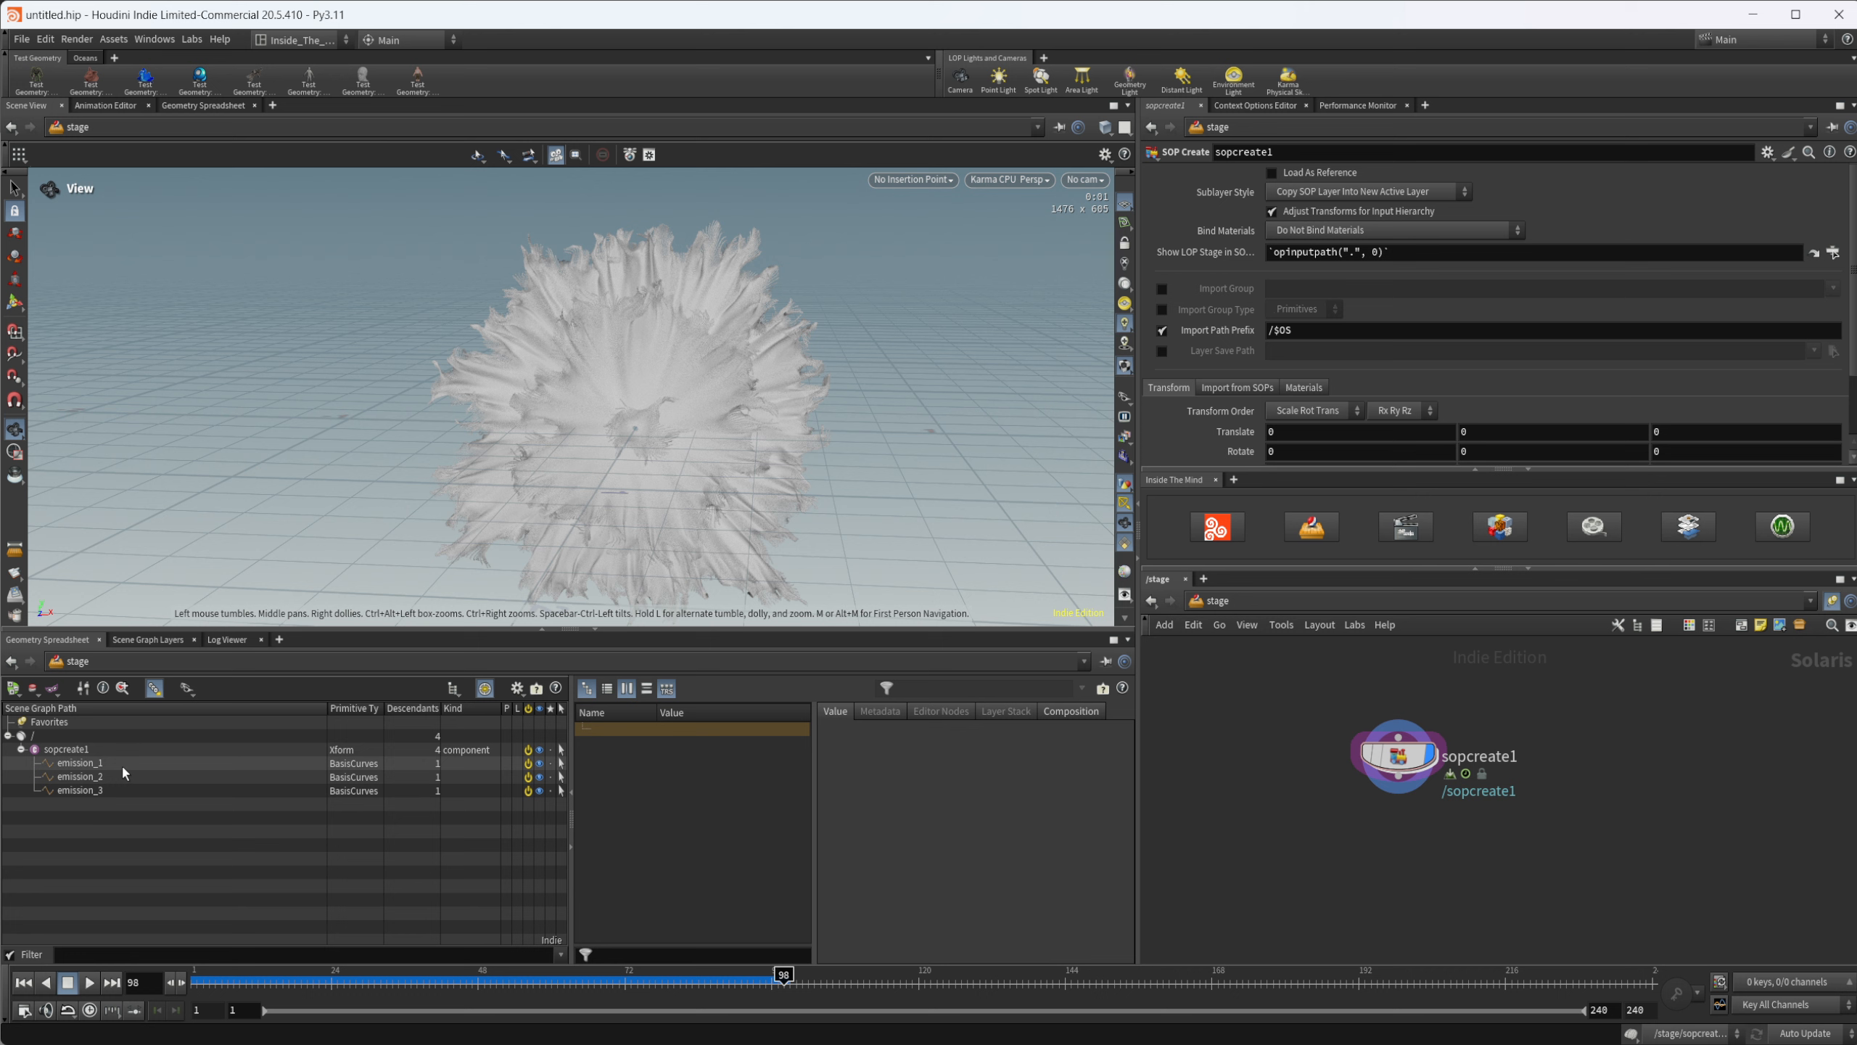
Step: Switch the viewport renderer back to Houdini VK
key("Tab")
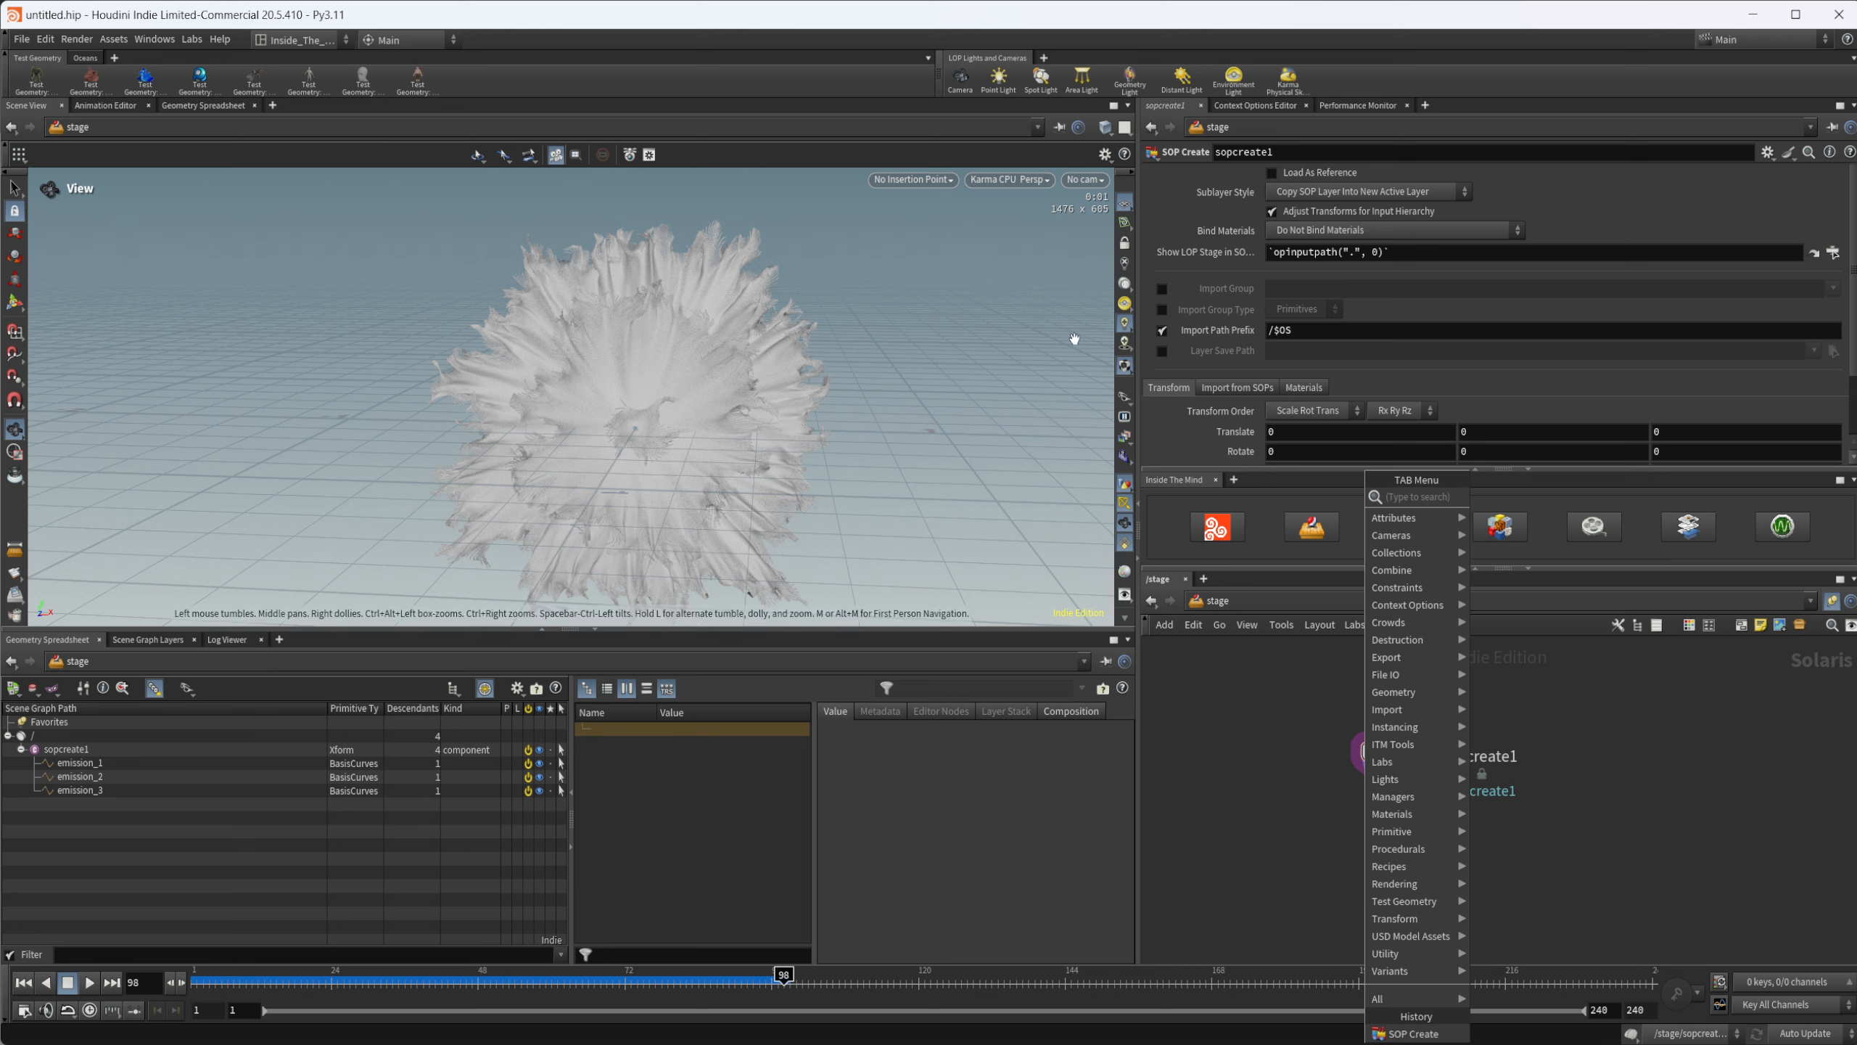
left_click(1010, 179)
left_click(1060, 237)
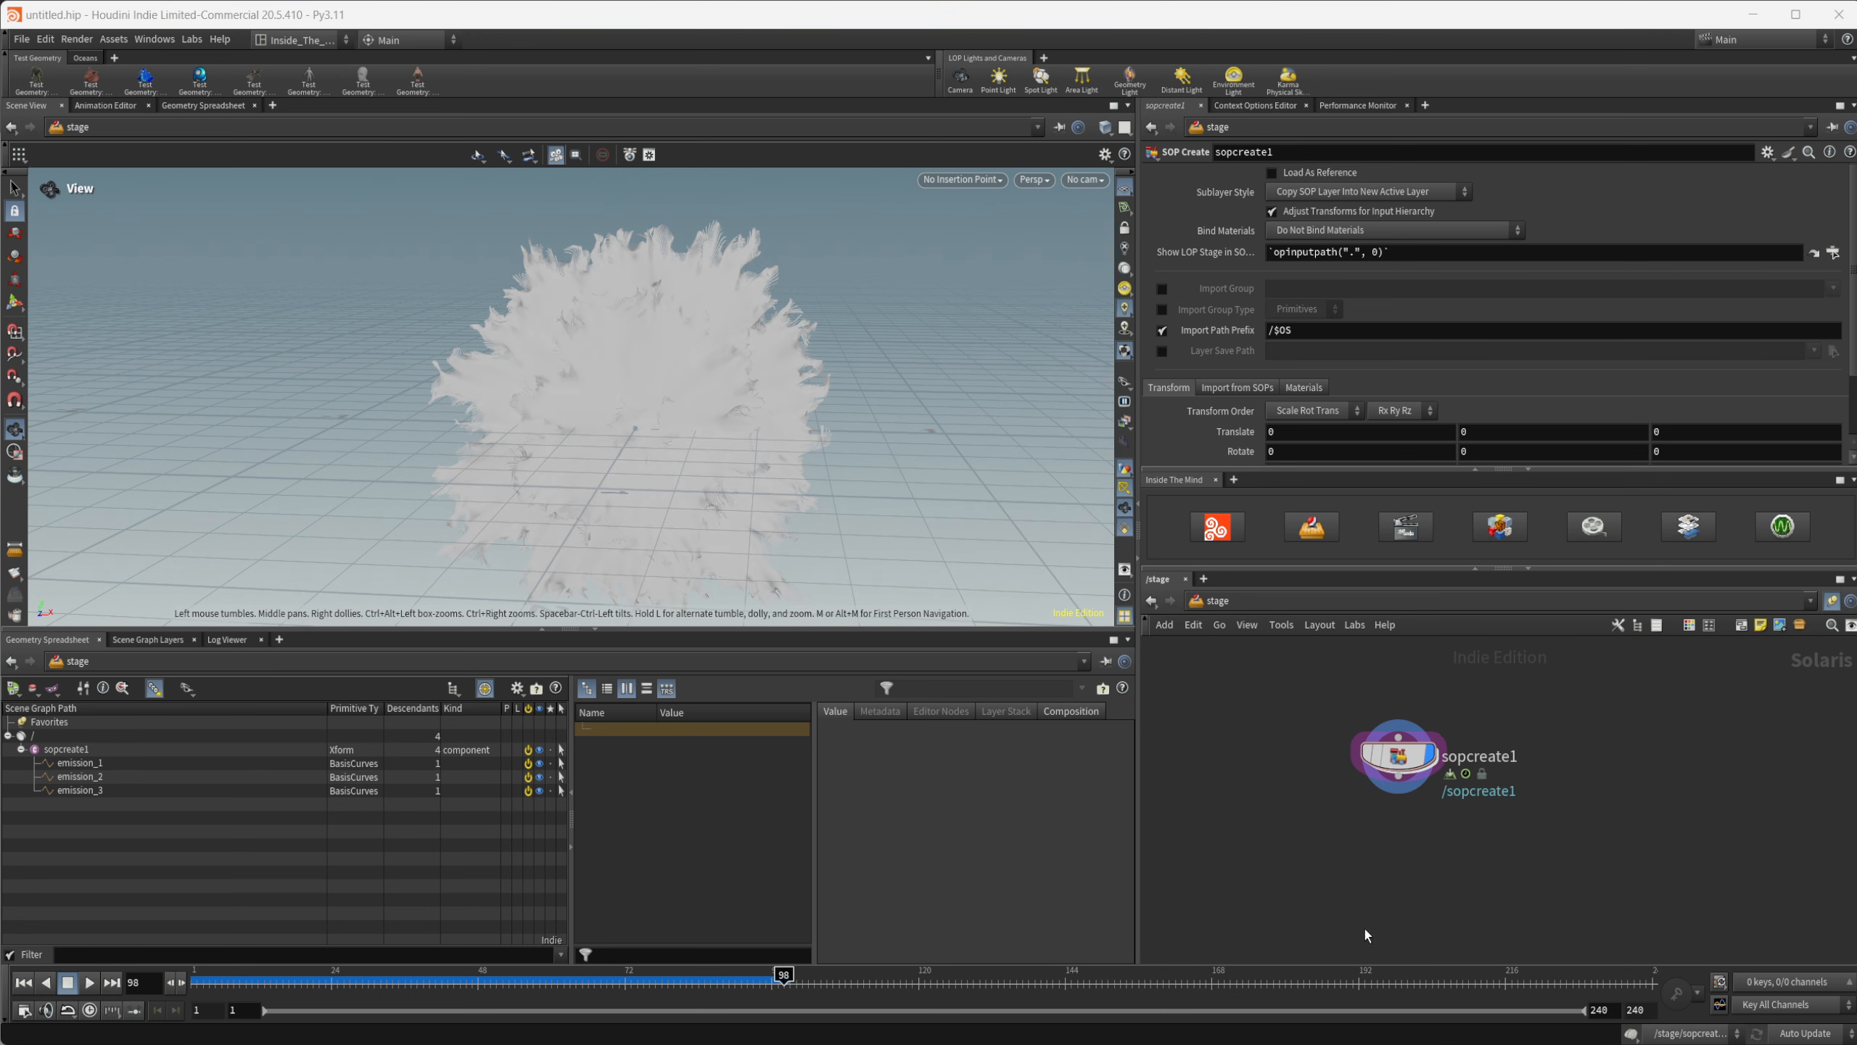
Step: Add a Material Library node below sopcreate1 and connect it to sopcreate1's output
key("Tab")
type("karm")
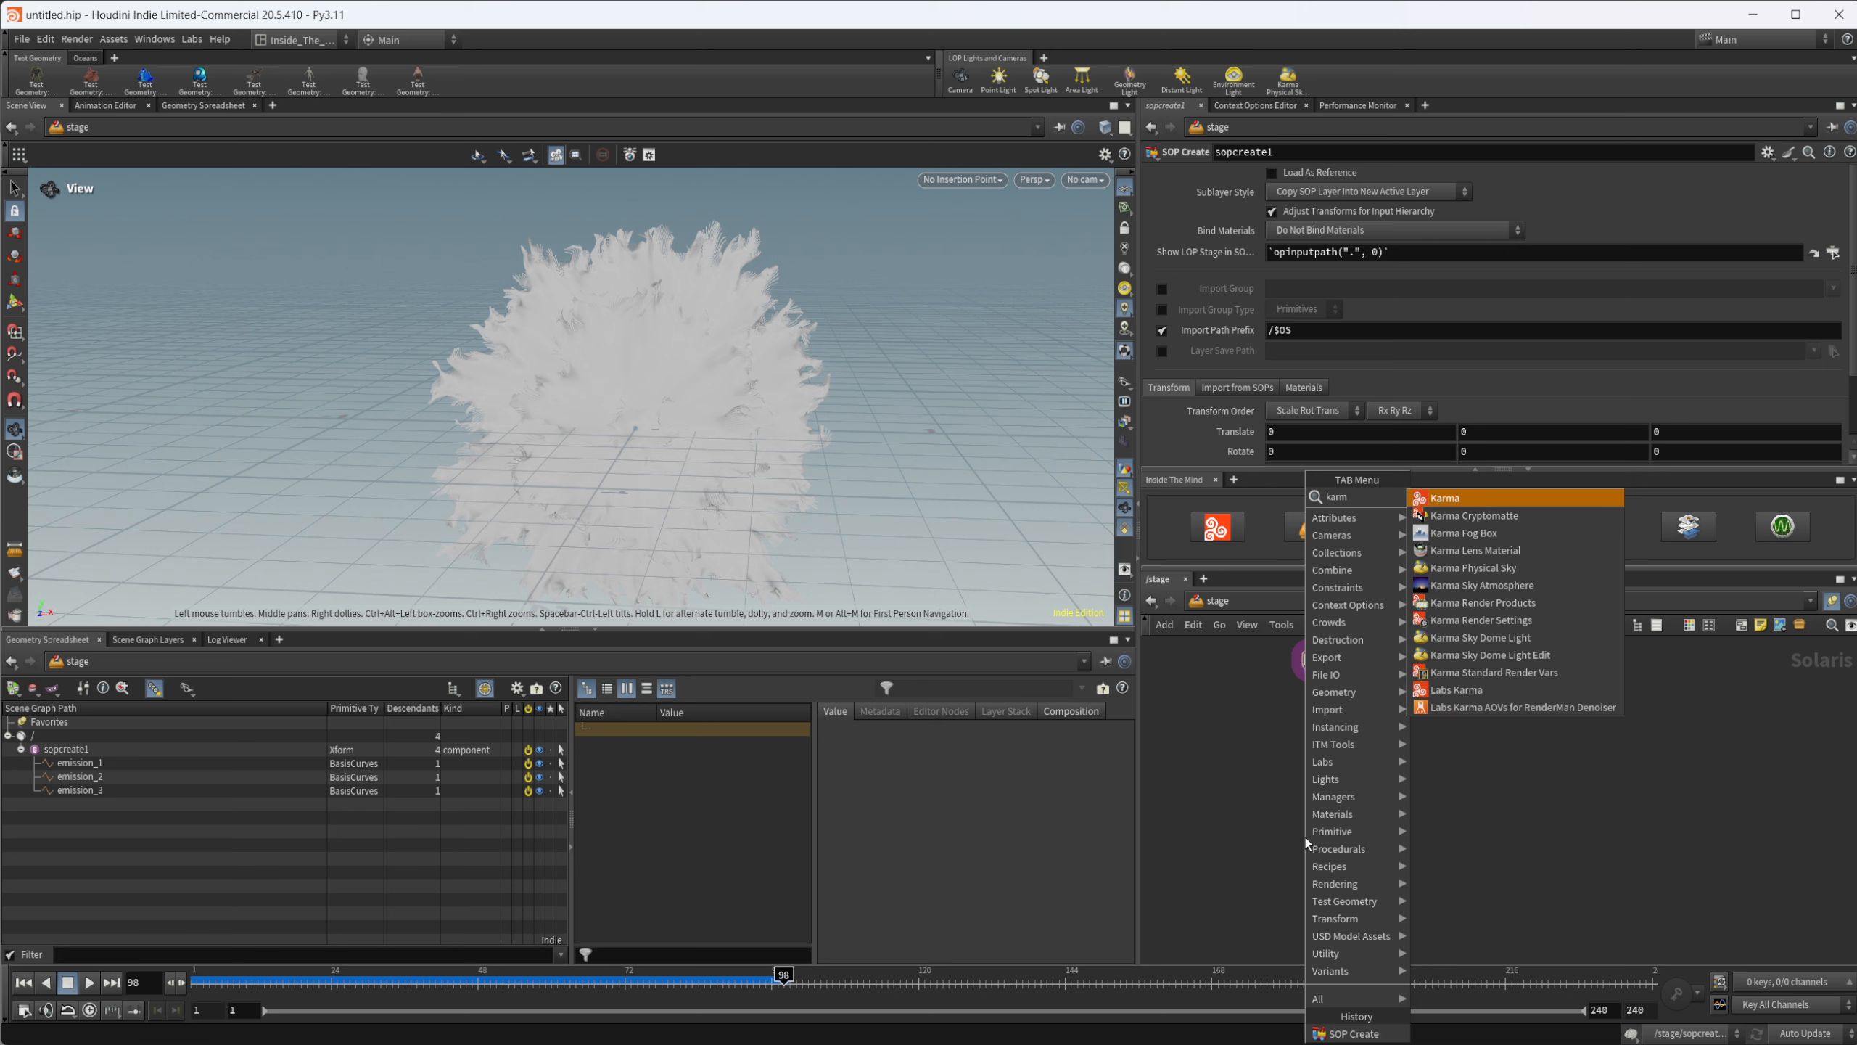
key("BackSpace")
key("BackSpace")
key("BackSpace")
type("mat")
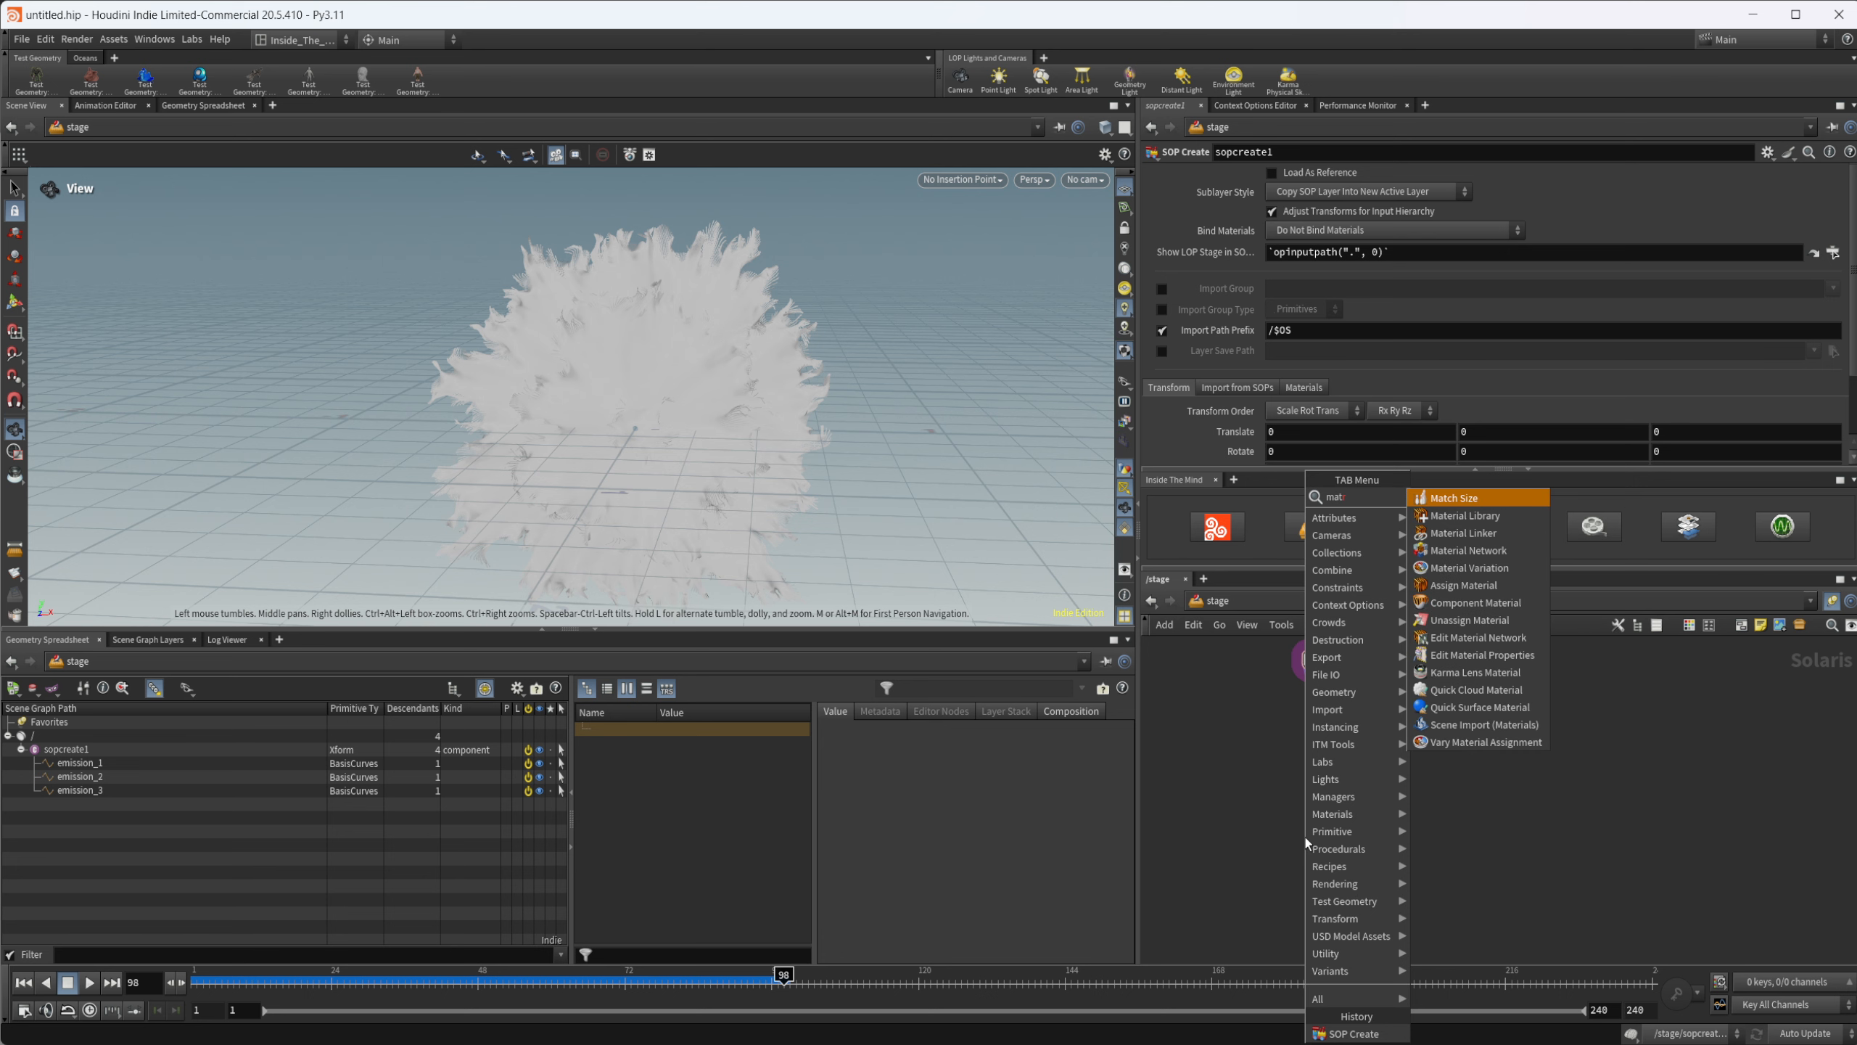
key("Down")
key("Return")
left_click(1356, 815)
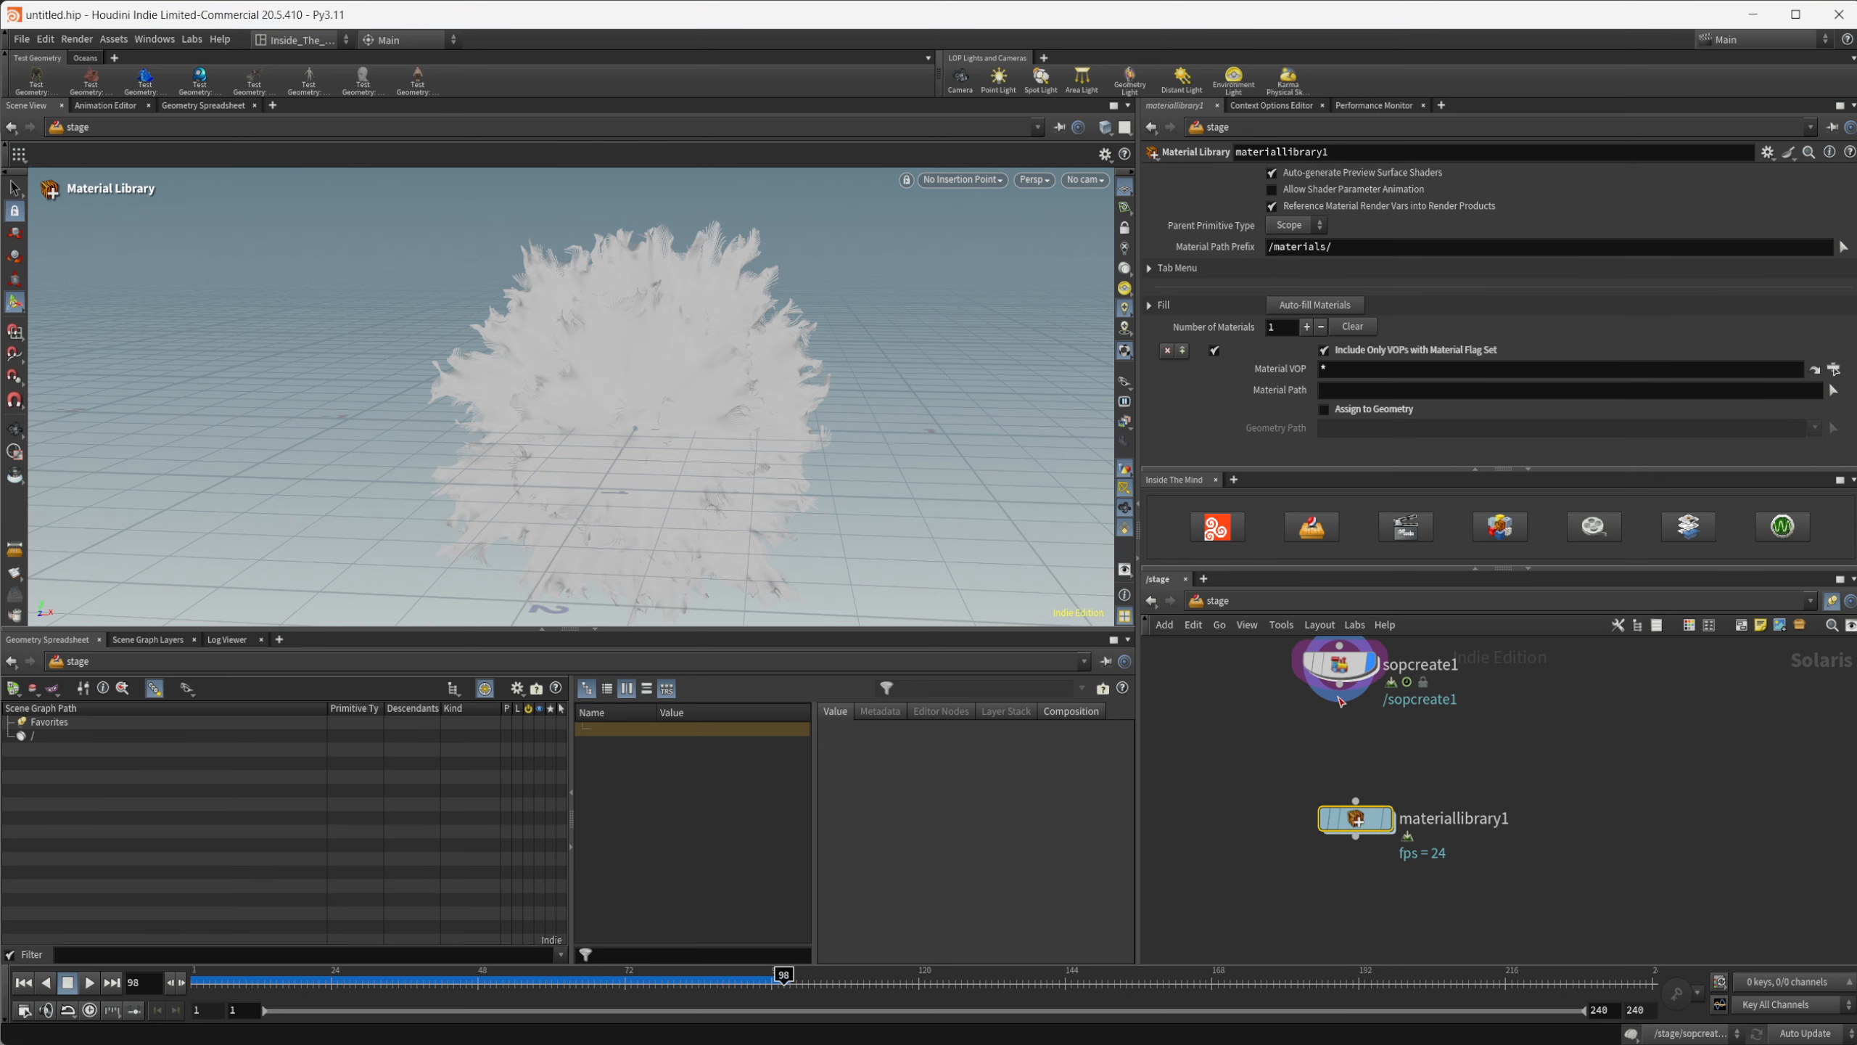
left_click_drag(1355, 816, 1312, 785)
Step: Add a Material Linker node connected below materiallibrary1, expand sopcreate1 in its geometry tree and select emission_1
key("Tab")
type("m")
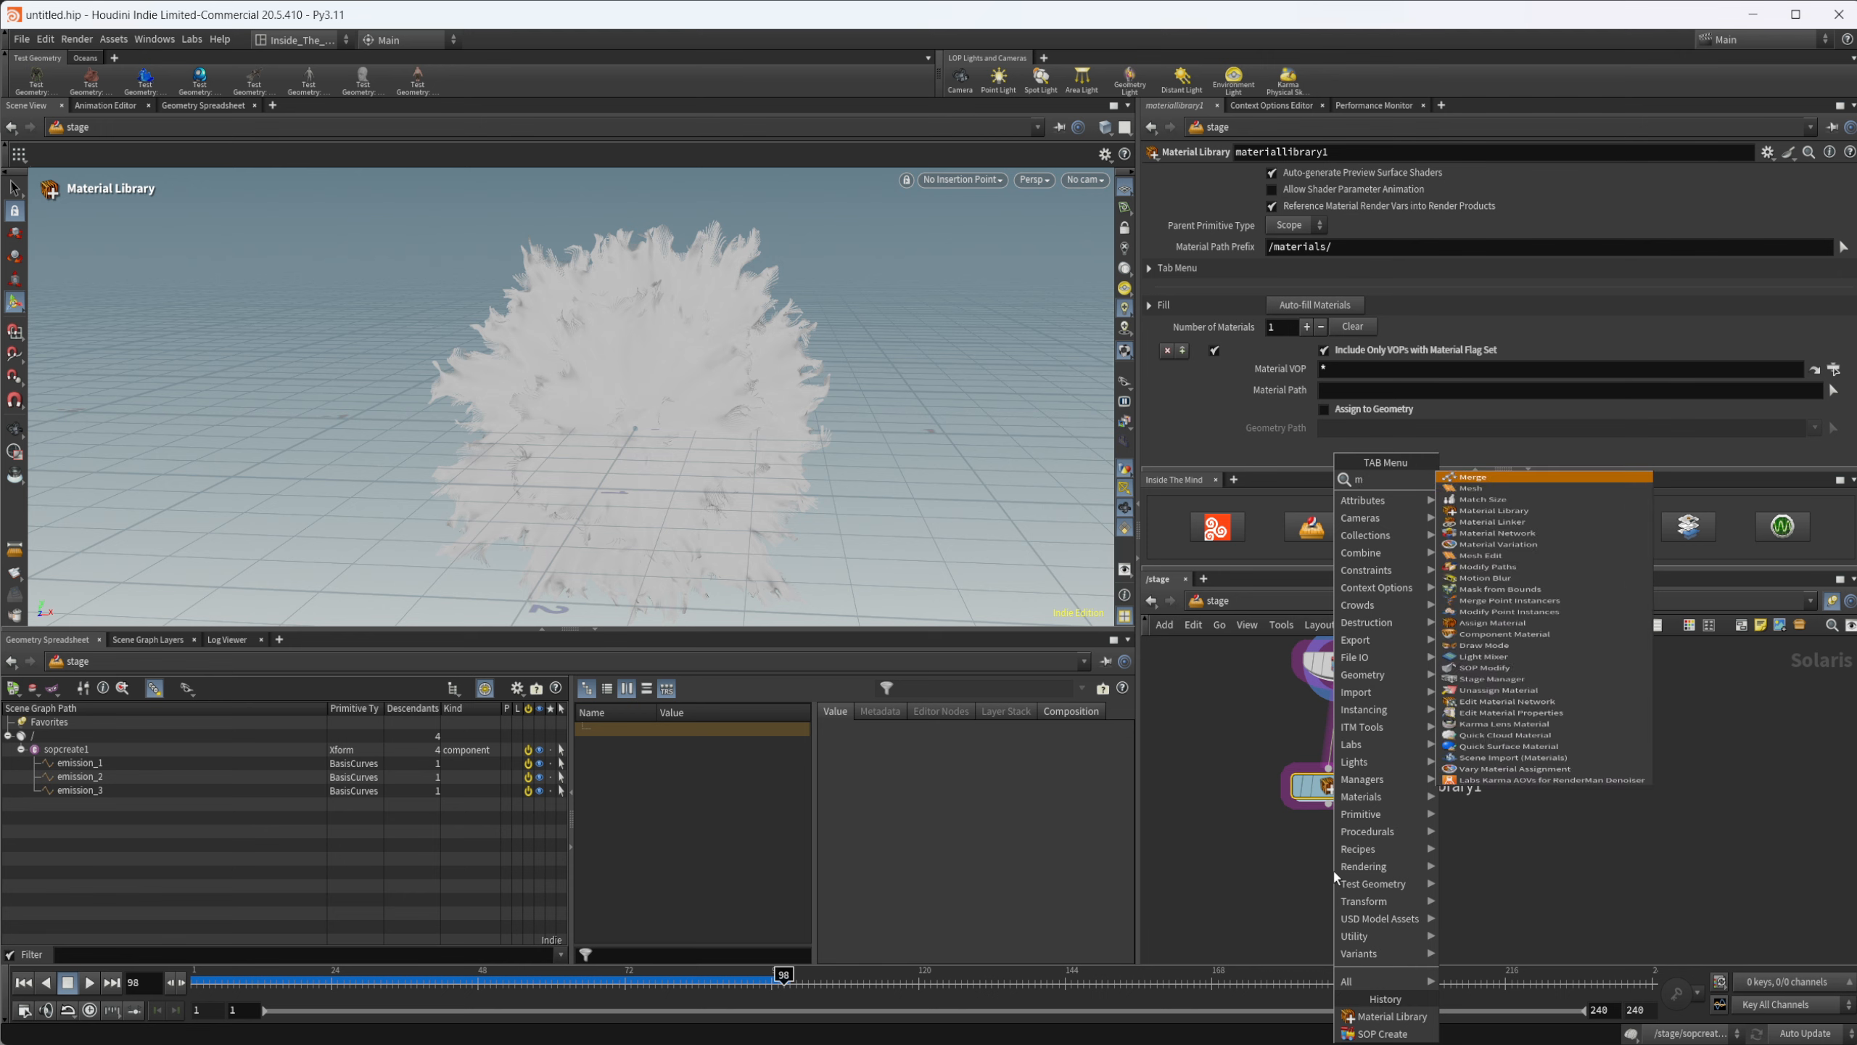
type("at li")
key("Down")
key("Return")
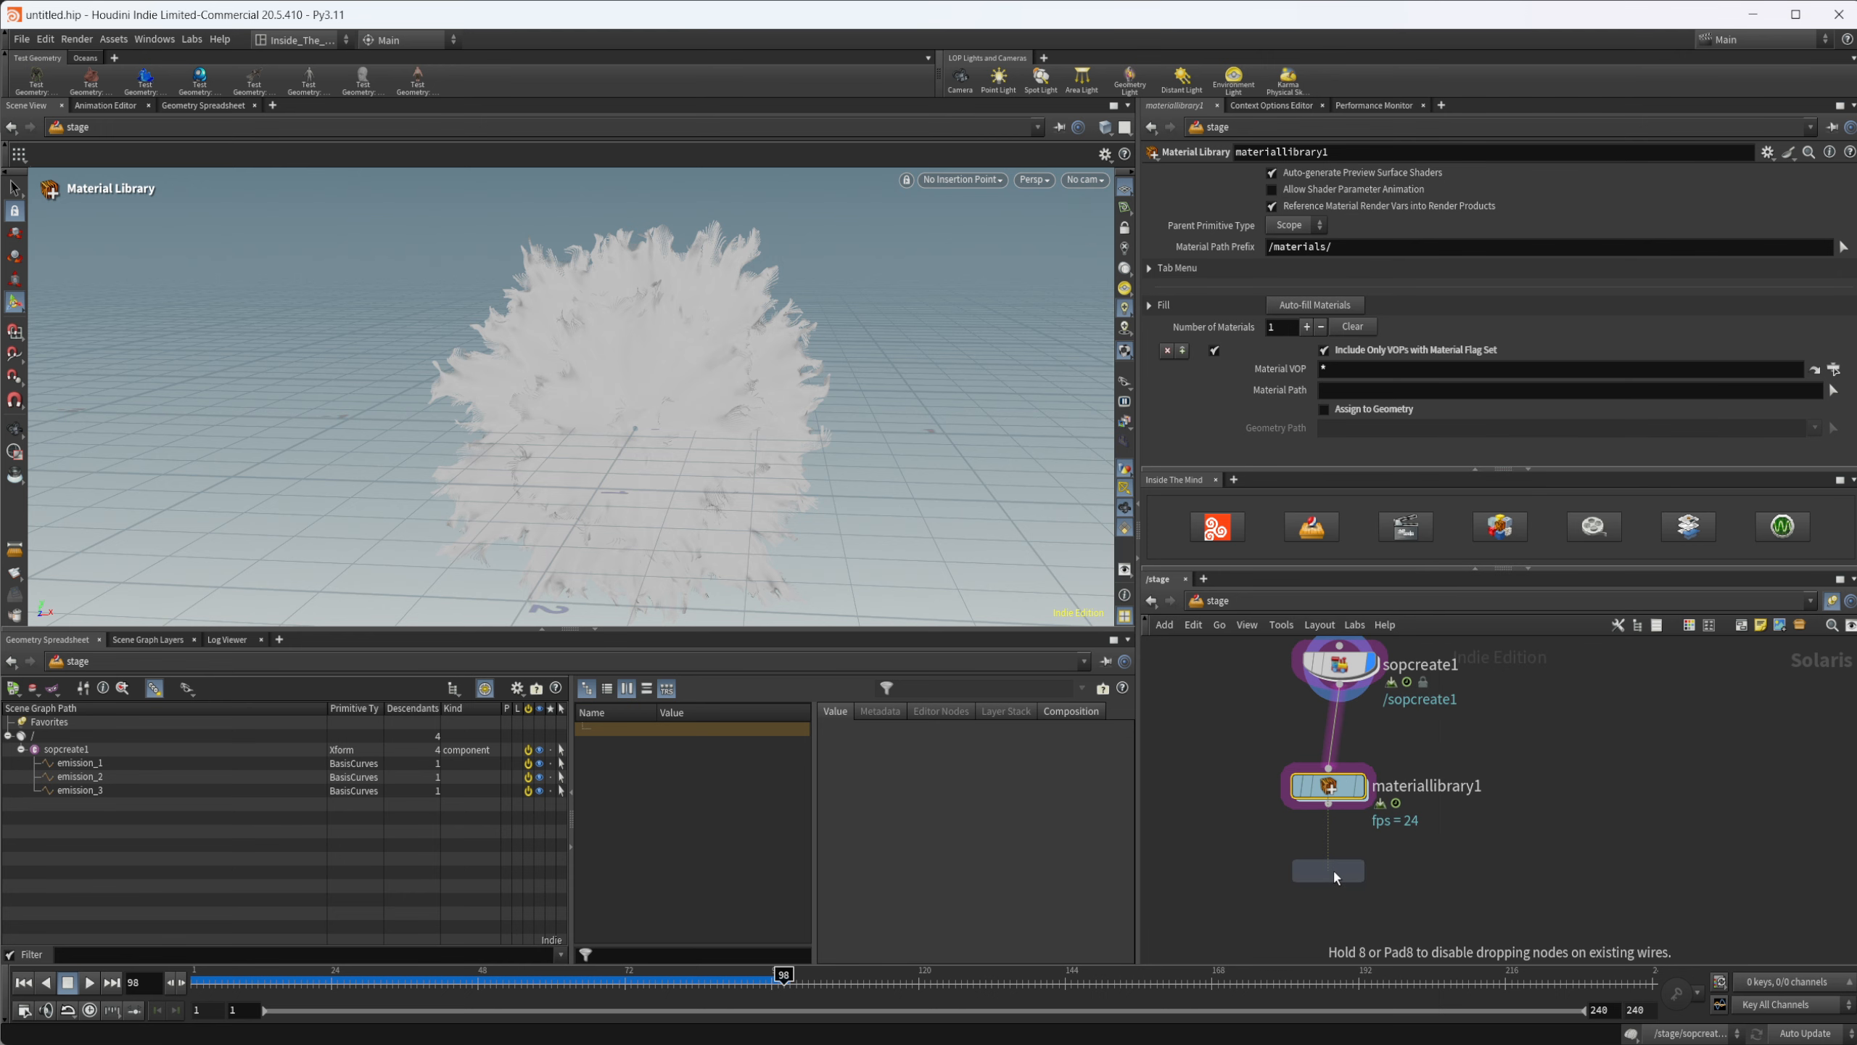
left_click(1332, 868)
left_click(1328, 804)
left_click(1328, 854)
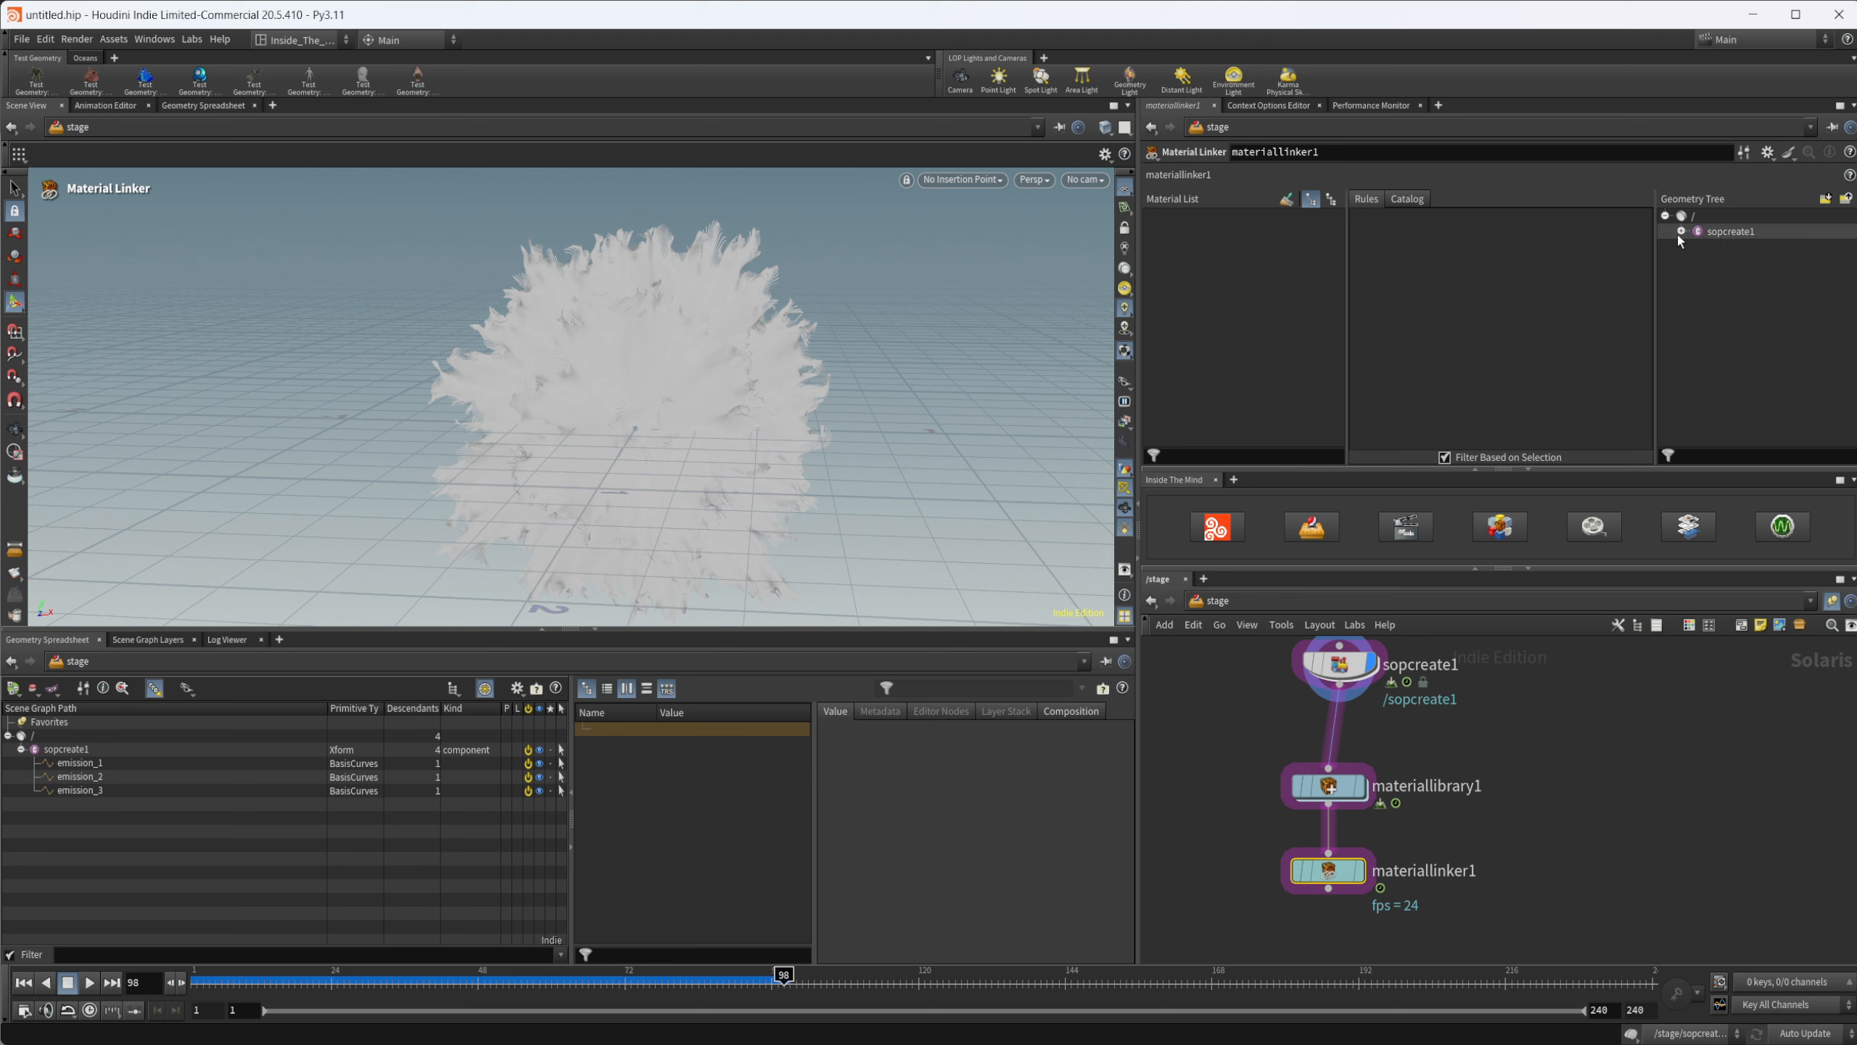
left_click(1679, 233)
left_click_drag(1742, 253, 1496, 246)
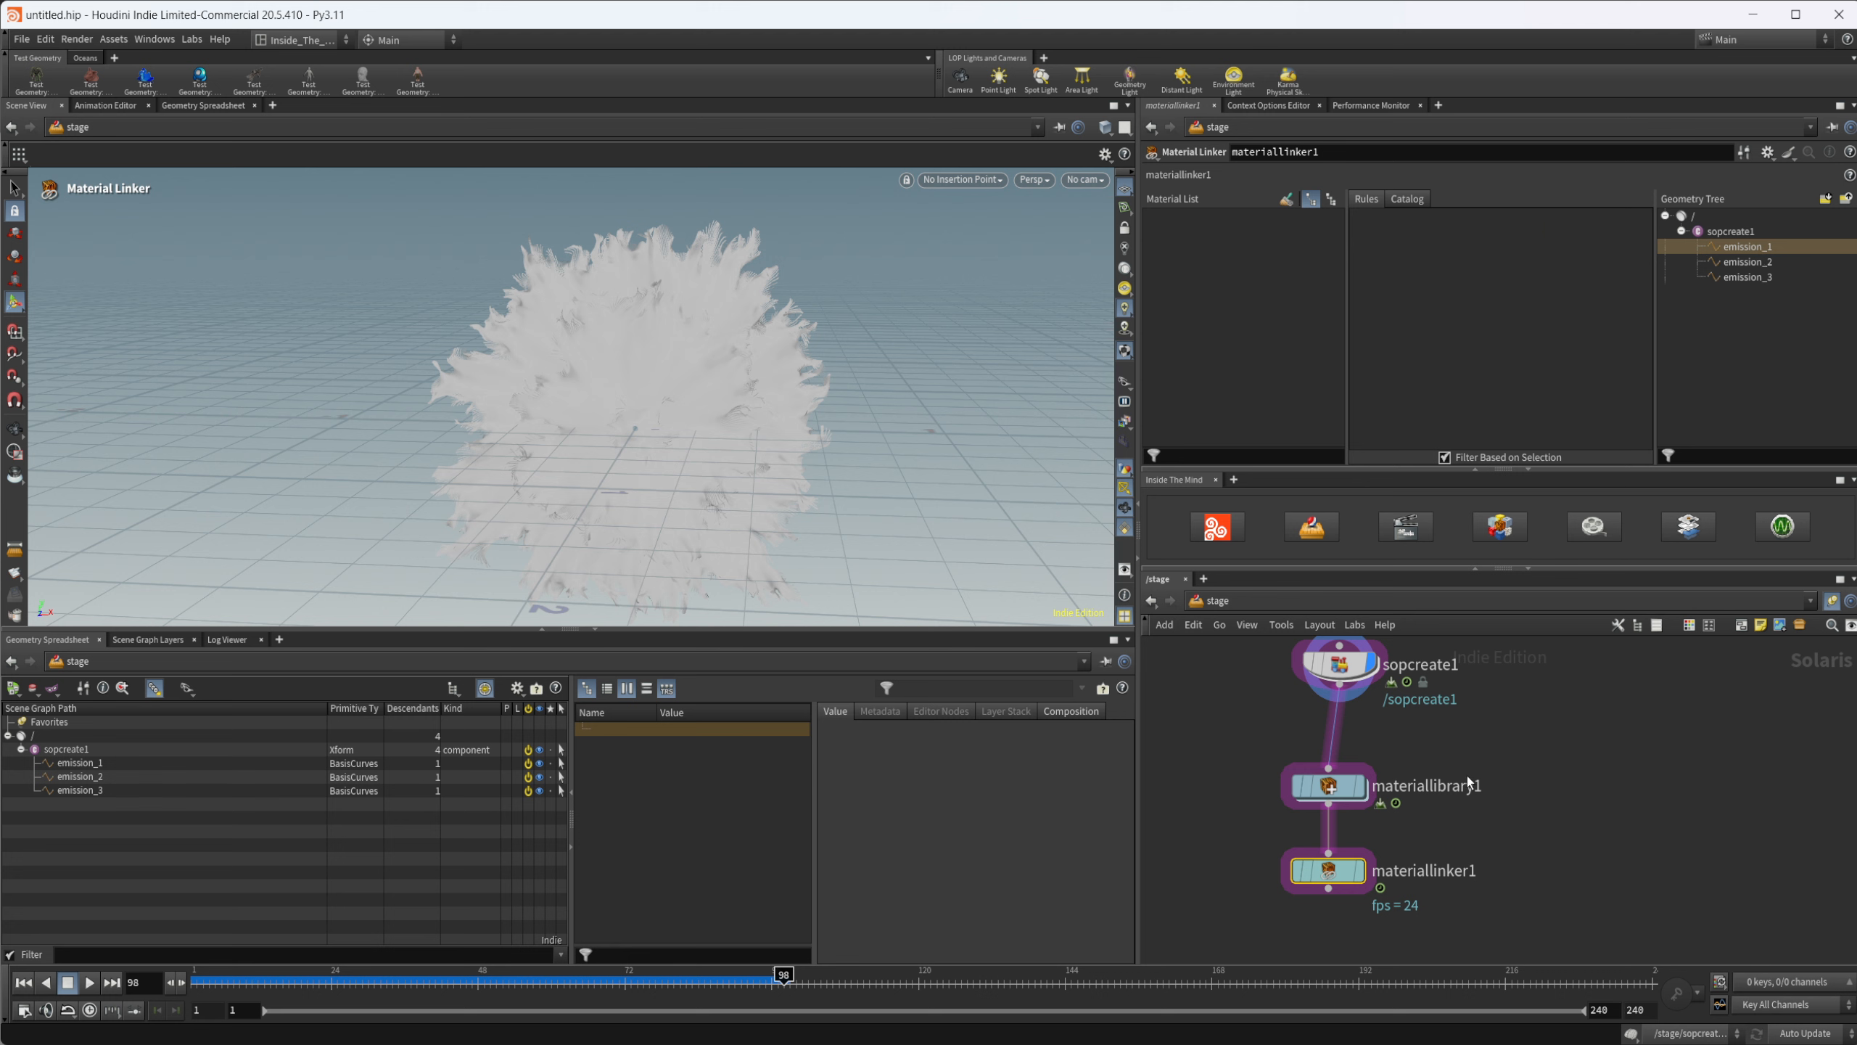
Step: Go inside sopcreate1's geometry network and examine the three particle chains from their circles down to merge1
middle_click_drag(1437, 727, 1428, 784)
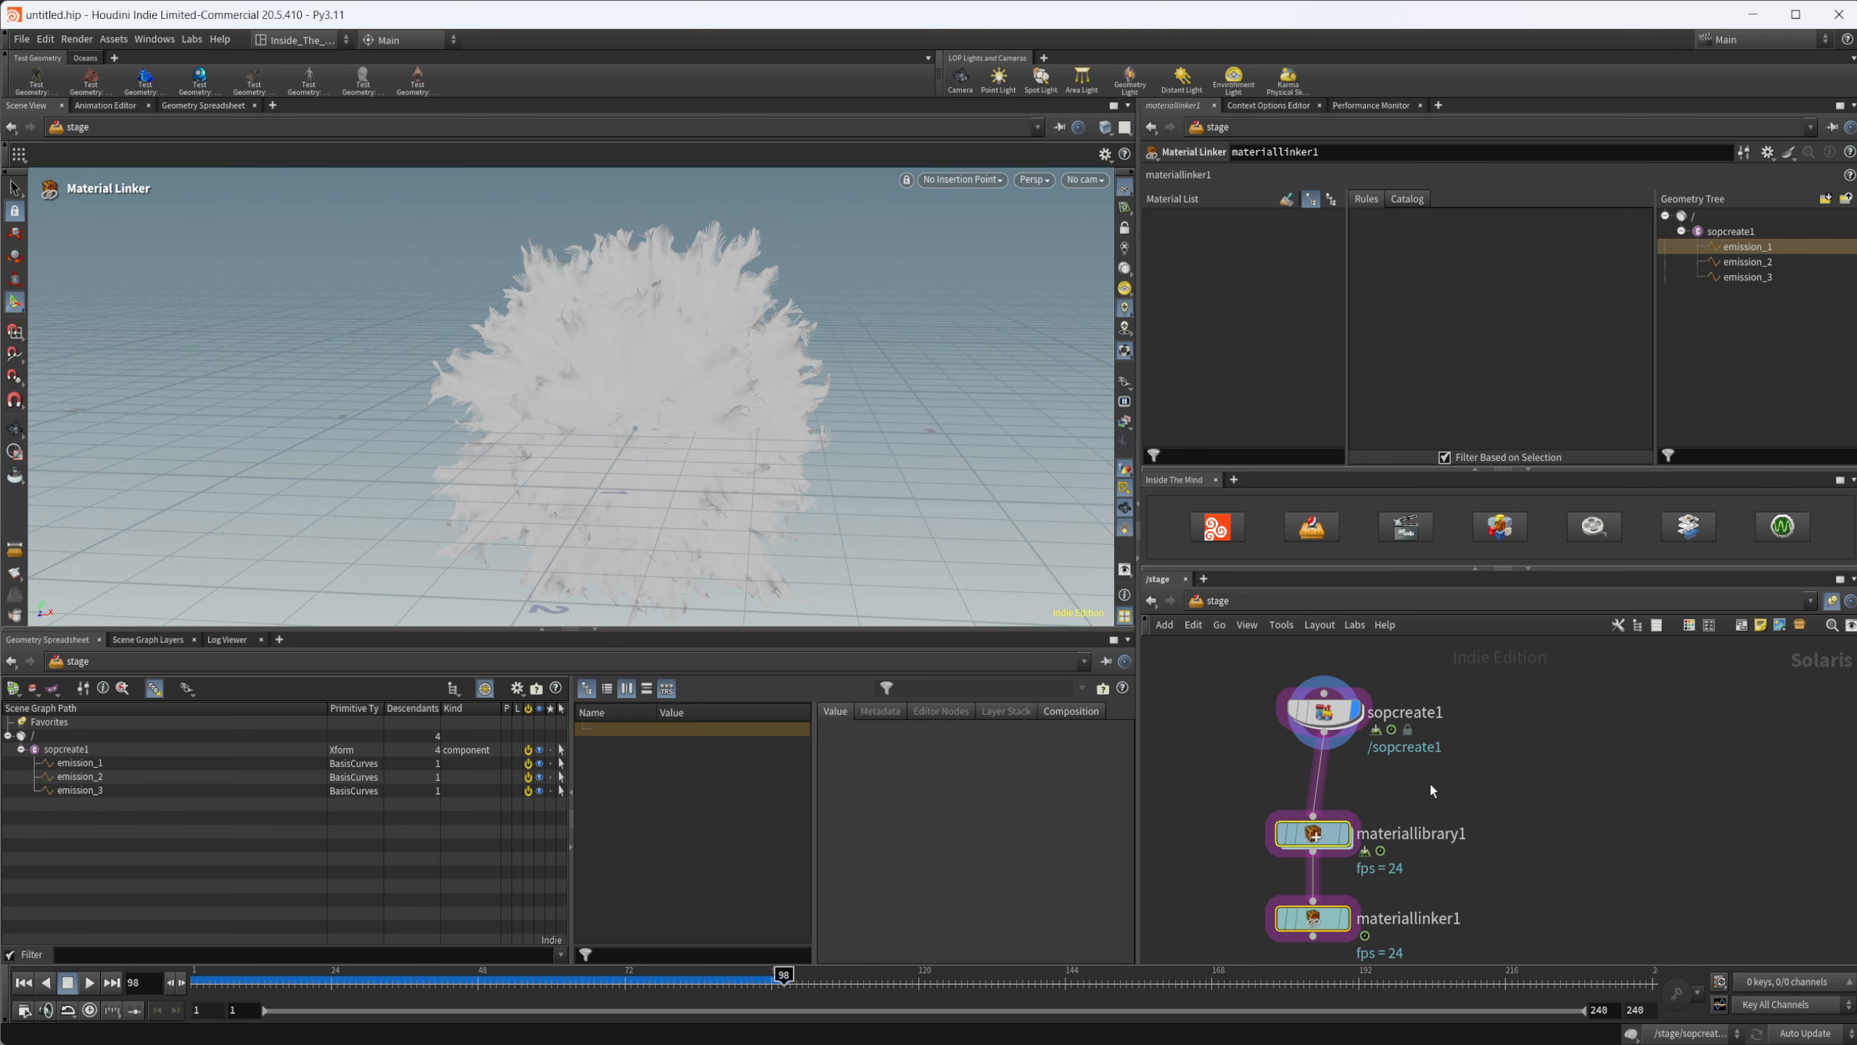
double_click(1338, 741)
key("h")
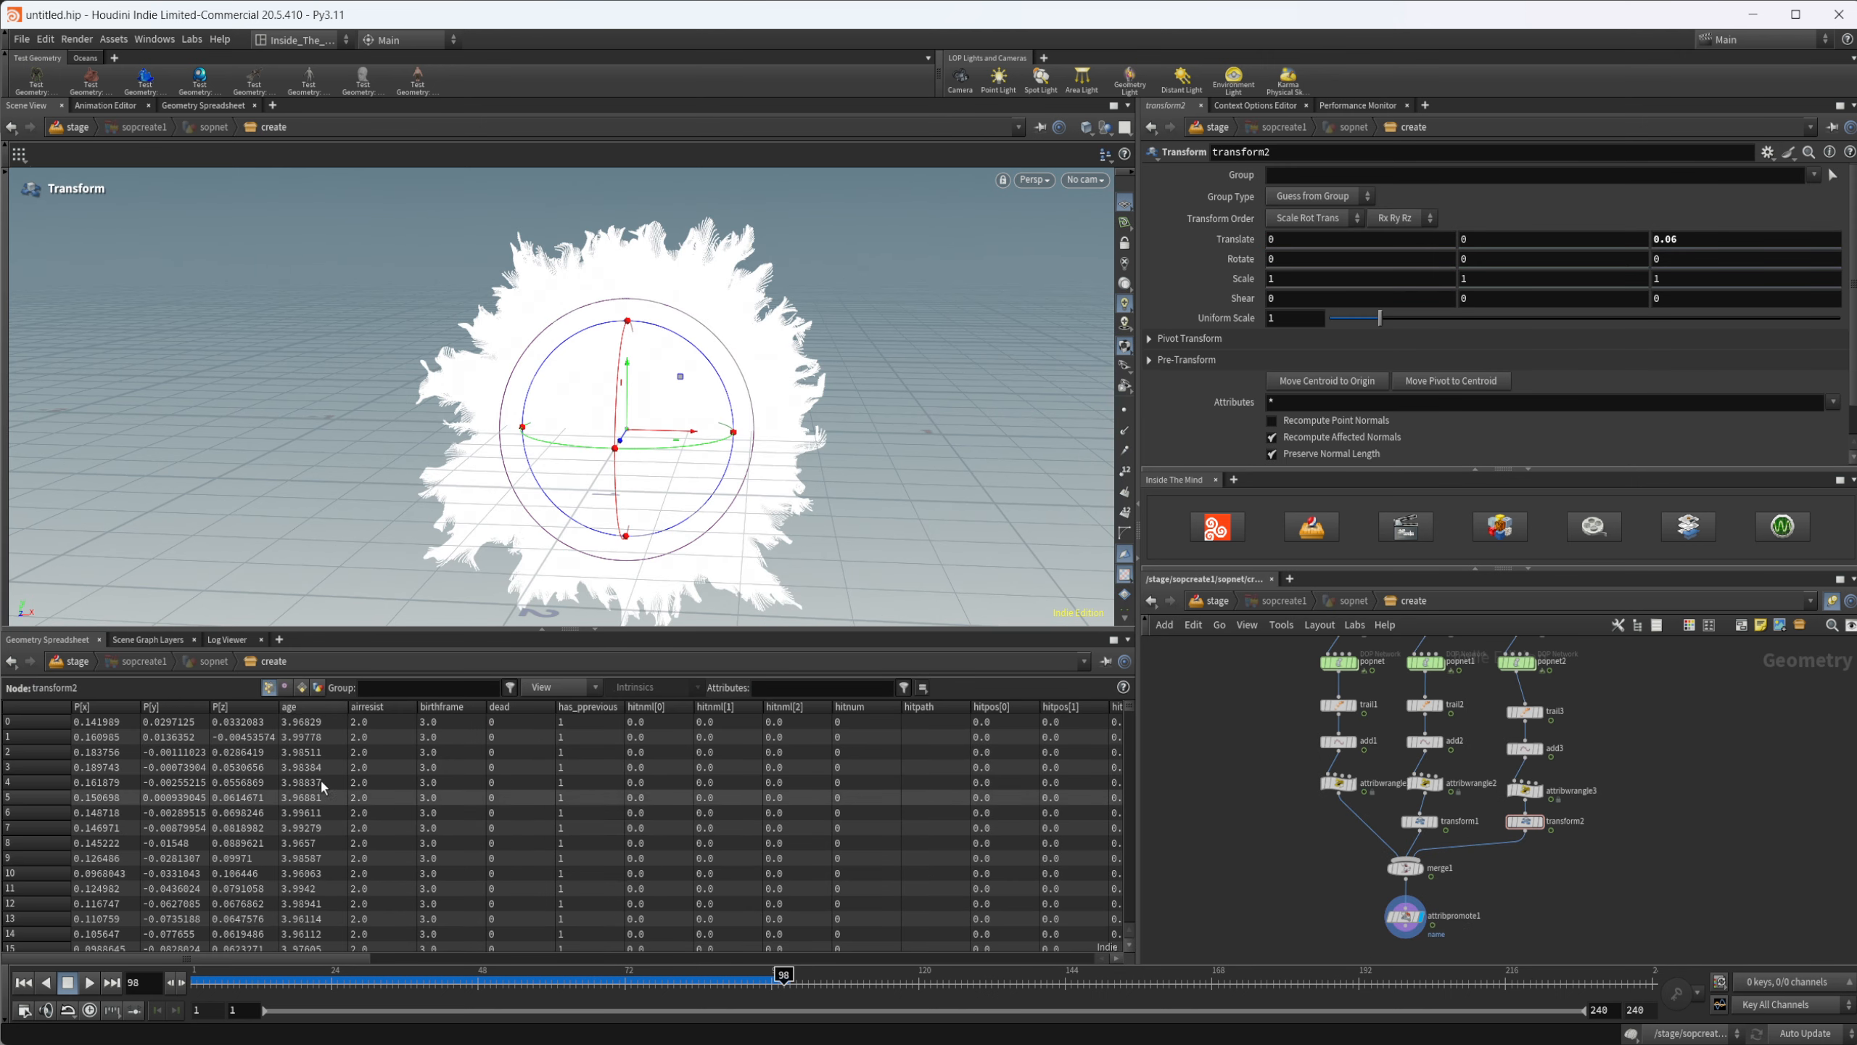
key("Escape")
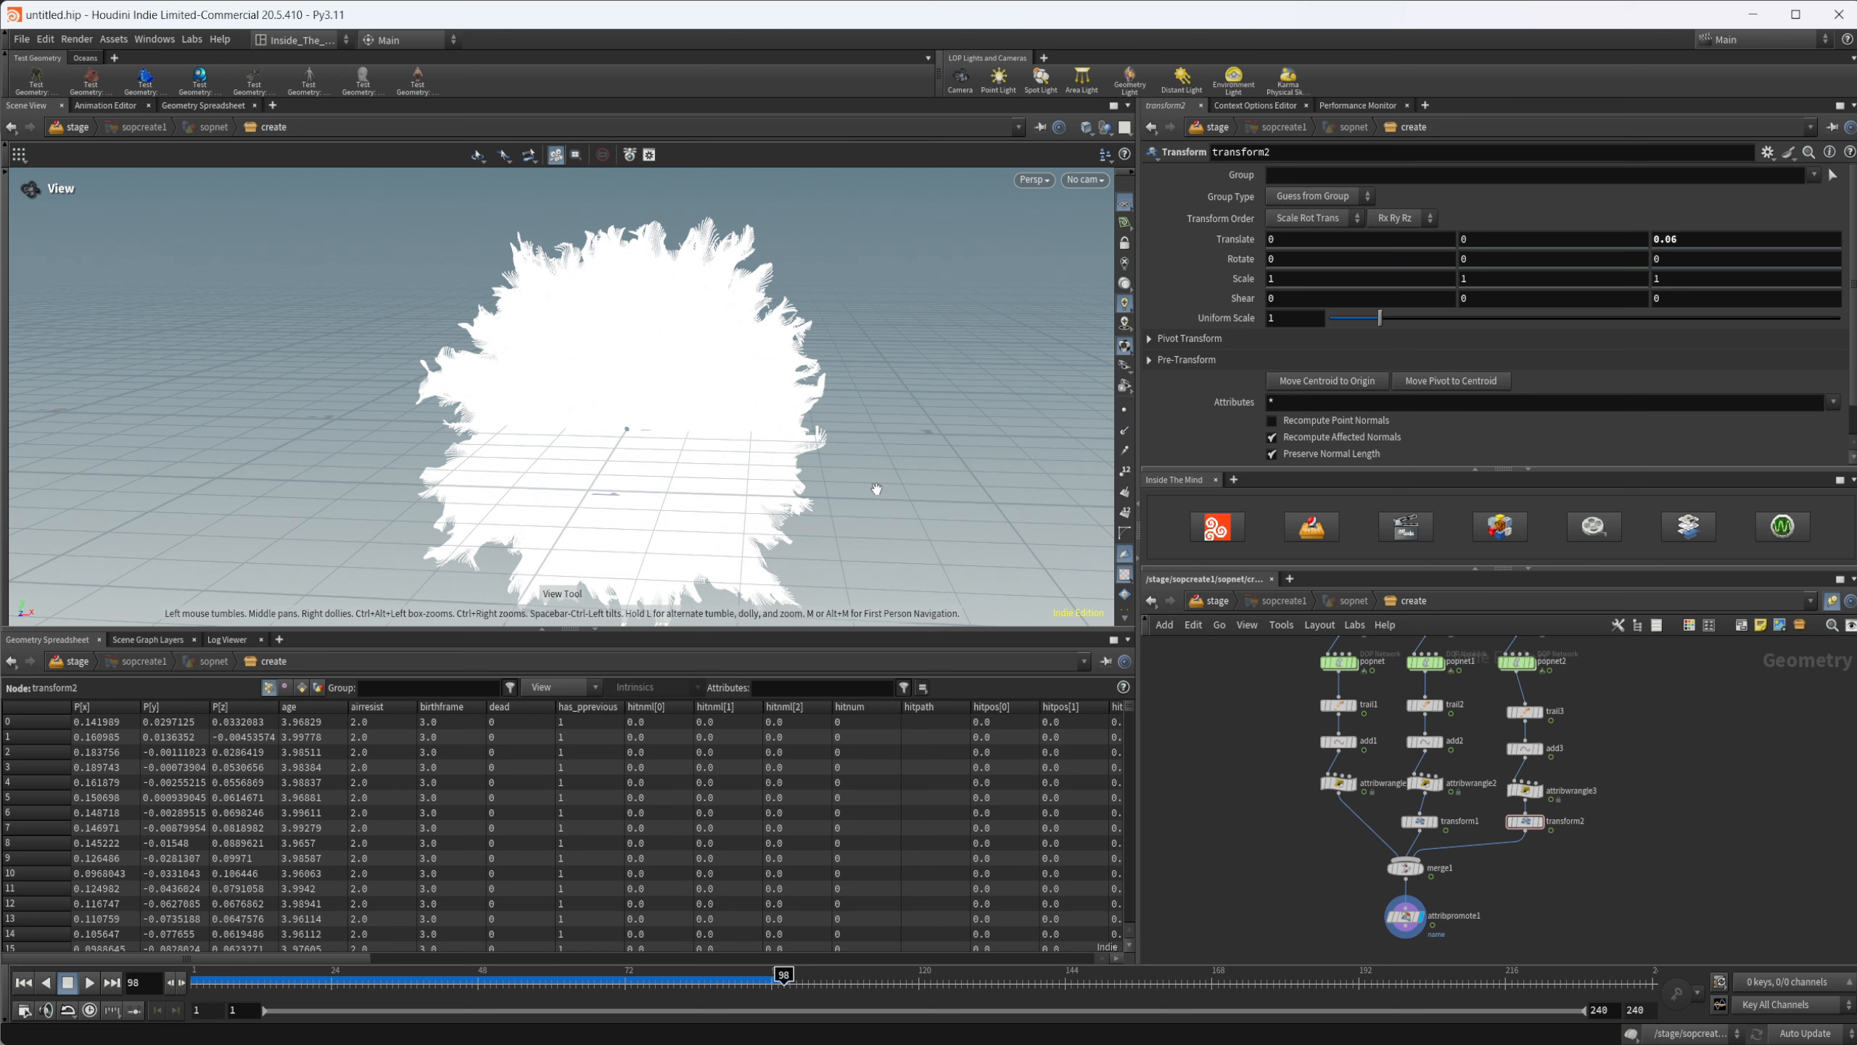
middle_click_drag(1611, 734, 1591, 815)
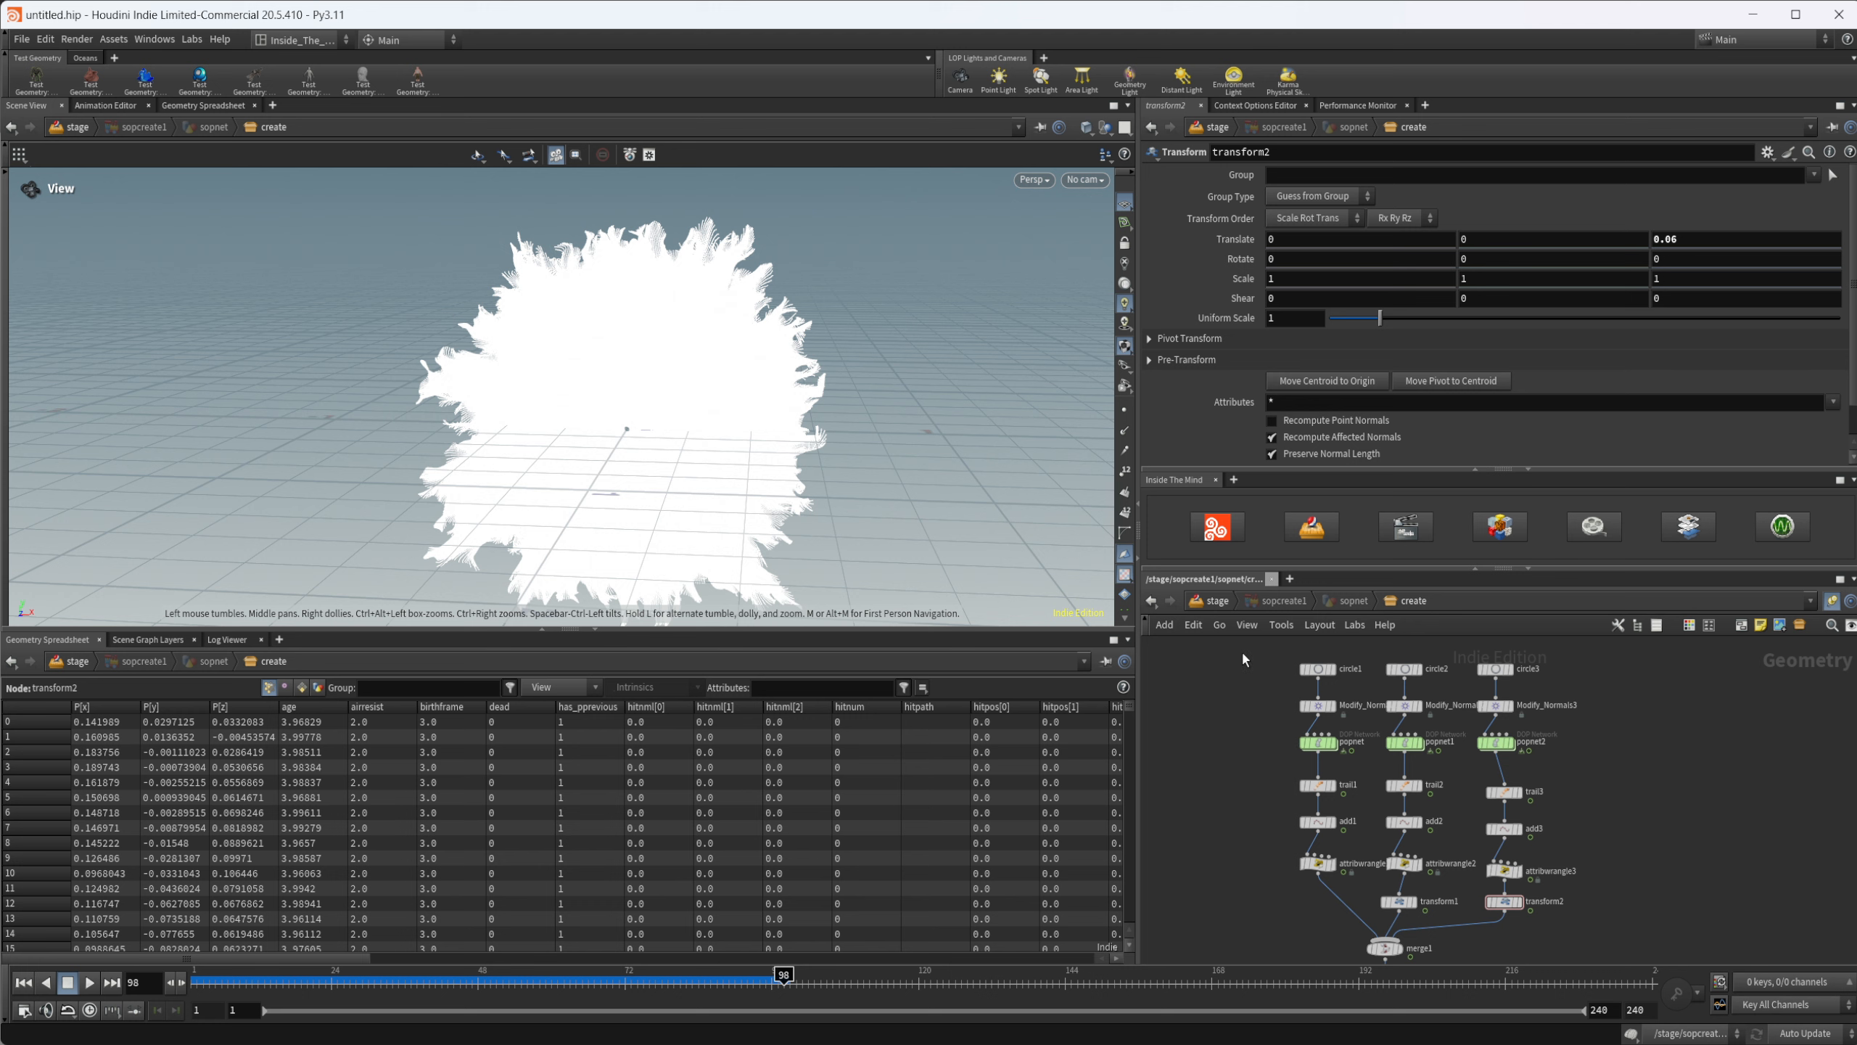
left_click_drag(1242, 650, 1583, 952)
left_click(1593, 887)
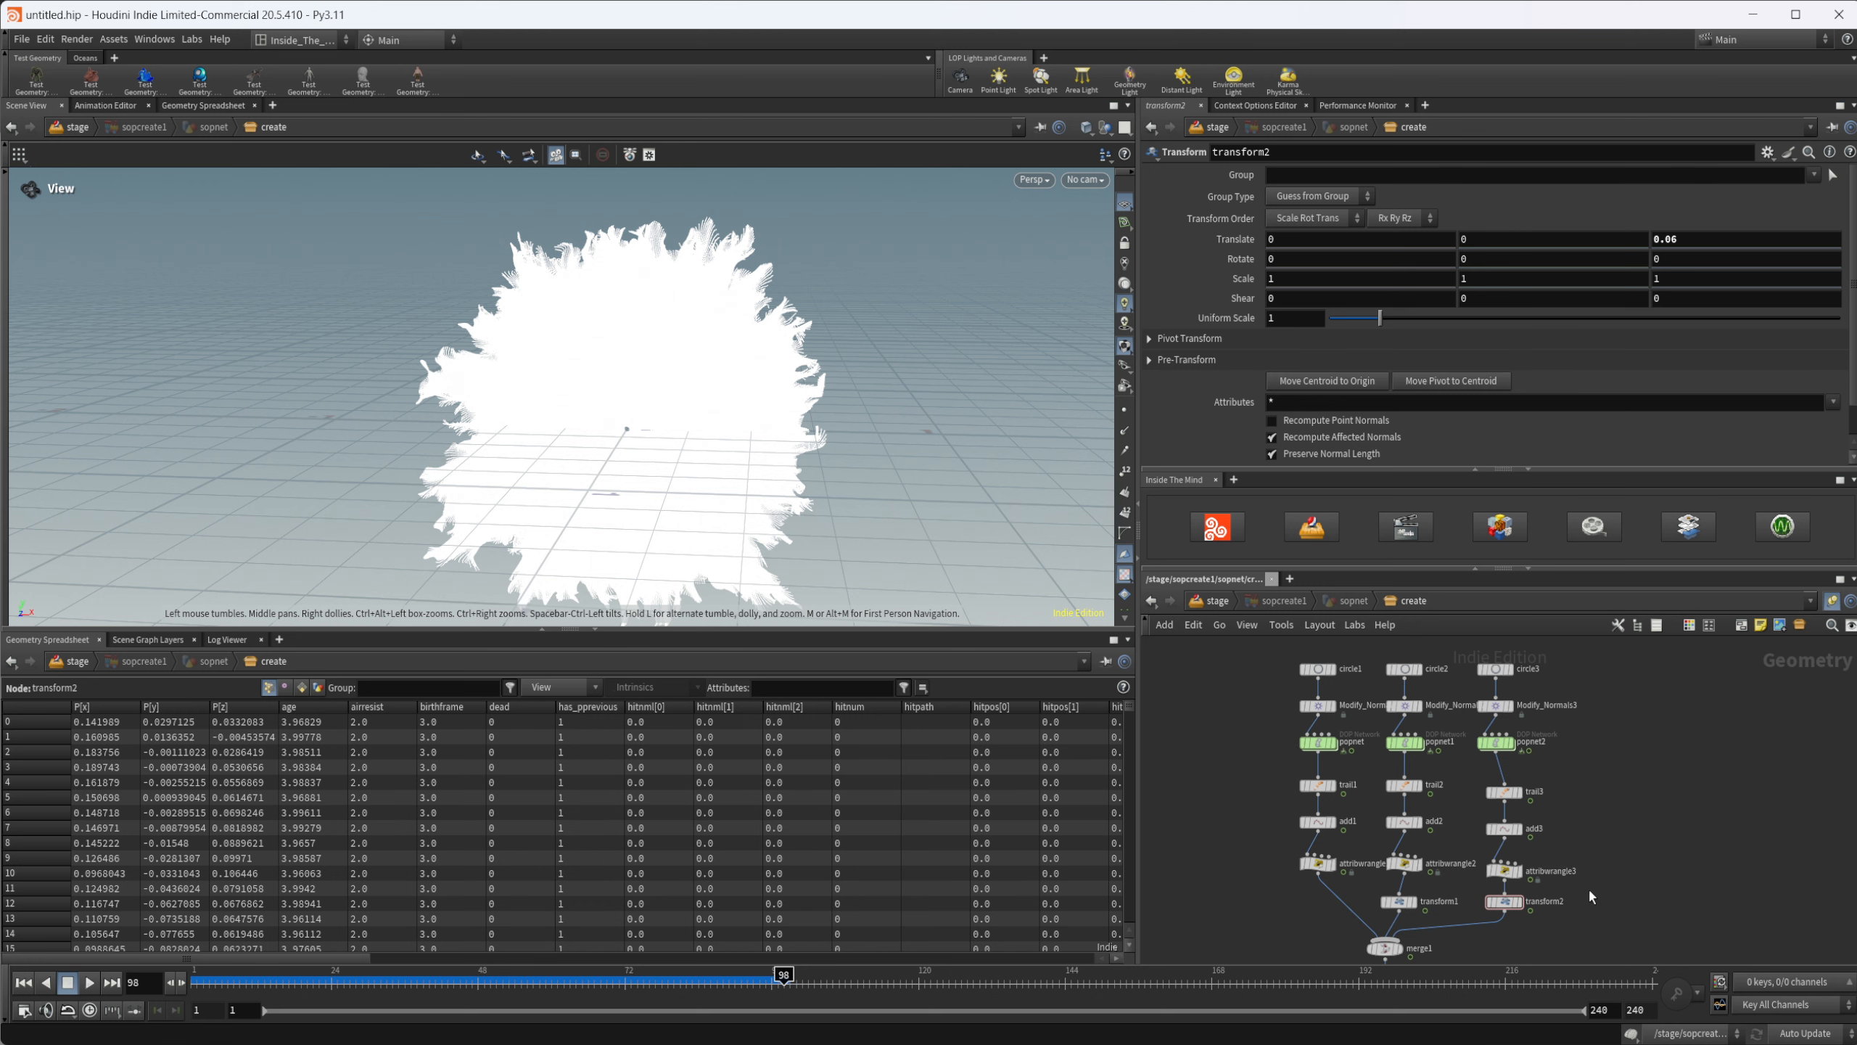